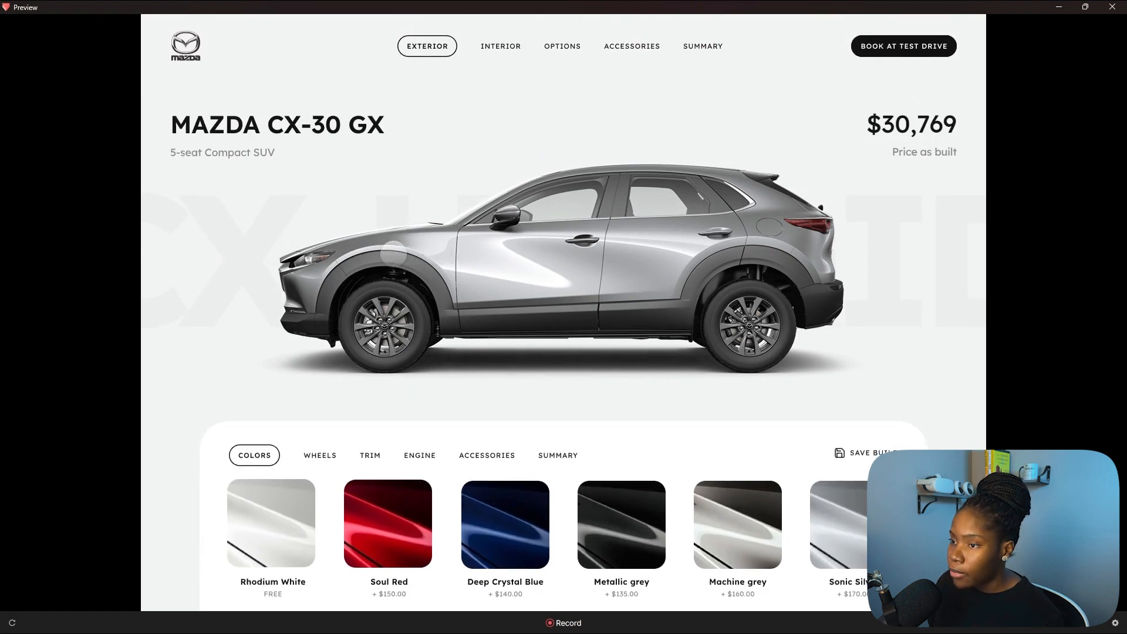
Preview the car configurator prototype by rotating the car and choosing the Soul Red colour.
{"action": "left_click_drag", "start_coordinate": [398, 252], "coordinate": [460, 305]}
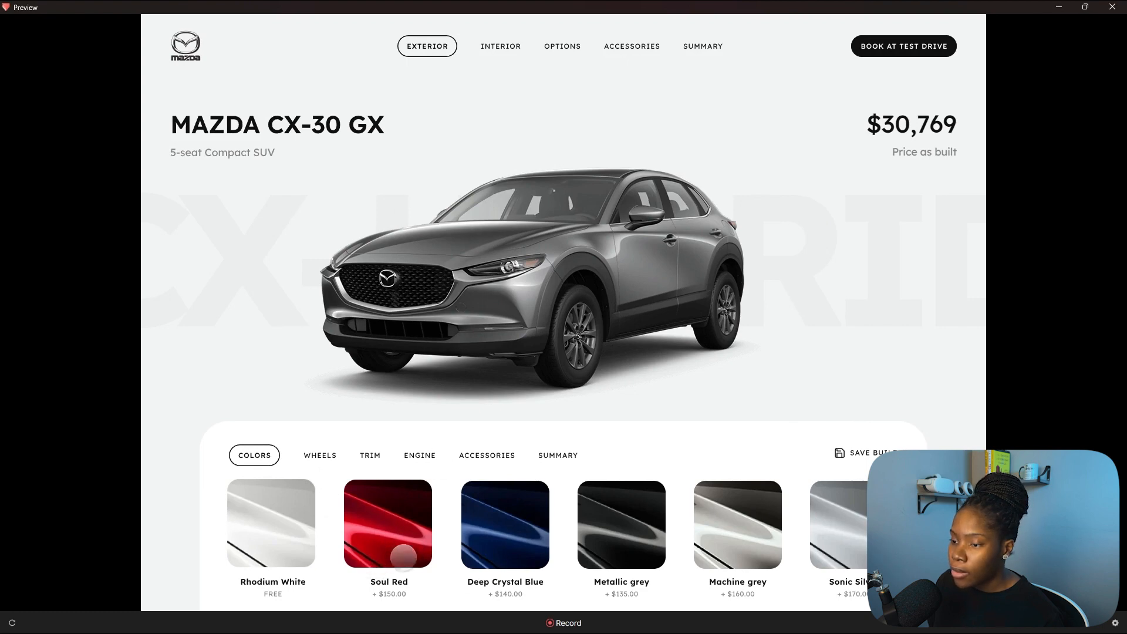
{"action": "left_click", "coordinate": [399, 555]}
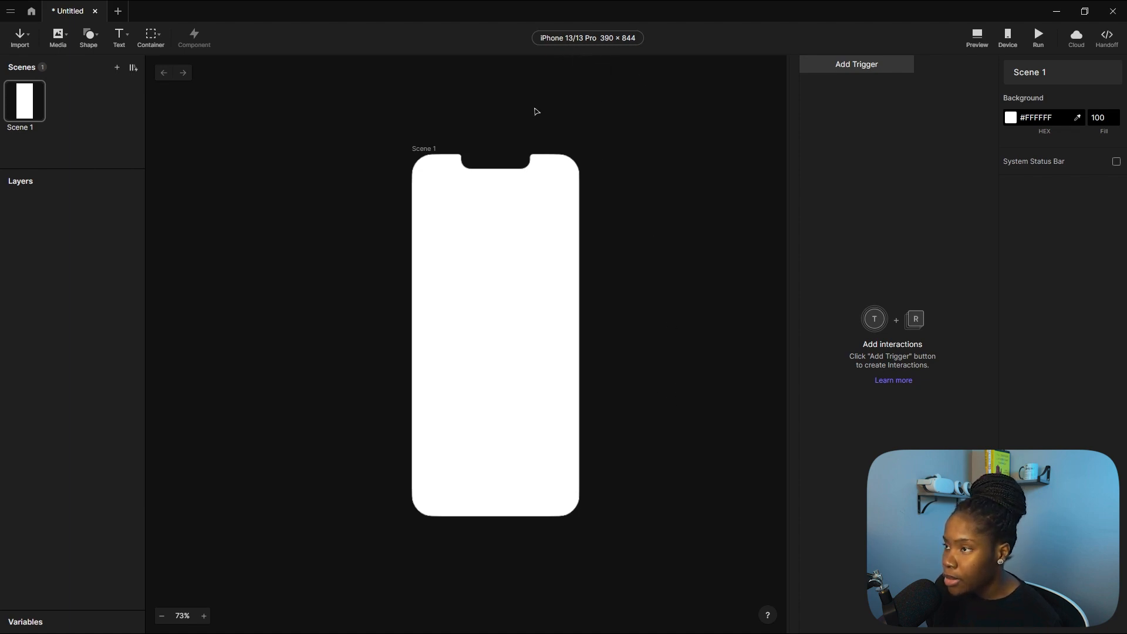
Change the prototype's device from iPhone 13/13 Pro to the Desktop HD 1440 × 1024 preset.
{"action": "left_click", "coordinate": [583, 38]}
{"action": "left_click", "coordinate": [585, 224]}
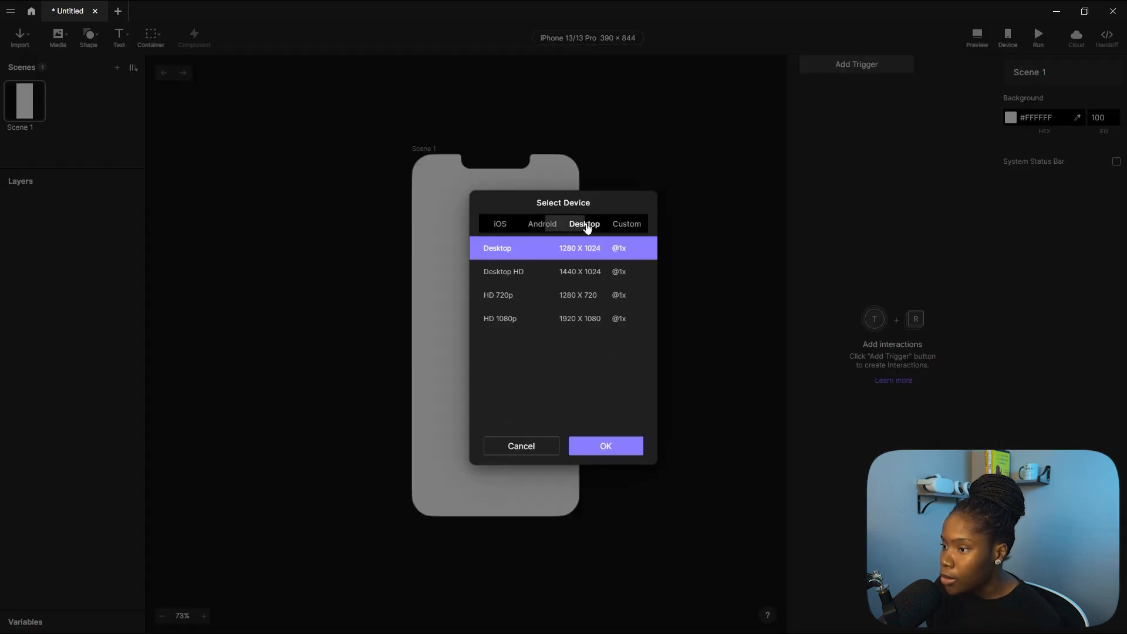
{"action": "double_click", "coordinate": [571, 276]}
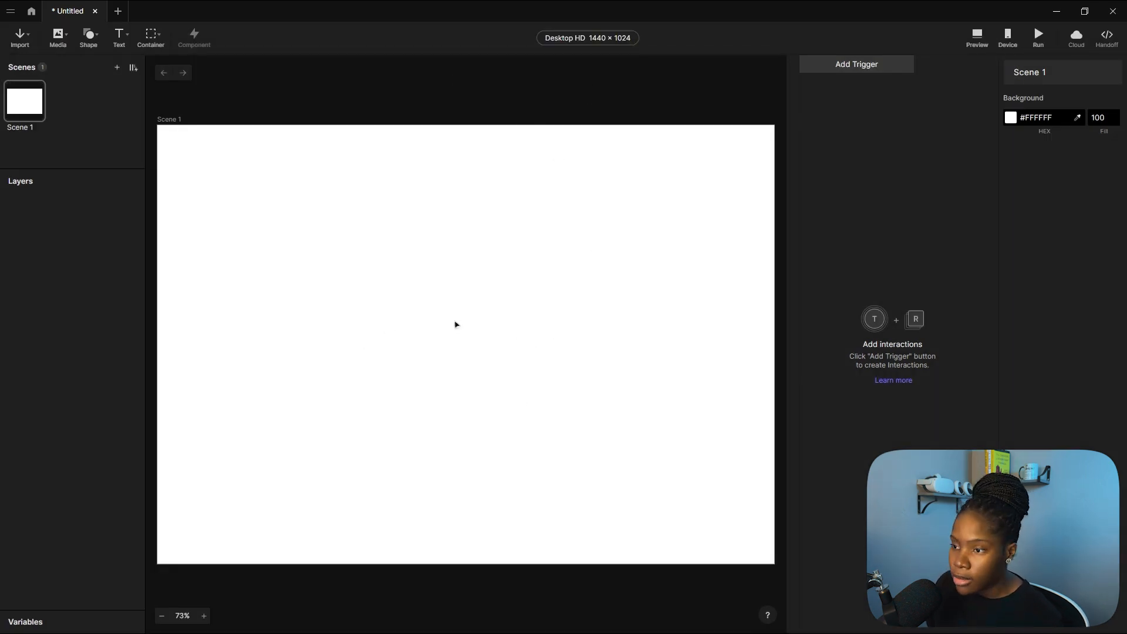
{"action": "scroll", "coordinate": [456, 324], "scroll_direction": "down", "scroll_amount": 5, "text": "ctrl"}
{"action": "scroll", "coordinate": [446, 230], "scroll_direction": "up", "scroll_amount": 2, "text": "ctrl"}
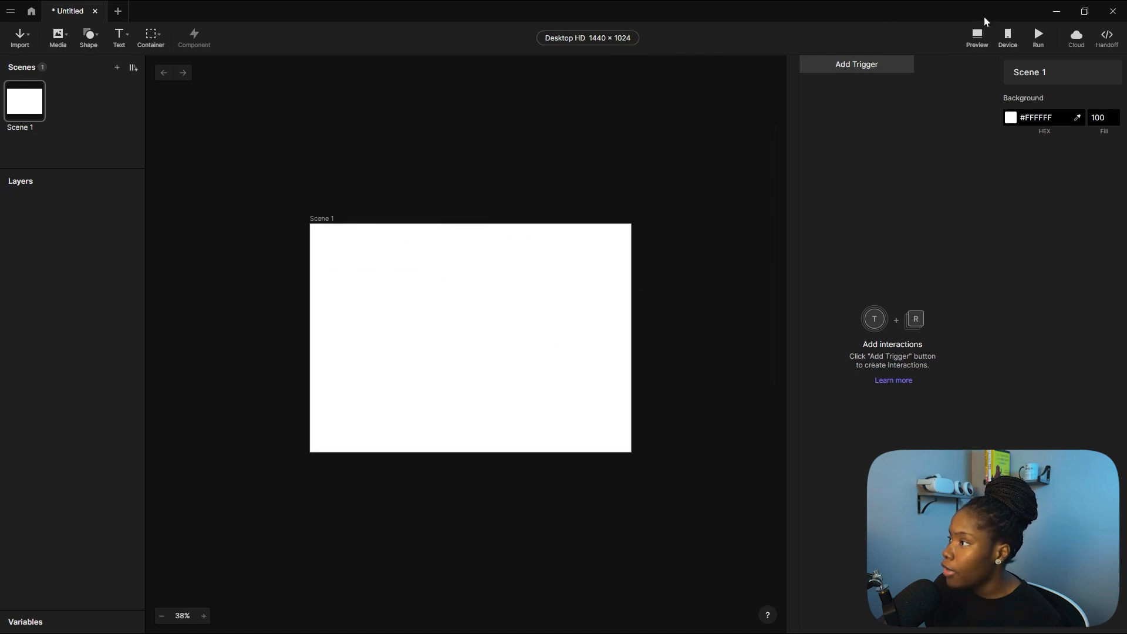
Switch to Figma and examine the Madza_Configurator frame, from its header and car image to the colour options.
{"action": "left_click", "coordinate": [1054, 12]}
{"action": "left_click", "coordinate": [373, 179]}
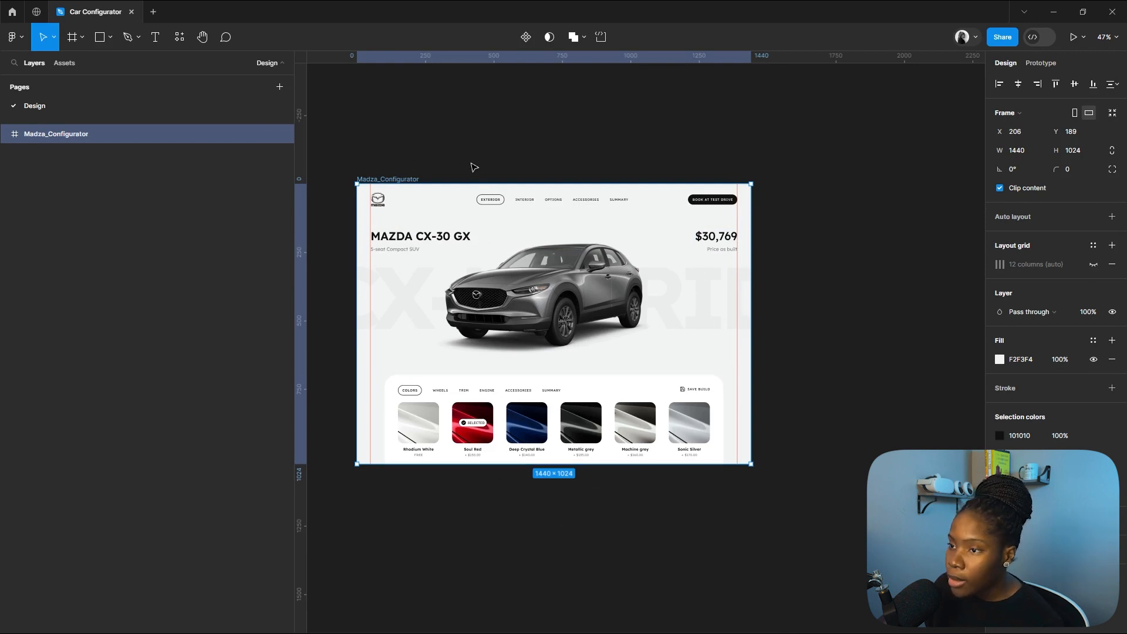
{"action": "scroll", "coordinate": [431, 171], "scroll_direction": "up", "scroll_amount": 3, "text": "ctrl"}
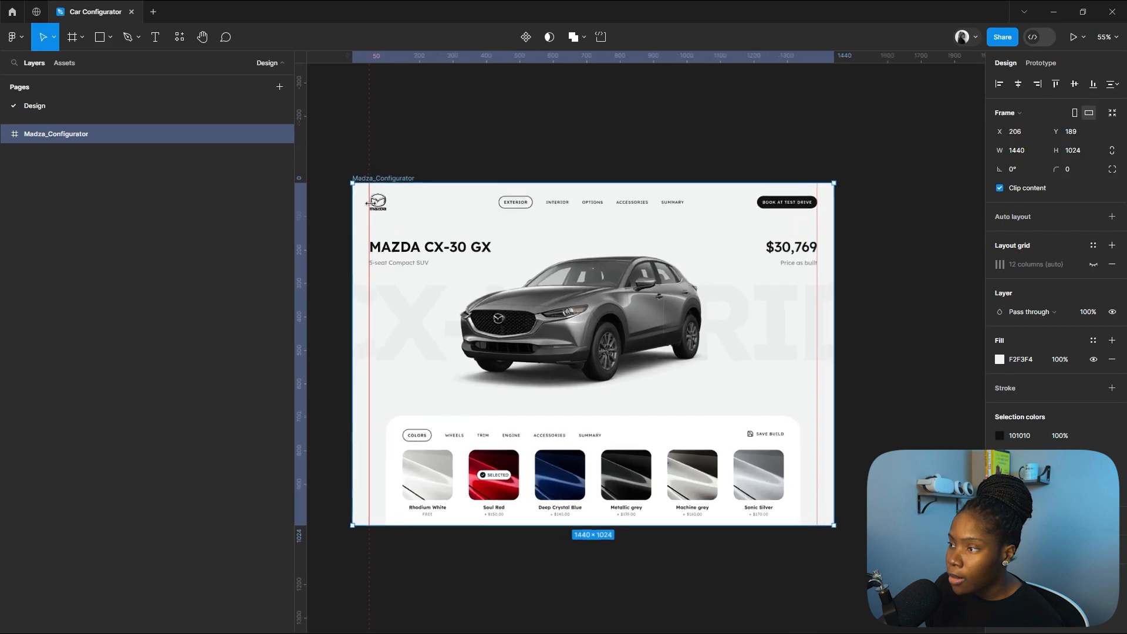
{"action": "scroll", "coordinate": [365, 176], "scroll_direction": "up", "scroll_amount": 3, "text": "ctrl"}
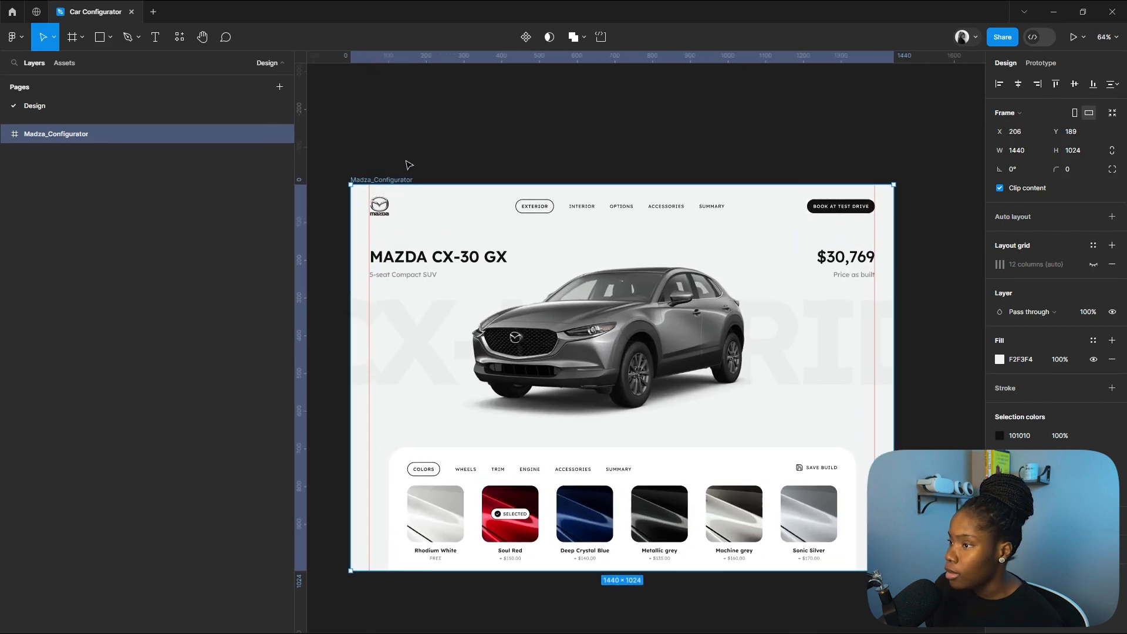
{"action": "scroll", "coordinate": [422, 176], "scroll_direction": "down", "scroll_amount": 1}
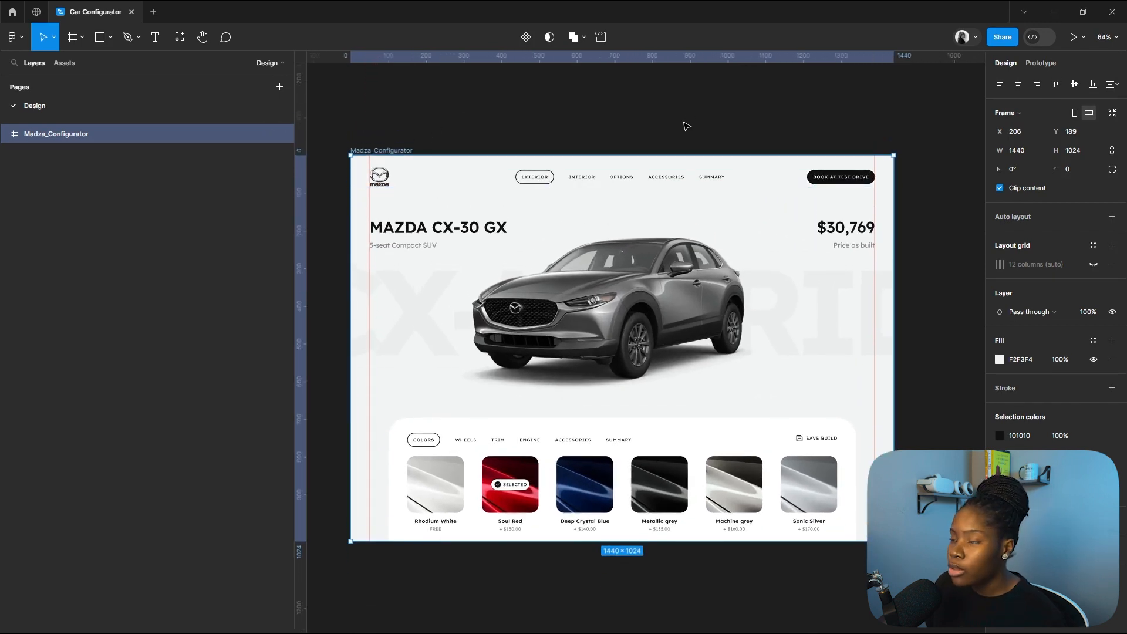
{"action": "scroll", "coordinate": [453, 126], "scroll_direction": "down", "scroll_amount": 1}
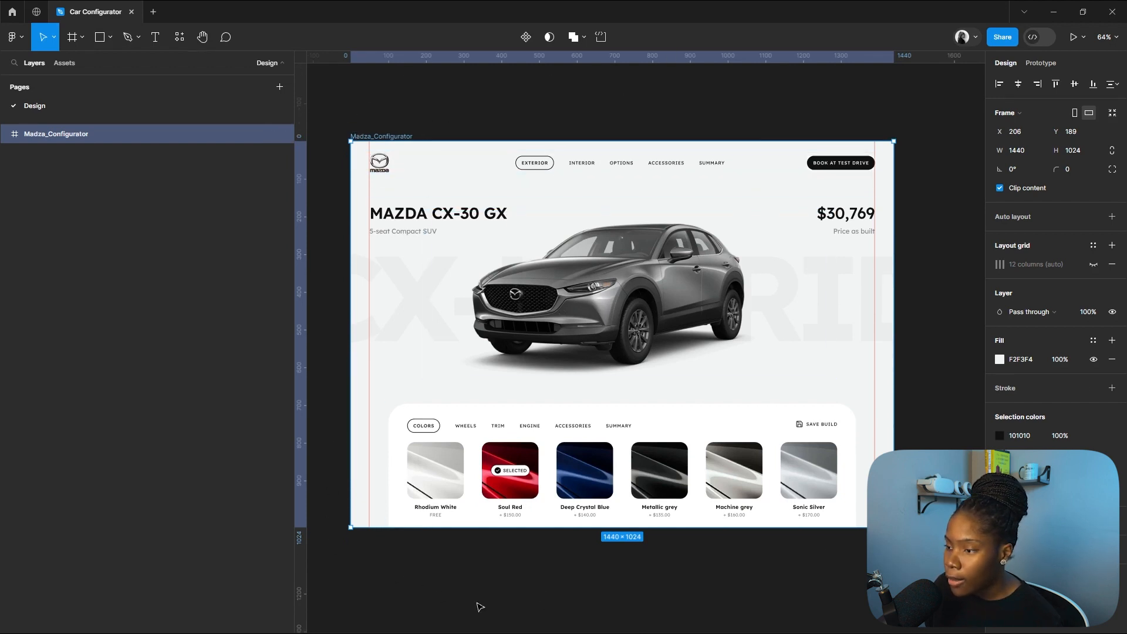
{"action": "scroll", "coordinate": [440, 584], "scroll_direction": "up", "scroll_amount": 1, "text": "ctrl"}
{"action": "scroll", "coordinate": [543, 548], "scroll_direction": "up", "scroll_amount": 3, "text": "ctrl"}
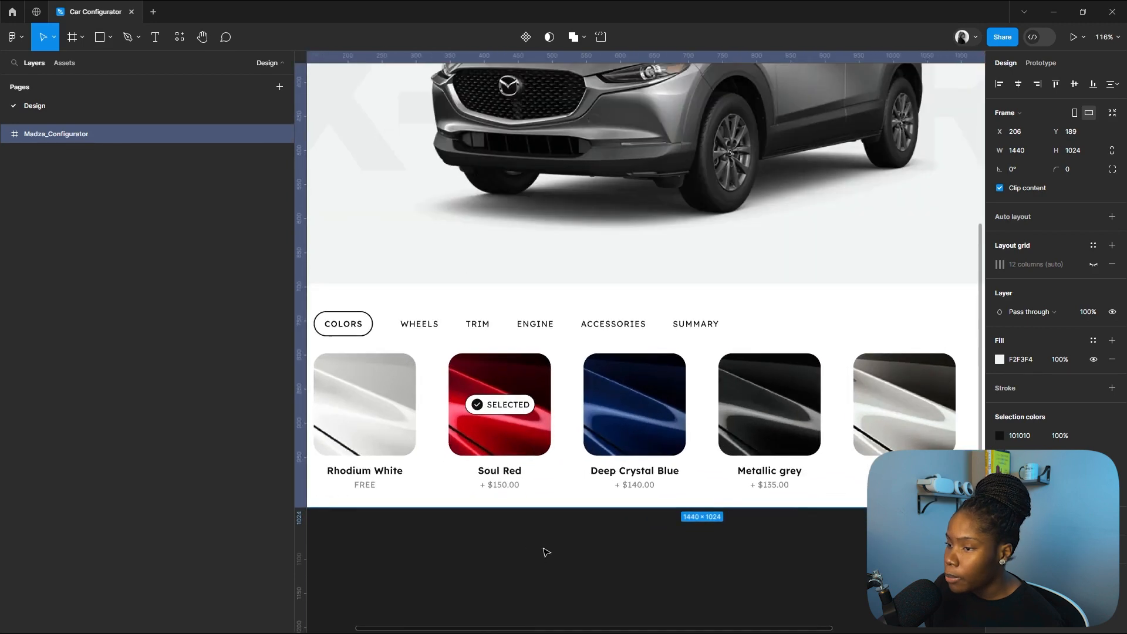
{"action": "scroll", "coordinate": [544, 548], "scroll_direction": "down", "scroll_amount": 2, "text": "ctrl"}
{"action": "scroll", "coordinate": [645, 356], "scroll_direction": "up", "scroll_amount": 2}
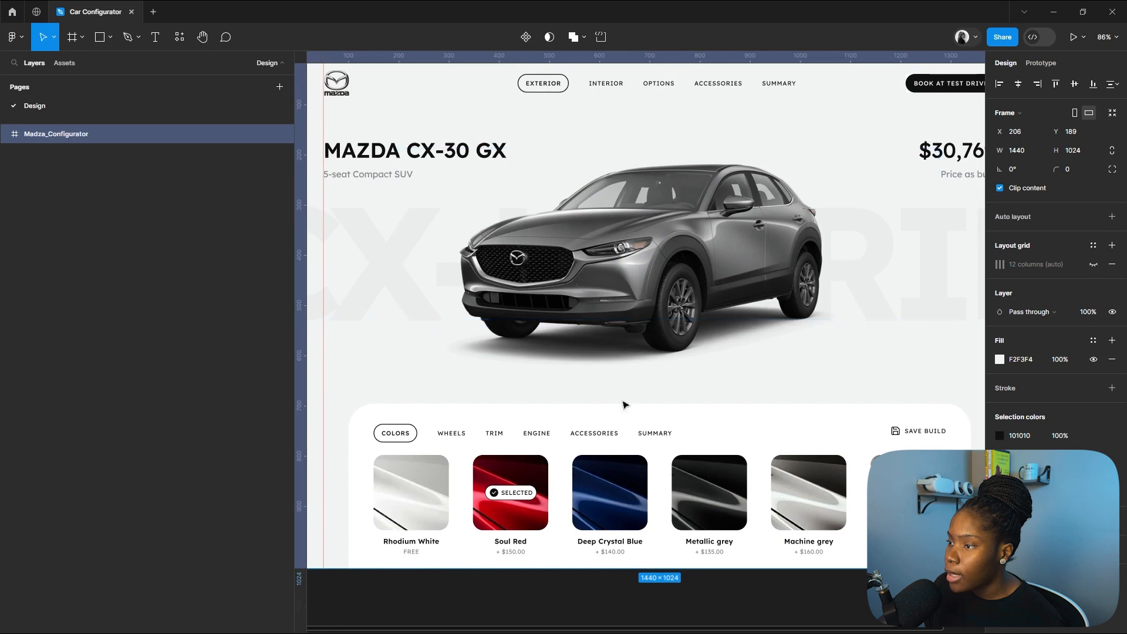
Try moving the car image layer within the Madza_Configurator frame and undo the move.
{"action": "left_click_drag", "start_coordinate": [657, 384], "coordinate": [683, 389]}
{"action": "left_click", "coordinate": [671, 273]}
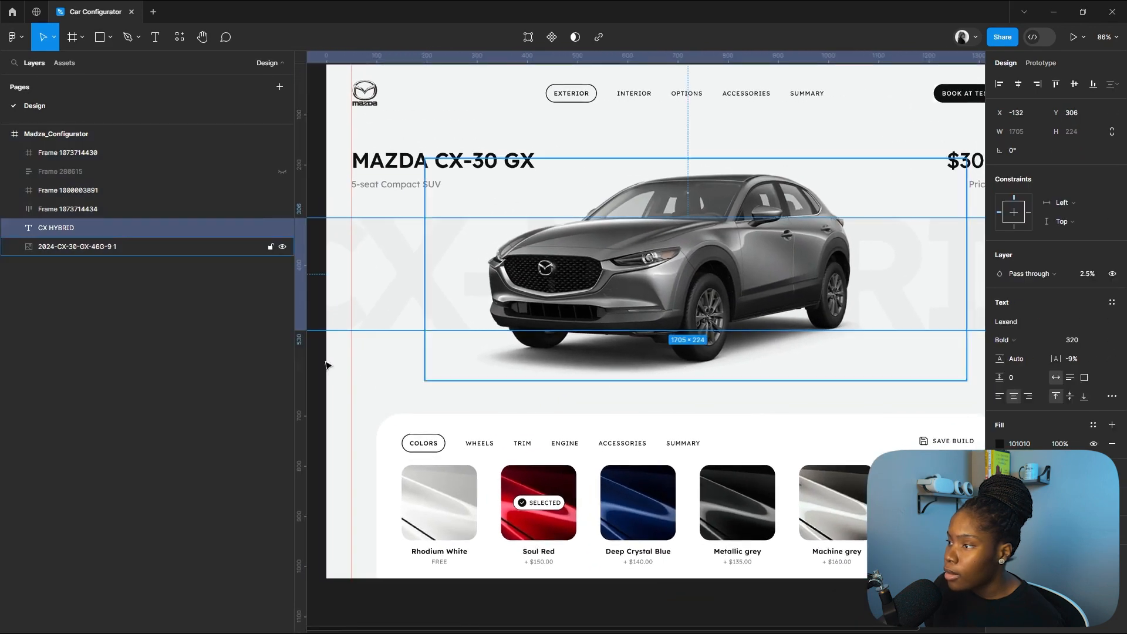
{"action": "left_click", "coordinate": [89, 251]}
{"action": "left_click_drag", "start_coordinate": [655, 361], "coordinate": [737, 400]}
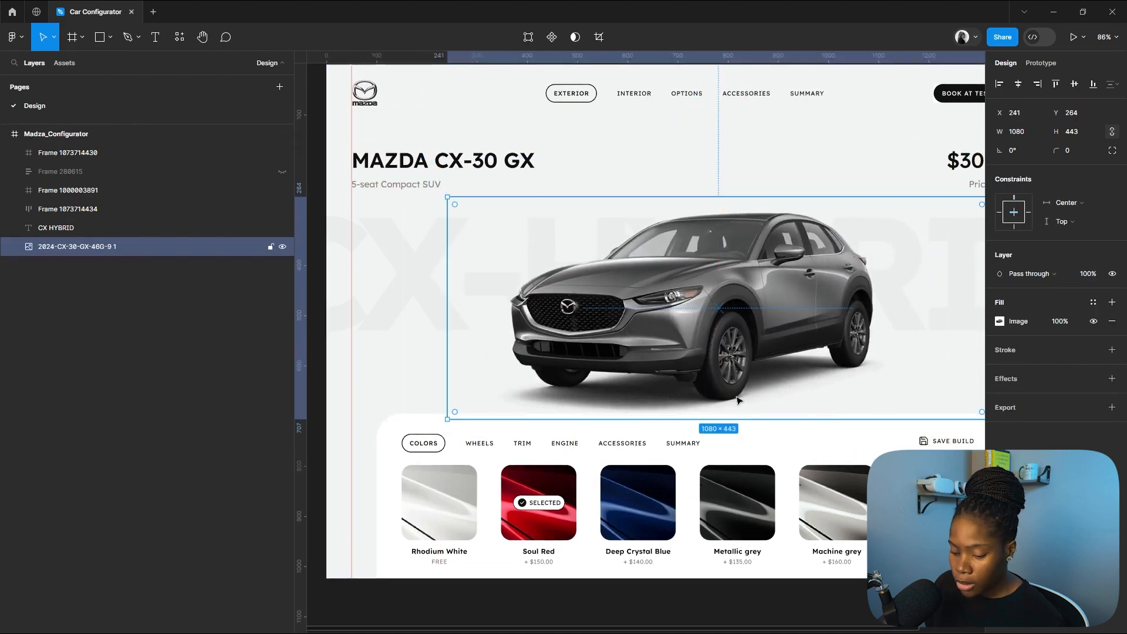
{"action": "key", "text": "ctrl+z"}
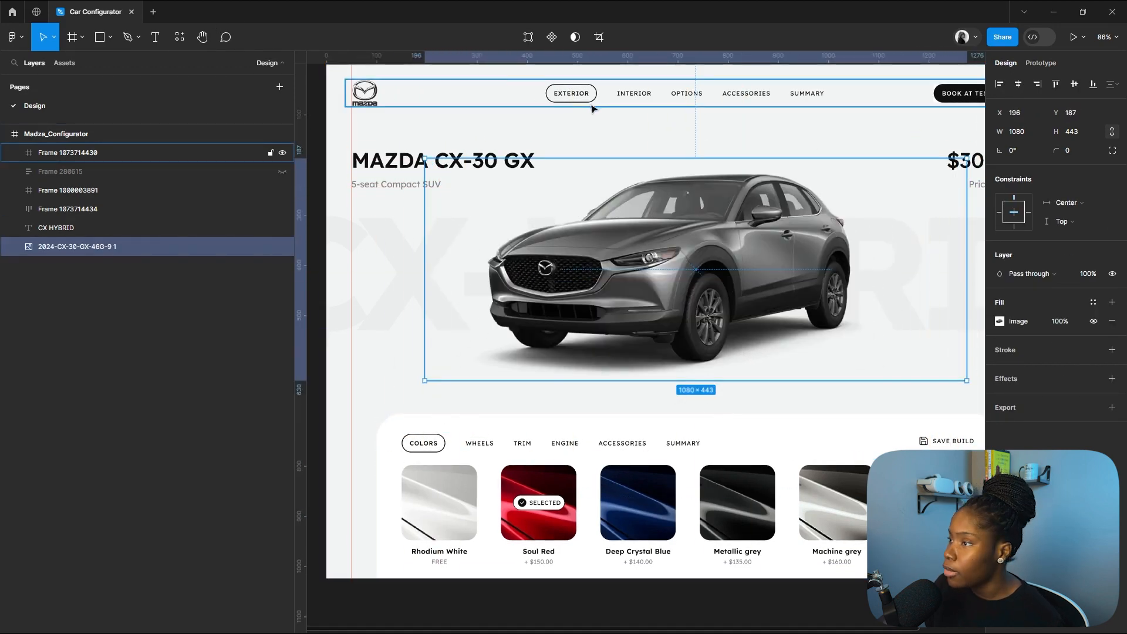
Export the entire Madza_Configurator frame to ProtoPie using the ProtoPie plugin.
{"action": "scroll", "coordinate": [481, 176], "scroll_direction": "down", "scroll_amount": 3, "text": "ctrl"}
{"action": "scroll", "coordinate": [903, 183], "scroll_direction": "up", "scroll_amount": 5, "text": "ctrl"}
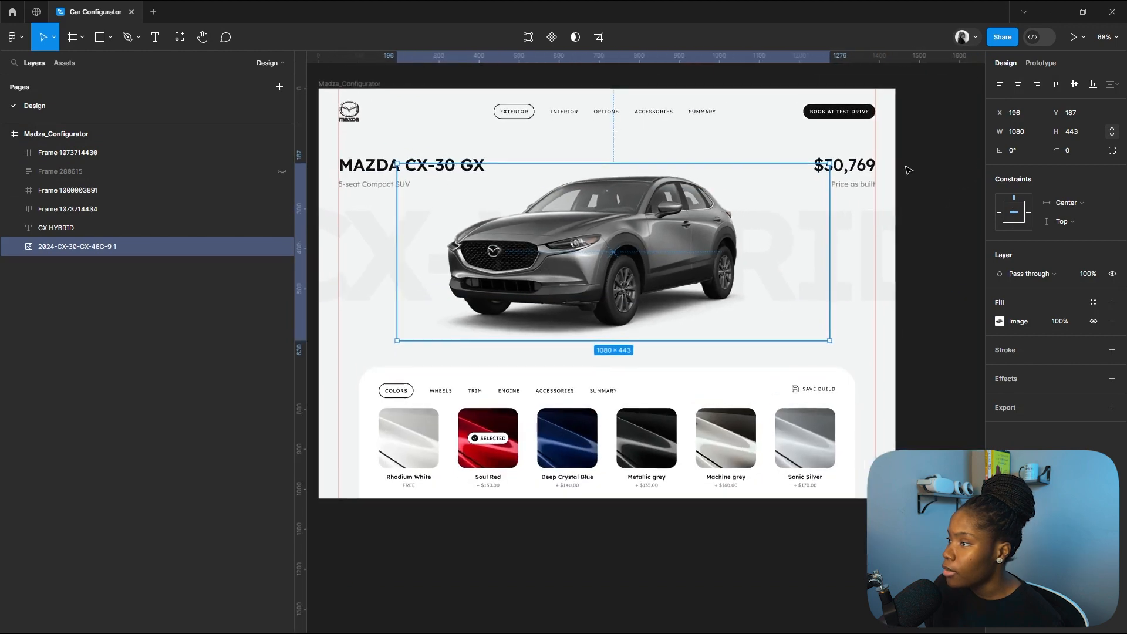
{"action": "scroll", "coordinate": [904, 184], "scroll_direction": "up", "scroll_amount": 2, "text": "ctrl"}
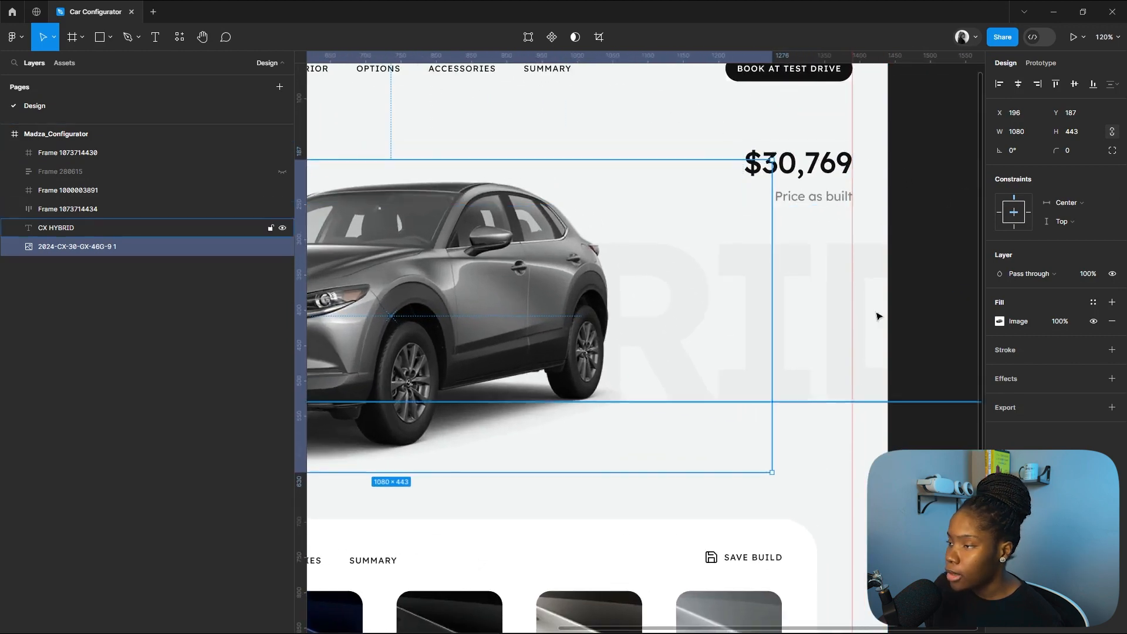
{"action": "scroll", "coordinate": [816, 222], "scroll_direction": "down", "scroll_amount": 4, "text": "ctrl"}
{"action": "scroll", "coordinate": [816, 222], "scroll_direction": "down", "scroll_amount": 2, "text": "ctrl"}
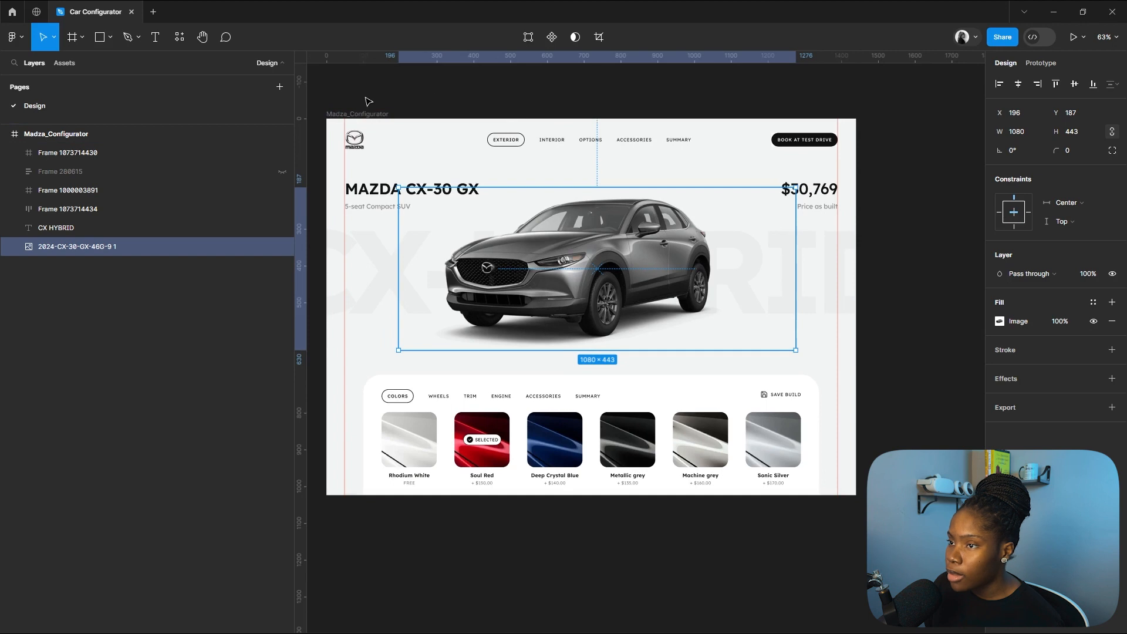
{"action": "left_click", "coordinate": [369, 97]}
{"action": "scroll", "coordinate": [341, 108], "scroll_direction": "up", "scroll_amount": 1}
{"action": "left_click", "coordinate": [332, 125]}
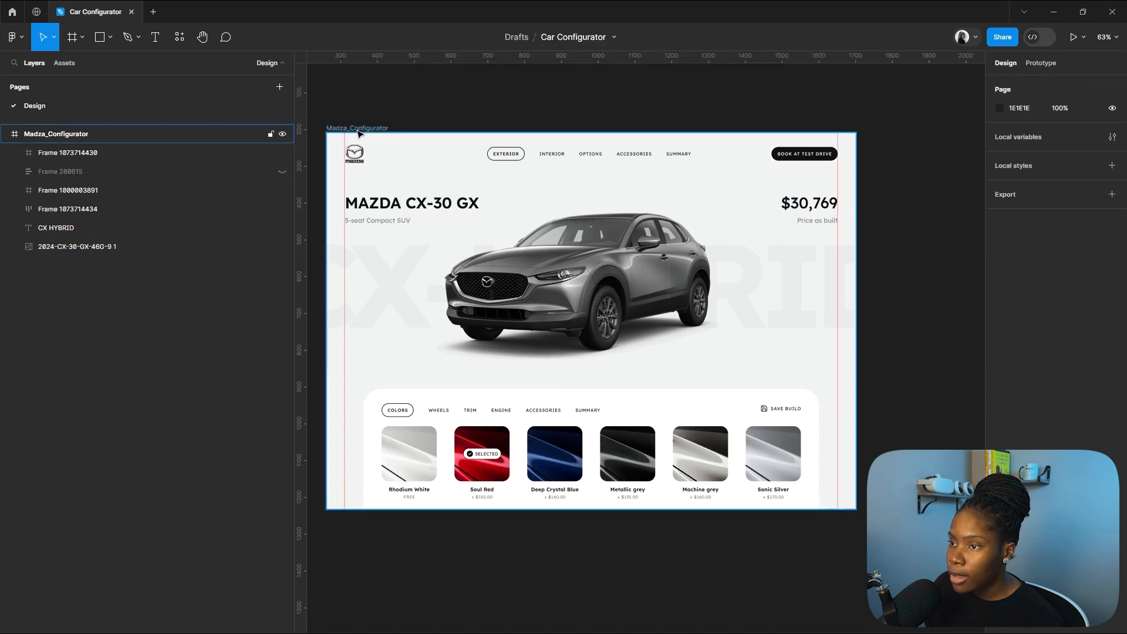
{"action": "right_click", "coordinate": [384, 129]}
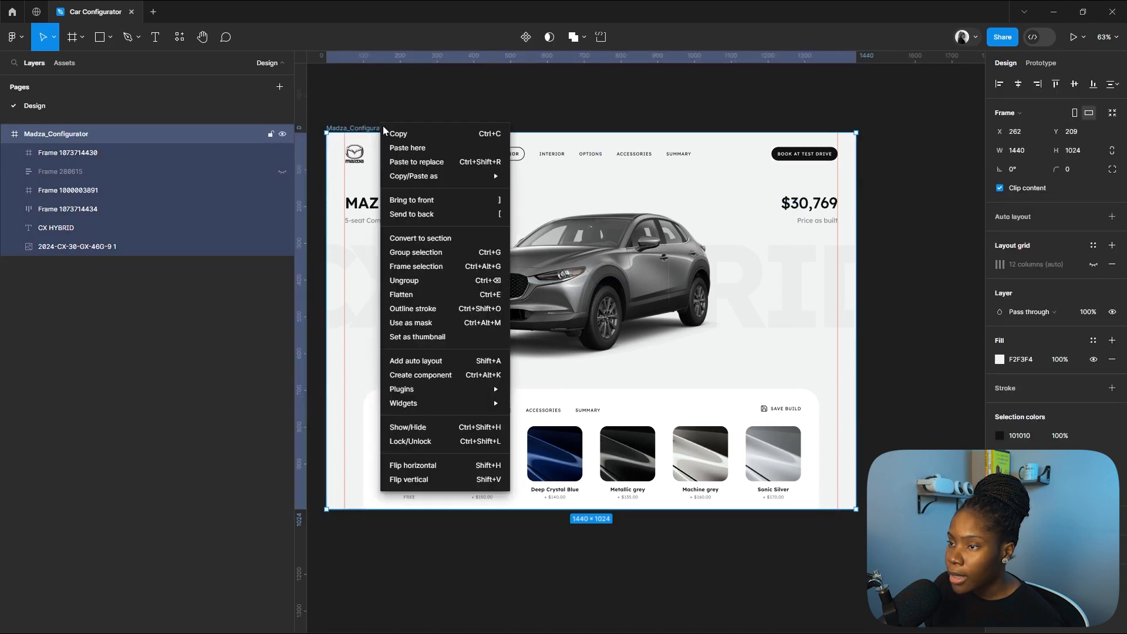
{"action": "mouse_move", "coordinate": [495, 392]}
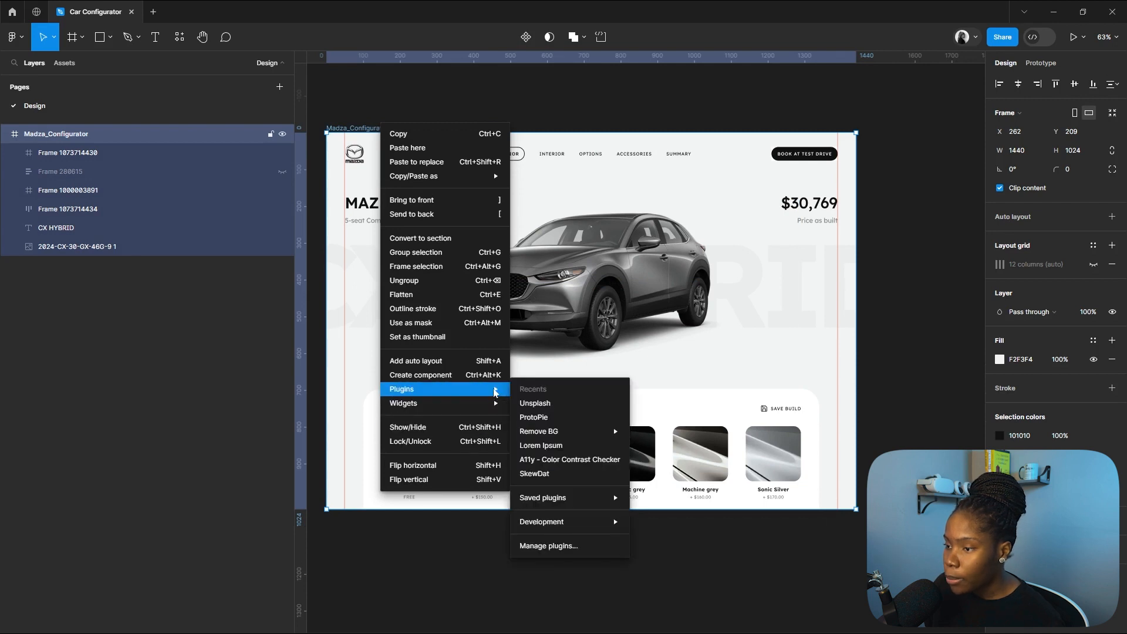
{"action": "left_click", "coordinate": [545, 420]}
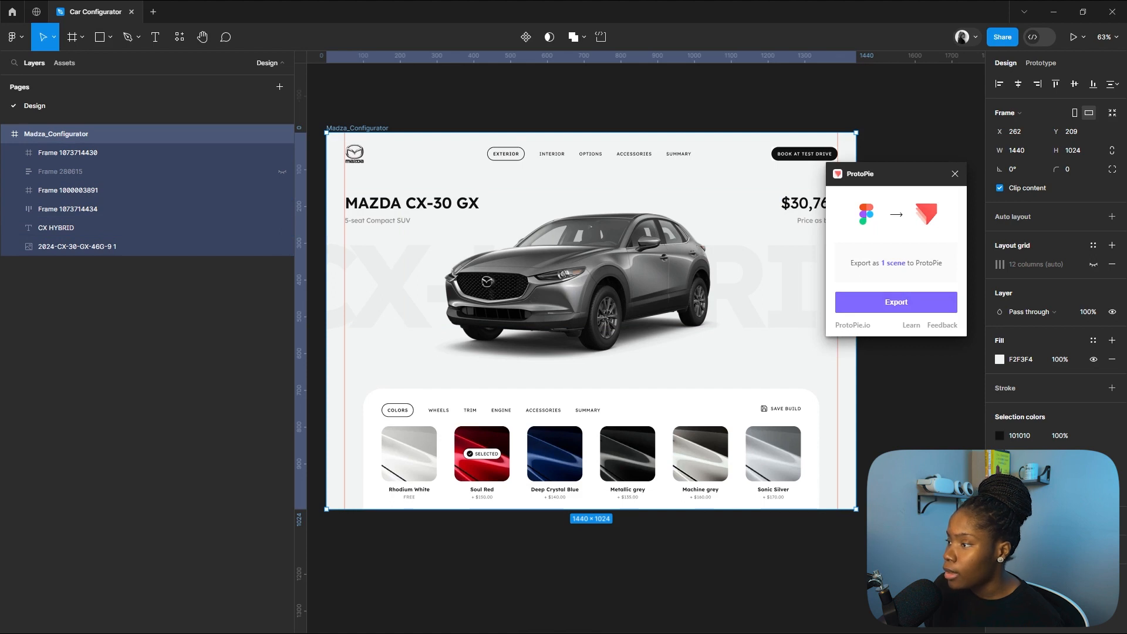
{"action": "left_click", "coordinate": [896, 303]}
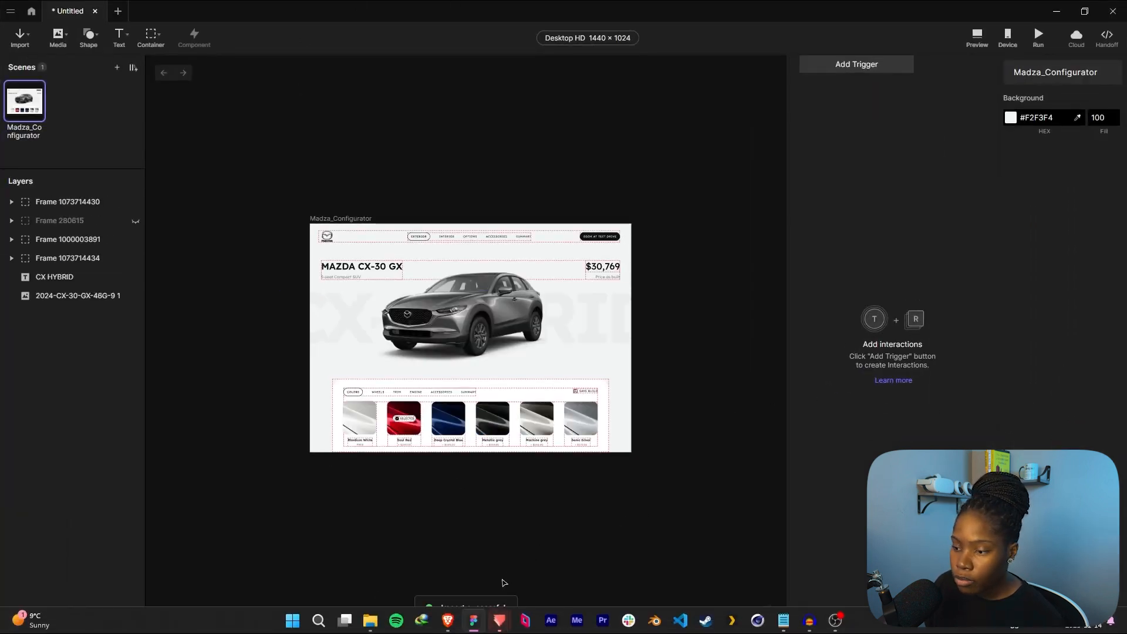
Switch to ProtoPie and examine the imported Madza_Configurator scene for layout and layer accuracy.
{"action": "scroll", "coordinate": [349, 488], "scroll_direction": "up", "scroll_amount": 3, "text": "ctrl"}
{"action": "scroll", "coordinate": [368, 132], "scroll_direction": "up", "scroll_amount": 2, "text": "ctrl"}
{"action": "scroll", "coordinate": [377, 94], "scroll_direction": "down", "scroll_amount": 2, "text": "ctrl"}
{"action": "scroll", "coordinate": [387, 98], "scroll_direction": "up", "scroll_amount": 2, "text": "ctrl"}
{"action": "scroll", "coordinate": [387, 98], "scroll_direction": "down", "scroll_amount": 2, "text": "ctrl"}
{"action": "scroll", "coordinate": [395, 109], "scroll_direction": "up", "scroll_amount": 2, "text": "ctrl"}
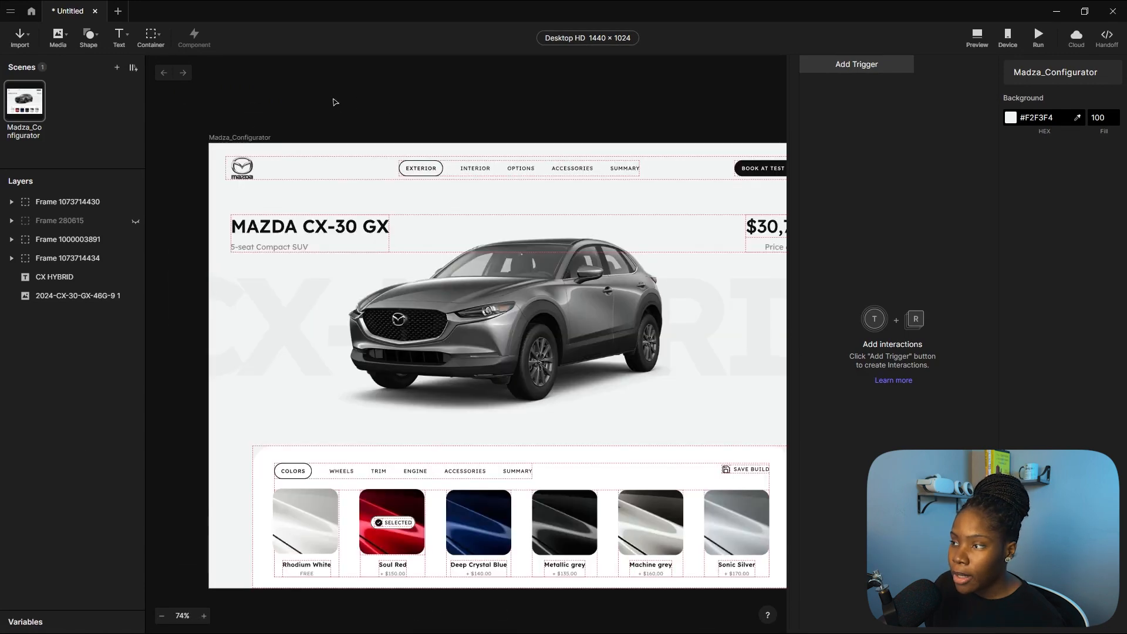
{"action": "scroll", "coordinate": [336, 103], "scroll_direction": "down", "scroll_amount": 2, "text": "ctrl"}
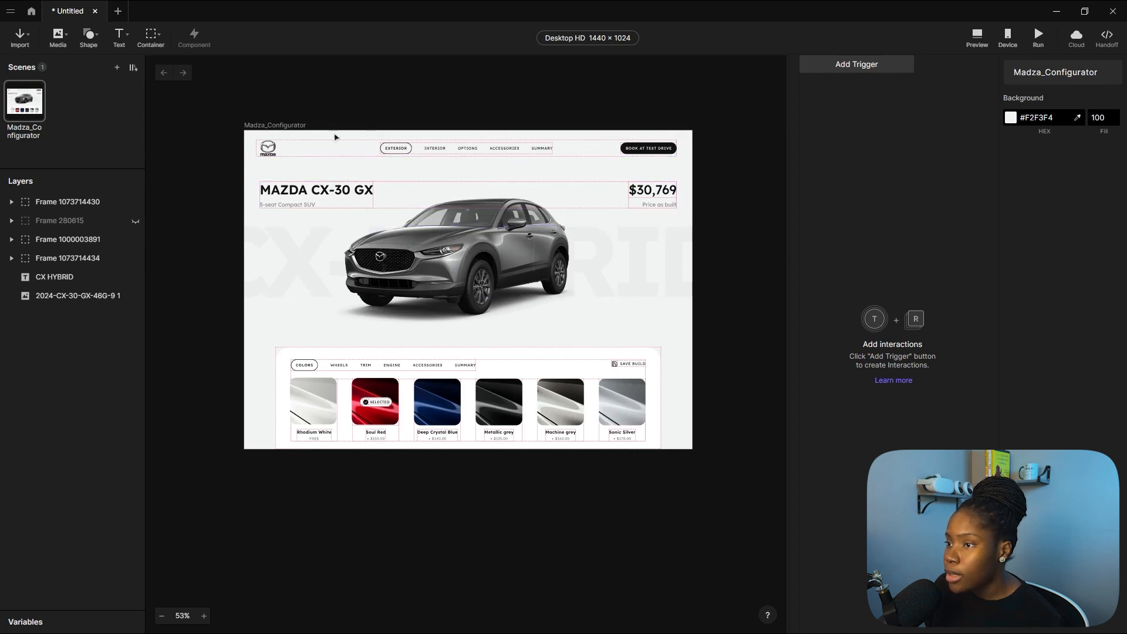
{"action": "scroll", "coordinate": [369, 117], "scroll_direction": "up", "scroll_amount": 2, "text": "ctrl"}
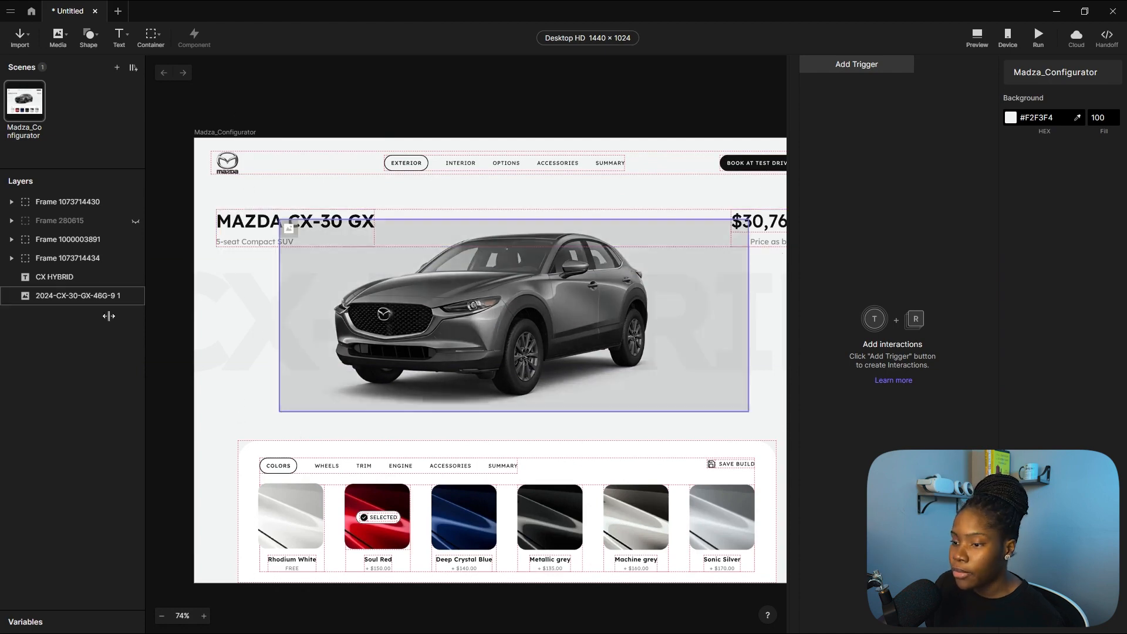
Rename the frame layer containing the logo and navigation links to "Nav header".
{"action": "left_click", "coordinate": [66, 201]}
{"action": "double_click", "coordinate": [65, 201]}
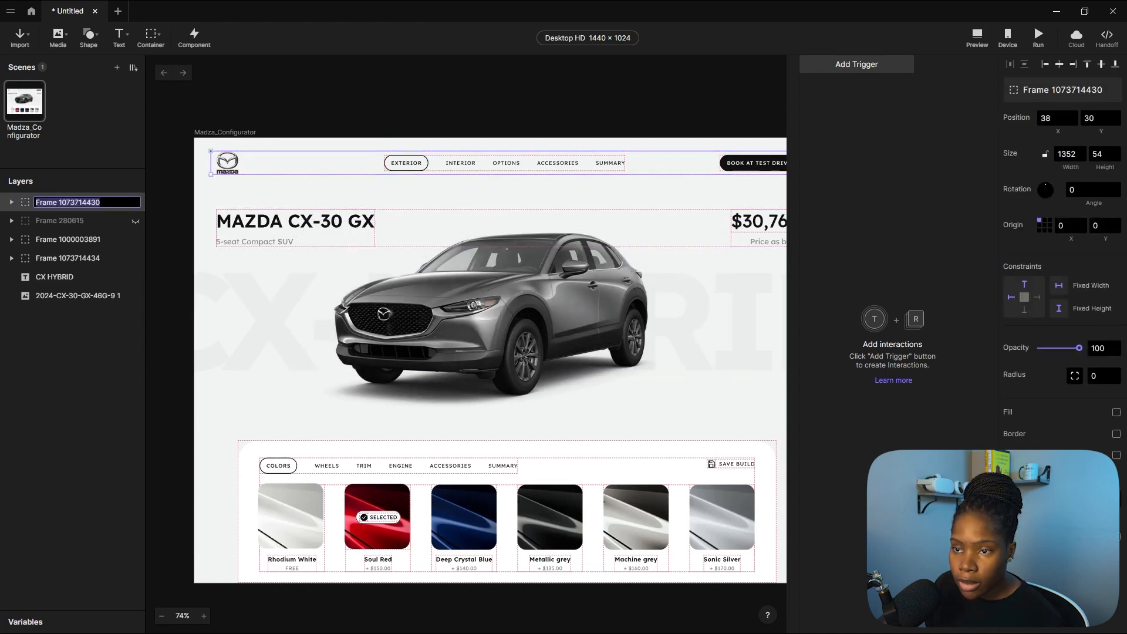
{"action": "type", "text": "Nav"}
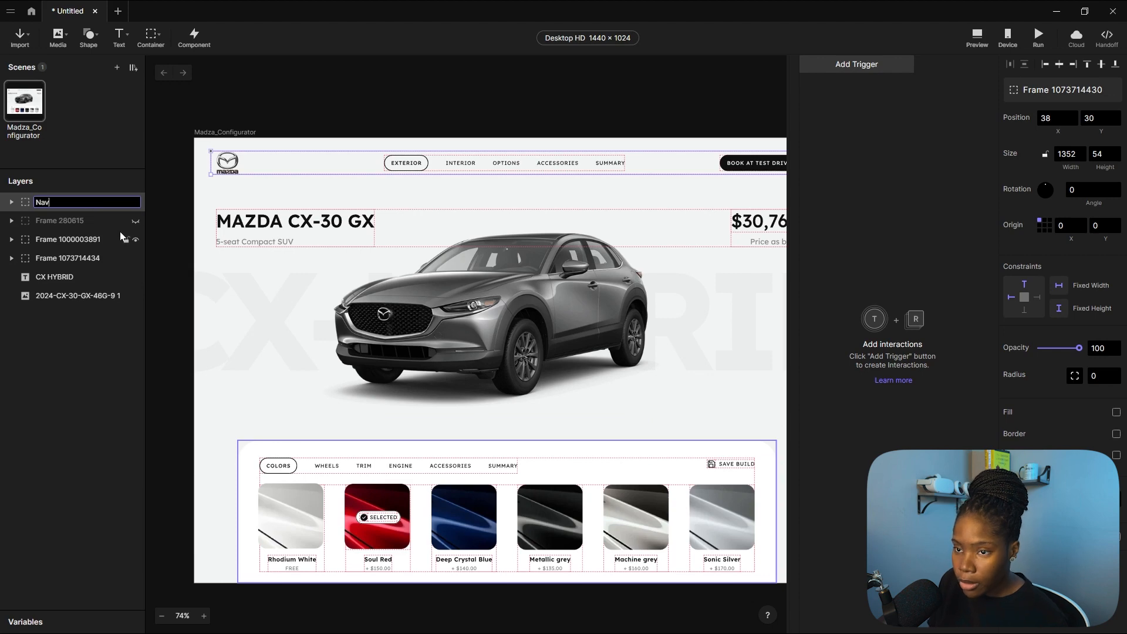
{"action": "type", "text": " header"}
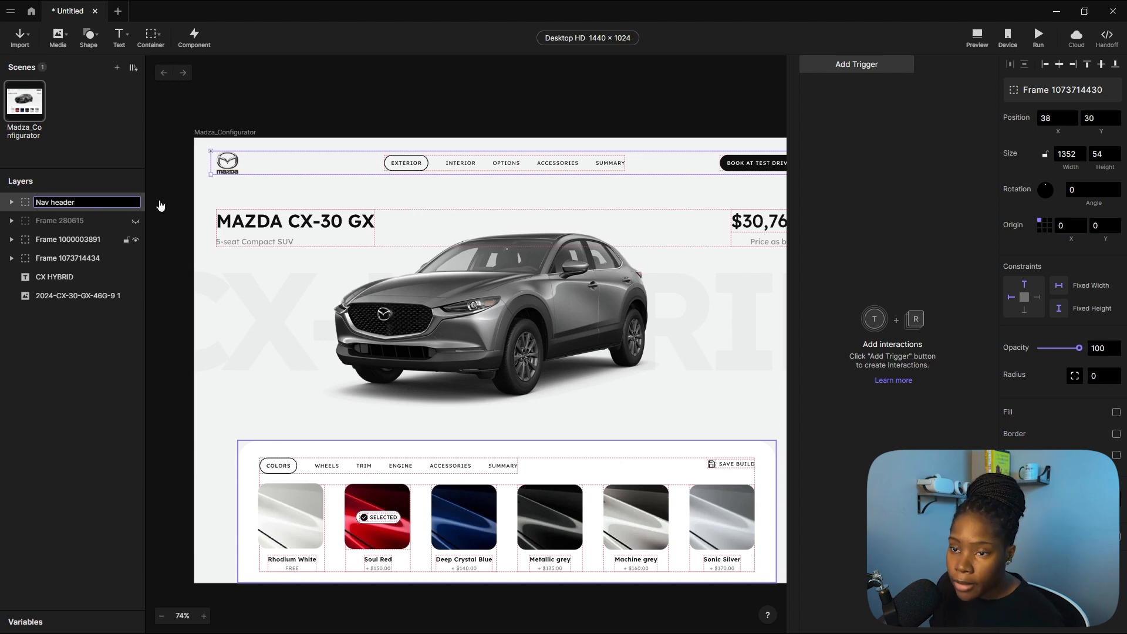
{"action": "left_click", "coordinate": [83, 329]}
Rename the frame layer containing the car colour options to "Color tab".
{"action": "left_click", "coordinate": [51, 241]}
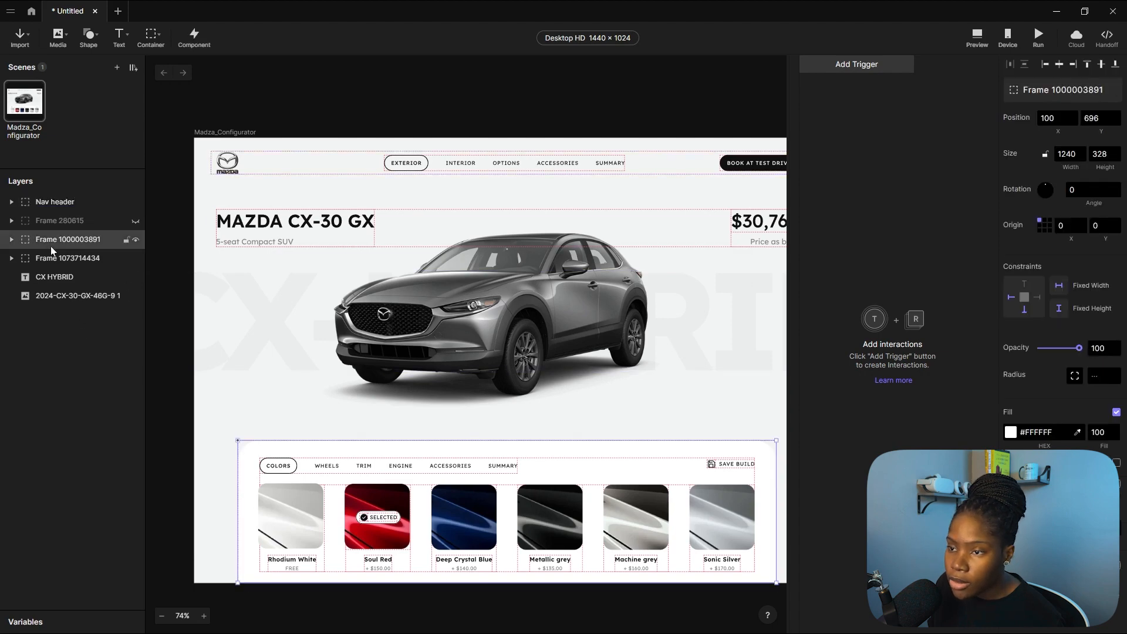
{"action": "scroll", "coordinate": [197, 285], "scroll_direction": "down", "scroll_amount": 1}
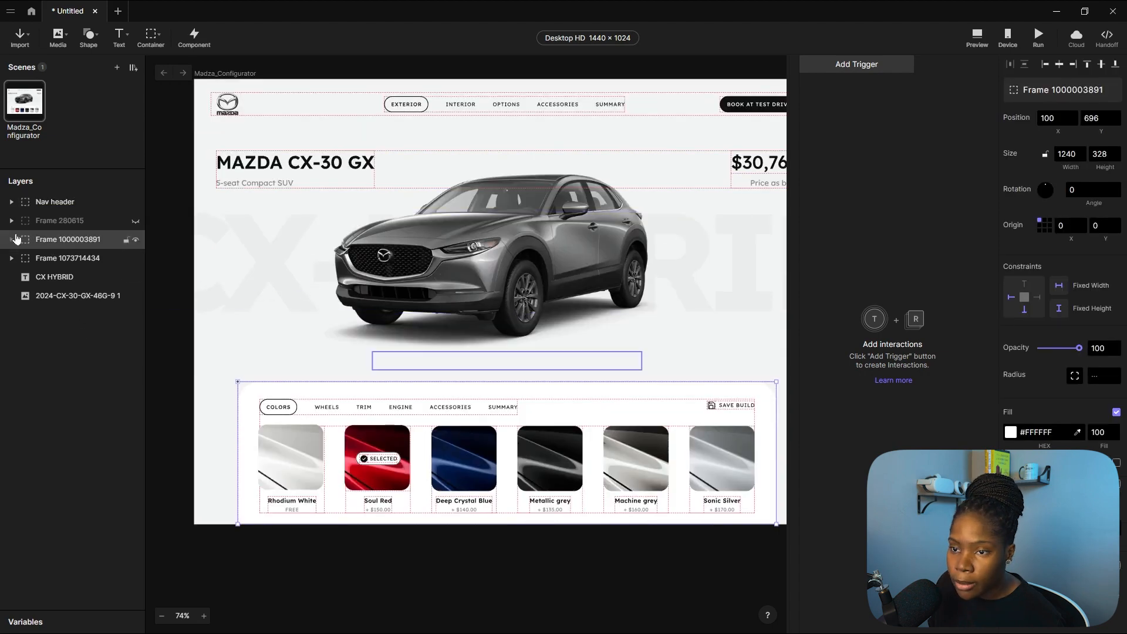
{"action": "double_click", "coordinate": [68, 240]}
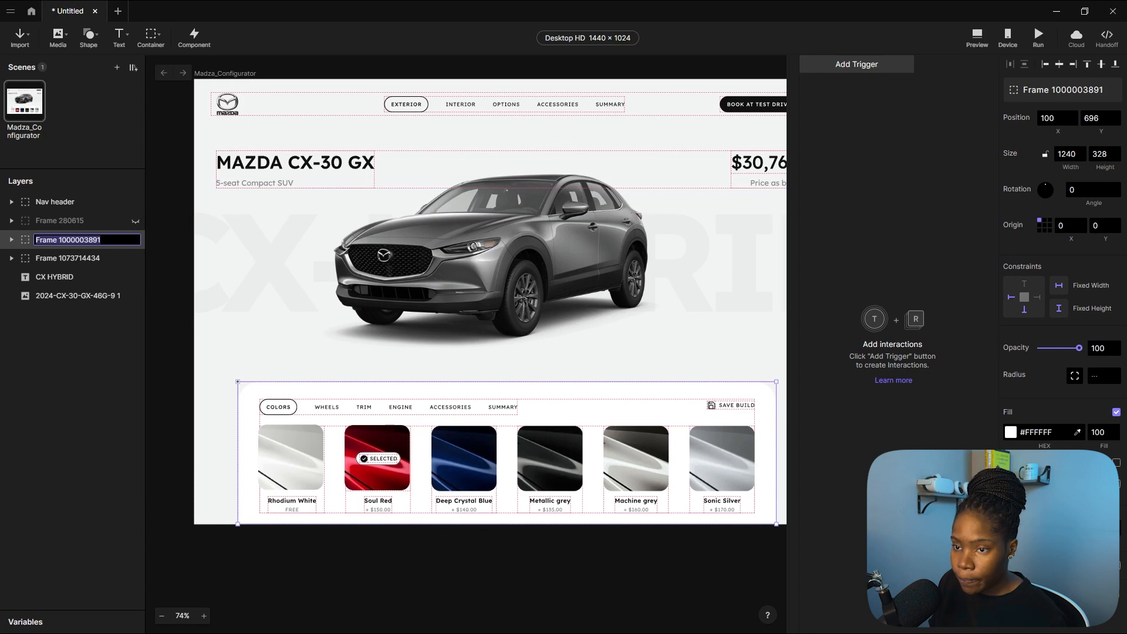
{"action": "type", "text": "c"}
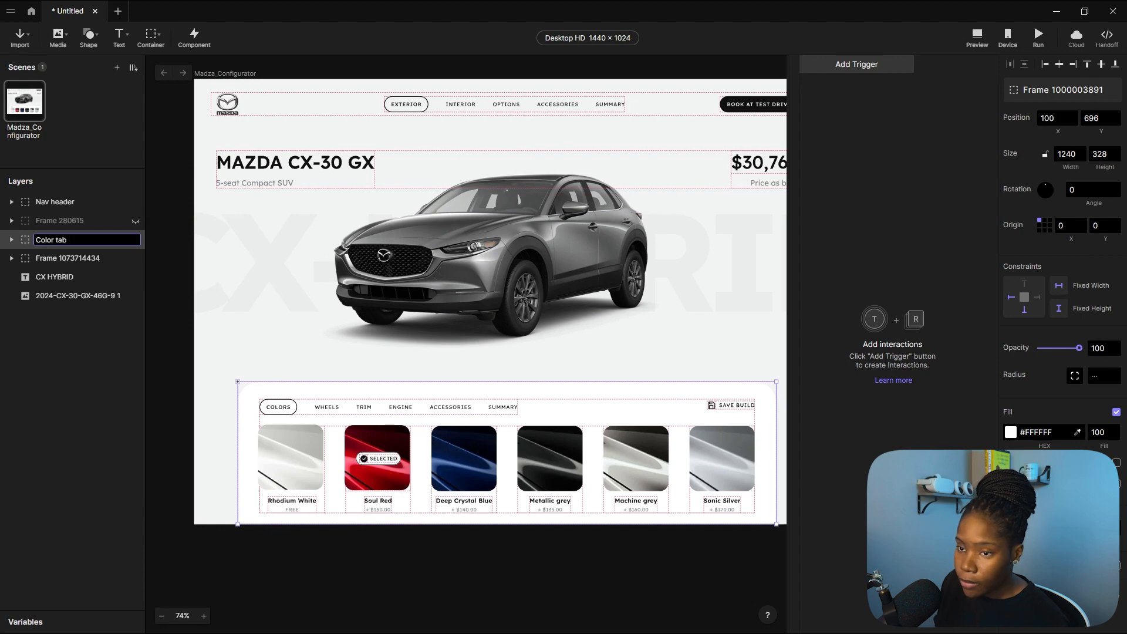
{"action": "key", "text": "Return"}
Rename the frame layer containing the car title and price to "Car details".
{"action": "left_click", "coordinate": [57, 262]}
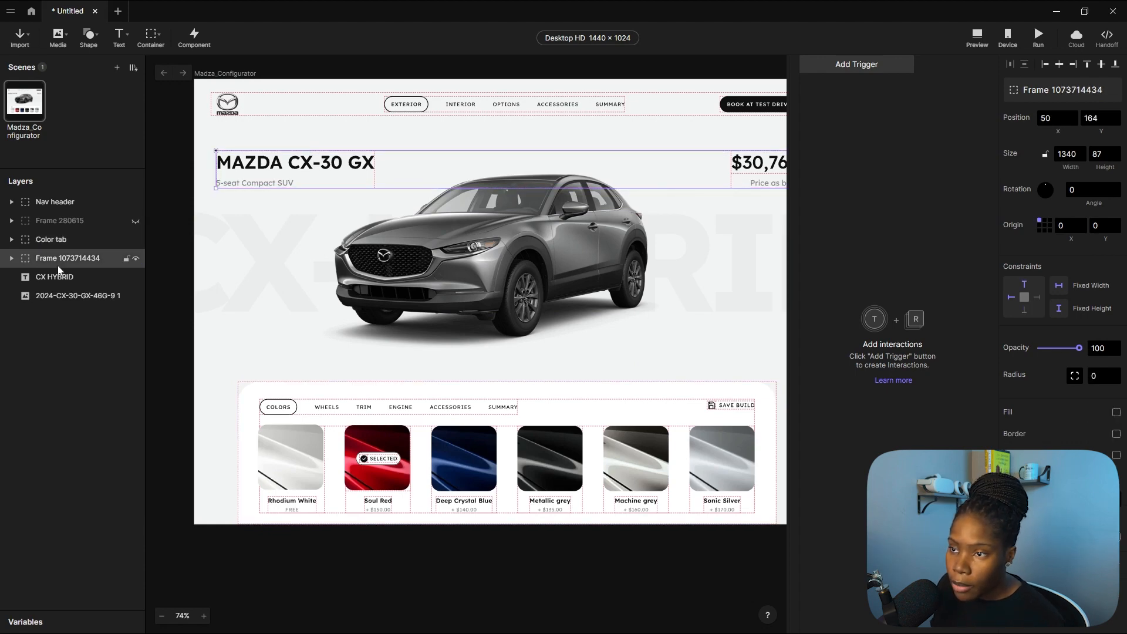
{"action": "double_click", "coordinate": [59, 260]}
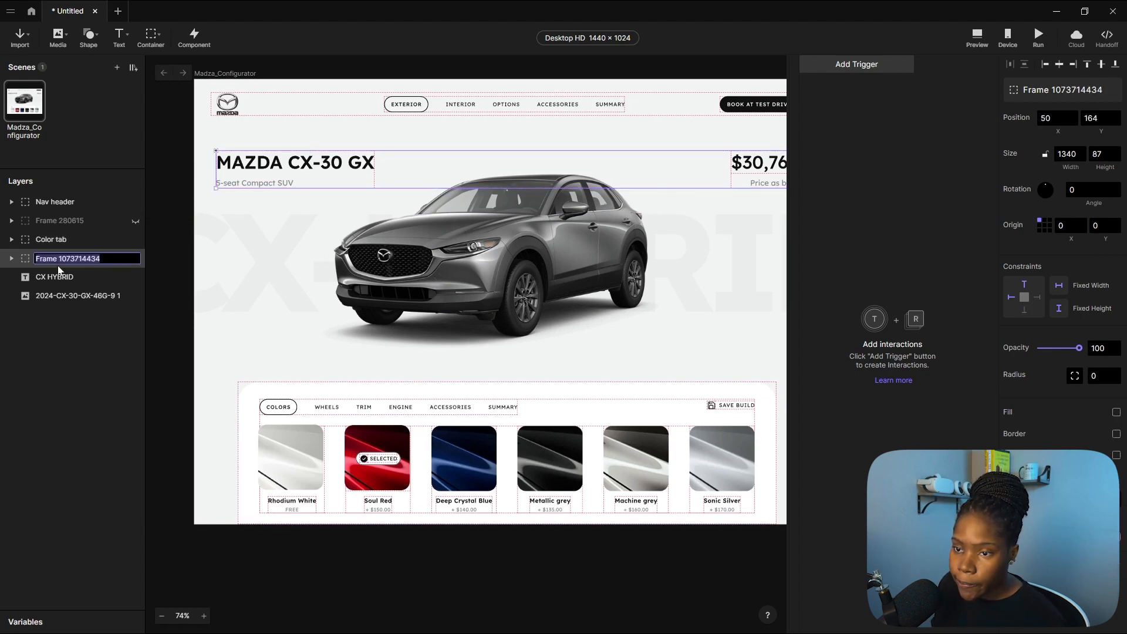
{"action": "type", "text": "Car details"}
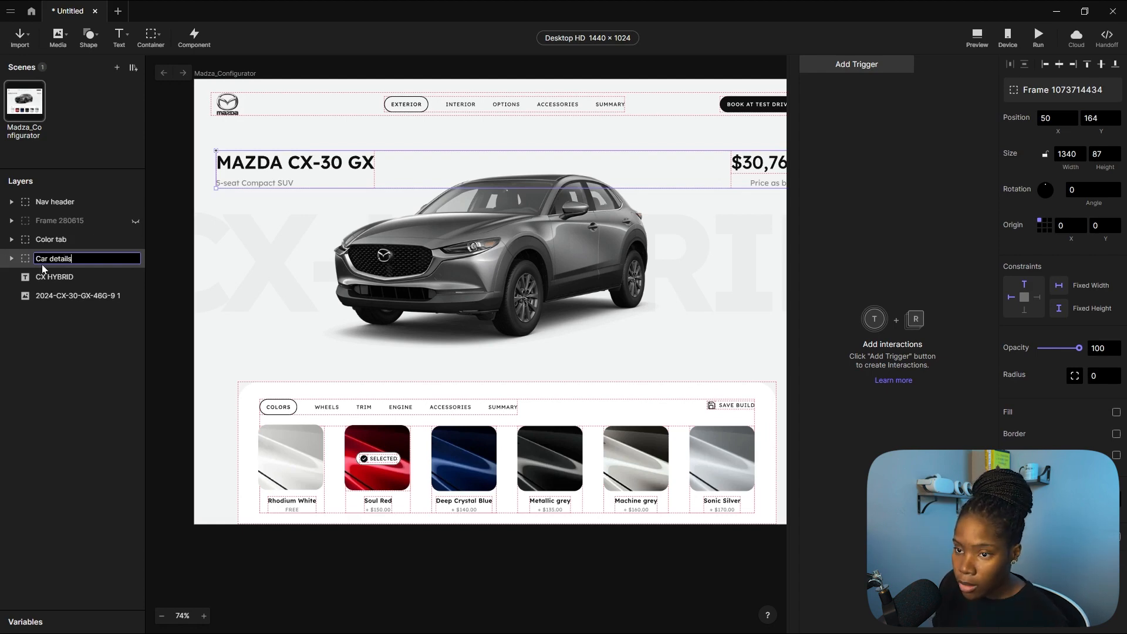
Rename the CX HYBRID text layer to "Big heading".
{"action": "left_click", "coordinate": [74, 274]}
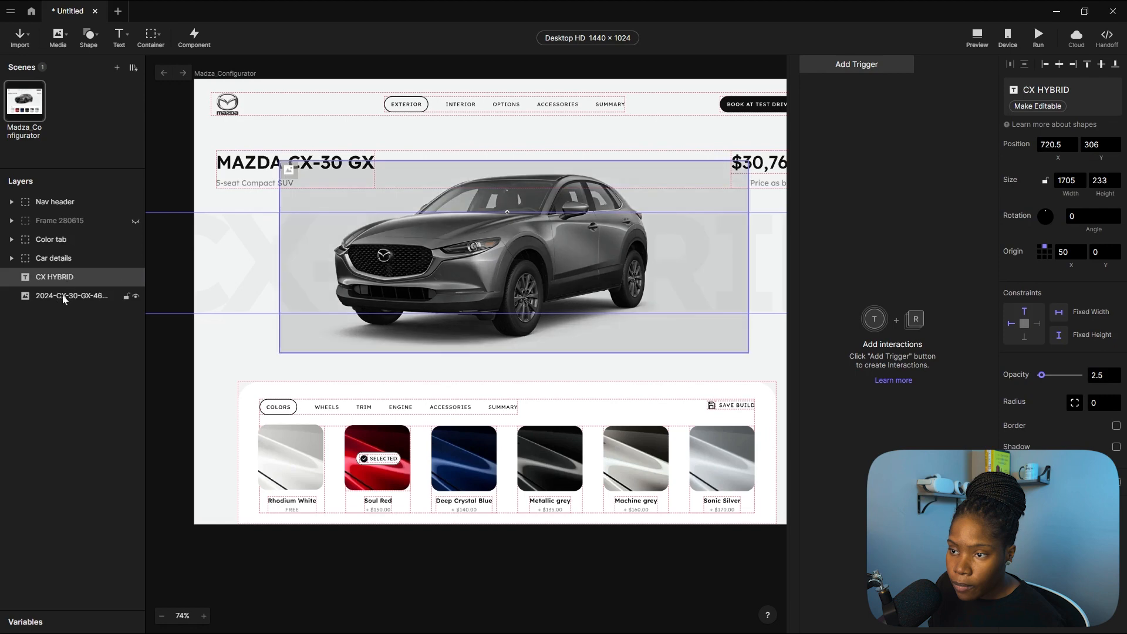
{"action": "double_click", "coordinate": [67, 277]}
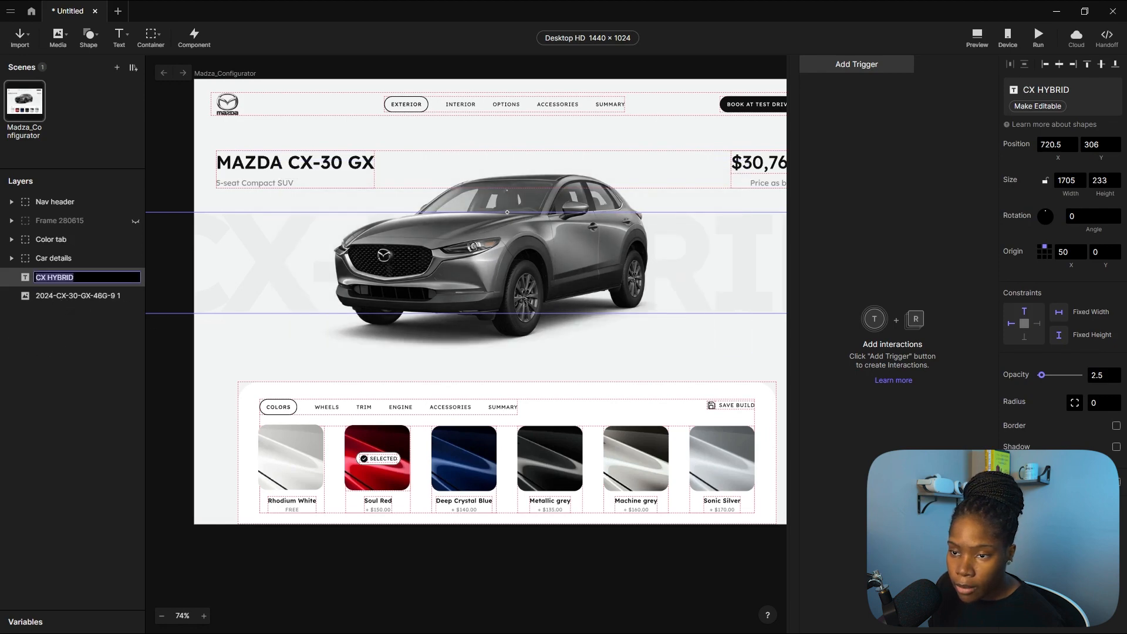
{"action": "type", "text": "Big heading"}
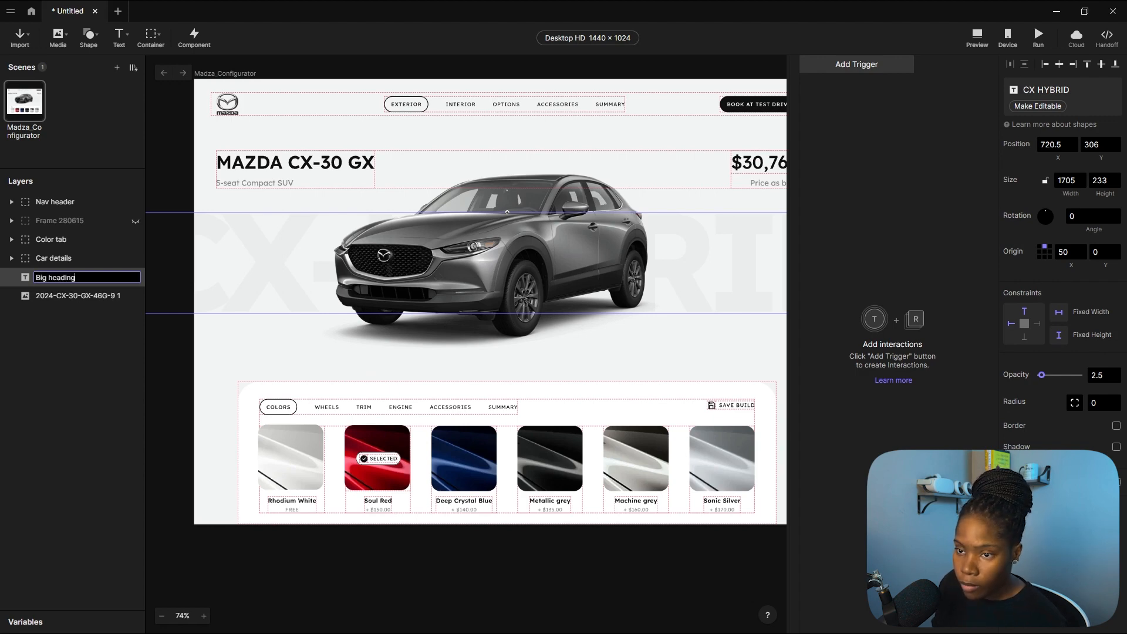
Rename the car picture layer to "Image" and delete the hidden Frame 280615 layer.
{"action": "left_click", "coordinate": [78, 298]}
{"action": "double_click", "coordinate": [79, 298]}
{"action": "key", "text": "BackSpace"}
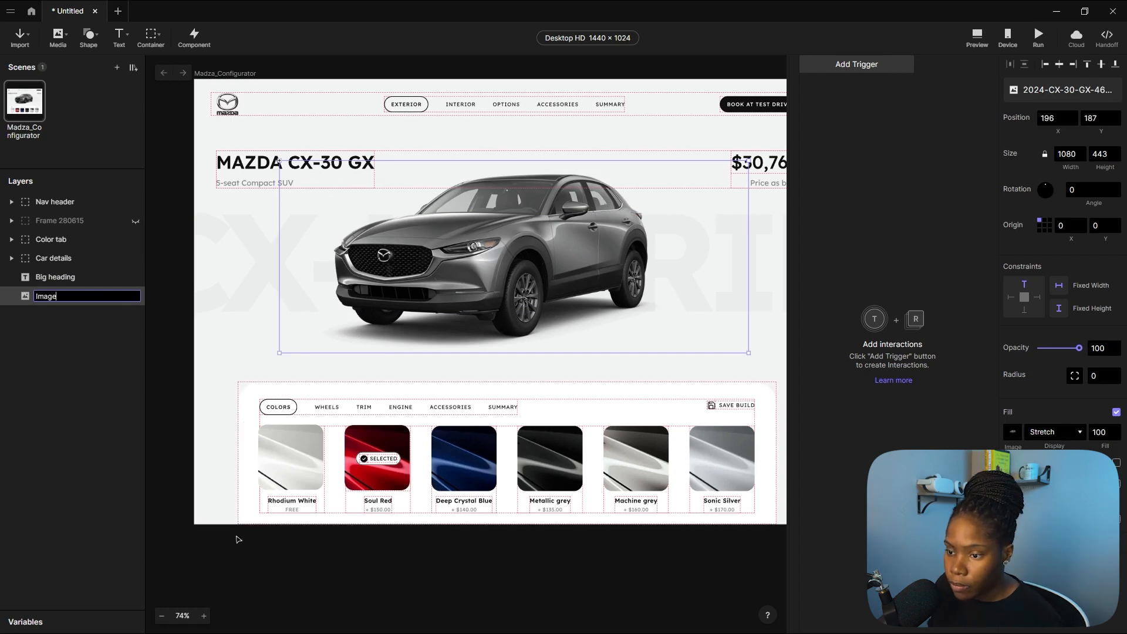
{"action": "key", "text": "Return"}
{"action": "left_click", "coordinate": [69, 222]}
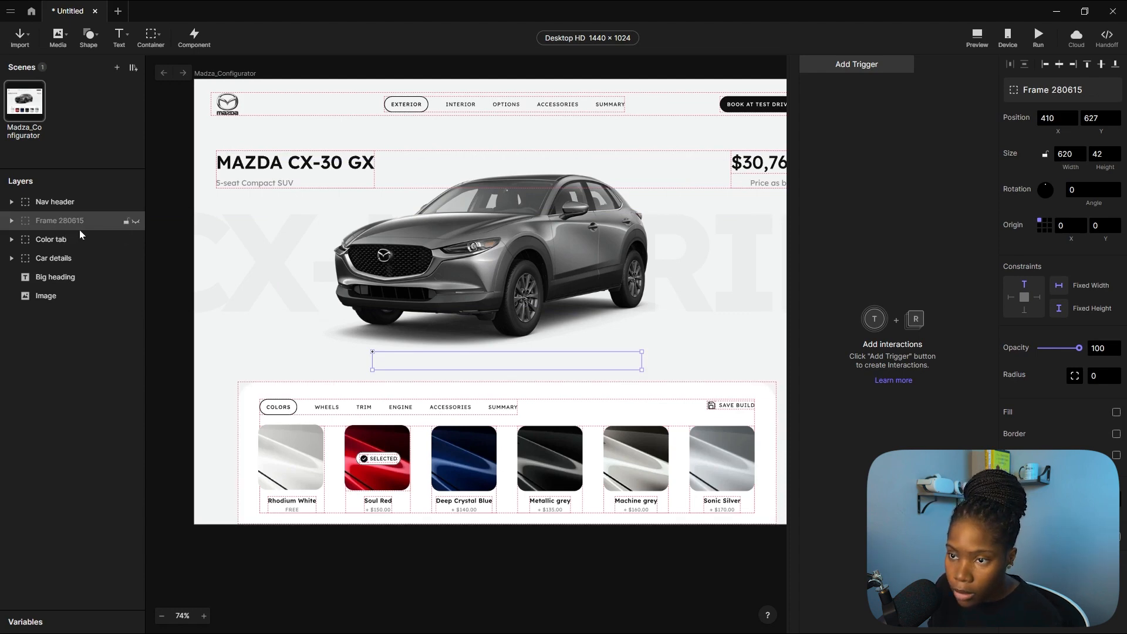
{"action": "key", "text": "Delete"}
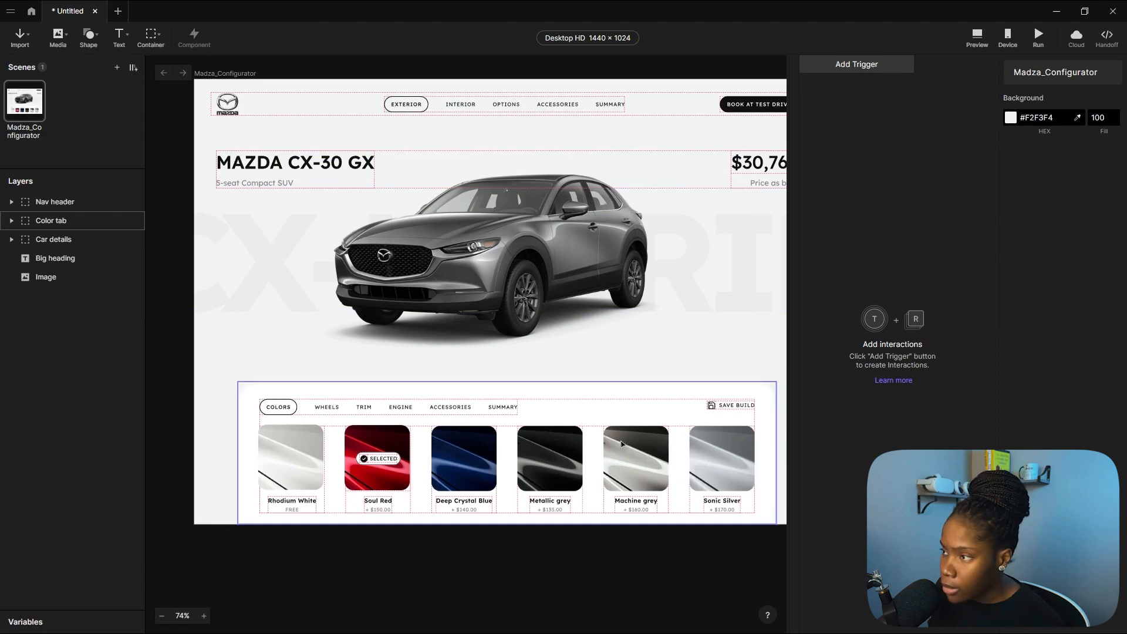
Draw a Background Blur shape about 1441 × 1024 covering the whole Madza_Configurator scene.
{"action": "scroll", "coordinate": [322, 241], "scroll_direction": "down", "scroll_amount": 5, "text": "ctrl"}
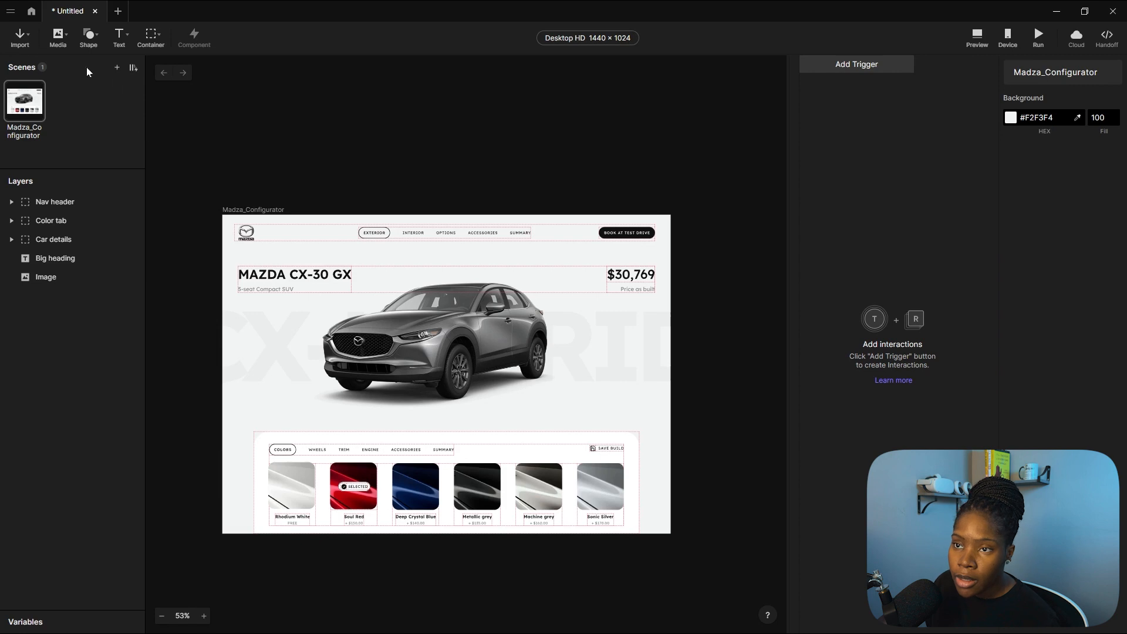
{"action": "left_click", "coordinate": [88, 36]}
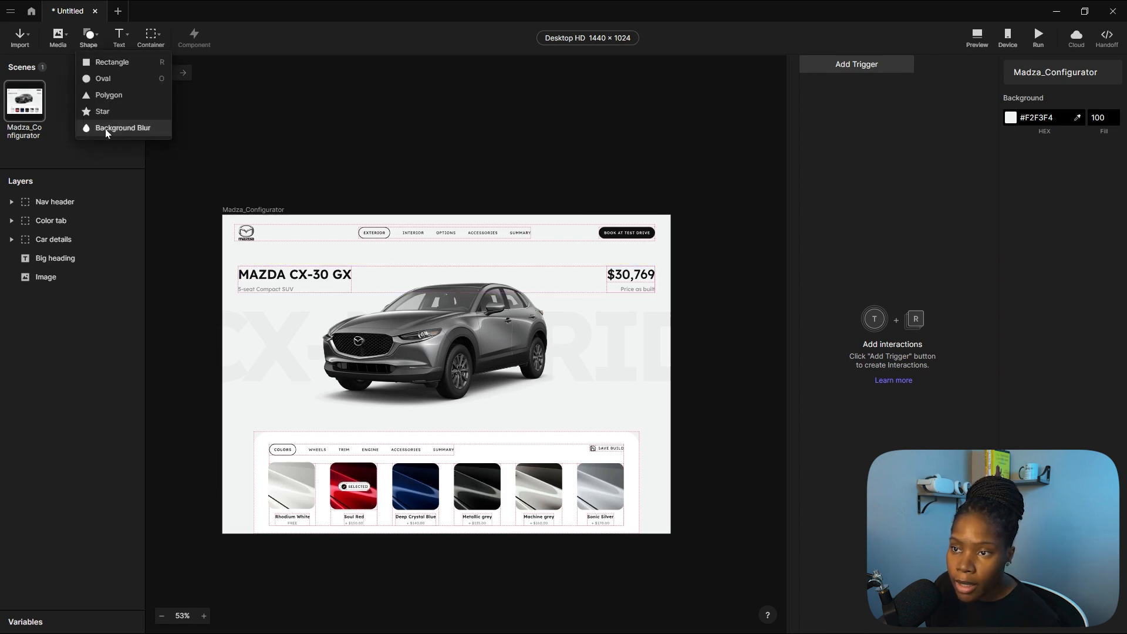
{"action": "left_click", "coordinate": [128, 129]}
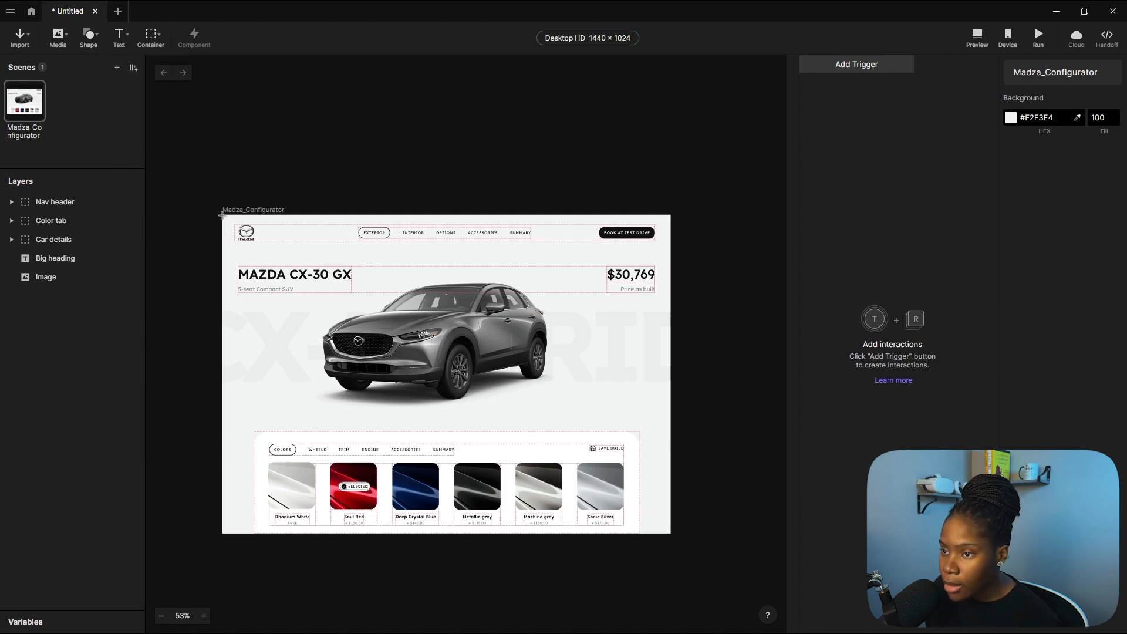
{"action": "left_click_drag", "start_coordinate": [222, 215], "coordinate": [672, 533]}
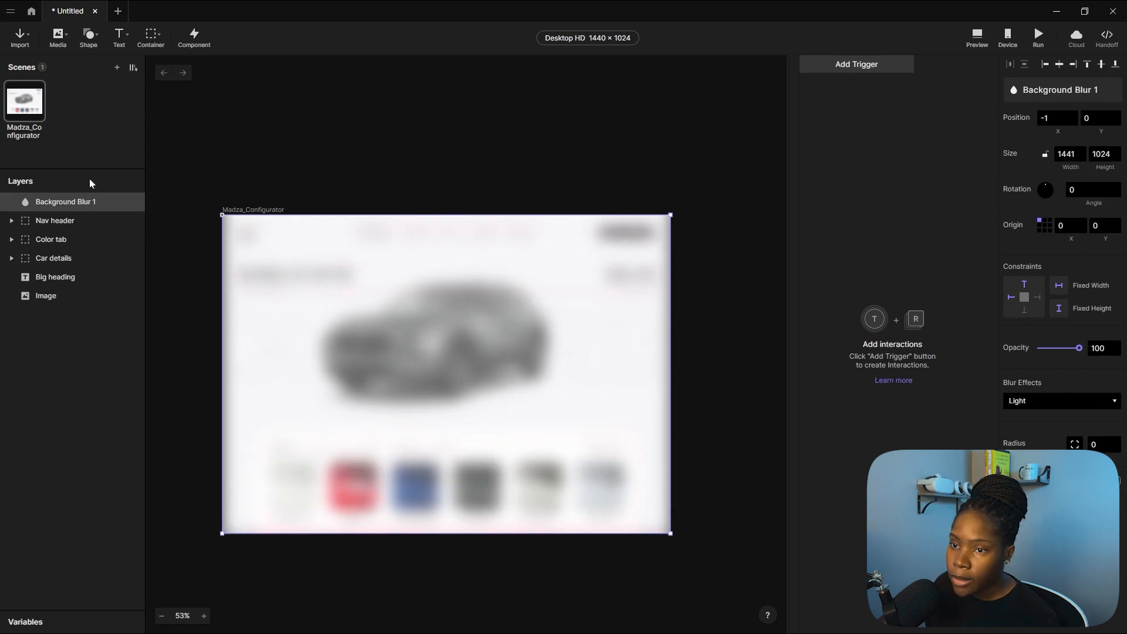
Add a Start trigger with an Opacity response that takes the Background Blur 1 layer to 0 opacity.
{"action": "left_click", "coordinate": [848, 66]}
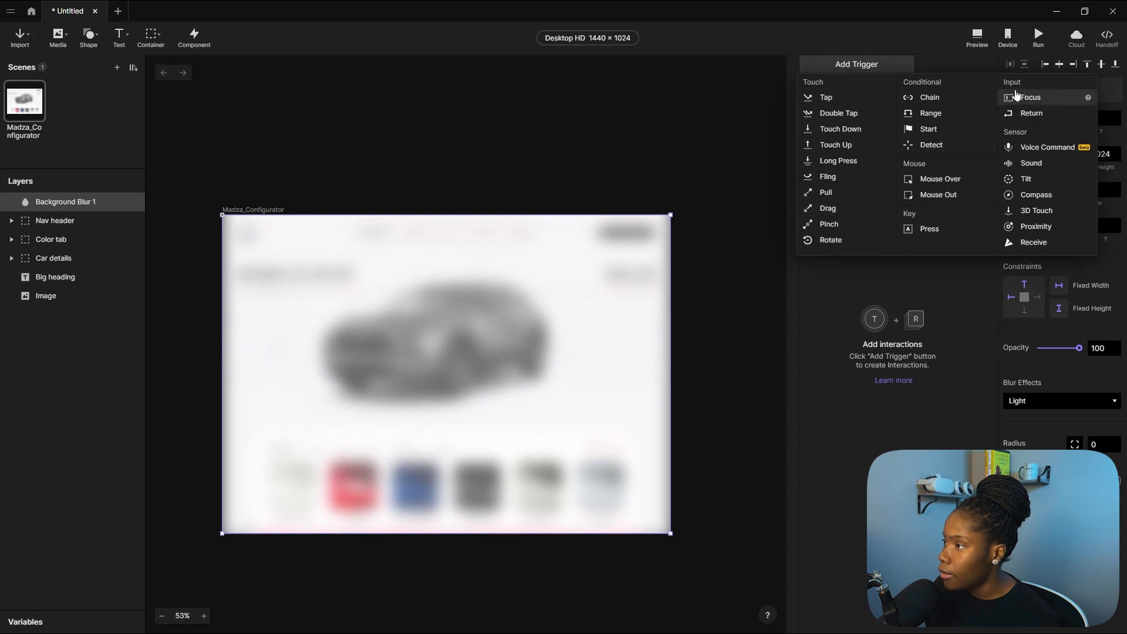
{"action": "left_click", "coordinate": [929, 129]}
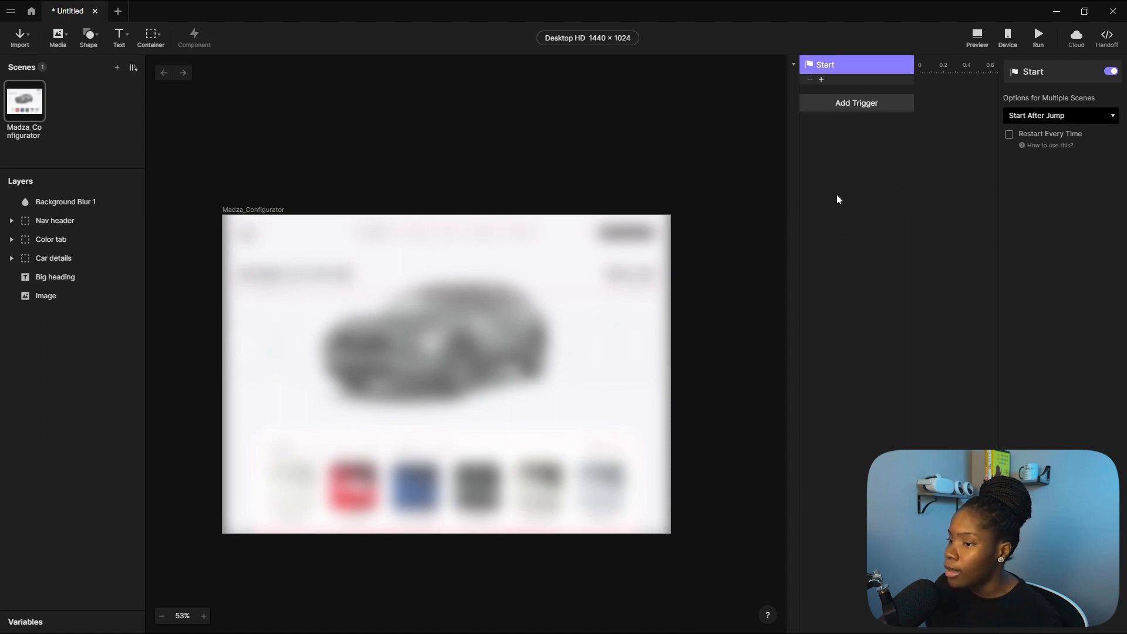
{"action": "left_click", "coordinate": [844, 83]}
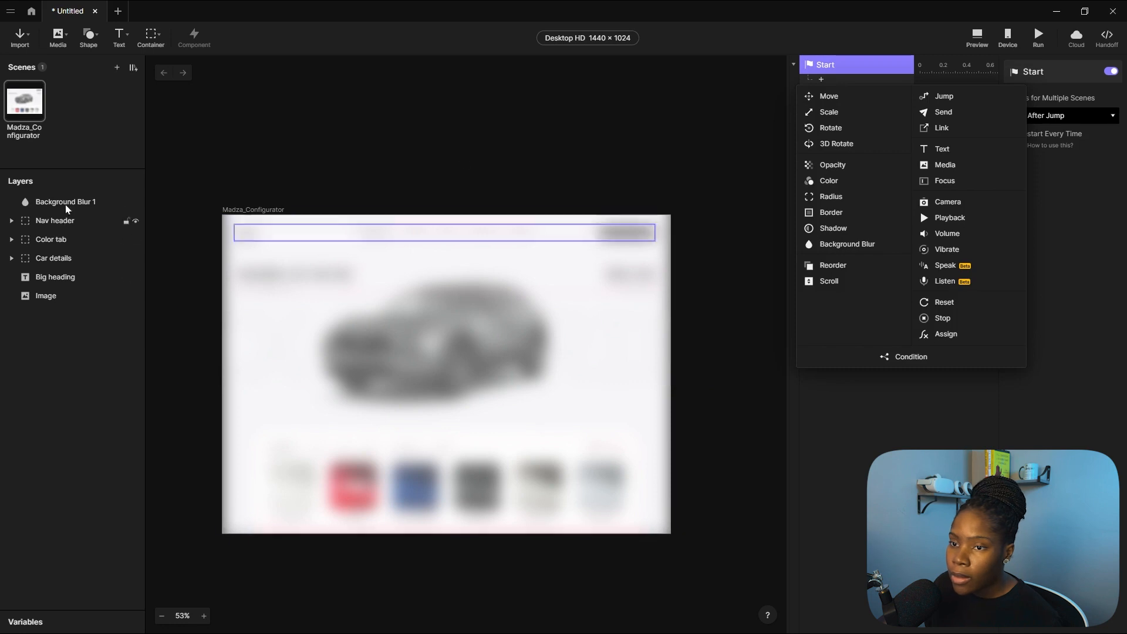
{"action": "left_click", "coordinate": [845, 166]}
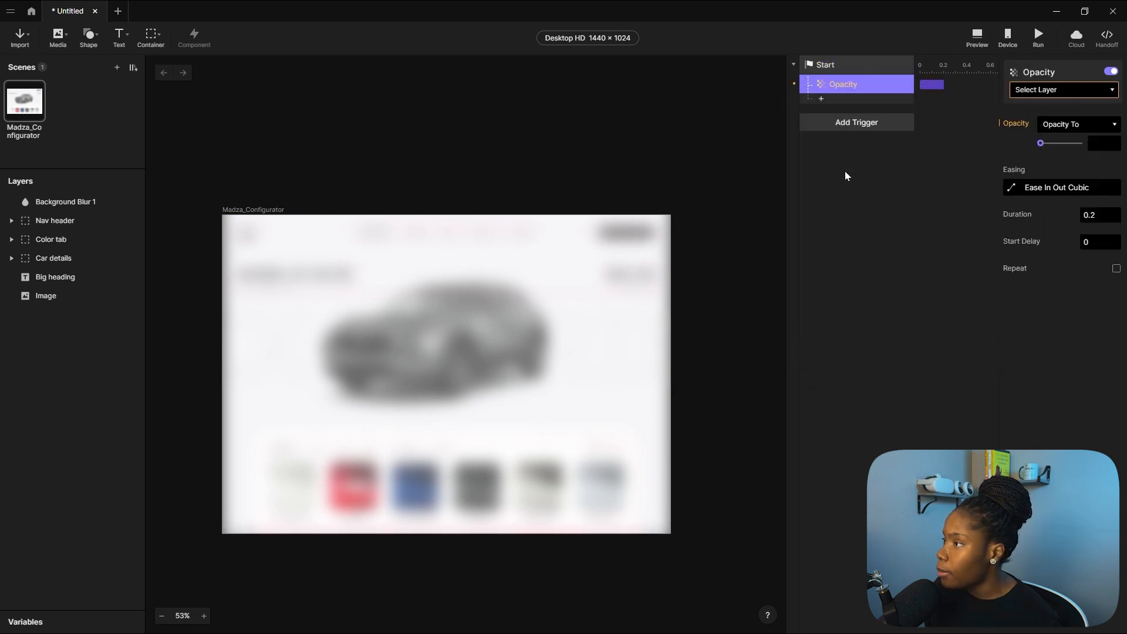
{"action": "left_click", "coordinate": [1066, 91]}
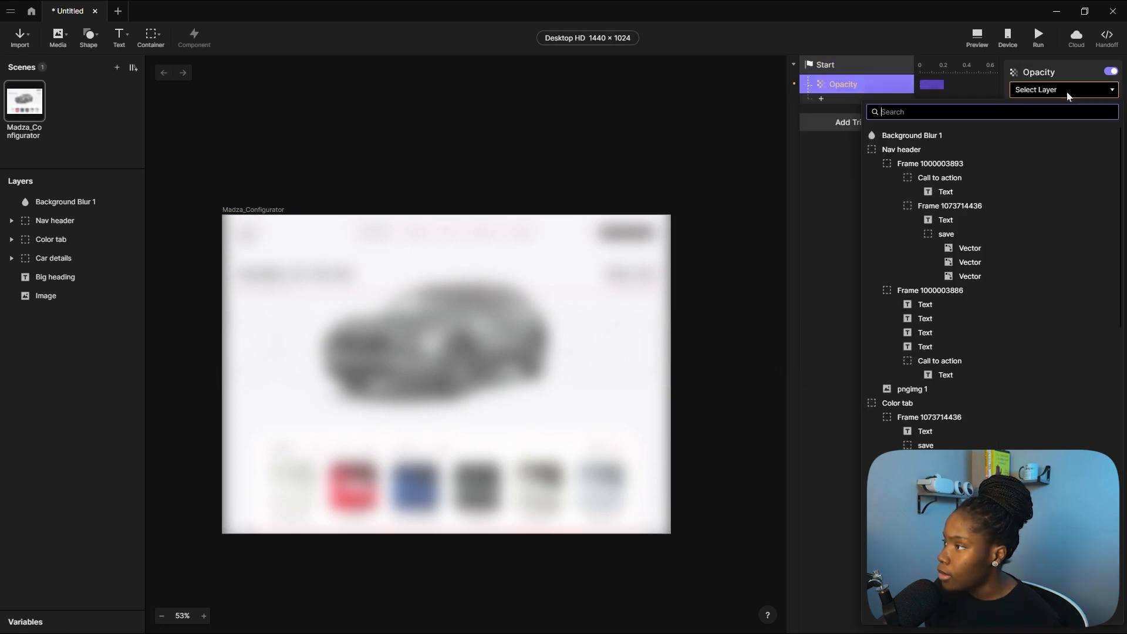
{"action": "left_click", "coordinate": [912, 135]}
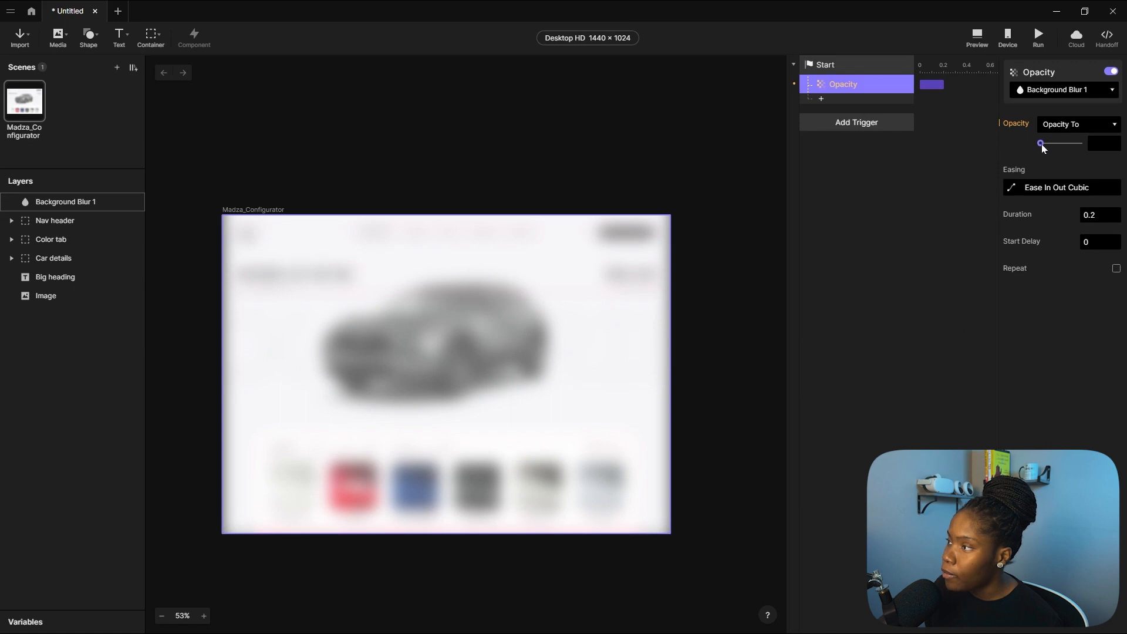
{"action": "left_click_drag", "start_coordinate": [1079, 143], "coordinate": [708, 159]}
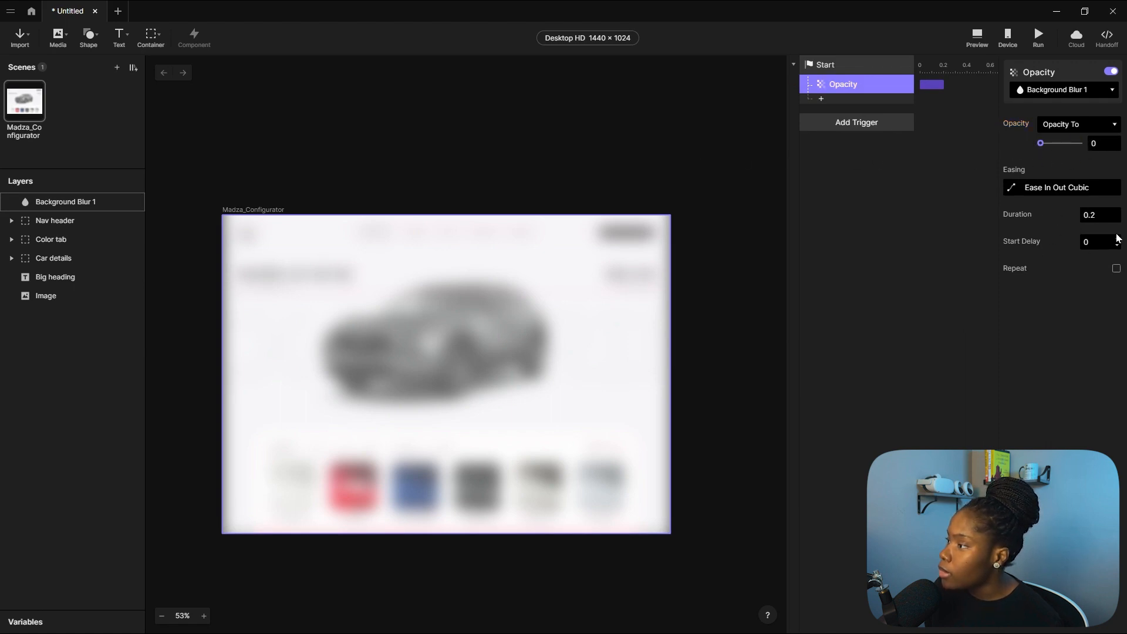
Set the Opacity response's duration to 0.6 and its start delay to 0.2.
{"action": "left_click", "coordinate": [1117, 212]}
{"action": "left_click", "coordinate": [1117, 212]}
{"action": "left_click", "coordinate": [1117, 212]}
{"action": "left_click", "coordinate": [1118, 212]}
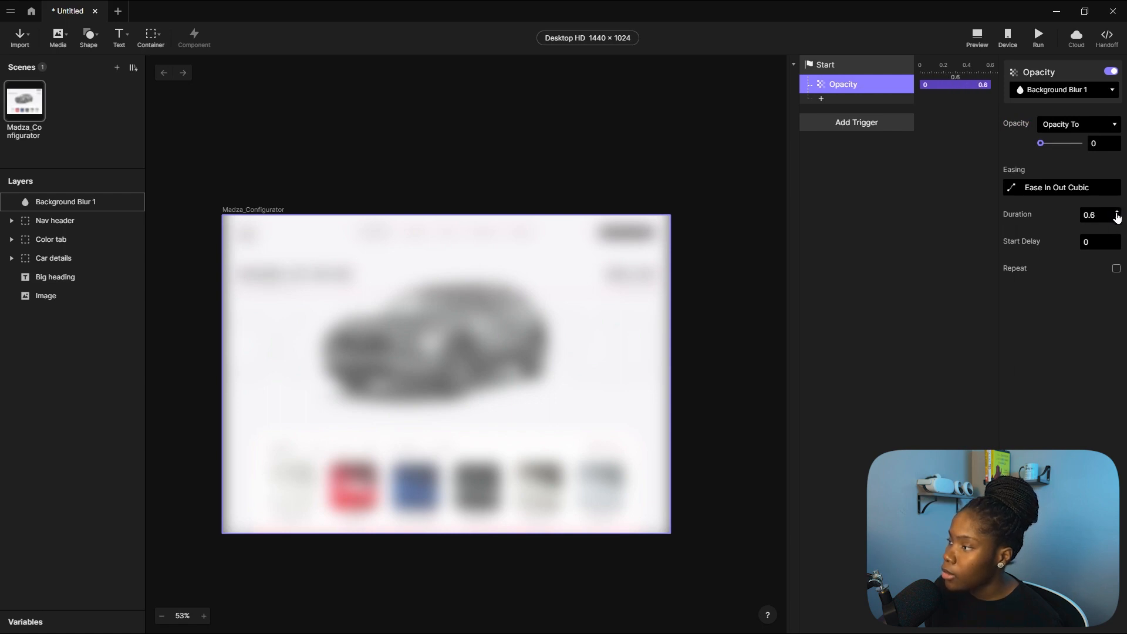
{"action": "left_click", "coordinate": [1117, 239]}
{"action": "left_click", "coordinate": [1117, 239]}
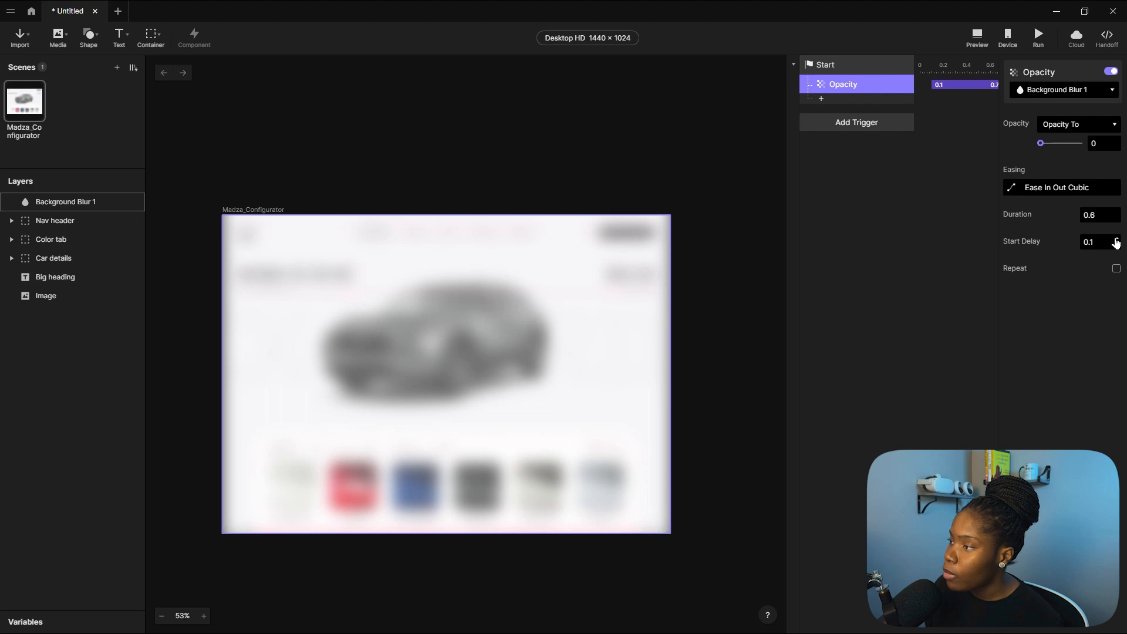
Preview the prototype maximized and replay it several times to examine the blur fade-out at start.
{"action": "left_click", "coordinate": [977, 36]}
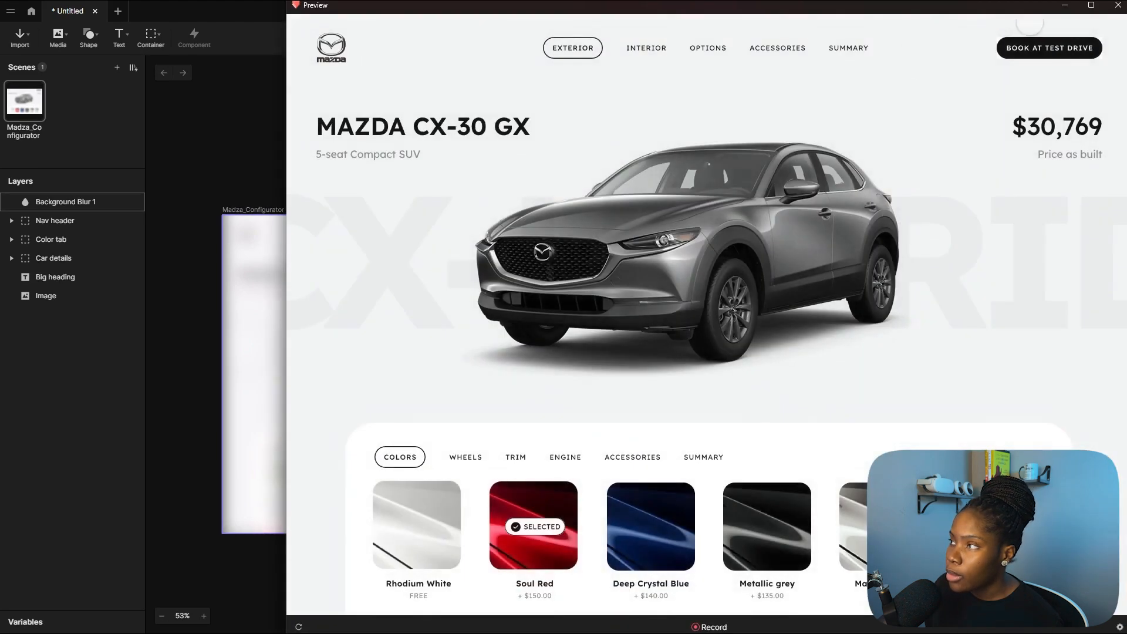
{"action": "left_click", "coordinate": [1091, 6]}
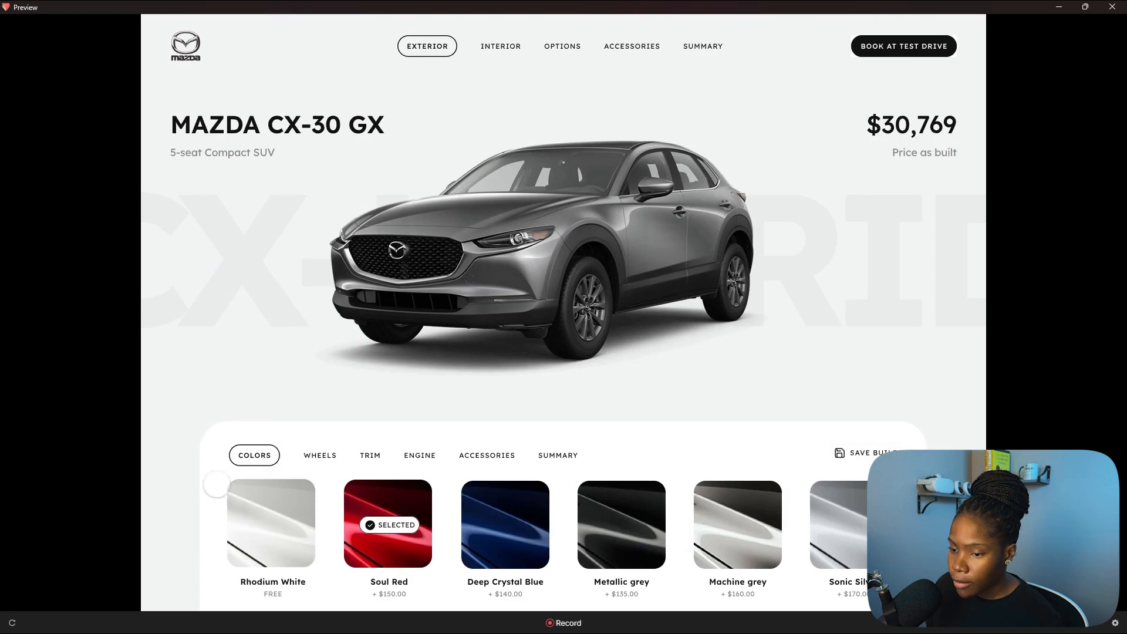
{"action": "left_click", "coordinate": [12, 624]}
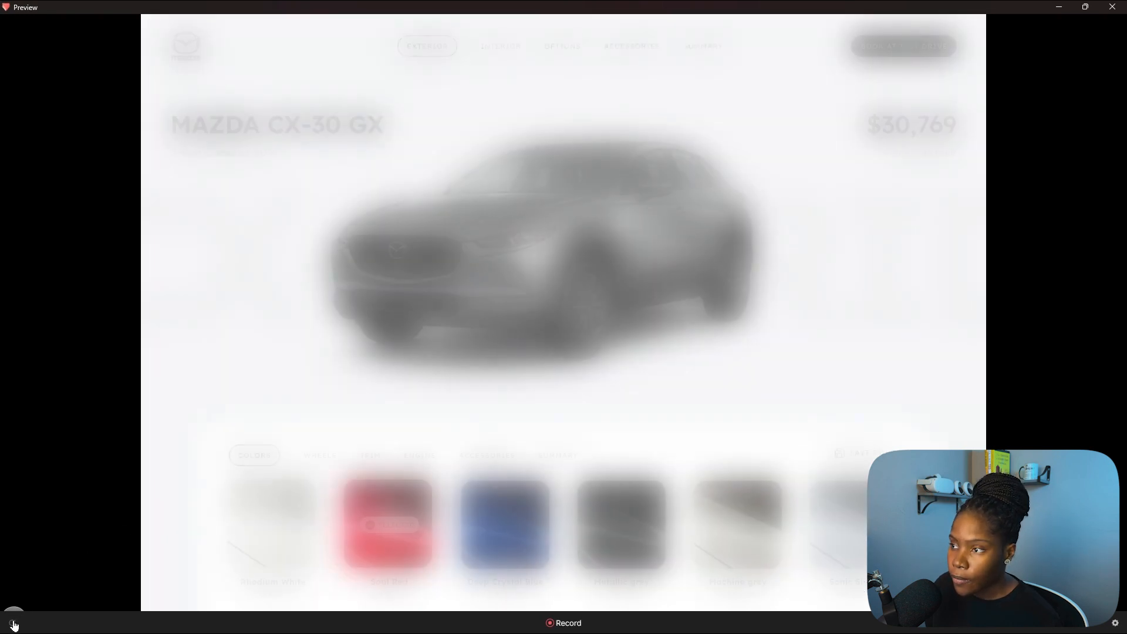
{"action": "left_click", "coordinate": [12, 624]}
{"action": "left_click", "coordinate": [12, 624]}
{"action": "left_click", "coordinate": [13, 623]}
{"action": "left_click", "coordinate": [12, 624]}
{"action": "left_click", "coordinate": [12, 624]}
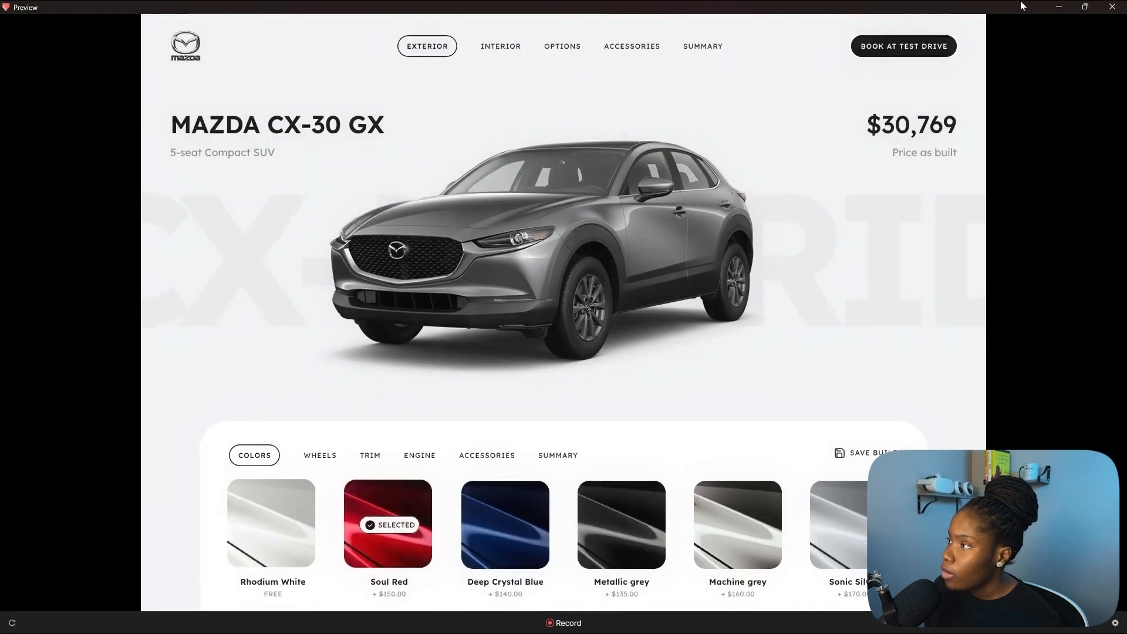
{"action": "left_click", "coordinate": [1055, 8]}
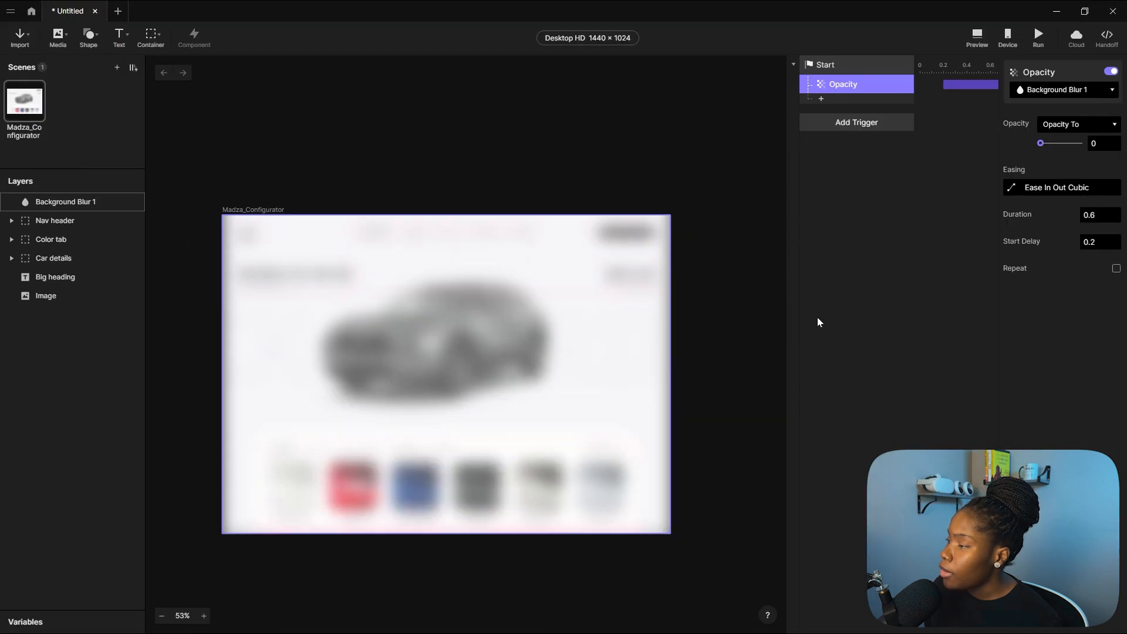
Lengthen the Opacity response's duration to 0.7, keeping the start delay at 0.2.
{"action": "left_click", "coordinate": [1116, 212]}
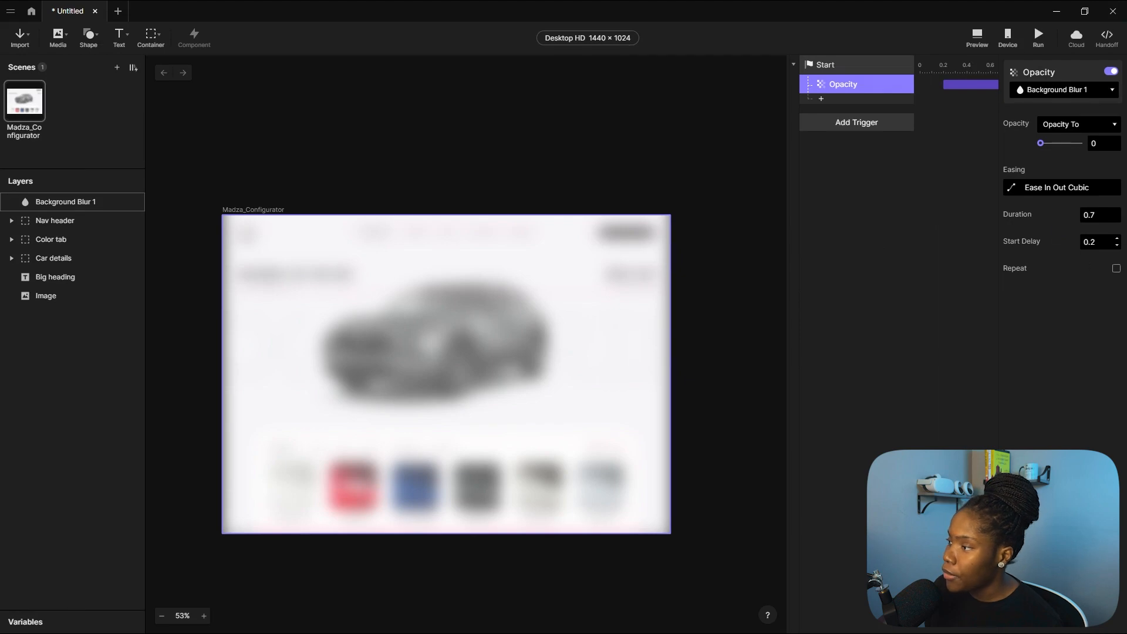
{"action": "left_click", "coordinate": [1115, 240]}
{"action": "left_click", "coordinate": [1117, 246]}
Preview the prototype again and replay the intro to check the timing of the slower blur fade-out.
{"action": "left_click", "coordinate": [976, 37]}
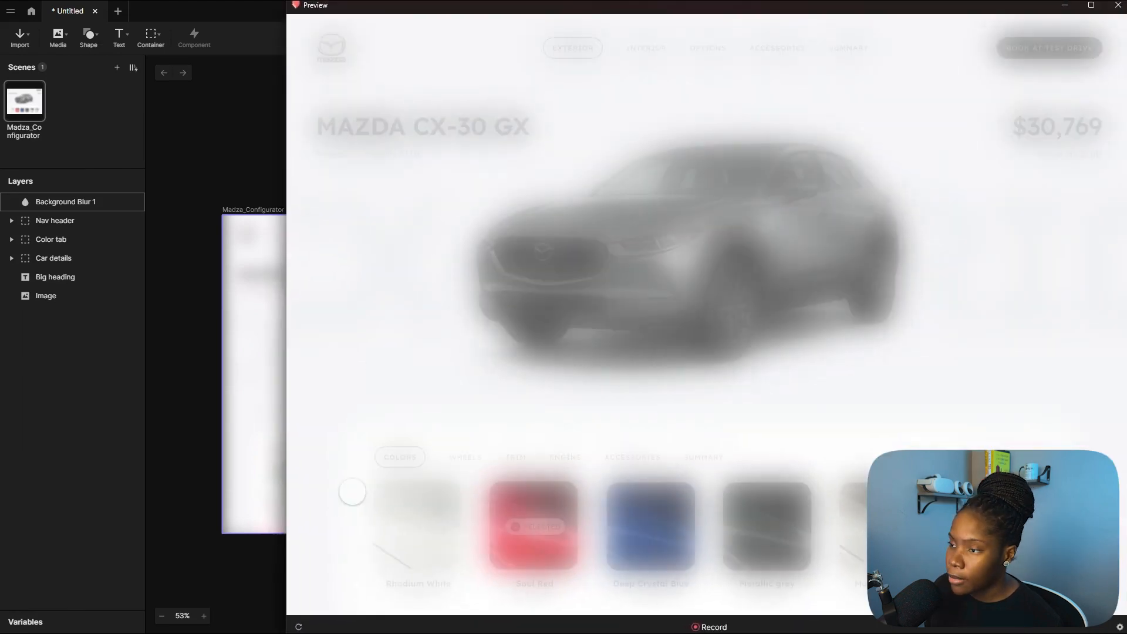
{"action": "left_click", "coordinate": [300, 627]}
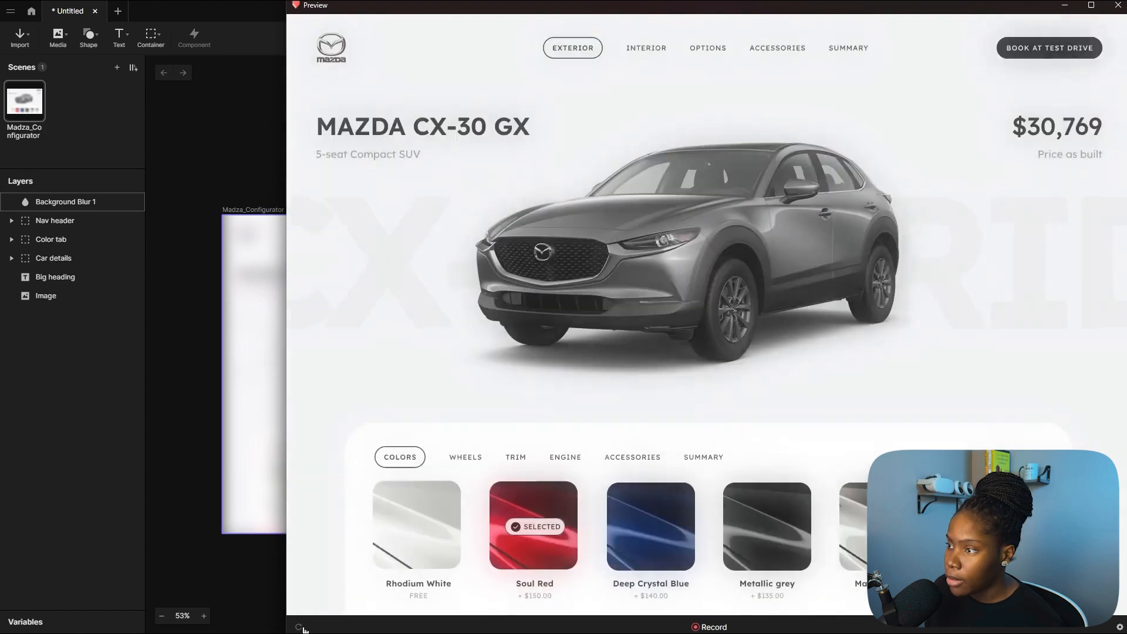
{"action": "left_click", "coordinate": [300, 627]}
{"action": "left_click", "coordinate": [299, 628]}
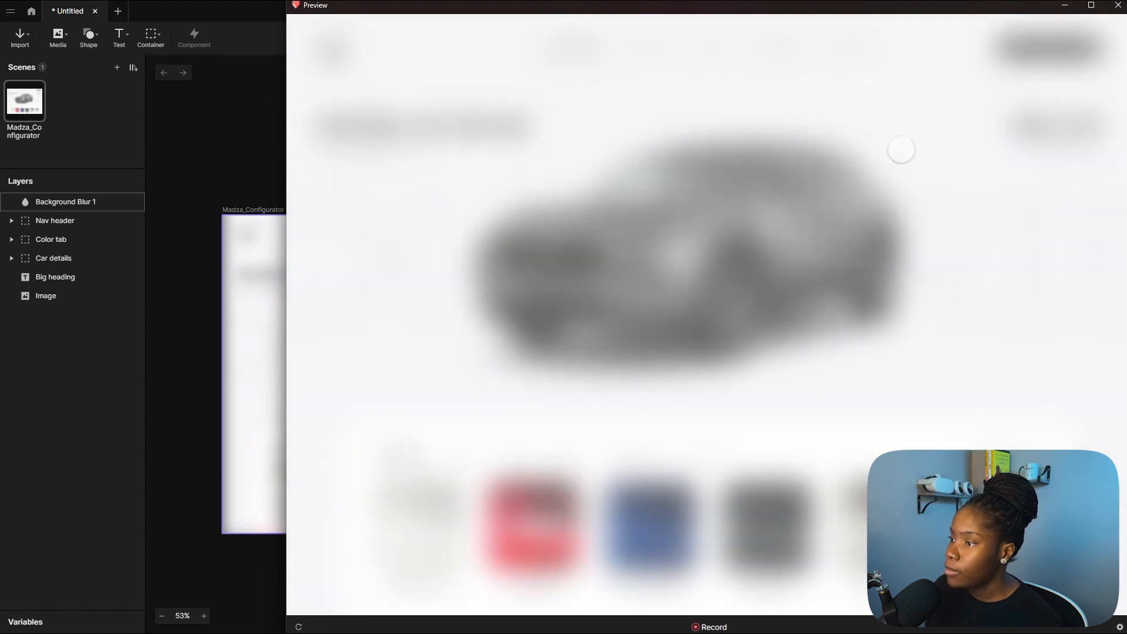
{"action": "left_click", "coordinate": [1064, 4]}
Hide the Background Blur 1 layer so the configurator design beneath can be edited.
{"action": "left_click", "coordinate": [765, 216]}
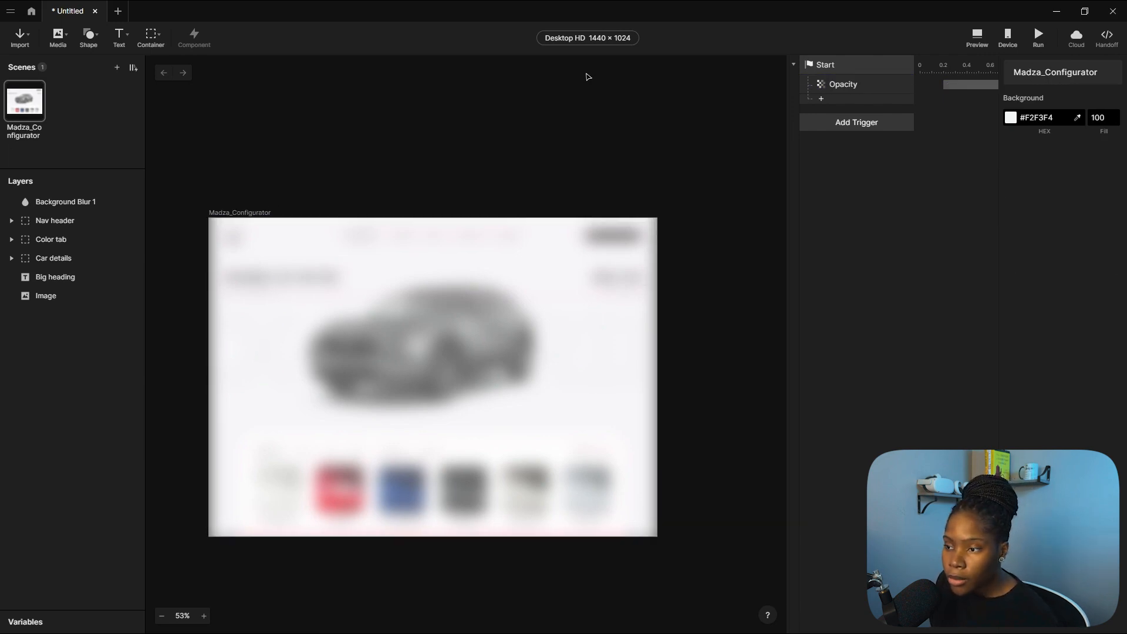
{"action": "left_click", "coordinate": [332, 244]}
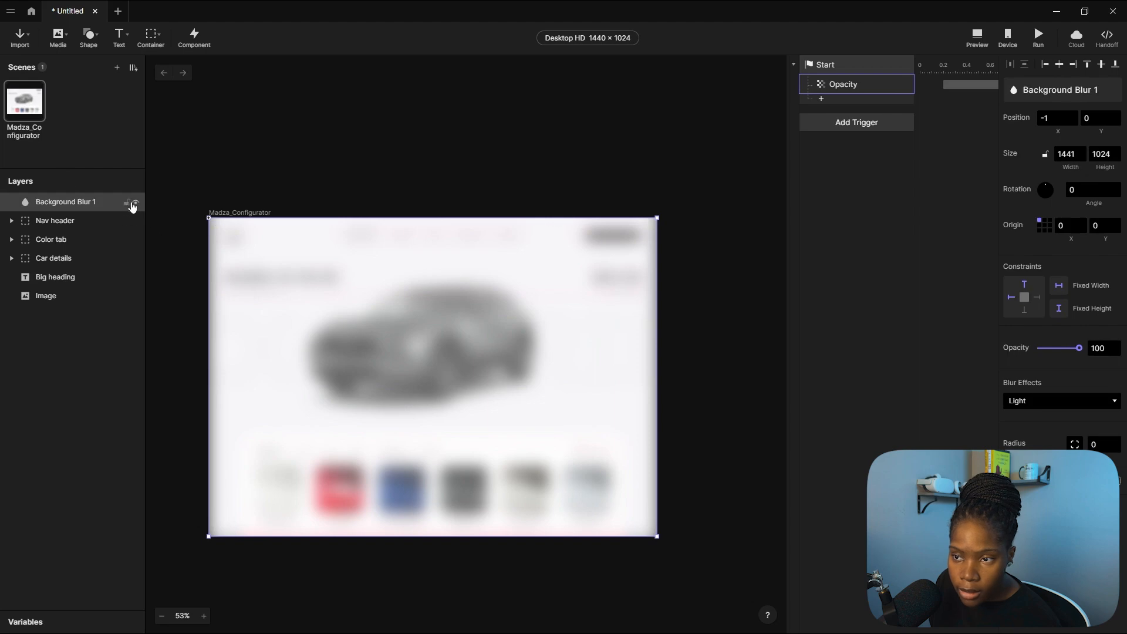
{"action": "left_click", "coordinate": [133, 204]}
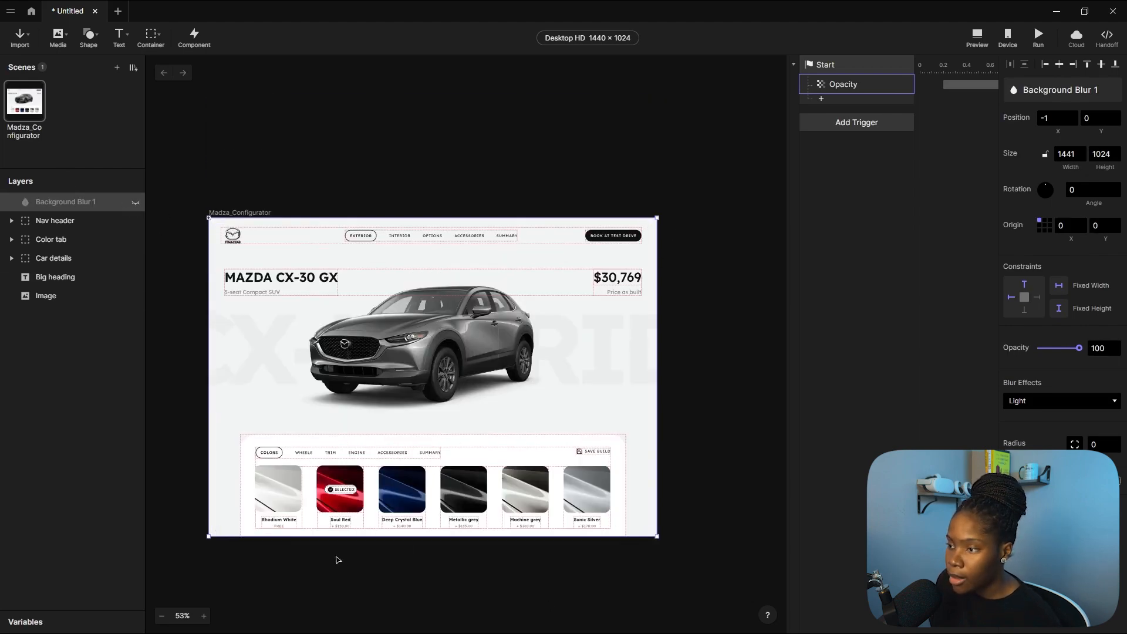
{"action": "scroll", "coordinate": [276, 249], "scroll_direction": "up", "scroll_amount": 2, "text": "ctrl"}
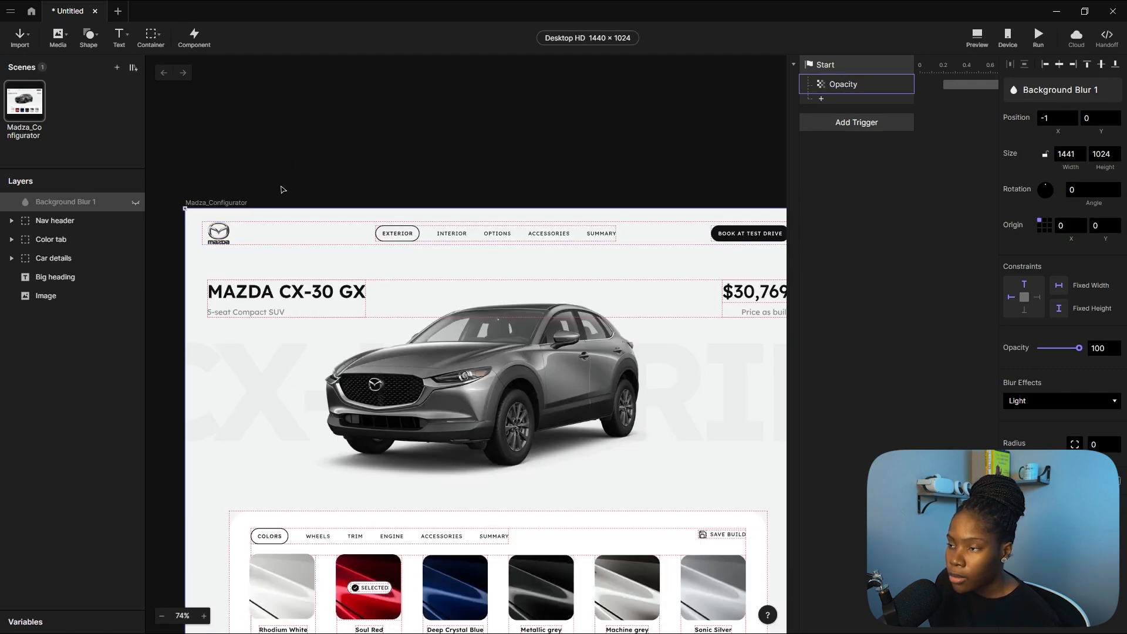
{"action": "scroll", "coordinate": [460, 146], "scroll_direction": "down", "scroll_amount": 2, "text": "ctrl"}
{"action": "scroll", "coordinate": [433, 161], "scroll_direction": "up", "scroll_amount": 2, "text": "ctrl"}
{"action": "scroll", "coordinate": [423, 182], "scroll_direction": "down", "scroll_amount": 2, "text": "ctrl"}
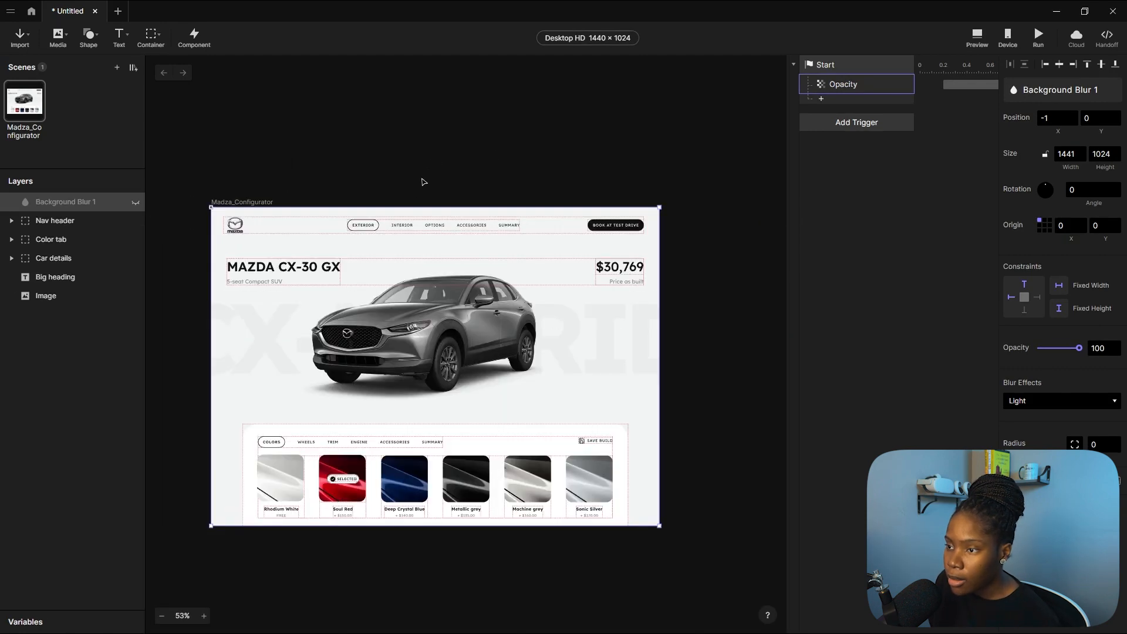
{"action": "left_click", "coordinate": [425, 231]}
{"action": "left_click_drag", "start_coordinate": [428, 230], "coordinate": [429, 200]}
{"action": "left_click", "coordinate": [416, 154]}
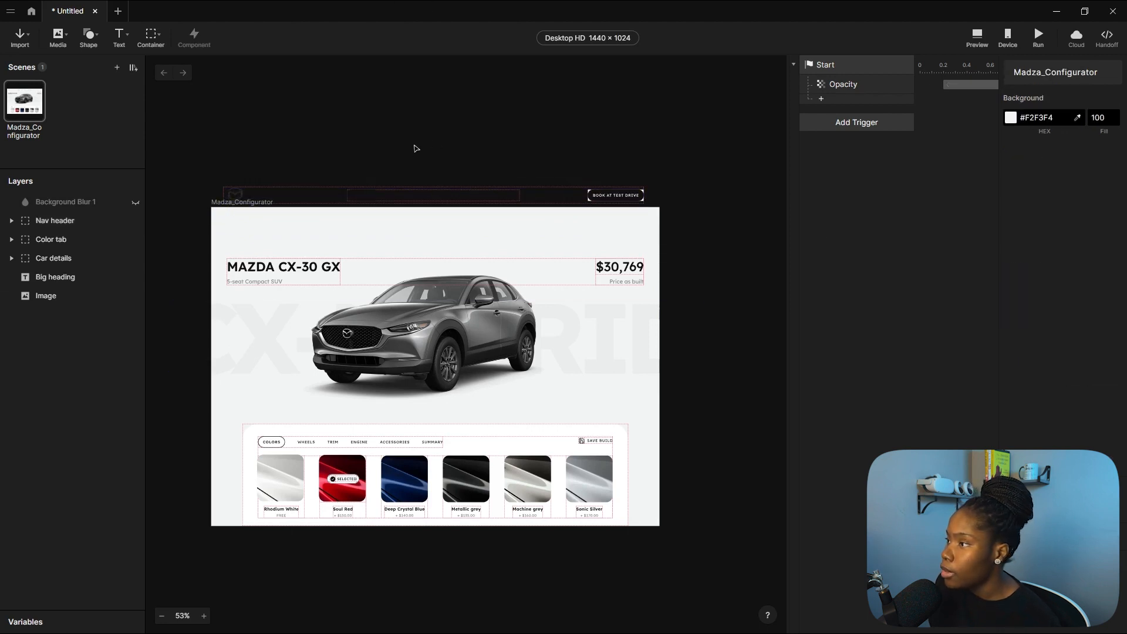
{"action": "left_click_drag", "start_coordinate": [785, 131], "coordinate": [703, 131]}
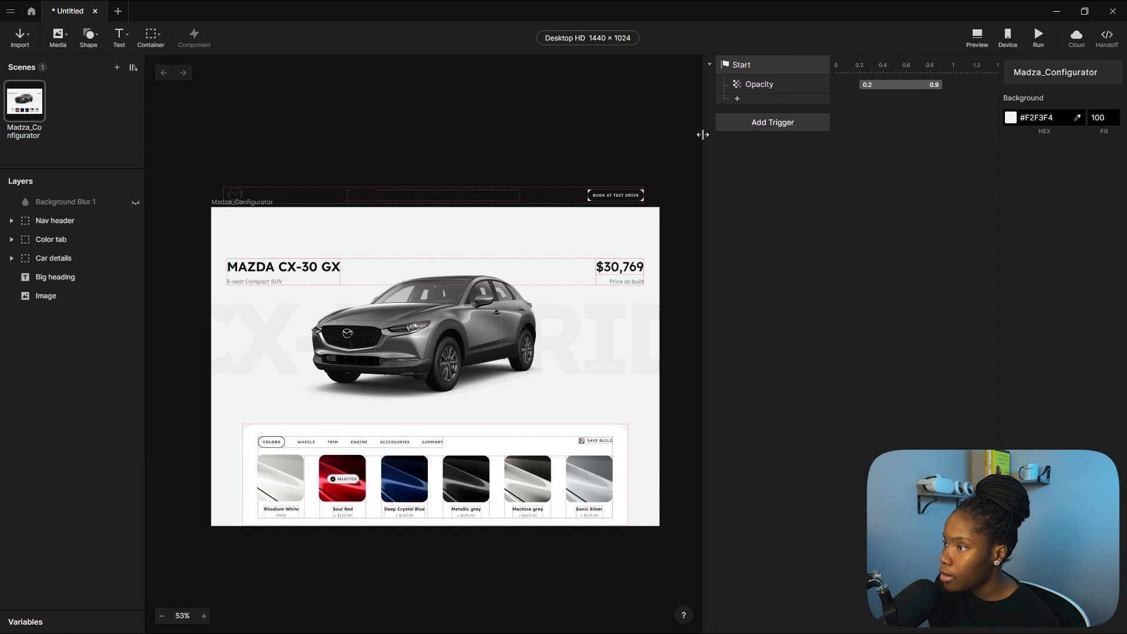
{"action": "left_click", "coordinate": [306, 201]}
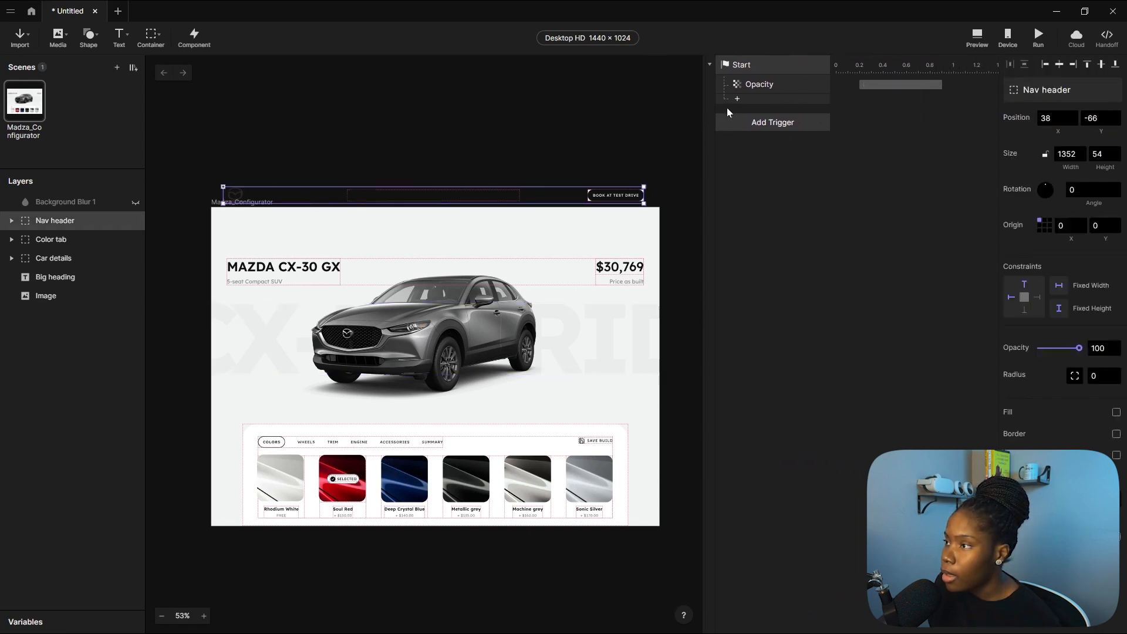
{"action": "left_click", "coordinate": [765, 105]}
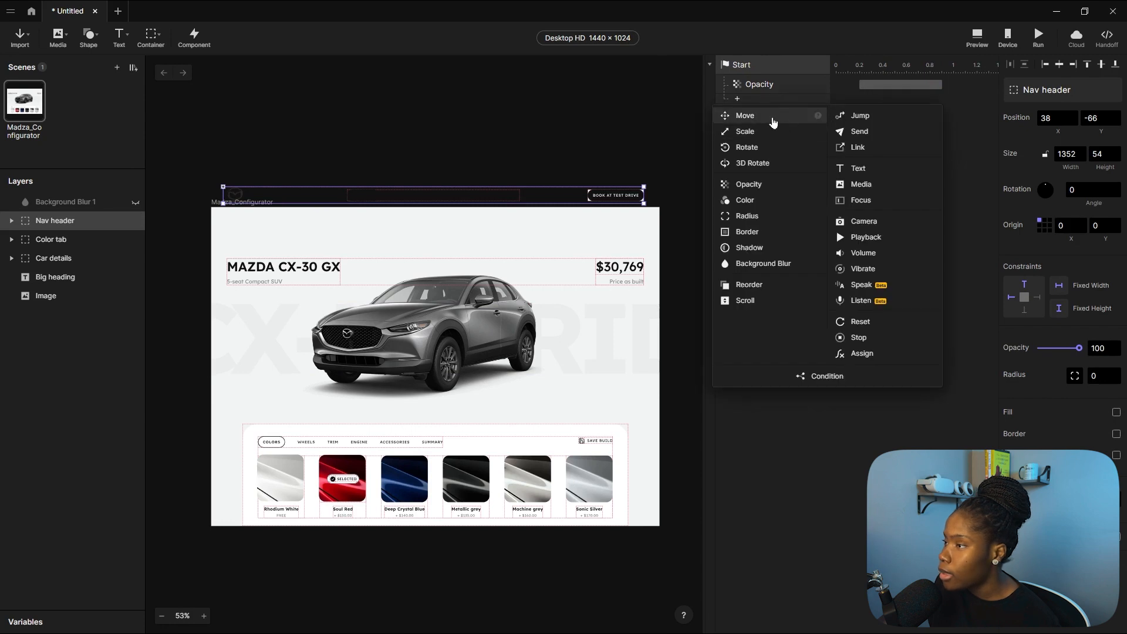
{"action": "left_click", "coordinate": [763, 114]}
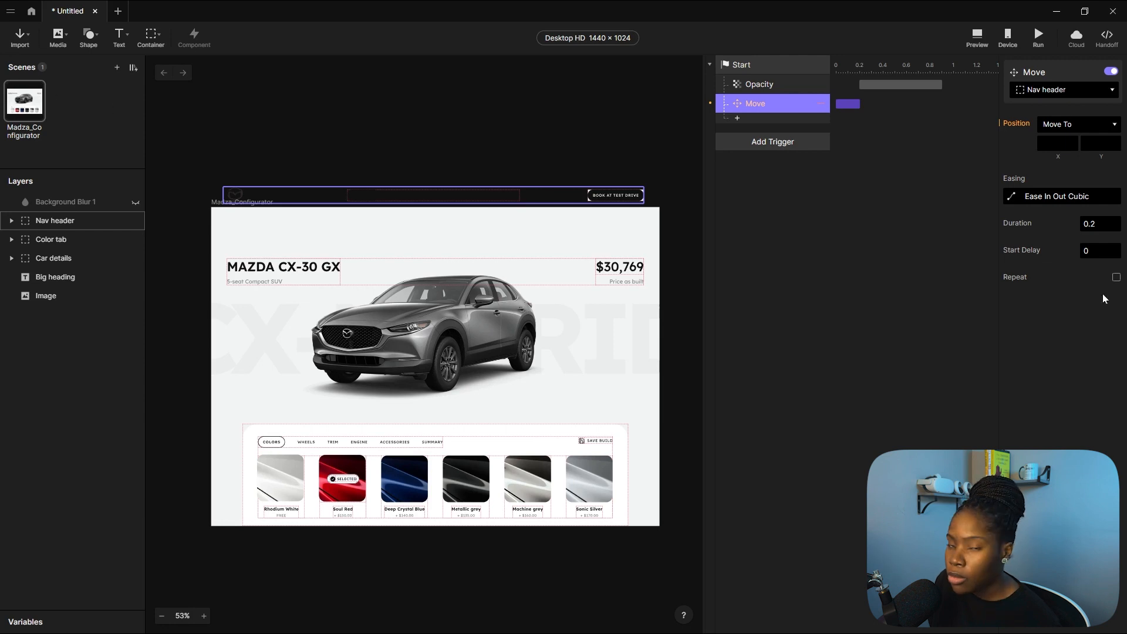
{"action": "left_click", "coordinate": [1093, 144]}
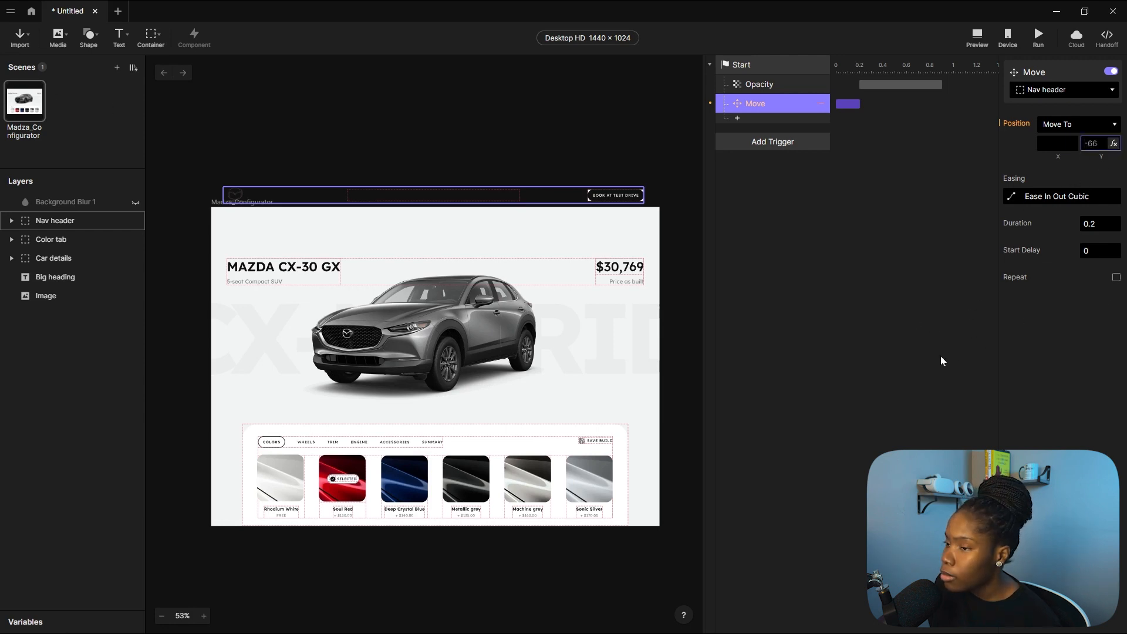
{"action": "left_click", "coordinate": [471, 131]}
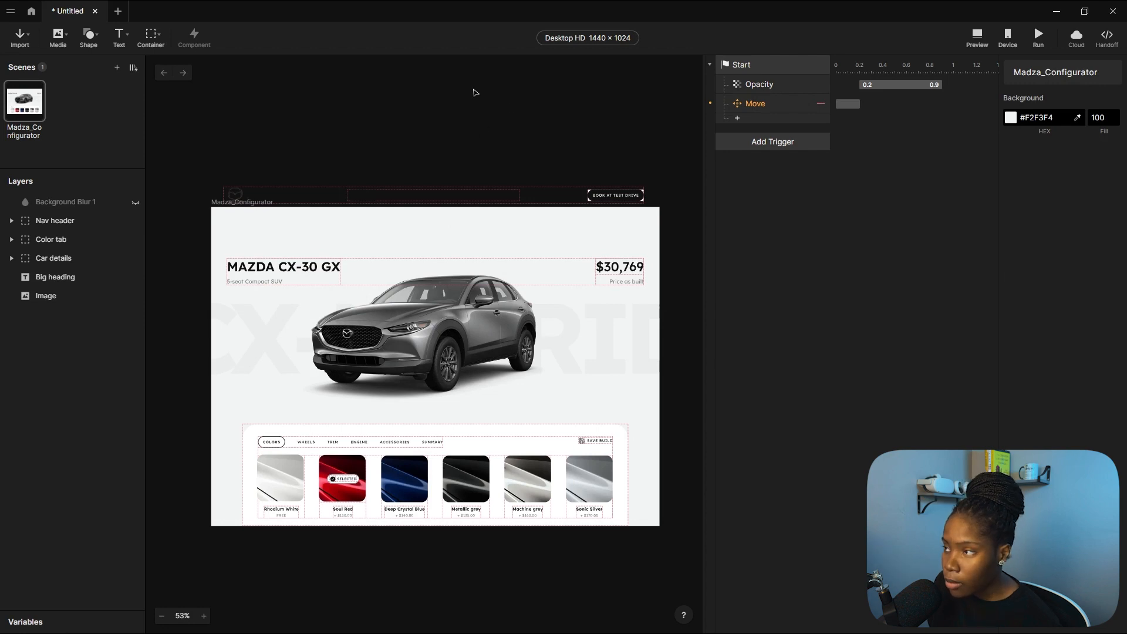
{"action": "key", "text": "ctrl+z"}
{"action": "key", "text": "ctrl+z"}
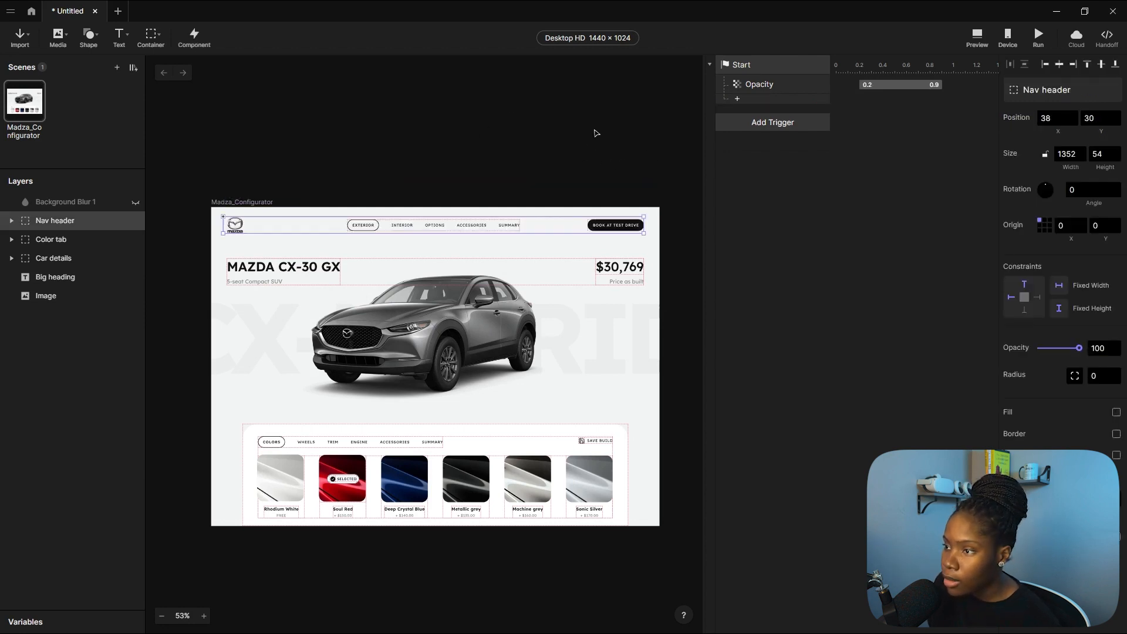
Move the Nav header straight up until it sits fully above the scene, at a Y position of about -96.
{"action": "left_click", "coordinate": [606, 141]}
{"action": "left_click", "coordinate": [477, 228]}
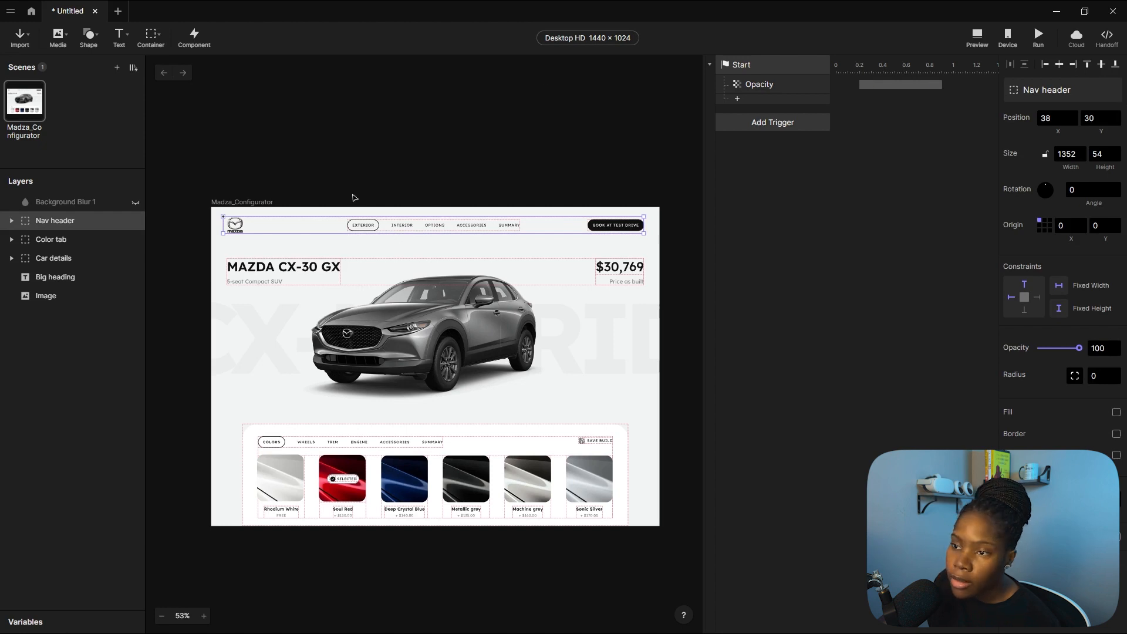
{"action": "left_click_drag", "start_coordinate": [418, 226], "coordinate": [417, 186]}
{"action": "left_click", "coordinate": [727, 234]}
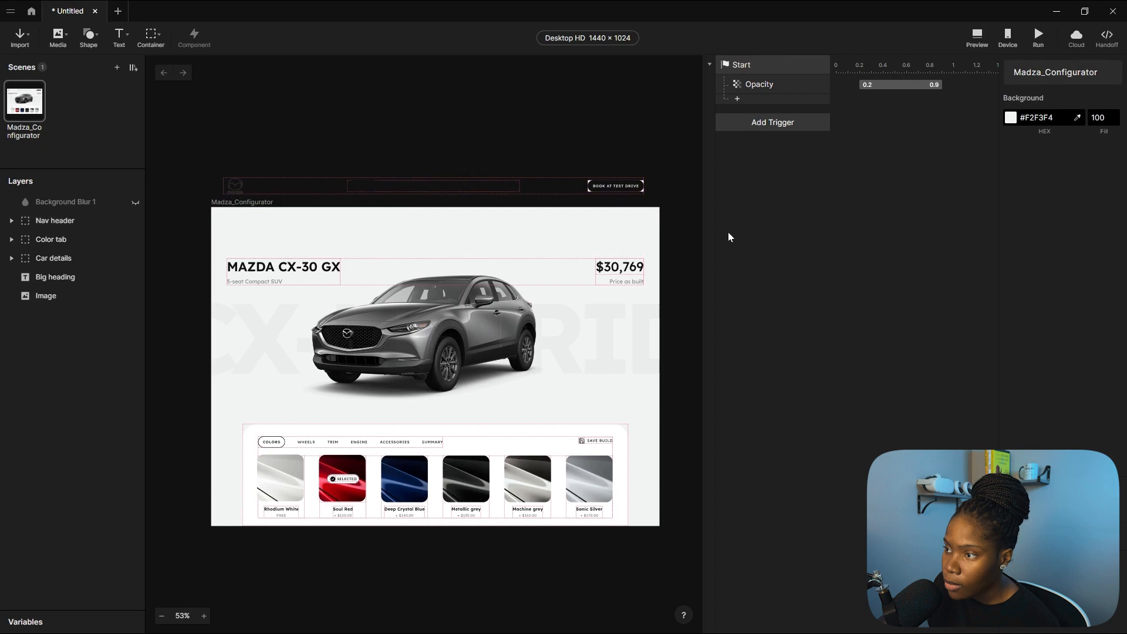
Remove the white fill from the frame behind the Book at Test Drive button in the Nav header.
{"action": "scroll", "coordinate": [622, 176], "scroll_direction": "up", "scroll_amount": 10, "text": "ctrl"}
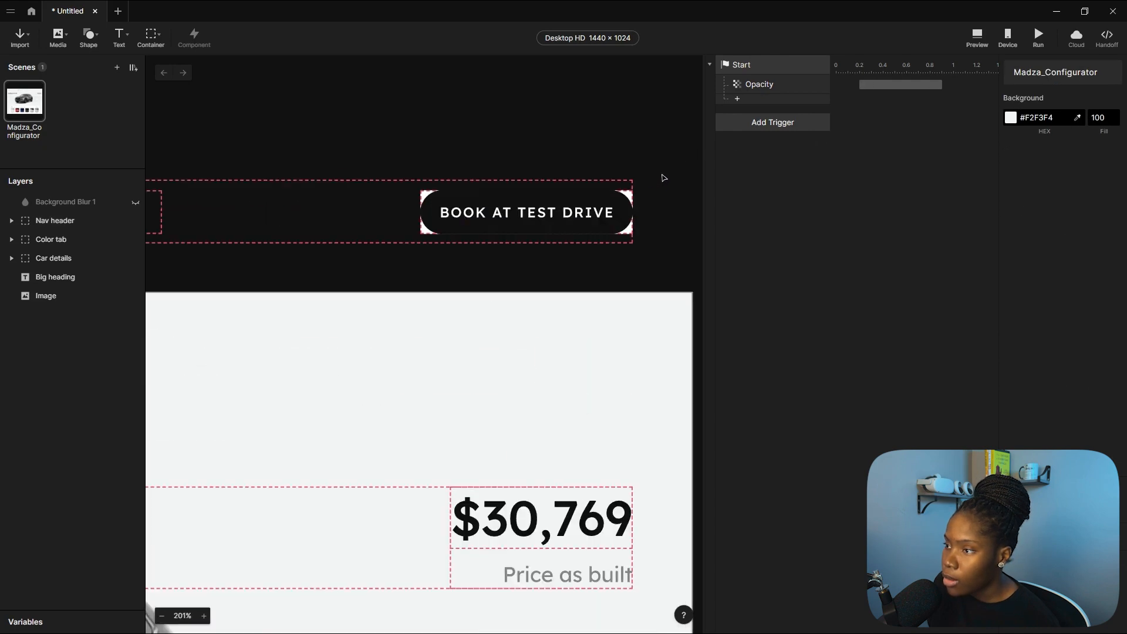
{"action": "scroll", "coordinate": [600, 148], "scroll_direction": "up", "scroll_amount": 3, "text": "ctrl"}
{"action": "left_click", "coordinate": [466, 195]}
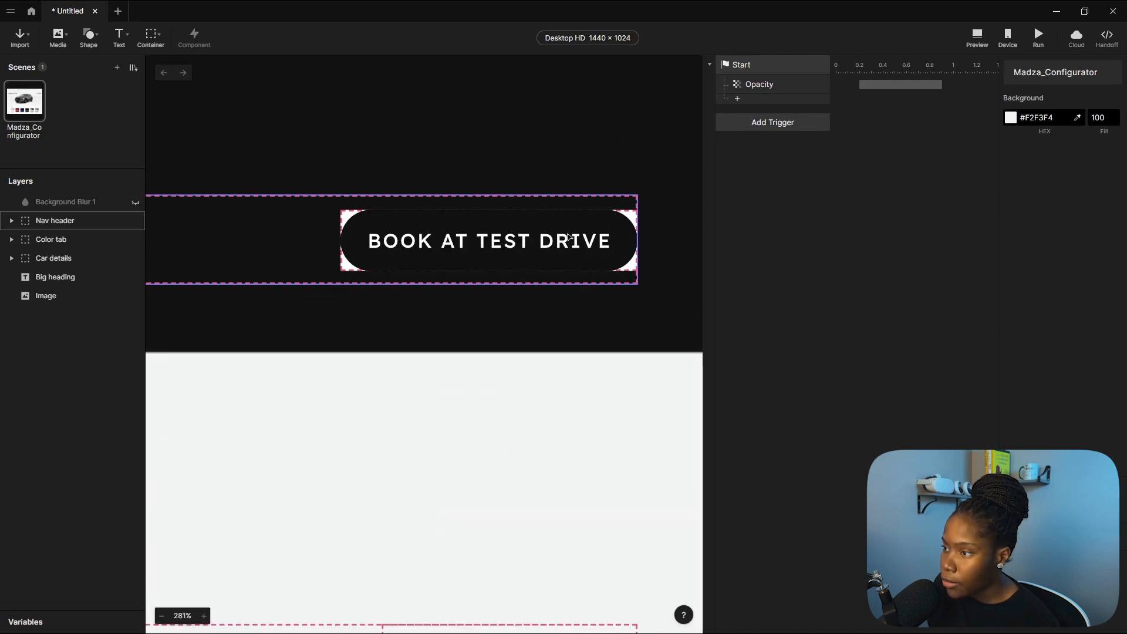
{"action": "double_click", "coordinate": [568, 236]}
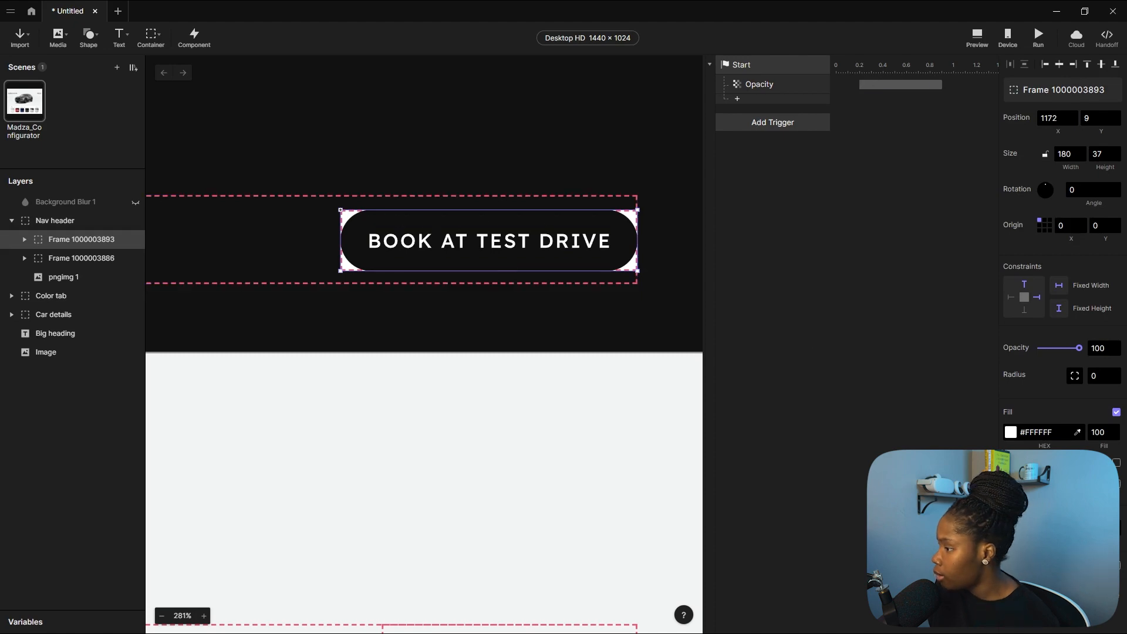
{"action": "left_click", "coordinate": [1116, 412]}
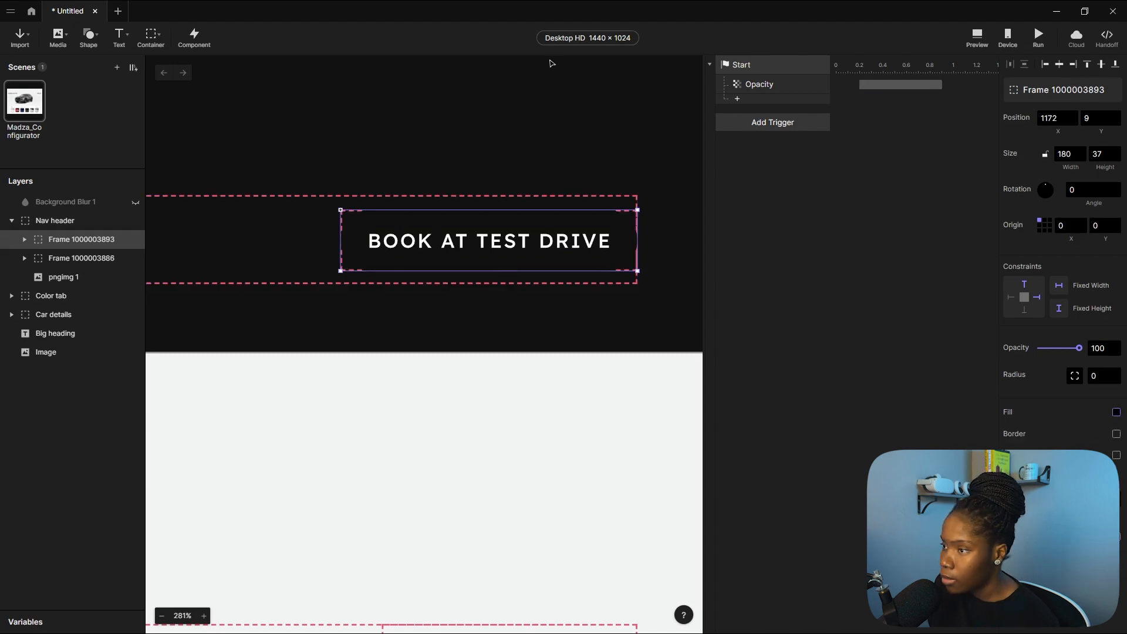
Add a Move response for the Nav header to the Start trigger, moving it to Y 30.
{"action": "scroll", "coordinate": [648, 178], "scroll_direction": "down", "scroll_amount": 10, "text": "ctrl"}
{"action": "scroll", "coordinate": [449, 96], "scroll_direction": "up", "scroll_amount": 3, "text": "ctrl"}
{"action": "scroll", "coordinate": [427, 103], "scroll_direction": "down", "scroll_amount": 3, "text": "ctrl"}
{"action": "scroll", "coordinate": [442, 118], "scroll_direction": "up", "scroll_amount": 2, "text": "ctrl"}
{"action": "scroll", "coordinate": [443, 124], "scroll_direction": "down", "scroll_amount": 2, "text": "ctrl"}
{"action": "left_click", "coordinate": [473, 201]}
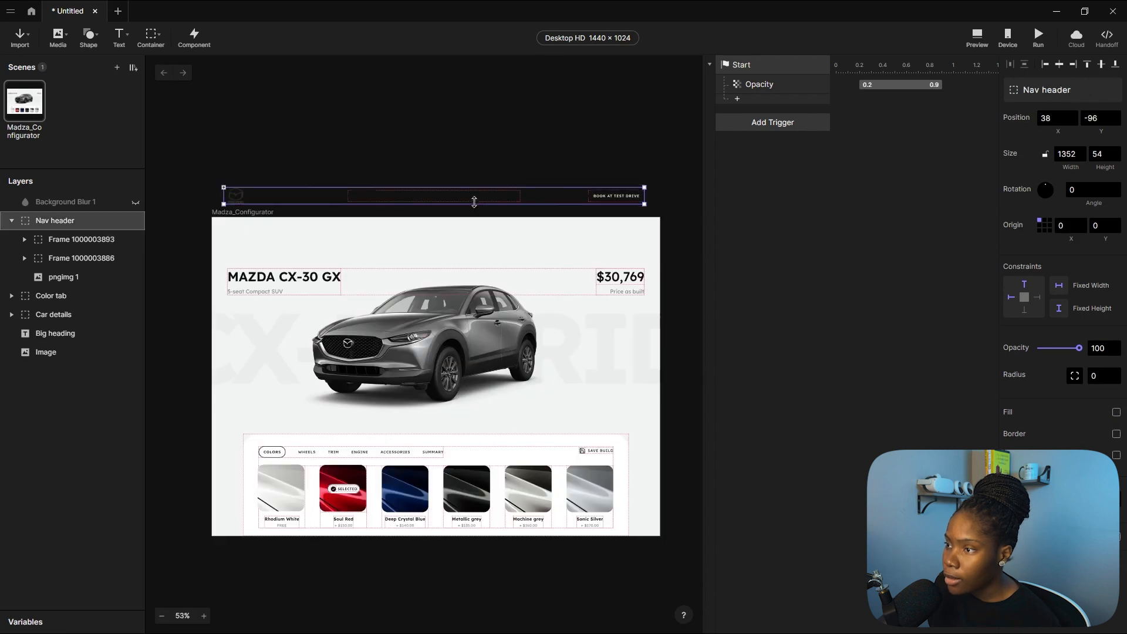
{"action": "left_click", "coordinate": [763, 103]}
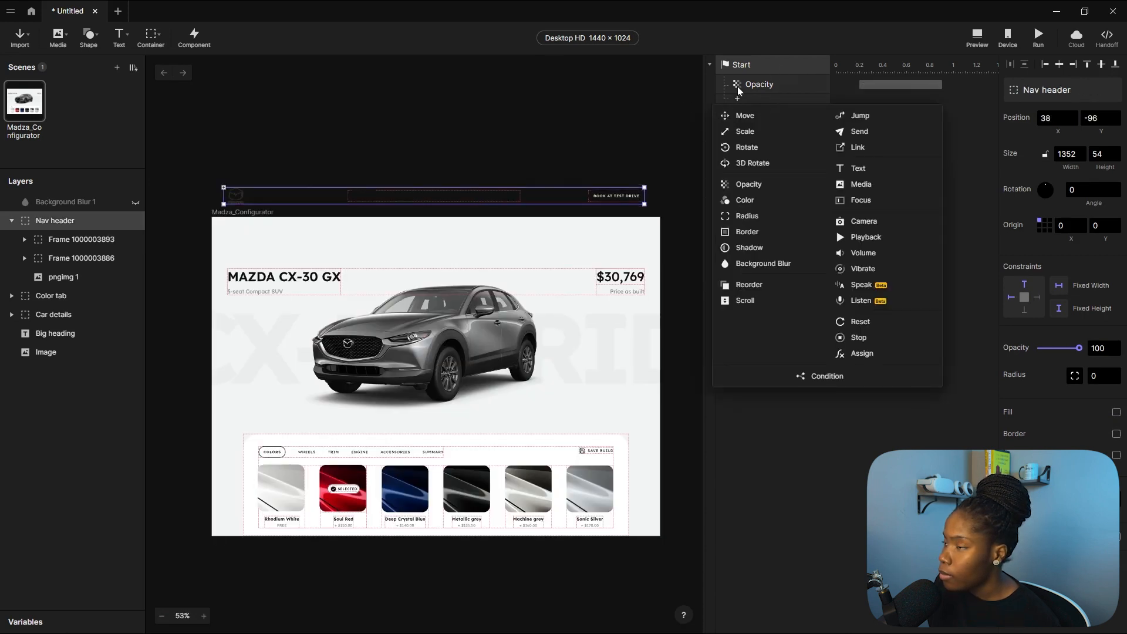
{"action": "left_click", "coordinate": [750, 113]}
{"action": "left_click", "coordinate": [1093, 143]}
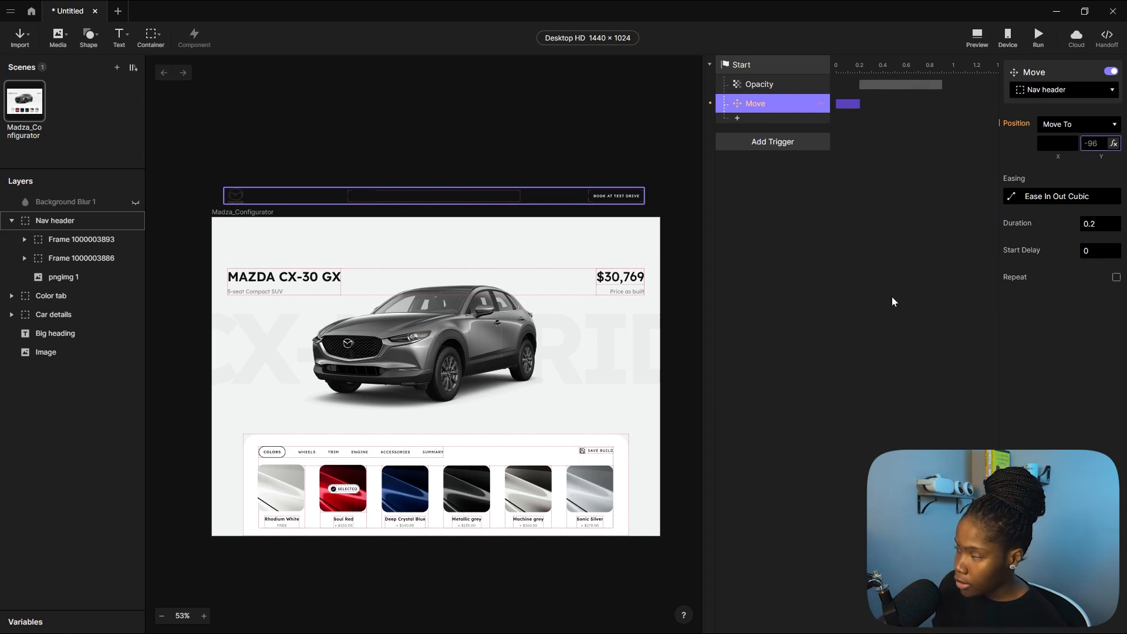
{"action": "left_click", "coordinate": [1004, 343]}
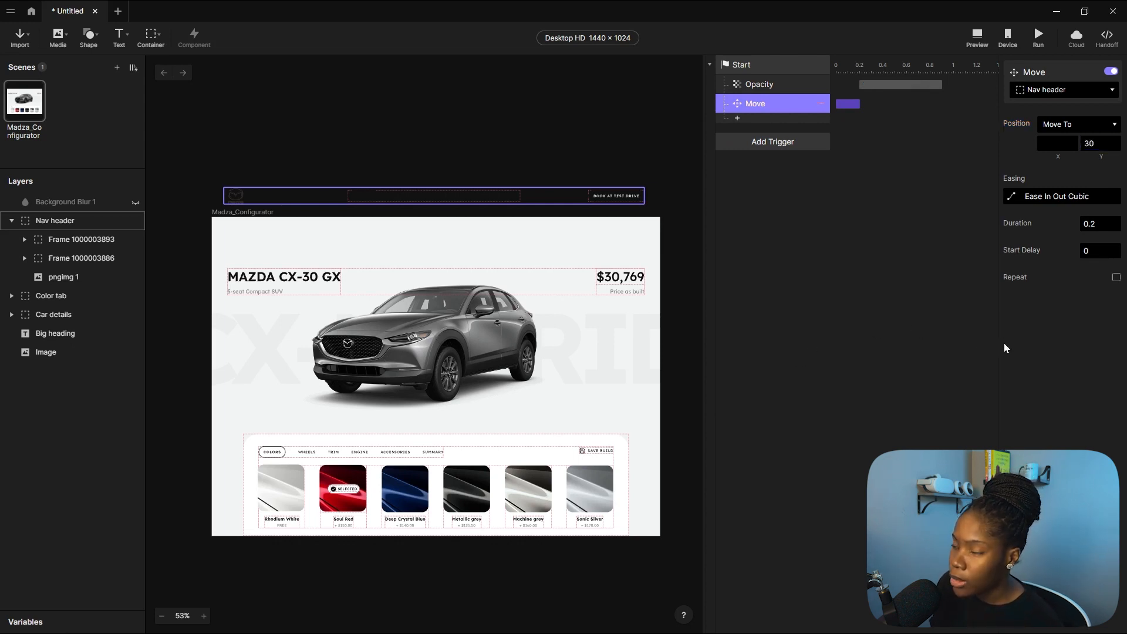
Change the Nav header Move response's easing to the custom curve Ease Out / Quad_1_1.
{"action": "left_click", "coordinate": [1011, 197]}
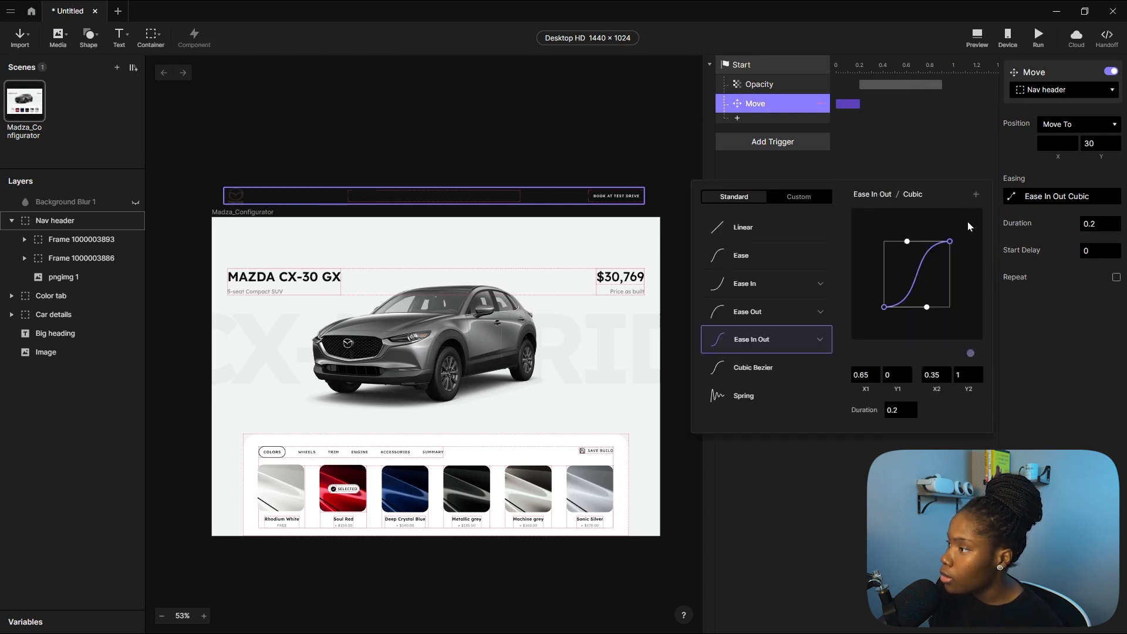
{"action": "left_click", "coordinate": [803, 197]}
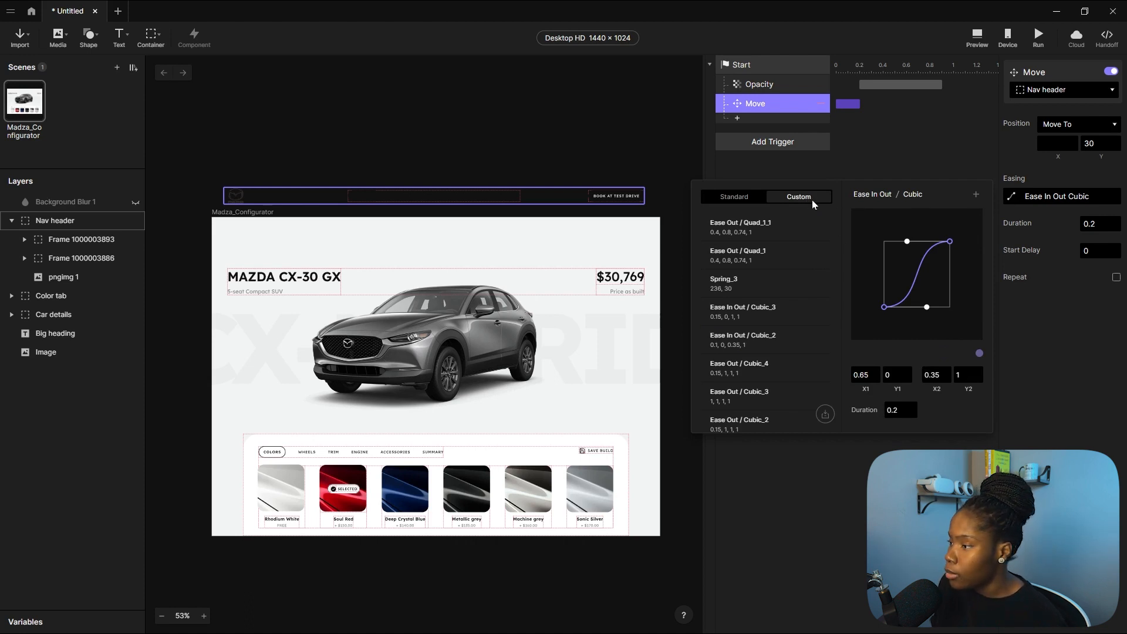
{"action": "left_click", "coordinate": [733, 236]}
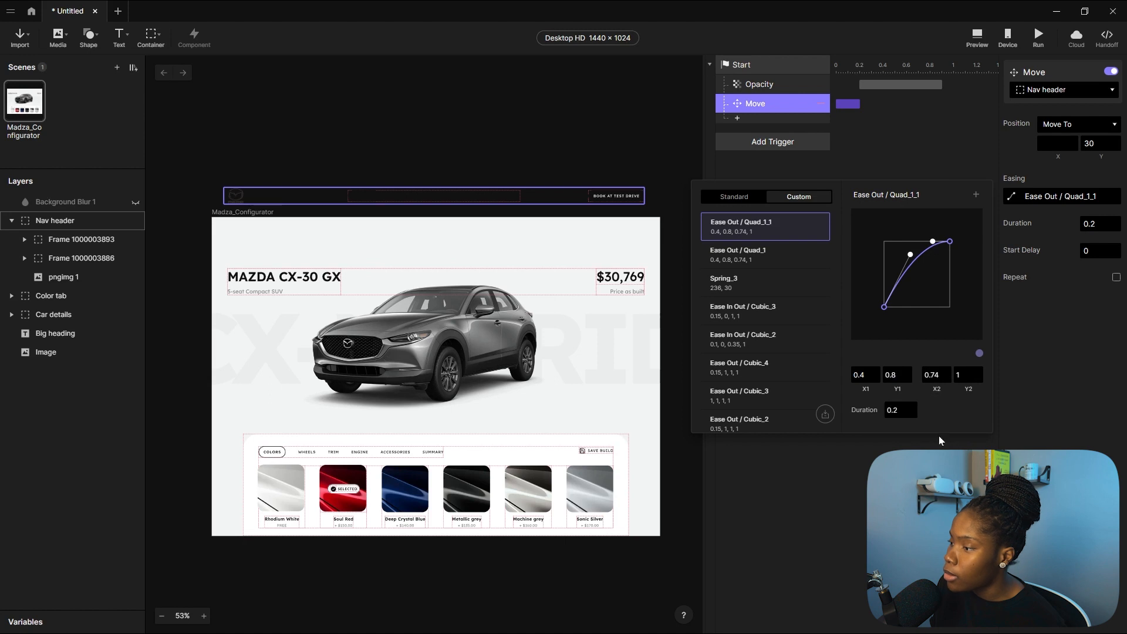
{"action": "left_click", "coordinate": [1084, 368]}
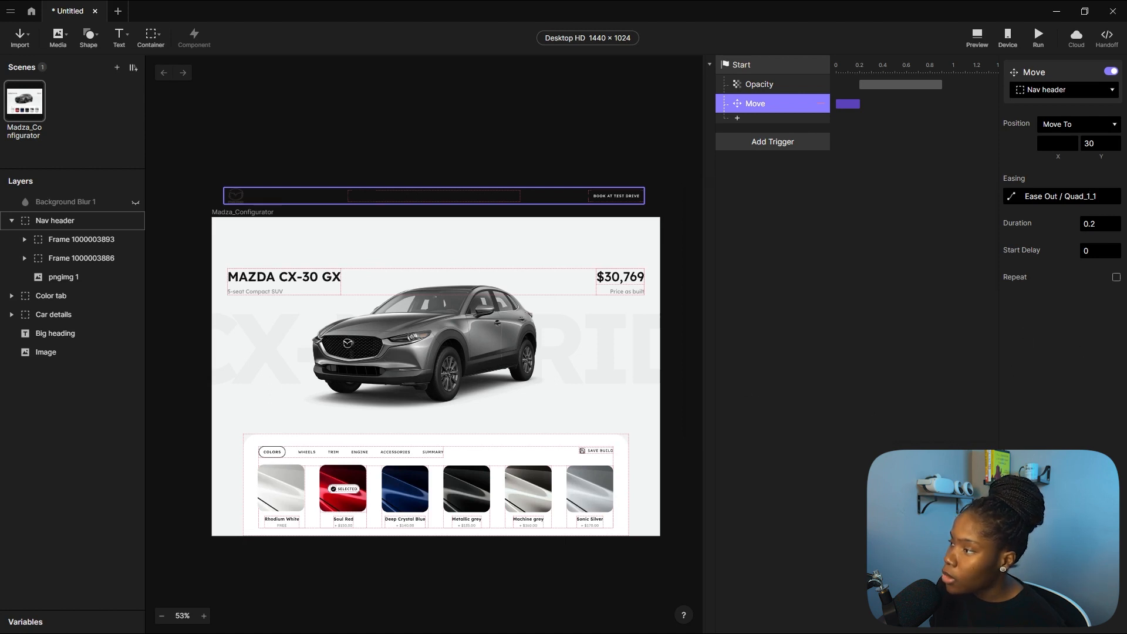
Try the standard Ease Out Cubic and Quad curves on the Move response and reapply the custom Ease Out / Quad_1_1.
{"action": "left_click", "coordinate": [1011, 199]}
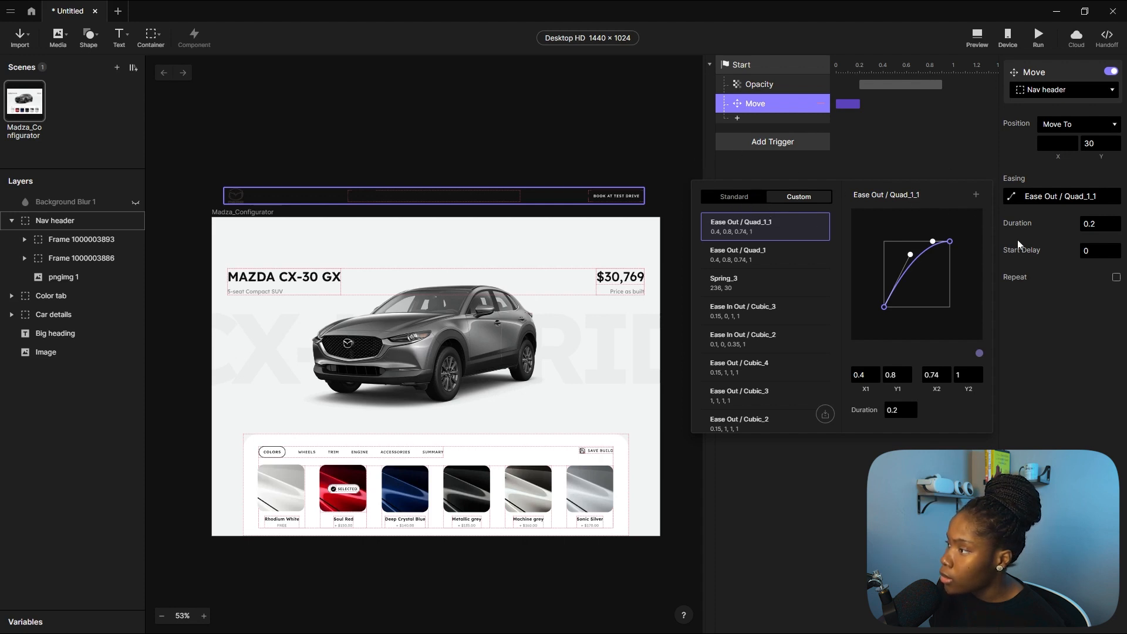
{"action": "left_click", "coordinate": [756, 196]}
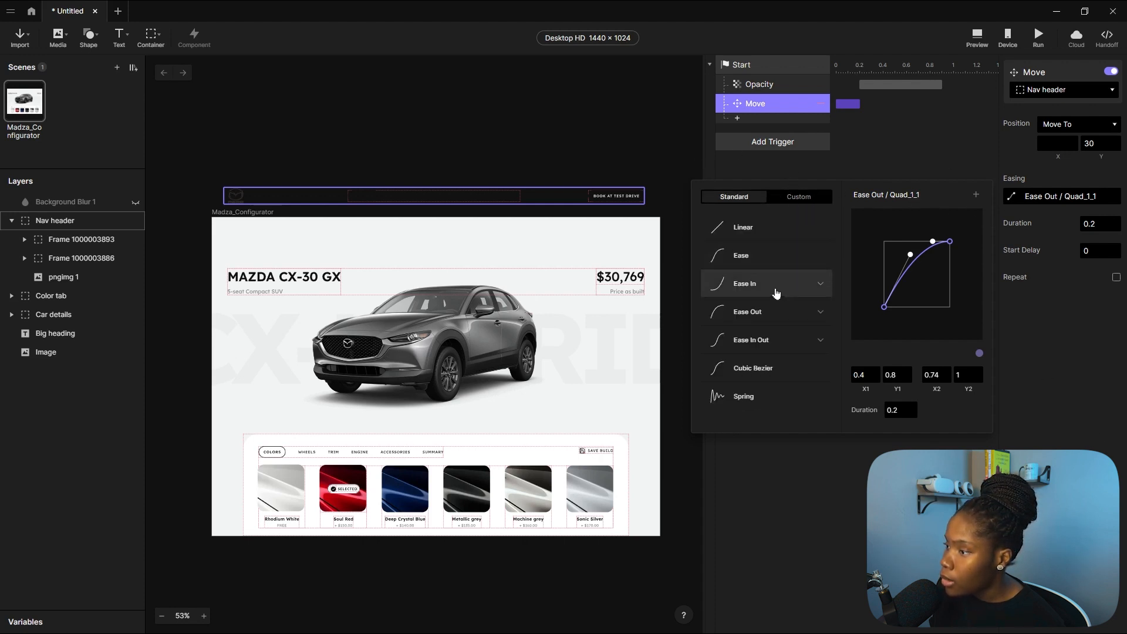
{"action": "left_click", "coordinate": [799, 317]}
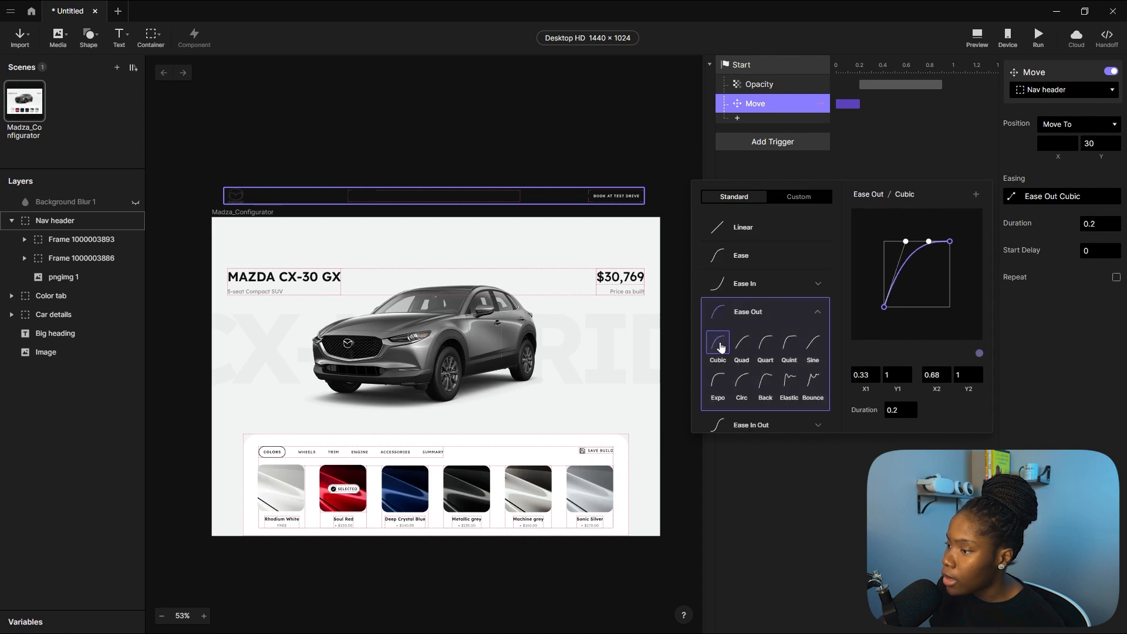
{"action": "left_click", "coordinate": [742, 343]}
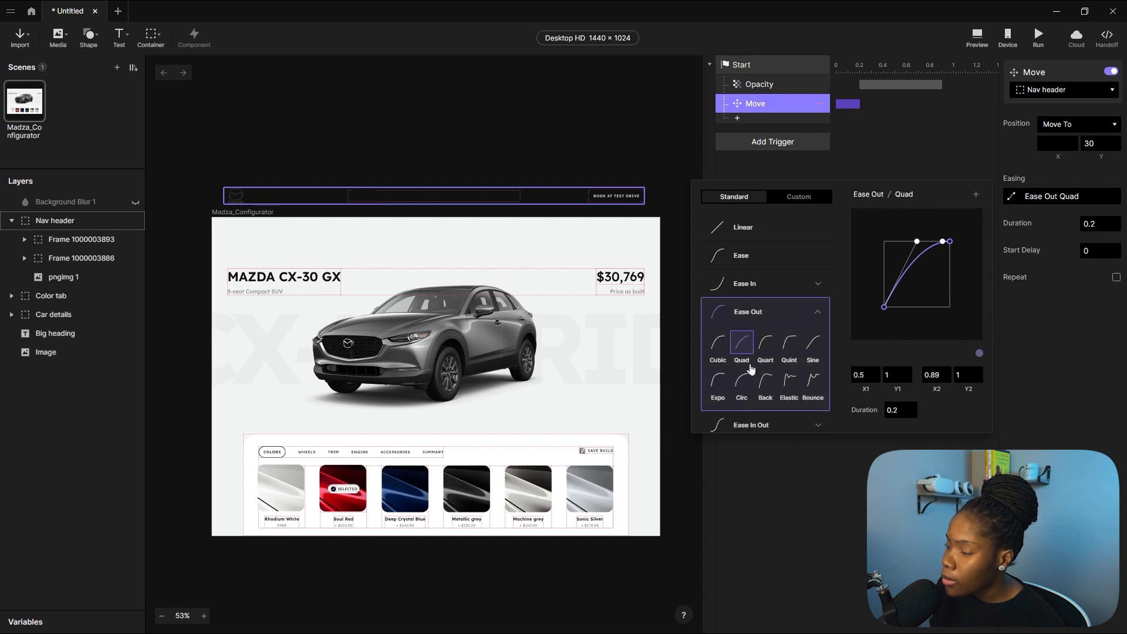
{"action": "left_click", "coordinate": [865, 376]}
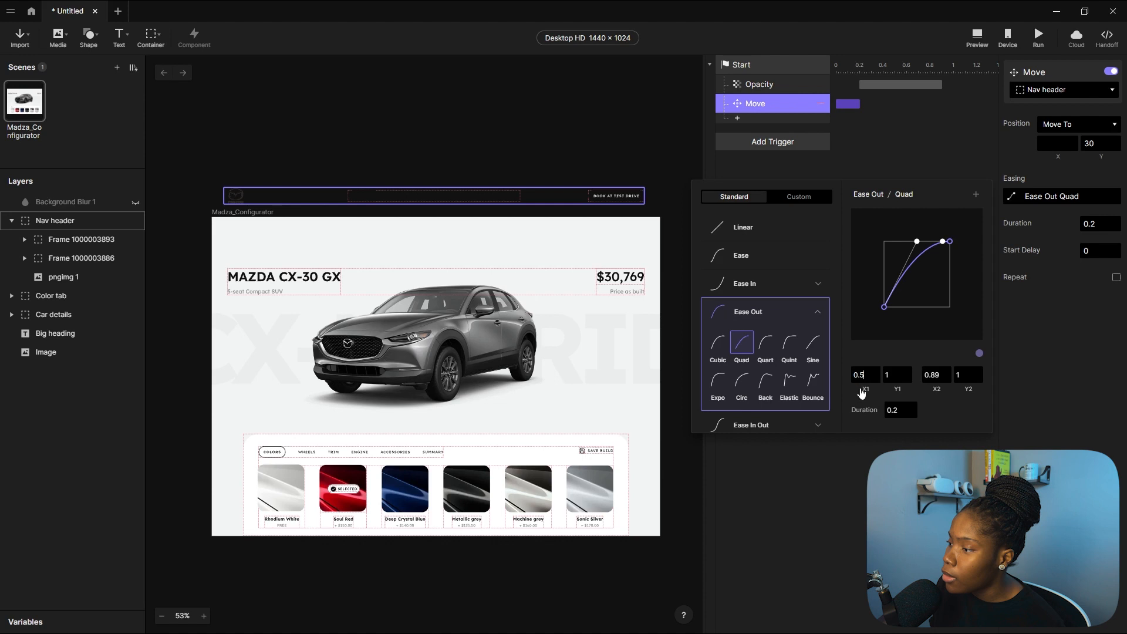
{"action": "left_click", "coordinate": [791, 201]}
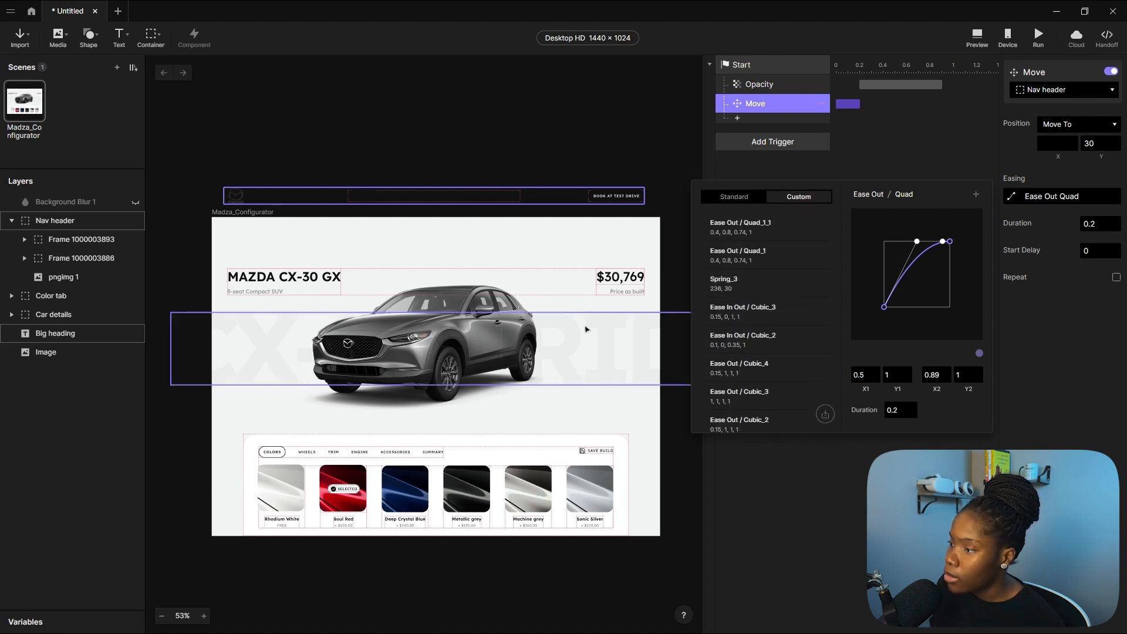
{"action": "left_click", "coordinate": [758, 230]}
Set the Nav header Move response's duration to 0.8 and its start delay to 0.16.
{"action": "left_click", "coordinate": [1095, 223]}
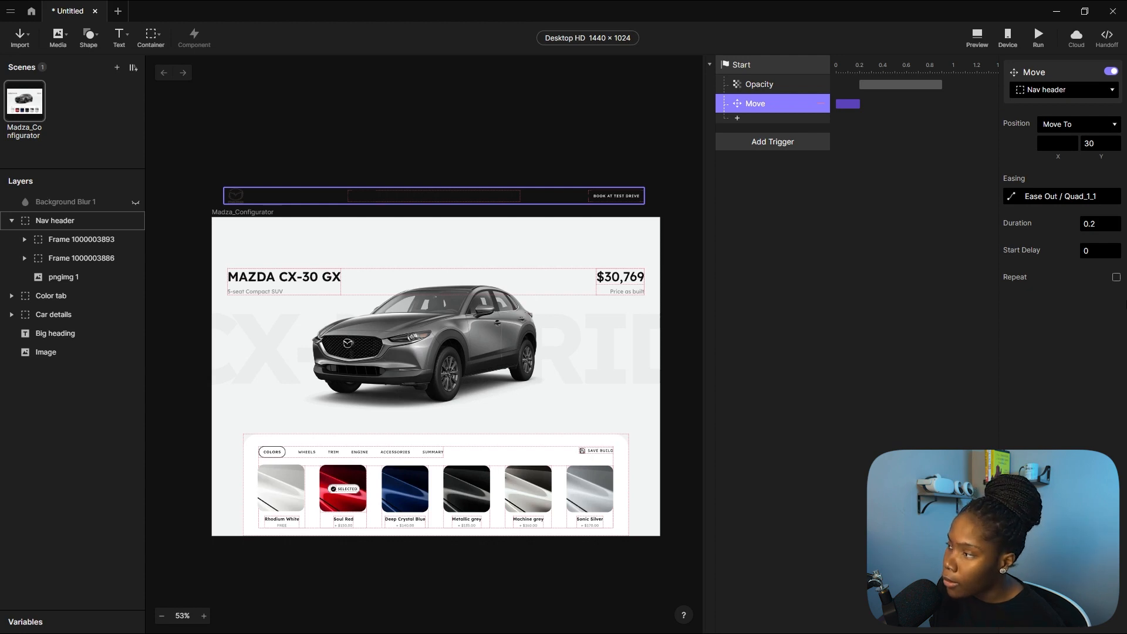
{"action": "left_click", "coordinate": [1095, 223]}
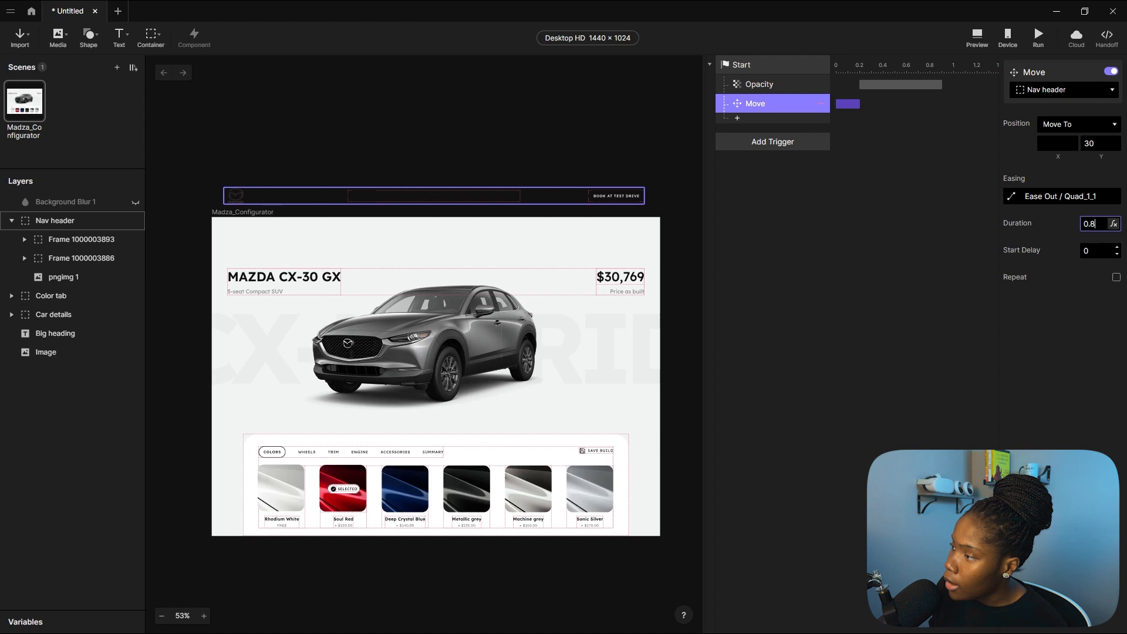
{"action": "key", "text": "Tab"}
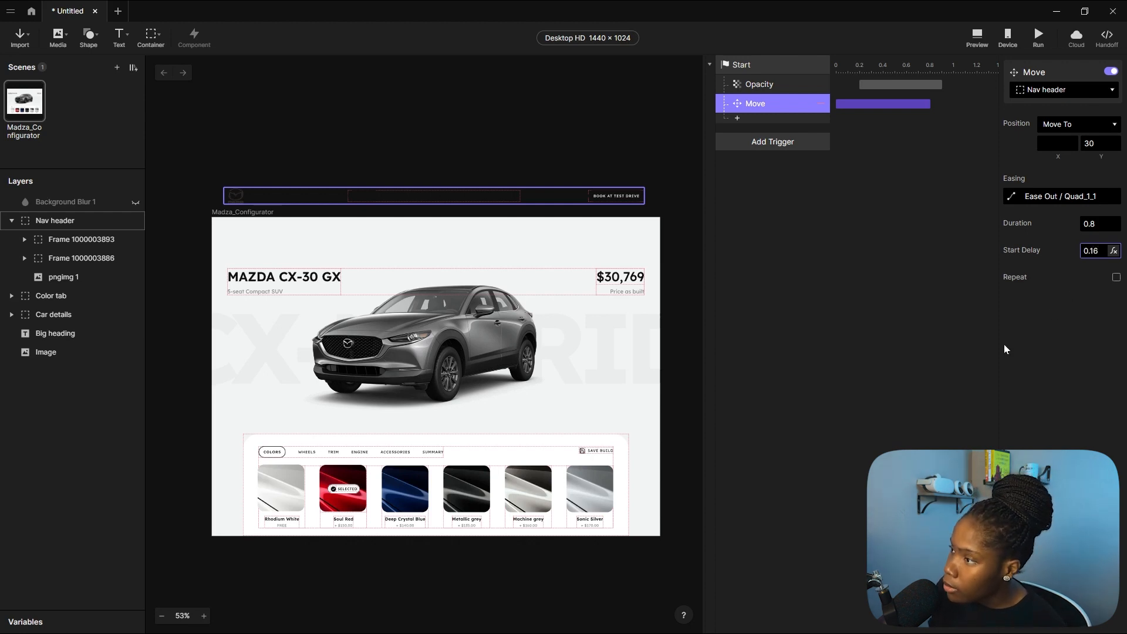
{"action": "key", "text": "Return"}
{"action": "left_click", "coordinate": [879, 359]}
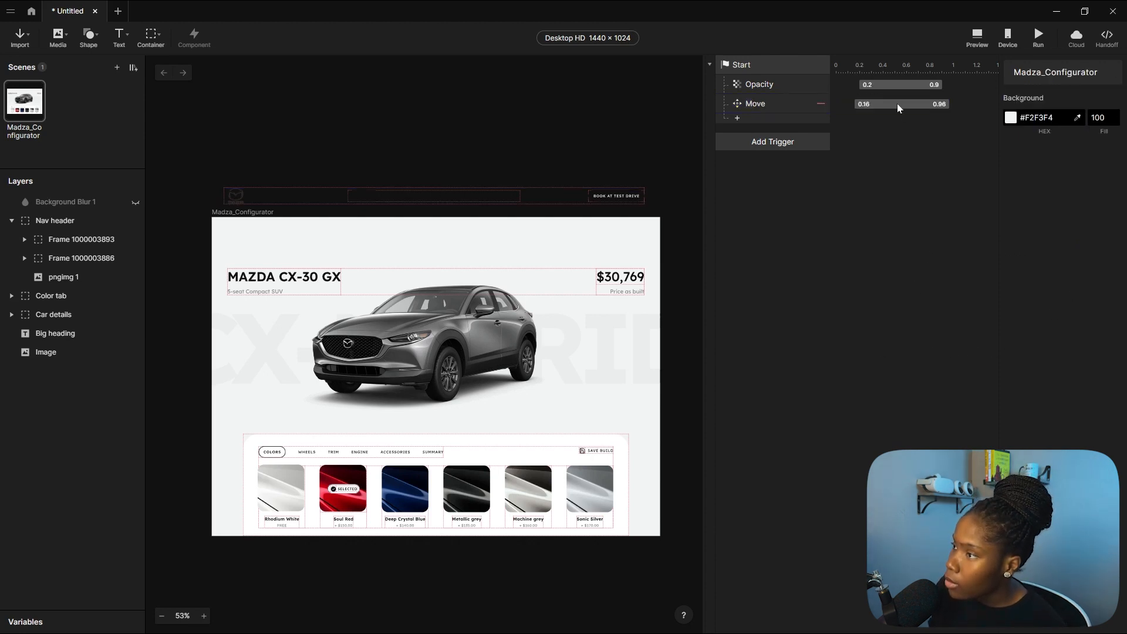
Preview the prototype in a maximized window to examine the Nav header's slide-in at start.
{"action": "left_click", "coordinate": [977, 38]}
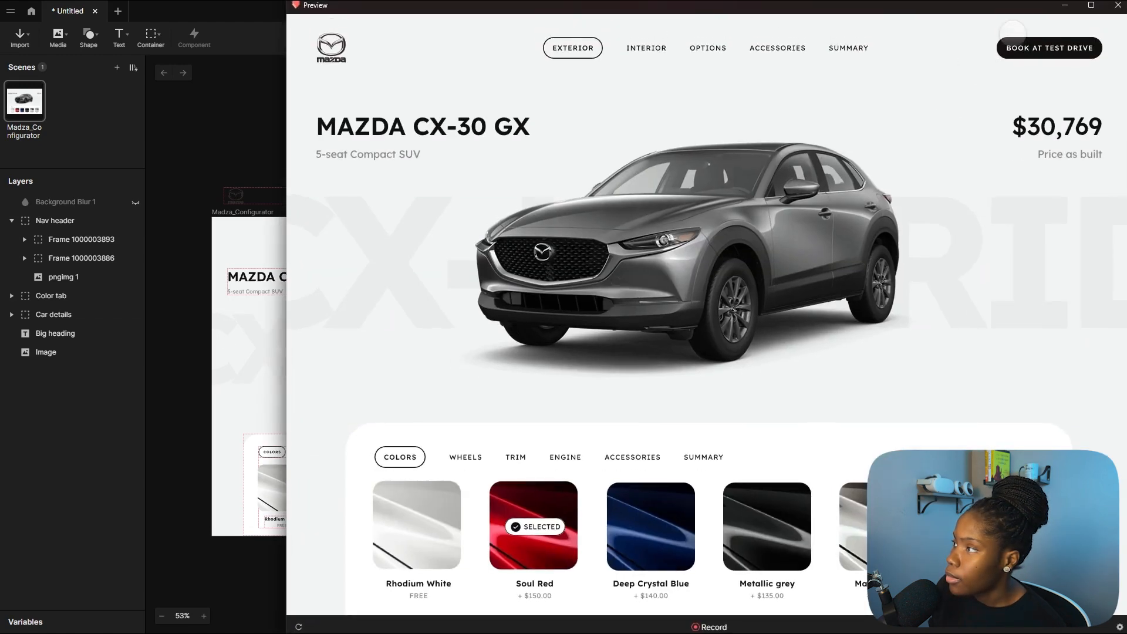
{"action": "left_click", "coordinate": [1090, 5]}
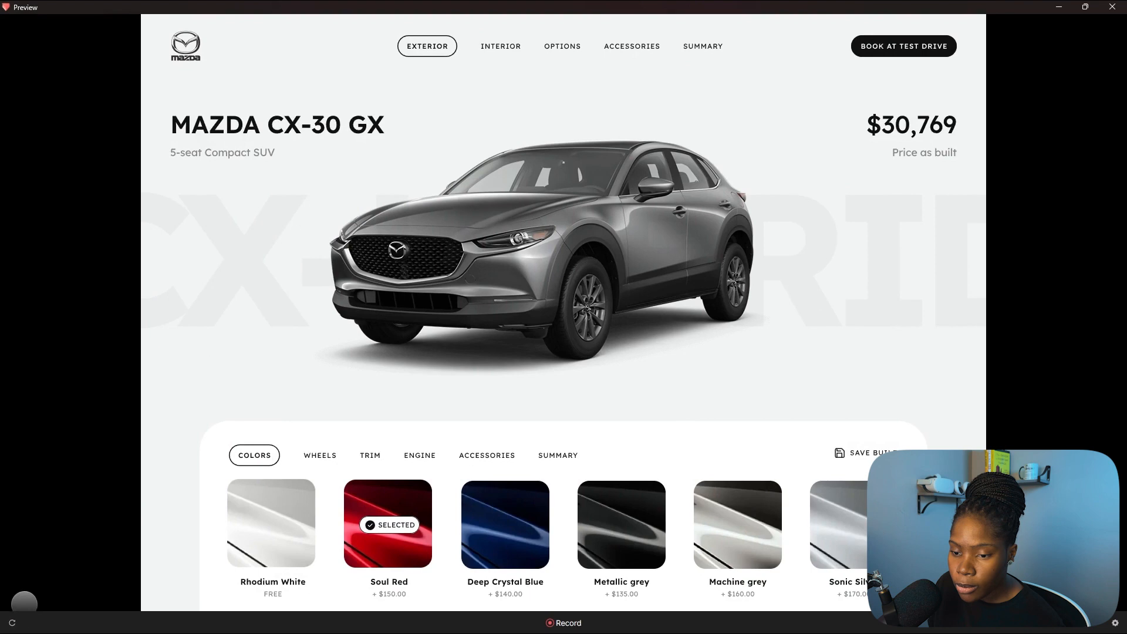
Restart the preview several times to check the Nav header's slide-in timing, and return to the editor.
{"action": "left_click", "coordinate": [12, 622]}
{"action": "left_click", "coordinate": [11, 626]}
{"action": "left_click", "coordinate": [11, 626]}
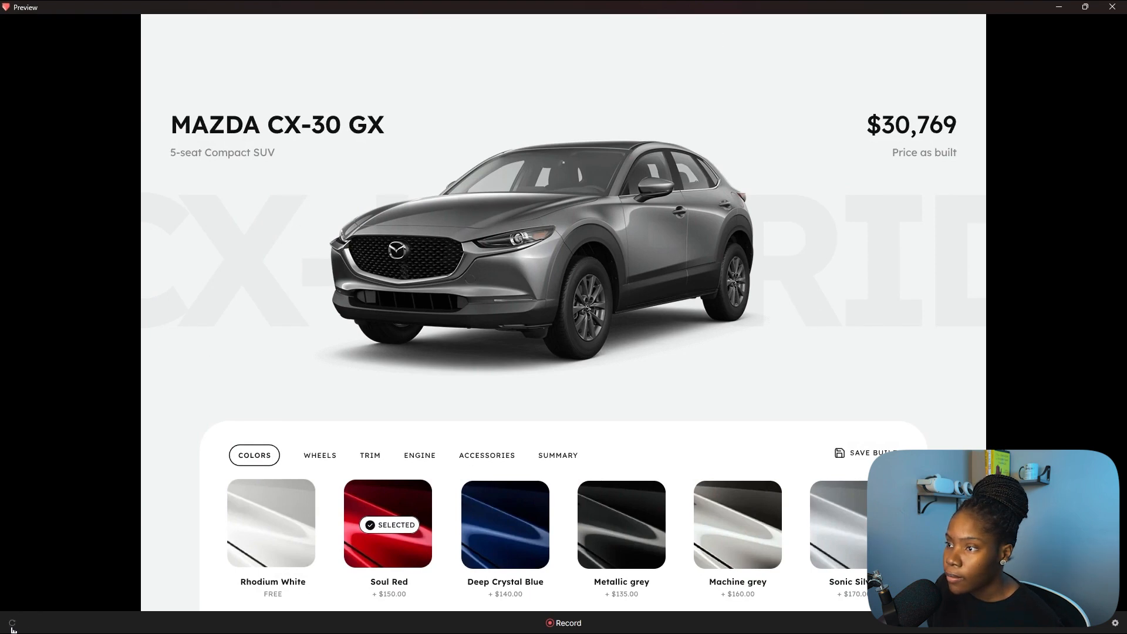
{"action": "left_click", "coordinate": [12, 626]}
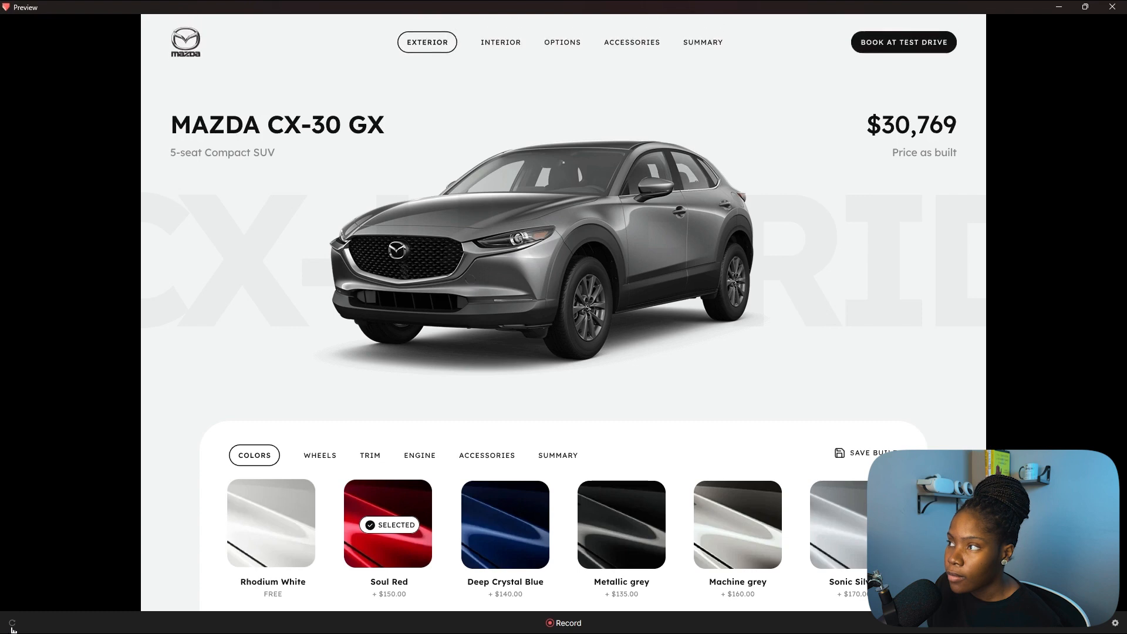
{"action": "left_click", "coordinate": [12, 627]}
{"action": "left_click", "coordinate": [12, 626]}
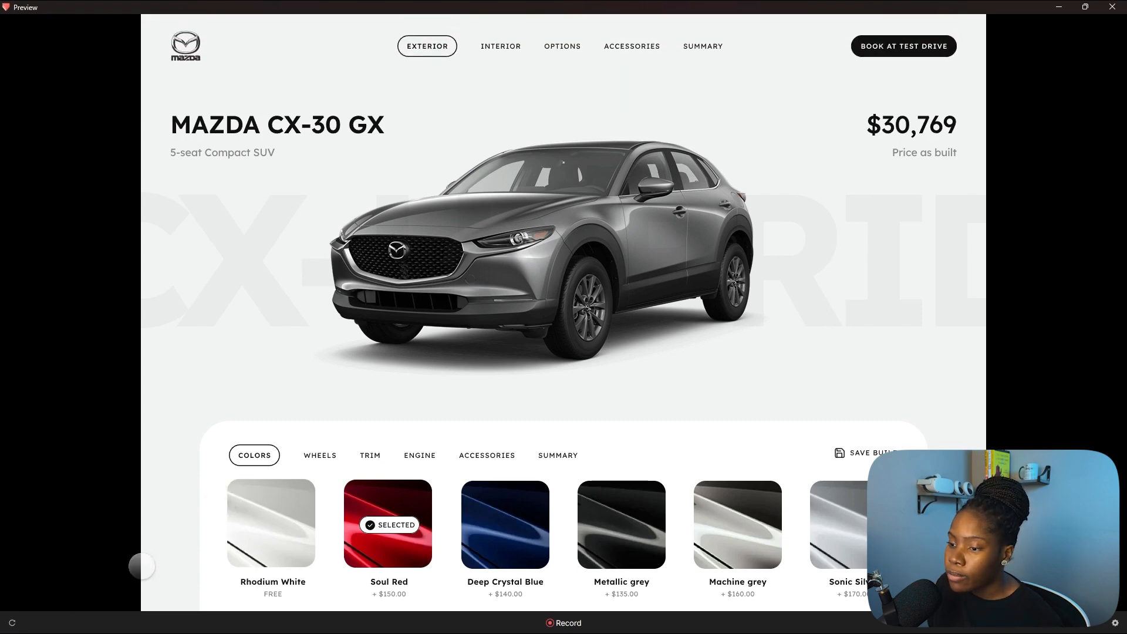
{"action": "left_click", "coordinate": [11, 627]}
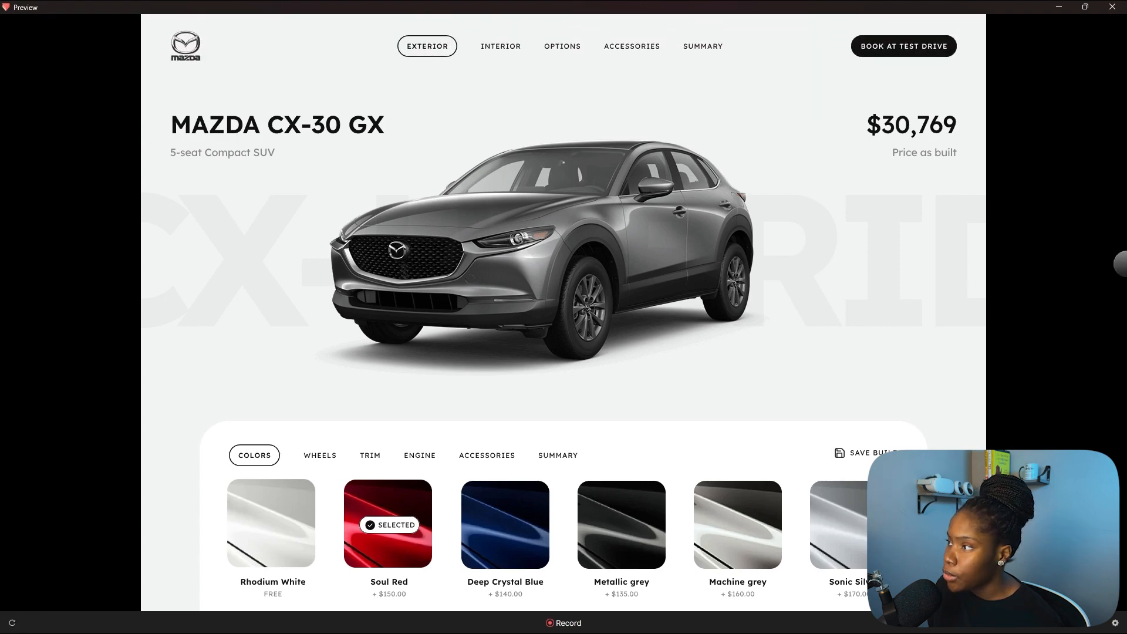
{"action": "left_click", "coordinate": [12, 625]}
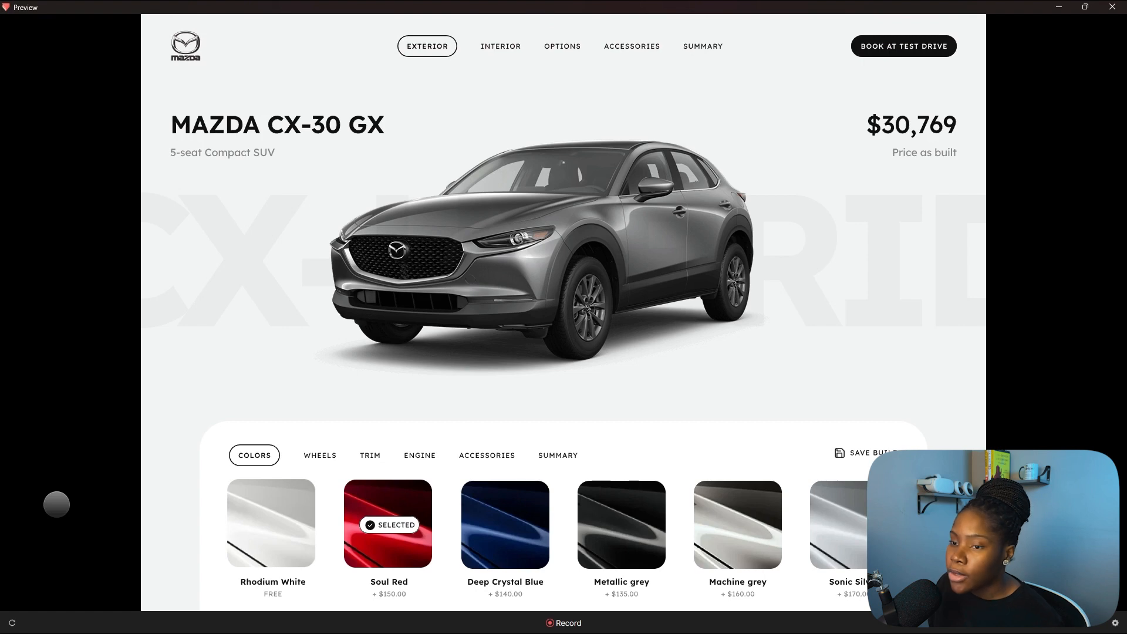
{"action": "left_click", "coordinate": [12, 623]}
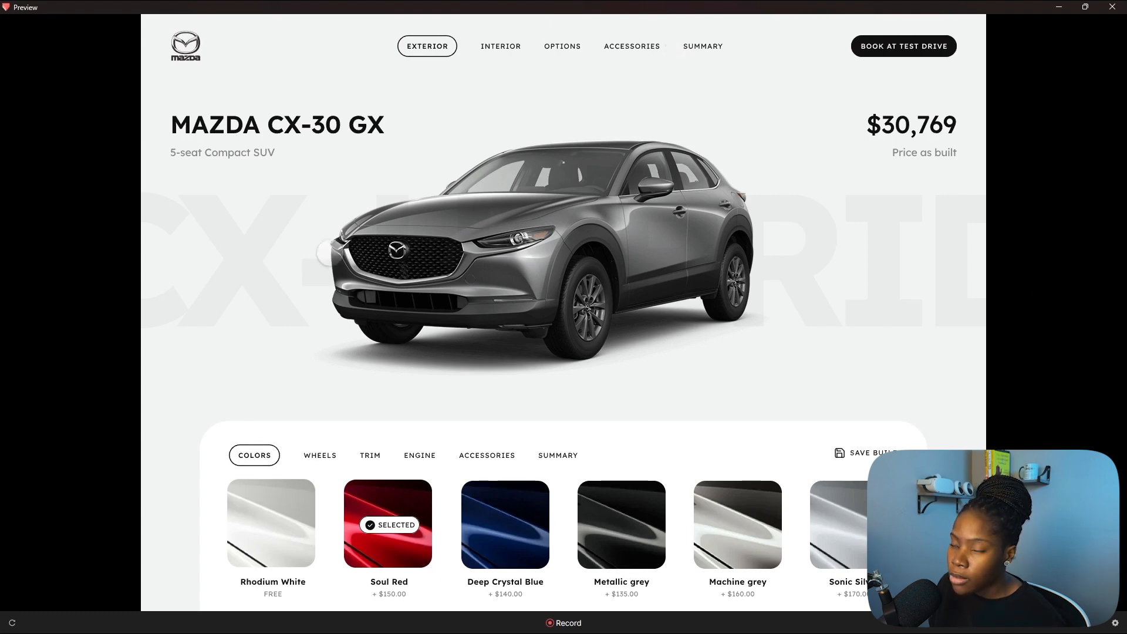
{"action": "left_click", "coordinate": [13, 622]}
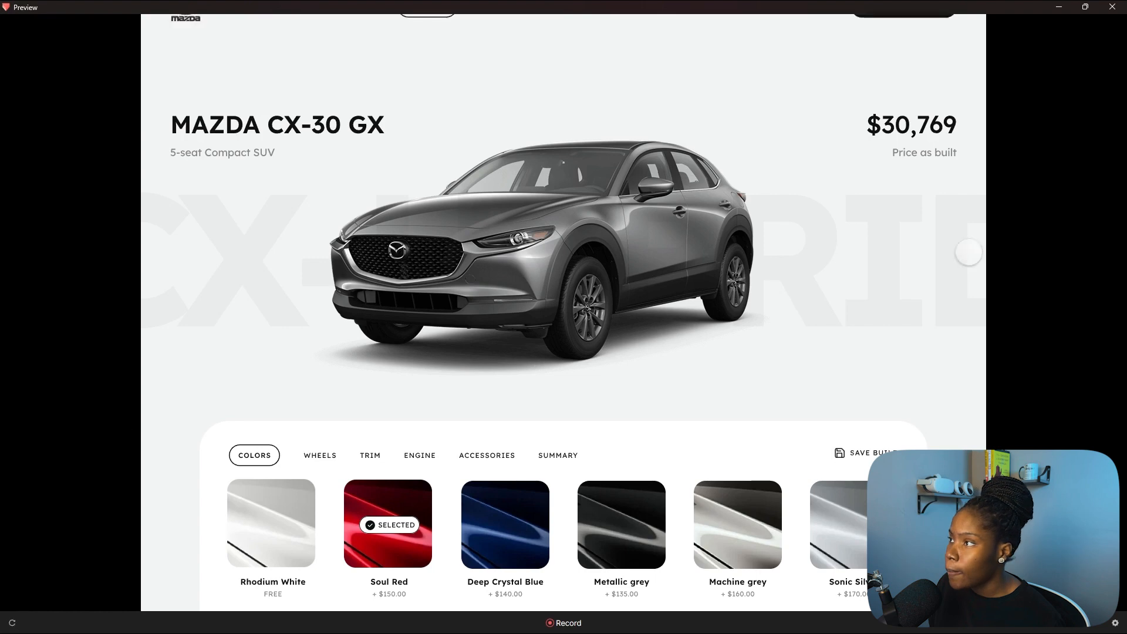
{"action": "left_click", "coordinate": [1059, 7]}
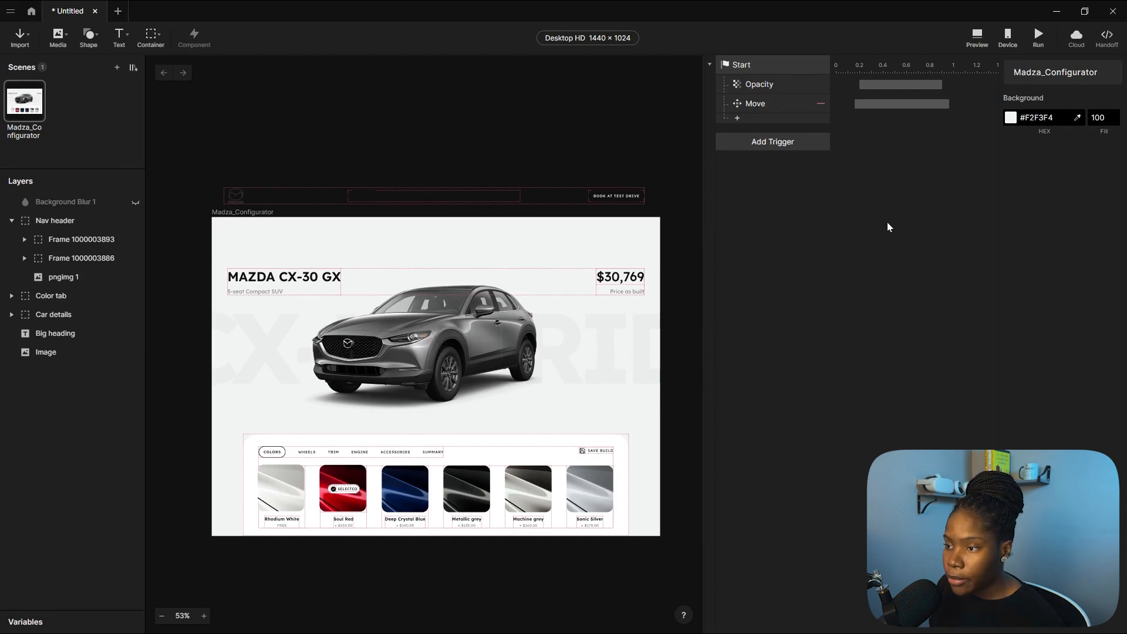
Move the Color tab container straight down to just below the scene, at Y 1024.
{"action": "scroll", "coordinate": [261, 267], "scroll_direction": "down", "scroll_amount": 2}
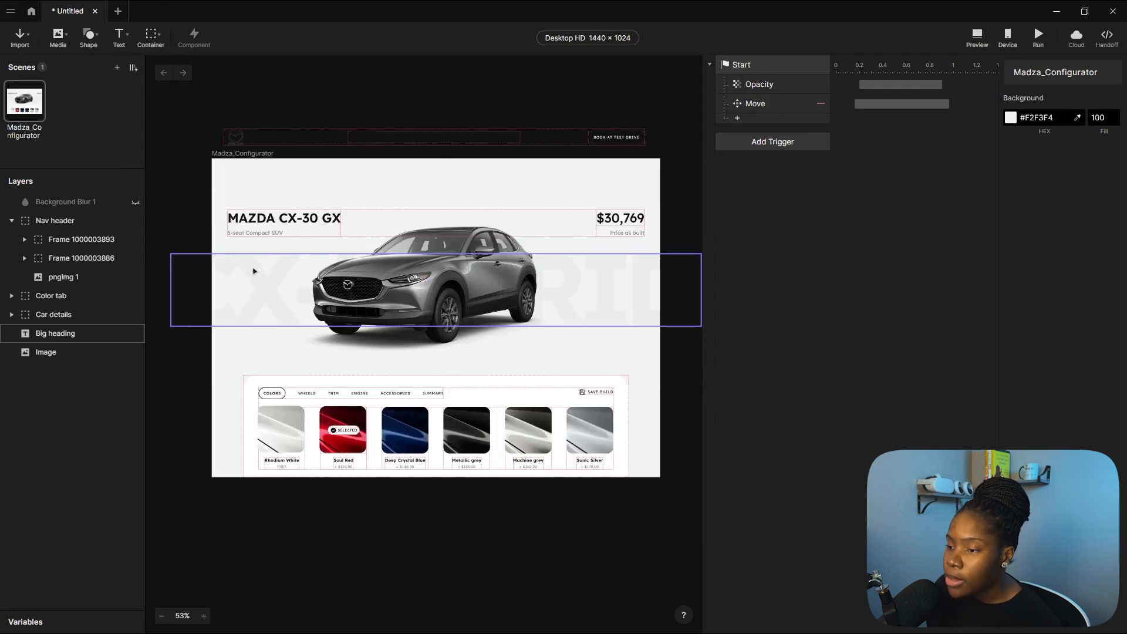
{"action": "left_click", "coordinate": [310, 459]}
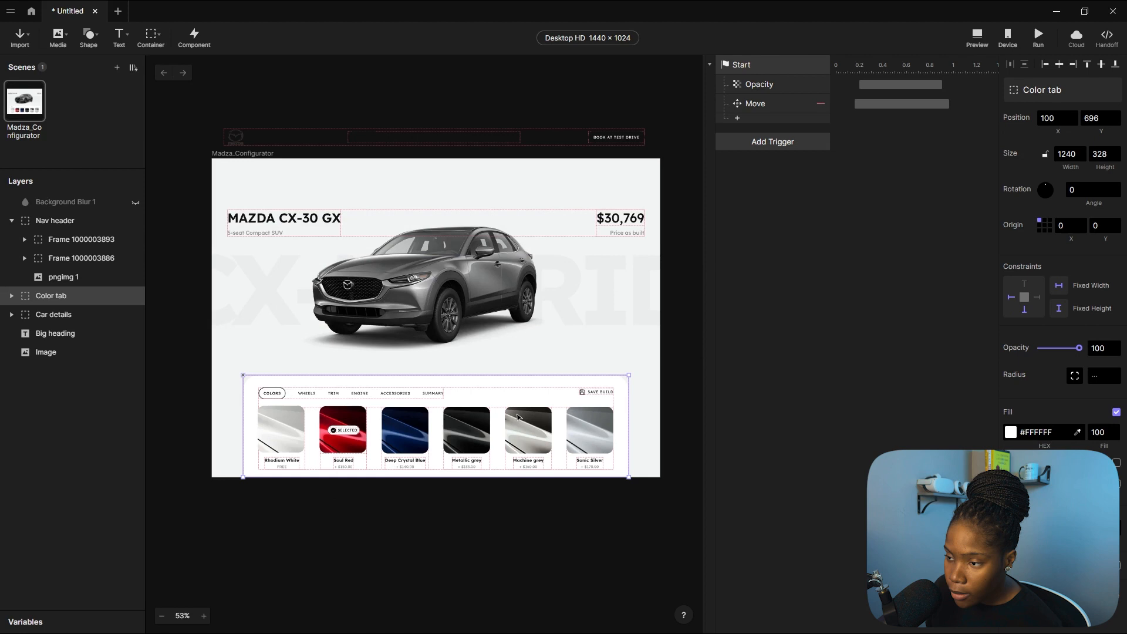
{"action": "left_click_drag", "start_coordinate": [519, 417], "coordinate": [516, 516]}
{"action": "left_click", "coordinate": [682, 284]}
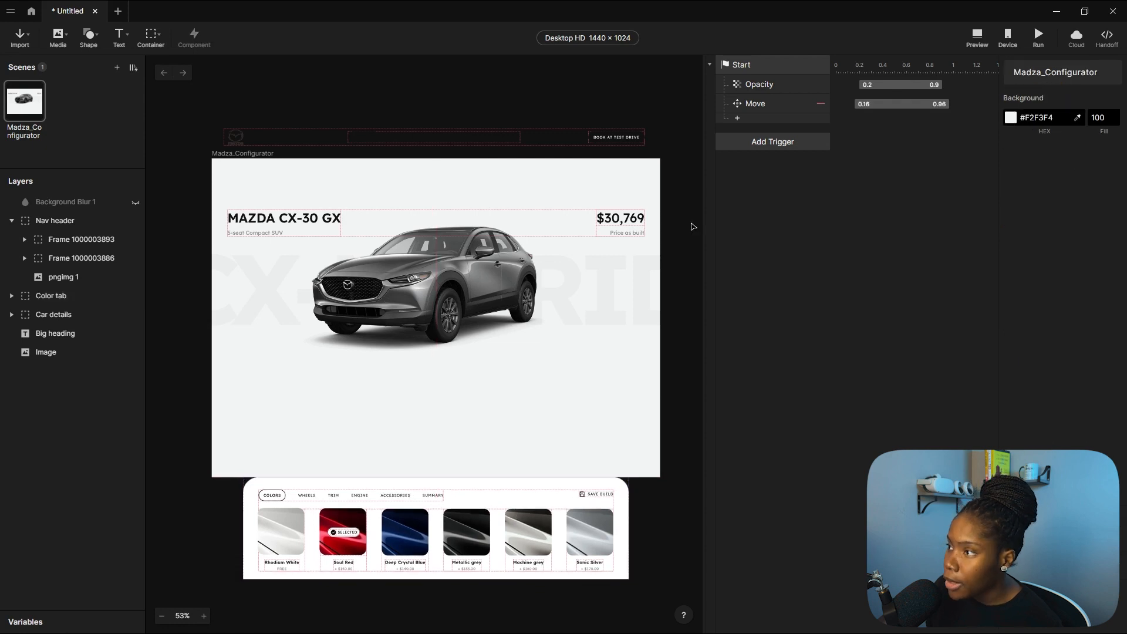
Add a Move response for the Color tab to the Start trigger, moving it to Y 696.
{"action": "left_click", "coordinate": [425, 573]}
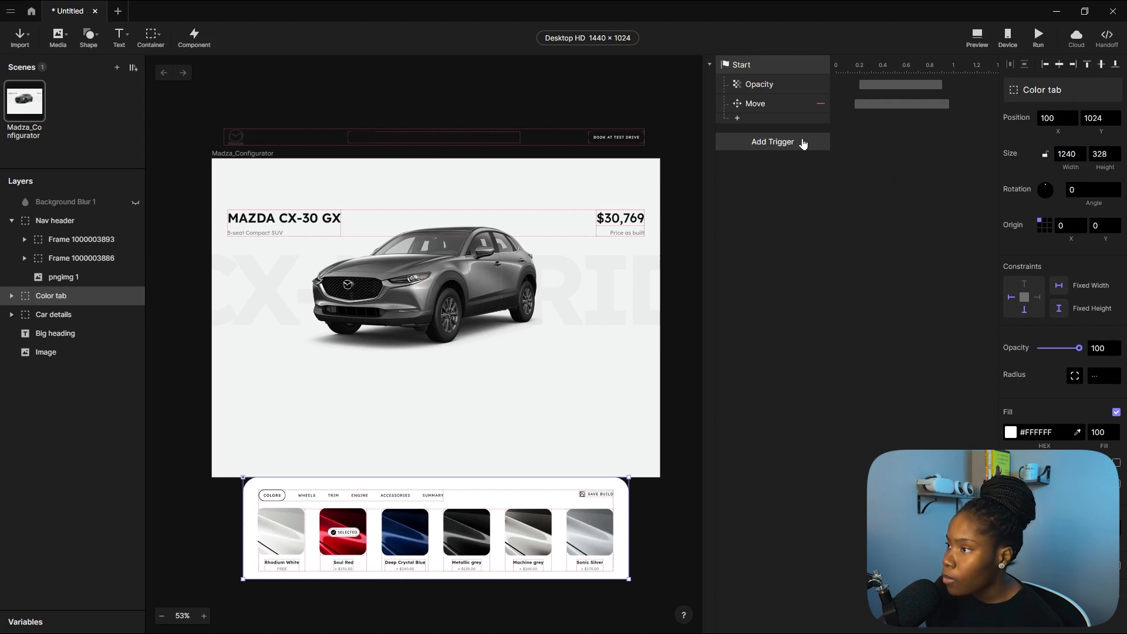
{"action": "left_click", "coordinate": [738, 117]}
{"action": "left_click", "coordinate": [727, 133]}
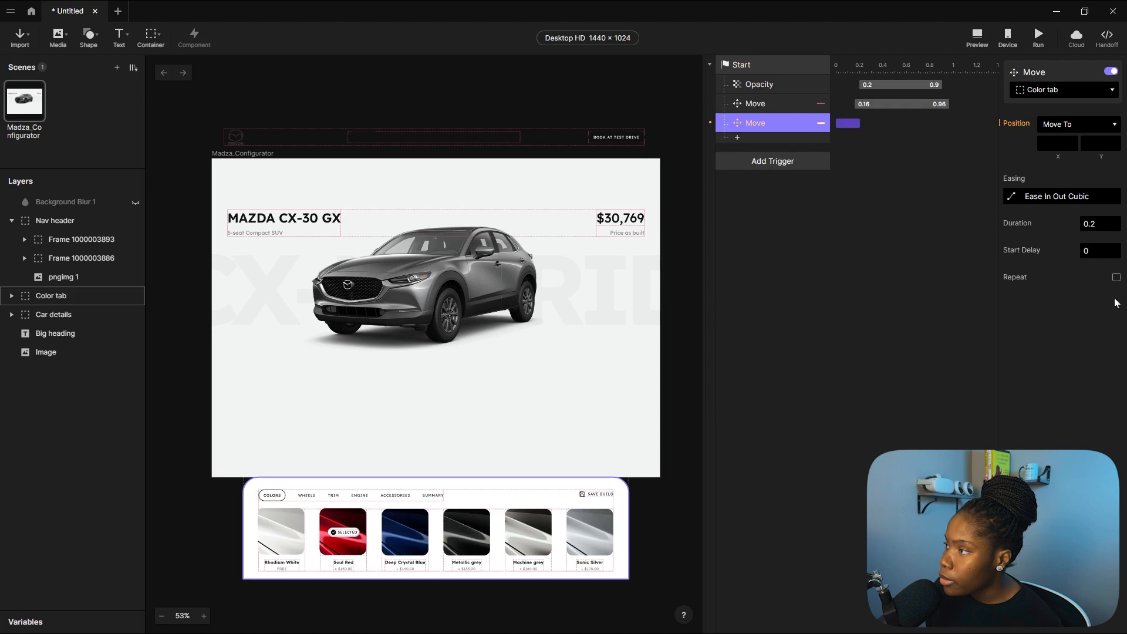
{"action": "left_click", "coordinate": [1093, 143]}
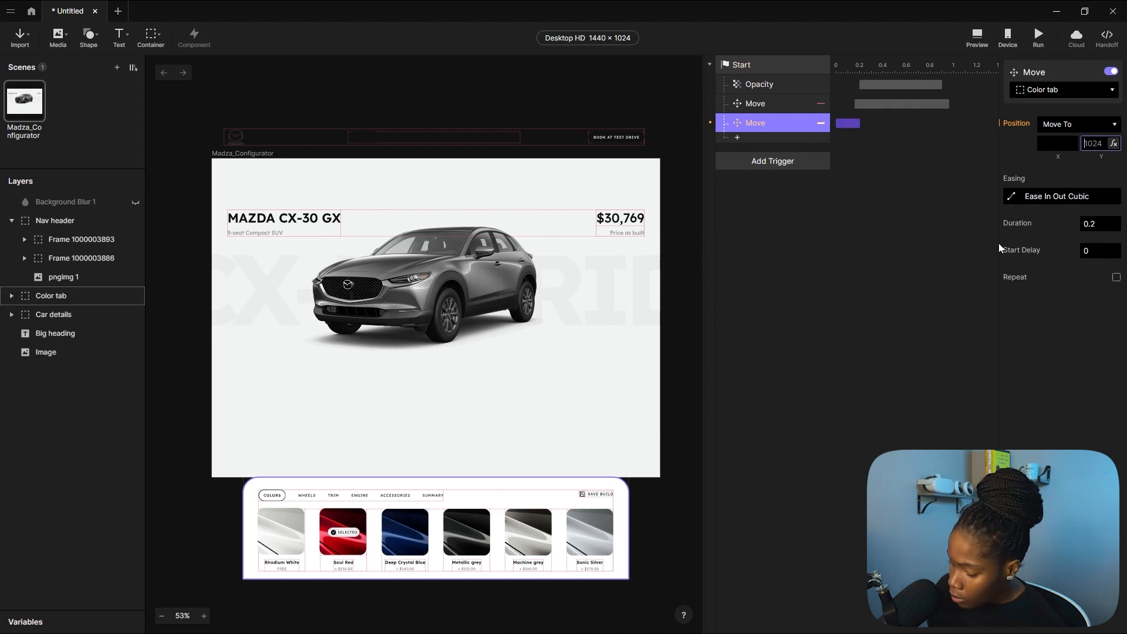
{"action": "type", "text": "696"}
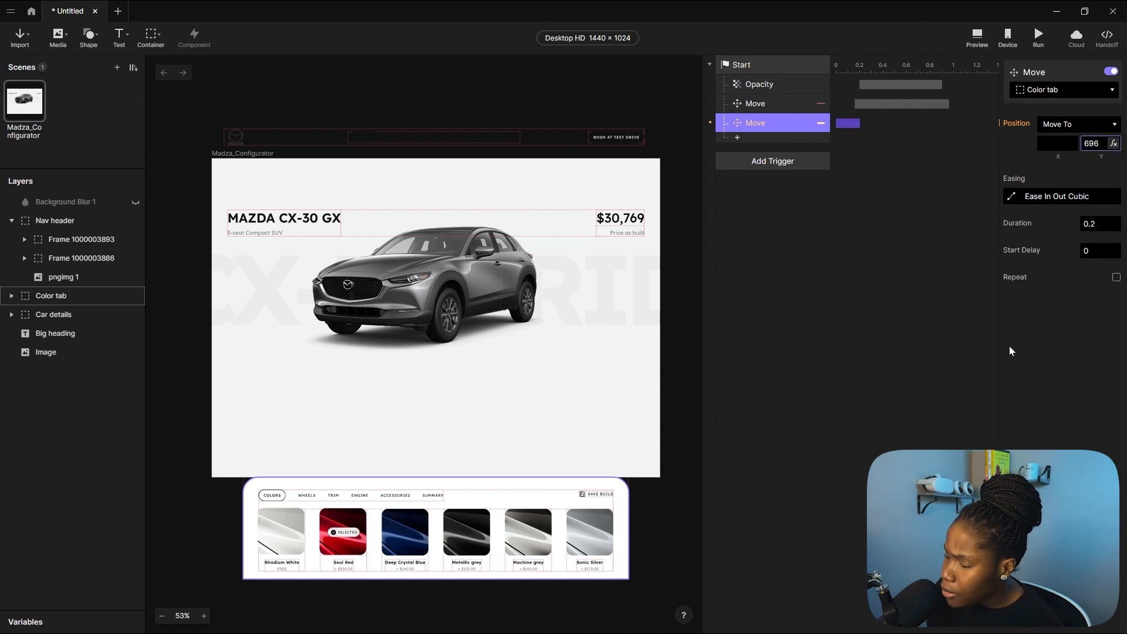
{"action": "key", "text": "Return"}
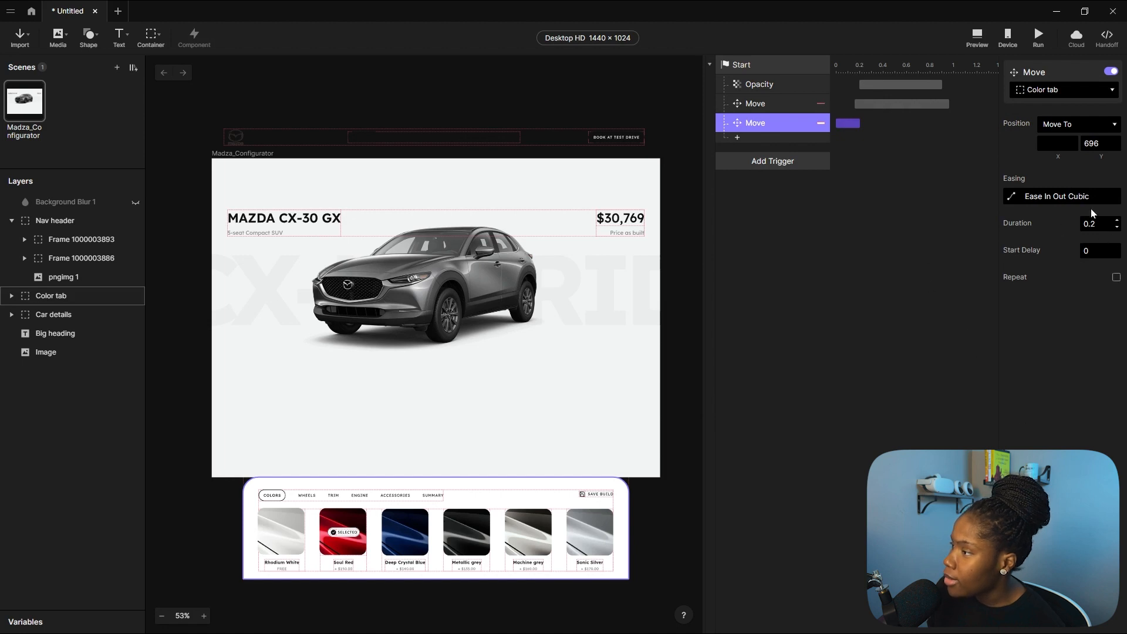
Apply the custom easing curve Ease Out / Quad_1_1 to the Color tab's Move response.
{"action": "left_click", "coordinate": [1013, 196]}
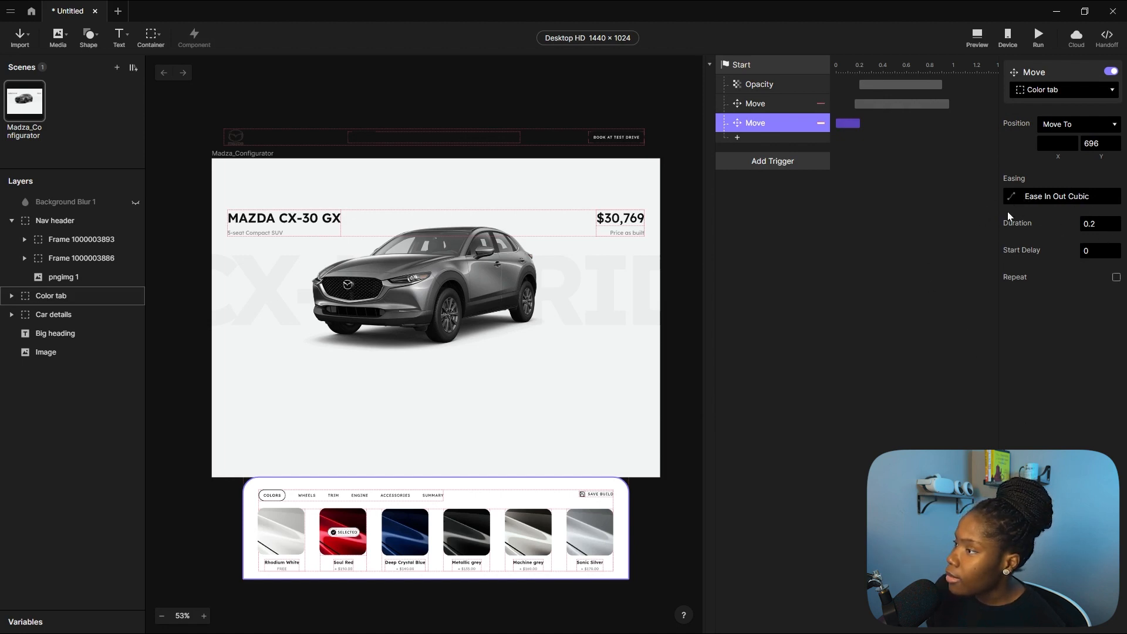
{"action": "left_click", "coordinate": [794, 196]}
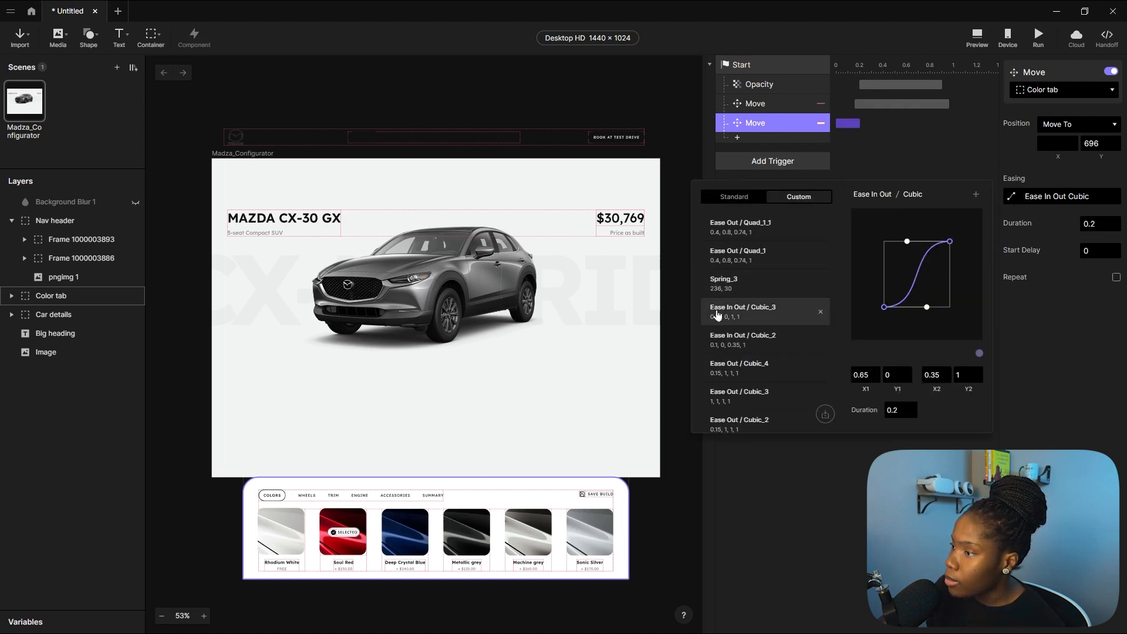
{"action": "left_click", "coordinate": [755, 226]}
Match the Color tab's Move response to the Nav header's timing, with duration 0.8 and start delay 0.16.
{"action": "left_click", "coordinate": [1093, 228]}
{"action": "left_click", "coordinate": [1092, 225]}
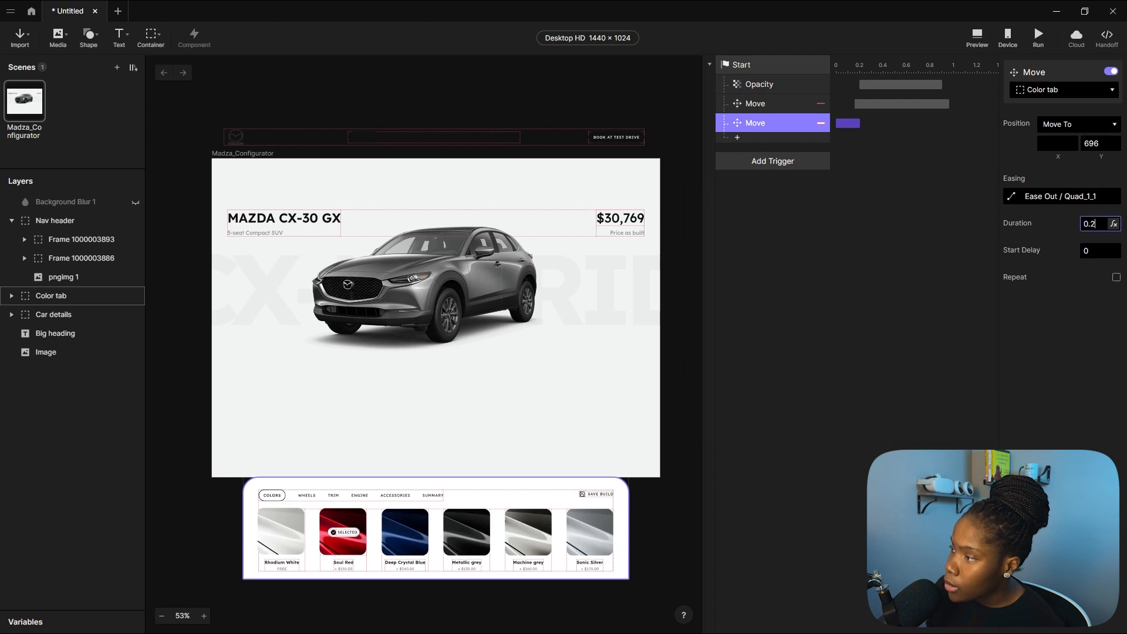
{"action": "type", "text": "5"}
{"action": "key", "text": "Return"}
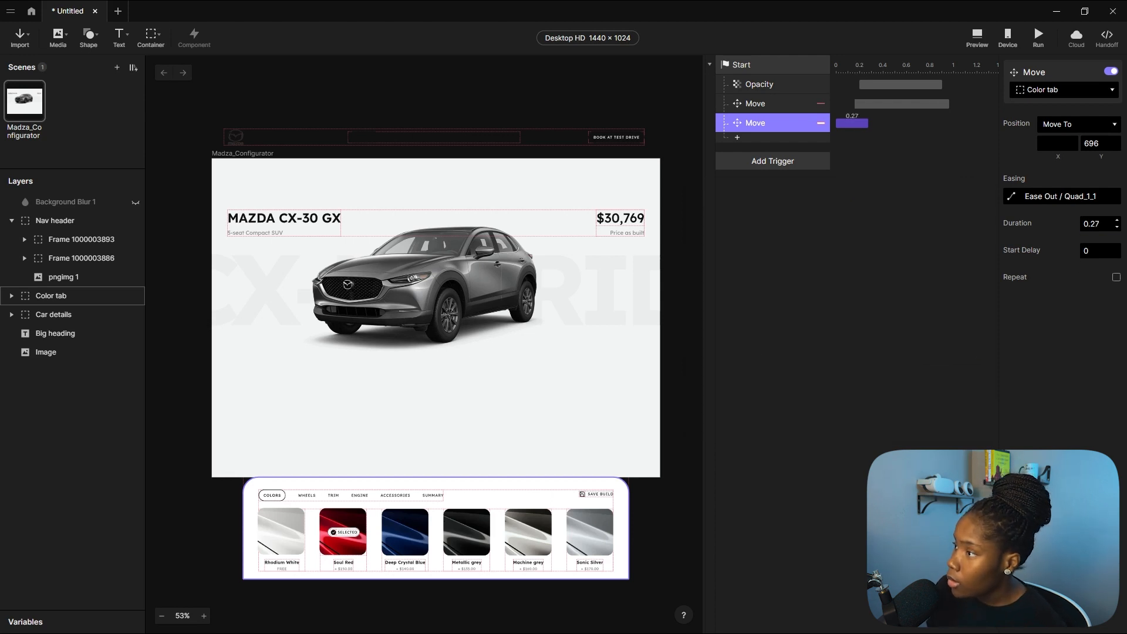
{"action": "left_click", "coordinate": [900, 104]}
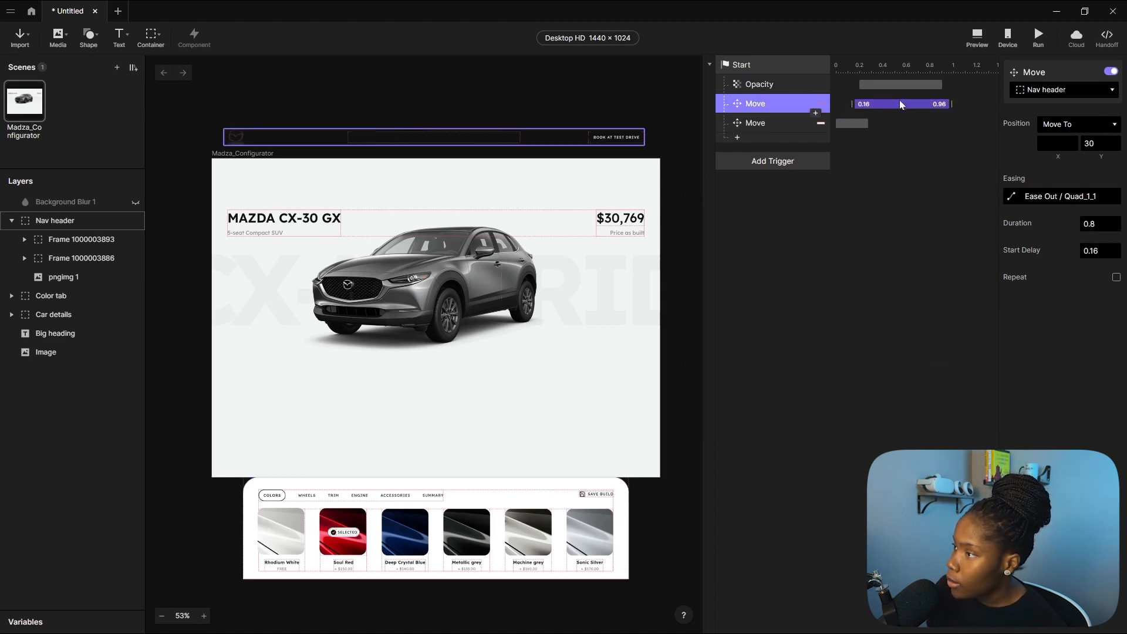
{"action": "left_click", "coordinate": [846, 123]}
{"action": "left_click", "coordinate": [1092, 224]}
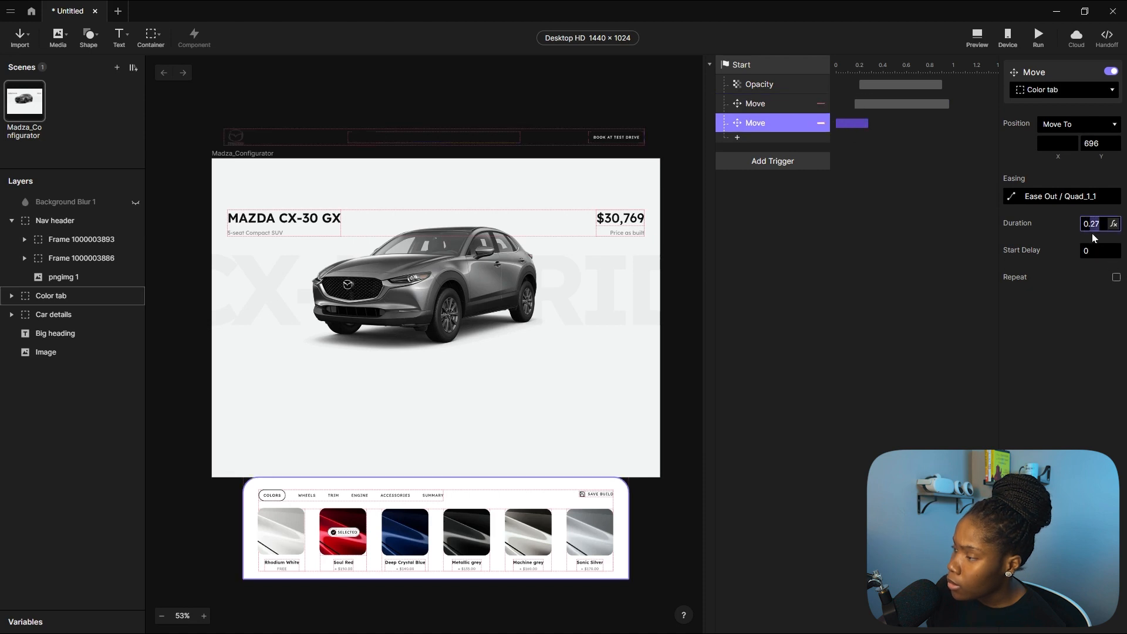
{"action": "type", "text": "0.8"}
{"action": "key", "text": "Tab"}
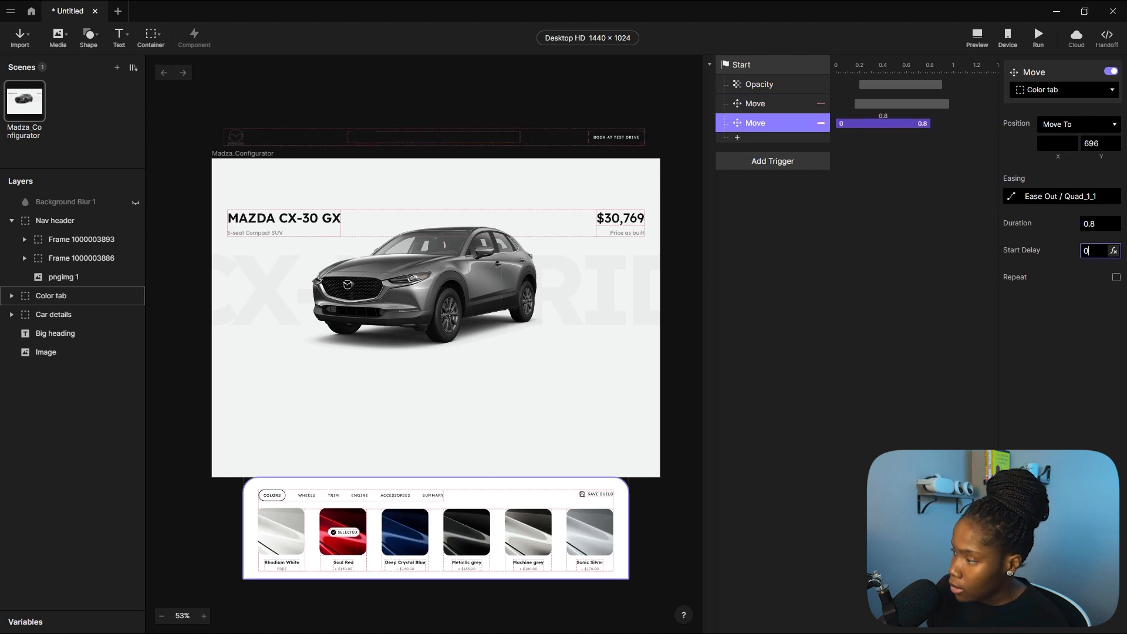
{"action": "type", "text": ".16"}
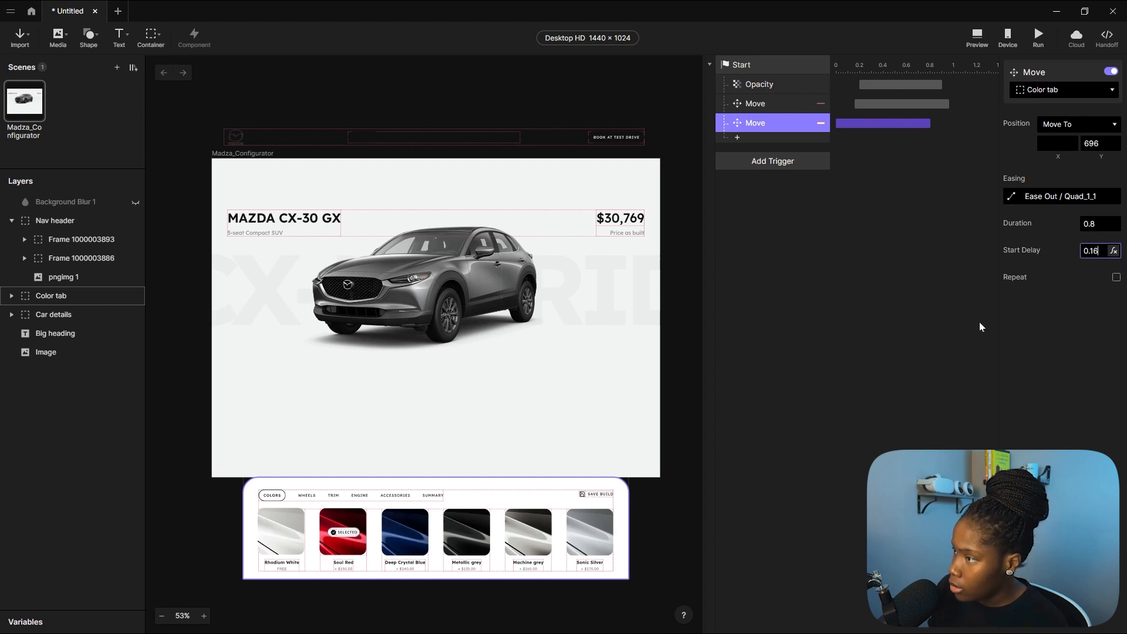
{"action": "left_click", "coordinate": [912, 345]}
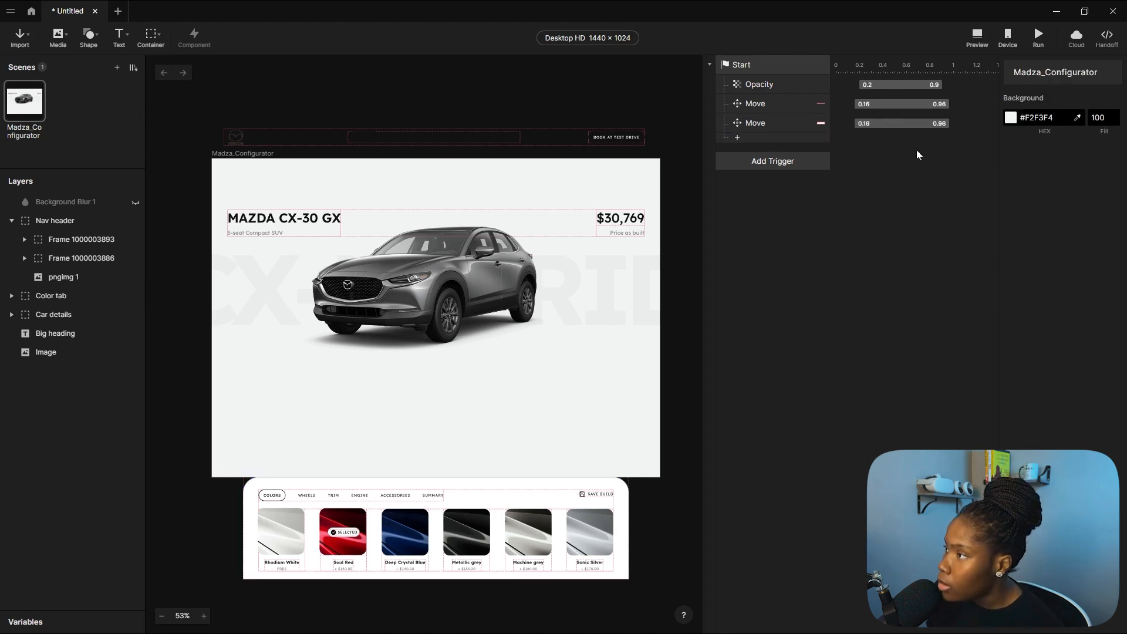
Preview the prototype in a maximized window, replay the Color tab and Nav header slide-ins, and return to the editor.
{"action": "left_click", "coordinate": [976, 38]}
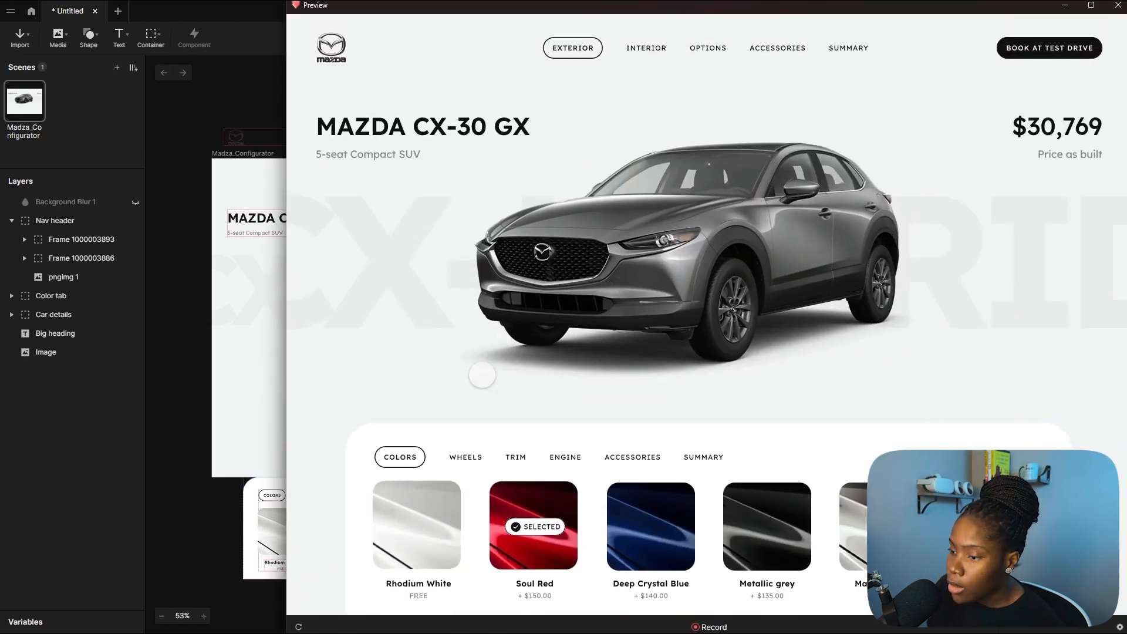
{"action": "left_click", "coordinate": [1091, 5]}
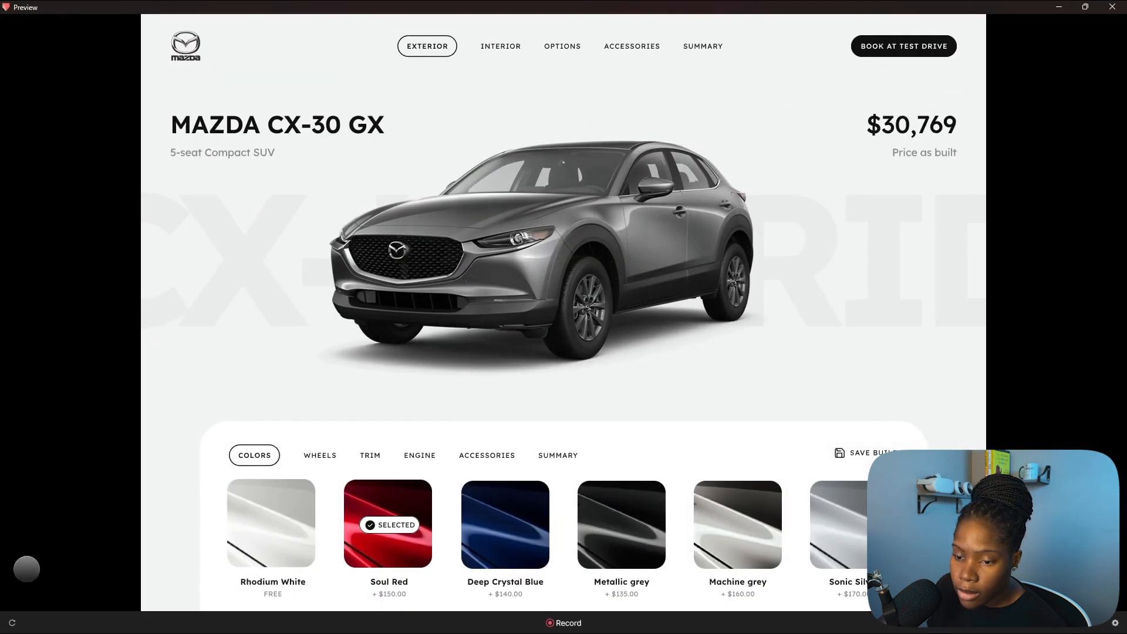
{"action": "left_click", "coordinate": [12, 623]}
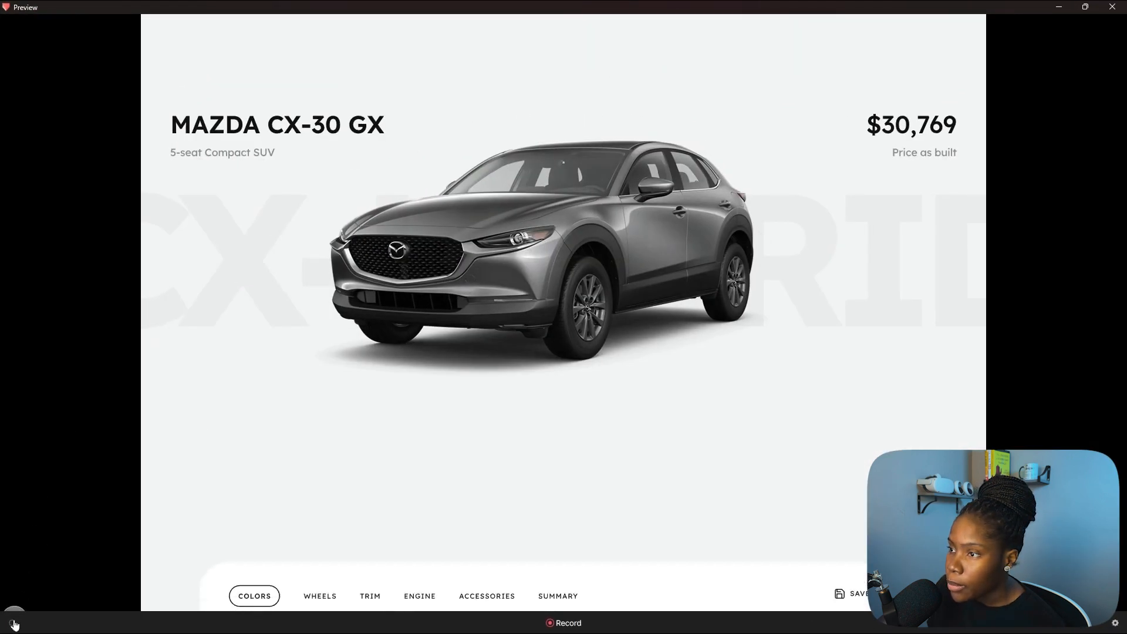
{"action": "left_click", "coordinate": [12, 623]}
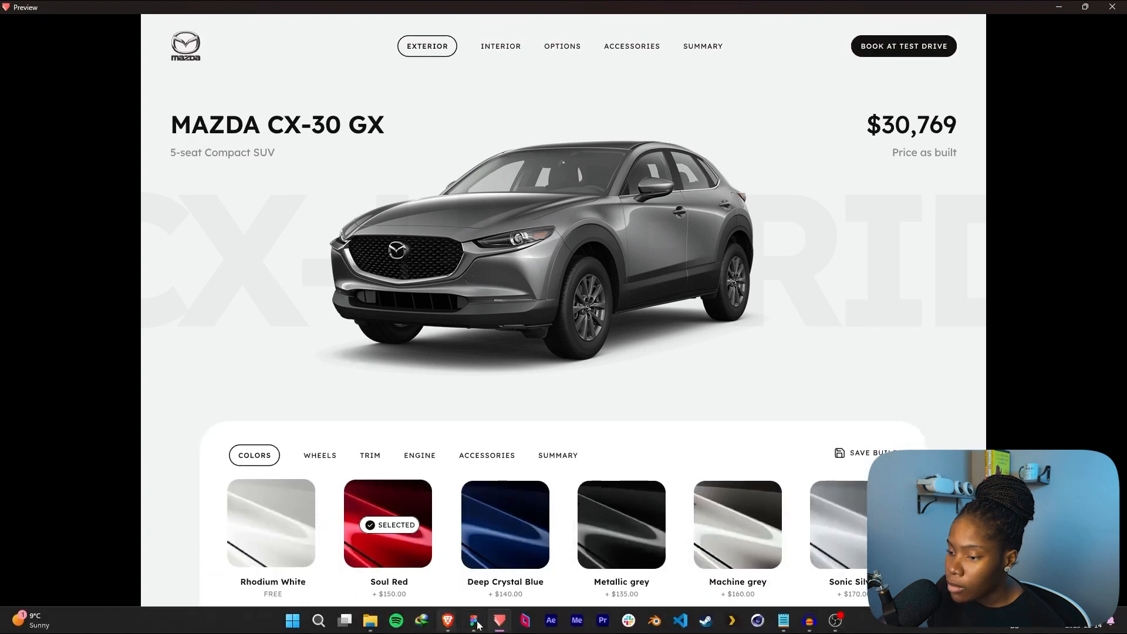
{"action": "mouse_move", "coordinate": [499, 620]}
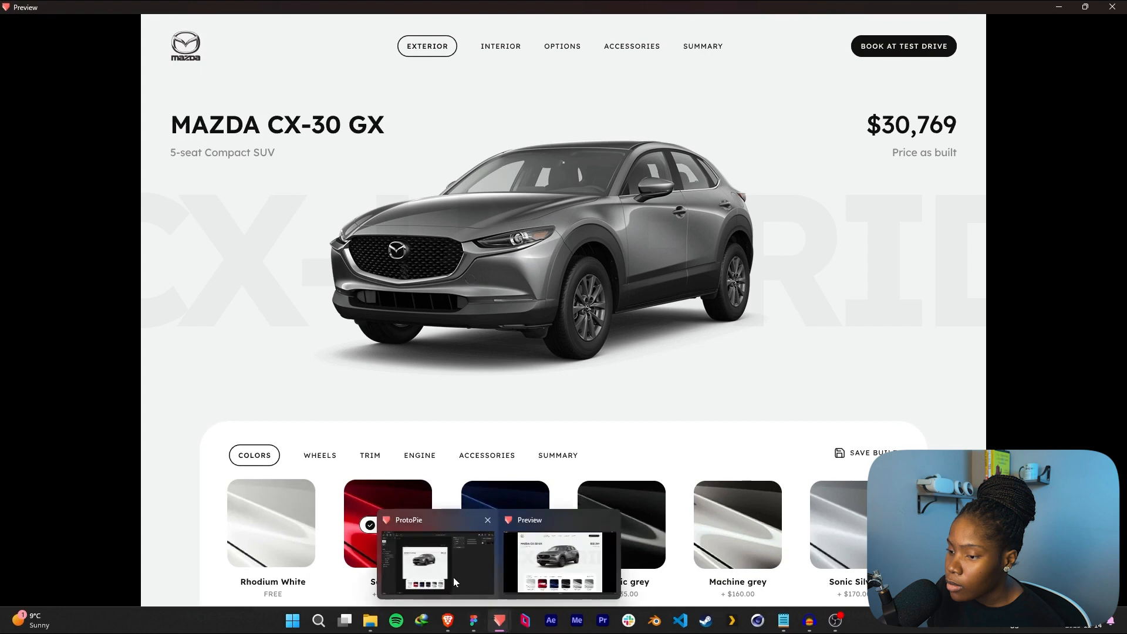
{"action": "left_click", "coordinate": [450, 574]}
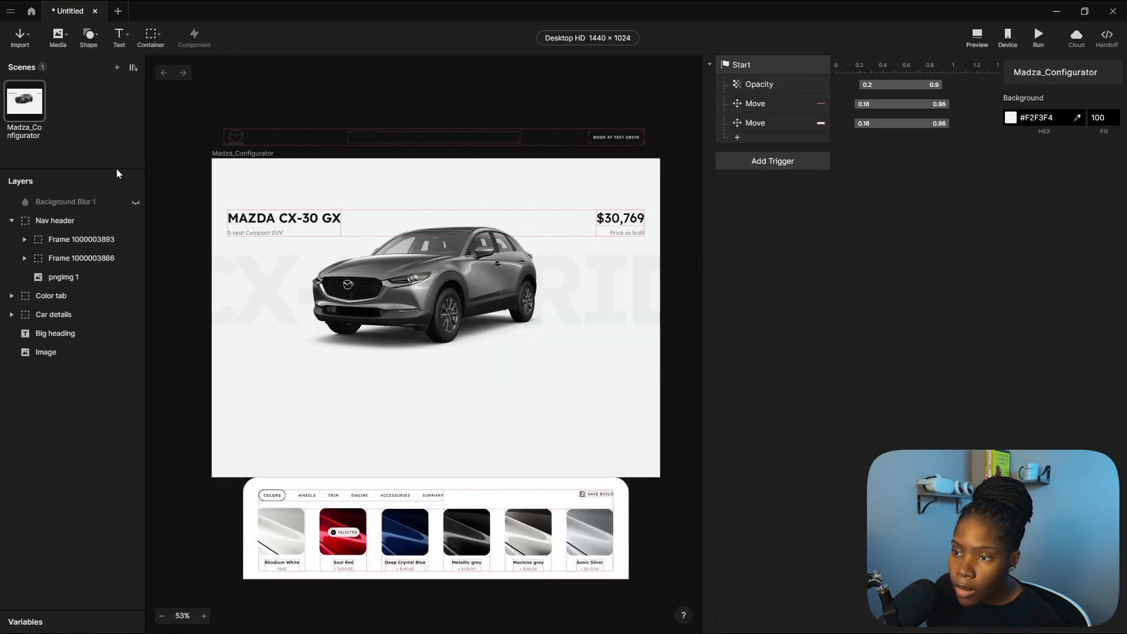
Set the Car details container's opacity to 0 and add an Opacity response under Start that brings it to 100.
{"action": "left_click", "coordinate": [265, 221]}
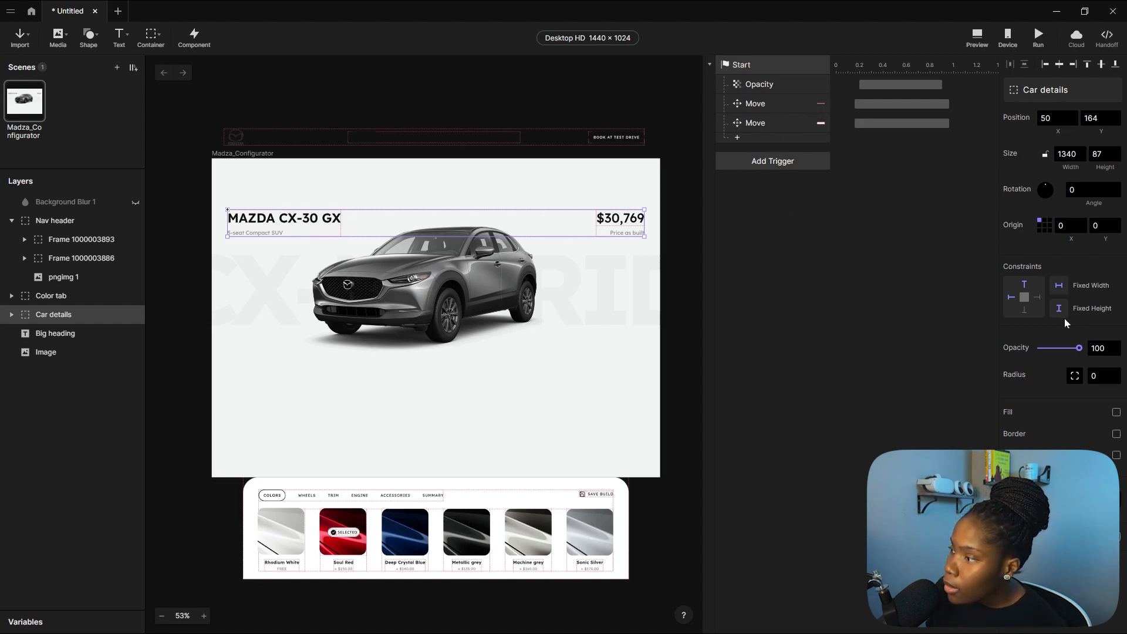
{"action": "left_click_drag", "start_coordinate": [1079, 348], "coordinate": [834, 387]}
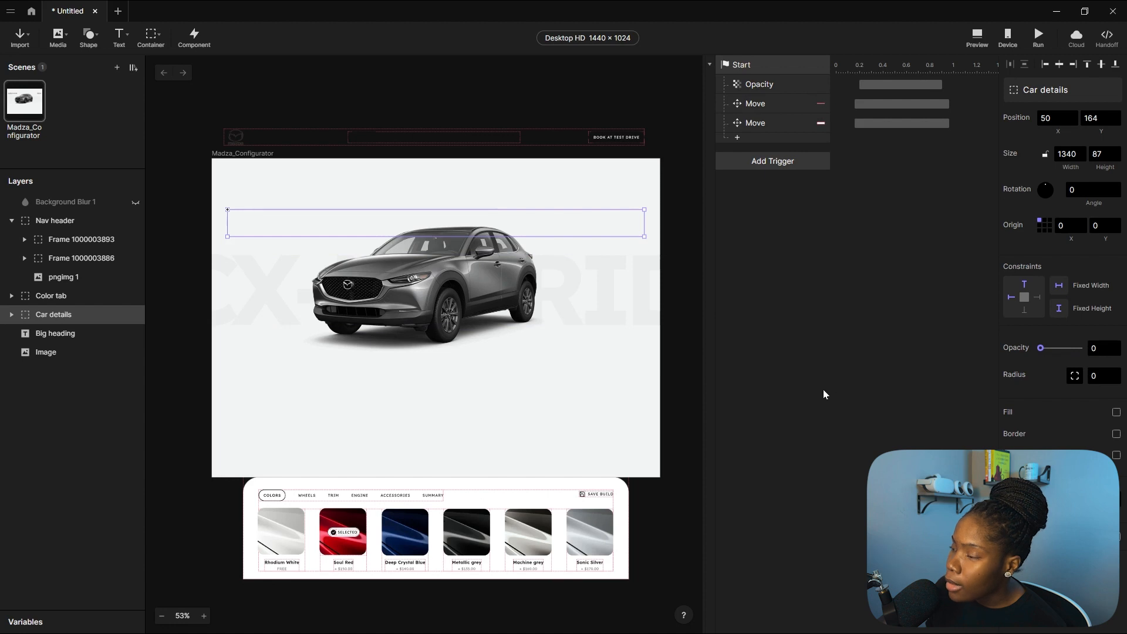
{"action": "left_click", "coordinate": [779, 140]}
{"action": "left_click", "coordinate": [758, 223]}
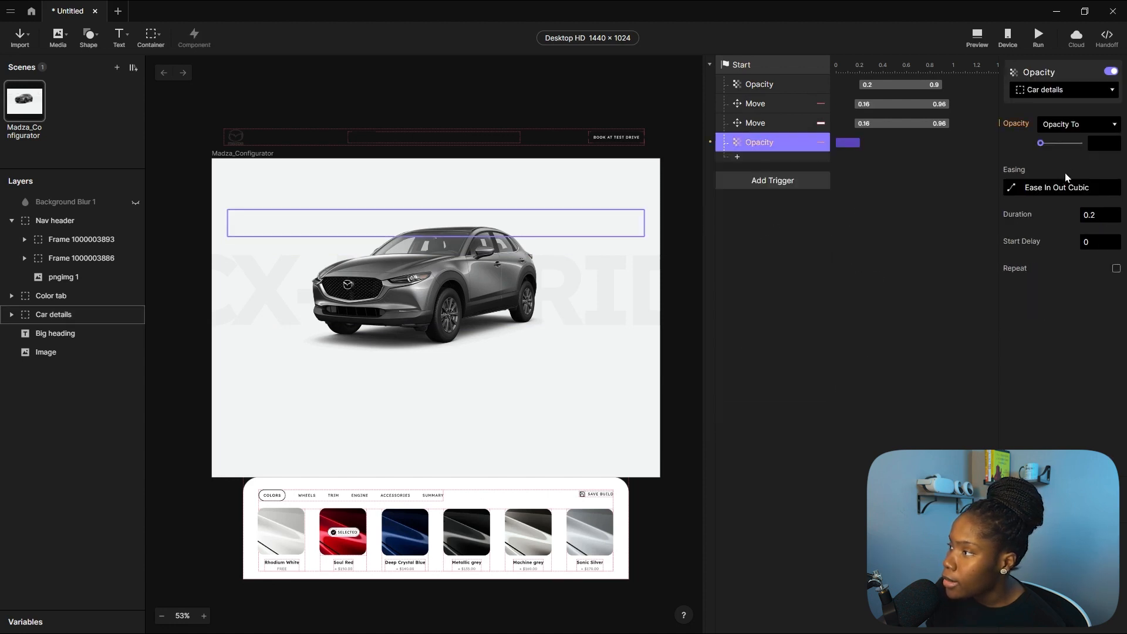
{"action": "left_click_drag", "start_coordinate": [1041, 143], "coordinate": [1066, 144]}
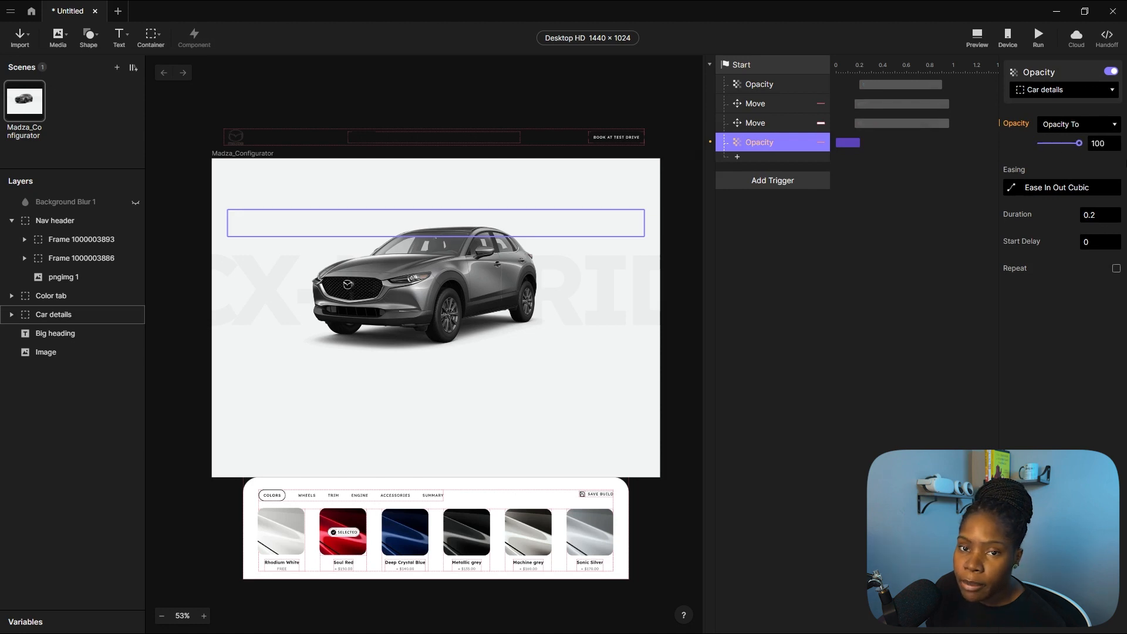
Apply the custom easing curve Ease Out / Quad_1_1 to the Car details container's Opacity response.
{"action": "left_click", "coordinate": [1009, 187]}
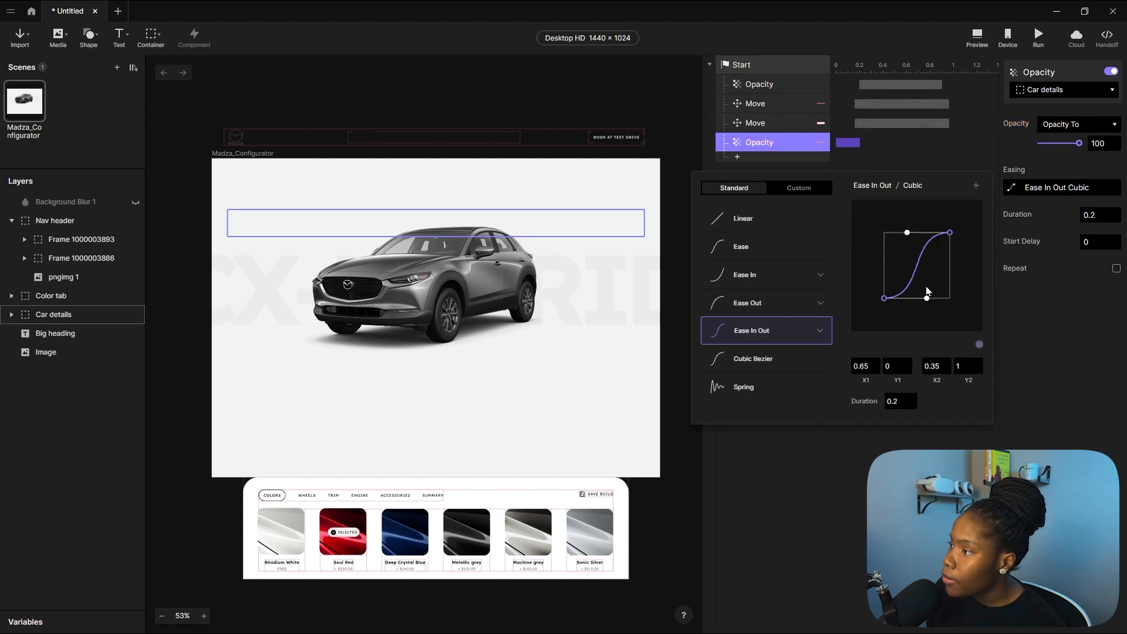
{"action": "left_click", "coordinate": [808, 189]}
{"action": "left_click", "coordinate": [747, 218]}
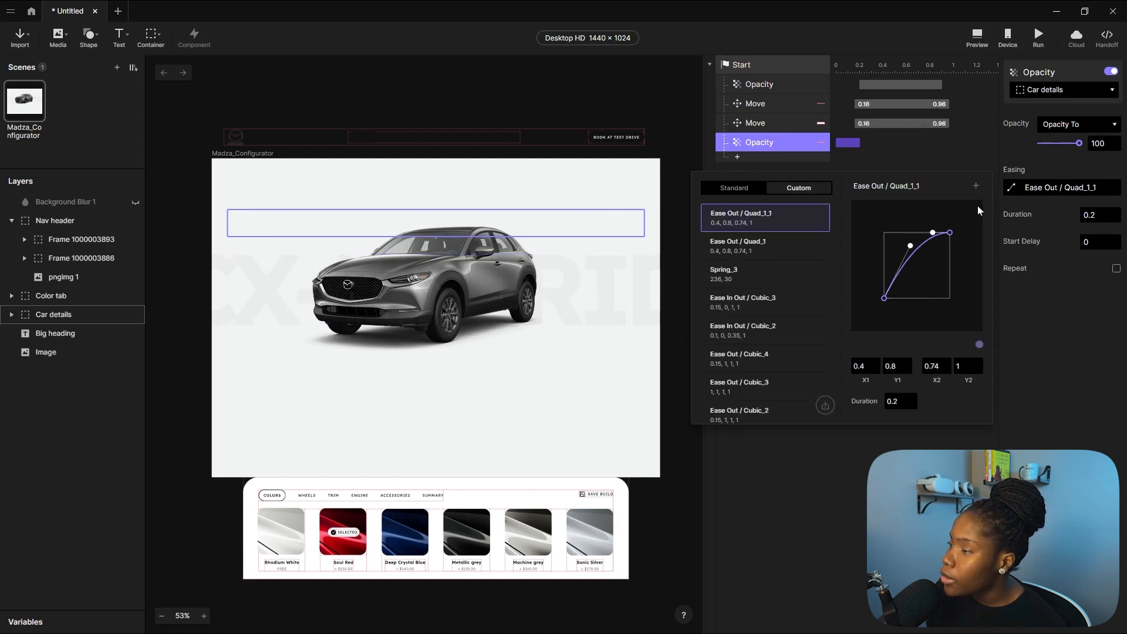
{"action": "left_click", "coordinate": [1061, 377]}
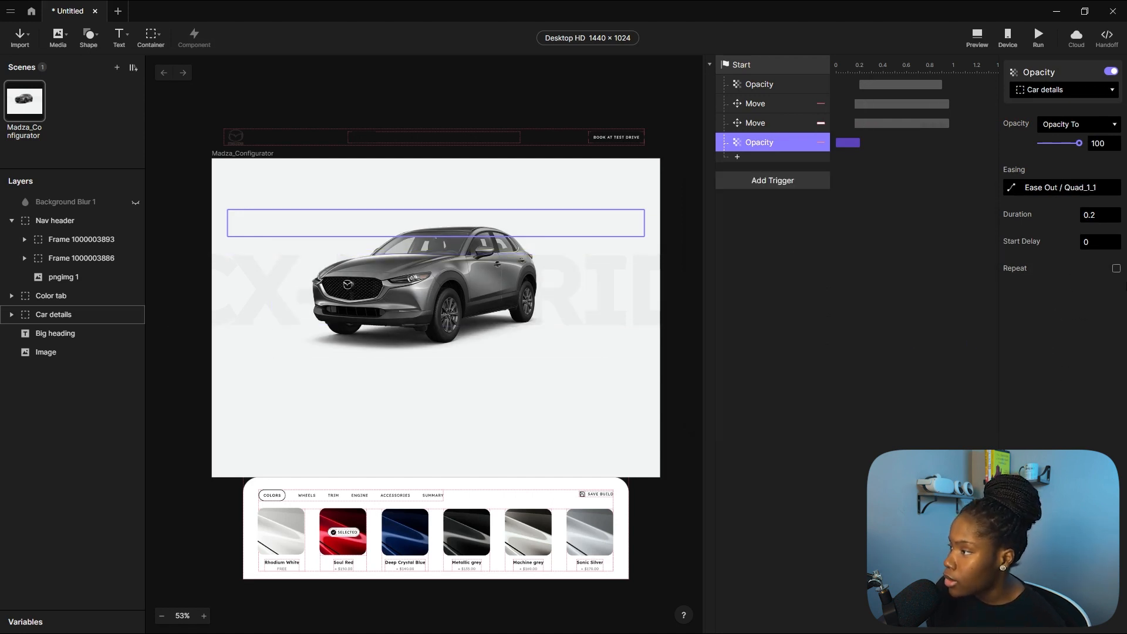
Set the Car details Opacity response's duration to 0.8 and shift its timing to a start delay of 0.28.
{"action": "left_click", "coordinate": [1095, 215]}
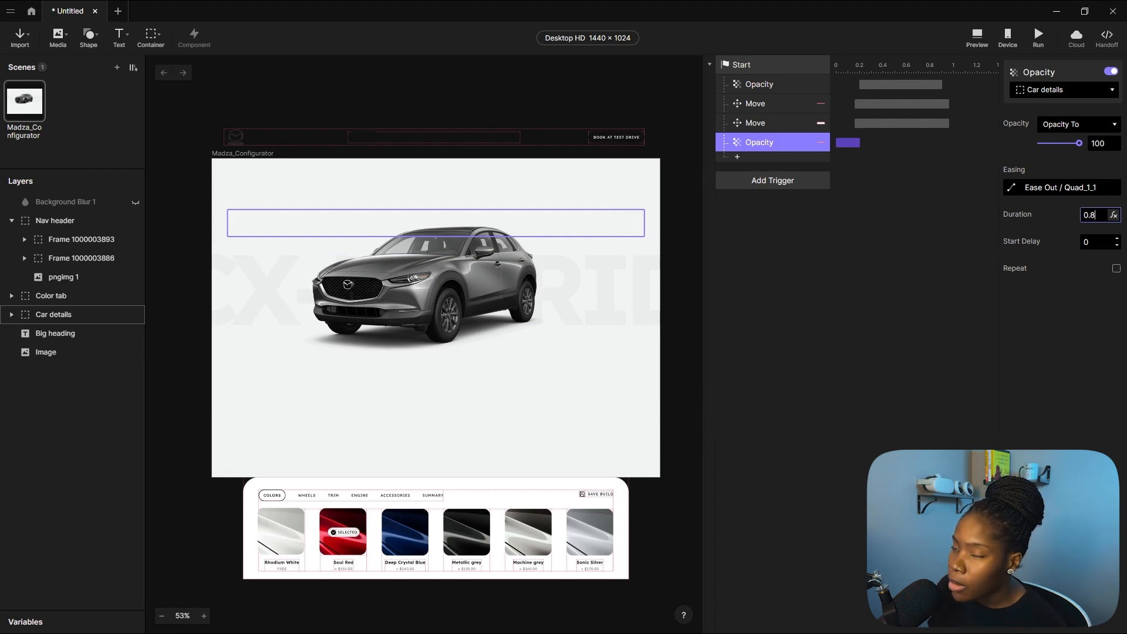
{"action": "left_click", "coordinate": [1090, 242]}
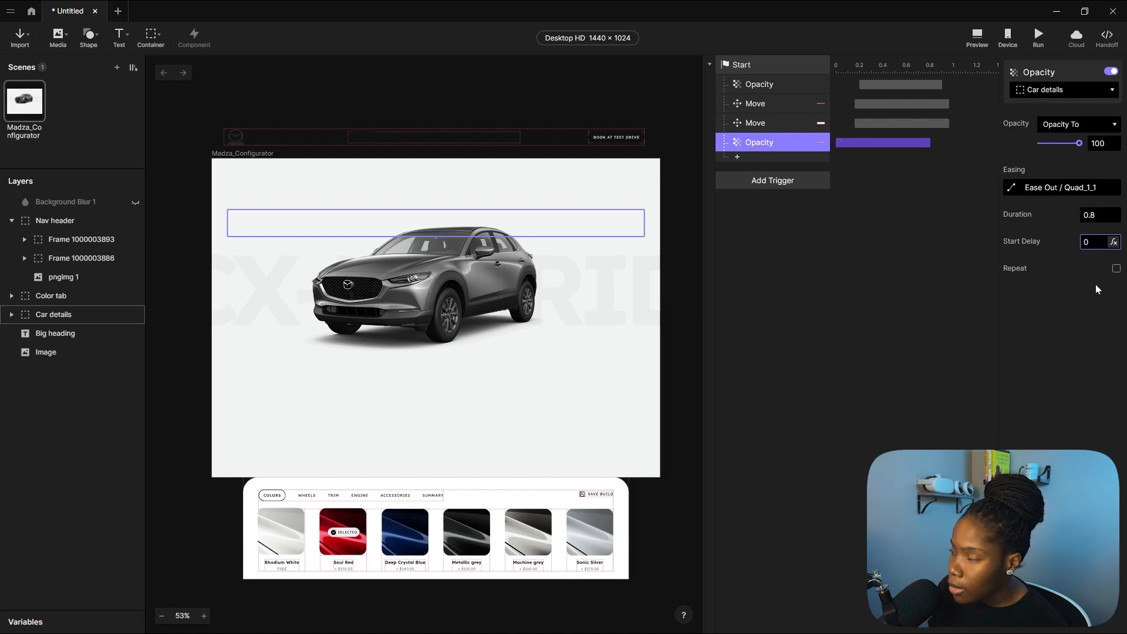
{"action": "type", "text": ".16"}
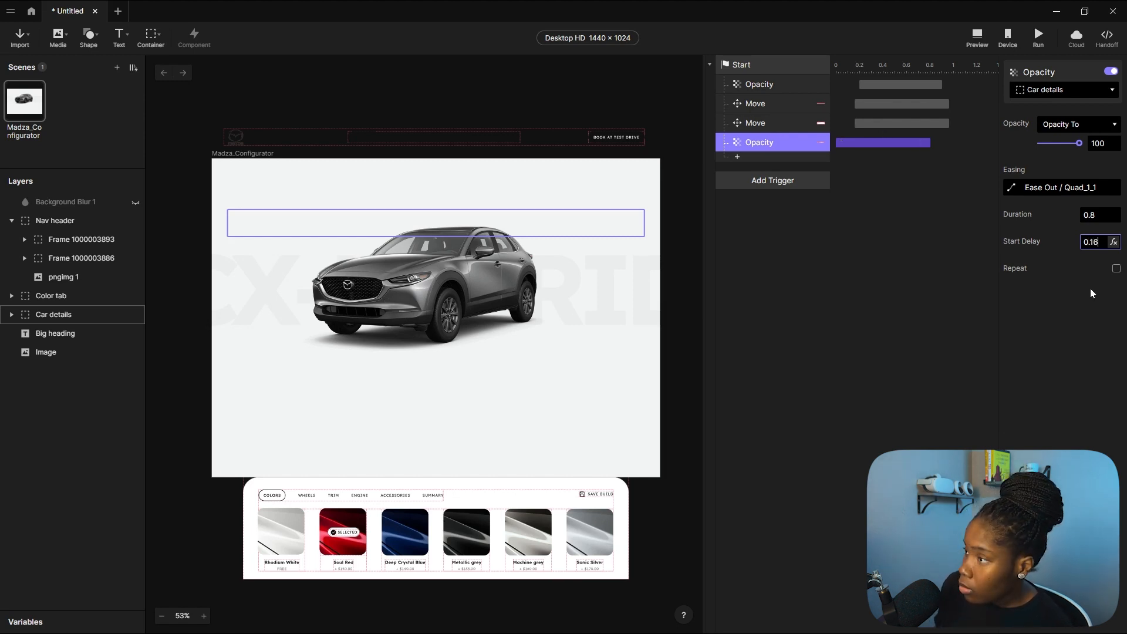
{"action": "key", "text": "Return"}
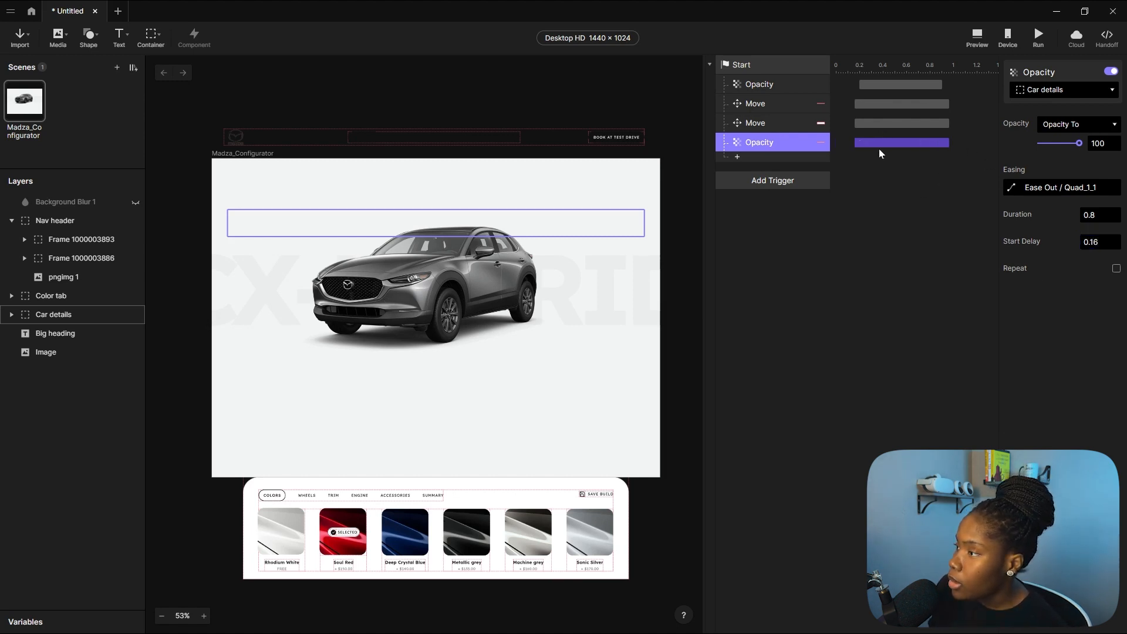
{"action": "left_click_drag", "start_coordinate": [881, 143], "coordinate": [894, 144]}
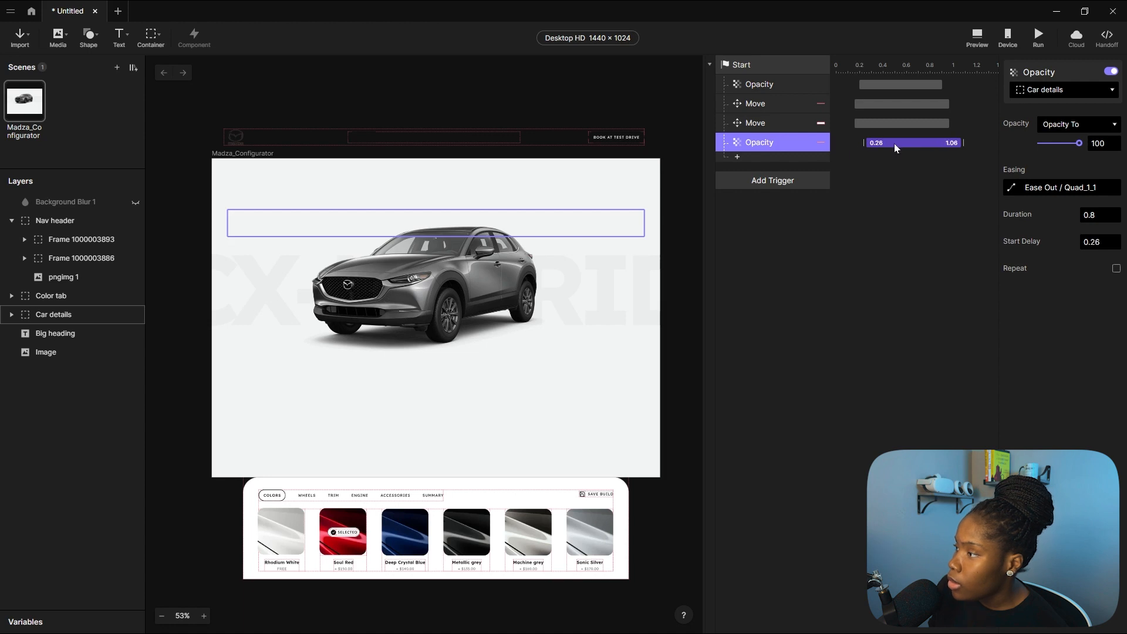
{"action": "left_click_drag", "start_coordinate": [890, 143], "coordinate": [893, 142]}
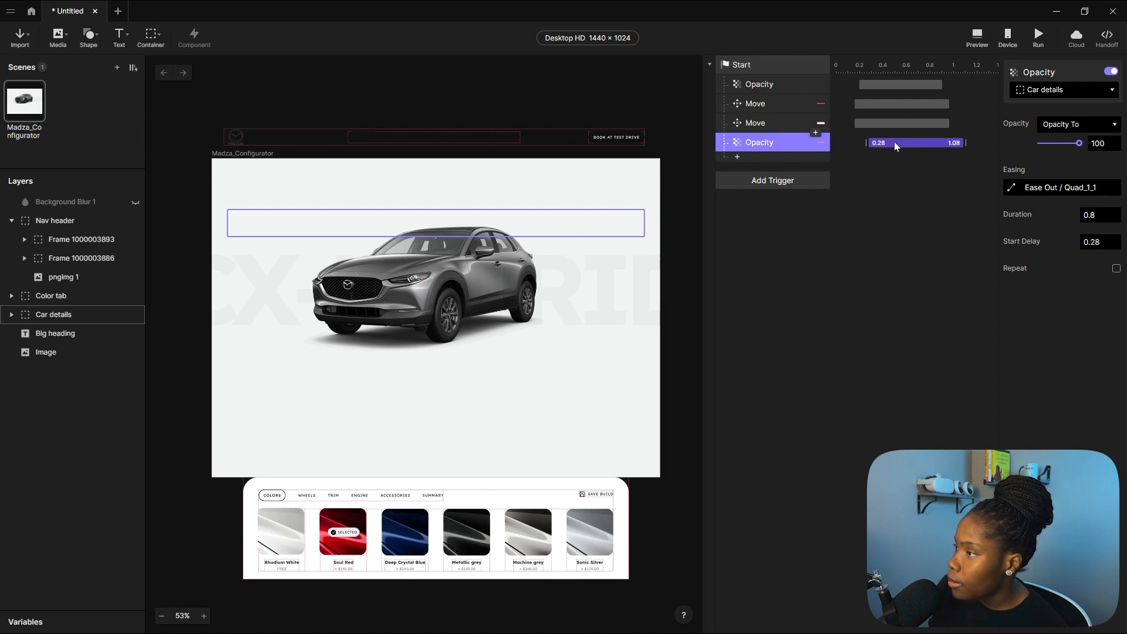
Preview the prototype, replay the start animations several times to check the car details fade-in, and return to the editor.
{"action": "left_click", "coordinate": [977, 40]}
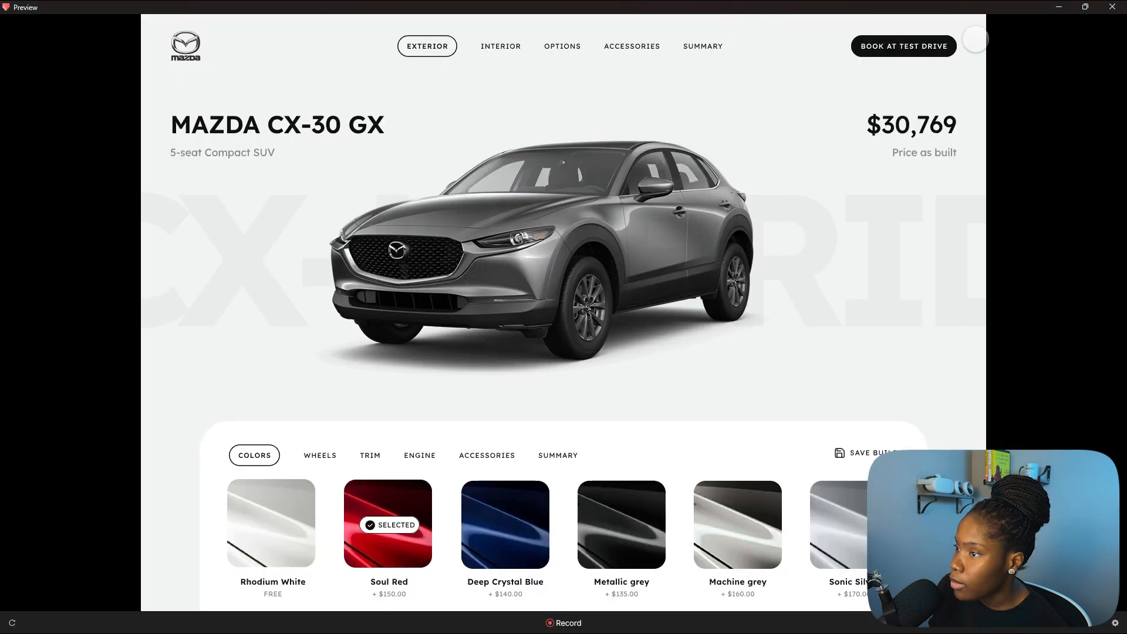
{"action": "left_click", "coordinate": [12, 622]}
{"action": "left_click", "coordinate": [13, 624]}
{"action": "left_click", "coordinate": [15, 625]}
{"action": "left_click", "coordinate": [16, 626]}
{"action": "left_click", "coordinate": [15, 625]}
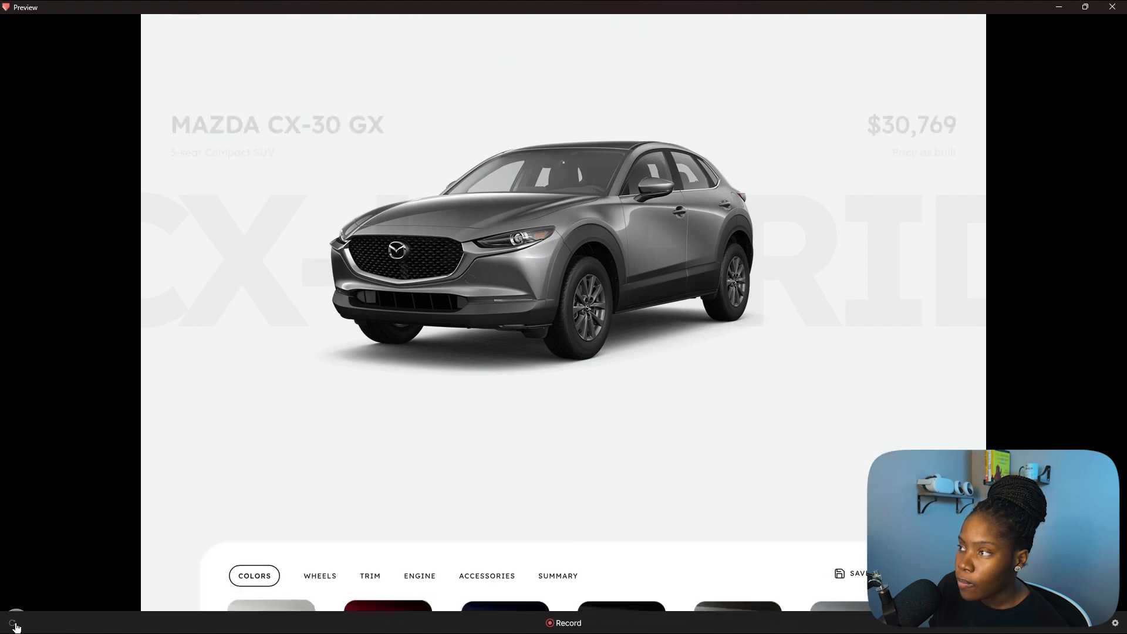
{"action": "left_click", "coordinate": [1059, 7]}
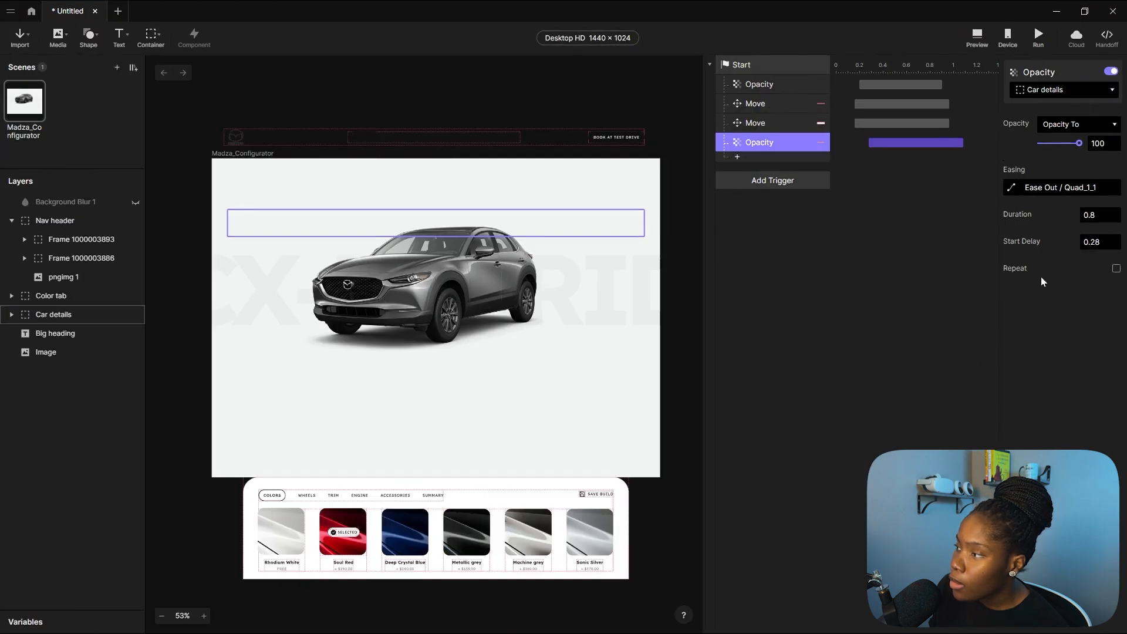
Set the Car details Opacity response's start delay to 0.38 and preview the fade-in again.
{"action": "left_click", "coordinate": [1117, 238]}
{"action": "left_click", "coordinate": [1116, 238]}
{"action": "left_click", "coordinate": [1116, 246]}
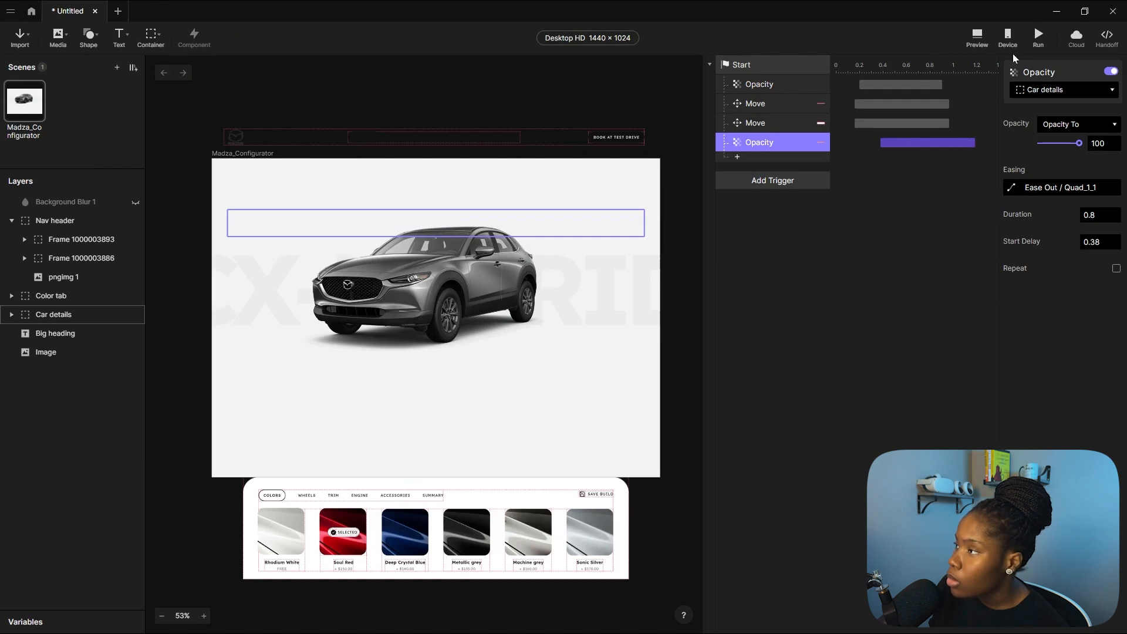
{"action": "left_click", "coordinate": [977, 36]}
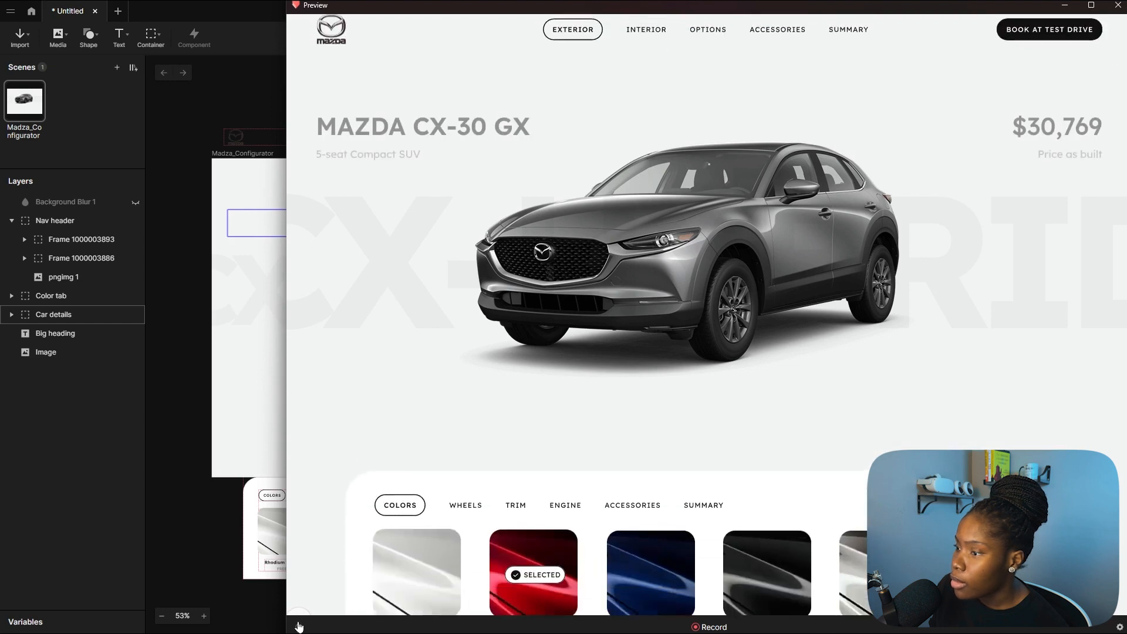
{"action": "left_click", "coordinate": [1064, 5]}
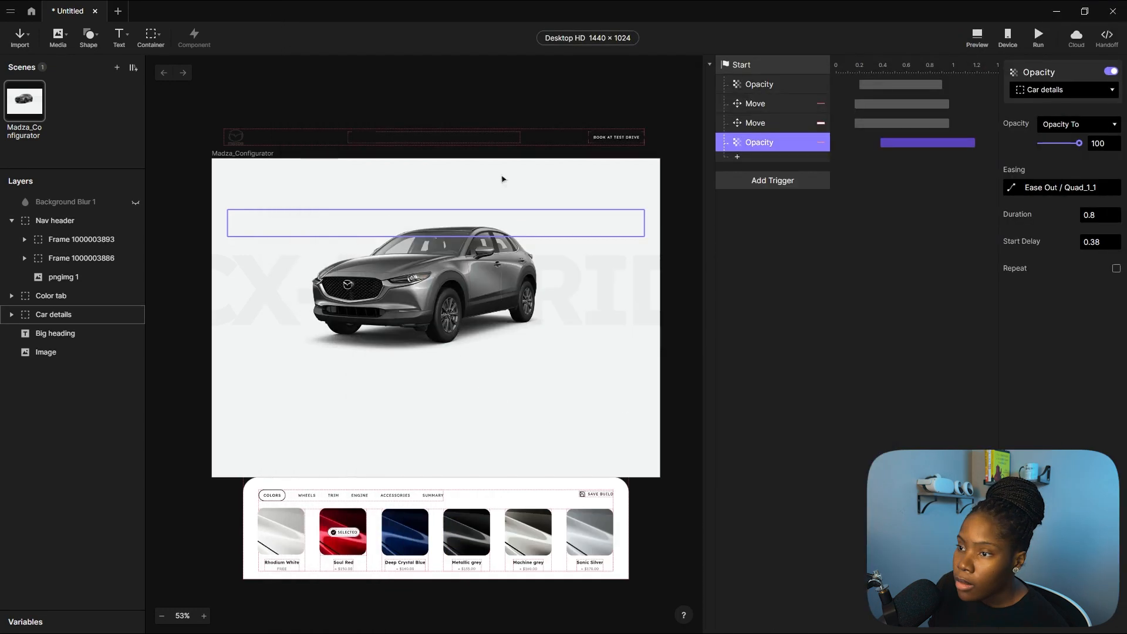
{"action": "left_click", "coordinate": [53, 334]}
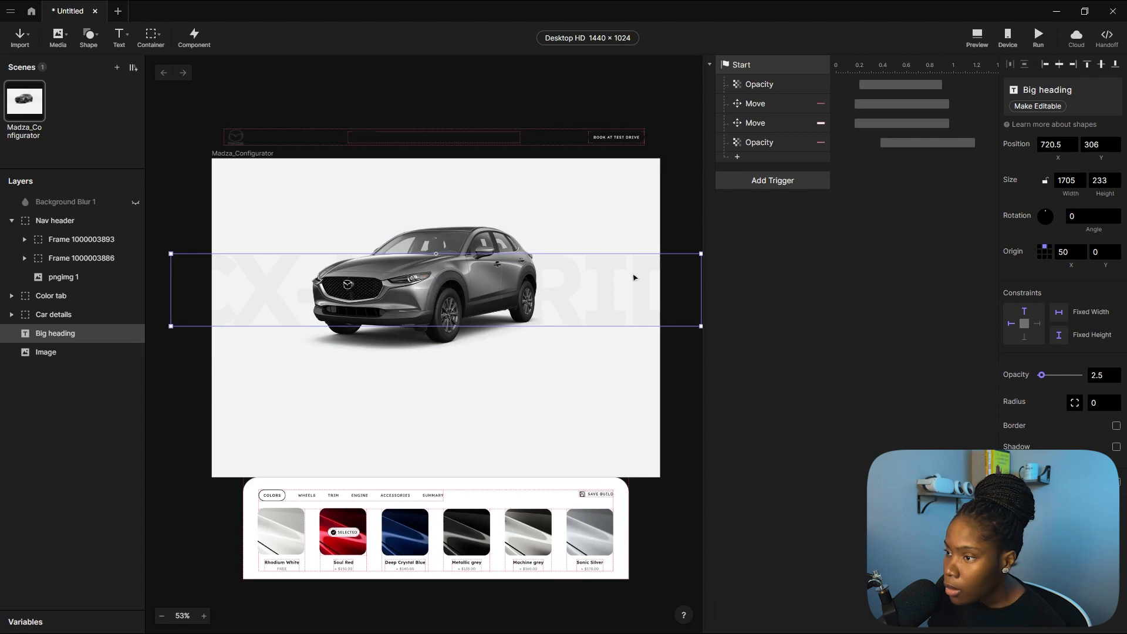
{"action": "scroll", "coordinate": [416, 283], "scroll_direction": "down", "scroll_amount": 3, "text": "ctrl"}
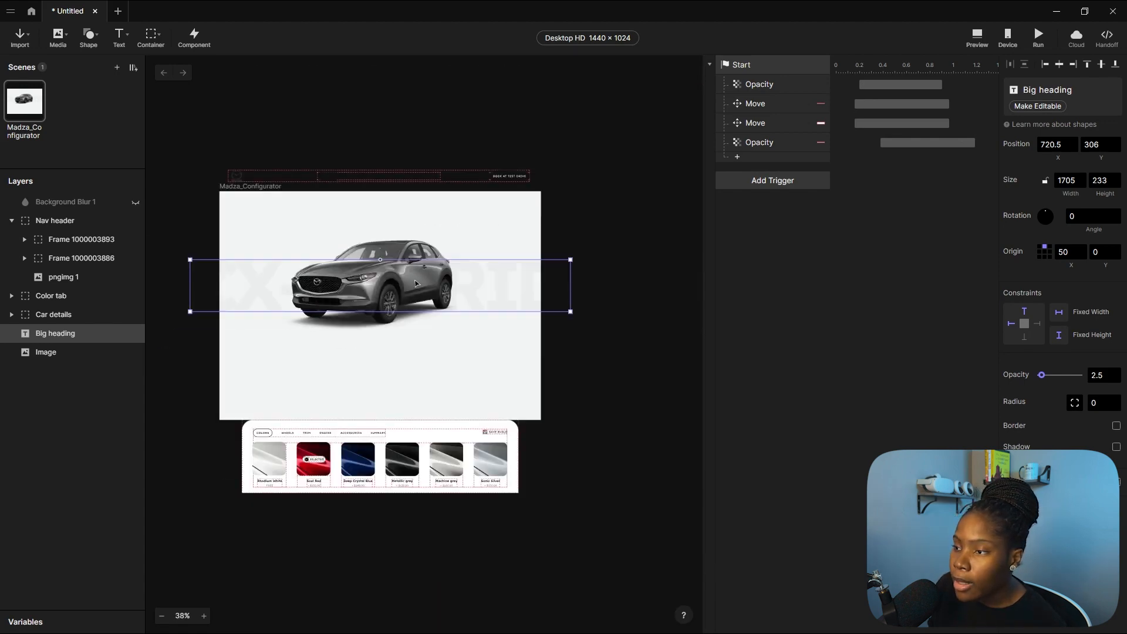
{"action": "scroll", "coordinate": [232, 282], "scroll_direction": "up", "scroll_amount": 3, "text": "ctrl"}
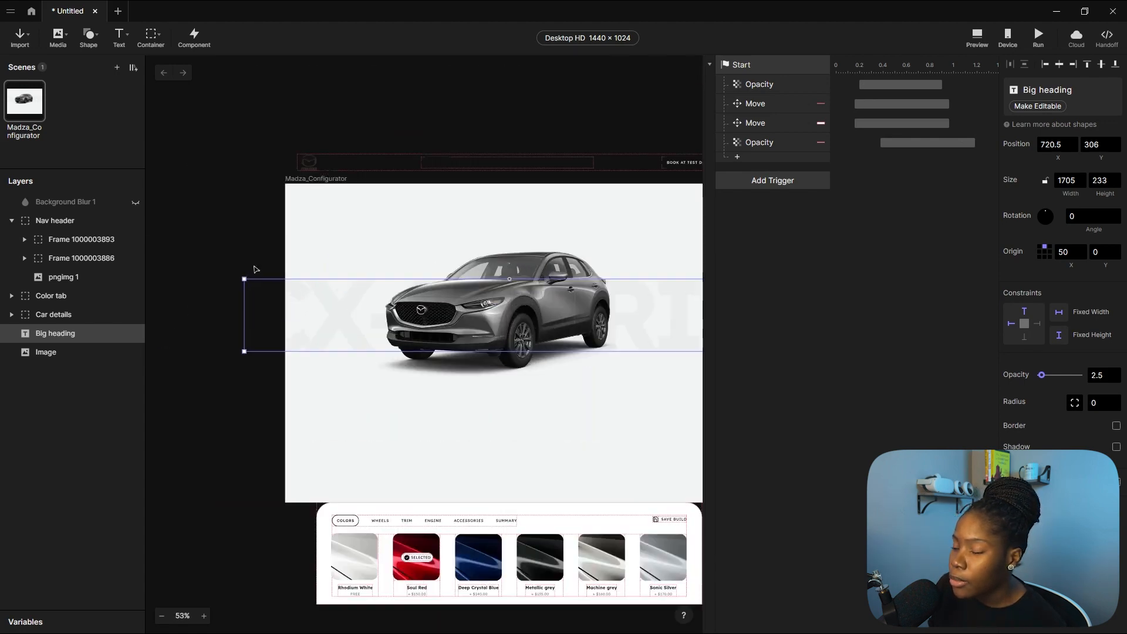
{"action": "scroll", "coordinate": [285, 301], "scroll_direction": "down", "scroll_amount": 3, "text": "ctrl"}
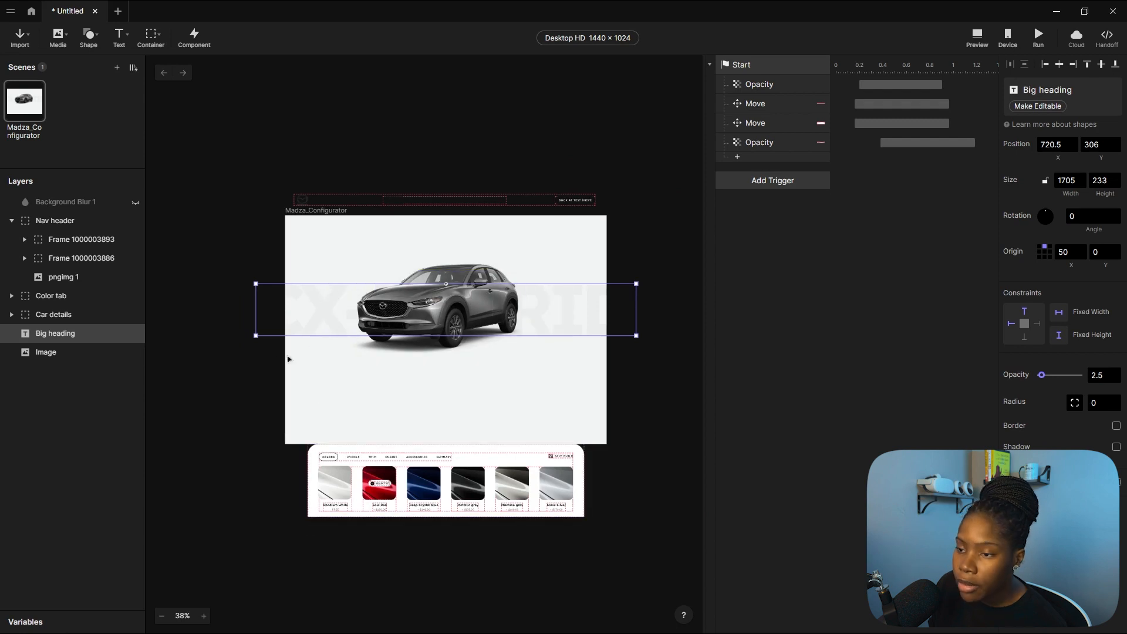
{"action": "scroll", "coordinate": [274, 357], "scroll_direction": "up", "scroll_amount": 3, "text": "ctrl"}
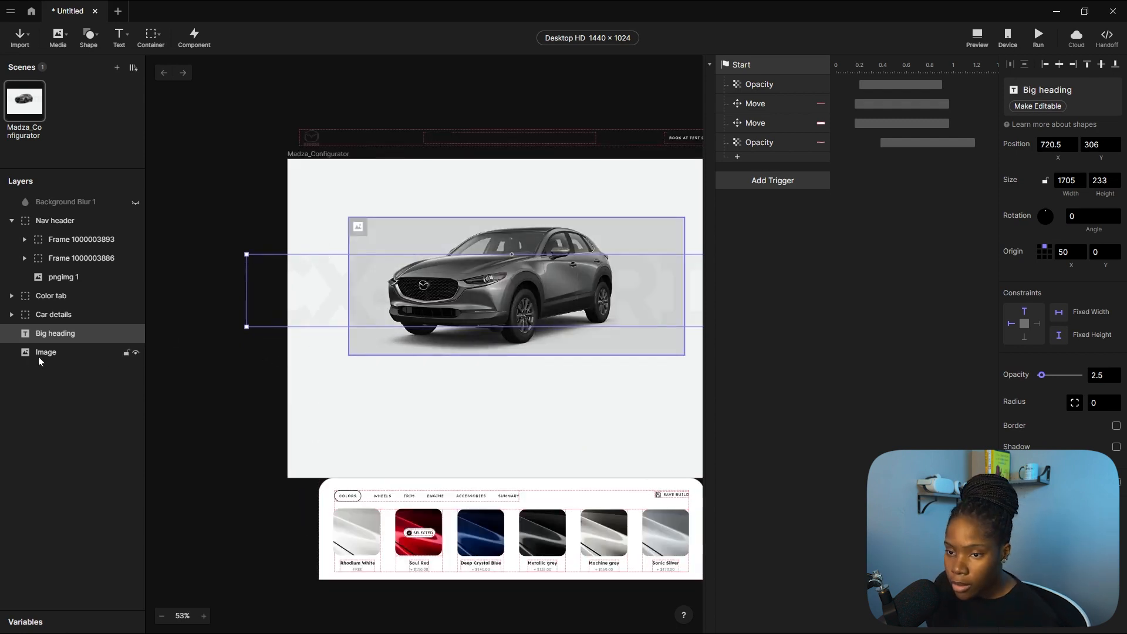
{"action": "right_click", "coordinate": [51, 332]}
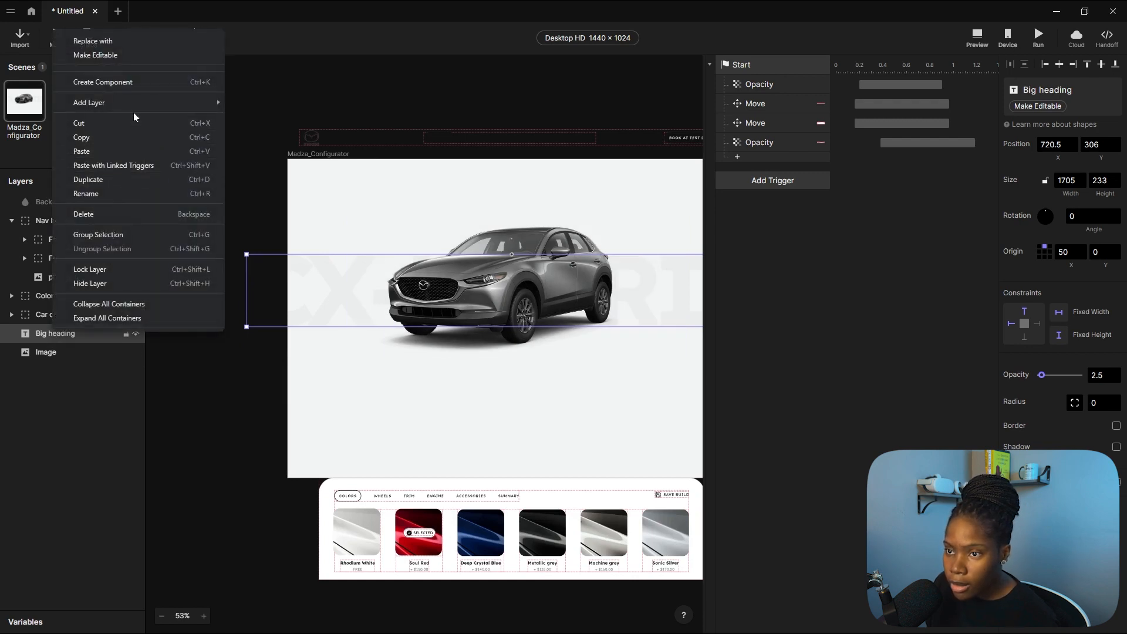
{"action": "left_click", "coordinate": [104, 236]}
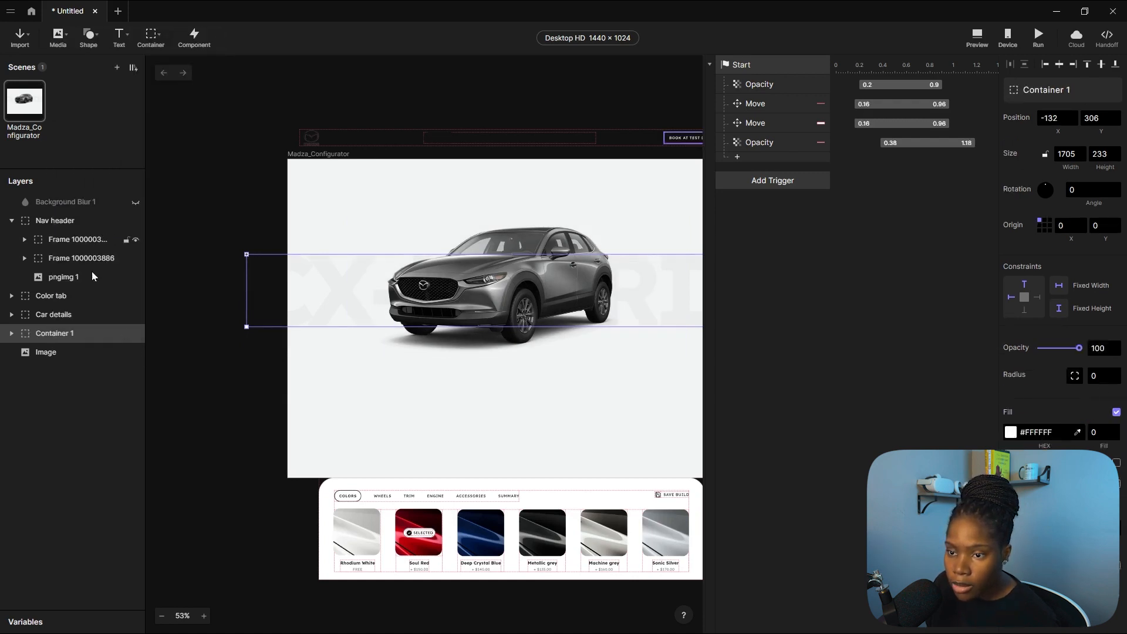
{"action": "key", "text": "ctrl+z"}
Group the Big heading text layer into its own container and rename the container "bg heading".
{"action": "right_click", "coordinate": [69, 333]}
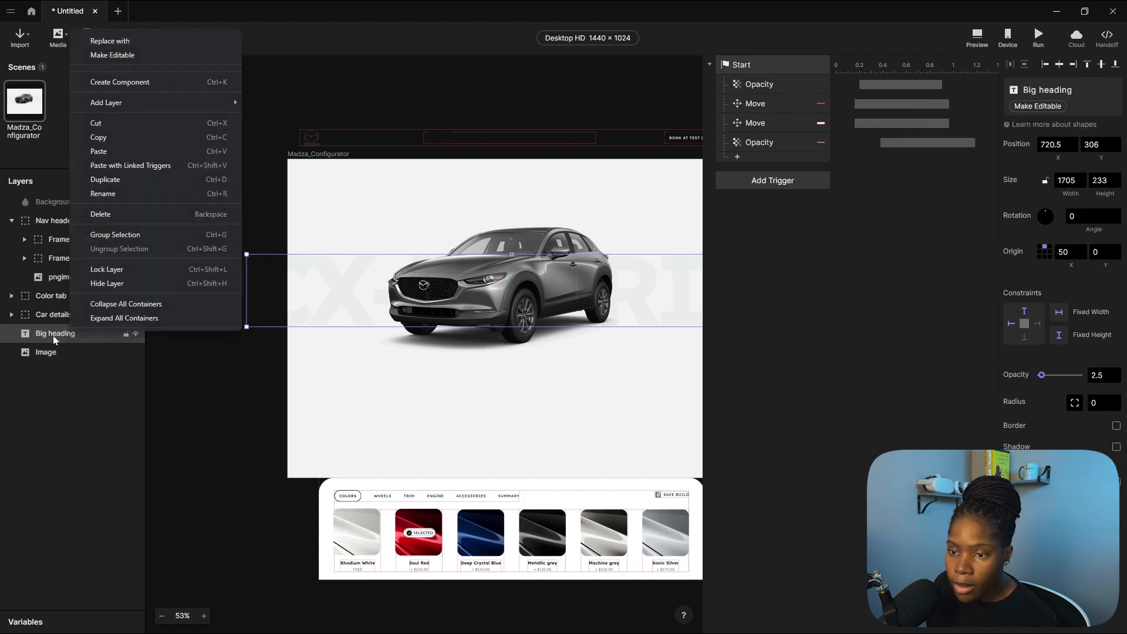
{"action": "left_click", "coordinate": [129, 236]}
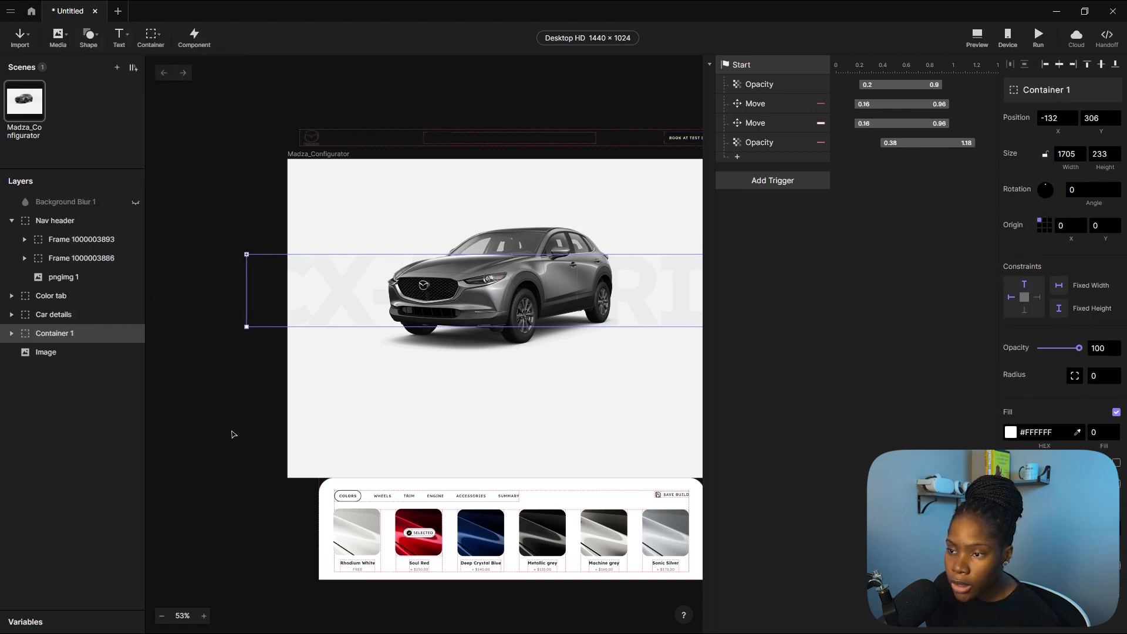
{"action": "double_click", "coordinate": [66, 333]}
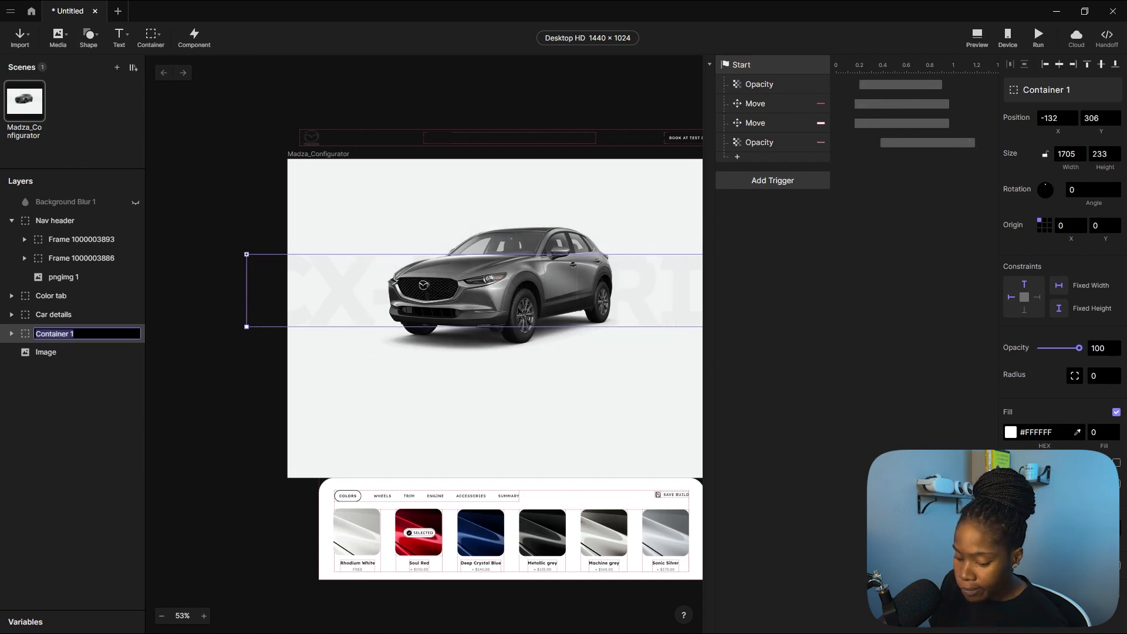
{"action": "type", "text": "bg heading"}
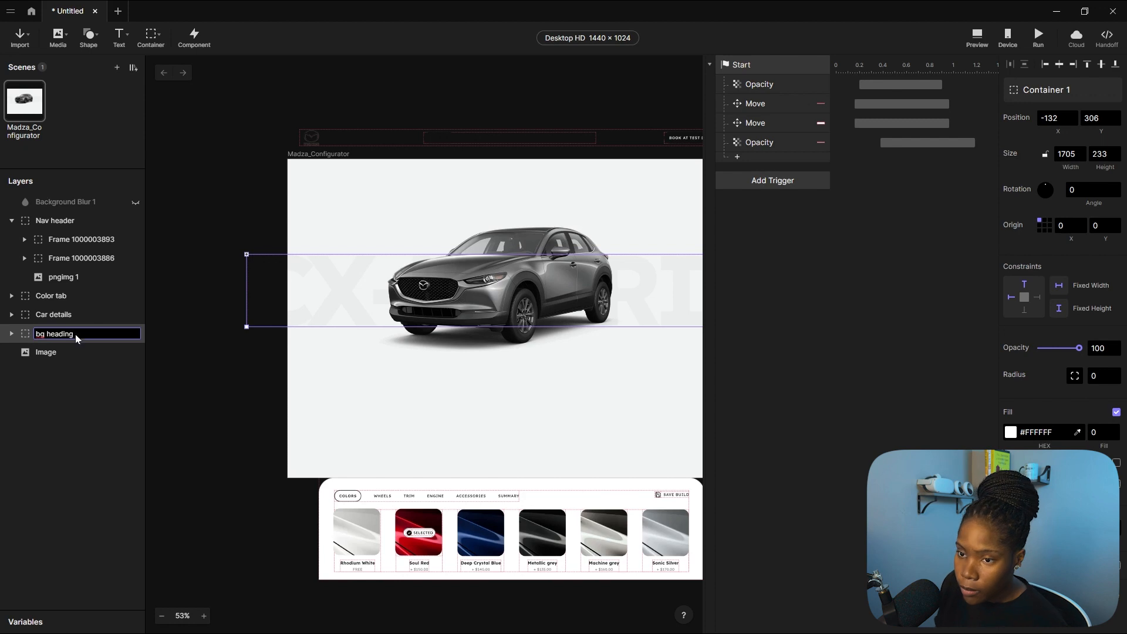
{"action": "key", "text": "Return"}
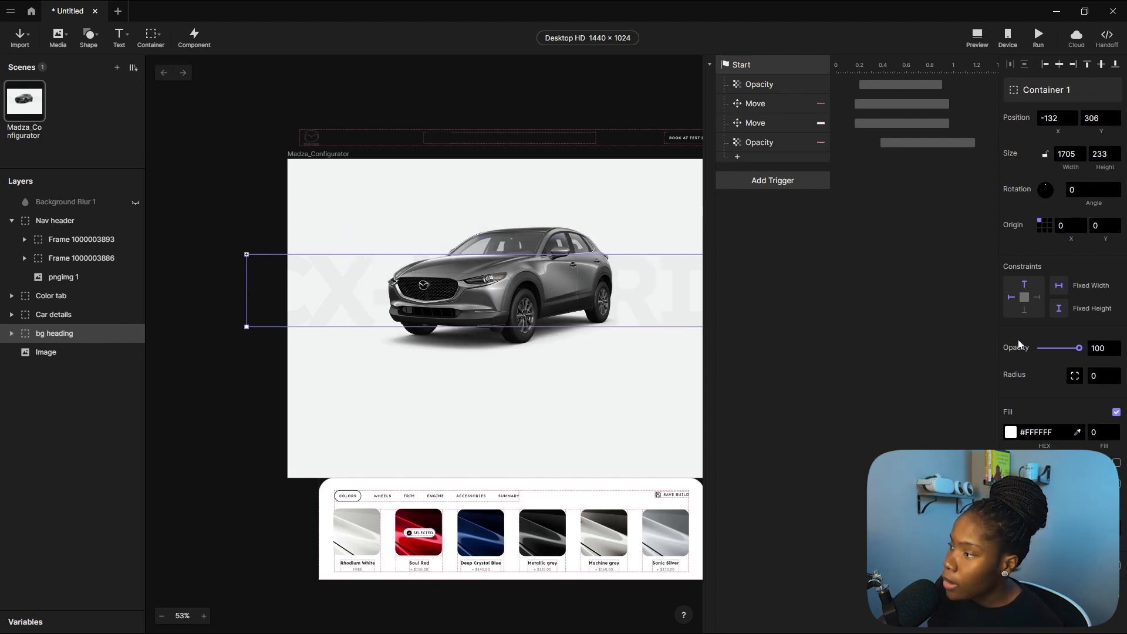
Shift the Big heading text inside the bg heading container down to Y position 233, directly below the container's bounds.
{"action": "left_click", "coordinate": [12, 333]}
{"action": "left_click", "coordinate": [13, 333]}
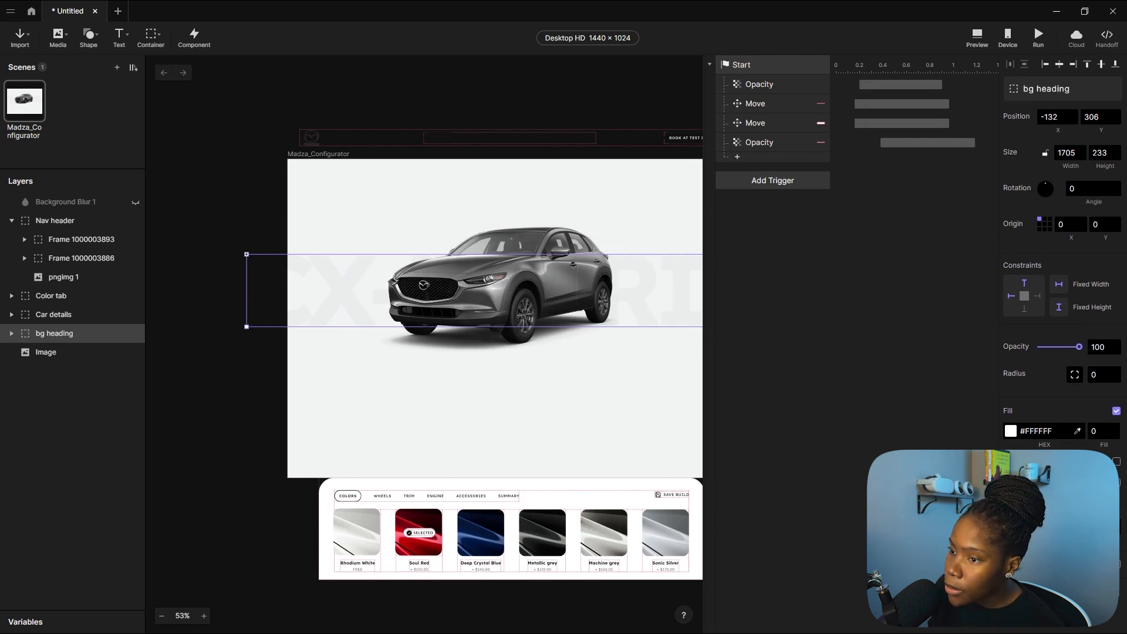
{"action": "left_click", "coordinate": [11, 333]}
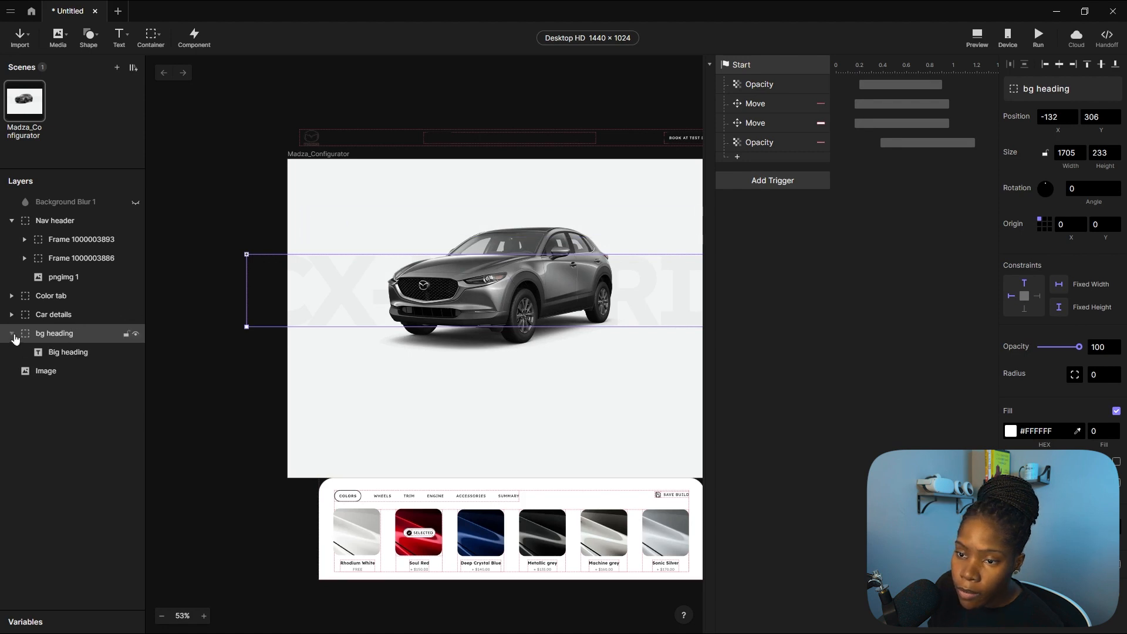
{"action": "left_click", "coordinate": [61, 352]}
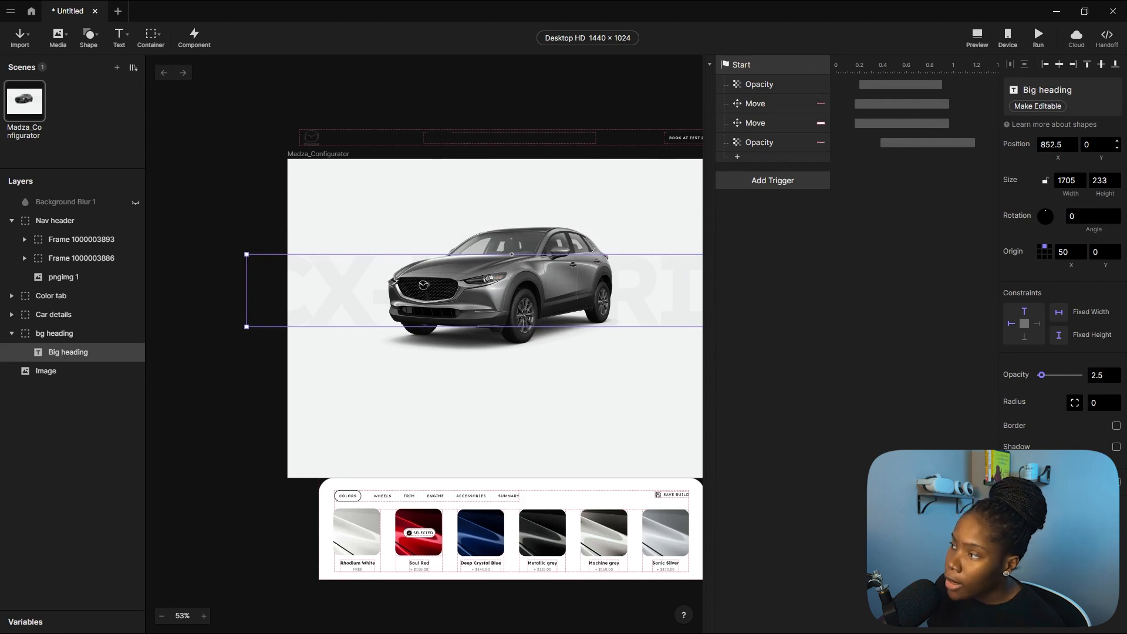
{"action": "left_click_drag", "start_coordinate": [324, 289], "coordinate": [329, 364]}
{"action": "left_click", "coordinate": [329, 364]}
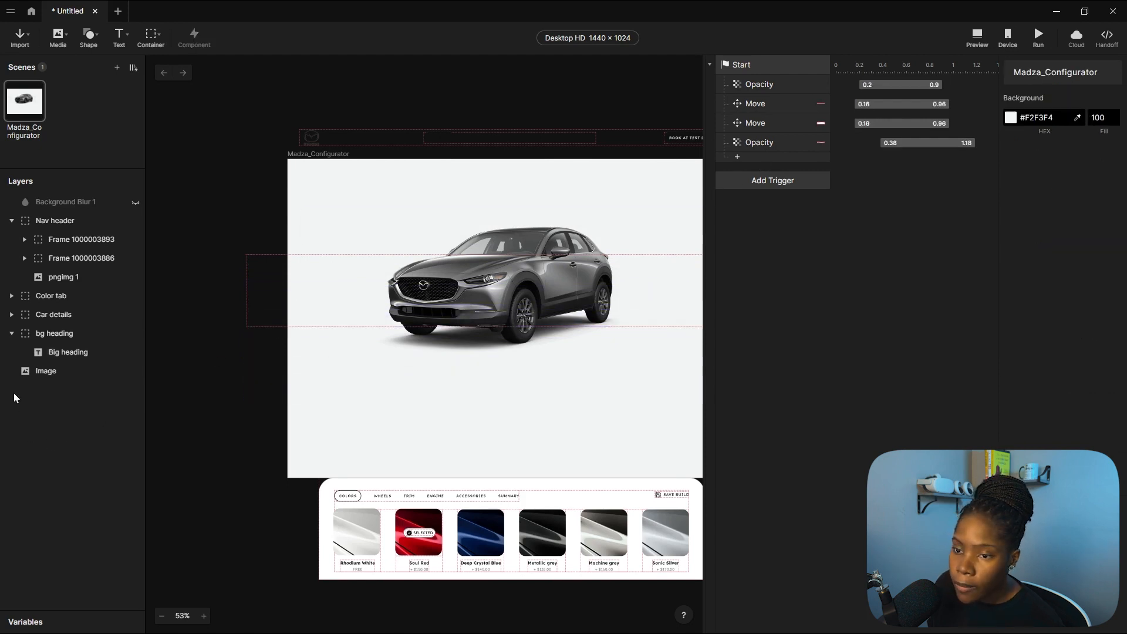
Add a Move response for the Big heading text under Start that moves it to Y position 0.
{"action": "left_click", "coordinate": [57, 352]}
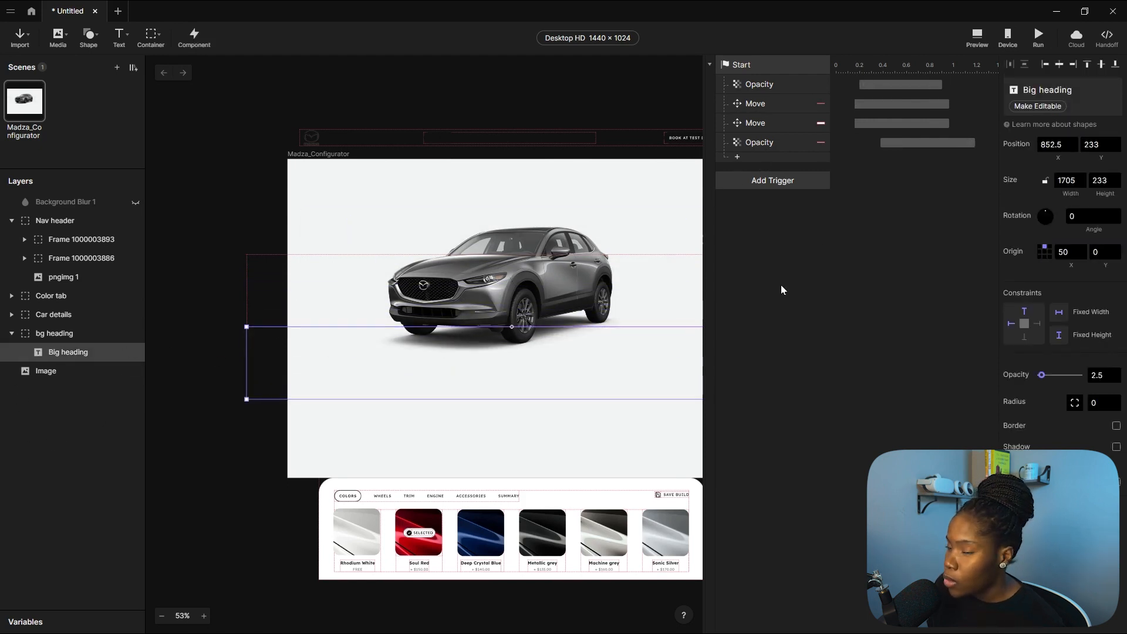
{"action": "left_click", "coordinate": [739, 157]}
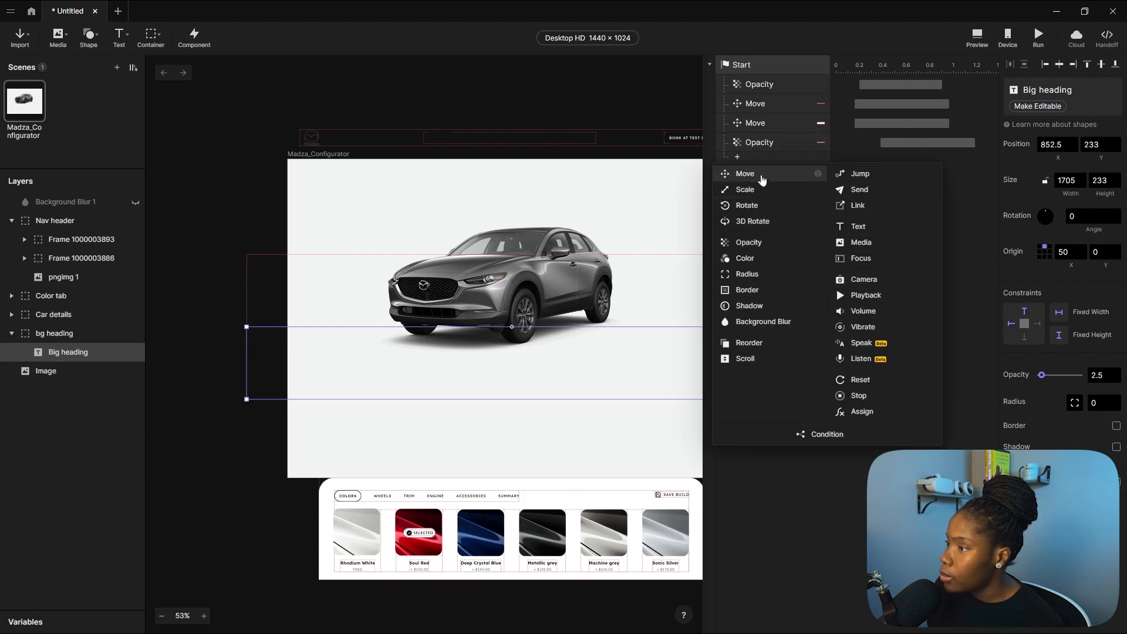
{"action": "left_click", "coordinate": [762, 176]}
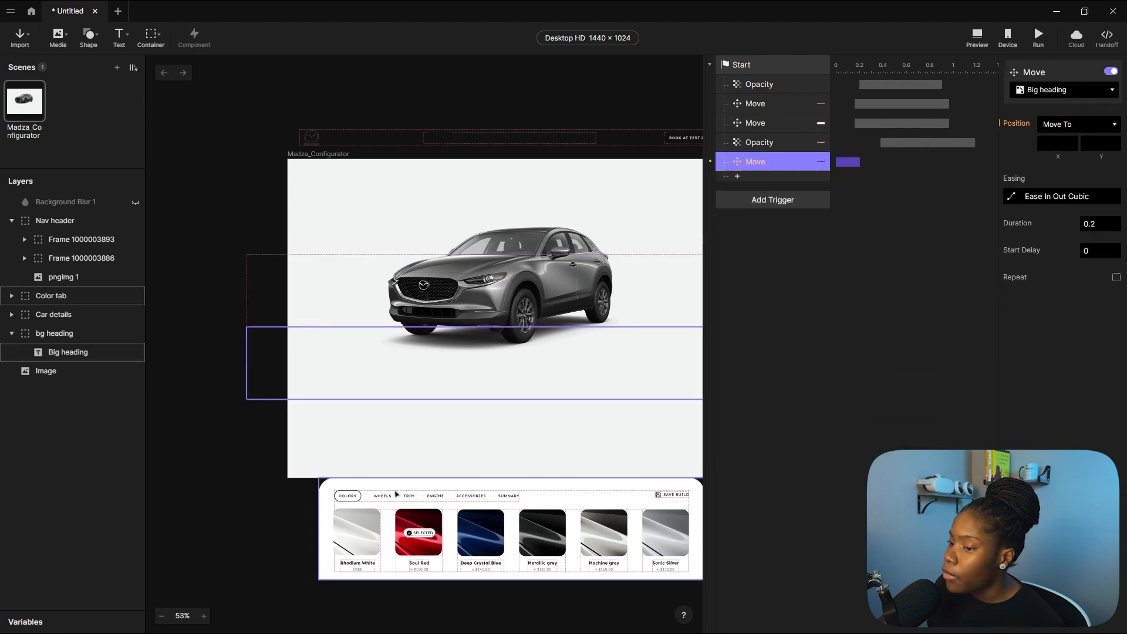
{"action": "left_click", "coordinate": [1099, 143]}
{"action": "type", "text": "0"}
{"action": "key", "text": "Return"}
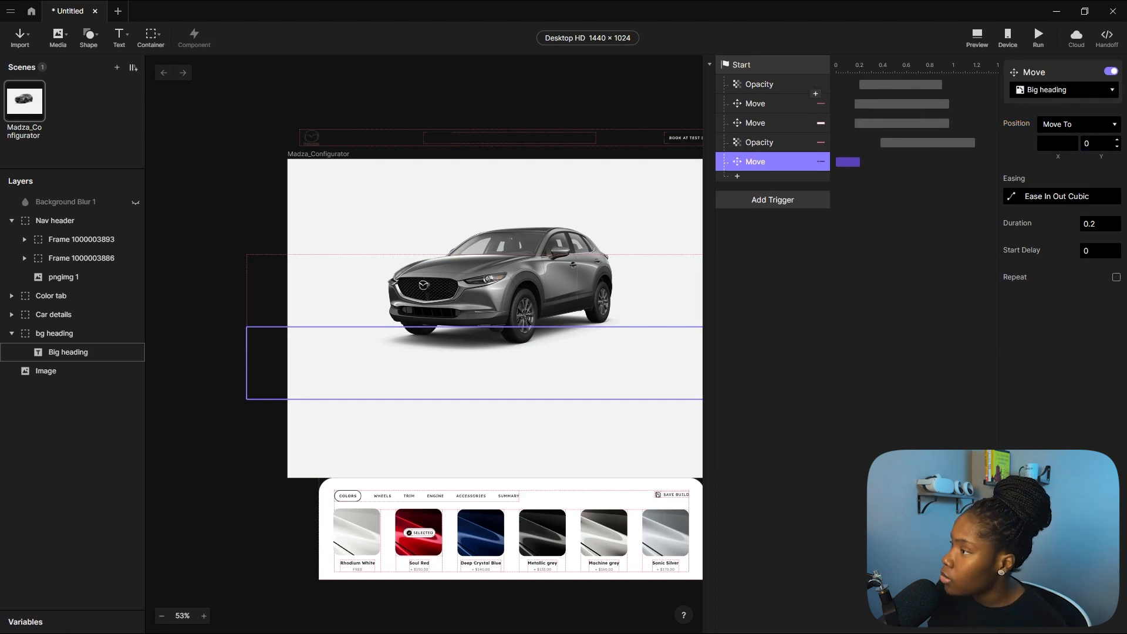
Give the Big heading Move response the custom easing Ease Out / Quad_1_1, a duration of 0.8 and a start delay of 0.5.
{"action": "left_click", "coordinate": [1013, 195]}
{"action": "left_click", "coordinate": [812, 198]}
{"action": "left_click", "coordinate": [771, 233]}
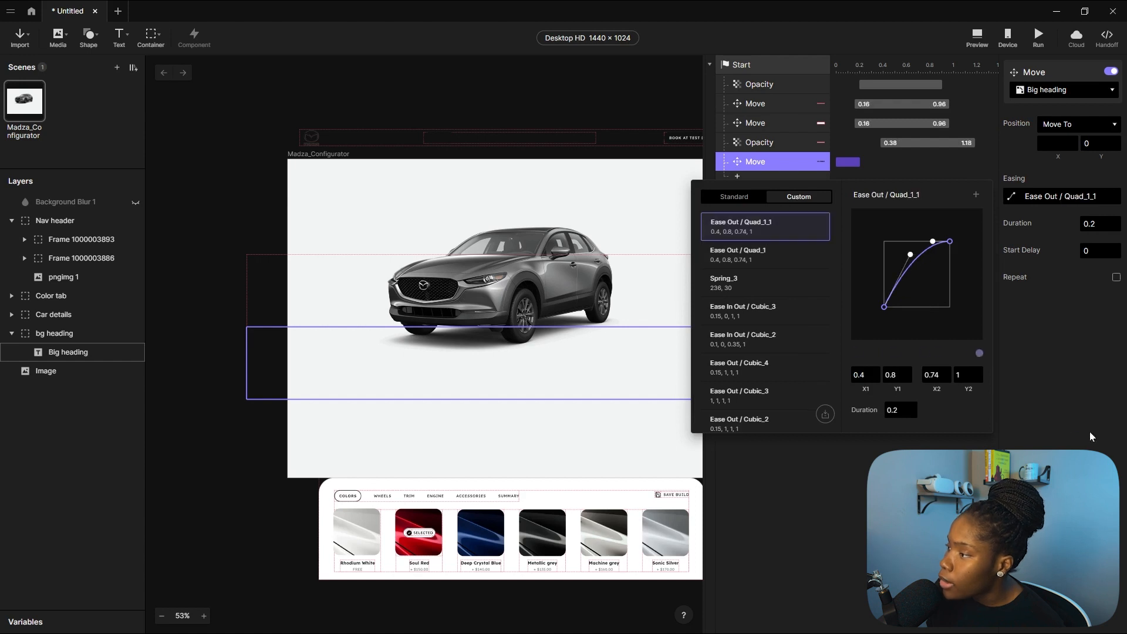
{"action": "left_click", "coordinate": [1101, 417]}
{"action": "left_click", "coordinate": [1095, 224]}
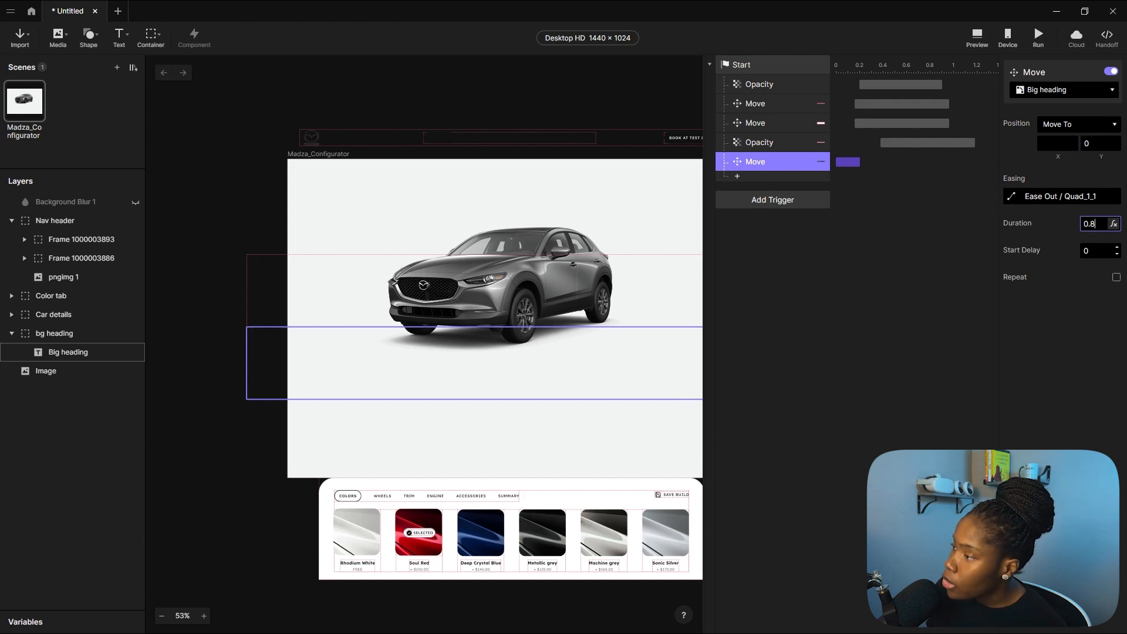
{"action": "left_click", "coordinate": [1089, 250]}
{"action": "left_click_drag", "start_coordinate": [883, 163], "coordinate": [939, 171]}
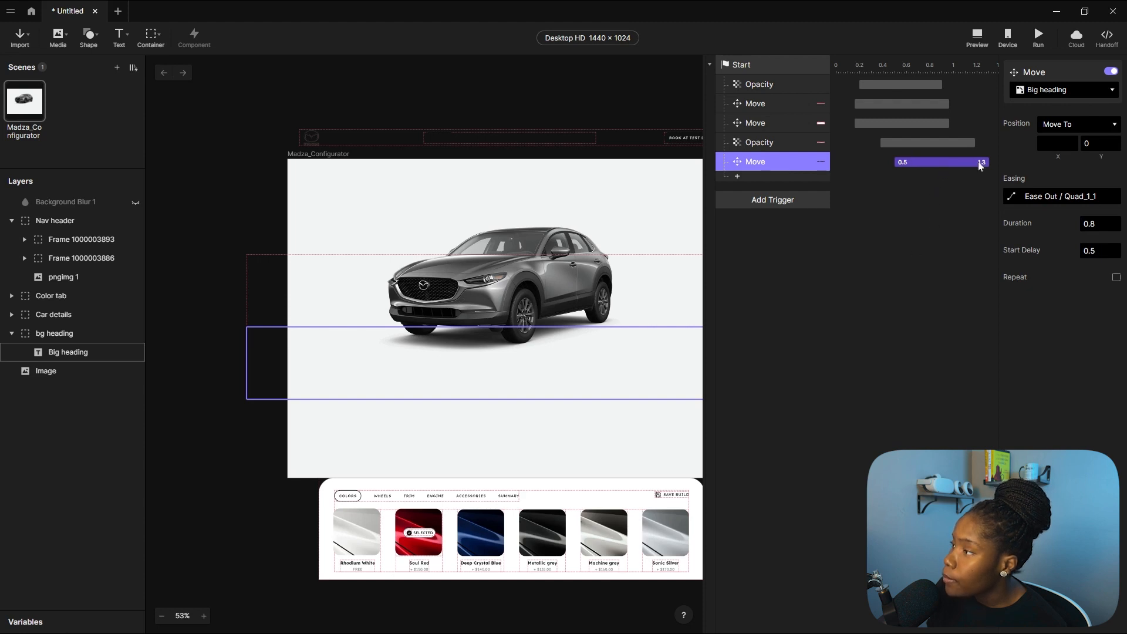
Preview the start animation in a maximized window and replay it to check the heading against the car image.
{"action": "left_click", "coordinate": [975, 38]}
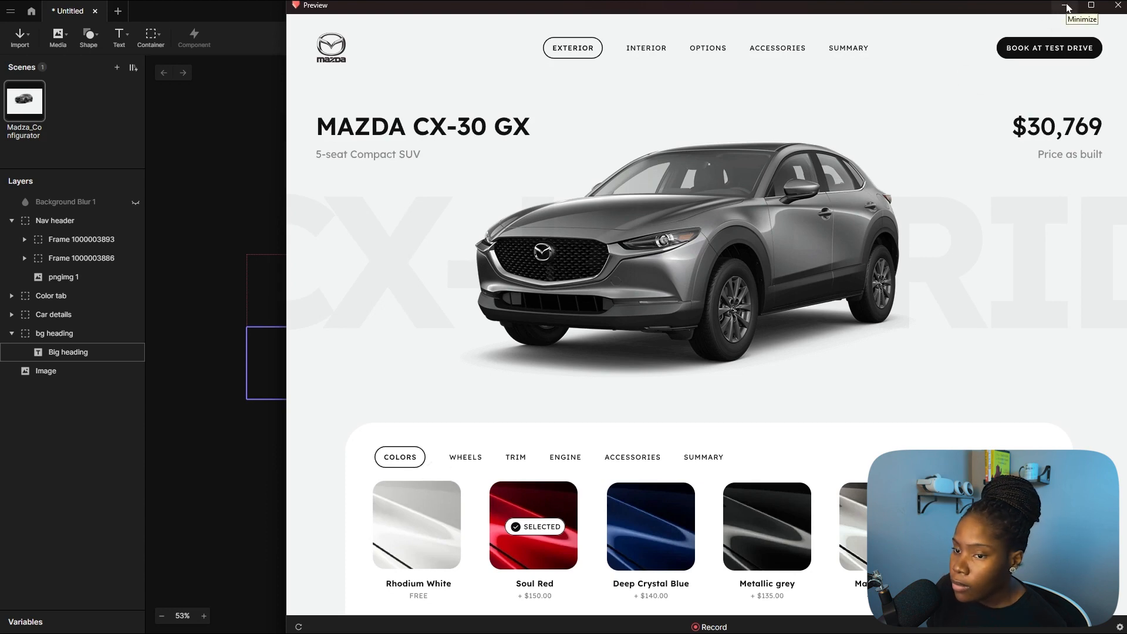
{"action": "left_click", "coordinate": [1091, 6]}
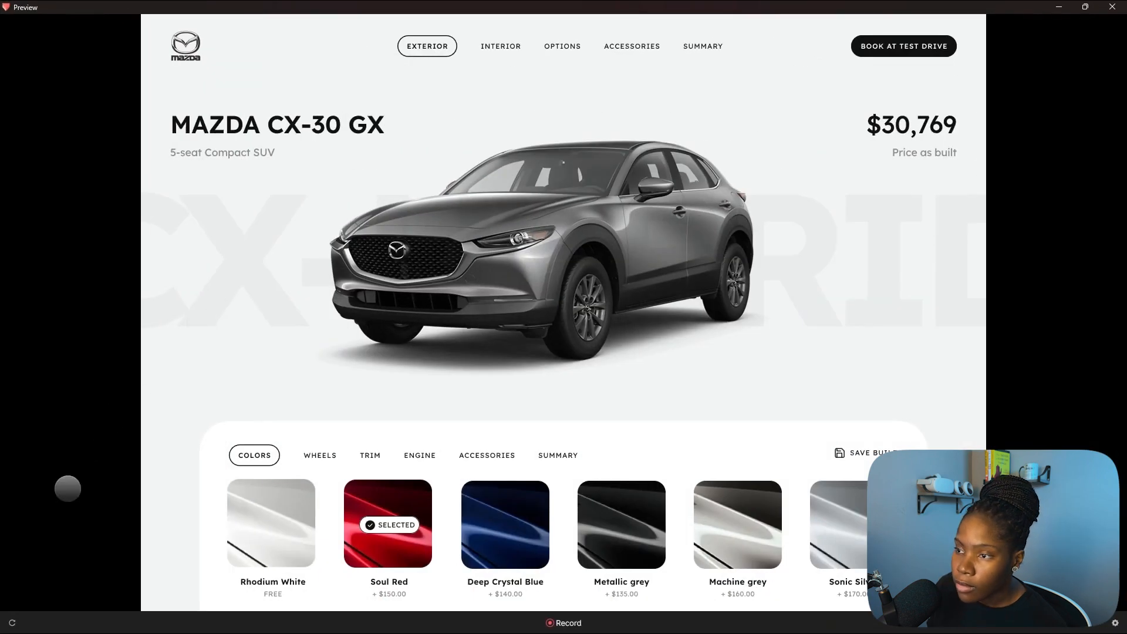
{"action": "left_click", "coordinate": [14, 623]}
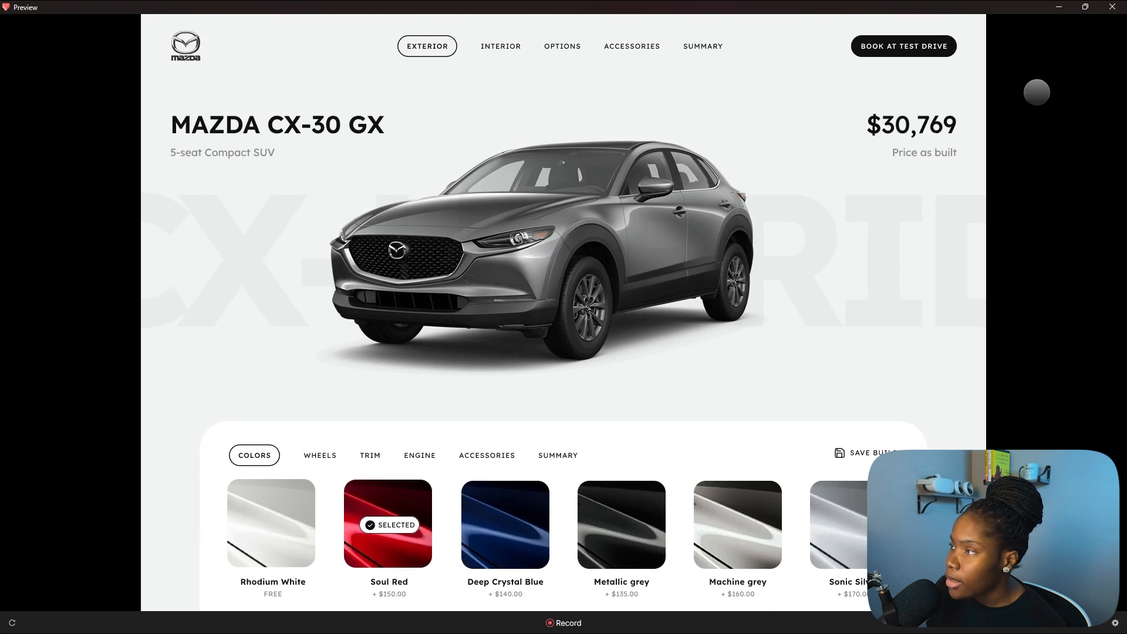
{"action": "left_click", "coordinate": [1059, 7]}
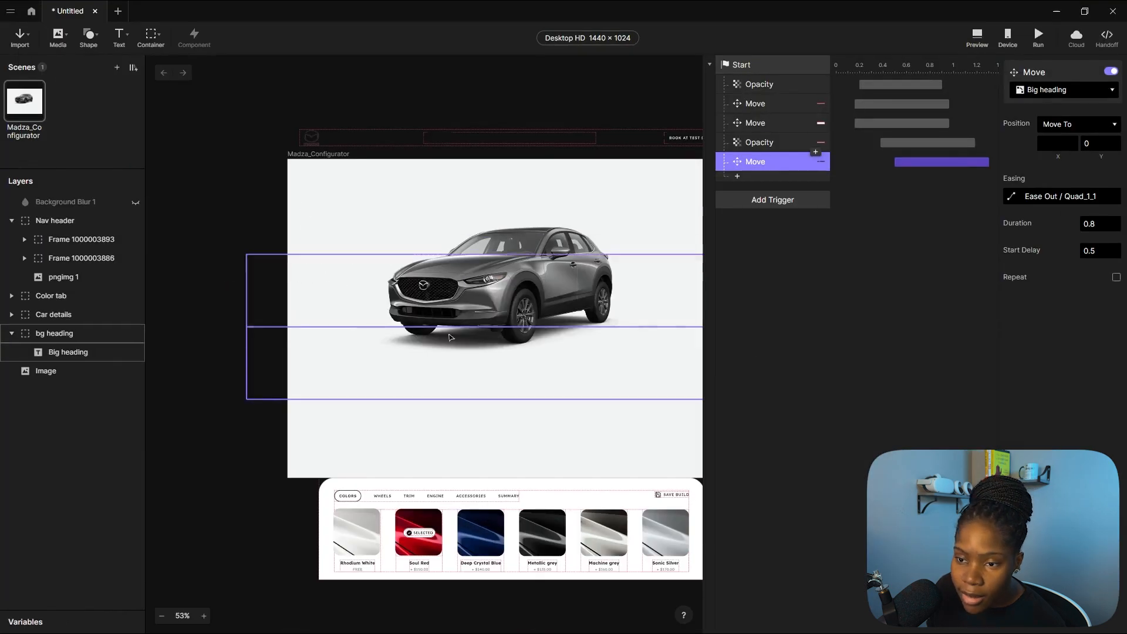
Collapse the bg heading container and move the Image layer directly above it in the layer order.
{"action": "left_click", "coordinate": [47, 372]}
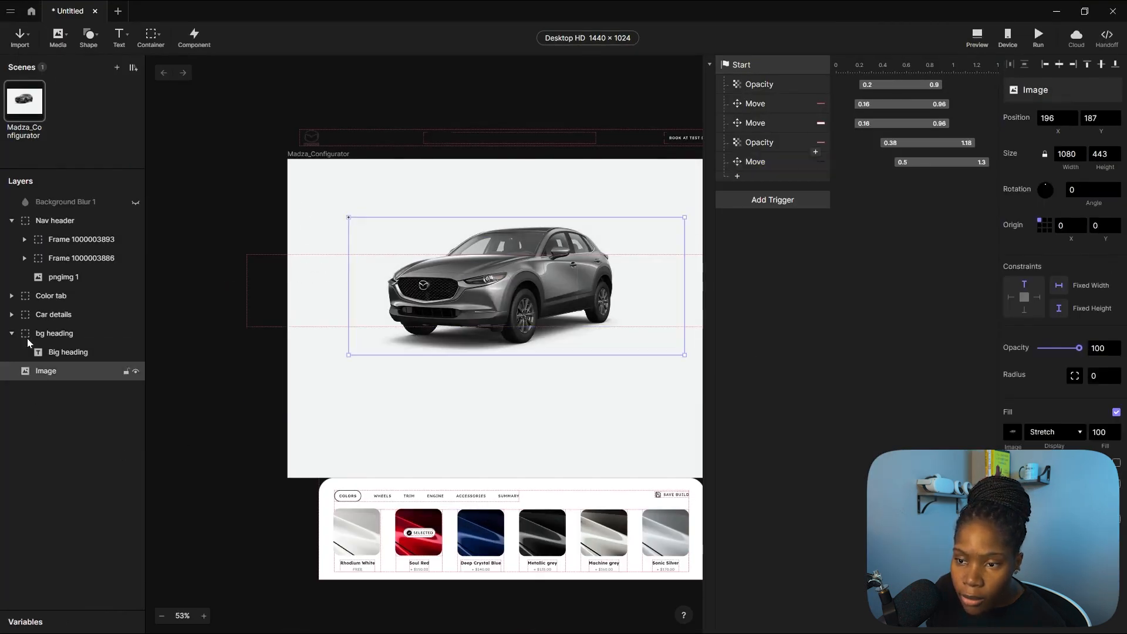
{"action": "left_click", "coordinate": [12, 334]}
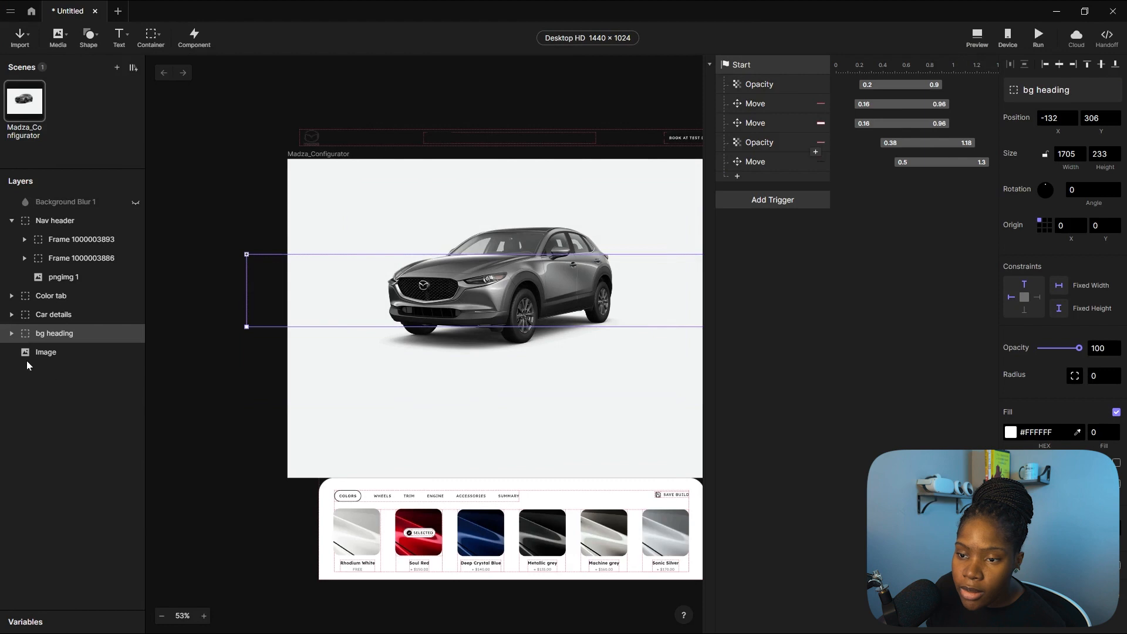
{"action": "left_click", "coordinate": [57, 352]}
{"action": "left_click_drag", "start_coordinate": [54, 354], "coordinate": [53, 335]}
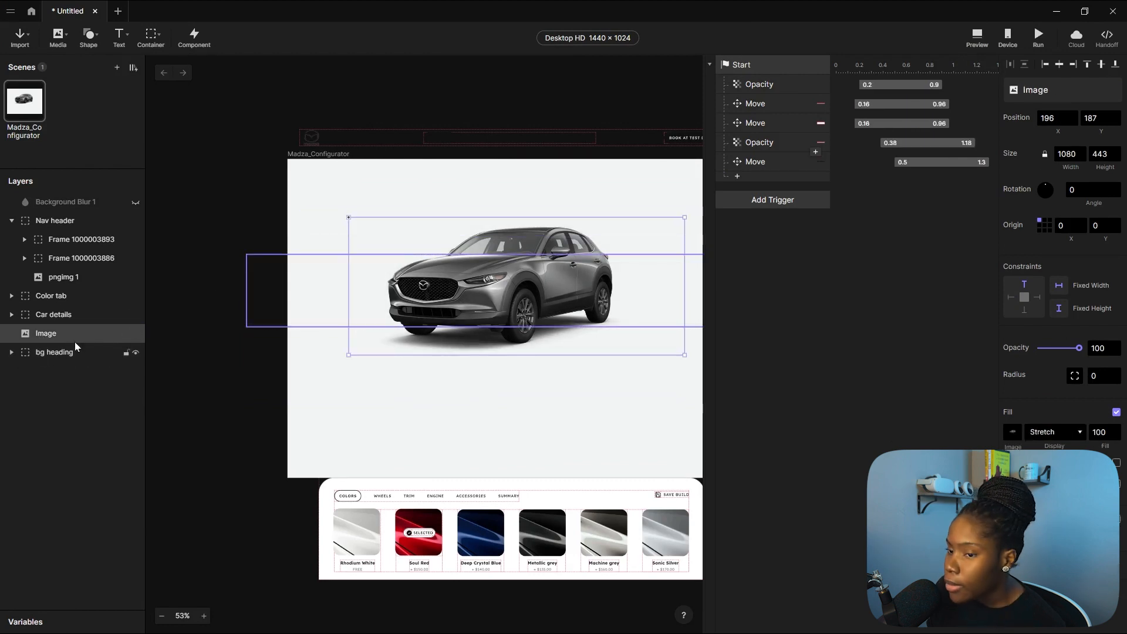
Preview the prototype and replay the start animation several times to check the heading reveal behind the car.
{"action": "left_click", "coordinate": [978, 39]}
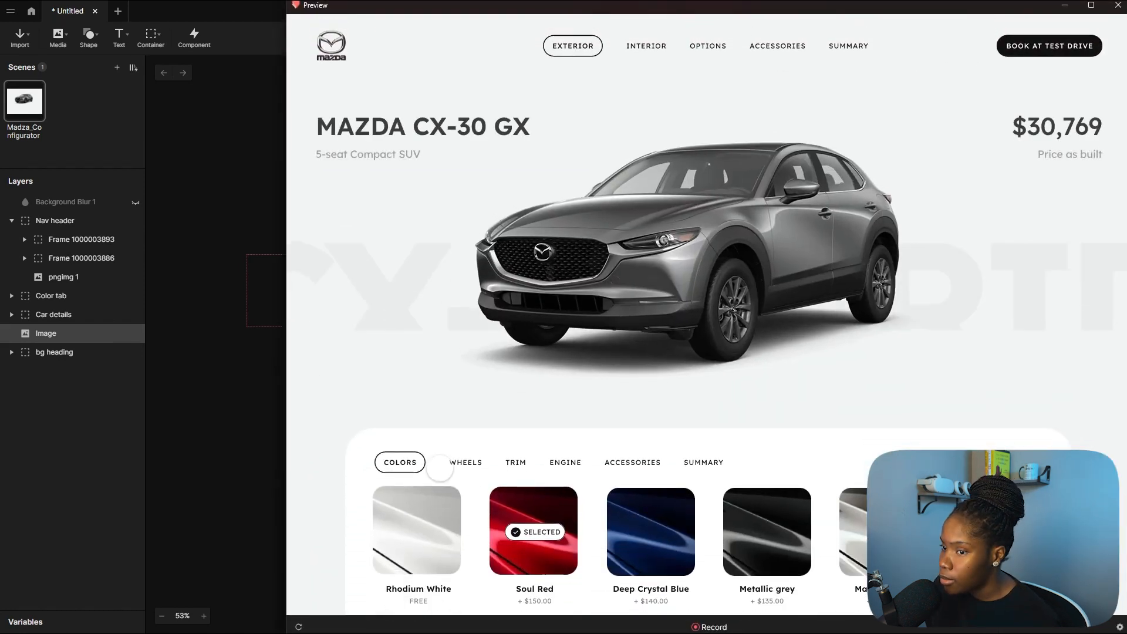
{"action": "left_click", "coordinate": [299, 626]}
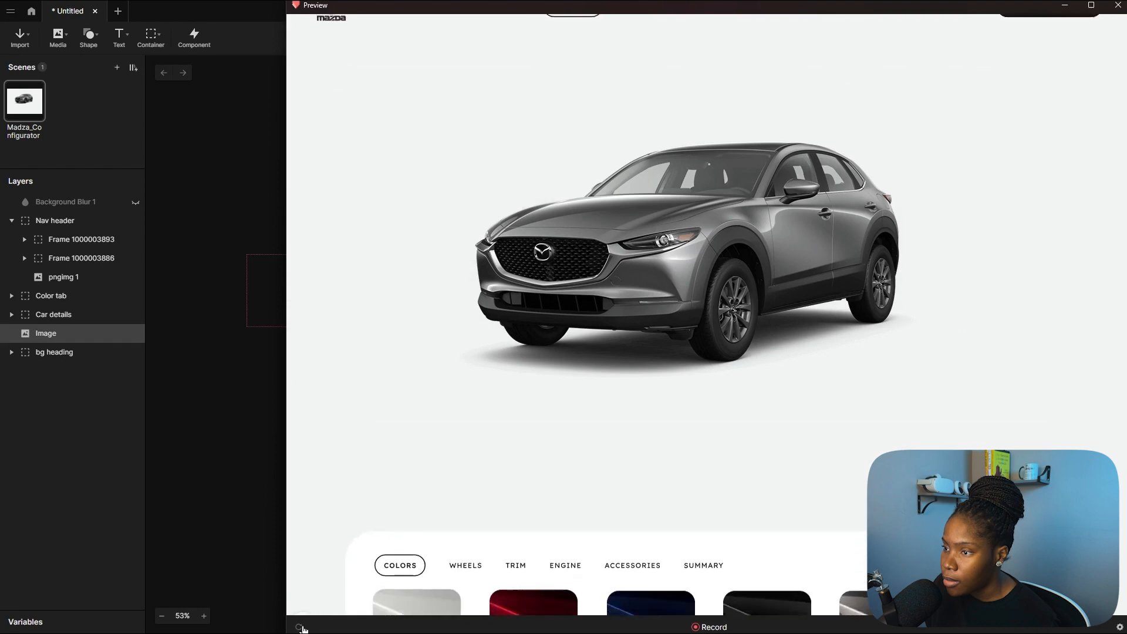
{"action": "left_click", "coordinate": [301, 628]}
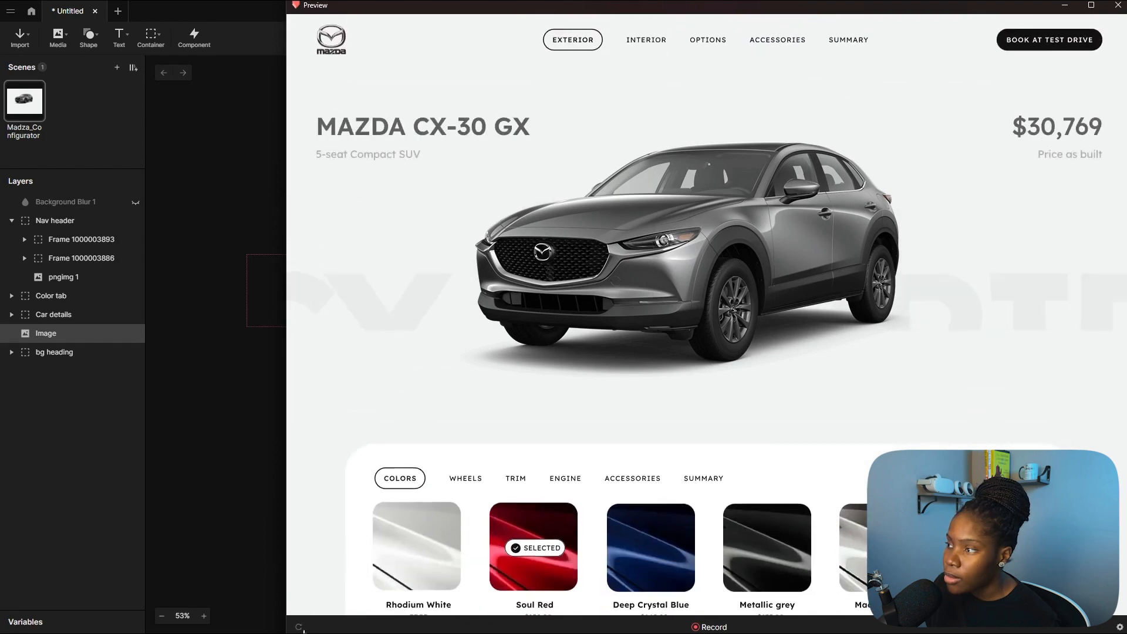
{"action": "left_click", "coordinate": [300, 627]}
{"action": "left_click", "coordinate": [300, 628]}
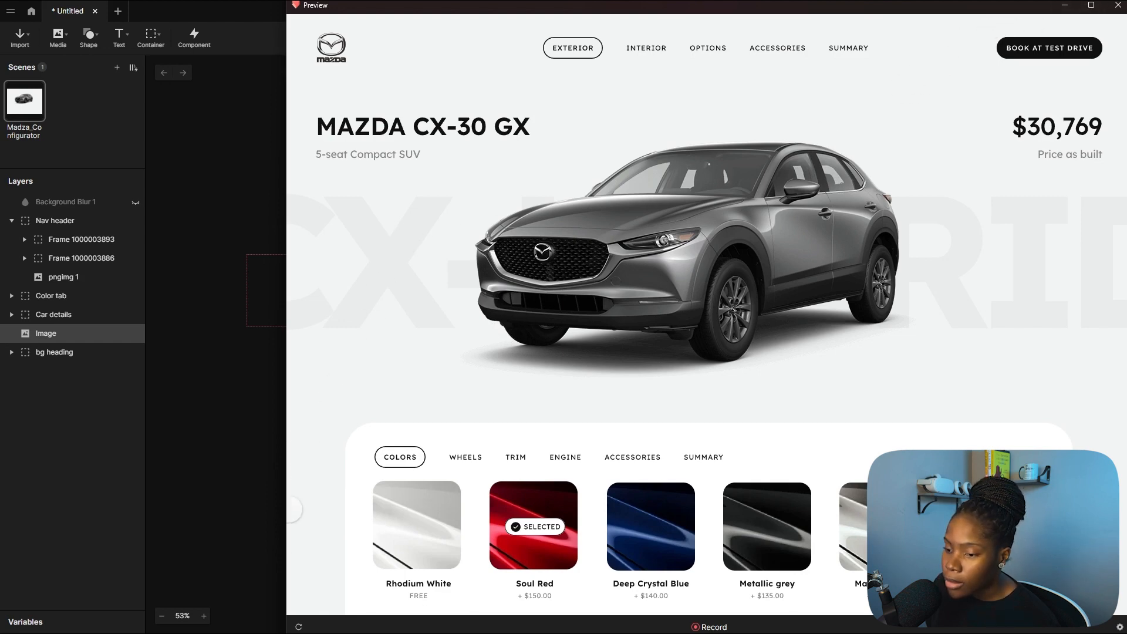
{"action": "left_click", "coordinate": [293, 627]}
{"action": "left_click", "coordinate": [296, 627]}
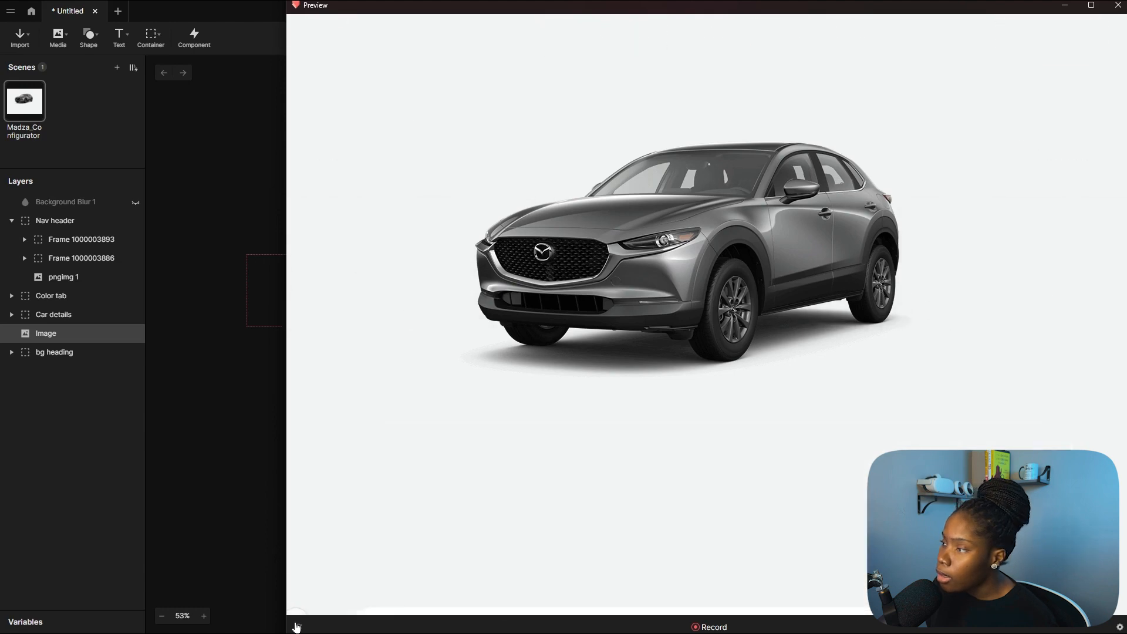
{"action": "left_click", "coordinate": [295, 627]}
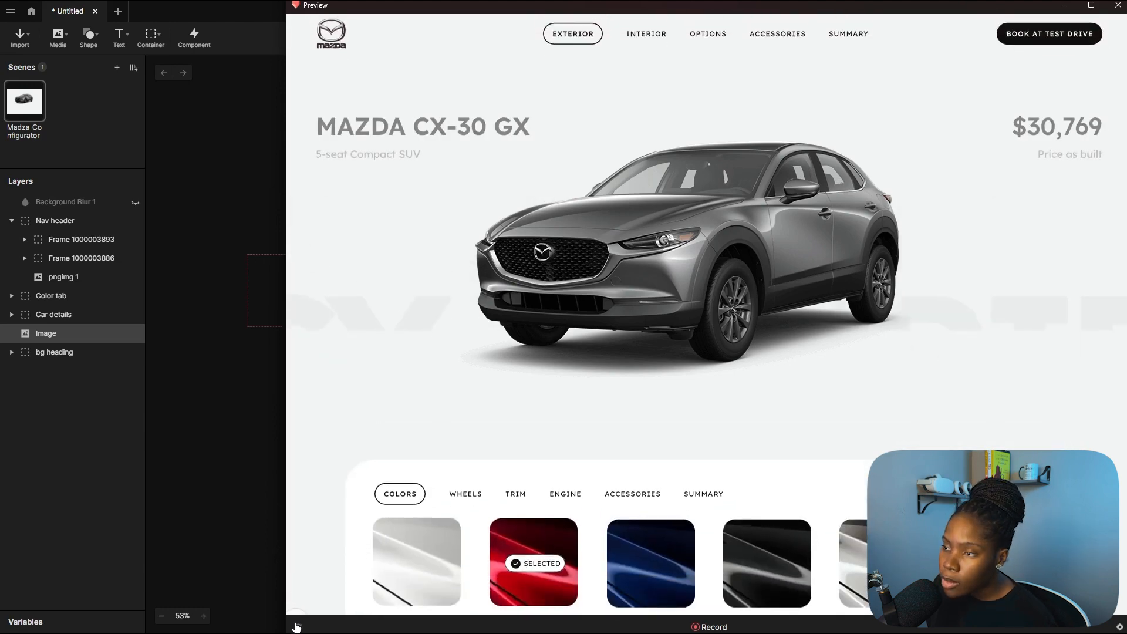
{"action": "left_click", "coordinate": [295, 627]}
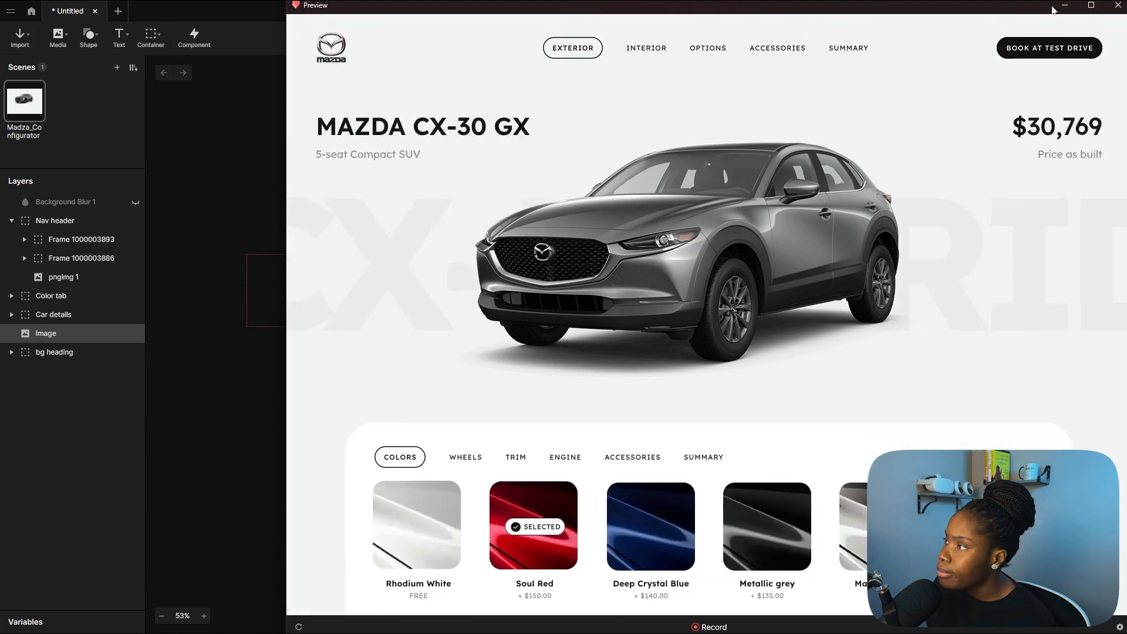
{"action": "left_click", "coordinate": [1064, 5]}
Set the Big heading Move response's start delay to 0.54 and replay the start animation in the preview.
{"action": "left_click", "coordinate": [910, 162]}
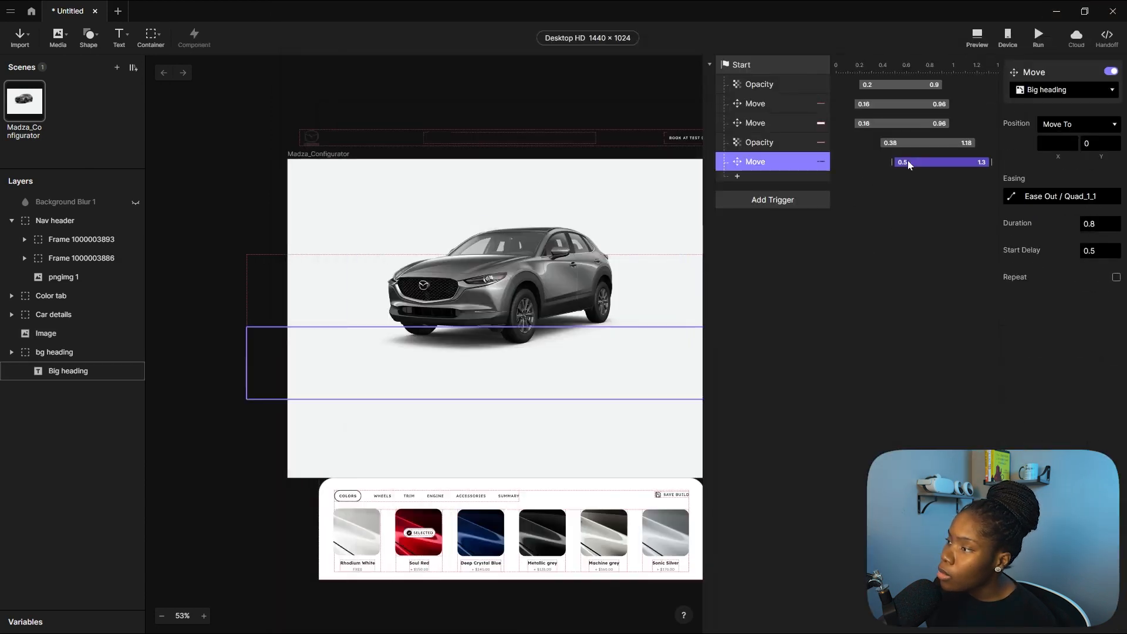
{"action": "left_click_drag", "start_coordinate": [912, 163], "coordinate": [925, 164]}
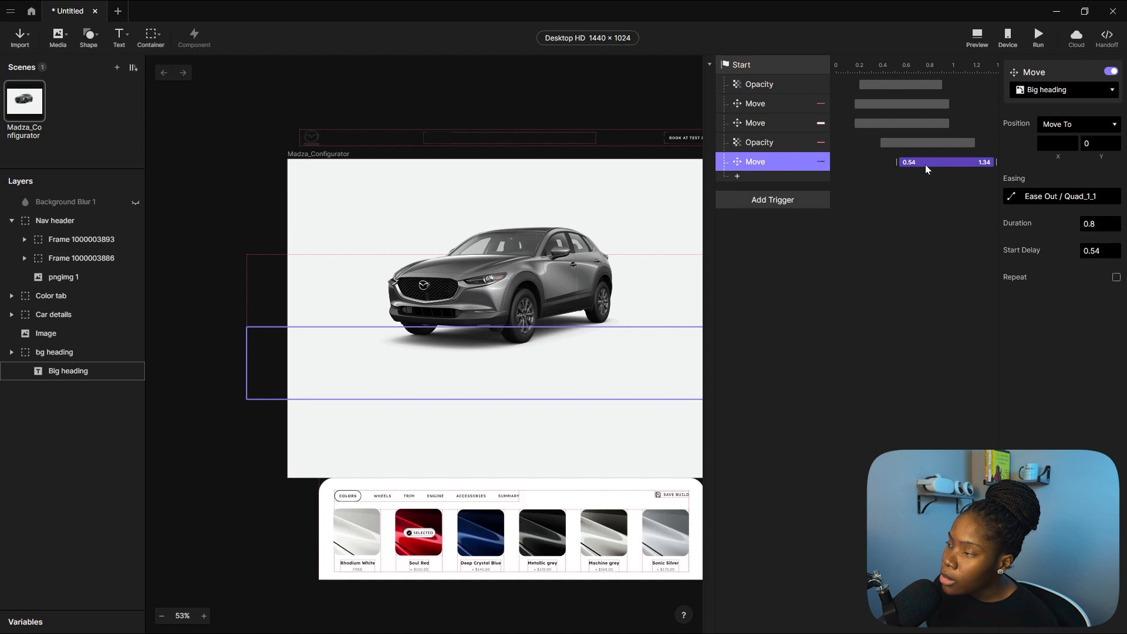
{"action": "left_click", "coordinate": [986, 44]}
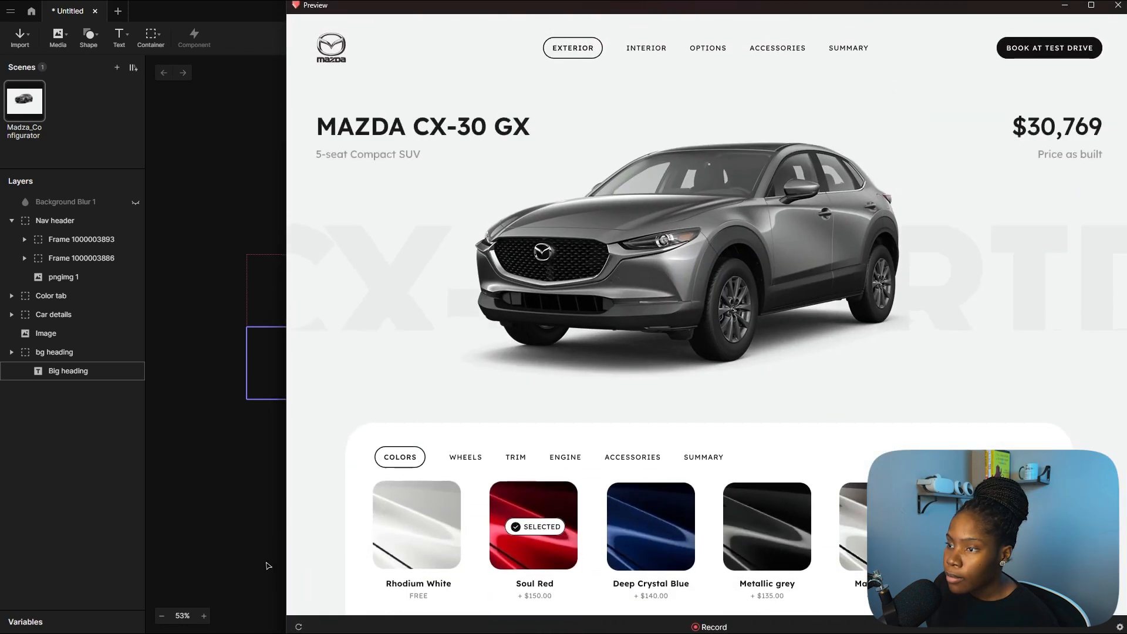
{"action": "left_click", "coordinate": [299, 627]}
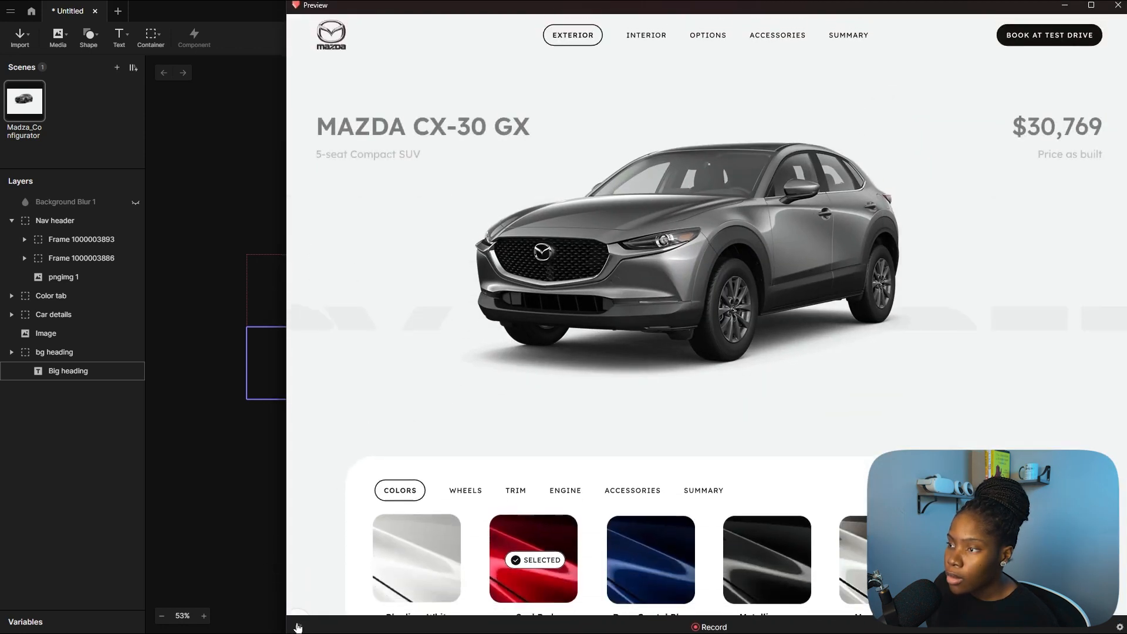
{"action": "left_click", "coordinate": [298, 627]}
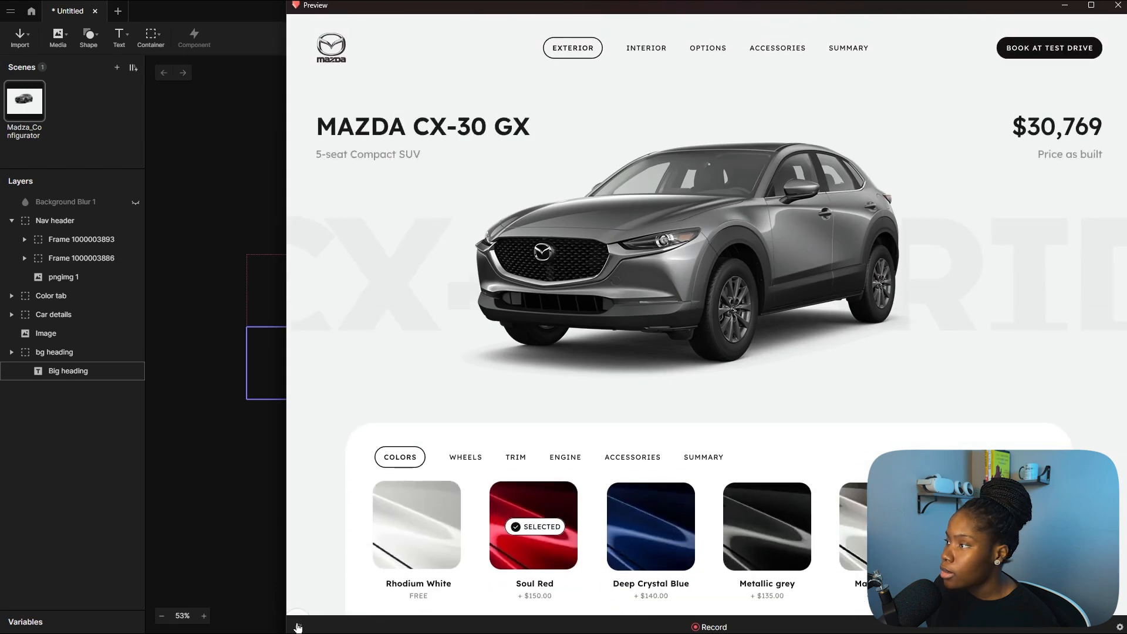
{"action": "left_click", "coordinate": [296, 627]}
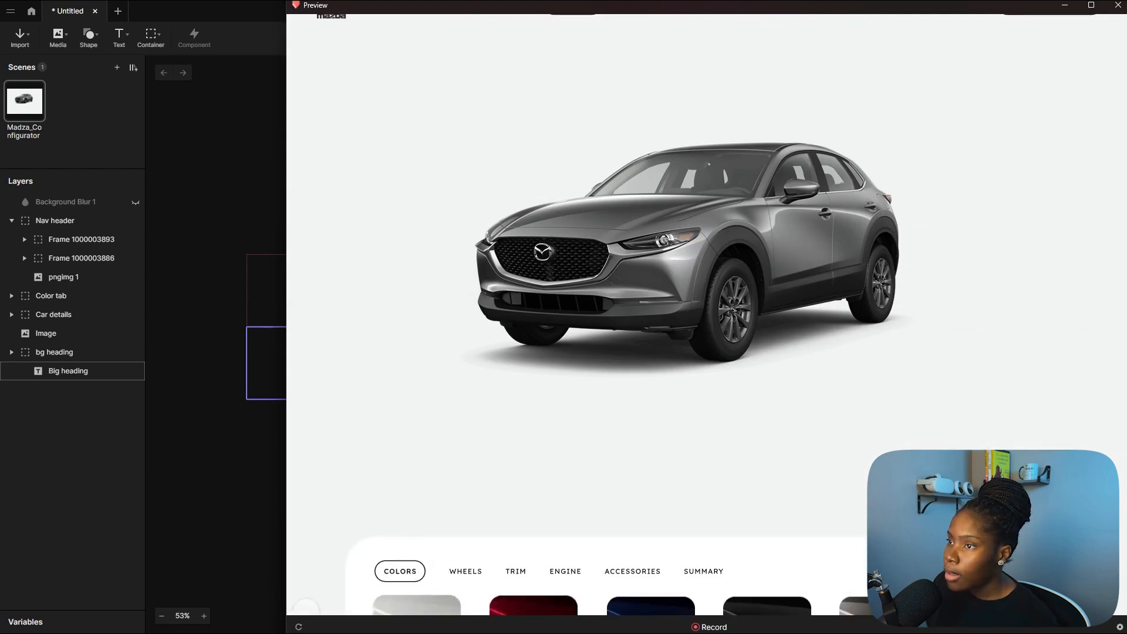
{"action": "left_click", "coordinate": [1064, 6]}
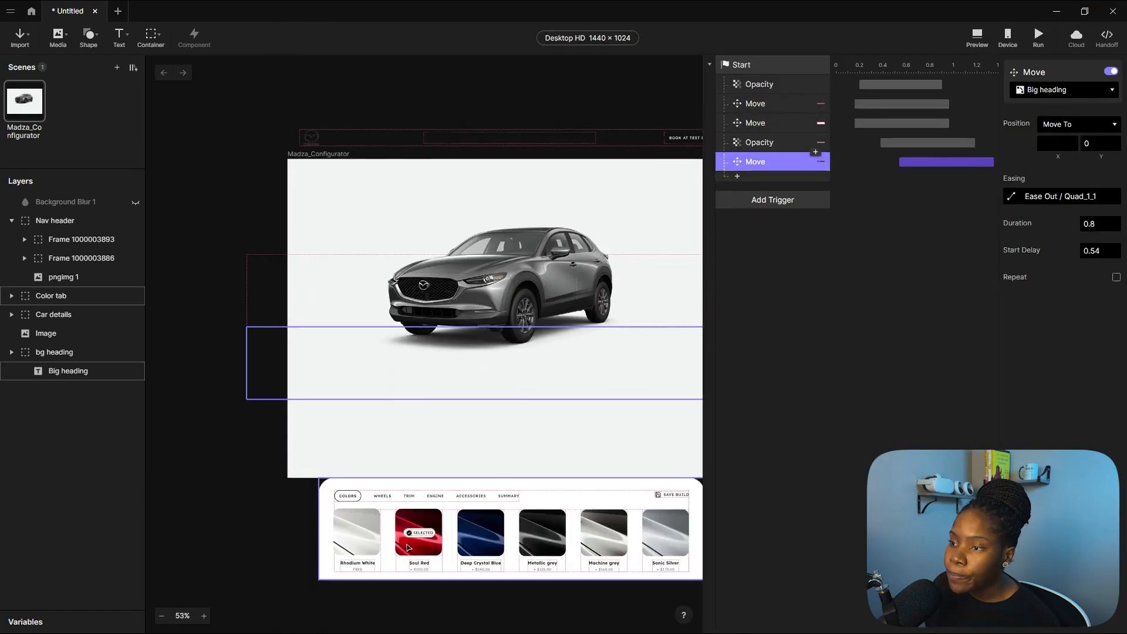
{"action": "left_click", "coordinate": [409, 115]}
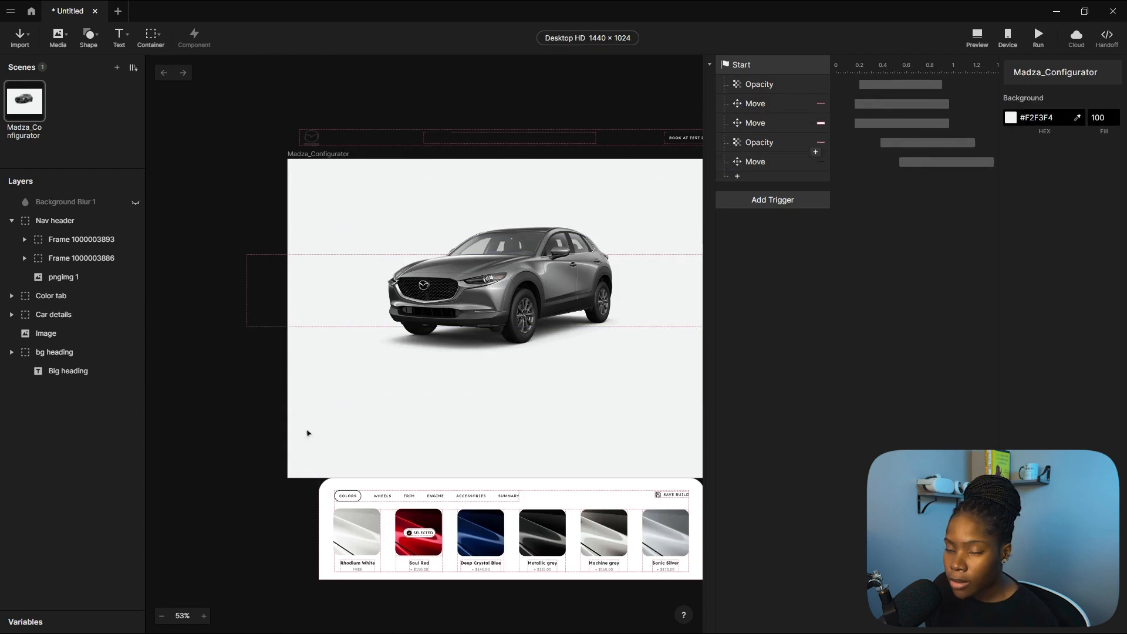
{"action": "scroll", "coordinate": [251, 204], "scroll_direction": "down", "scroll_amount": 5, "text": "ctrl"}
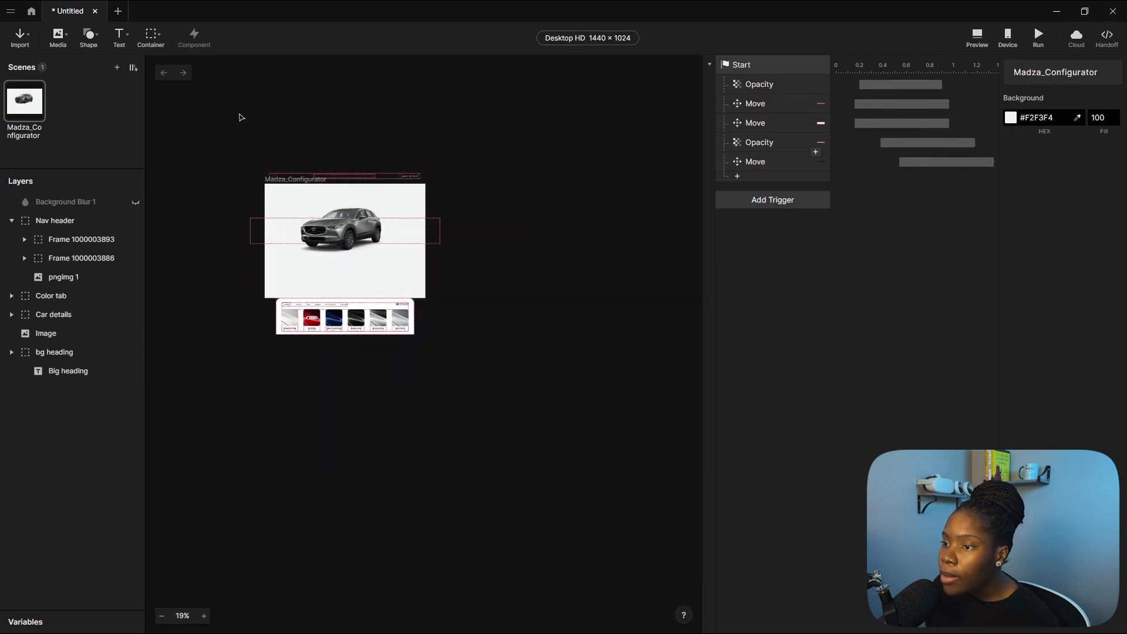
{"action": "scroll", "coordinate": [264, 200], "scroll_direction": "up", "scroll_amount": 4, "text": "ctrl"}
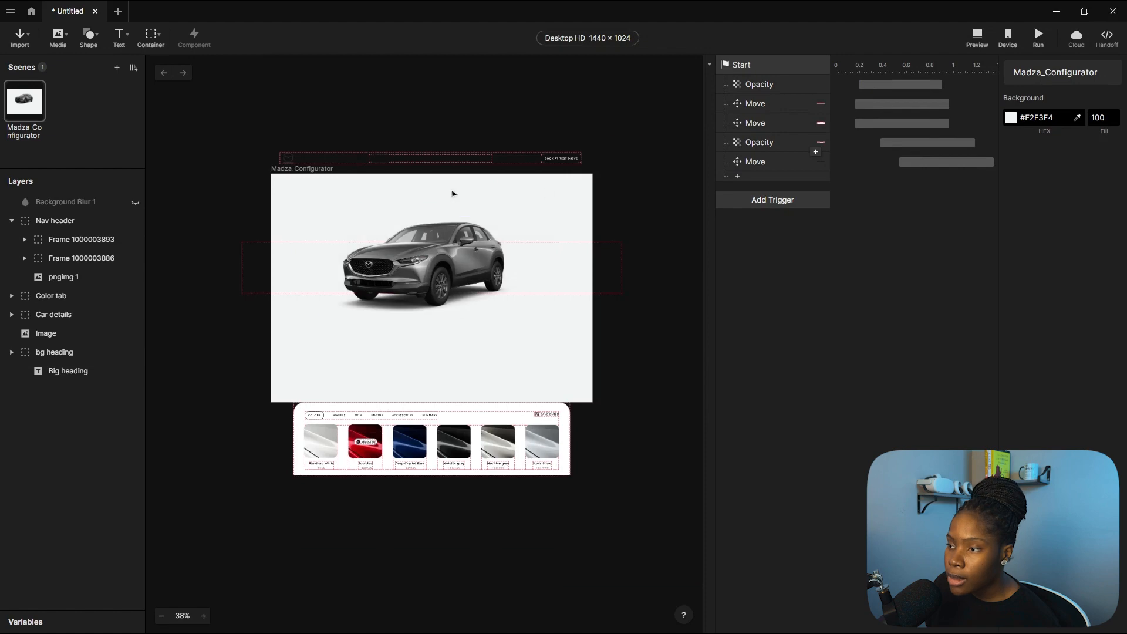
{"action": "scroll", "coordinate": [442, 205], "scroll_direction": "up", "scroll_amount": 4, "text": "ctrl"}
{"action": "scroll", "coordinate": [484, 261], "scroll_direction": "down", "scroll_amount": 4, "text": "ctrl"}
{"action": "scroll", "coordinate": [484, 217], "scroll_direction": "up", "scroll_amount": 4, "text": "ctrl"}
{"action": "left_click", "coordinate": [505, 406]}
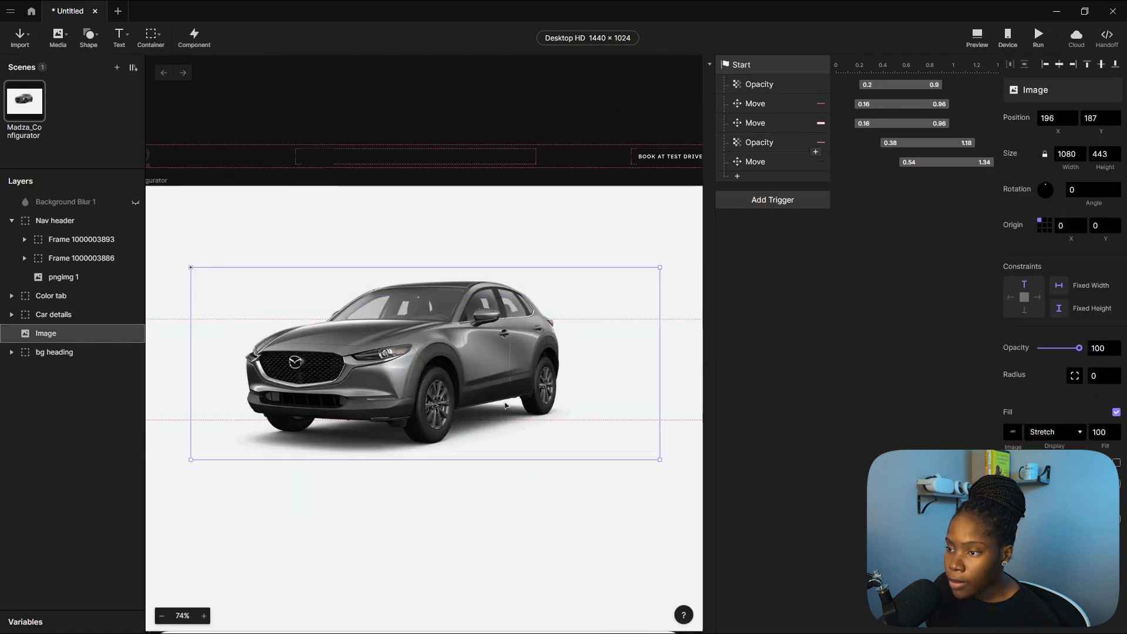
{"action": "left_click", "coordinate": [379, 61]}
{"action": "left_click", "coordinate": [333, 334]}
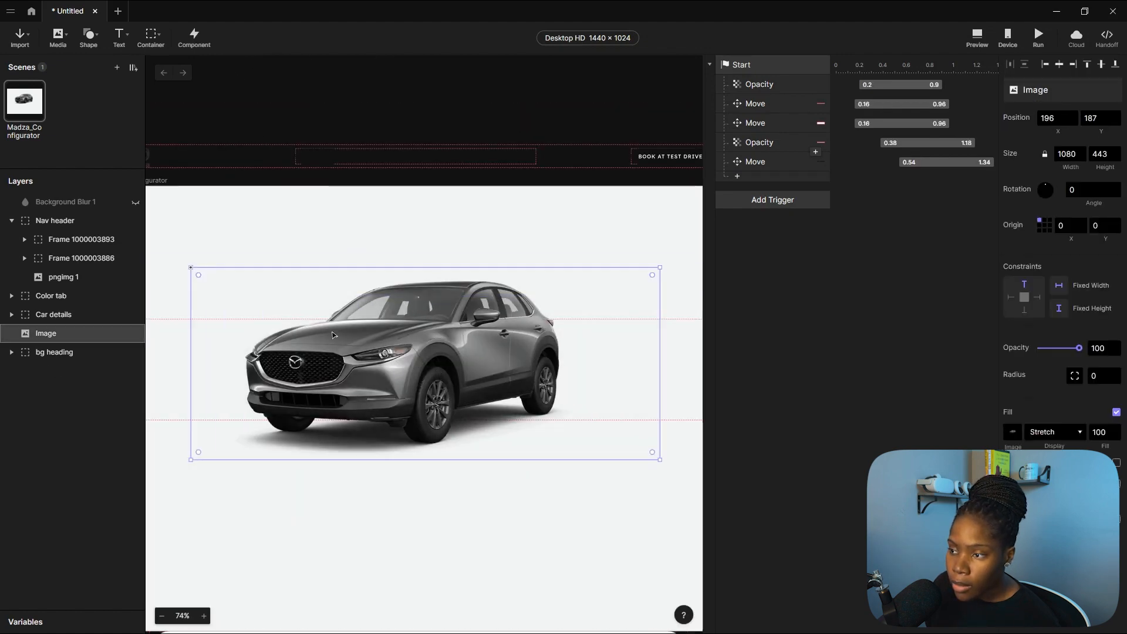
{"action": "scroll", "coordinate": [378, 301], "scroll_direction": "down", "scroll_amount": 3, "text": "ctrl"}
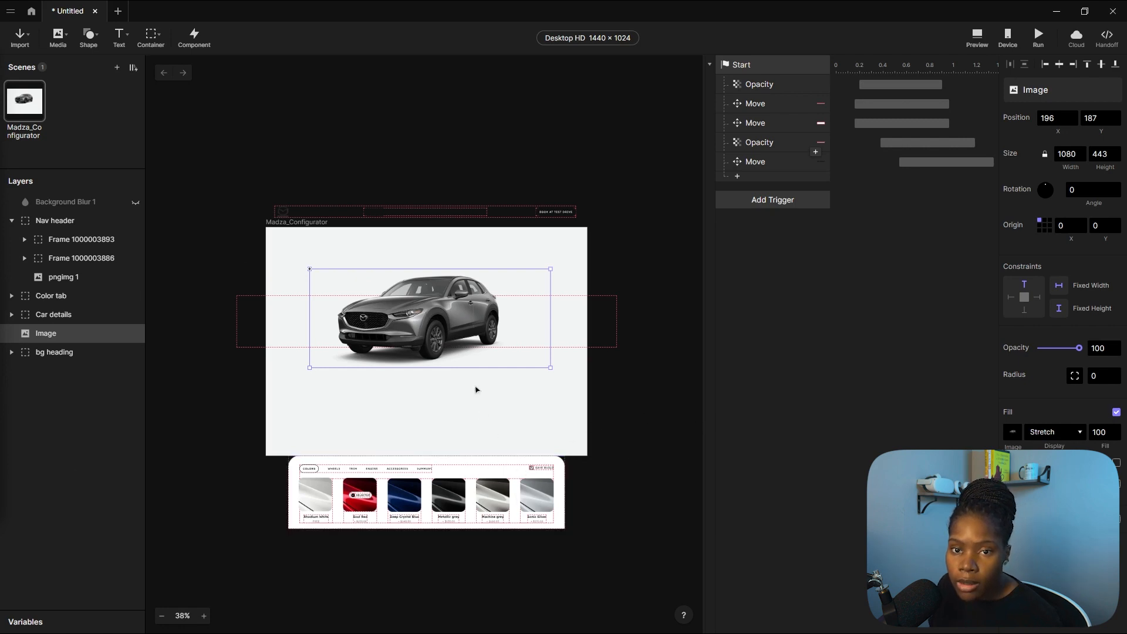
Draw a new plain container about 933 by 408 over the car image in the Madza_Configurator scene.
{"action": "scroll", "coordinate": [474, 430], "scroll_direction": "up", "scroll_amount": 3, "text": "ctrl"}
{"action": "scroll", "coordinate": [368, 143], "scroll_direction": "down", "scroll_amount": 2, "text": "ctrl"}
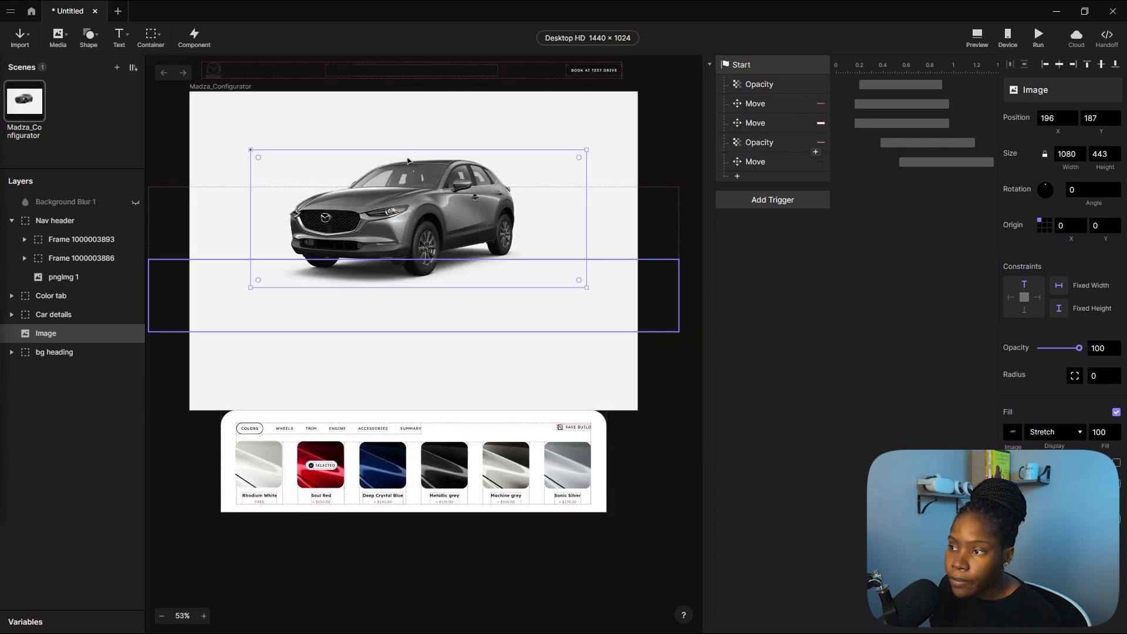
{"action": "scroll", "coordinate": [322, 188], "scroll_direction": "up", "scroll_amount": 3}
{"action": "left_click", "coordinate": [123, 138]}
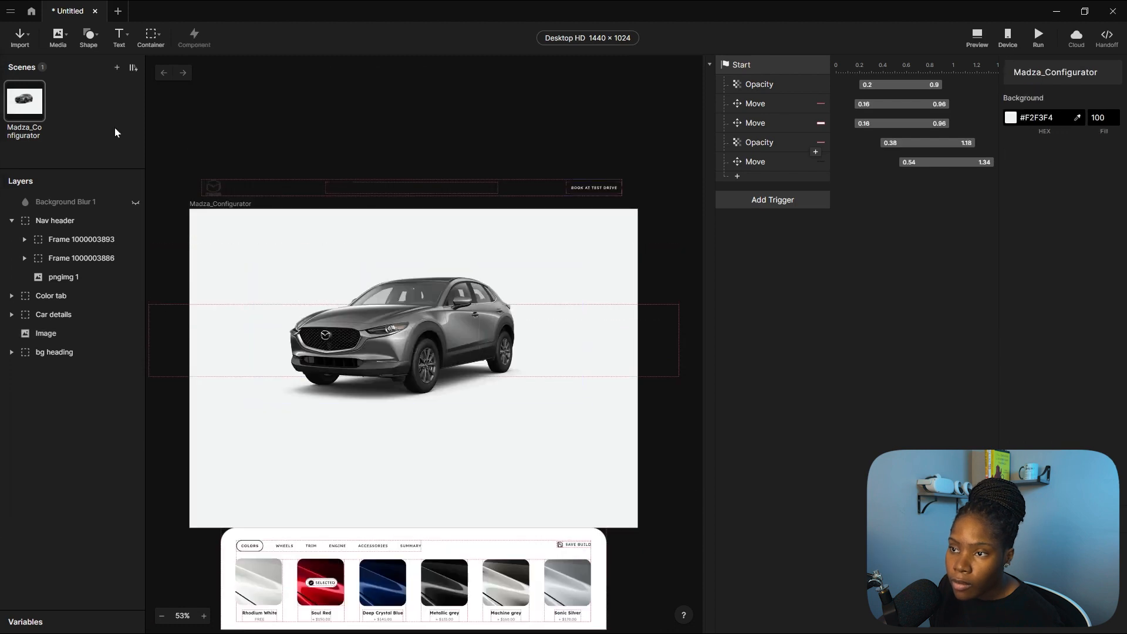
{"action": "left_click", "coordinate": [151, 37]}
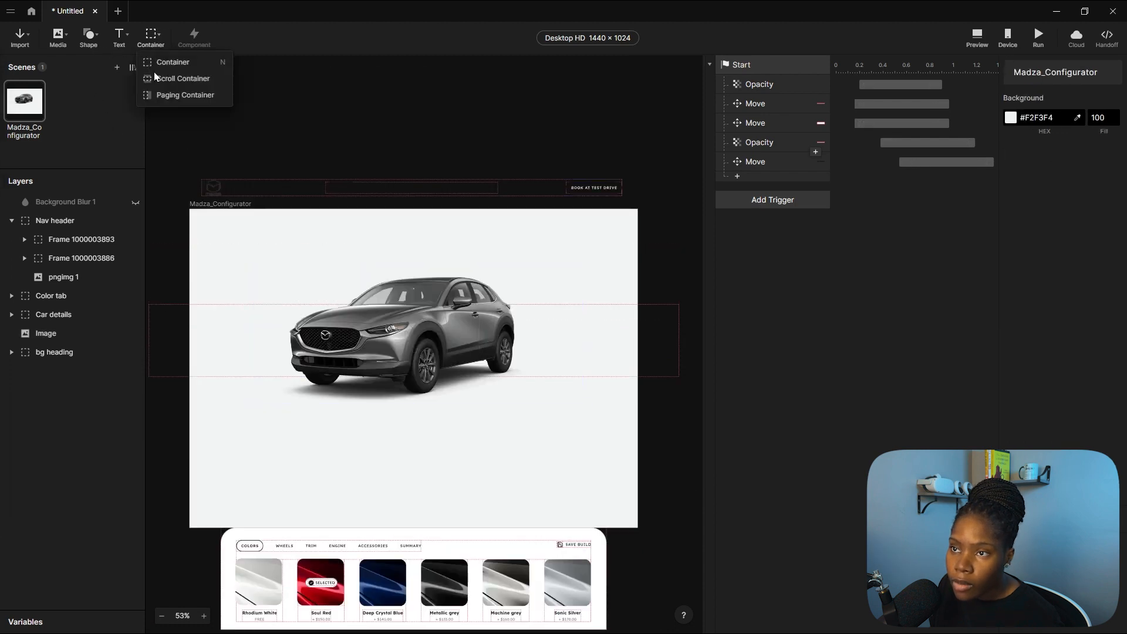
{"action": "left_click", "coordinate": [190, 59]}
{"action": "mouse_move", "coordinate": [268, 259]}
{"action": "left_mouse_down"}
{"action": "mouse_move", "coordinate": [379, 369]}
{"action": "mouse_move", "coordinate": [559, 386]}
{"action": "left_mouse_up"}
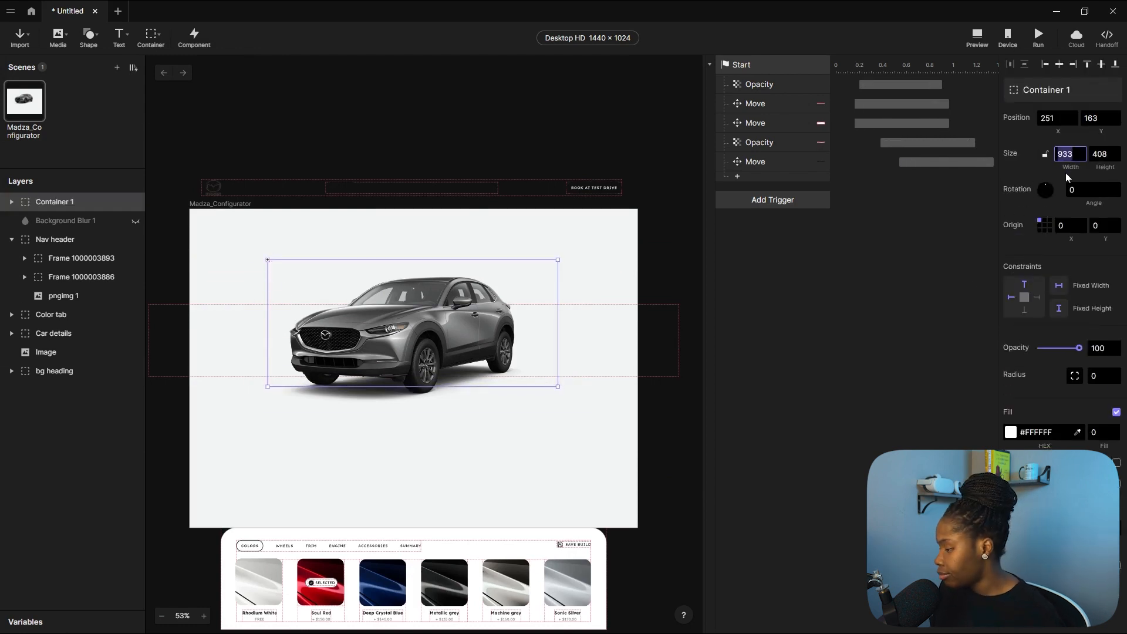
Set the new container's size to 840 wide by 337 high.
{"action": "type", "text": "33"}
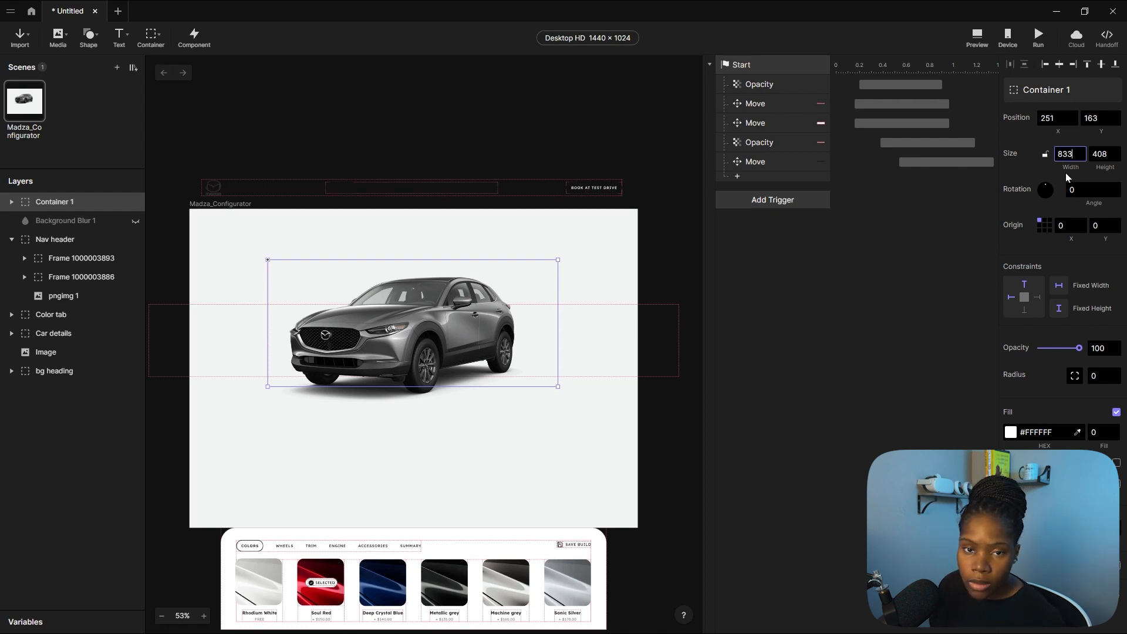
{"action": "key", "text": "BackSpace"}
{"action": "key", "text": "BackSpace"}
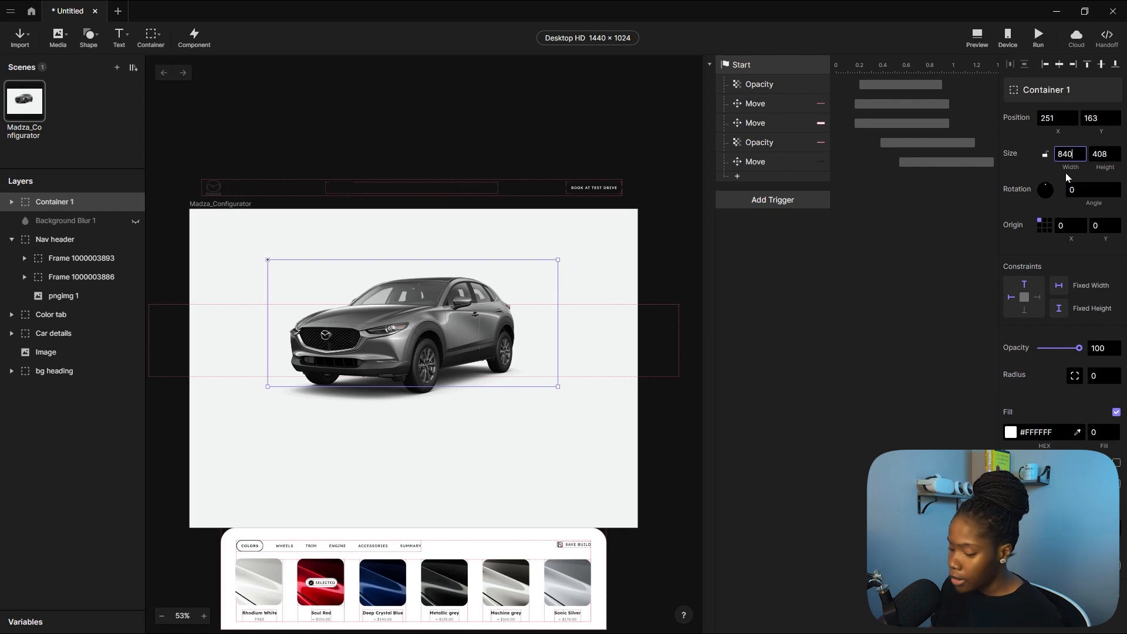
{"action": "key", "text": "Tab"}
{"action": "type", "text": "337"}
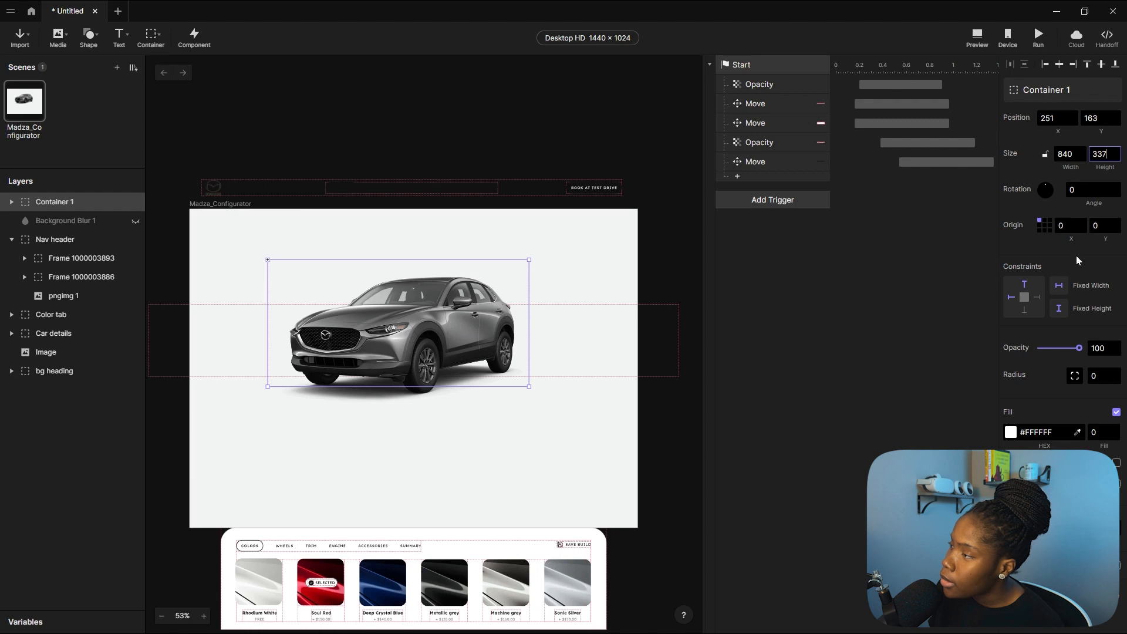
{"action": "key", "text": "Return"}
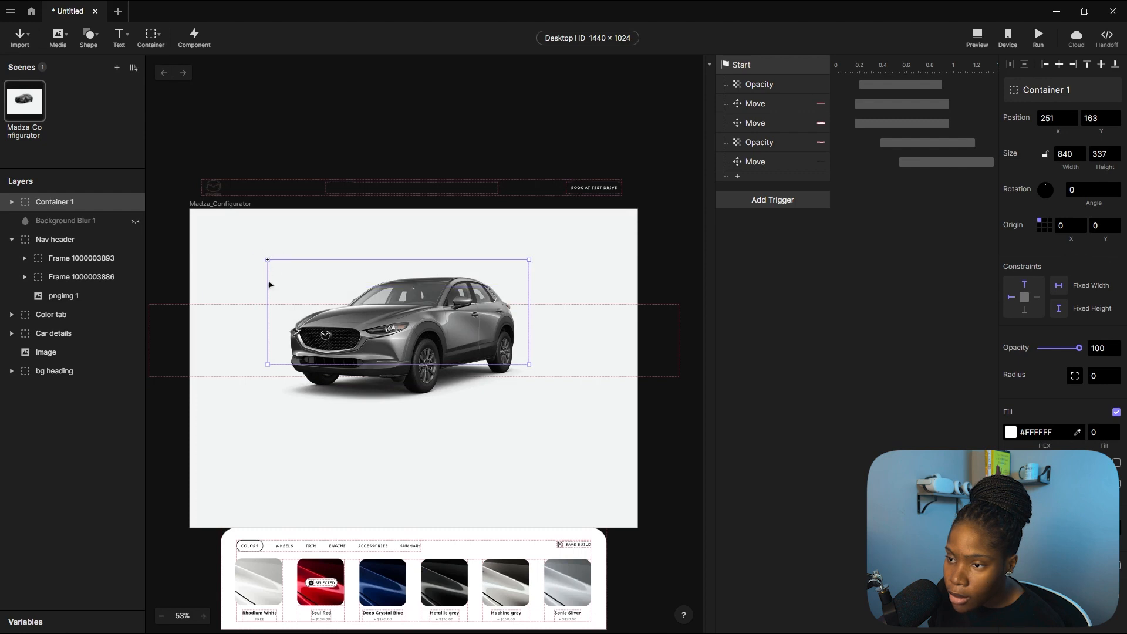
Position the new container over the car at X 330 and Y 273.
{"action": "mouse_move", "coordinate": [277, 271]}
{"action": "left_mouse_down"}
{"action": "mouse_move", "coordinate": [282, 289]}
{"action": "mouse_move", "coordinate": [285, 280]}
{"action": "left_mouse_up"}
{"action": "left_click", "coordinate": [1056, 118]}
{"action": "left_click_drag", "start_coordinate": [1056, 118], "coordinate": [1039, 119]}
{"action": "type", "text": "330"}
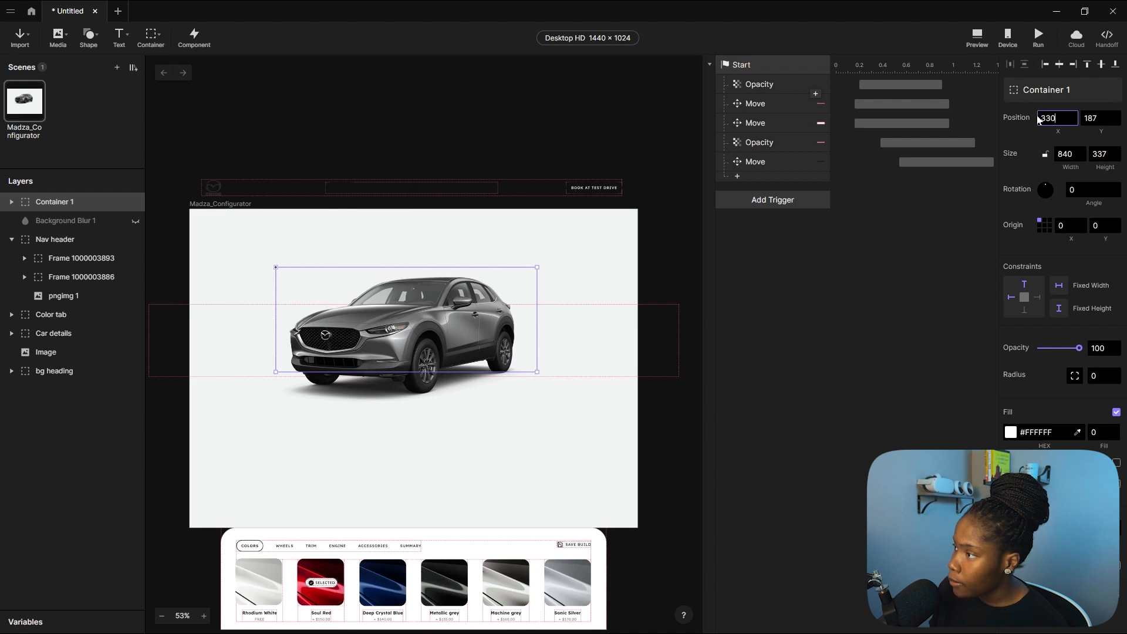
{"action": "key", "text": "Tab"}
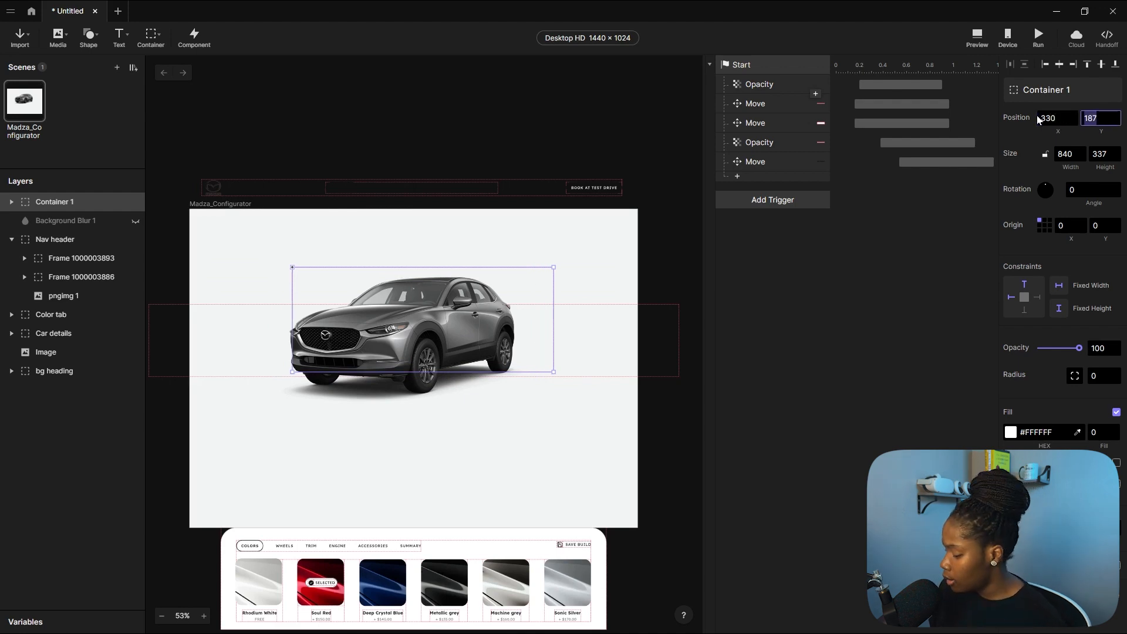
{"action": "type", "text": "237"}
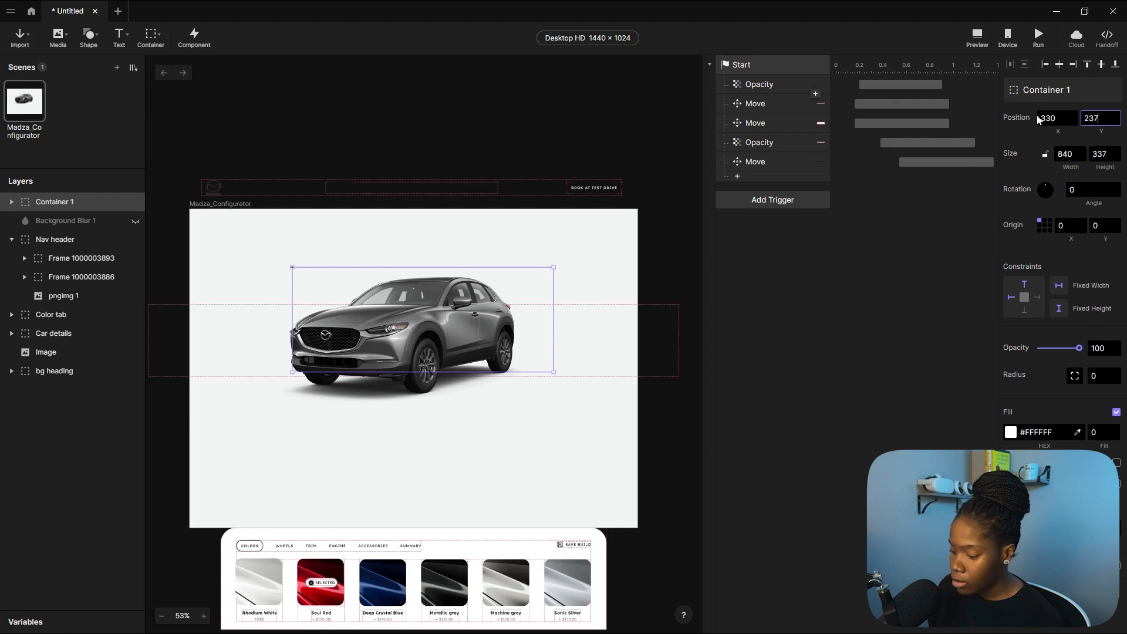
{"action": "key", "text": "Return"}
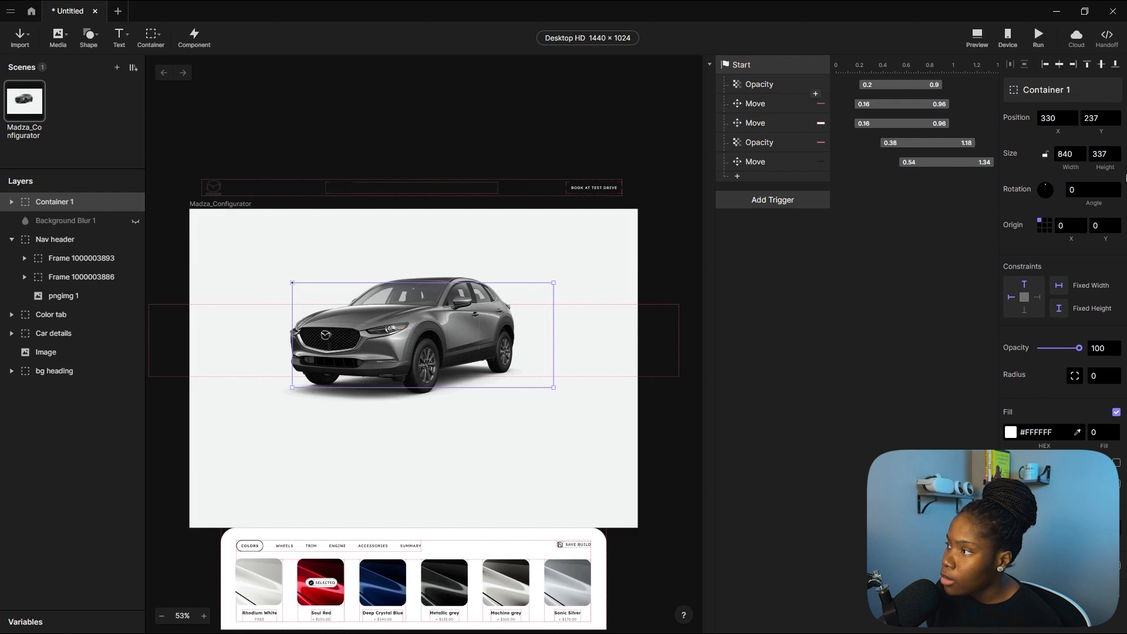
{"action": "left_click", "coordinate": [1082, 119]}
{"action": "type", "text": "273"}
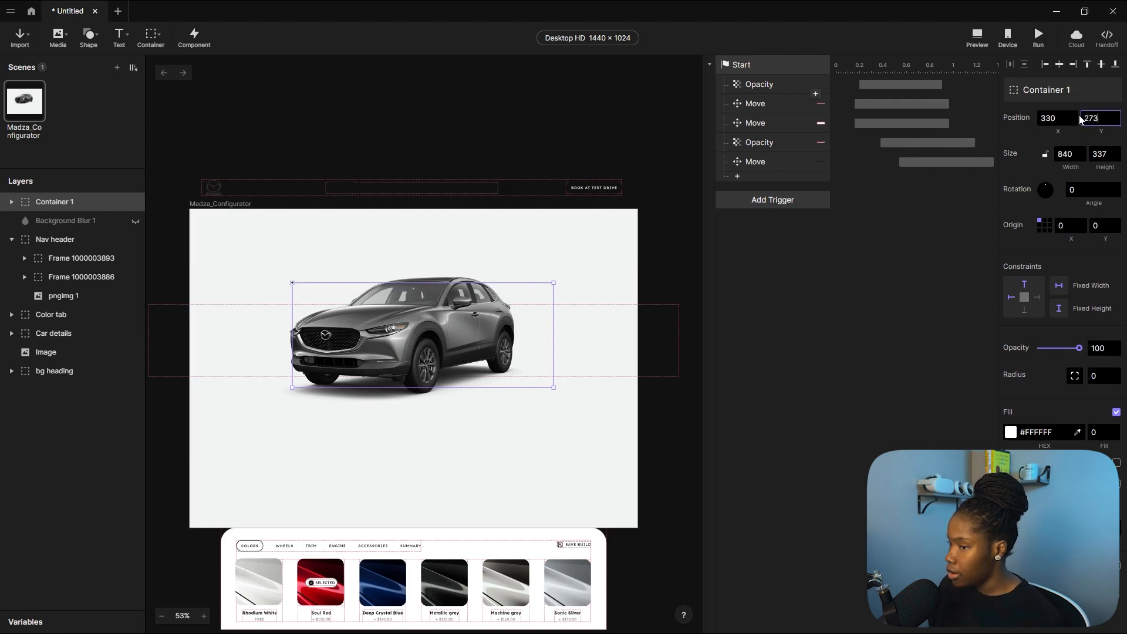
{"action": "key", "text": "Return"}
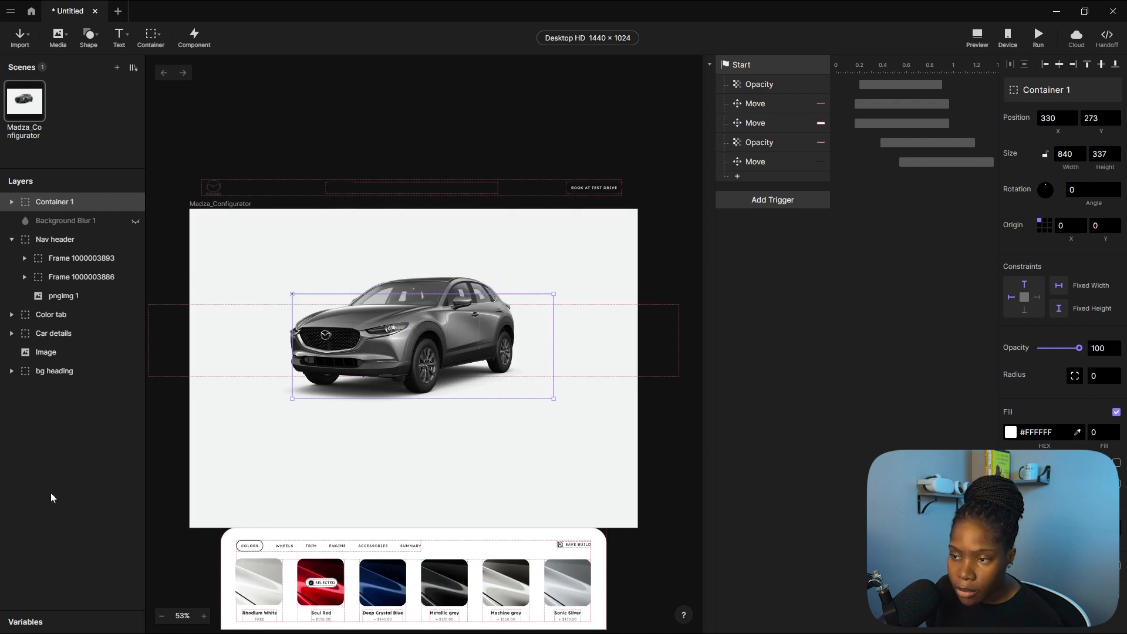
Hide the car's Image layer and expand Container 1 in the layer list.
{"action": "left_click", "coordinate": [57, 353]}
{"action": "left_click", "coordinate": [136, 352]}
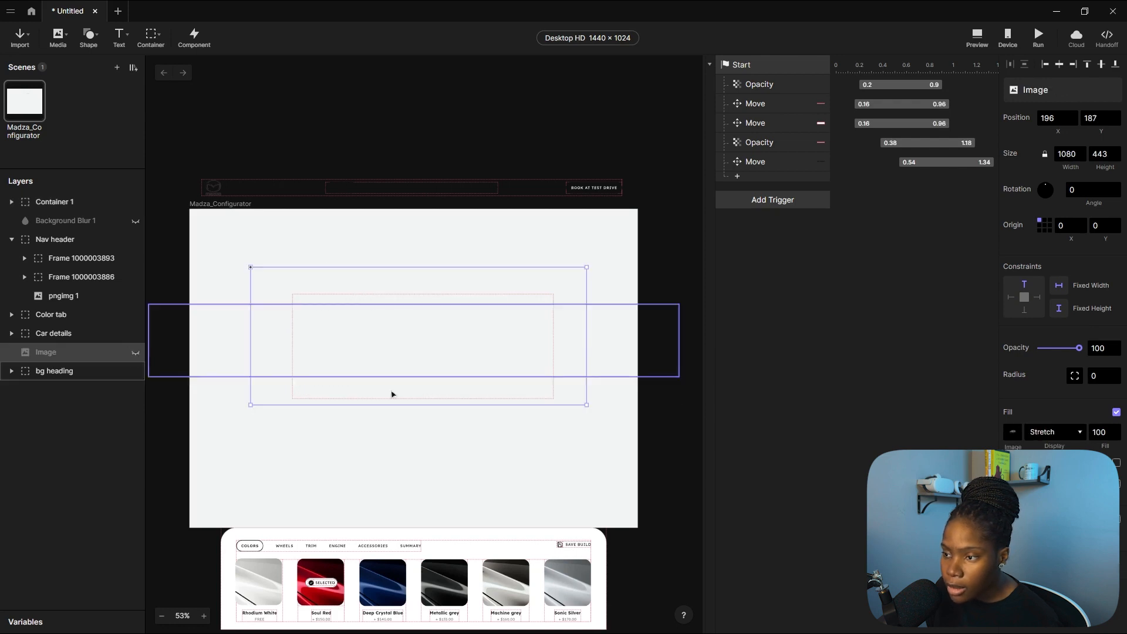
{"action": "left_click", "coordinate": [219, 263]}
{"action": "left_click", "coordinate": [68, 200]}
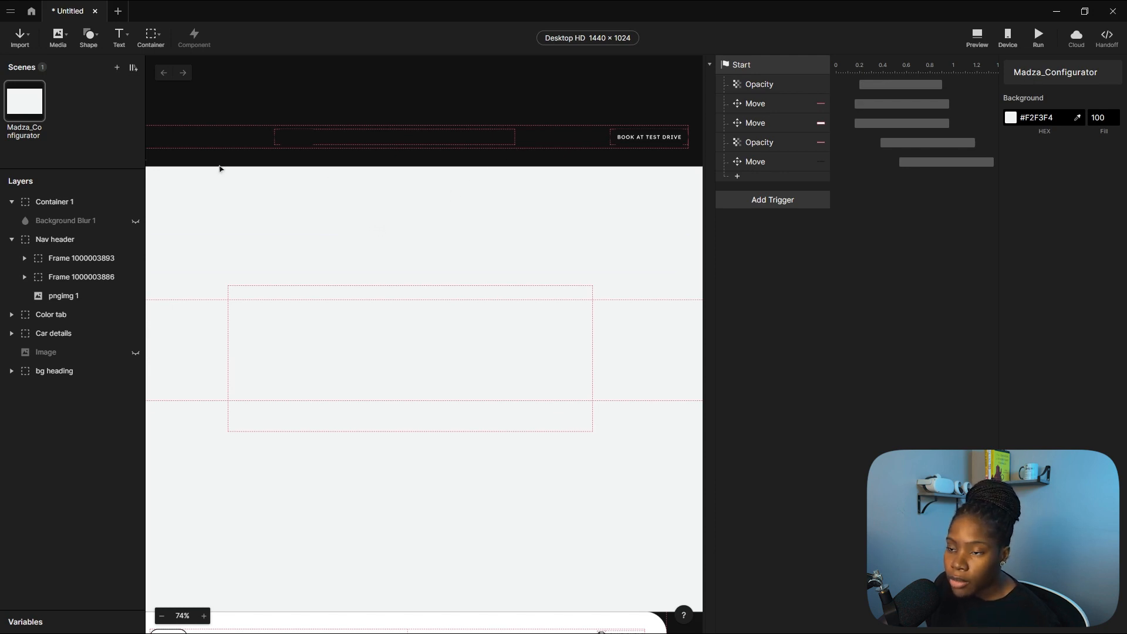
Draw a rectangle near the container's left edge and set its size to 152 wide by 154 high.
{"action": "left_click", "coordinate": [94, 37]}
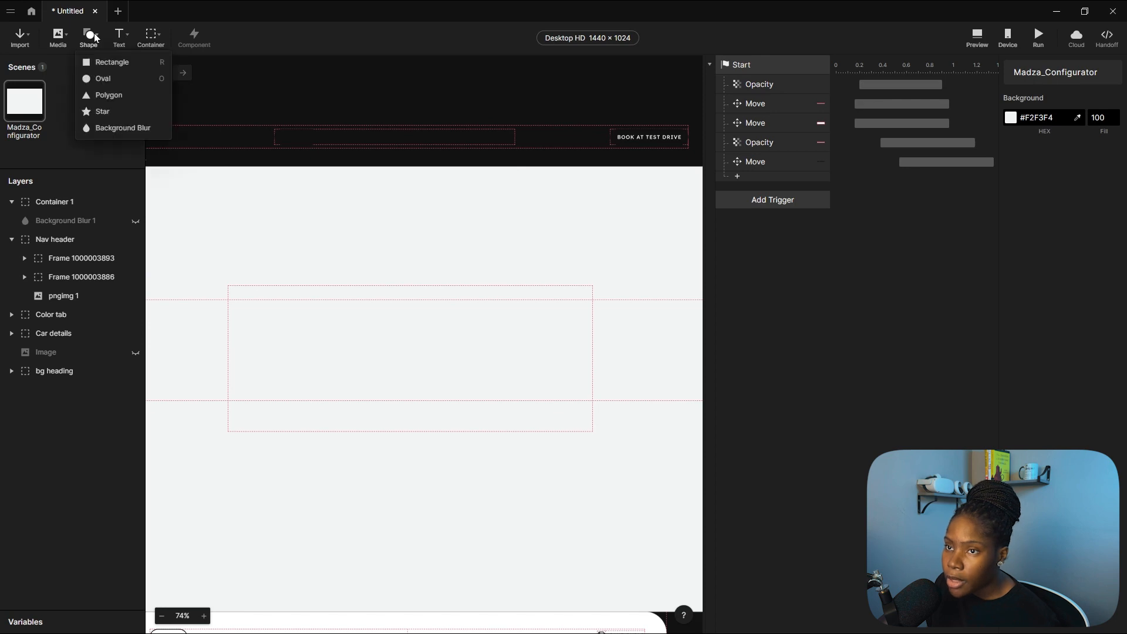
{"action": "left_click", "coordinate": [109, 63]}
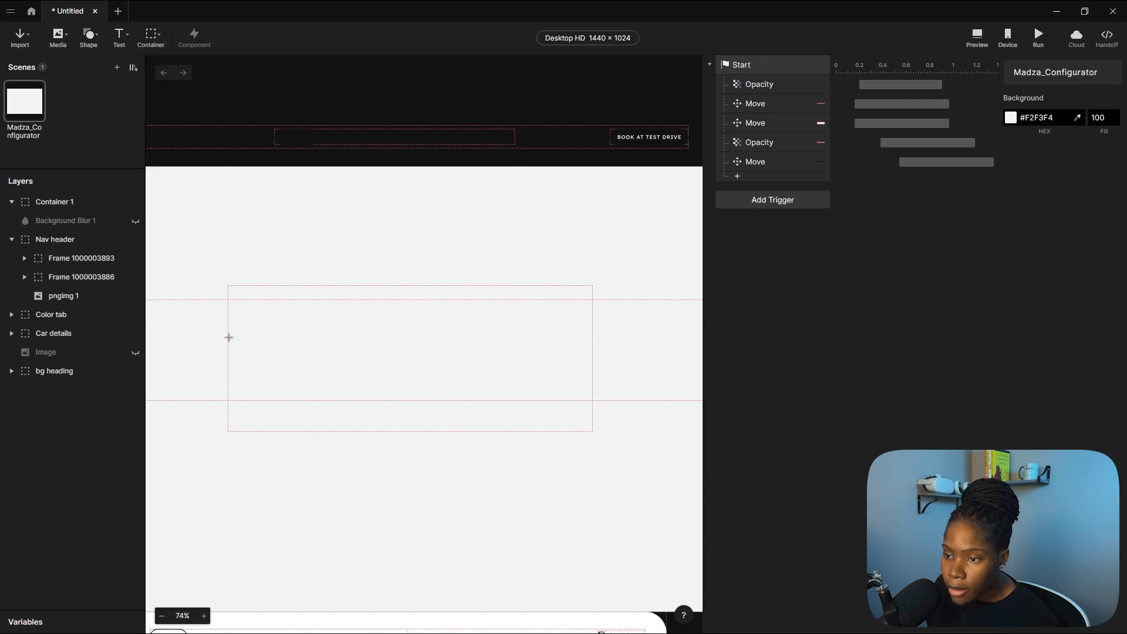
{"action": "left_click_drag", "start_coordinate": [235, 326], "coordinate": [285, 383]}
{"action": "left_click", "coordinate": [1063, 154]}
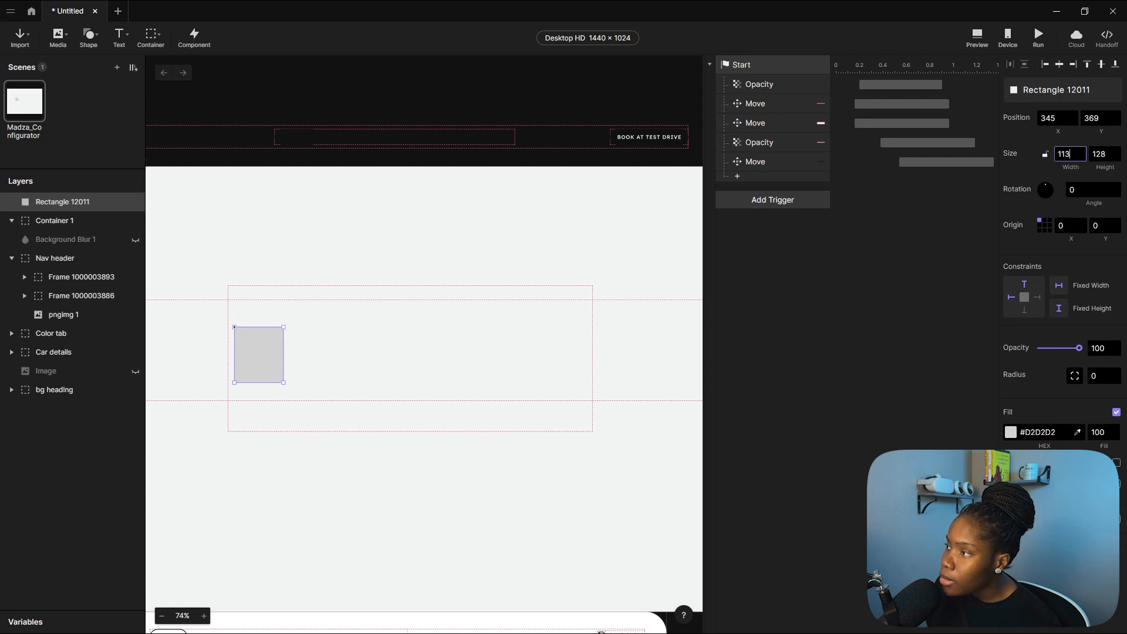
{"action": "type", "text": "152"}
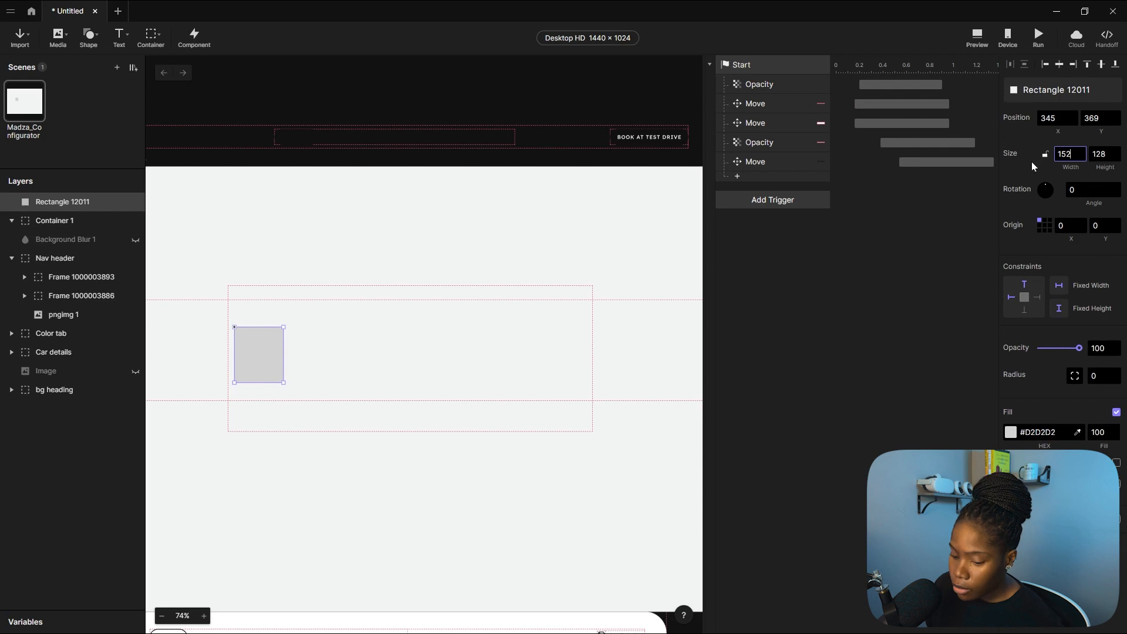
{"action": "key", "text": "Tab"}
{"action": "type", "text": "154"}
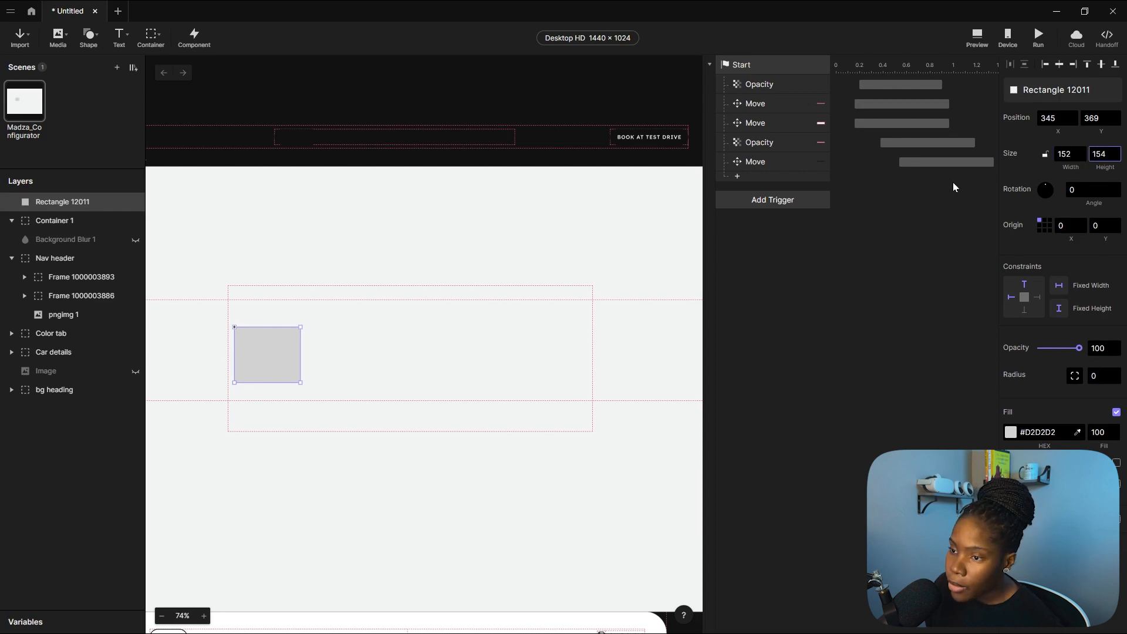
{"action": "key", "text": "Return"}
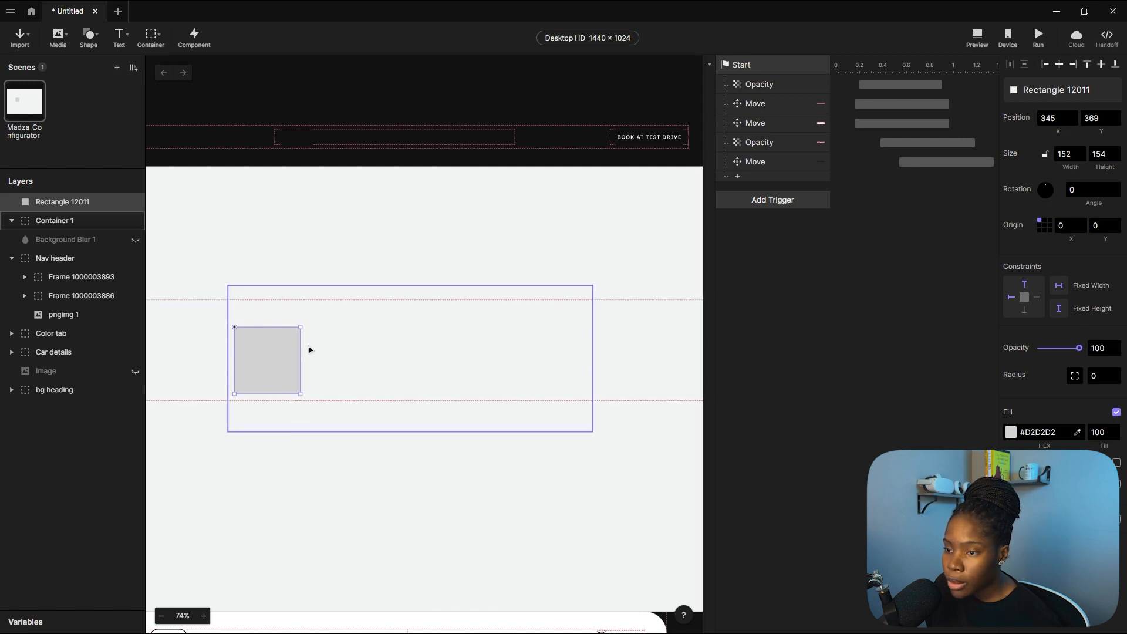
Nest the grey rectangle inside Container 1, flush with the container's left edge and centred vertically.
{"action": "left_click_drag", "start_coordinate": [277, 367], "coordinate": [270, 359]}
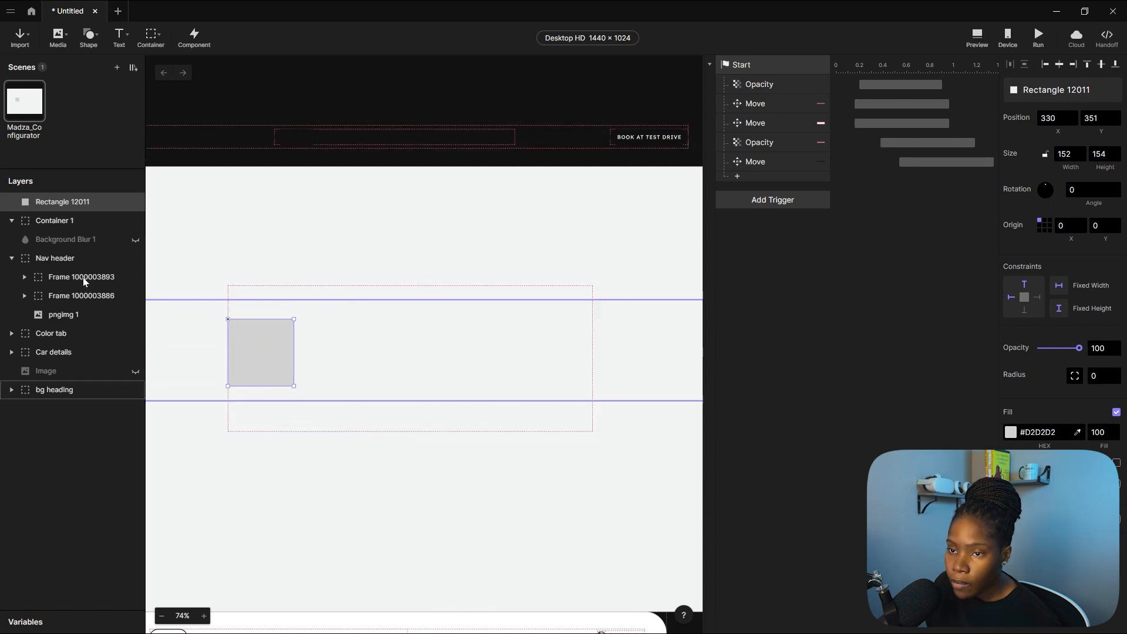
{"action": "left_click_drag", "start_coordinate": [51, 223], "coordinate": [48, 226]}
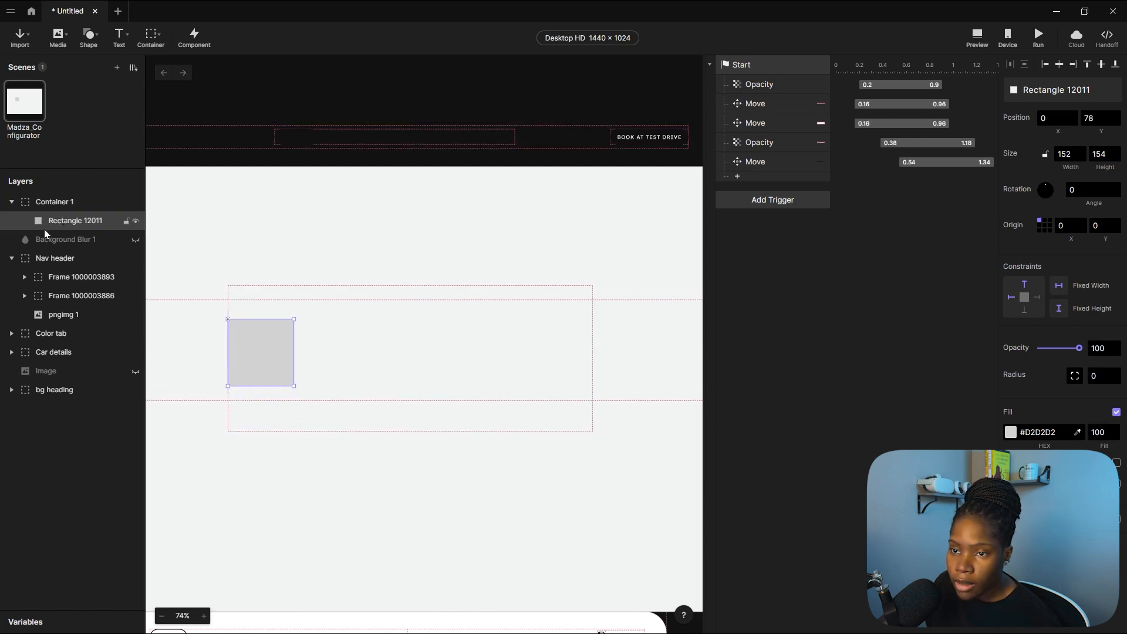
{"action": "key", "text": "Up"}
{"action": "key", "text": "Up"}
{"action": "key", "text": "Up"}
{"action": "key", "text": "Up"}
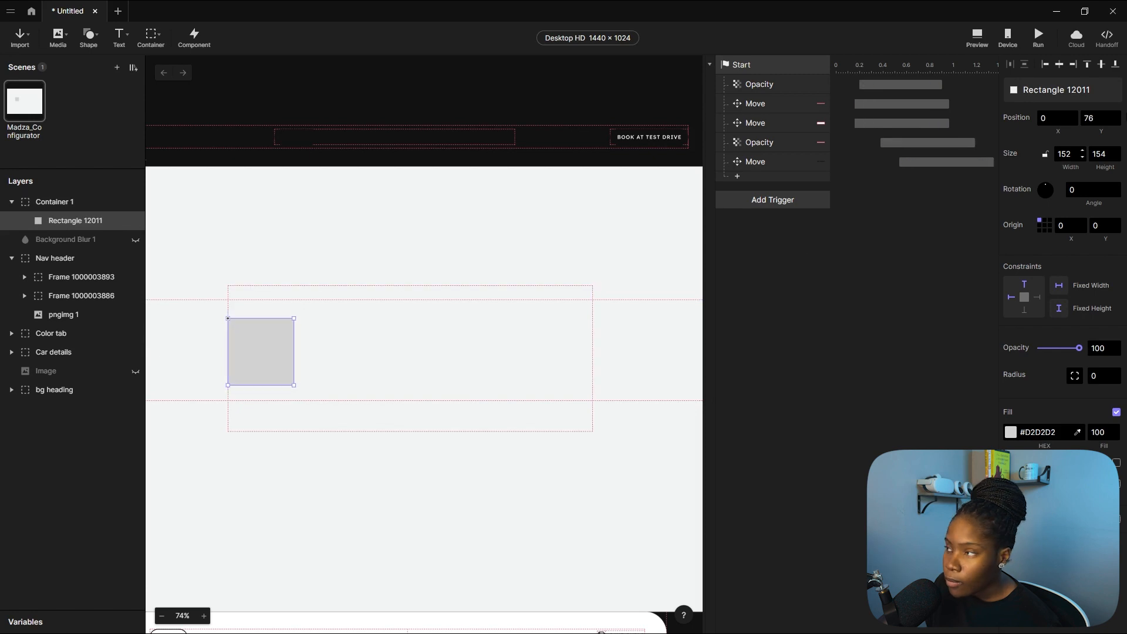
{"action": "left_click", "coordinate": [1101, 64]}
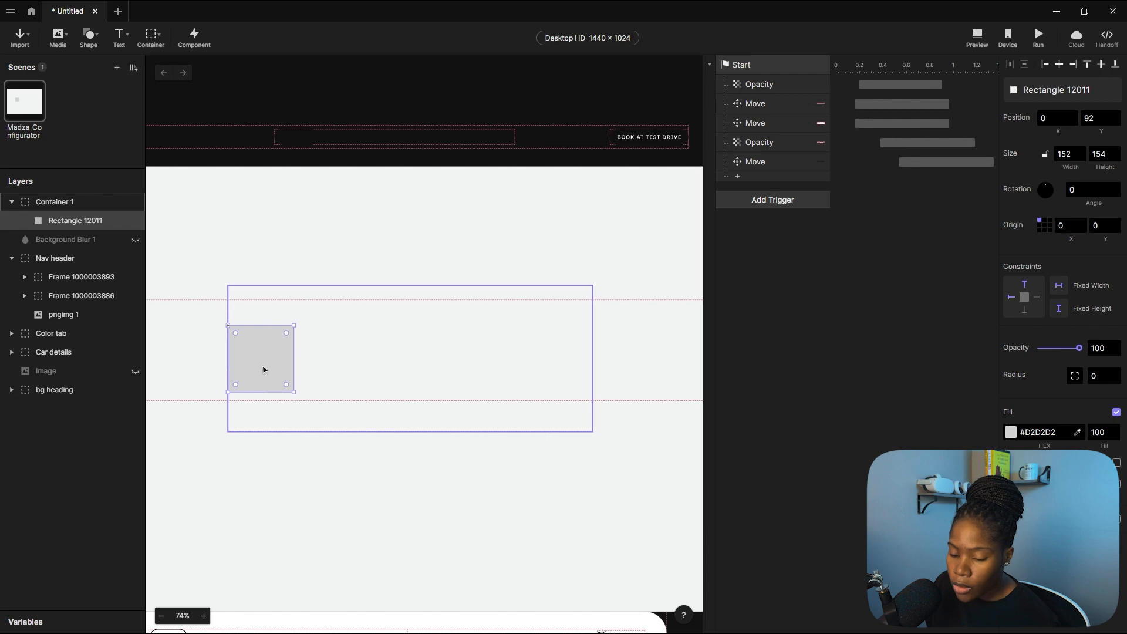
{"action": "mouse_move", "coordinate": [264, 370]}
{"action": "left_mouse_down"}
{"action": "mouse_move", "coordinate": [565, 379]}
{"action": "mouse_move", "coordinate": [270, 375]}
{"action": "mouse_move", "coordinate": [561, 365]}
{"action": "mouse_move", "coordinate": [264, 370]}
{"action": "left_mouse_up"}
{"action": "left_click", "coordinate": [425, 307]}
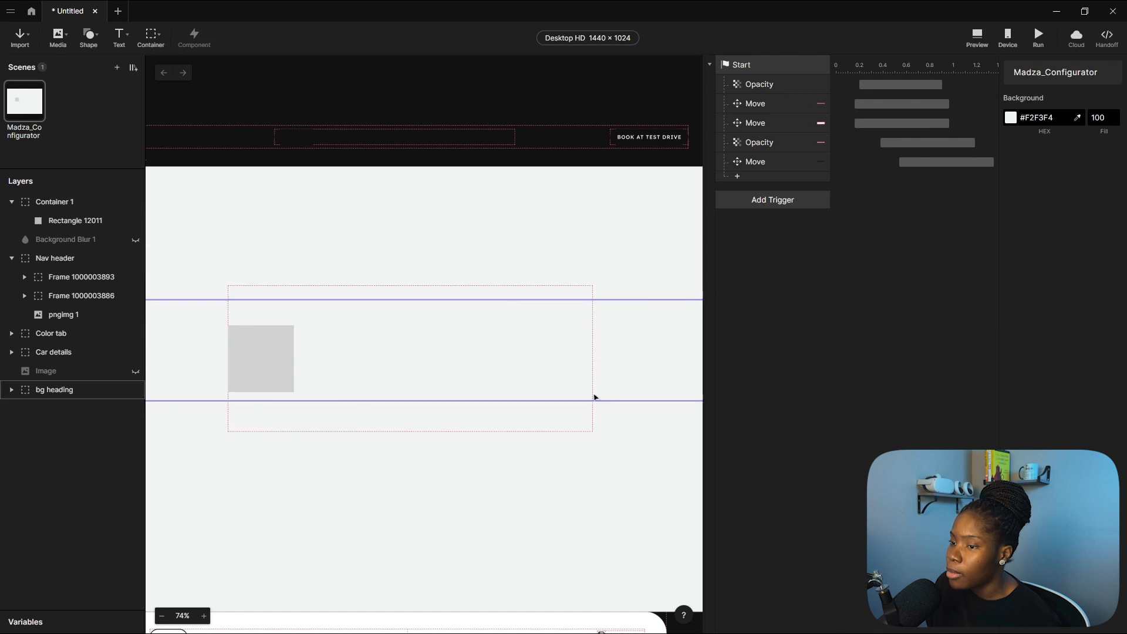
Rename Container 1 as Drag area and the rectangle inside it as Drag btn.
{"action": "left_click", "coordinate": [65, 199]}
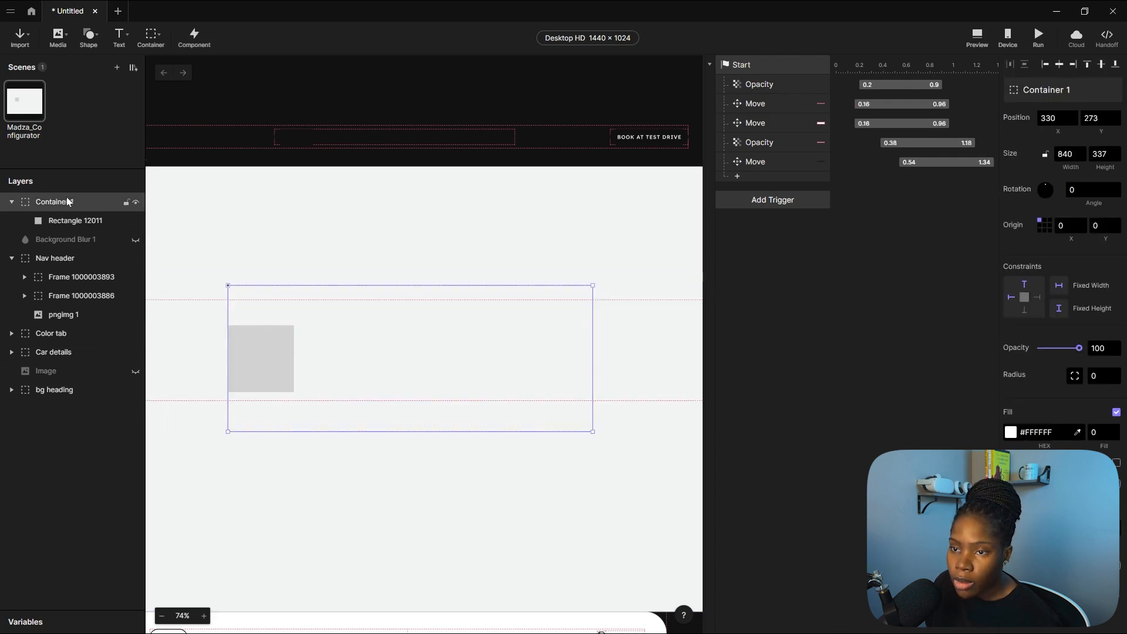
{"action": "double_click", "coordinate": [66, 201]}
{"action": "type", "text": "Drag area"}
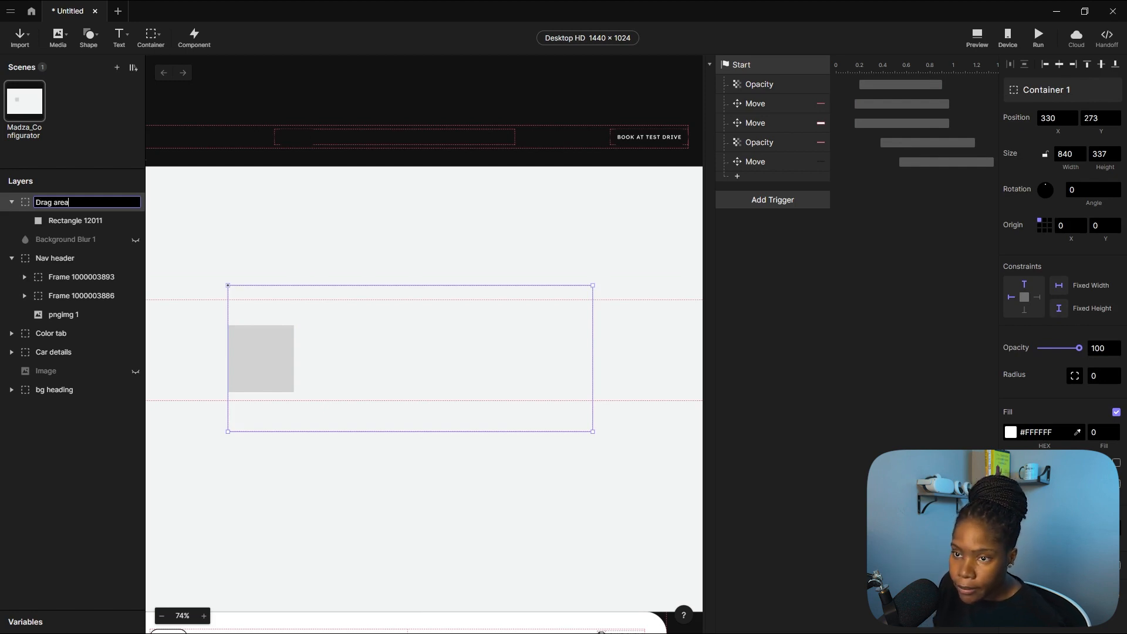
{"action": "double_click", "coordinate": [72, 222]}
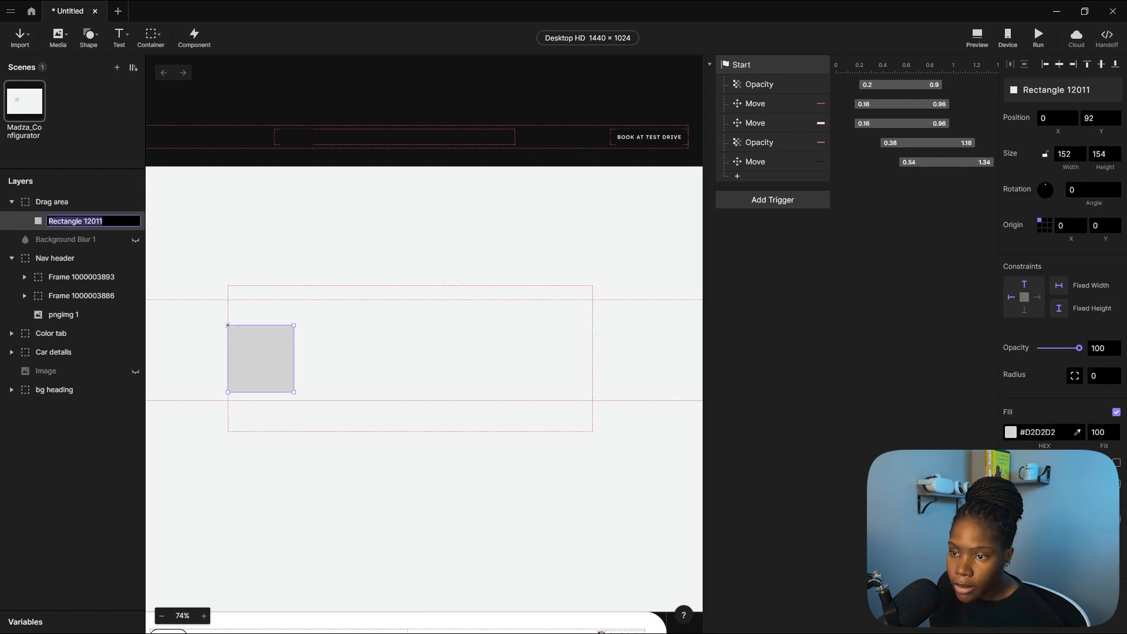
{"action": "type", "text": "D"}
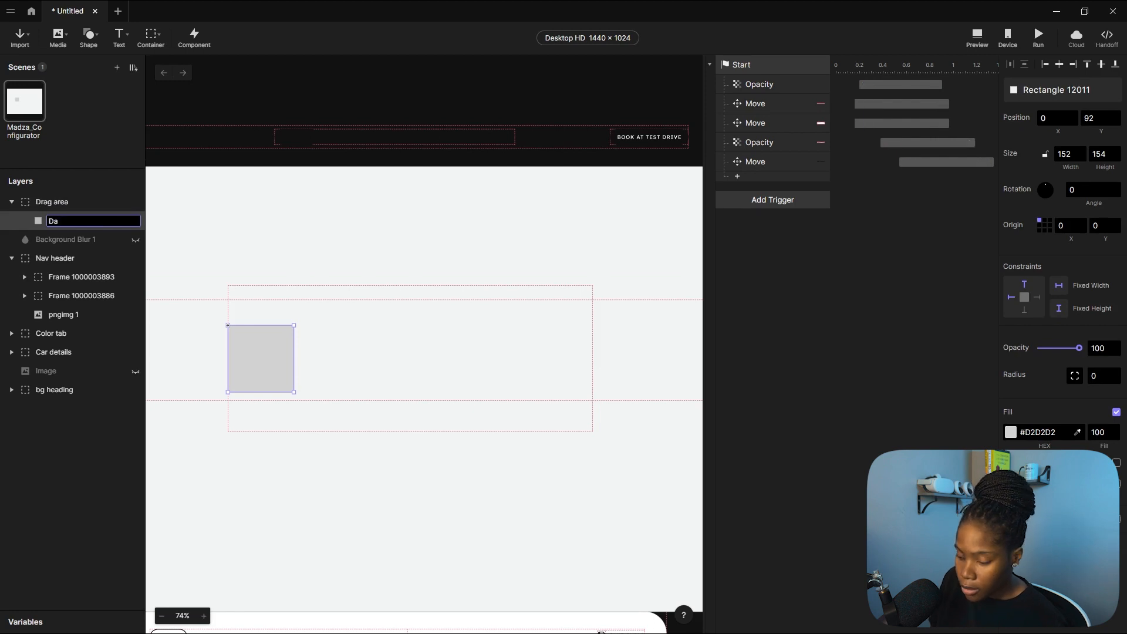
{"action": "type", "text": "rag btn"}
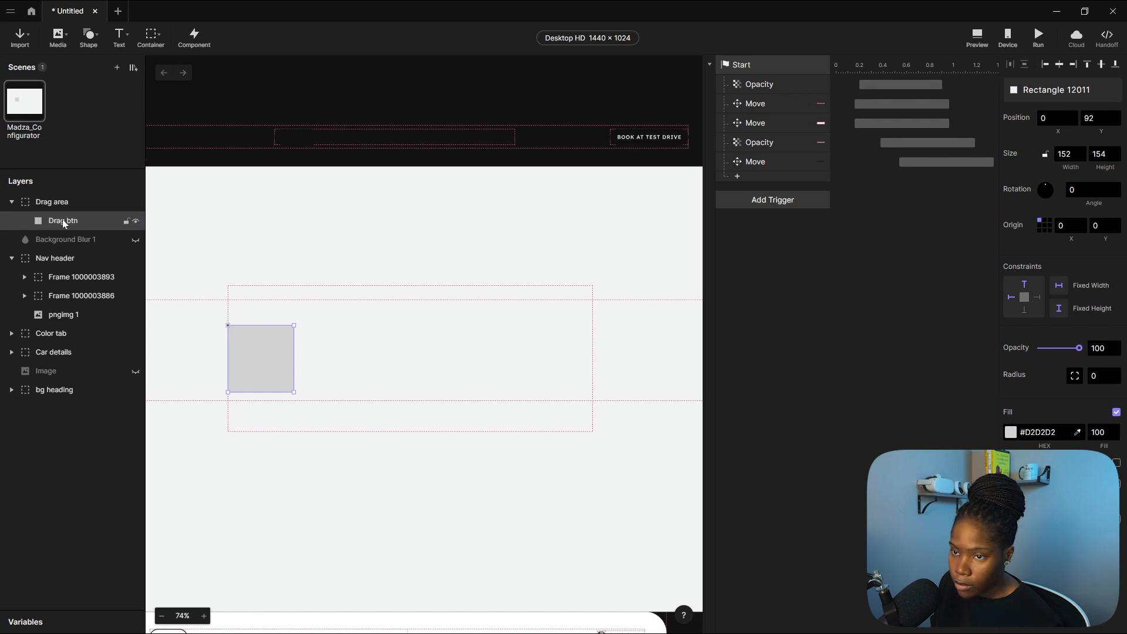
{"action": "key", "text": "Return"}
Collapse the Drag area container in the layer list and add a Drag trigger to it.
{"action": "left_click", "coordinate": [12, 202]}
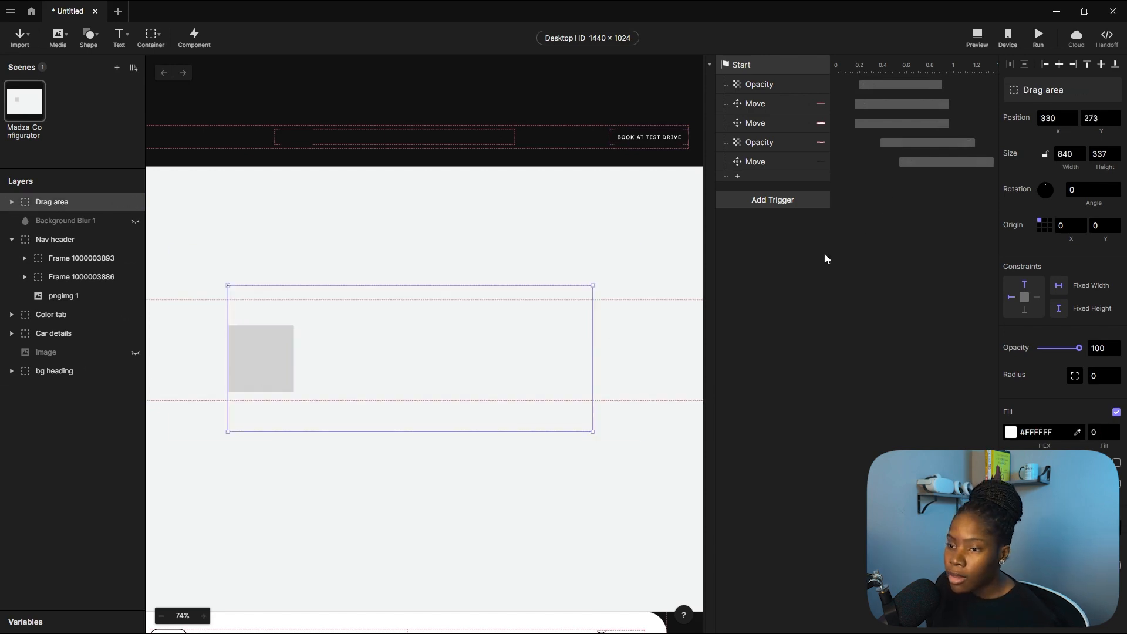
{"action": "left_click", "coordinate": [778, 207]}
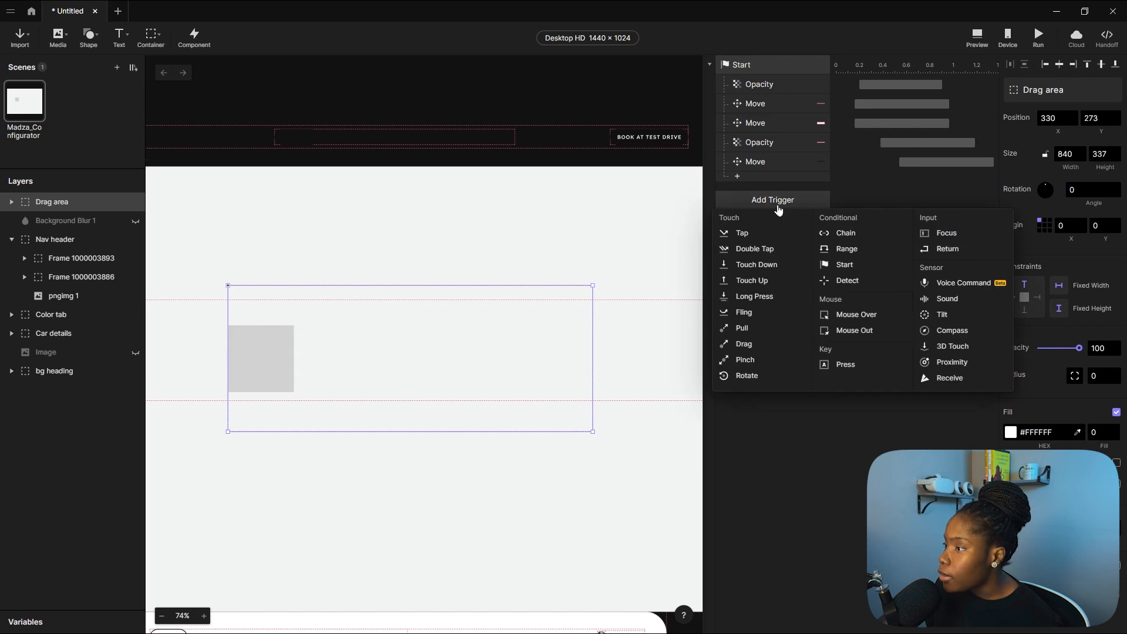
{"action": "left_click", "coordinate": [760, 345]}
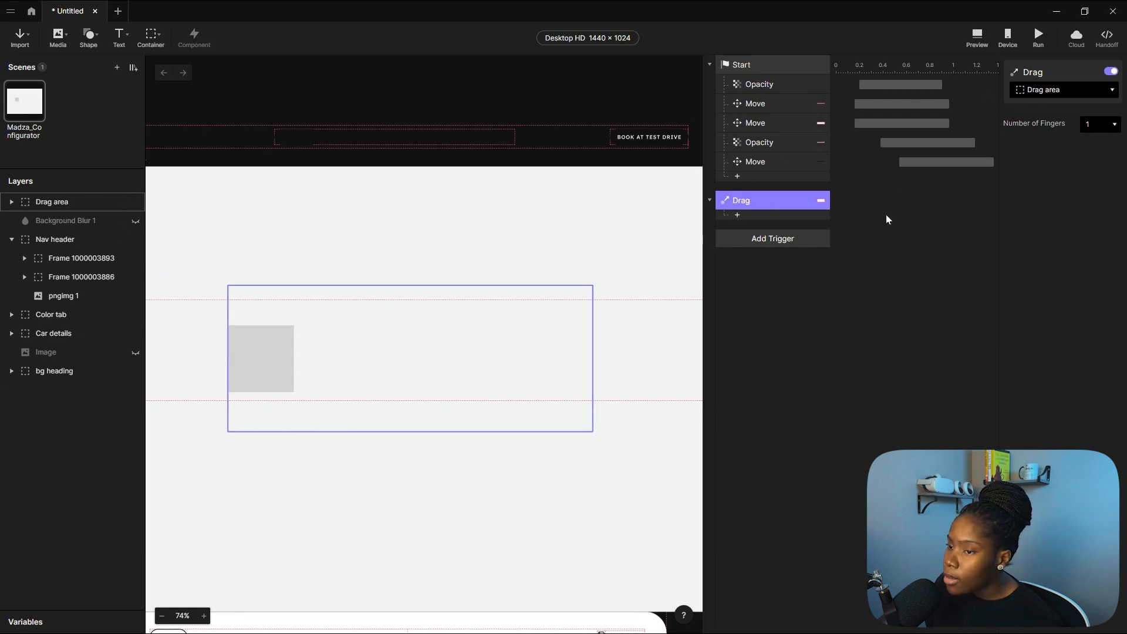
Add a Move response to the Drag trigger on the Drag area.
{"action": "left_click", "coordinate": [751, 217]}
{"action": "left_click", "coordinate": [766, 238]}
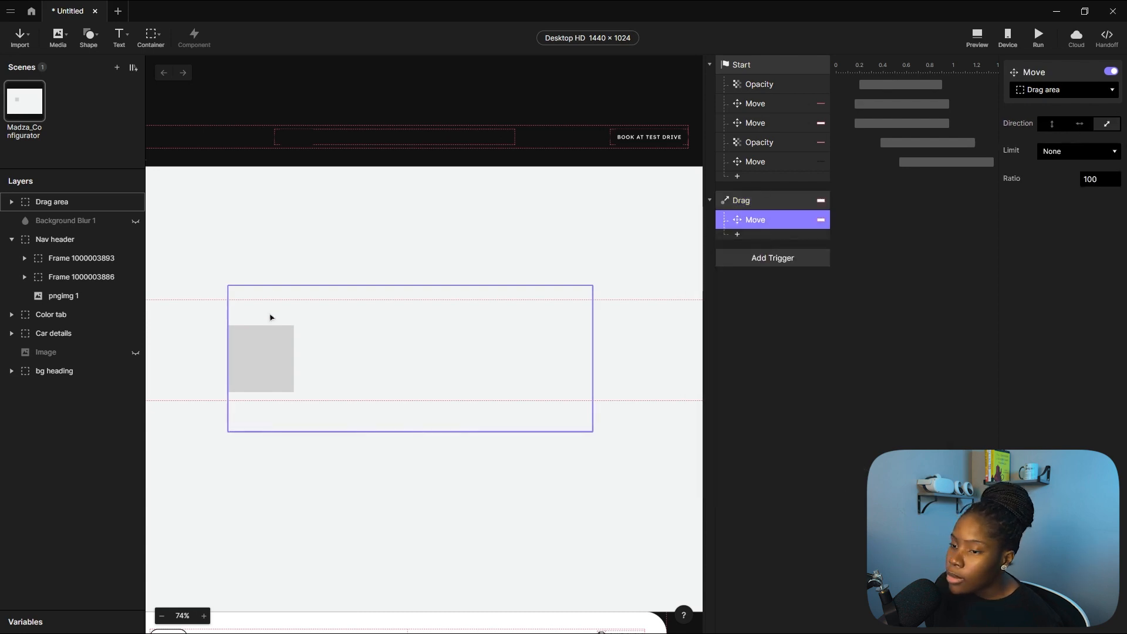
{"action": "double_click", "coordinate": [264, 352]}
{"action": "mouse_move", "coordinate": [264, 353]}
{"action": "left_mouse_down"}
{"action": "mouse_move", "coordinate": [546, 357]}
{"action": "mouse_move", "coordinate": [247, 355]}
{"action": "left_mouse_up"}
{"action": "key", "text": "Escape"}
{"action": "key", "text": "ctrl+z"}
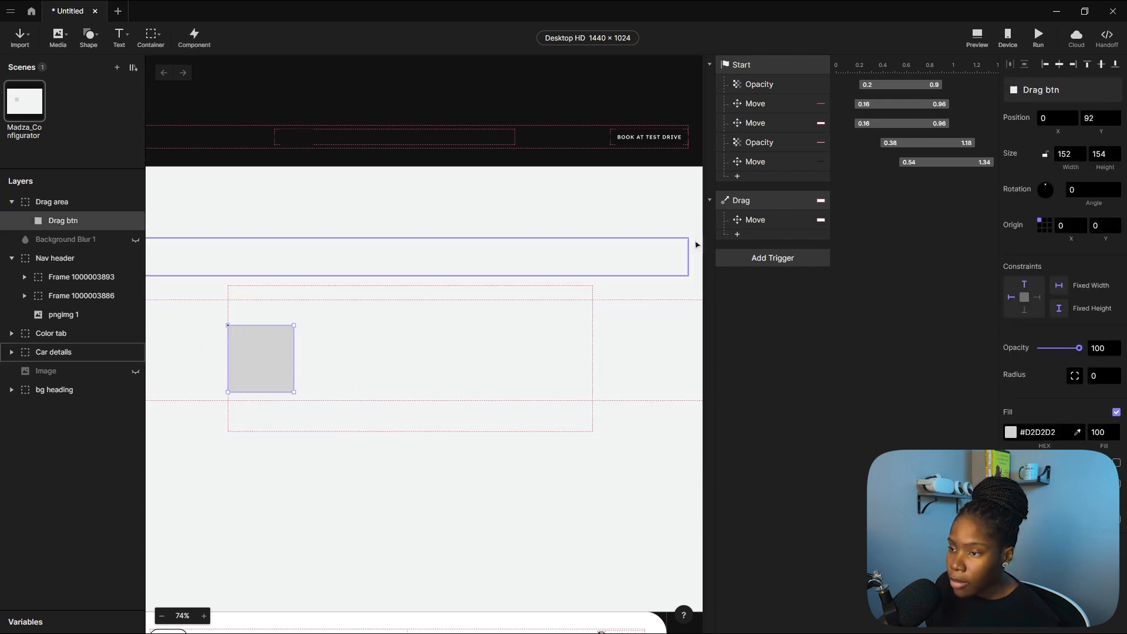
Restrict the Drag trigger's Move response to the horizontal direction and give it a custom limit with a Min X of 0.
{"action": "left_click", "coordinate": [772, 222]}
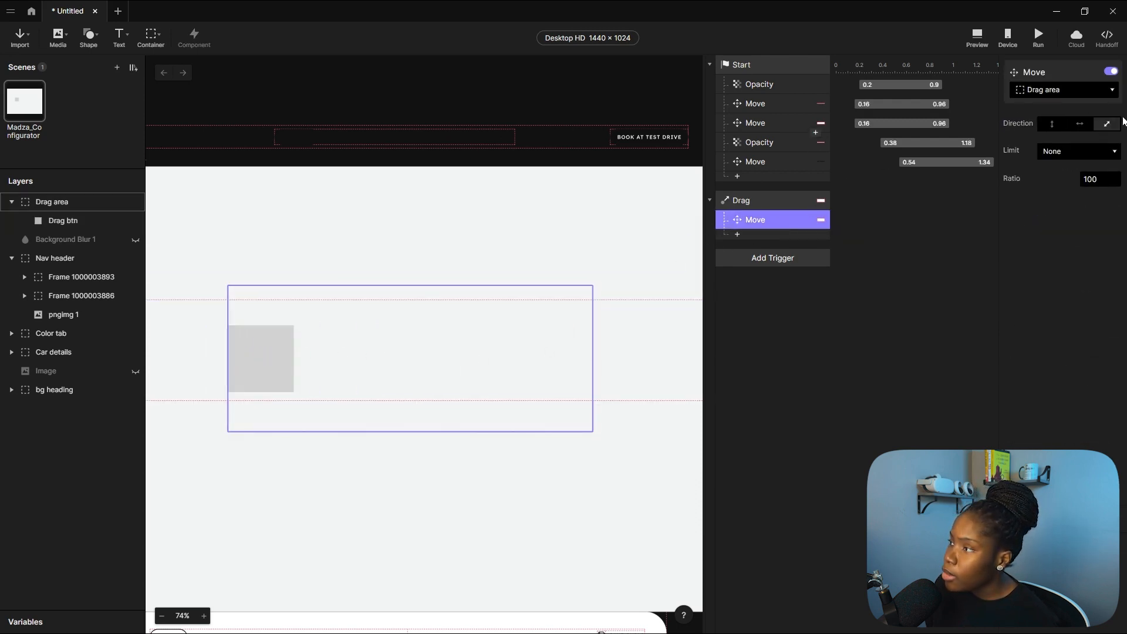
{"action": "left_click", "coordinate": [1081, 125]}
{"action": "left_click", "coordinate": [1066, 153]}
{"action": "left_click", "coordinate": [1076, 183]}
{"action": "left_click", "coordinate": [1056, 171]}
{"action": "type", "text": "0"}
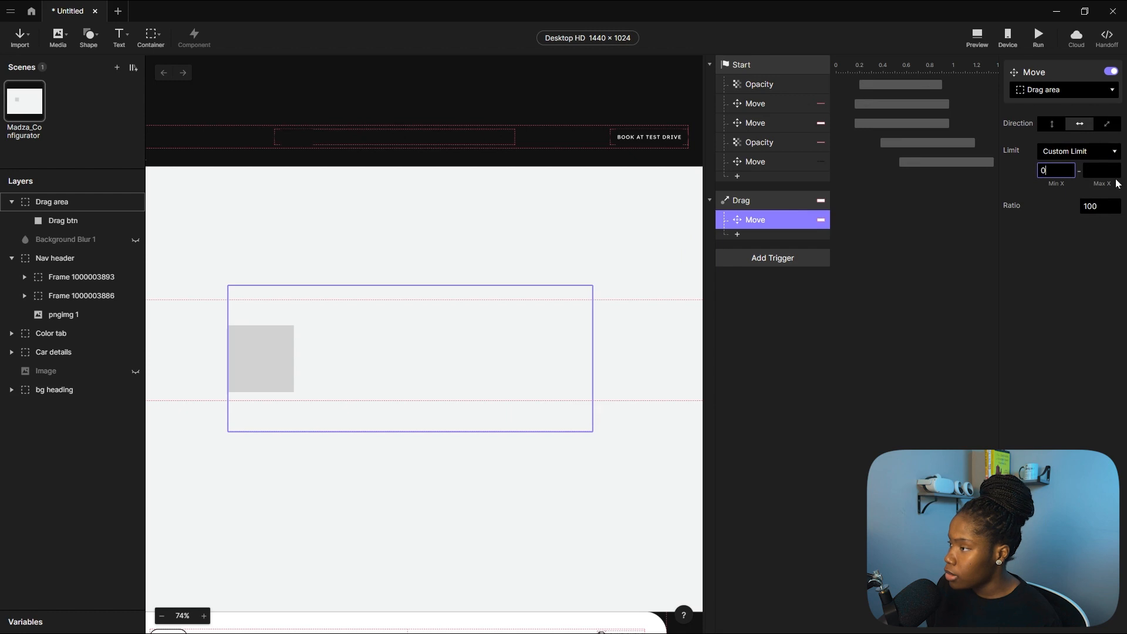
{"action": "left_click", "coordinate": [1102, 171]}
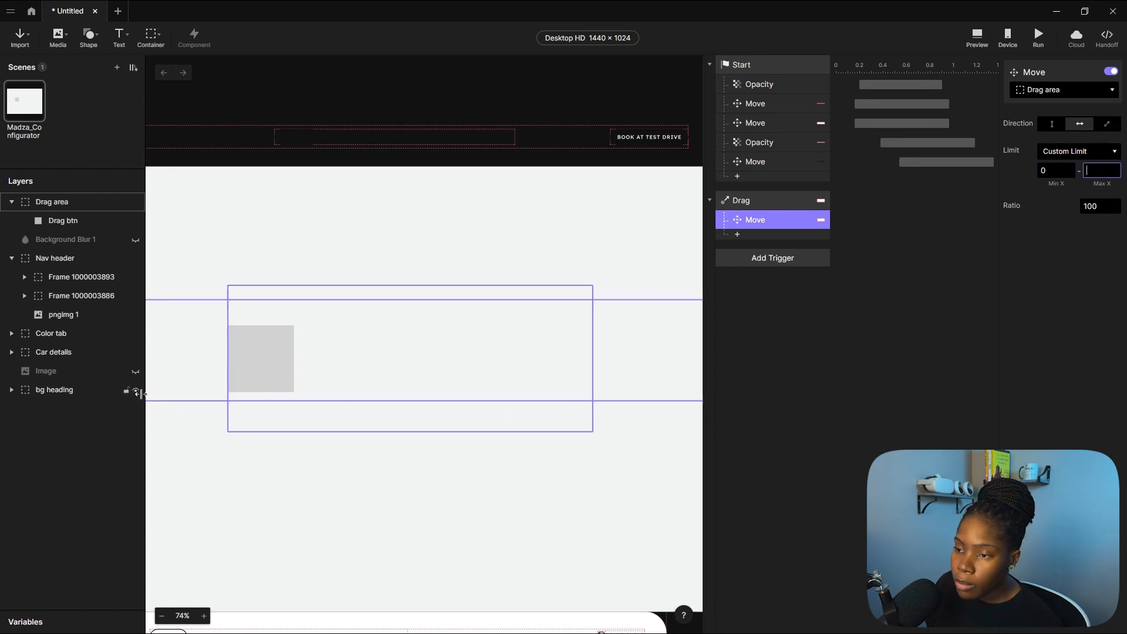
Check the Drag btn's X position flush against the Drag area's right edge, and return the button to the left edge.
{"action": "left_click", "coordinate": [256, 357]}
{"action": "double_click", "coordinate": [256, 357]}
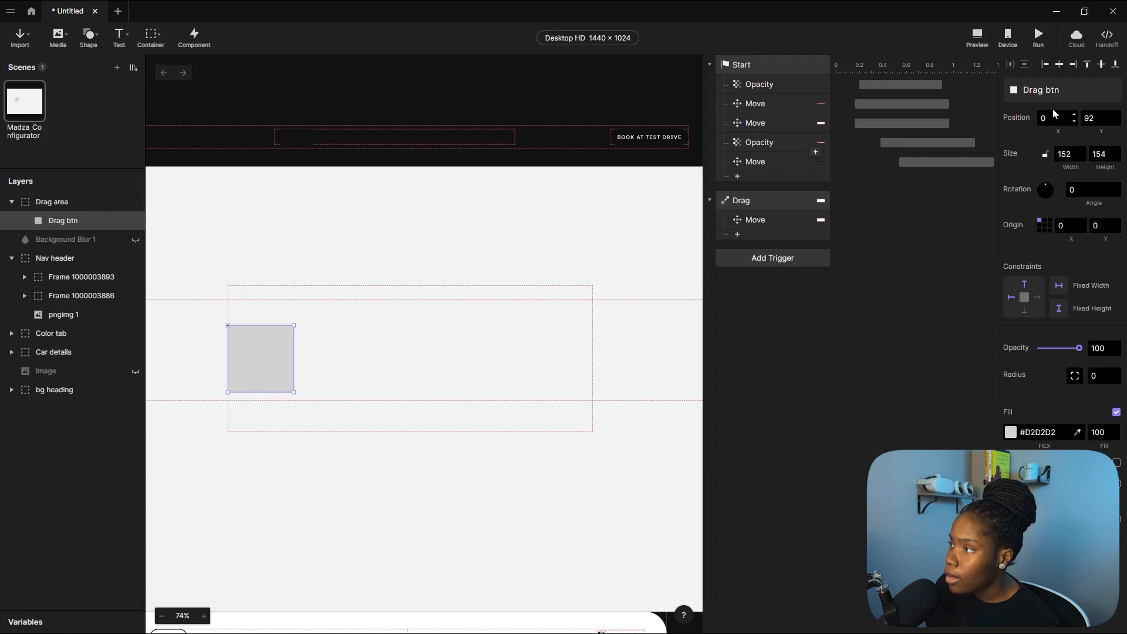
{"action": "left_click_drag", "start_coordinate": [262, 354], "coordinate": [562, 361]}
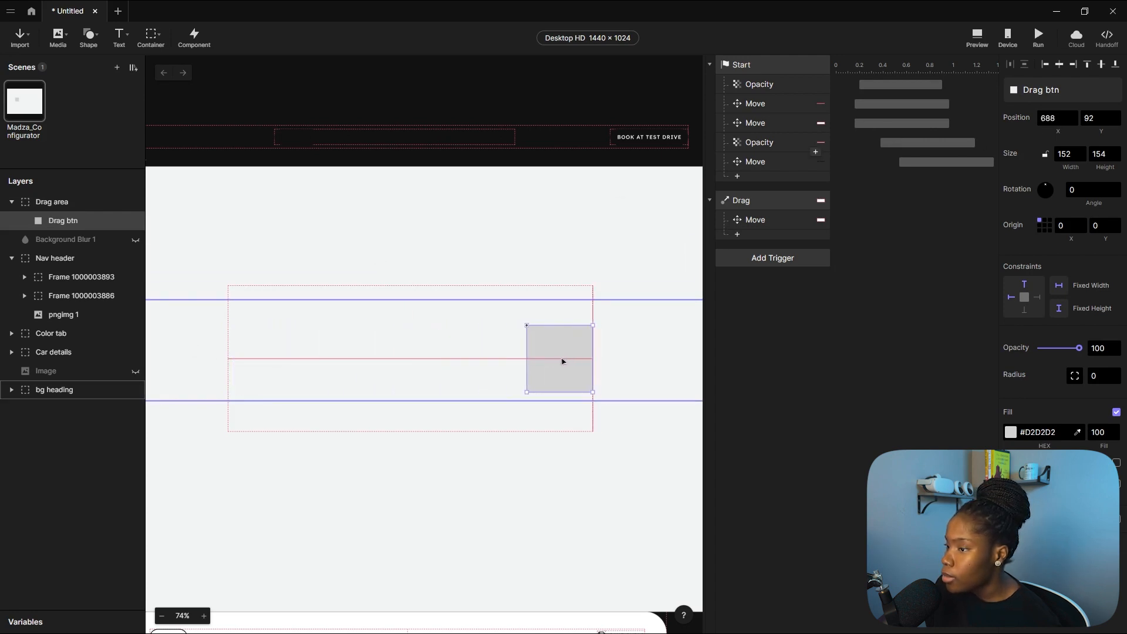
{"action": "left_click", "coordinate": [580, 317]}
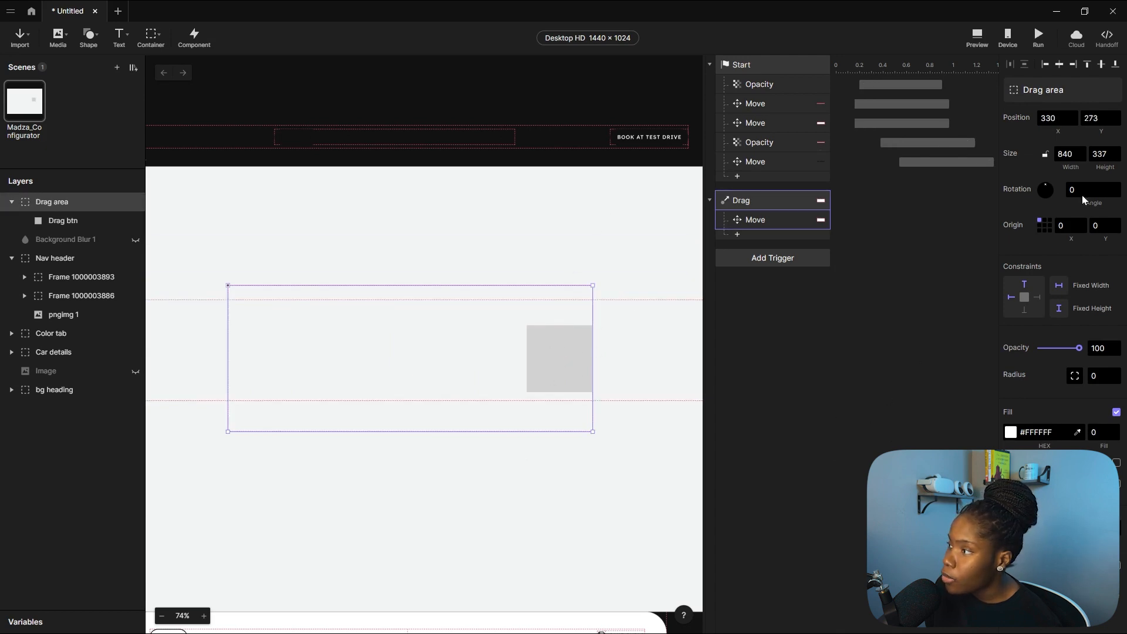
{"action": "left_click", "coordinate": [534, 342]}
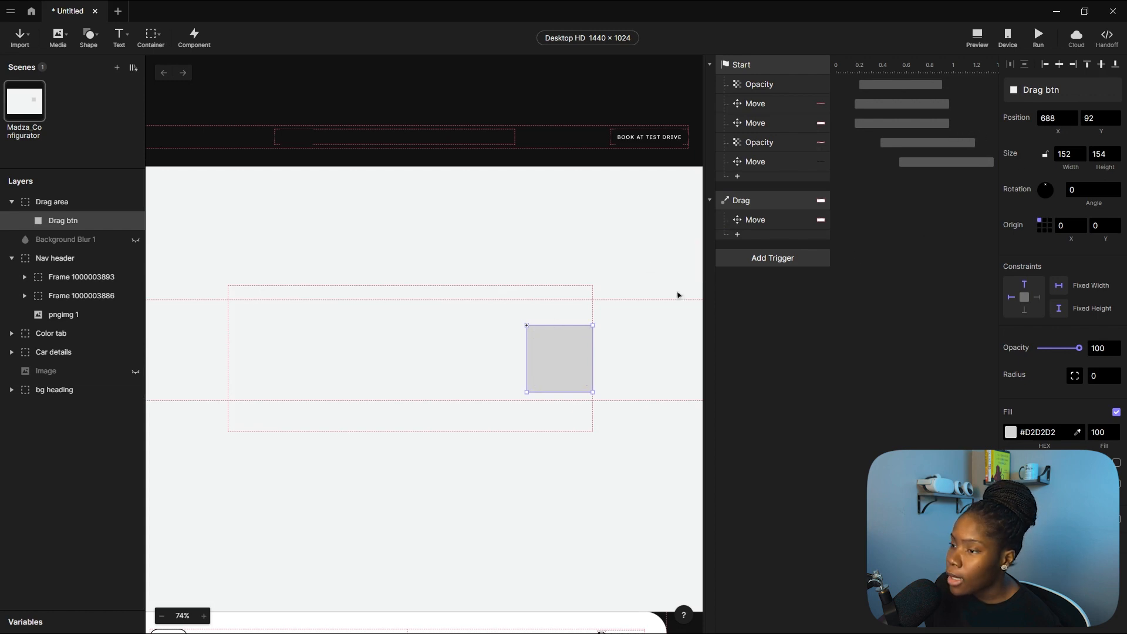
{"action": "left_click", "coordinate": [1040, 117]}
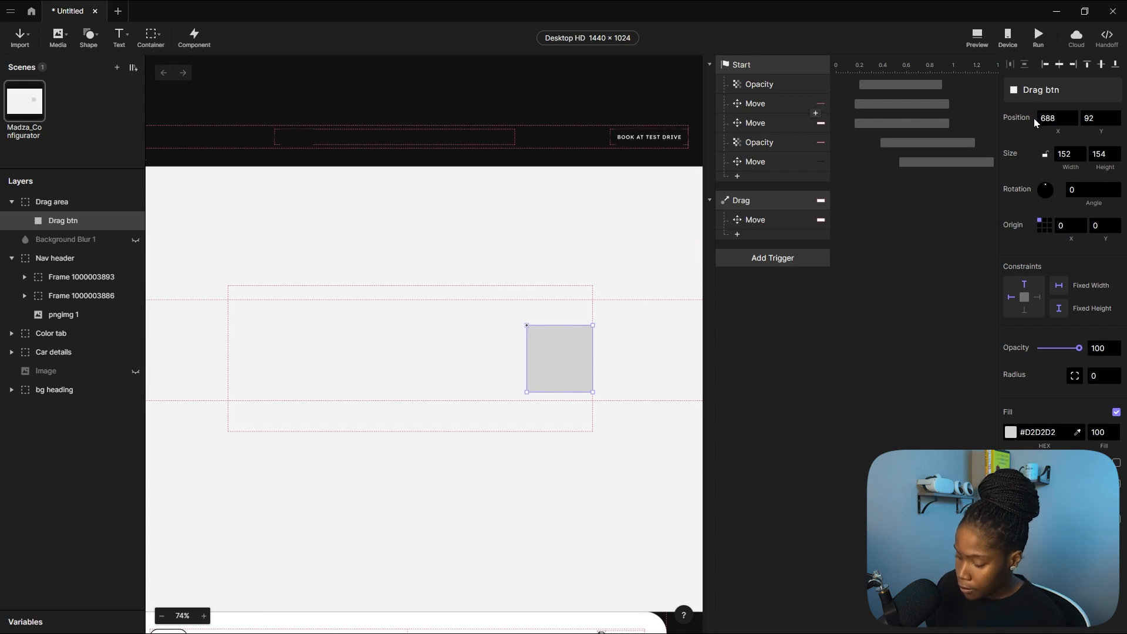
{"action": "left_click_drag", "start_coordinate": [546, 357], "coordinate": [248, 368]}
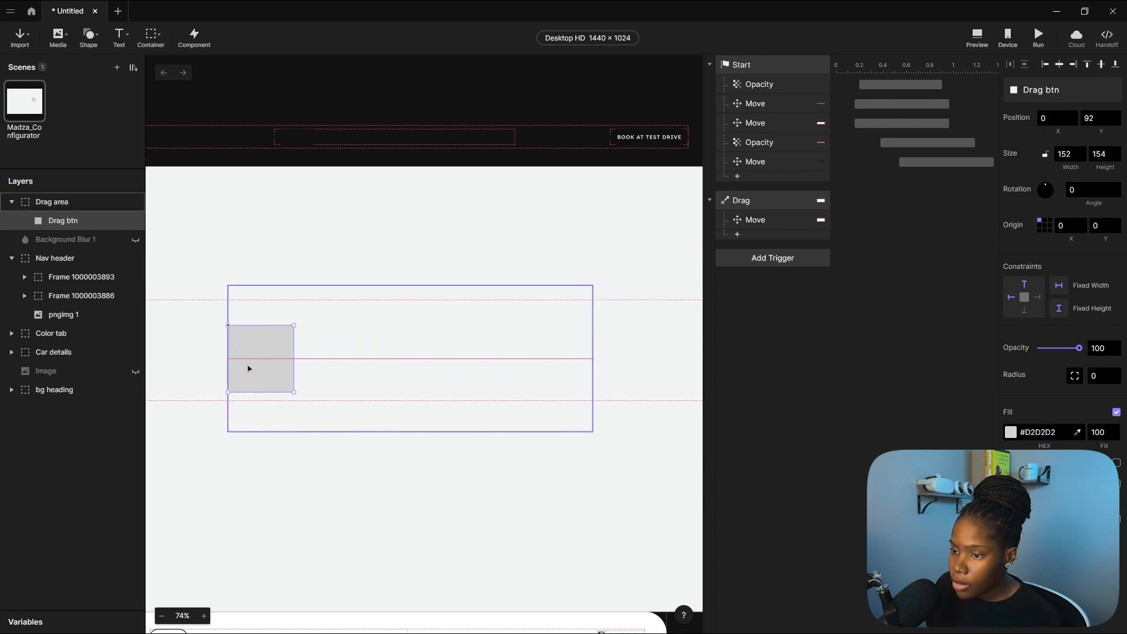
Set the Max X of the drag Move response's custom limit to 688.
{"action": "left_click", "coordinate": [764, 220]}
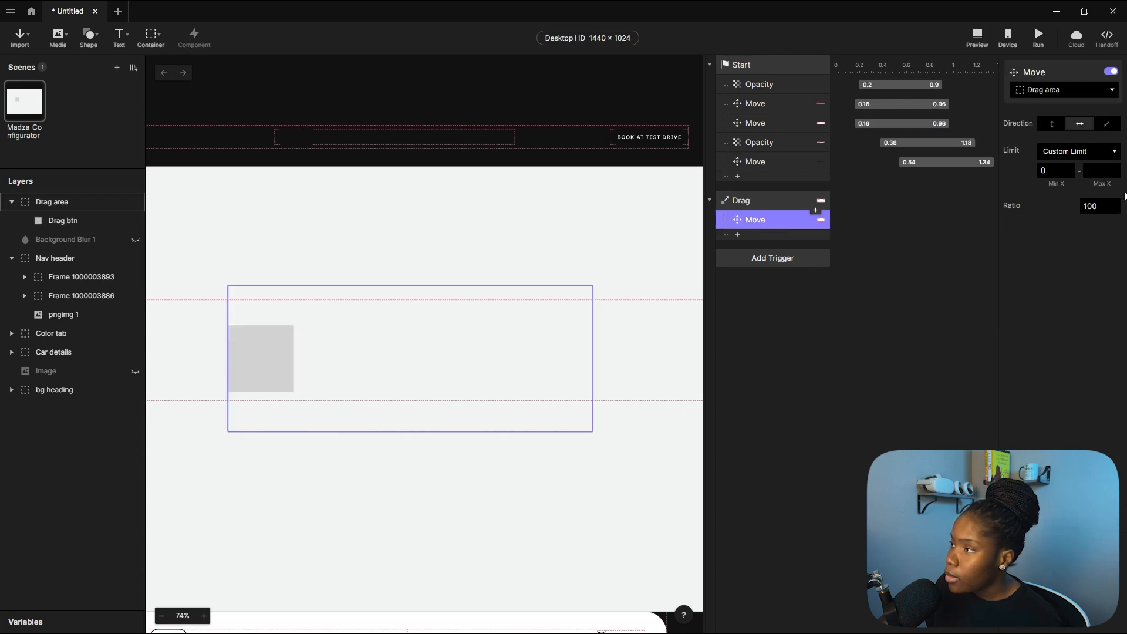
{"action": "left_click", "coordinate": [1100, 170]}
{"action": "type", "text": "688"}
{"action": "left_click", "coordinate": [1039, 339]}
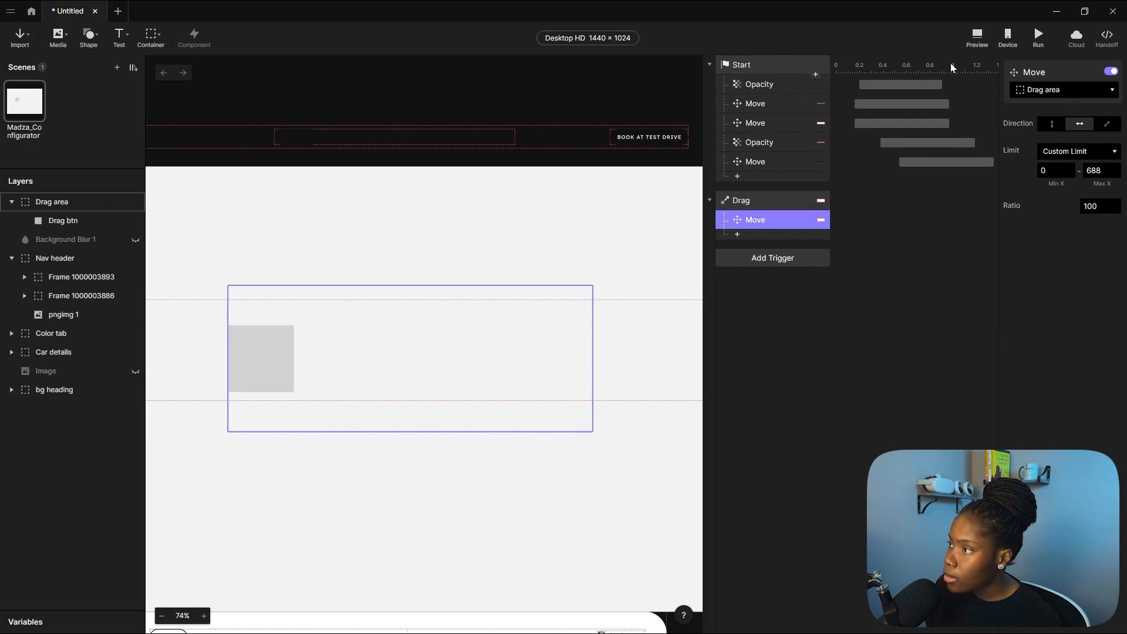
Preview the prototype in a maximized window to test the drag movement, and minimize the preview.
{"action": "left_click", "coordinate": [977, 38]}
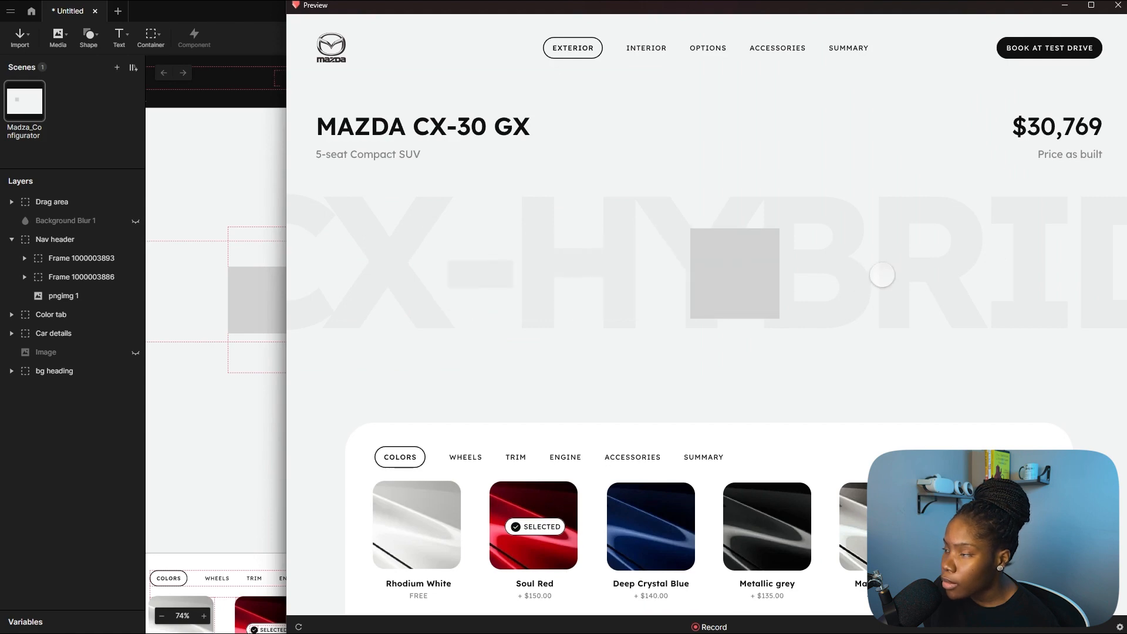
{"action": "left_click", "coordinate": [1092, 6]}
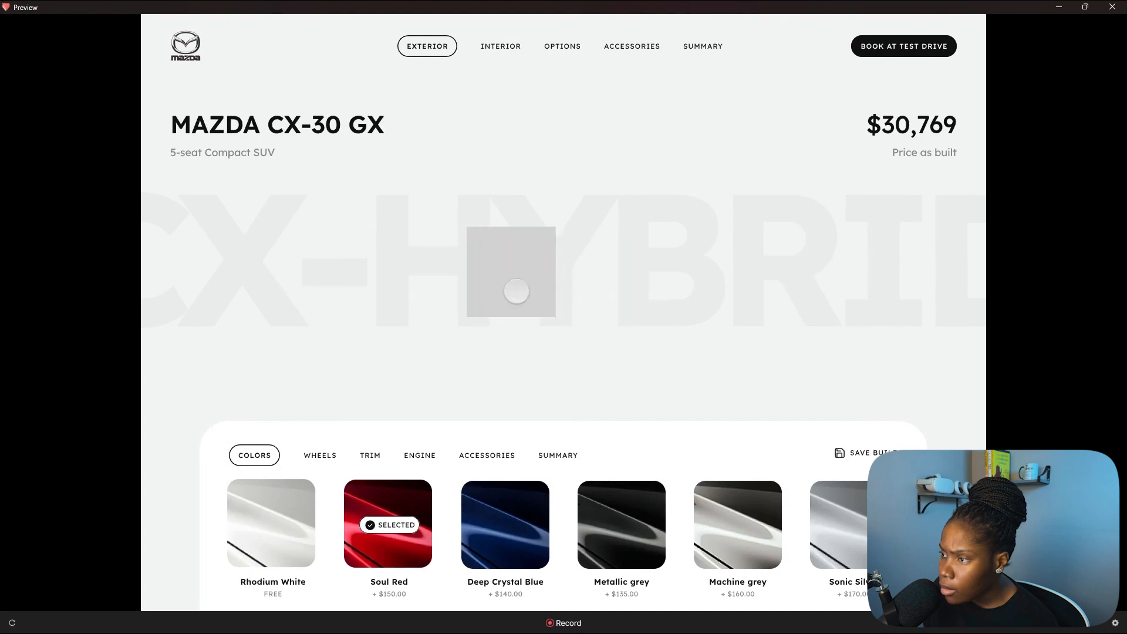
{"action": "left_click", "coordinate": [1059, 7]}
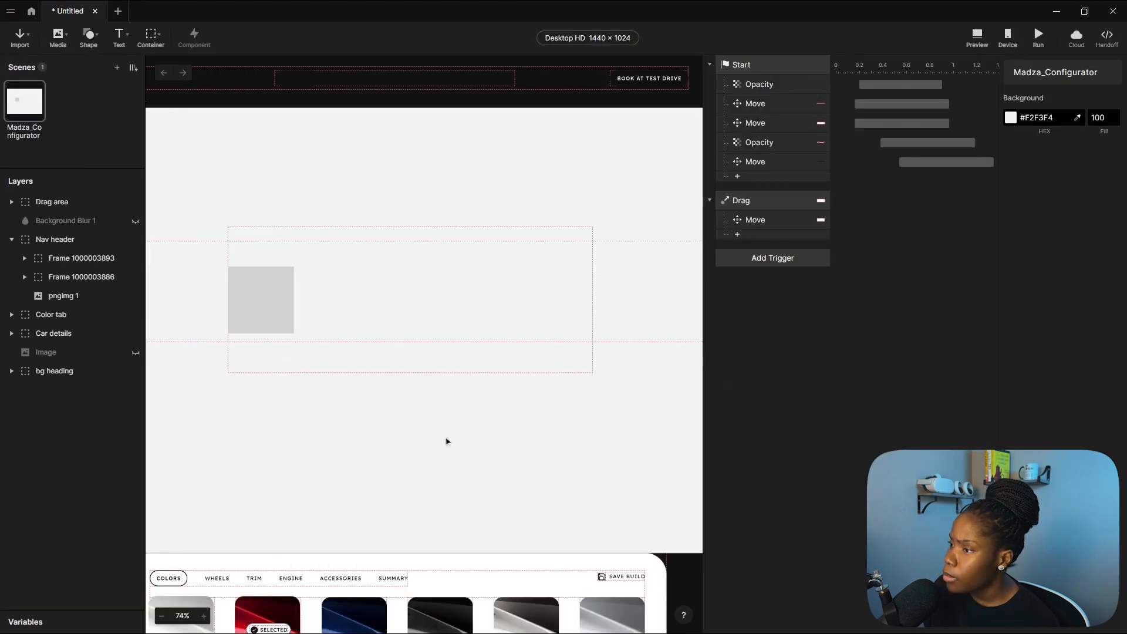
Change the target of the Drag trigger's Move response to Drag btn, keeping Drag area as the trigger's layer.
{"action": "left_click", "coordinate": [756, 202]}
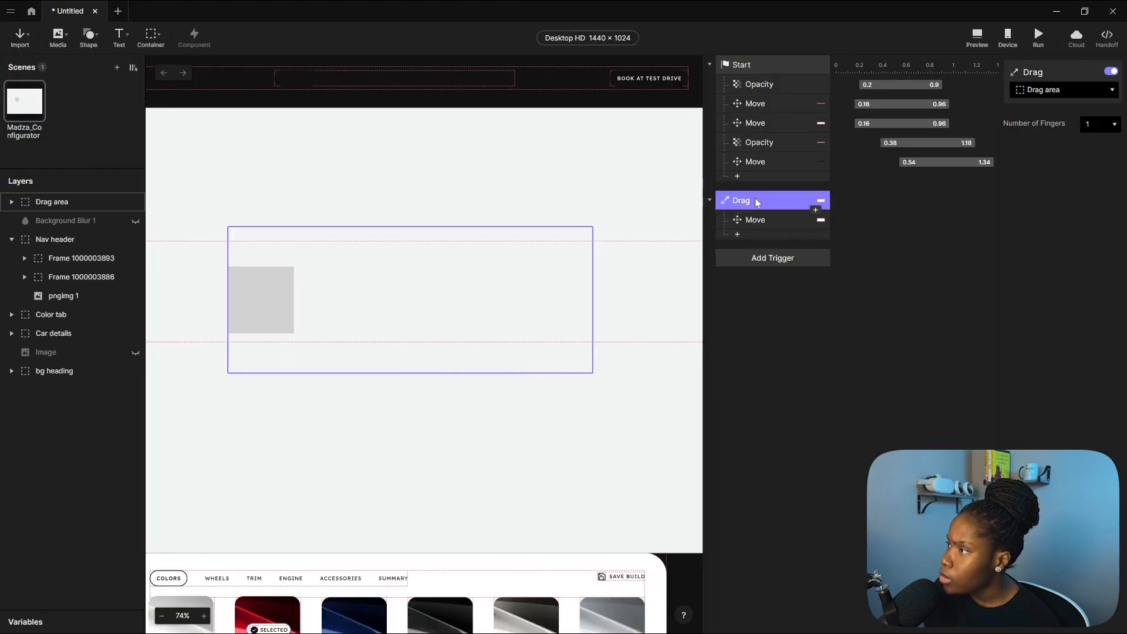
{"action": "left_click", "coordinate": [785, 221]}
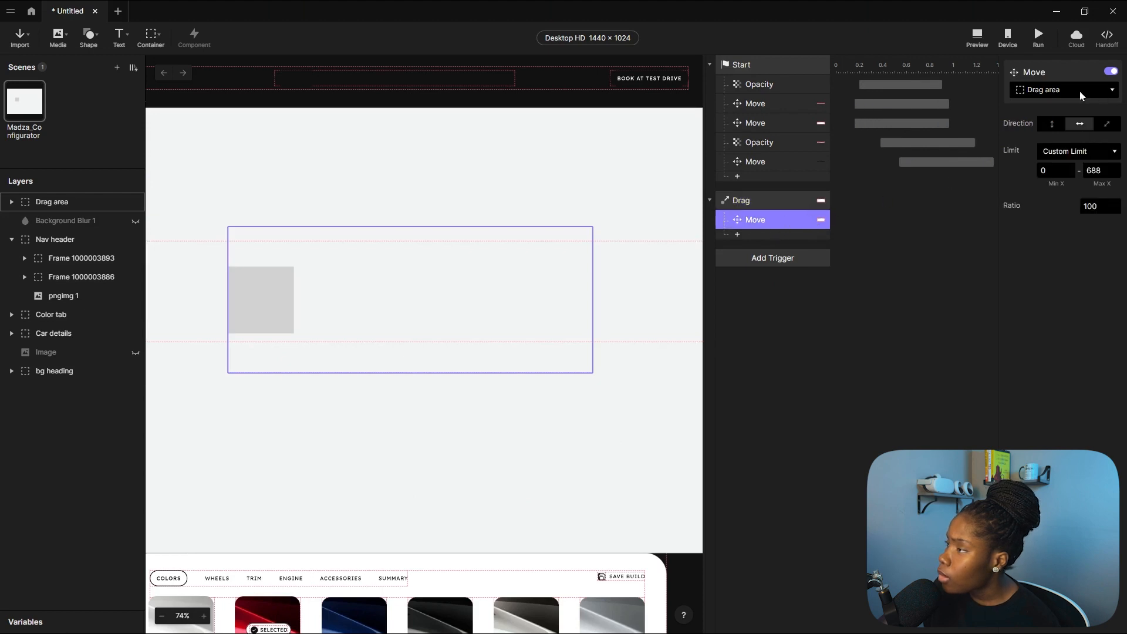
{"action": "left_click", "coordinate": [1054, 93]}
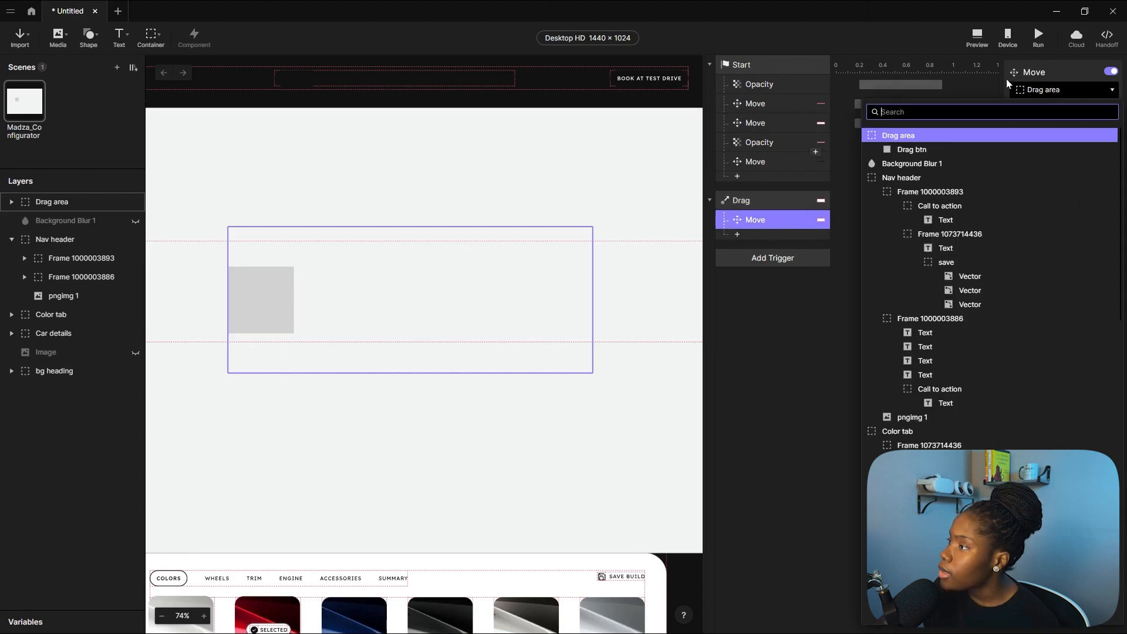
{"action": "left_click", "coordinate": [923, 150]}
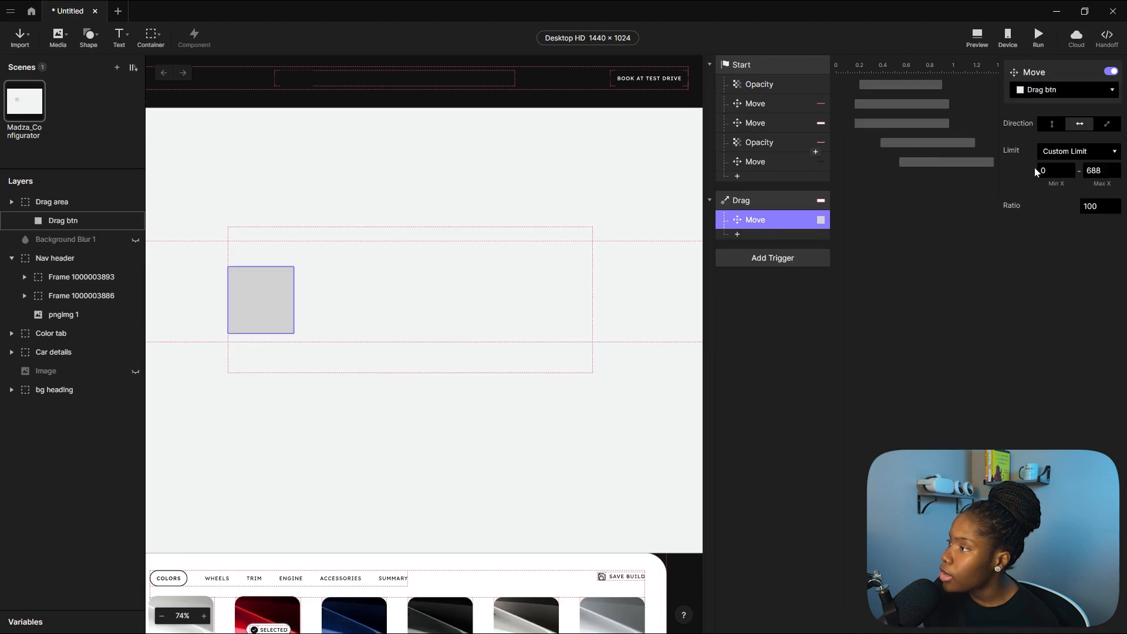
{"action": "left_click", "coordinate": [758, 200]}
{"action": "left_click", "coordinate": [868, 234]}
{"action": "left_click", "coordinate": [773, 203]}
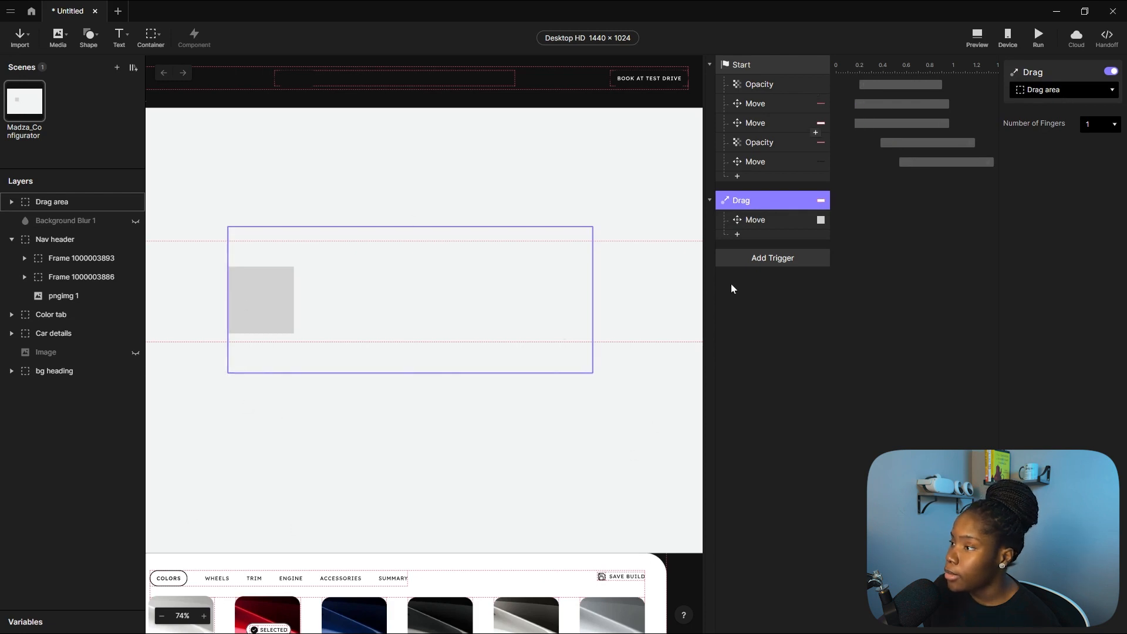
{"action": "left_click", "coordinate": [779, 224]}
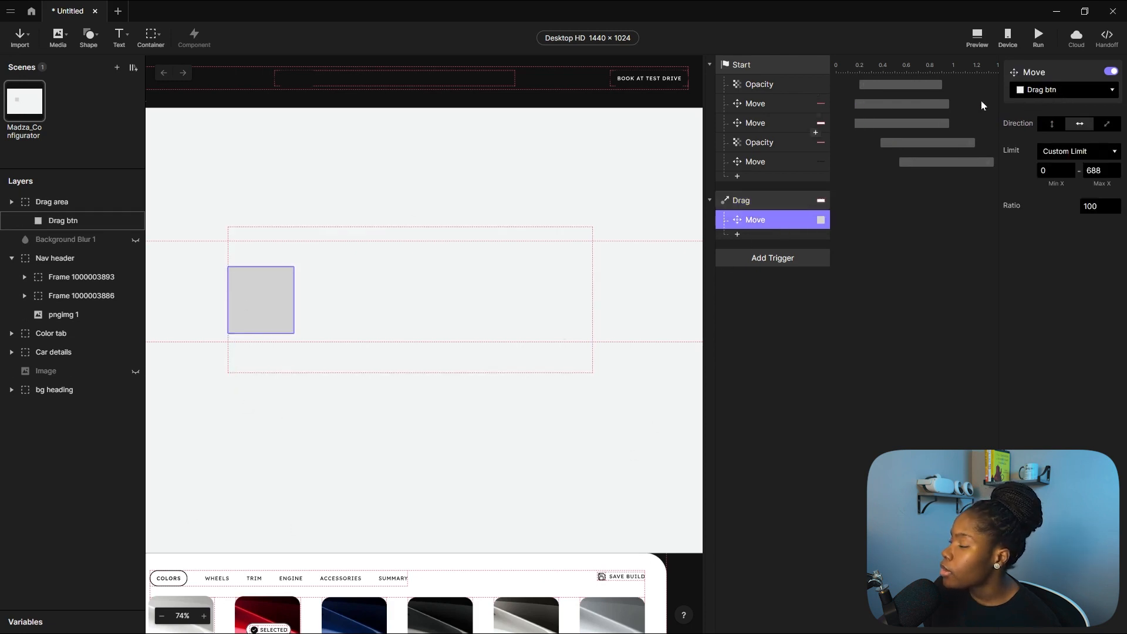
Preview the prototype and test dragging the grey button horizontally within its limits.
{"action": "left_click", "coordinate": [974, 39]}
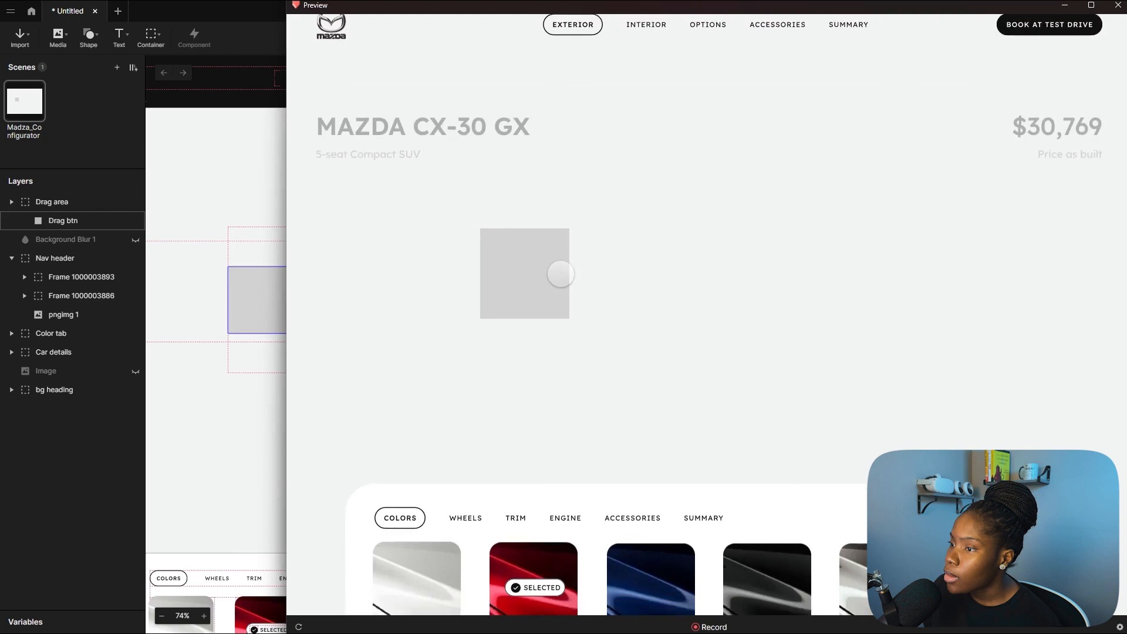
{"action": "left_click_drag", "start_coordinate": [752, 277], "coordinate": [382, 319]}
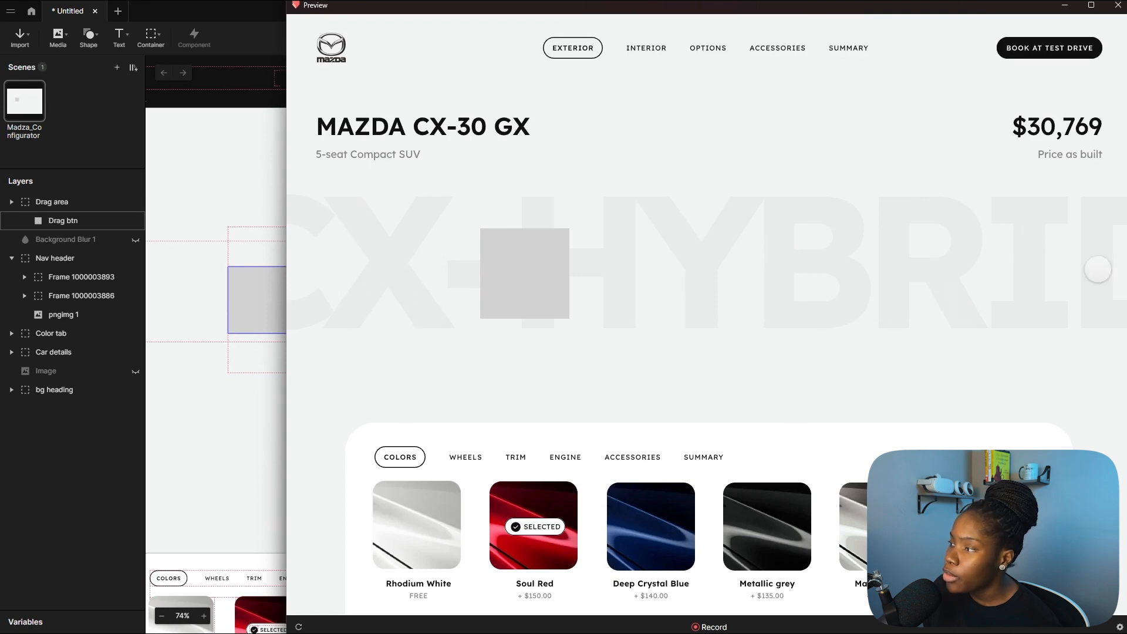
{"action": "mouse_move", "coordinate": [512, 282]}
{"action": "left_mouse_down"}
{"action": "mouse_move", "coordinate": [707, 277]}
{"action": "mouse_move", "coordinate": [432, 285]}
{"action": "mouse_move", "coordinate": [901, 289]}
{"action": "mouse_move", "coordinate": [618, 312]}
{"action": "mouse_move", "coordinate": [569, 305]}
{"action": "mouse_move", "coordinate": [1051, 279]}
{"action": "mouse_move", "coordinate": [533, 285]}
{"action": "left_mouse_up"}
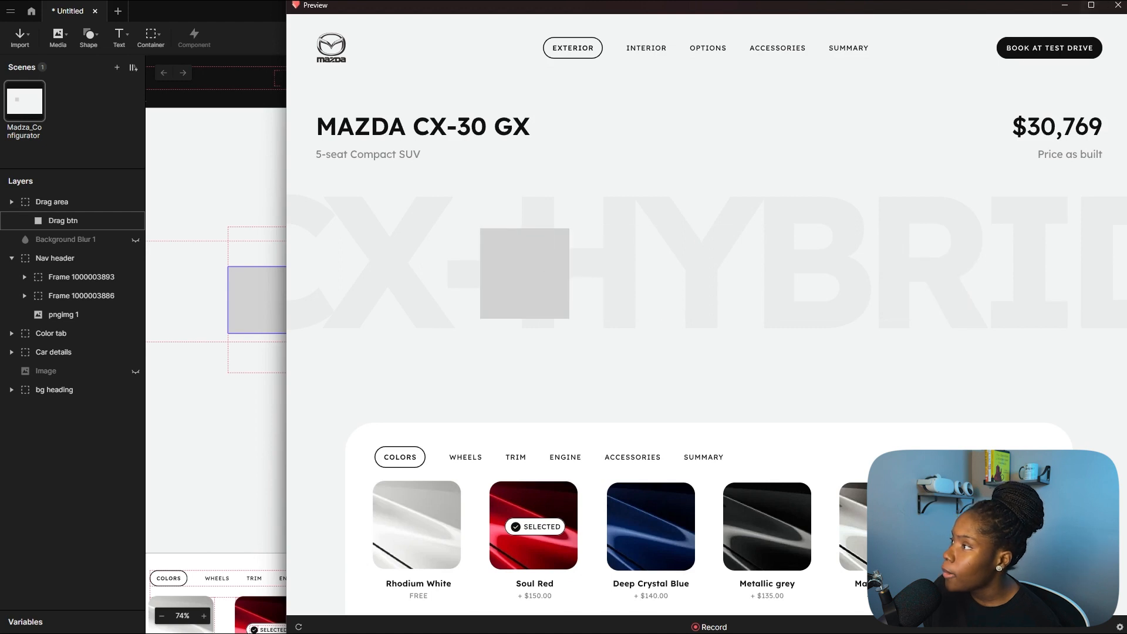
{"action": "left_click", "coordinate": [1056, 7]}
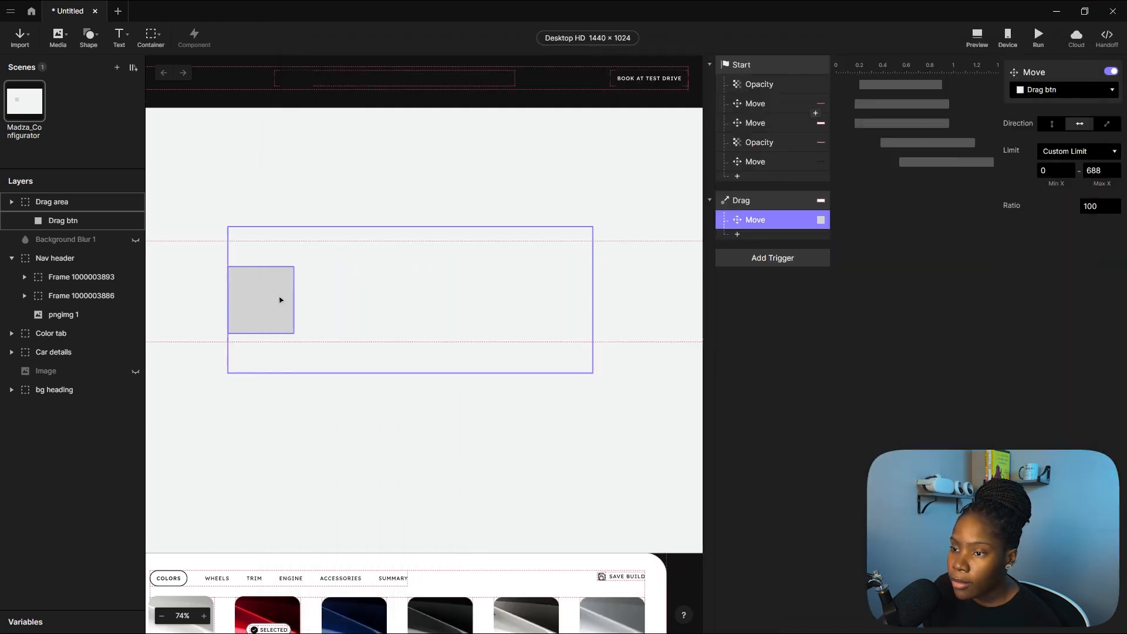
Turn off the fill of the Drag btn rectangle.
{"action": "left_click", "coordinate": [274, 316]}
{"action": "double_click", "coordinate": [278, 315]}
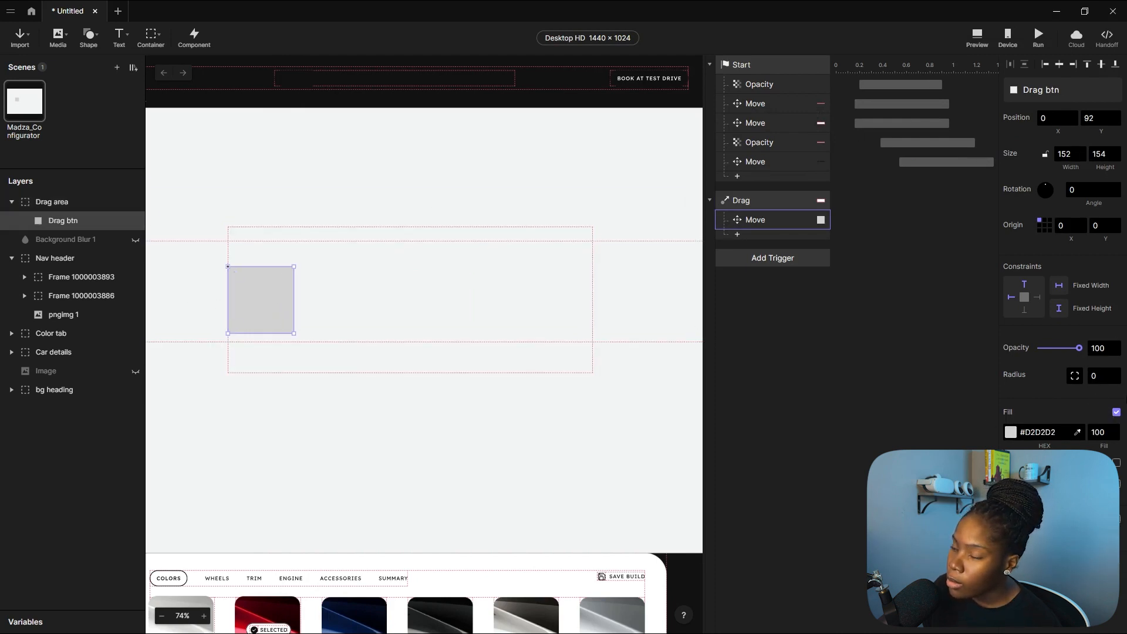
{"action": "left_click", "coordinate": [1117, 412]}
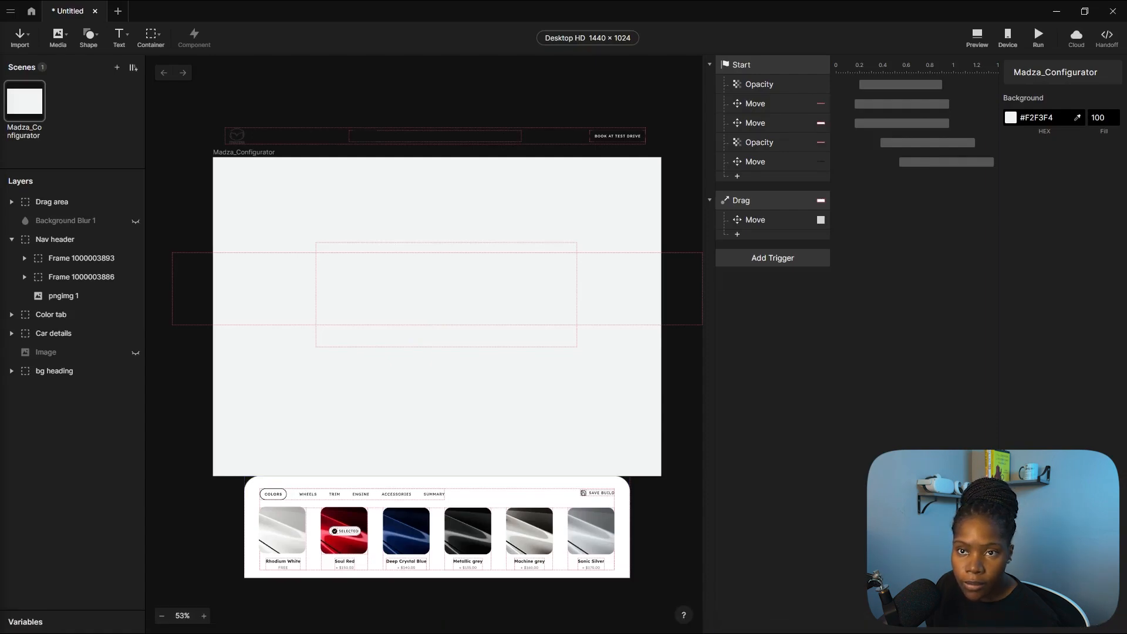
Bring the File Explorer window with the 360 folder into view, look through its car image sequence, and move the window away.
{"action": "left_click_drag", "start_coordinate": [0, 36], "coordinate": [383, 40]}
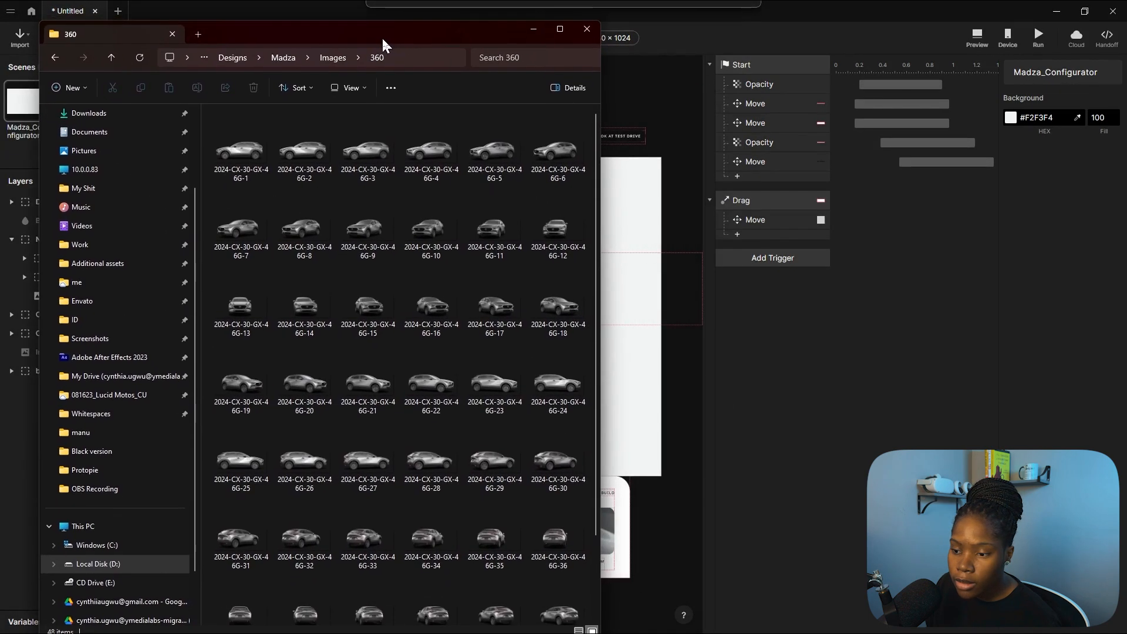
{"action": "scroll", "coordinate": [411, 282], "scroll_direction": "down", "scroll_amount": 1}
{"action": "left_click_drag", "start_coordinate": [411, 32], "coordinate": [517, 21]}
{"action": "scroll", "coordinate": [534, 282], "scroll_direction": "up", "scroll_amount": 1}
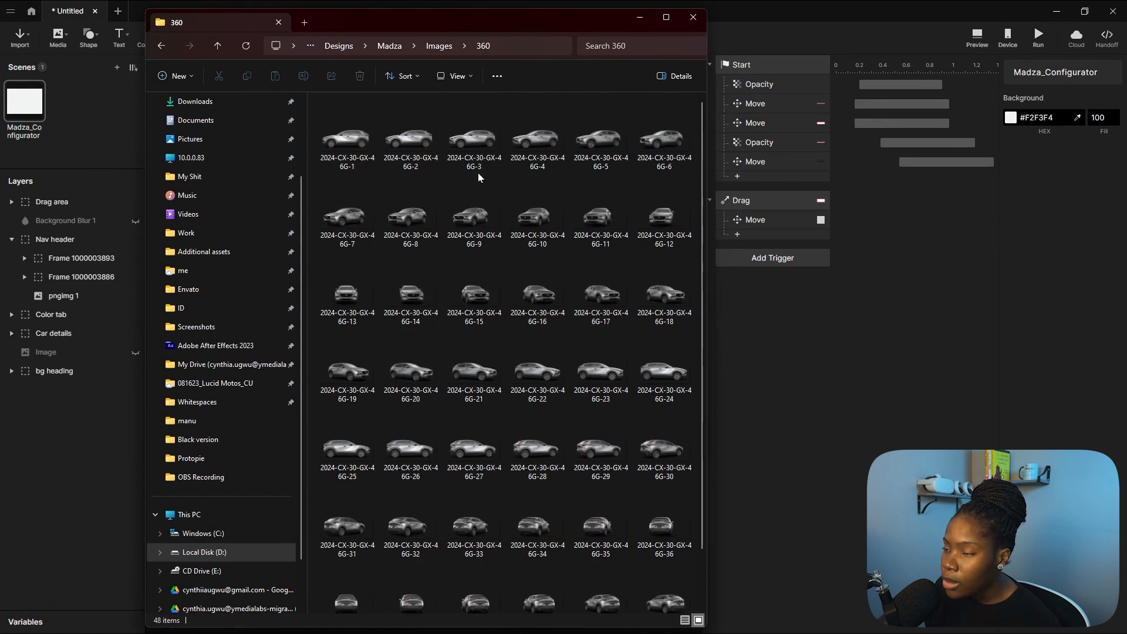
{"action": "scroll", "coordinate": [424, 233], "scroll_direction": "down", "scroll_amount": 1}
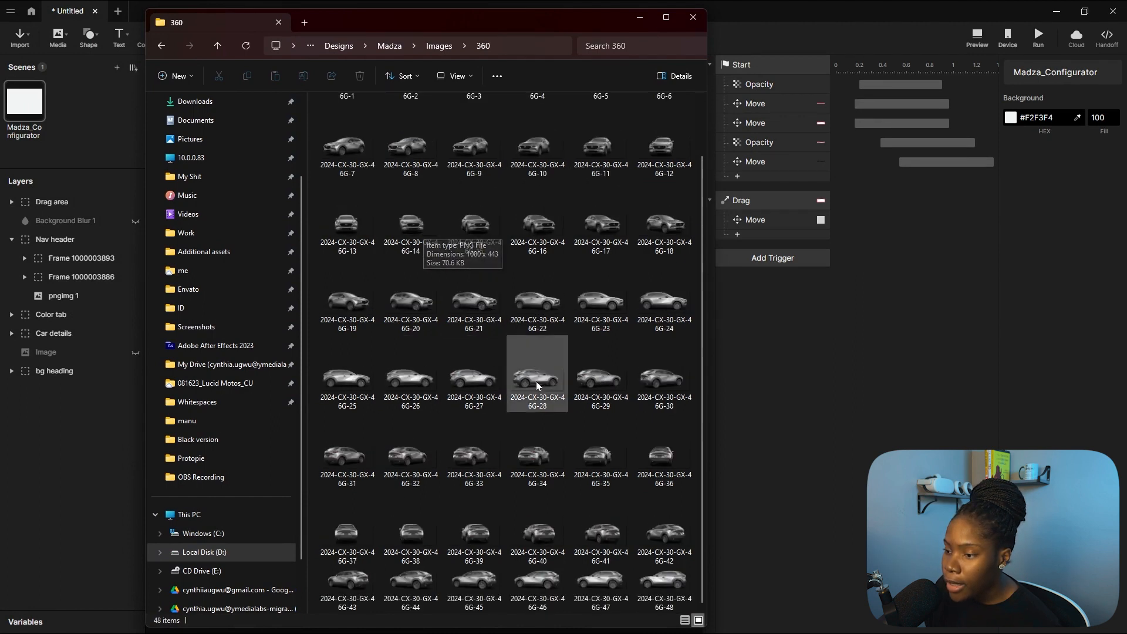
{"action": "scroll", "coordinate": [563, 336], "scroll_direction": "up", "scroll_amount": 1}
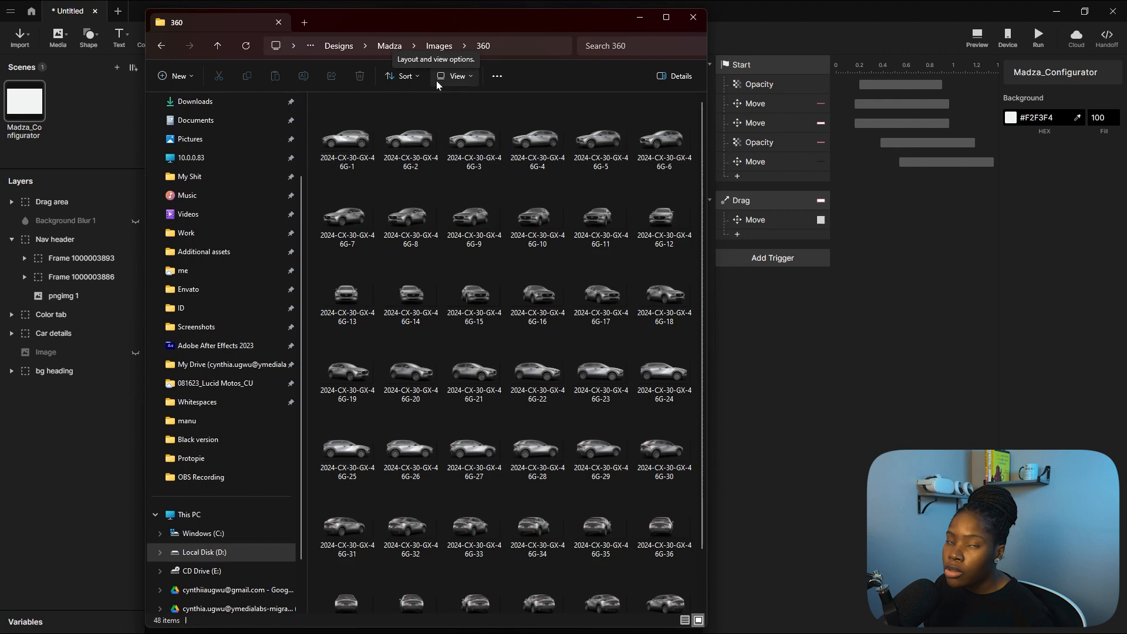
{"action": "left_click_drag", "start_coordinate": [487, 18], "coordinate": [0, 43]}
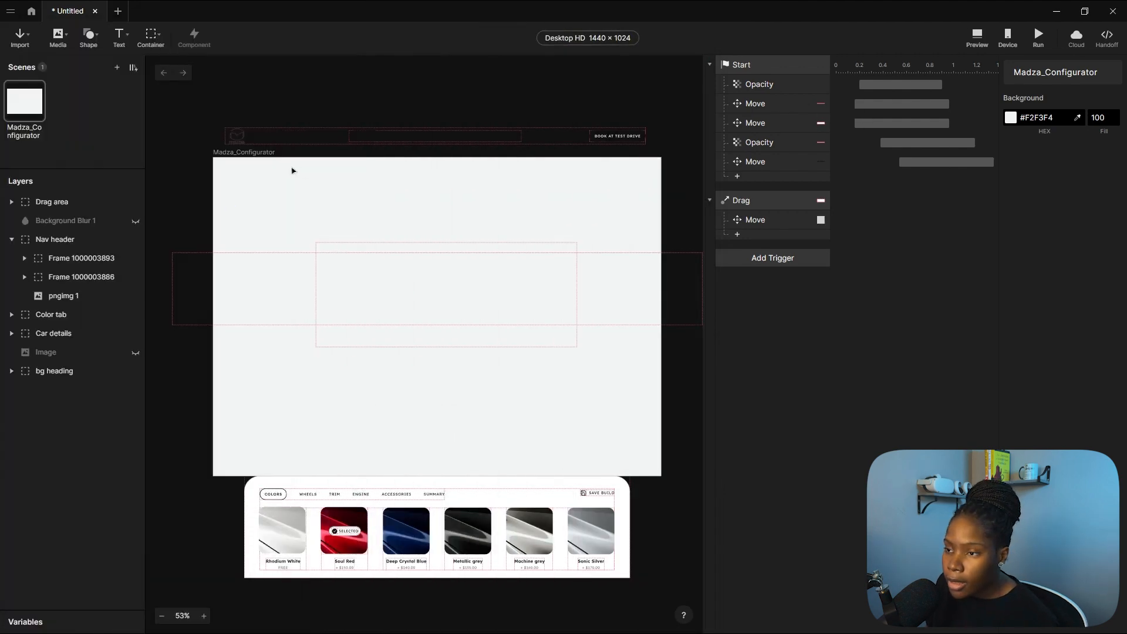
Collapse the Nav header container in the layer list and leave nothing selected on the canvas.
{"action": "scroll", "coordinate": [435, 171], "scroll_direction": "down", "scroll_amount": 2}
{"action": "scroll", "coordinate": [377, 362], "scroll_direction": "up", "scroll_amount": 4}
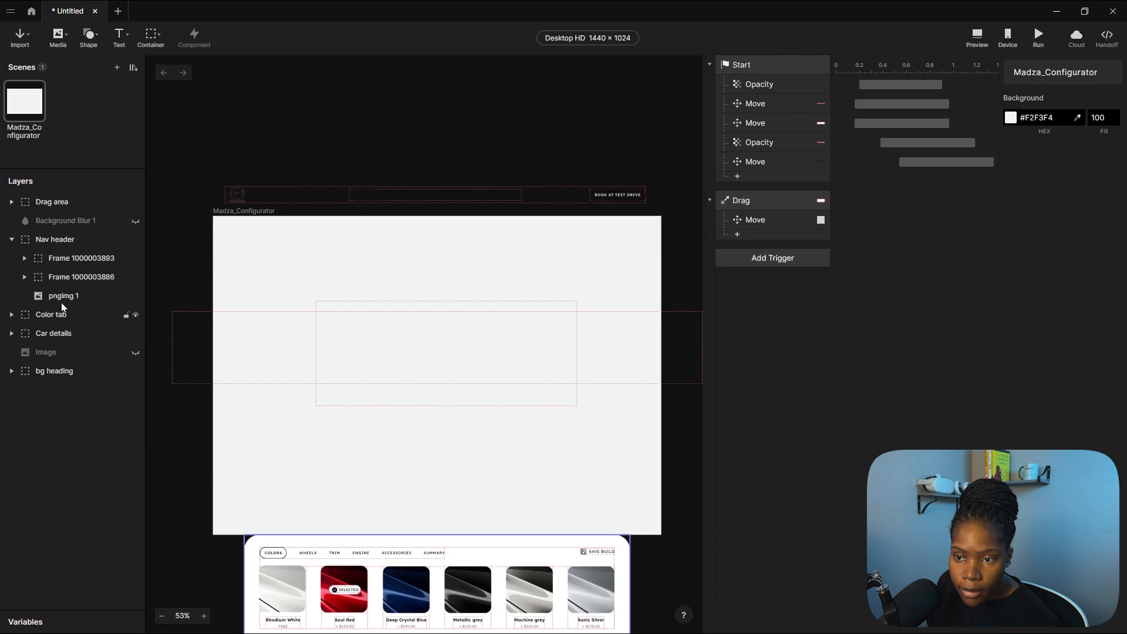
{"action": "left_click", "coordinate": [12, 240]}
{"action": "left_click", "coordinate": [289, 116]}
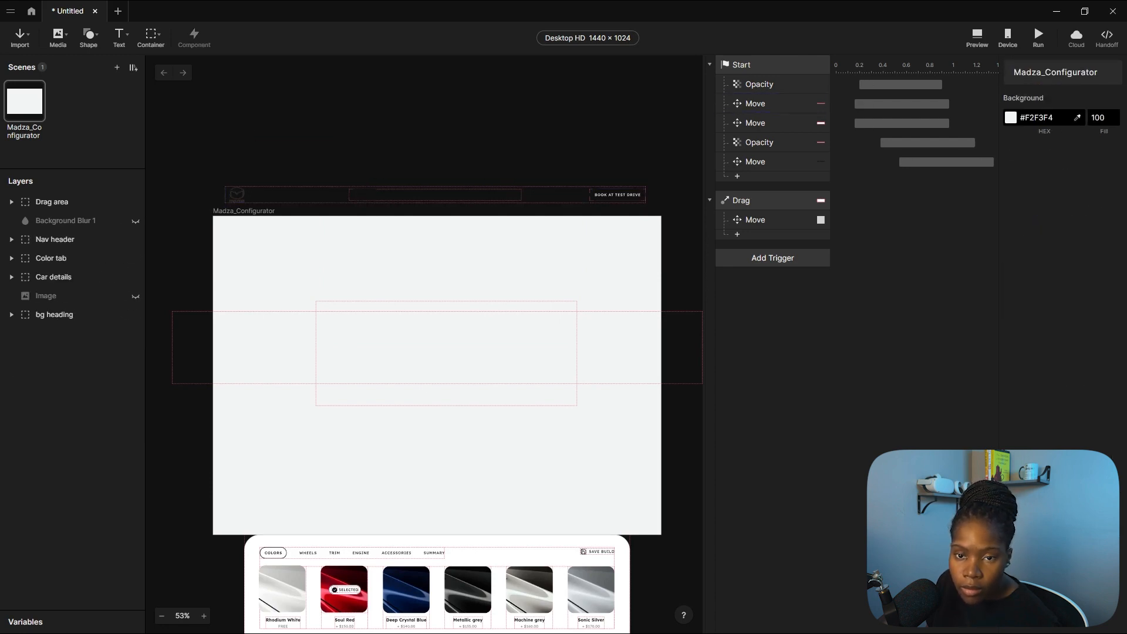
Add the full 2024-CX-30 image sequence from the 360 folder to the Madza_Configurator scene and briefly open the preview.
{"action": "left_click_drag", "start_coordinate": [121, 256], "coordinate": [428, 322]}
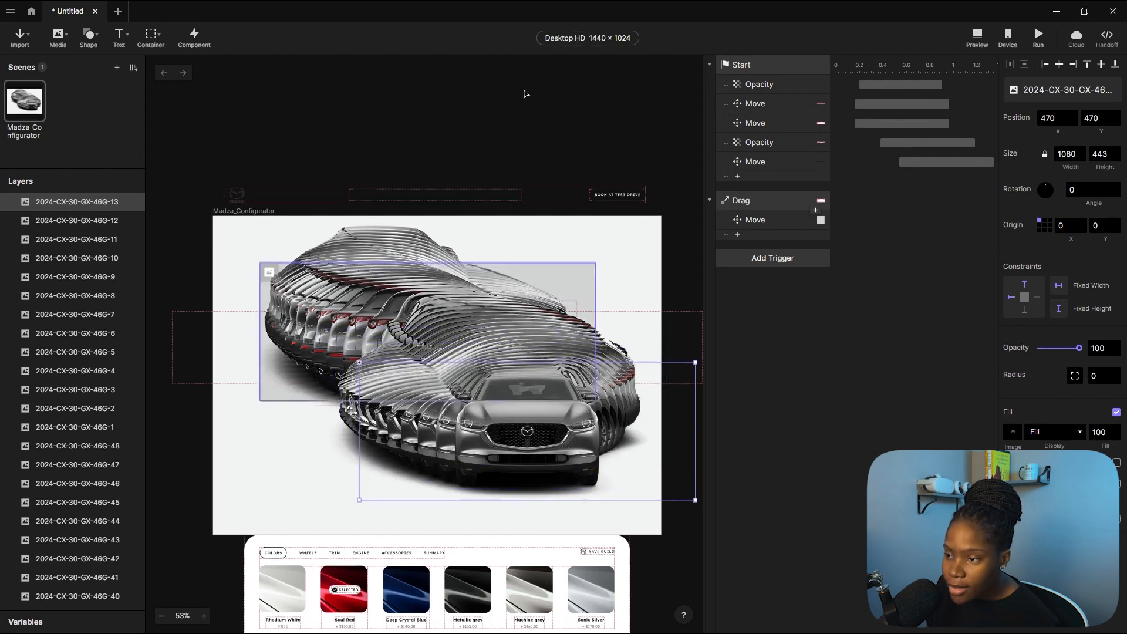
{"action": "left_click", "coordinate": [978, 37]}
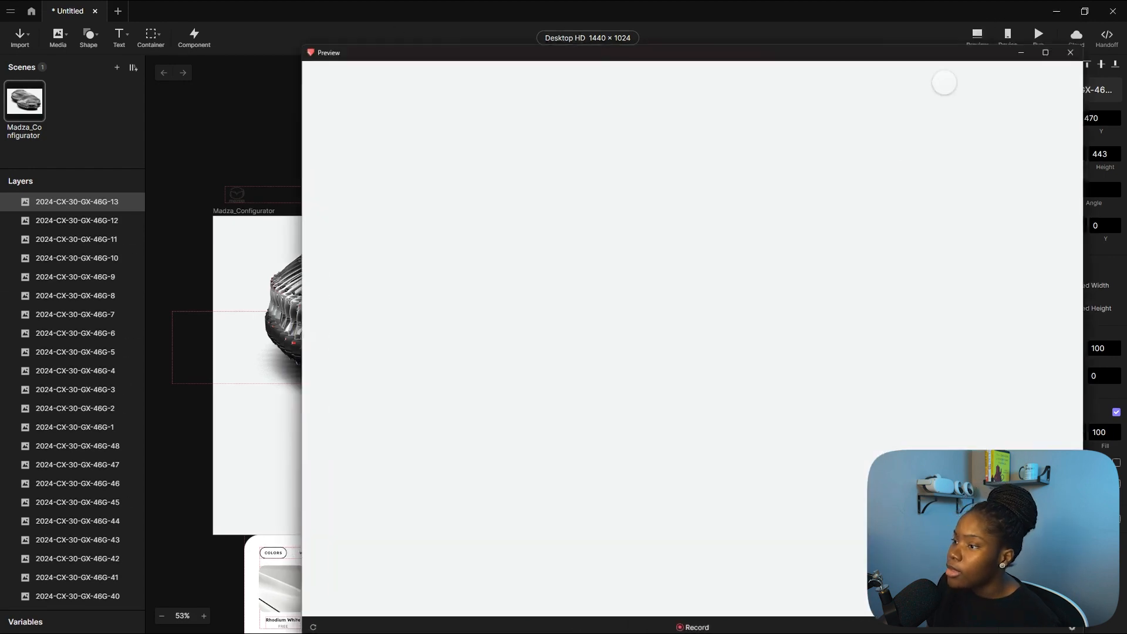
{"action": "left_click", "coordinate": [1065, 6]}
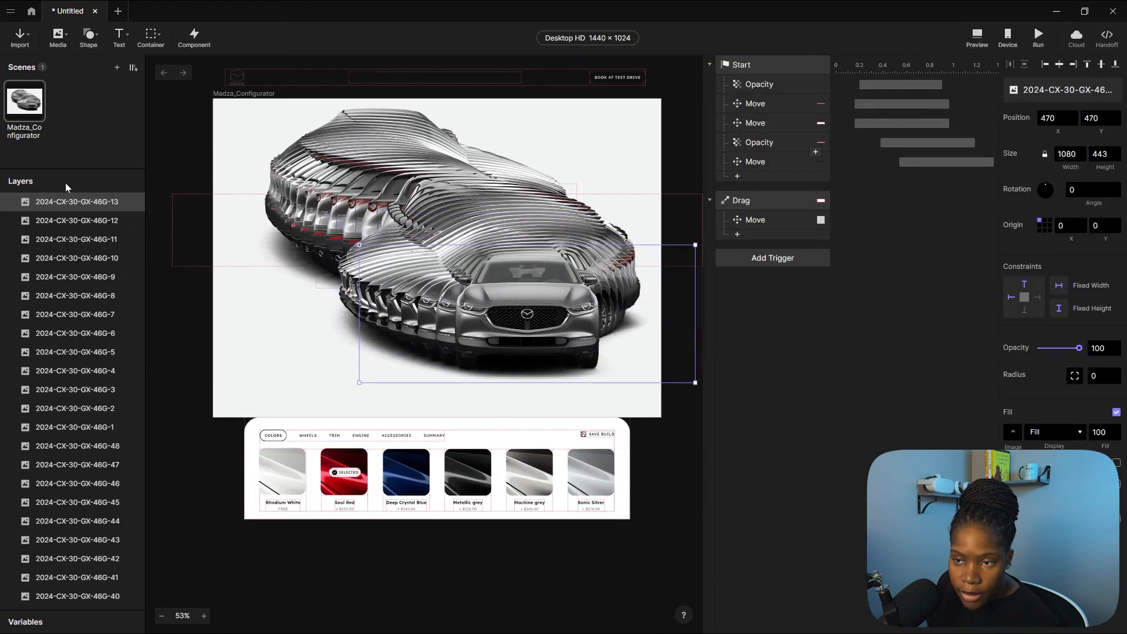
Examine the stacking order of the imported car image layers in the layer list.
{"action": "scroll", "coordinate": [73, 247], "scroll_direction": "down", "scroll_amount": 6}
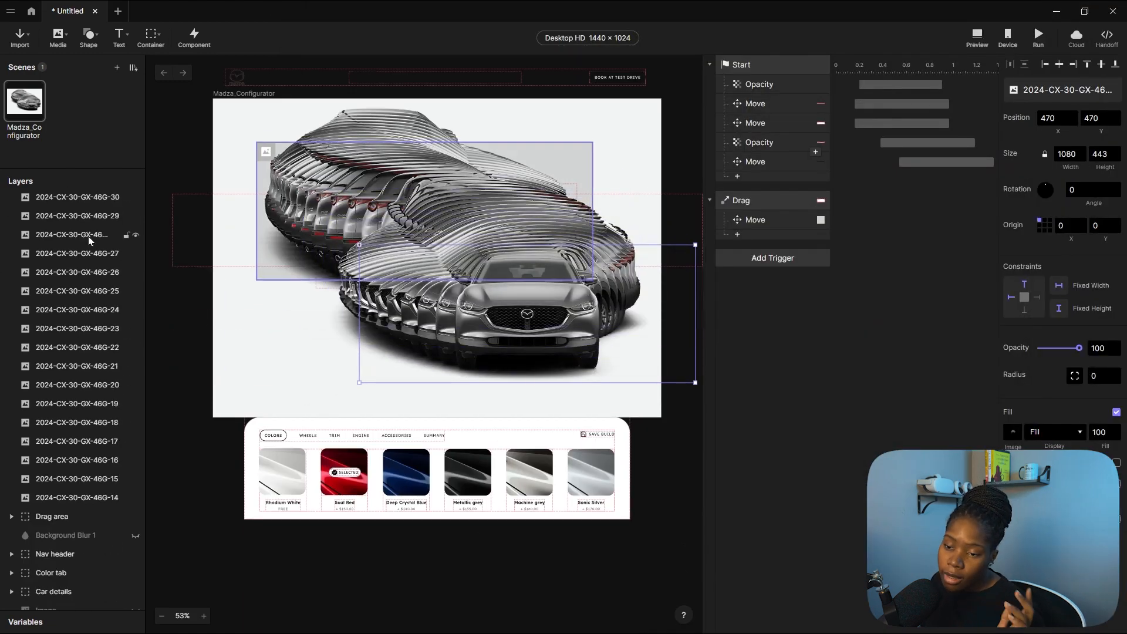
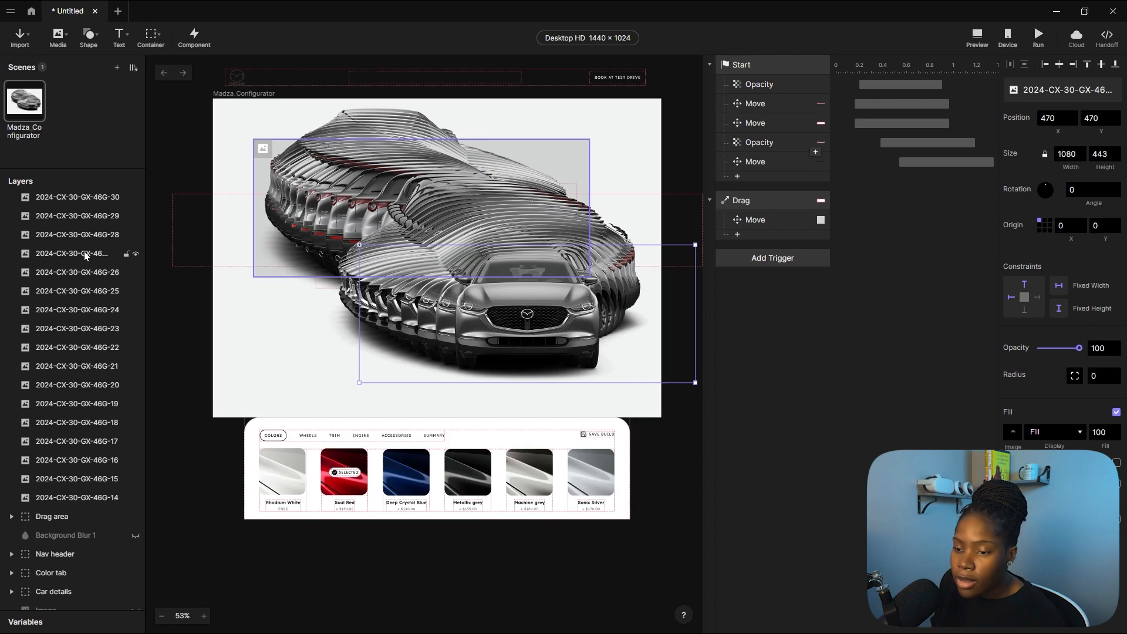
{"action": "scroll", "coordinate": [84, 281], "scroll_direction": "up", "scroll_amount": 10}
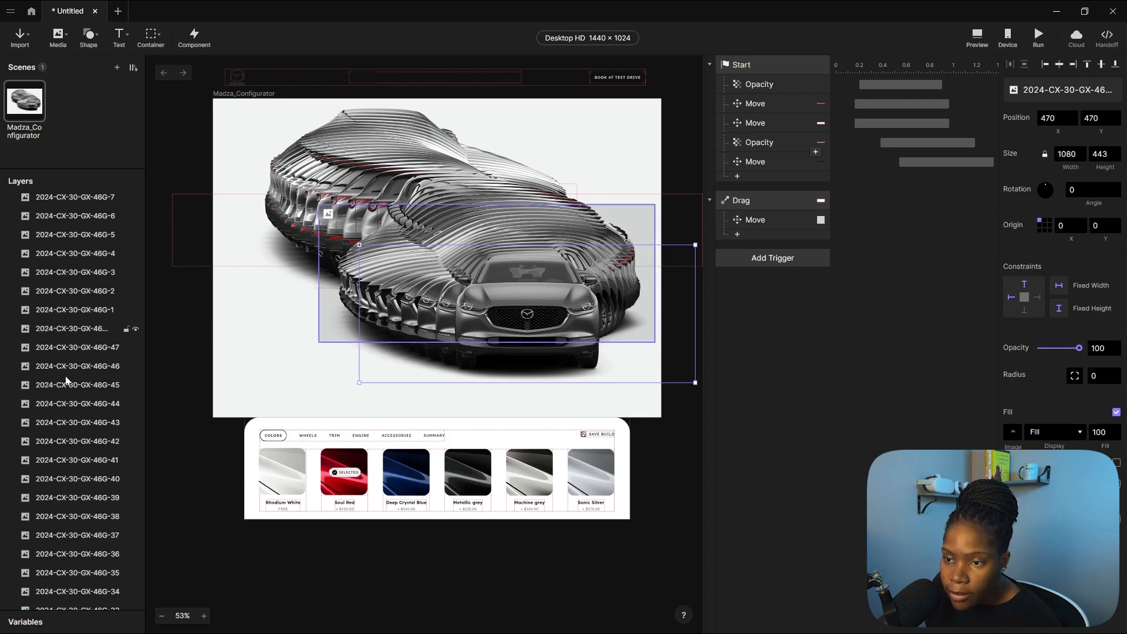
{"action": "scroll", "coordinate": [57, 276], "scroll_direction": "up", "scroll_amount": 1}
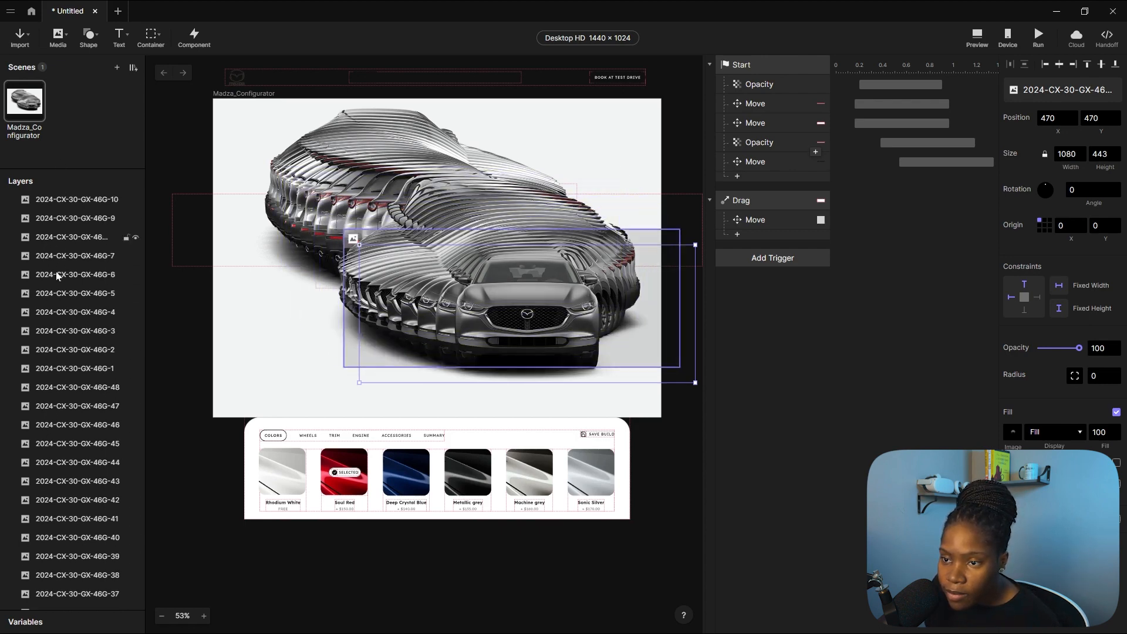
{"action": "scroll", "coordinate": [55, 271], "scroll_direction": "down", "scroll_amount": 7}
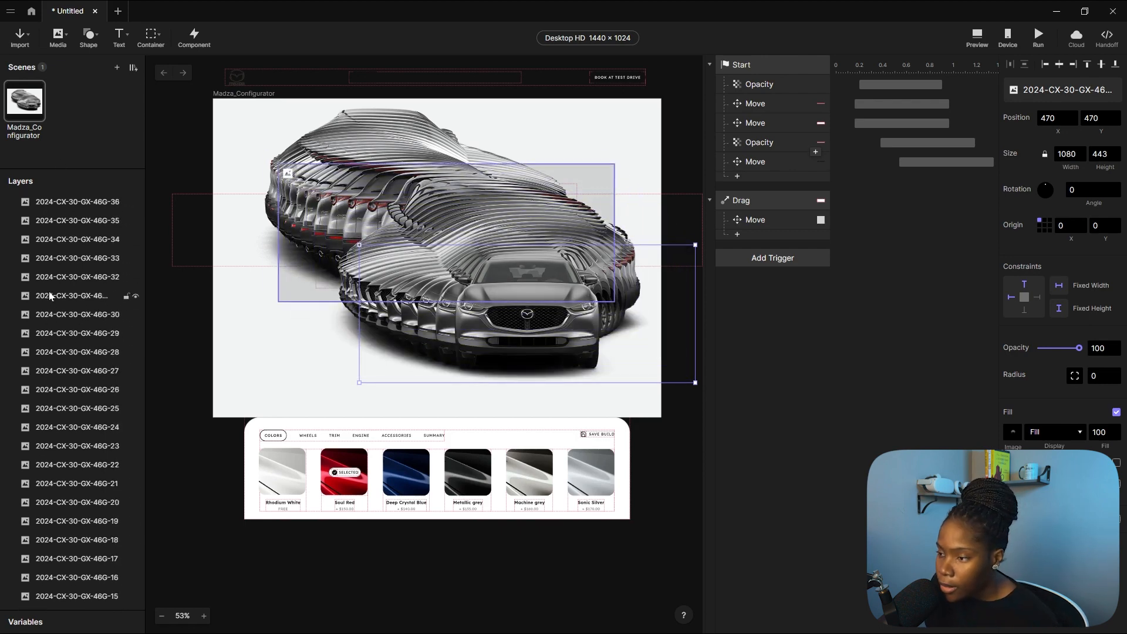
{"action": "scroll", "coordinate": [59, 352], "scroll_direction": "down", "scroll_amount": 3}
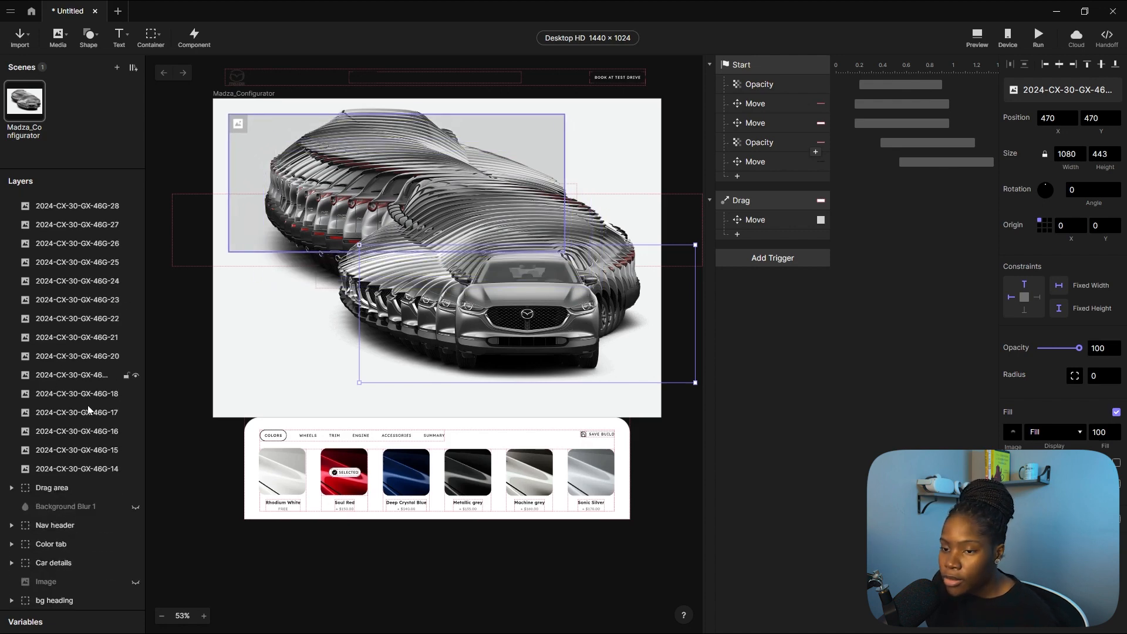
{"action": "scroll", "coordinate": [65, 346], "scroll_direction": "up", "scroll_amount": 10}
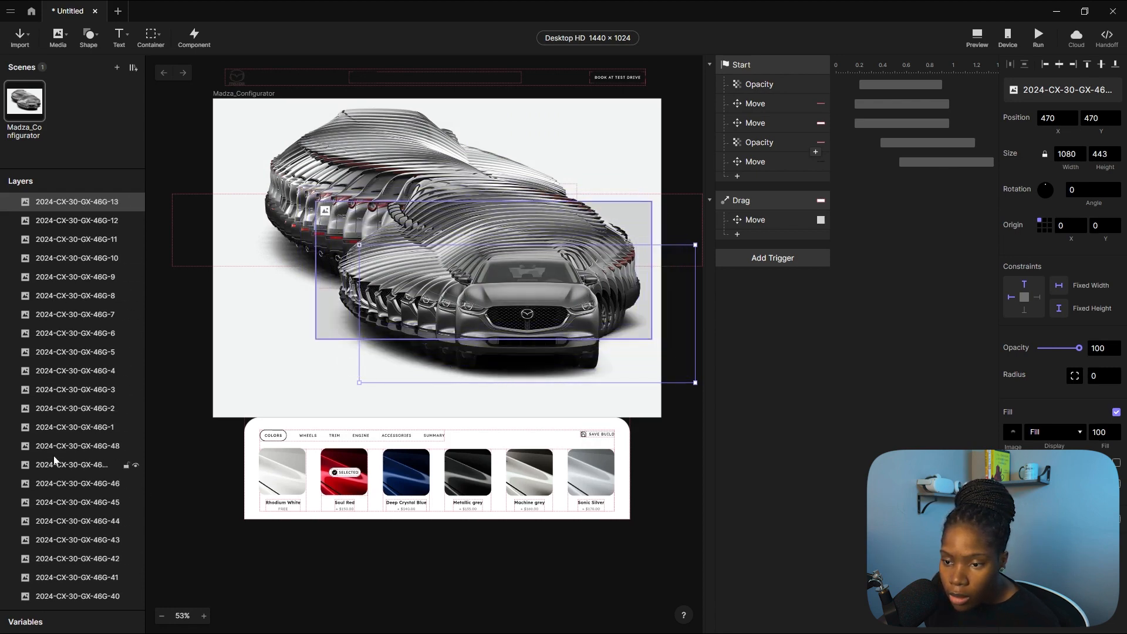
Reorder the car image layers 46G-1 to 46G-13 so they run in ascending order at the start of the layer list.
{"action": "left_click", "coordinate": [76, 428]}
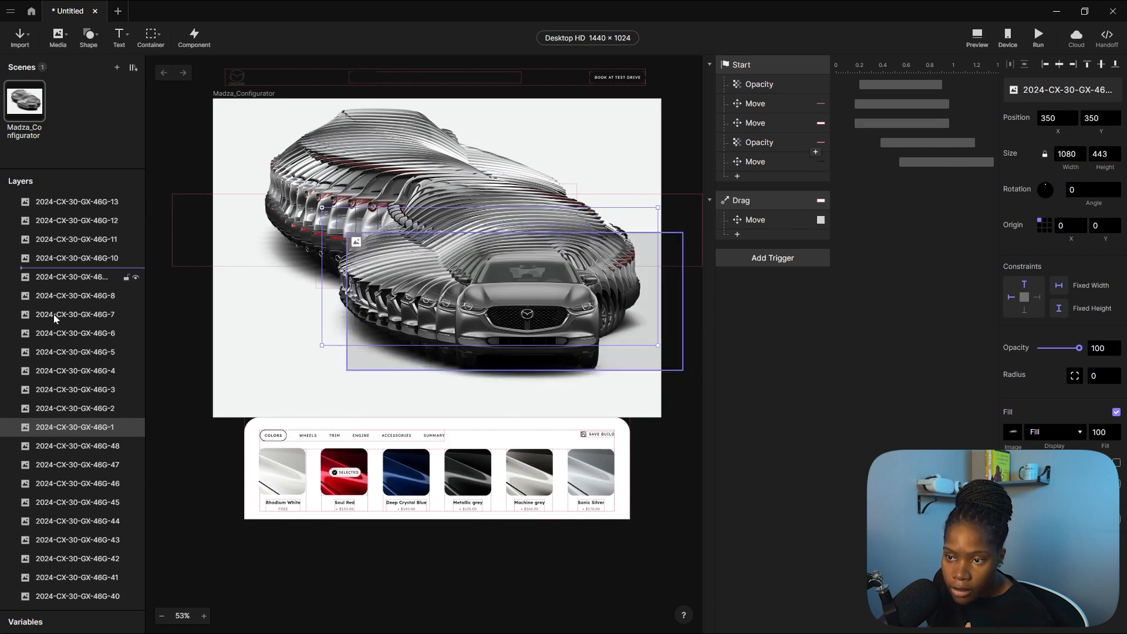
{"action": "key", "text": "ctrl+z"}
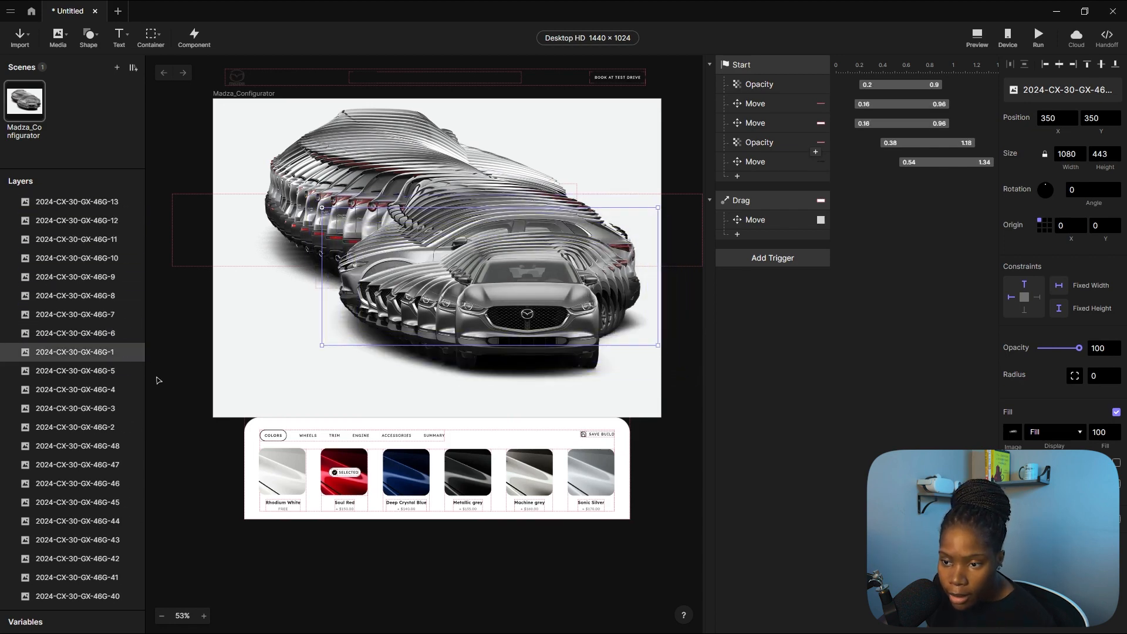
{"action": "left_click", "coordinate": [68, 427]}
{"action": "left_click_drag", "start_coordinate": [67, 427], "coordinate": [91, 405]}
{"action": "left_click", "coordinate": [87, 428]}
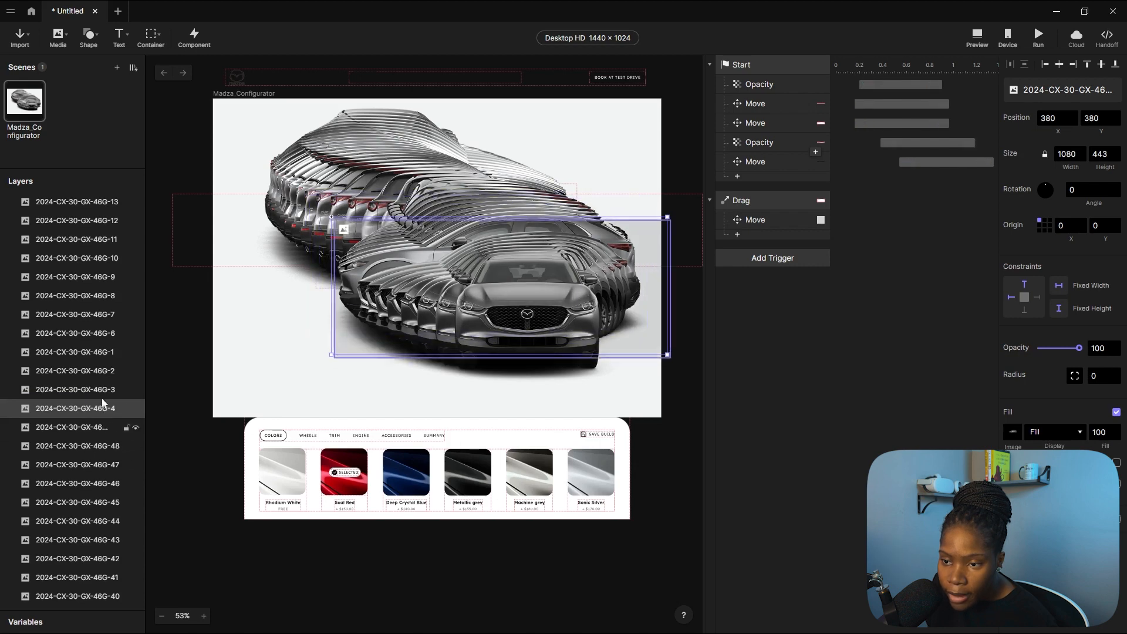
{"action": "left_click_drag", "start_coordinate": [101, 333], "coordinate": [91, 437]}
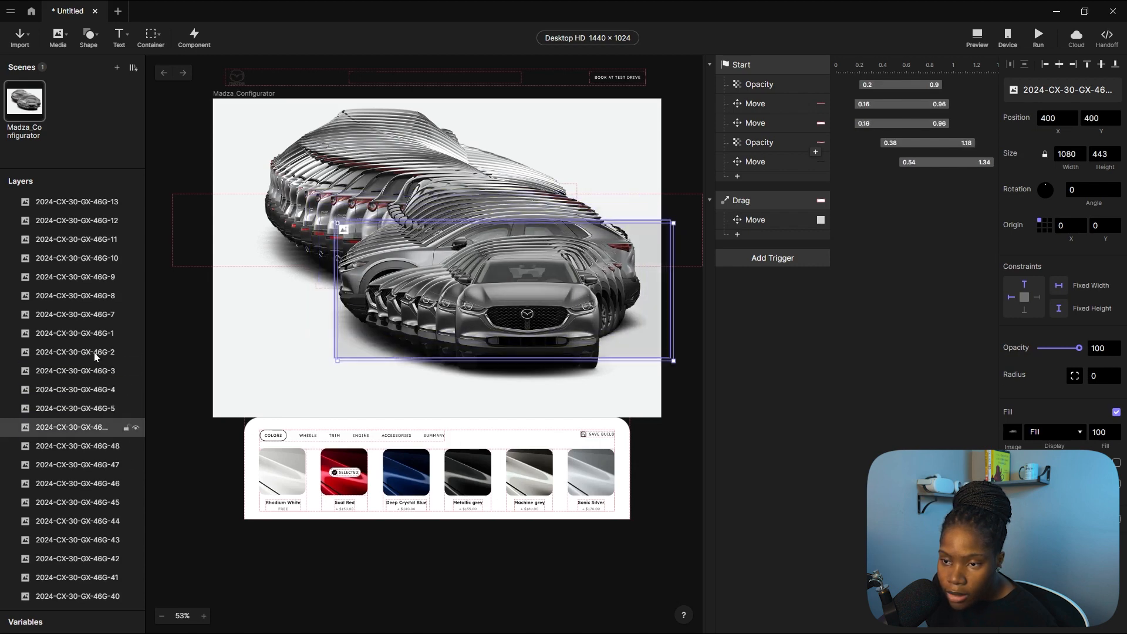
{"action": "left_click_drag", "start_coordinate": [88, 314], "coordinate": [85, 434]}
{"action": "left_click_drag", "start_coordinate": [93, 299], "coordinate": [86, 439]}
{"action": "left_click_drag", "start_coordinate": [71, 278], "coordinate": [83, 435]}
{"action": "left_click_drag", "start_coordinate": [86, 241], "coordinate": [76, 439]}
{"action": "left_click_drag", "start_coordinate": [80, 226], "coordinate": [51, 437]}
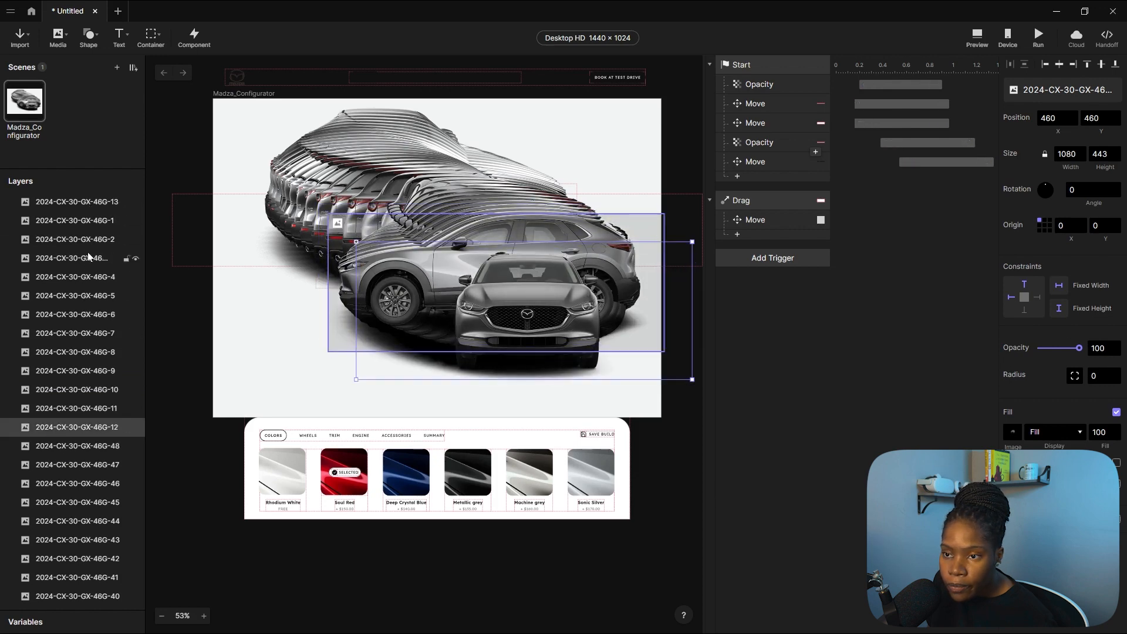
{"action": "left_click_drag", "start_coordinate": [76, 201], "coordinate": [37, 445]}
Arrange the car image layers 46G-14 to 46G-23 in ascending order within the layer list.
{"action": "scroll", "coordinate": [79, 471], "scroll_direction": "down", "scroll_amount": 3}
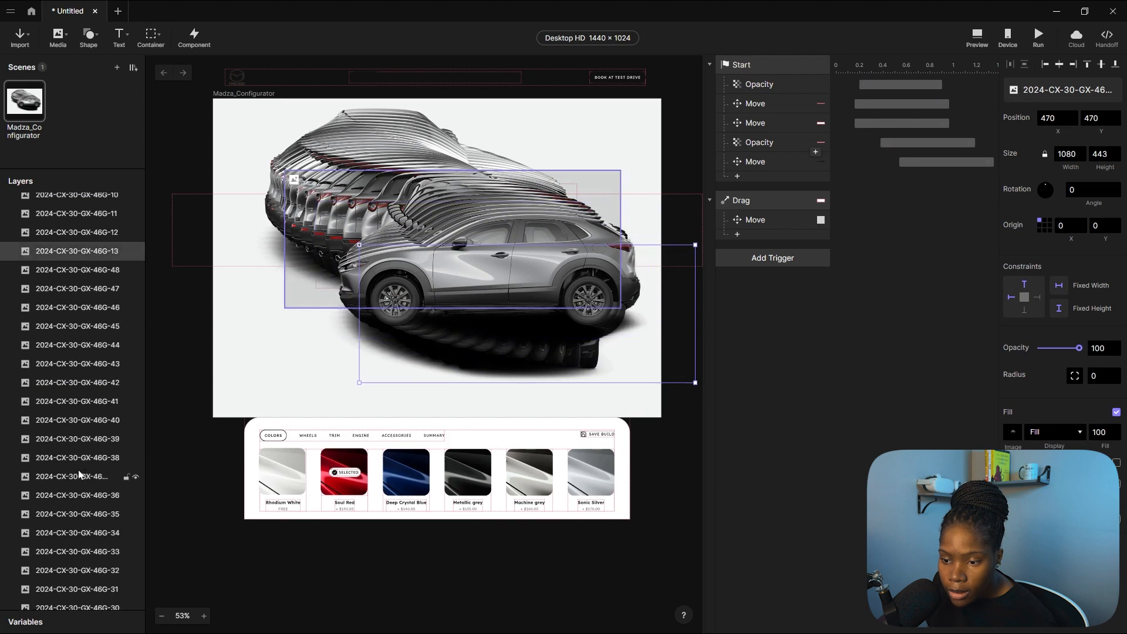
{"action": "scroll", "coordinate": [69, 471], "scroll_direction": "down", "scroll_amount": 6}
{"action": "left_click_drag", "start_coordinate": [93, 557], "coordinate": [70, 421]}
{"action": "left_click_drag", "start_coordinate": [77, 554], "coordinate": [83, 445]}
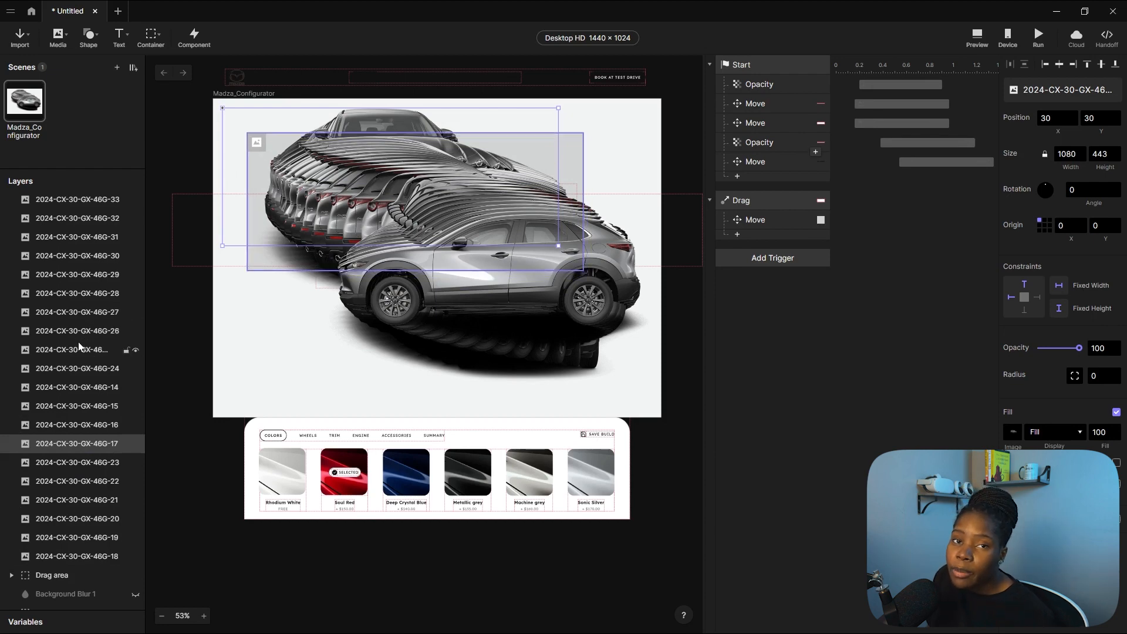
{"action": "left_click_drag", "start_coordinate": [95, 556], "coordinate": [96, 455]}
{"action": "left_click_drag", "start_coordinate": [96, 555], "coordinate": [96, 473]}
{"action": "left_click_drag", "start_coordinate": [96, 555], "coordinate": [96, 492]}
{"action": "left_click_drag", "start_coordinate": [96, 555], "coordinate": [95, 510]}
{"action": "left_click_drag", "start_coordinate": [95, 556], "coordinate": [95, 529]}
Reorder the remaining car image layers, 46G-24 to 46G-48, so they continue the ascending sequence above the Drag area container.
{"action": "left_click_drag", "start_coordinate": [103, 368], "coordinate": [99, 564]}
{"action": "left_click_drag", "start_coordinate": [96, 330], "coordinate": [94, 565]}
{"action": "left_click_drag", "start_coordinate": [88, 311], "coordinate": [81, 564]}
{"action": "left_click_drag", "start_coordinate": [78, 274], "coordinate": [74, 564]}
{"action": "left_click_drag", "start_coordinate": [74, 236], "coordinate": [75, 564]}
{"action": "left_click_drag", "start_coordinate": [74, 199], "coordinate": [77, 565]}
{"action": "left_click", "coordinate": [64, 199], "text": "shift"}
{"action": "scroll", "coordinate": [59, 193], "scroll_direction": "up", "scroll_amount": 1}
{"action": "left_click_drag", "start_coordinate": [59, 198], "coordinate": [78, 274]}
{"action": "scroll", "coordinate": [78, 293], "scroll_direction": "down", "scroll_amount": 7}
{"action": "left_click_drag", "start_coordinate": [88, 509], "coordinate": [88, 238]}
{"action": "left_click_drag", "start_coordinate": [99, 510], "coordinate": [76, 275]}
{"action": "left_click_drag", "start_coordinate": [82, 510], "coordinate": [88, 296]}
{"action": "left_click_drag", "start_coordinate": [88, 509], "coordinate": [91, 315]}
{"action": "left_click_drag", "start_coordinate": [88, 509], "coordinate": [85, 353]}
{"action": "left_click_drag", "start_coordinate": [82, 509], "coordinate": [81, 390]}
{"action": "left_click_drag", "start_coordinate": [82, 510], "coordinate": [69, 238]}
Check the order of the car image layers from 46G-1 through 46G-48.
{"action": "scroll", "coordinate": [66, 247], "scroll_direction": "up", "scroll_amount": 10}
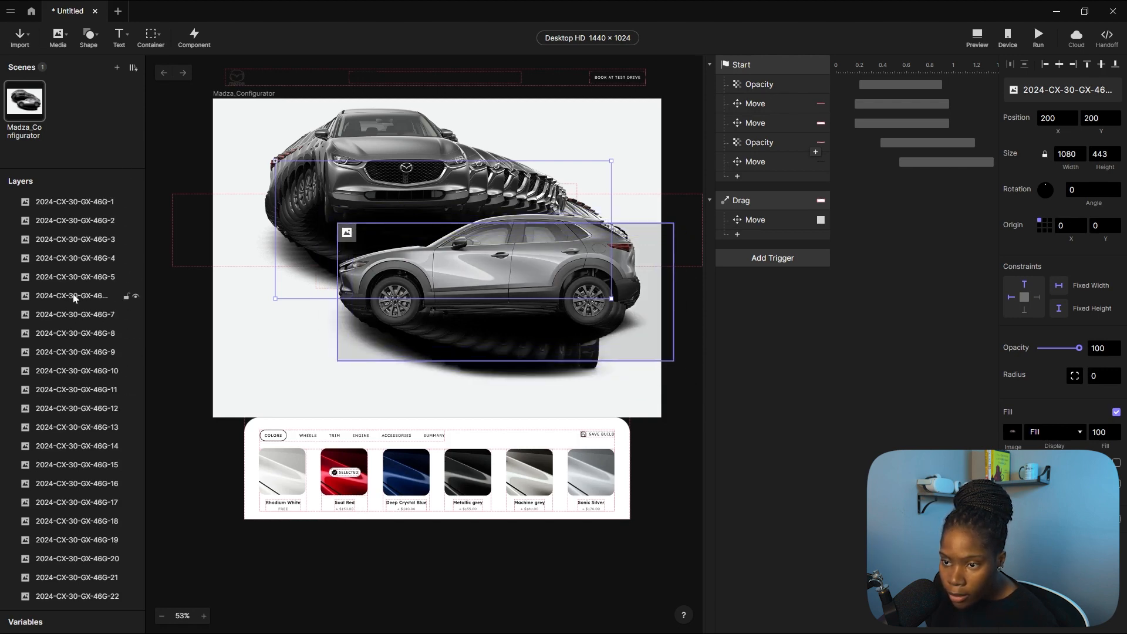
{"action": "scroll", "coordinate": [83, 350], "scroll_direction": "down", "scroll_amount": 3}
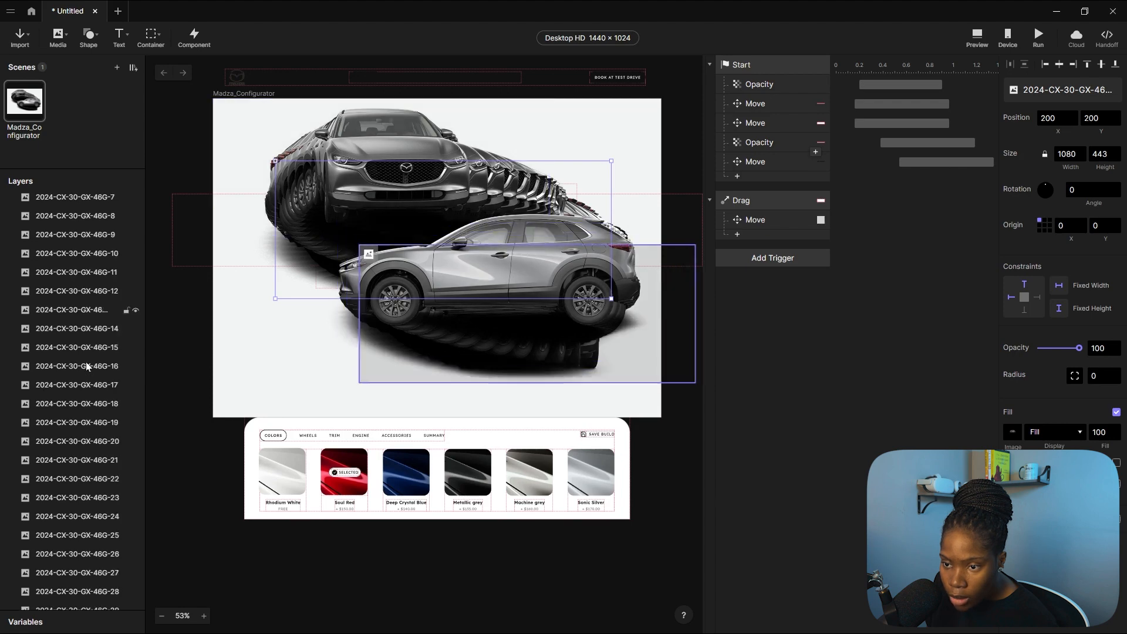
{"action": "scroll", "coordinate": [105, 492], "scroll_direction": "down", "scroll_amount": 5}
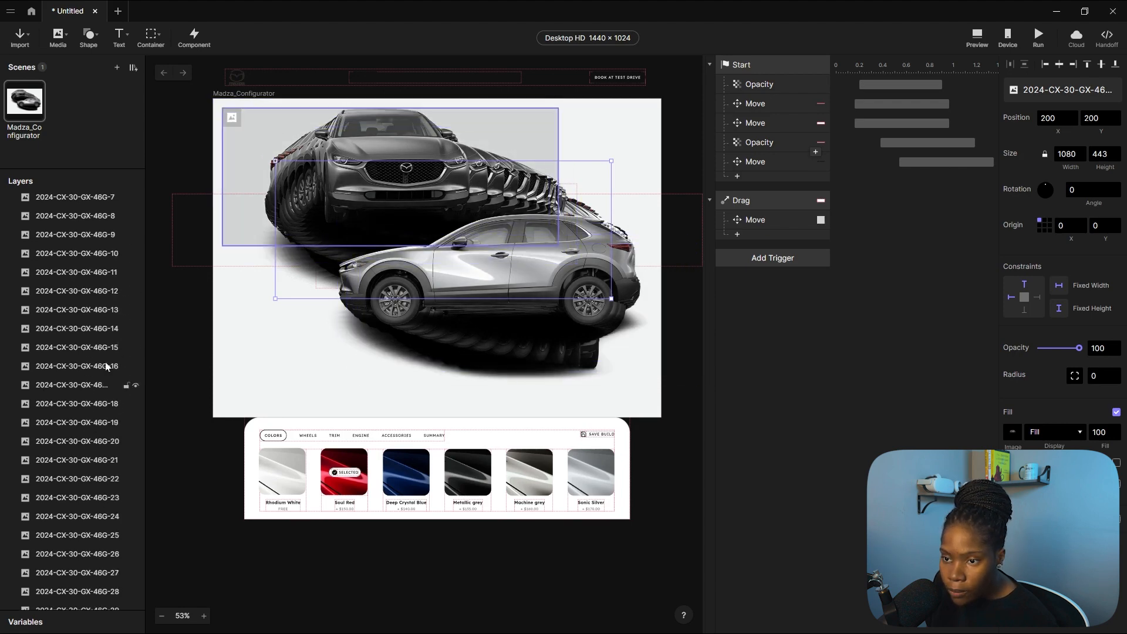
{"action": "scroll", "coordinate": [84, 470], "scroll_direction": "down", "scroll_amount": 2}
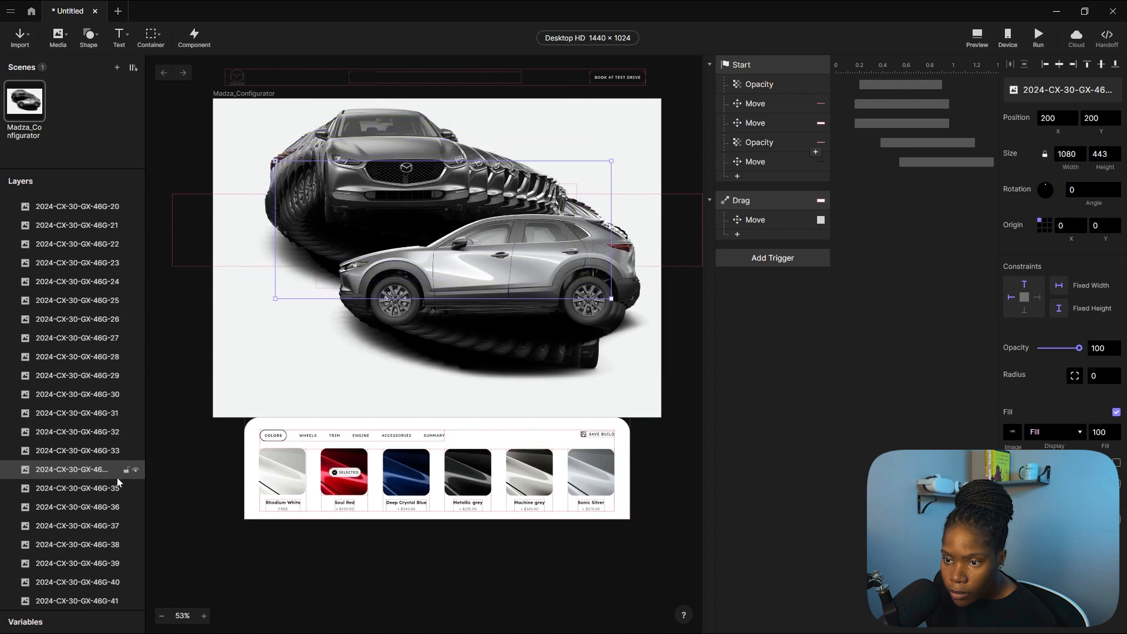
{"action": "scroll", "coordinate": [77, 431], "scroll_direction": "down", "scroll_amount": 3}
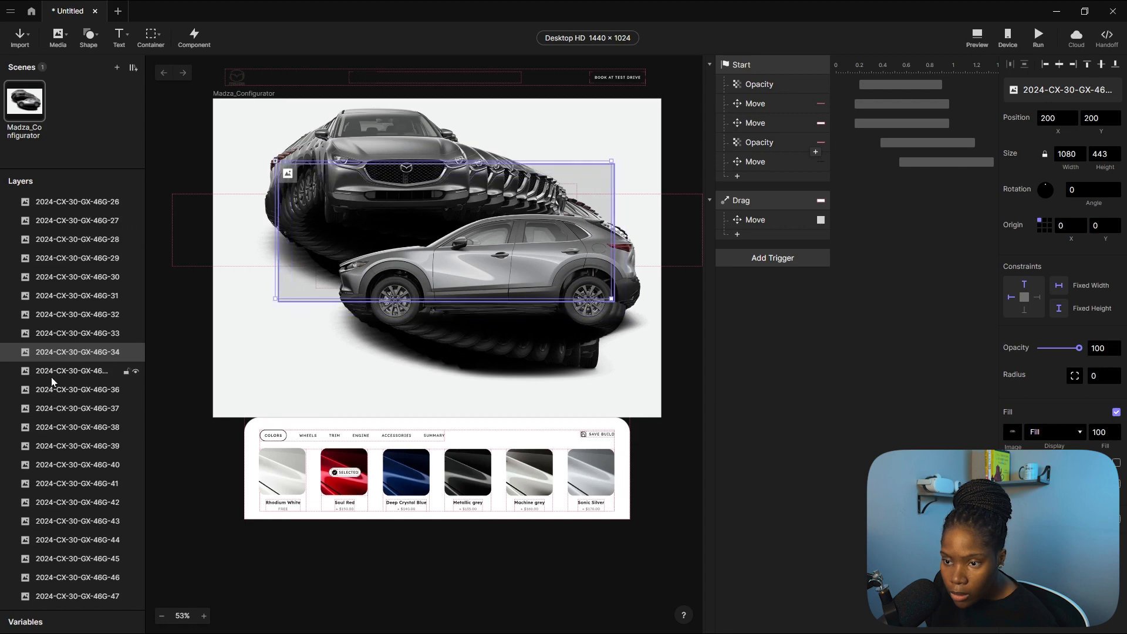
{"action": "scroll", "coordinate": [51, 377], "scroll_direction": "down", "scroll_amount": 4}
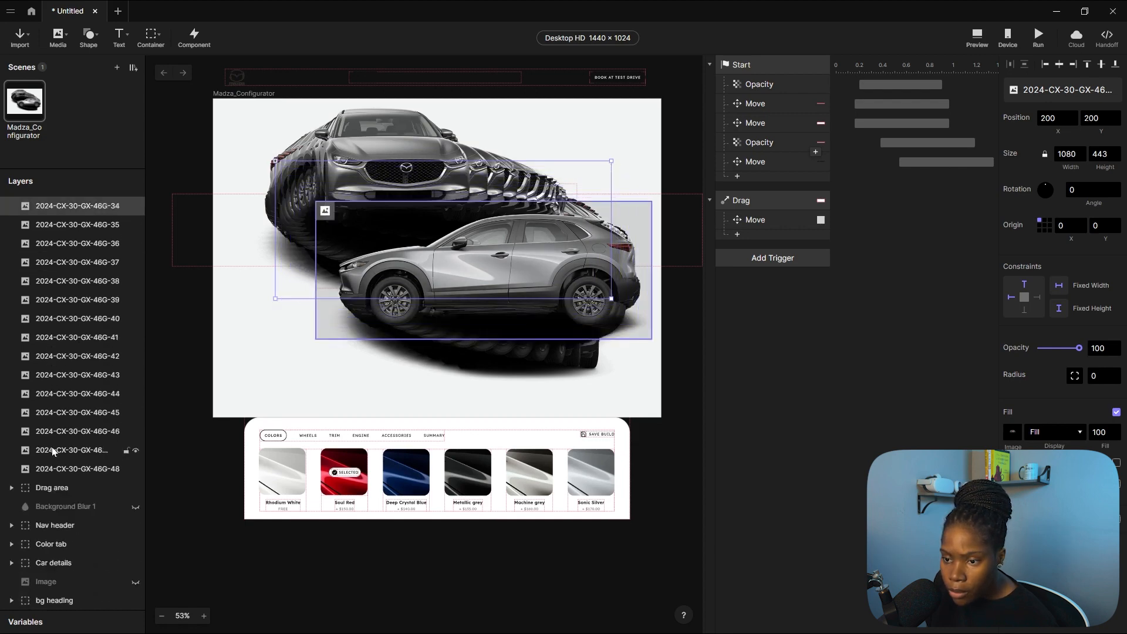
{"action": "scroll", "coordinate": [77, 358], "scroll_direction": "up", "scroll_amount": 15}
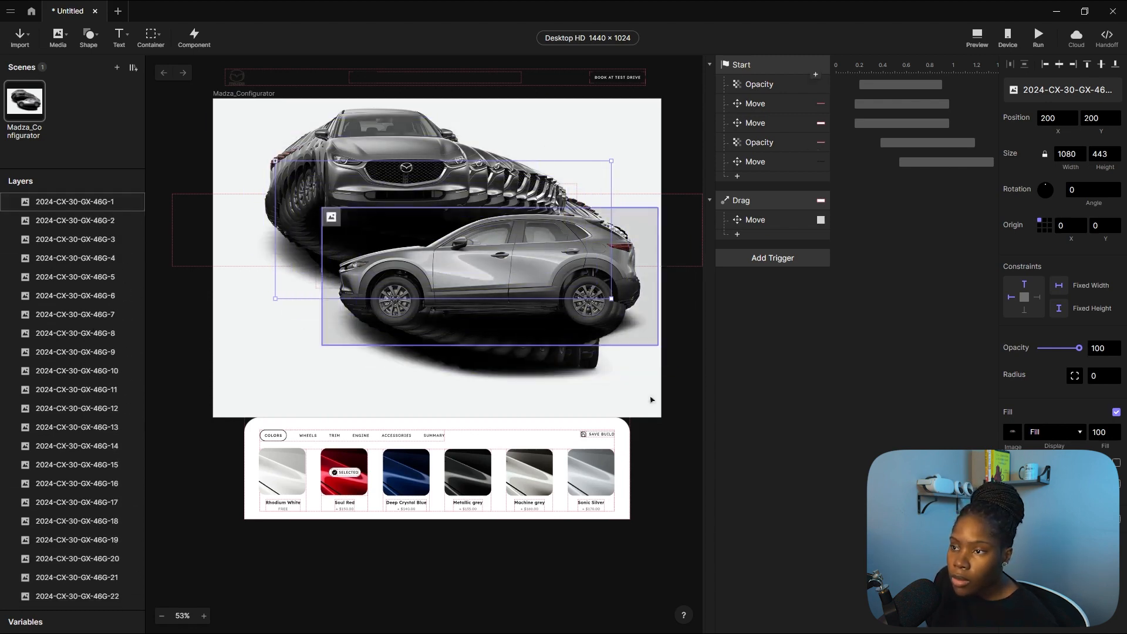
Align all car image layers, 46G-1 to 46G-48, on their horizontal and vertical centres so they stack together, and clear the selection.
{"action": "left_click", "coordinate": [58, 202]}
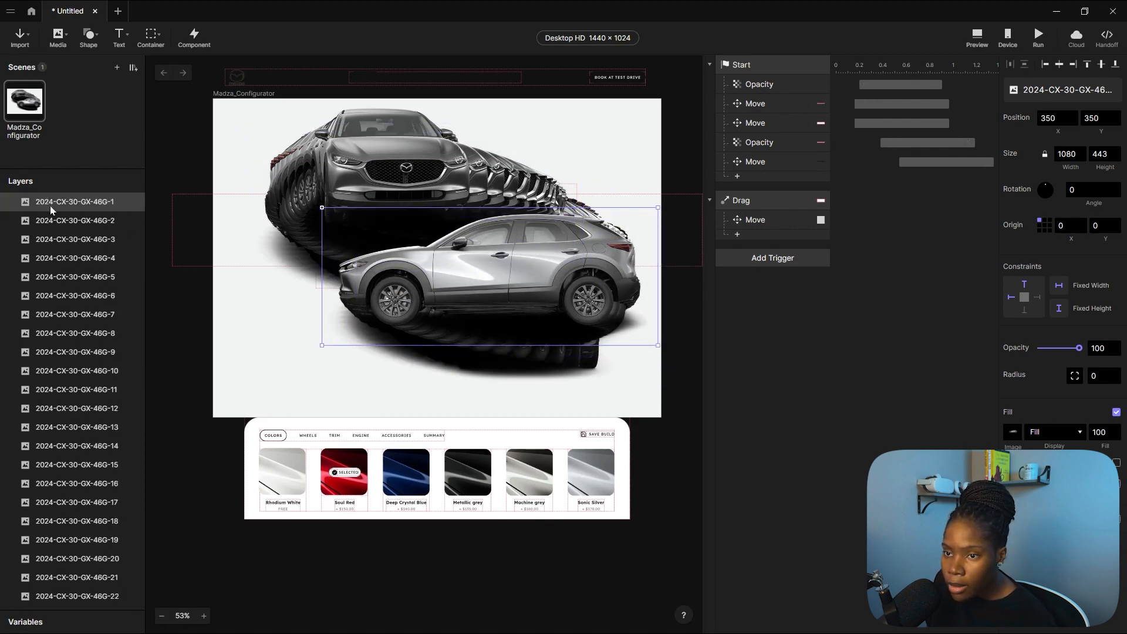
{"action": "scroll", "coordinate": [82, 340], "scroll_direction": "down", "scroll_amount": 6}
{"action": "scroll", "coordinate": [82, 352], "scroll_direction": "down", "scroll_amount": 5}
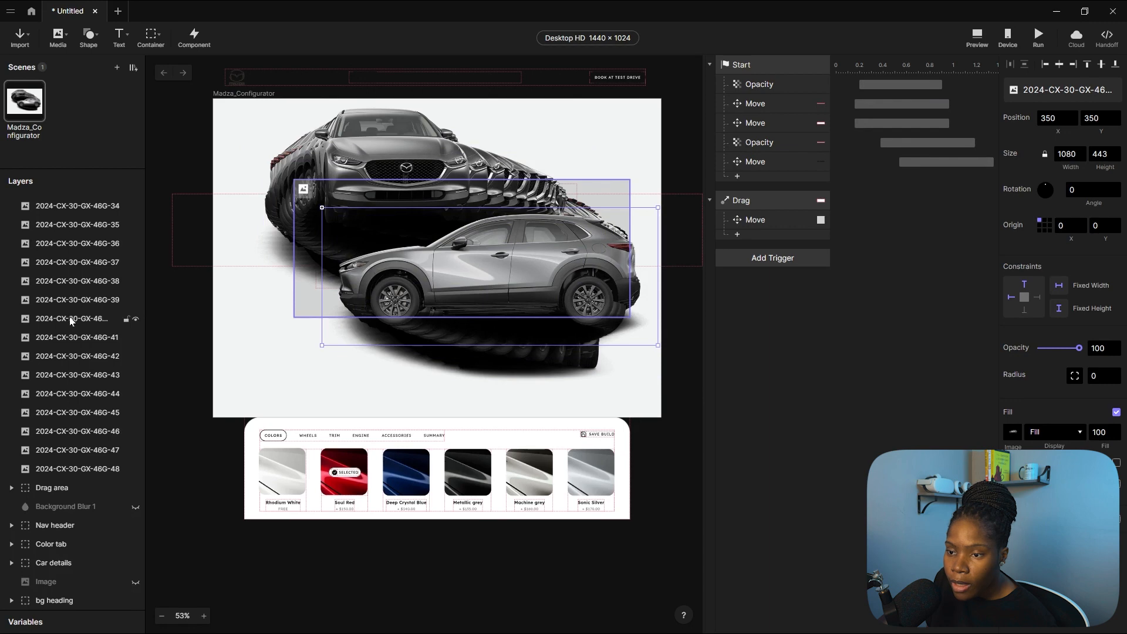
{"action": "left_click", "coordinate": [83, 469], "text": "shift"}
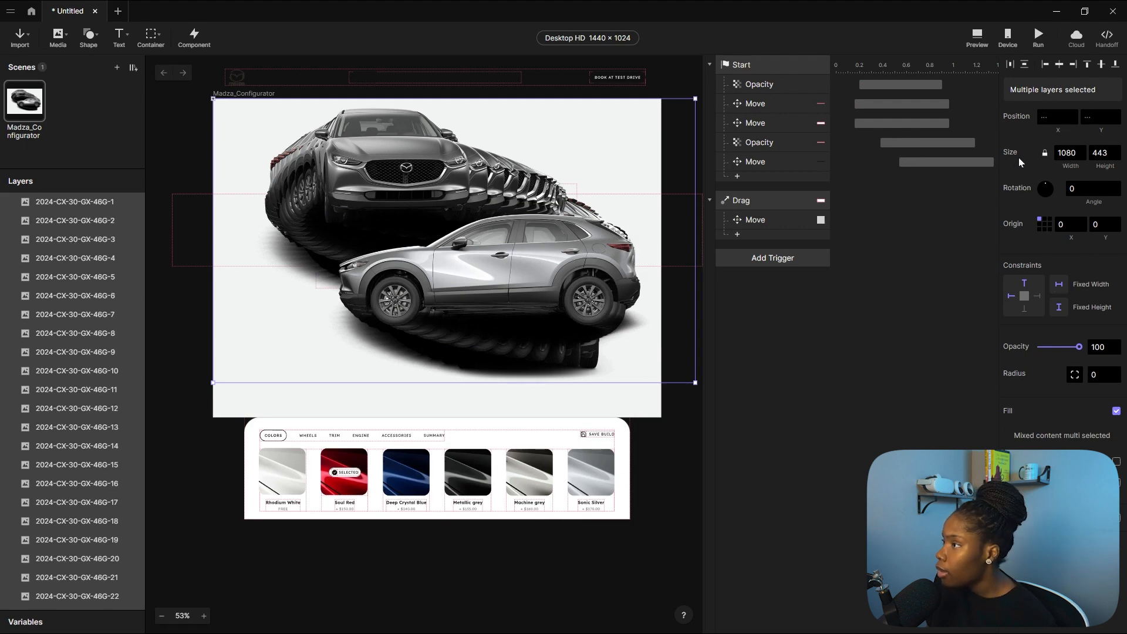
{"action": "left_click", "coordinate": [1058, 66]}
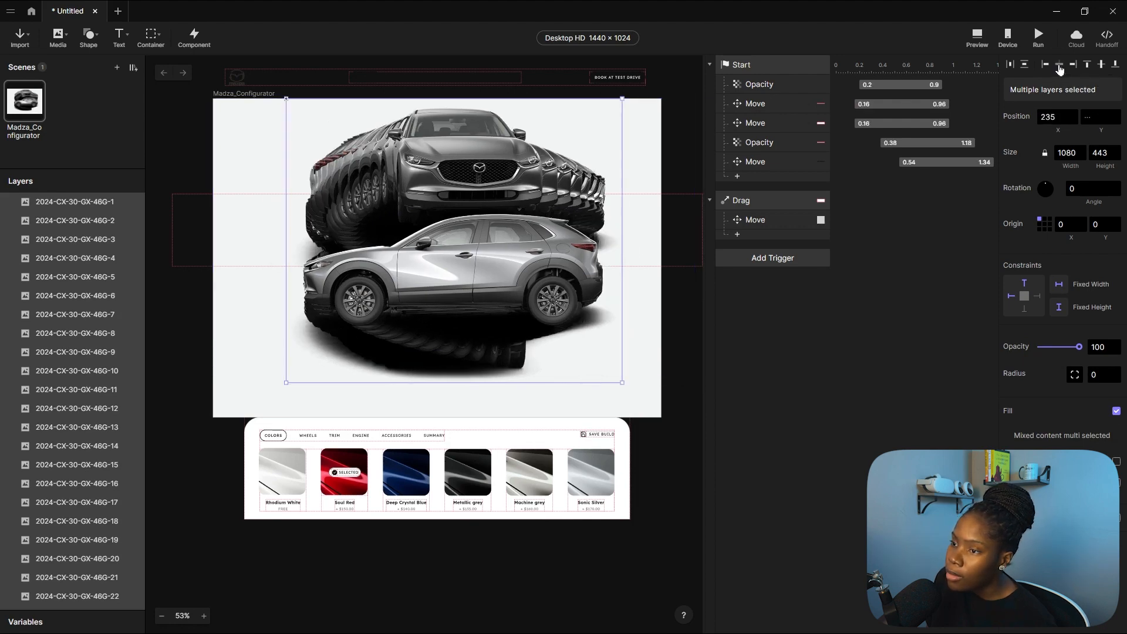
{"action": "left_click", "coordinate": [1101, 66]}
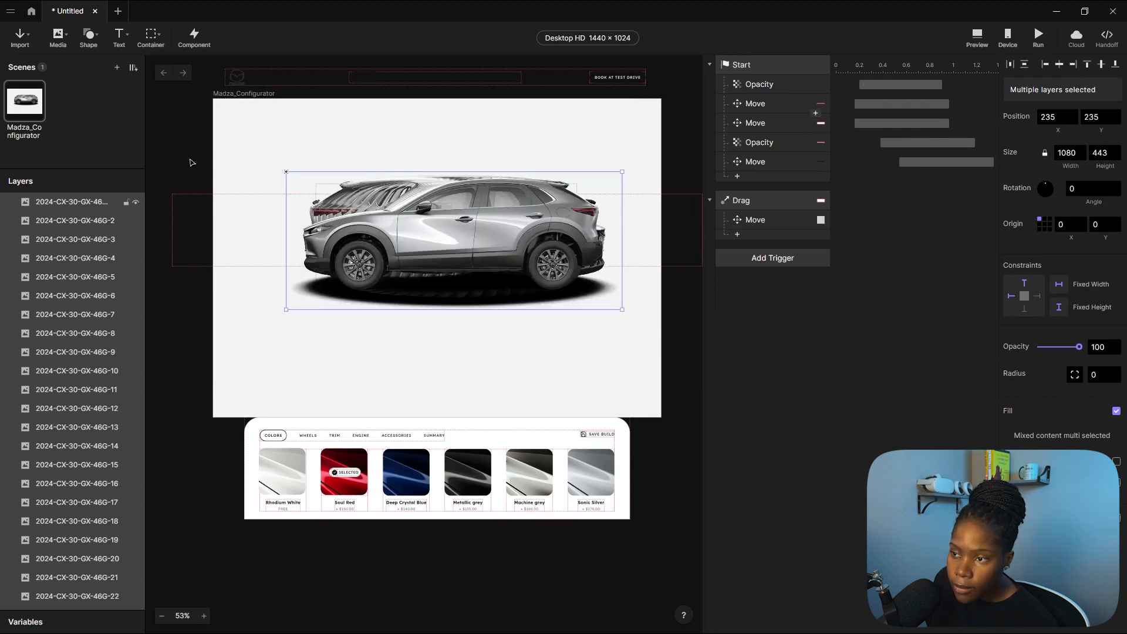
{"action": "key", "text": "Escape"}
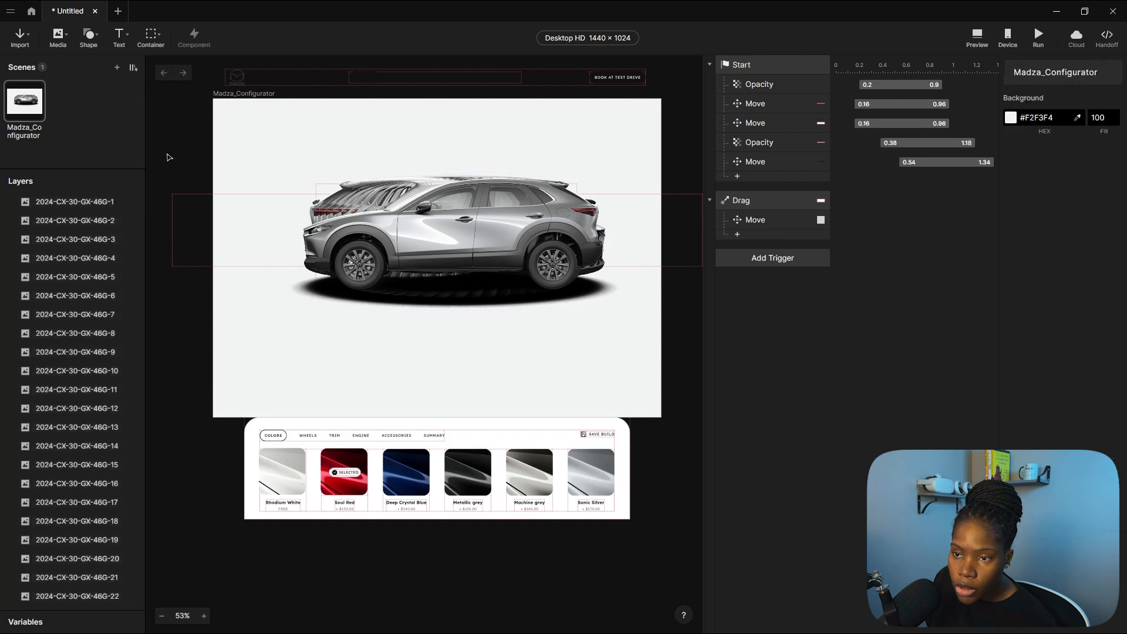
Group all the car image layers into one container and name it 360 car.
{"action": "left_click", "coordinate": [52, 237]}
{"action": "scroll", "coordinate": [47, 352], "scroll_direction": "down", "scroll_amount": 10}
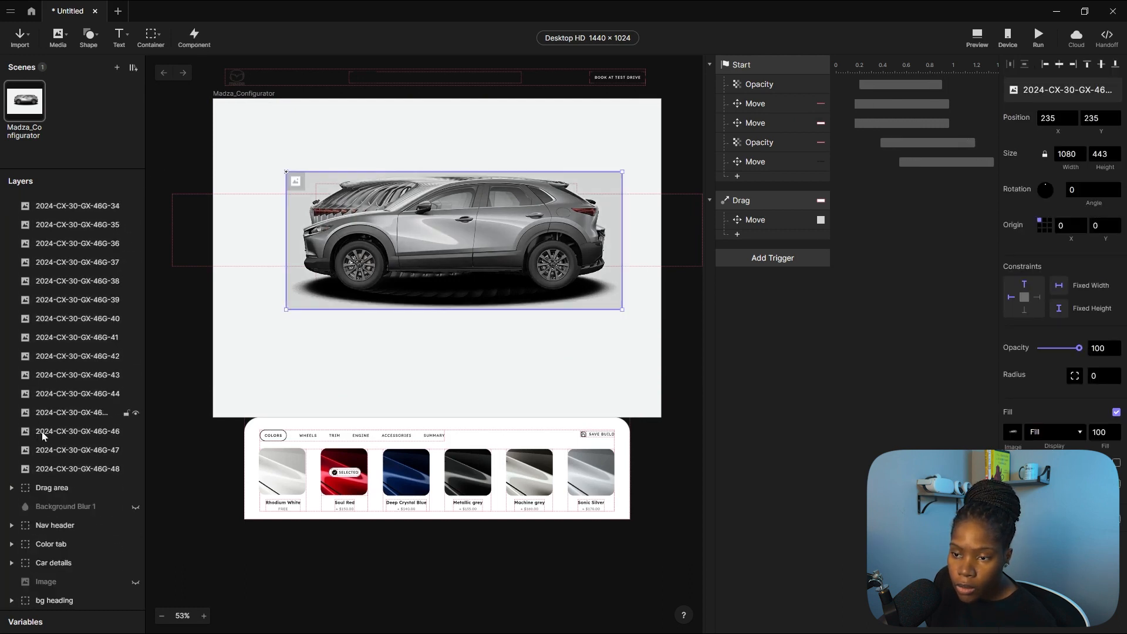
{"action": "left_click", "coordinate": [61, 472], "text": "shift"}
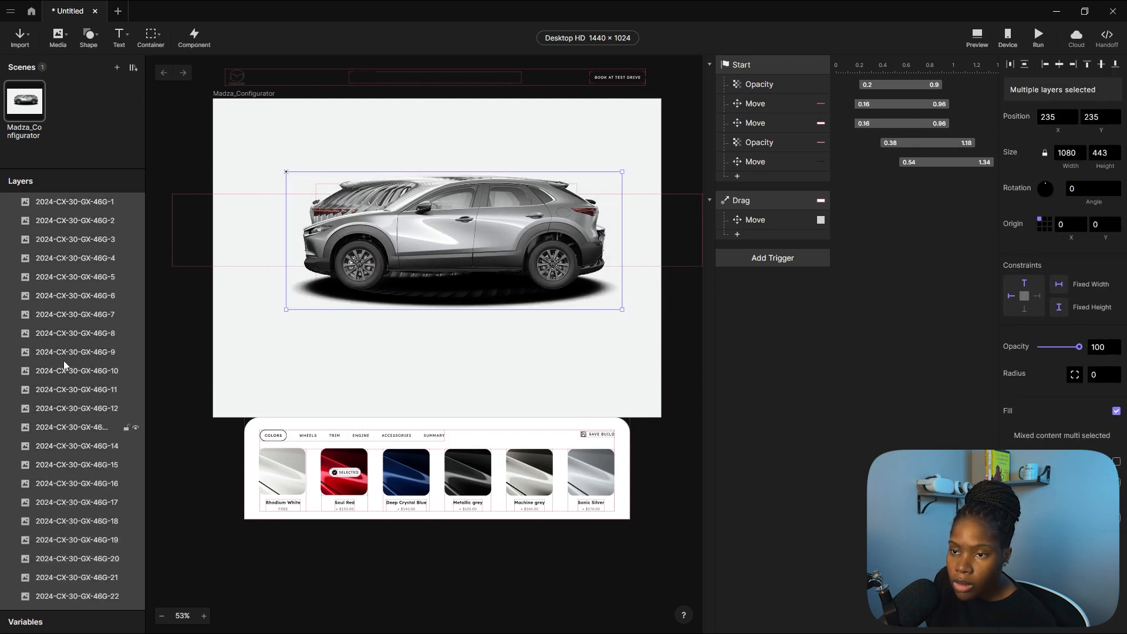
{"action": "right_click", "coordinate": [74, 229]}
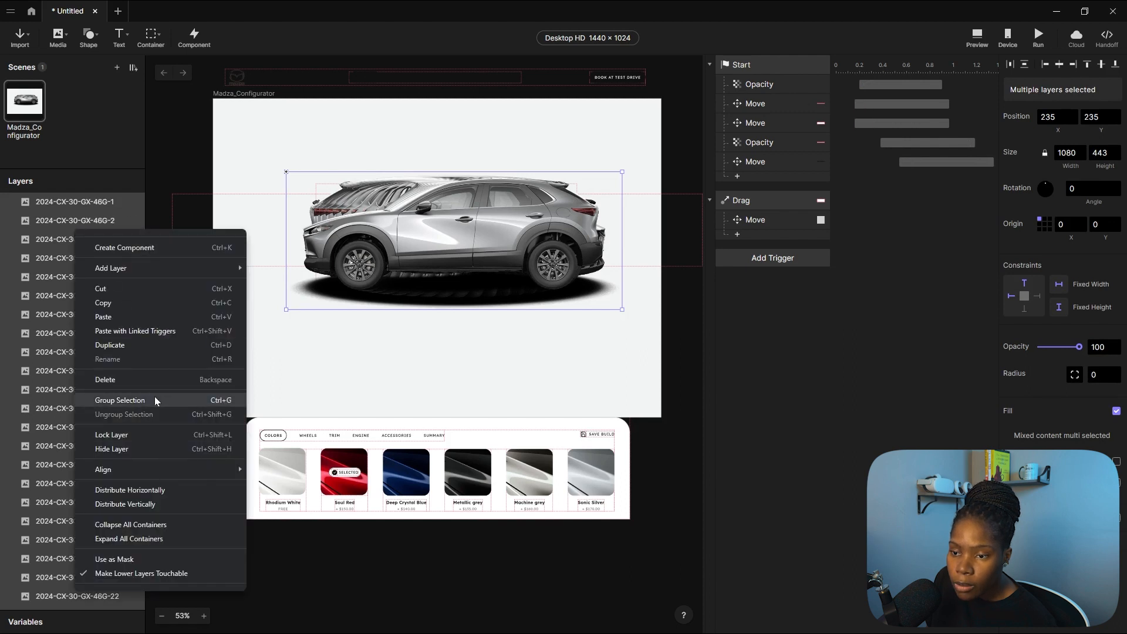
{"action": "left_click", "coordinate": [154, 396]}
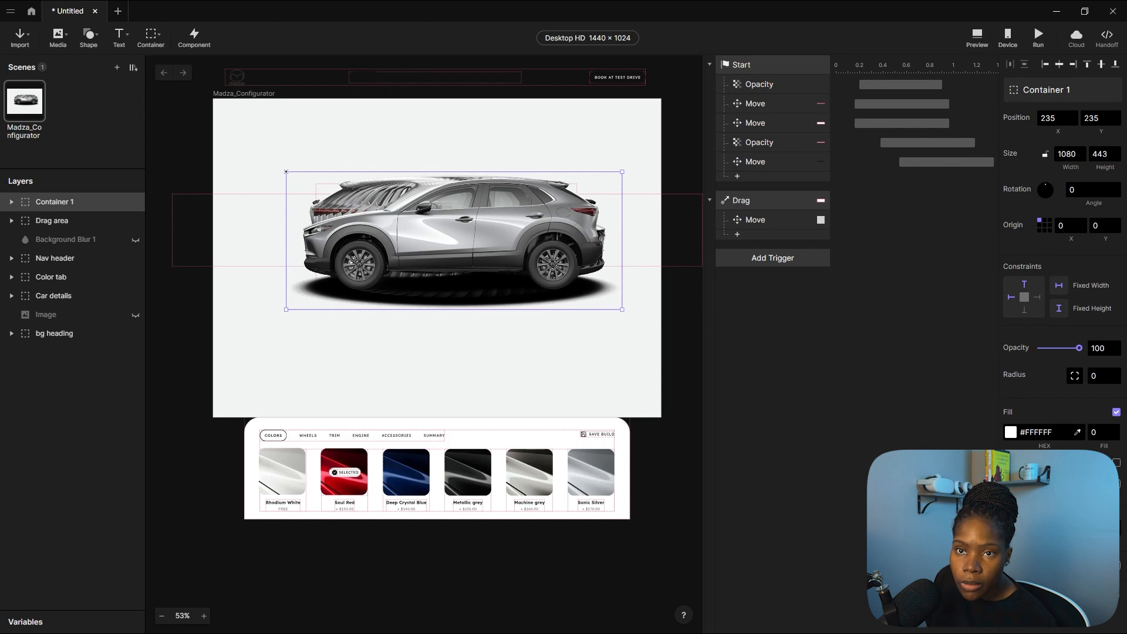
{"action": "double_click", "coordinate": [60, 202]}
{"action": "type", "text": "360 car"}
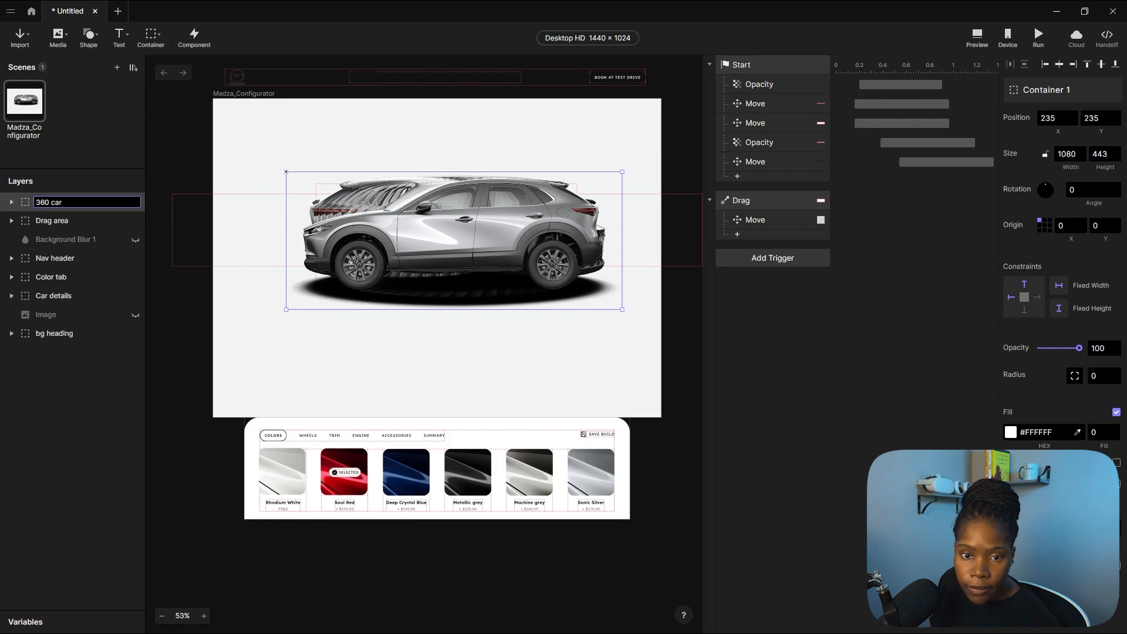
Confirm the container name 360 car and centre the container horizontally in the scene.
{"action": "key", "text": "Return"}
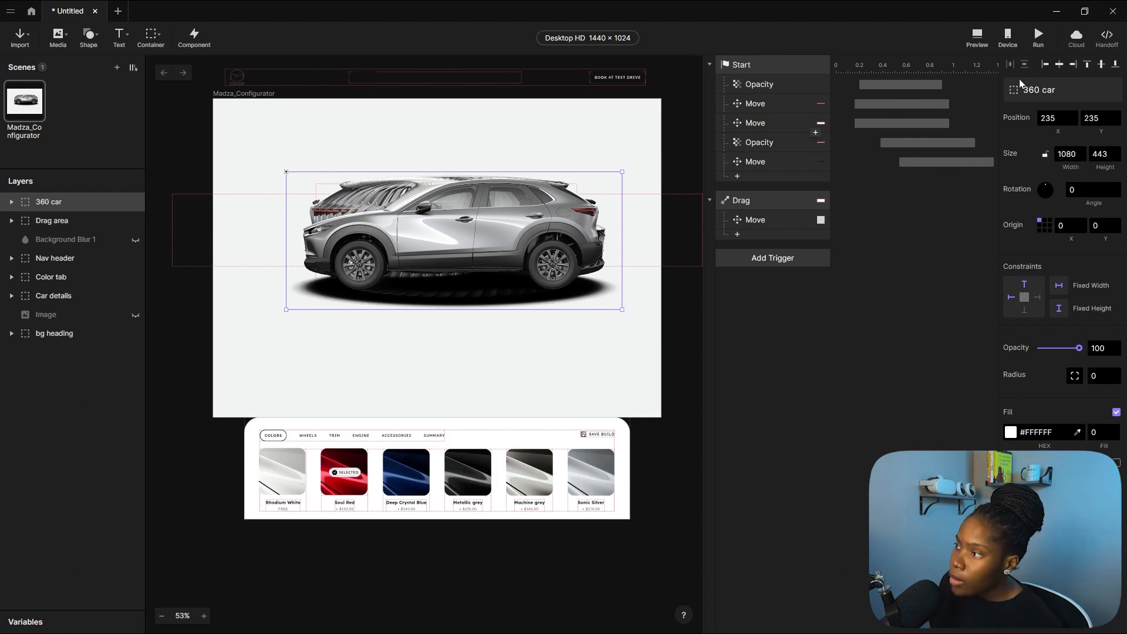
{"action": "left_click", "coordinate": [1060, 65]}
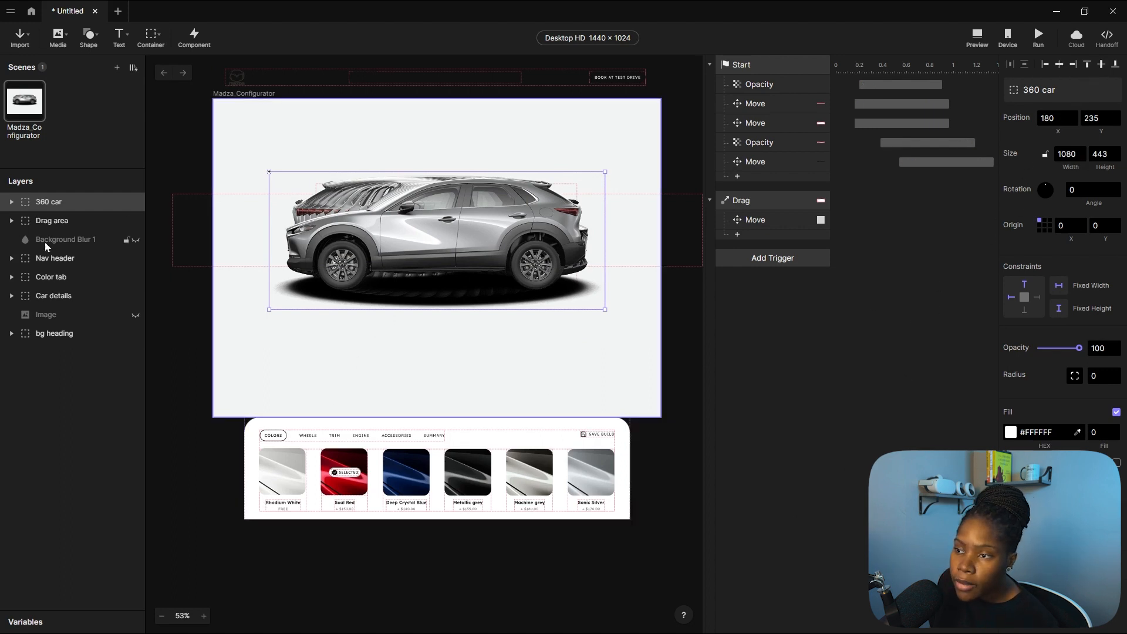
Set the opacity of all car image layers, 46G-1 to 46G-48, to 0, collapse the 360 car container and clear the selection.
{"action": "left_click", "coordinate": [11, 202]}
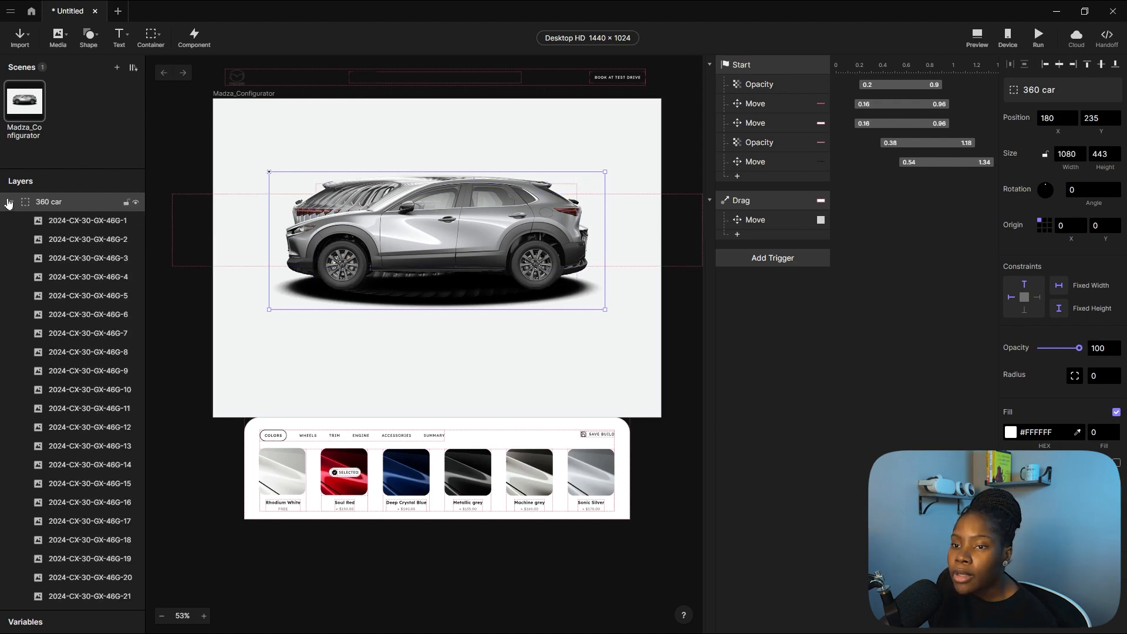
{"action": "left_click", "coordinate": [40, 220]}
{"action": "scroll", "coordinate": [55, 345], "scroll_direction": "down", "scroll_amount": 10}
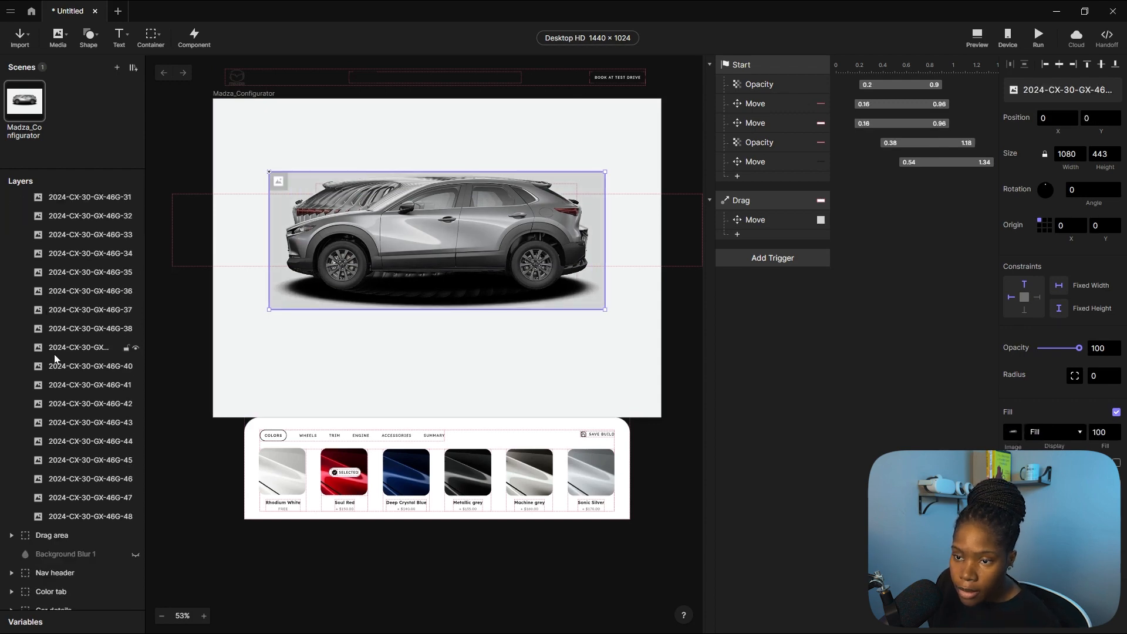
{"action": "left_click", "coordinate": [78, 470], "text": "shift"}
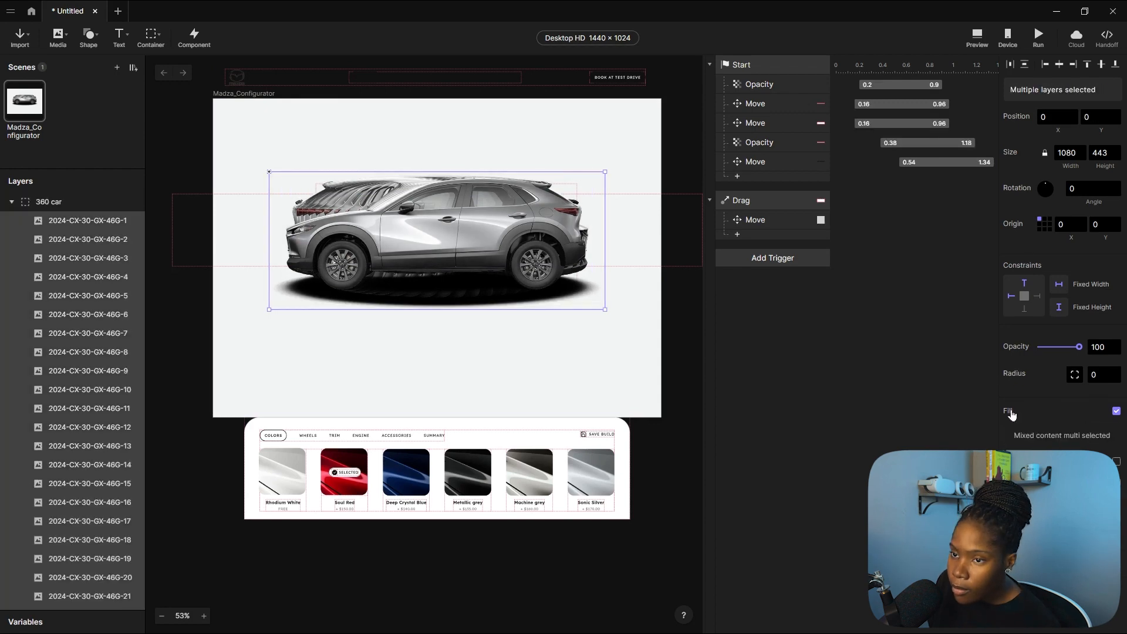
{"action": "left_click_drag", "start_coordinate": [1080, 347], "coordinate": [865, 370]}
{"action": "left_click_drag", "start_coordinate": [1044, 349], "coordinate": [672, 371]}
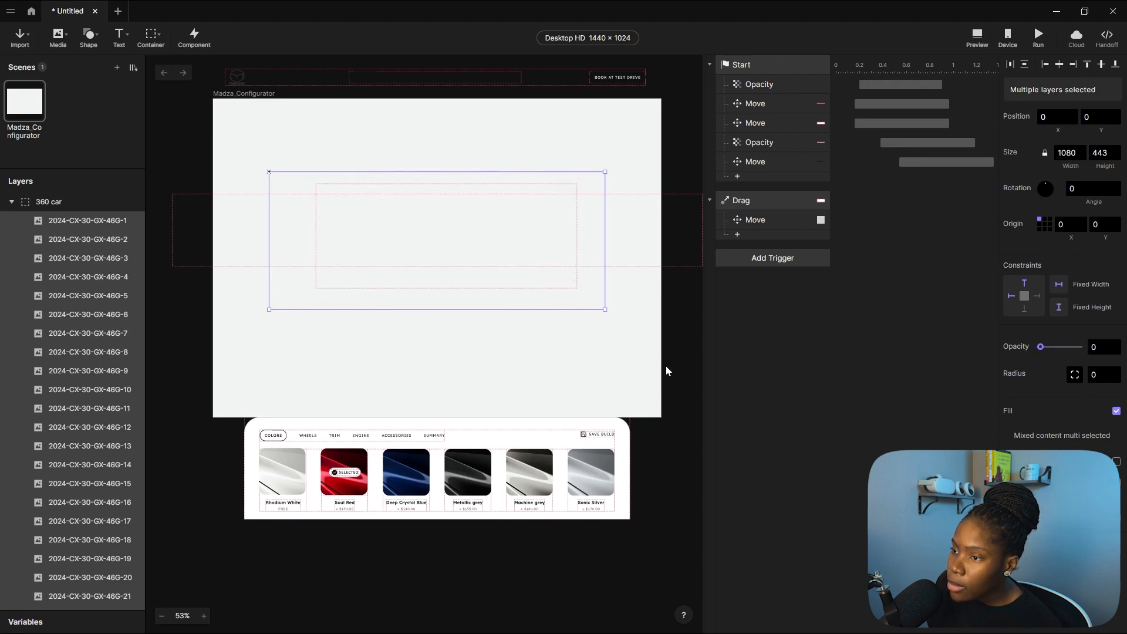
{"action": "left_click", "coordinate": [10, 203]}
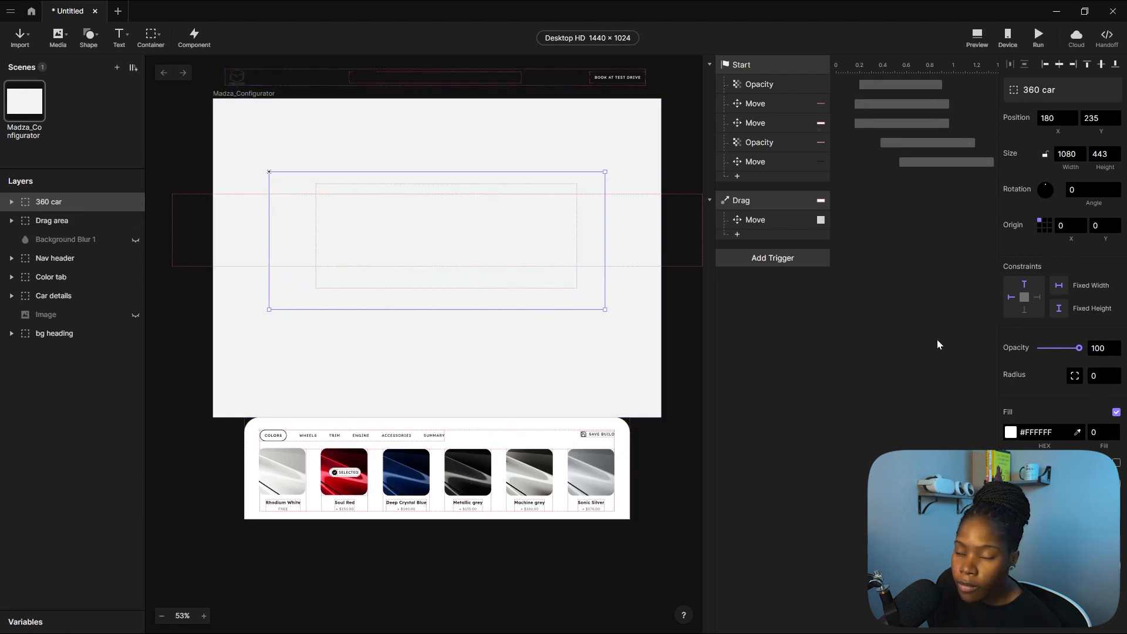
{"action": "left_click", "coordinate": [851, 390]}
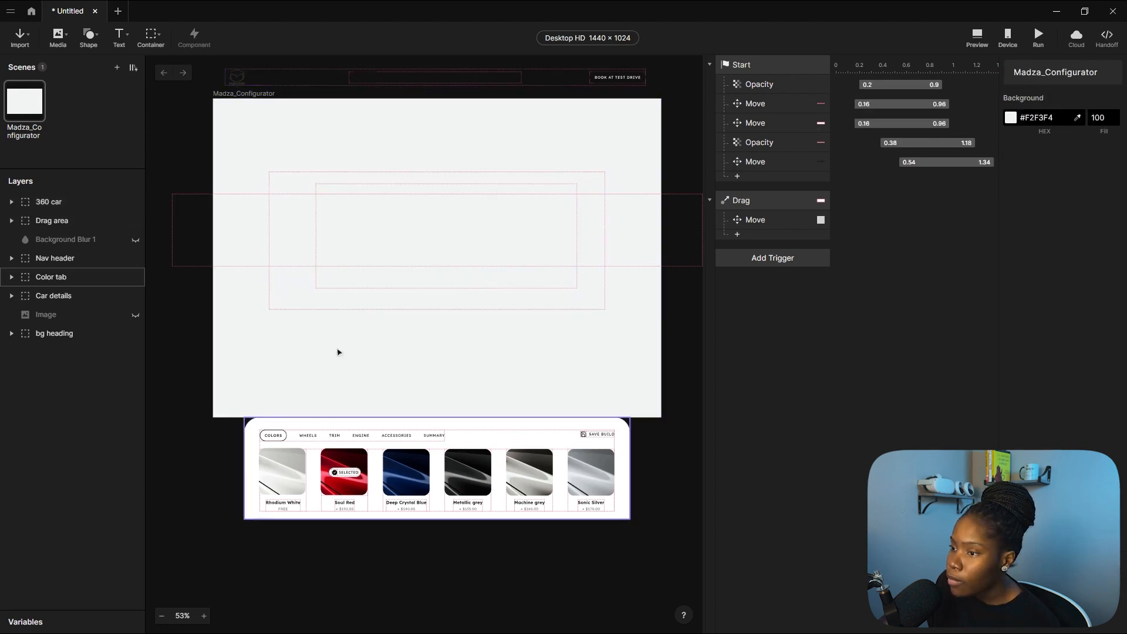
Preview the prototype in a maximized window, replay it to check the intro animation without the car, and minimize the preview.
{"action": "left_click", "coordinate": [977, 37]}
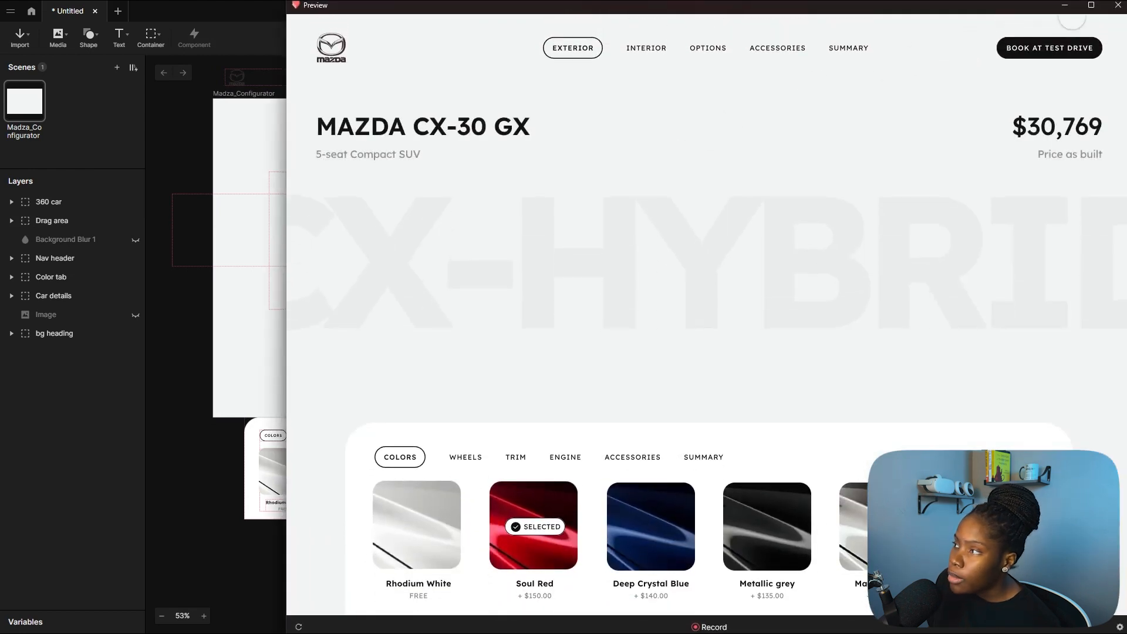
{"action": "left_click", "coordinate": [1091, 5]}
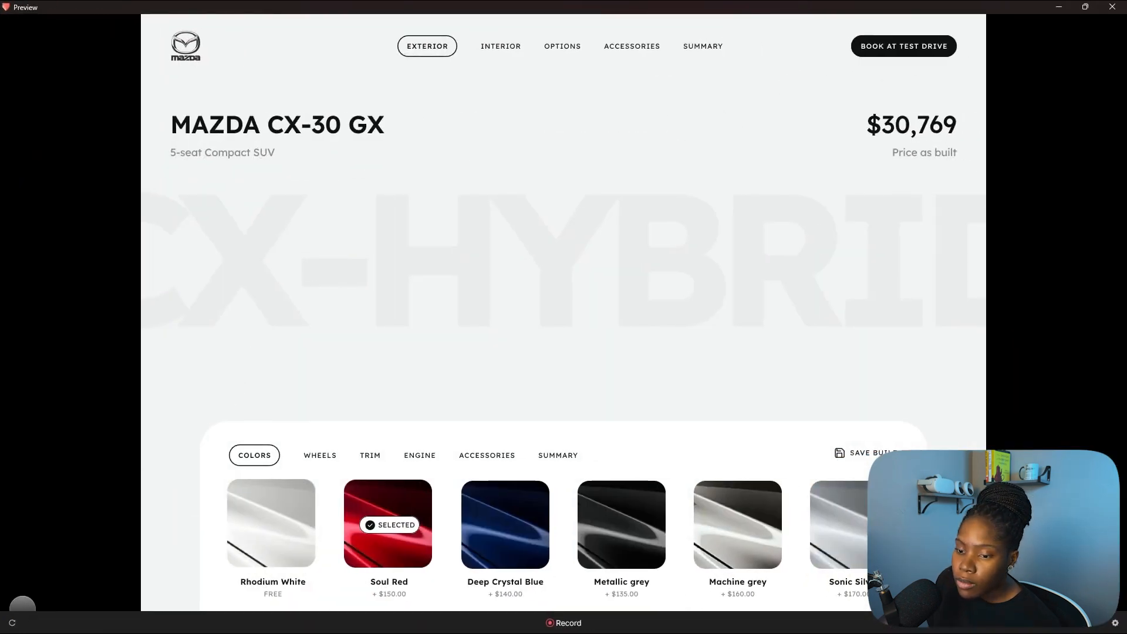
{"action": "left_click", "coordinate": [12, 623]}
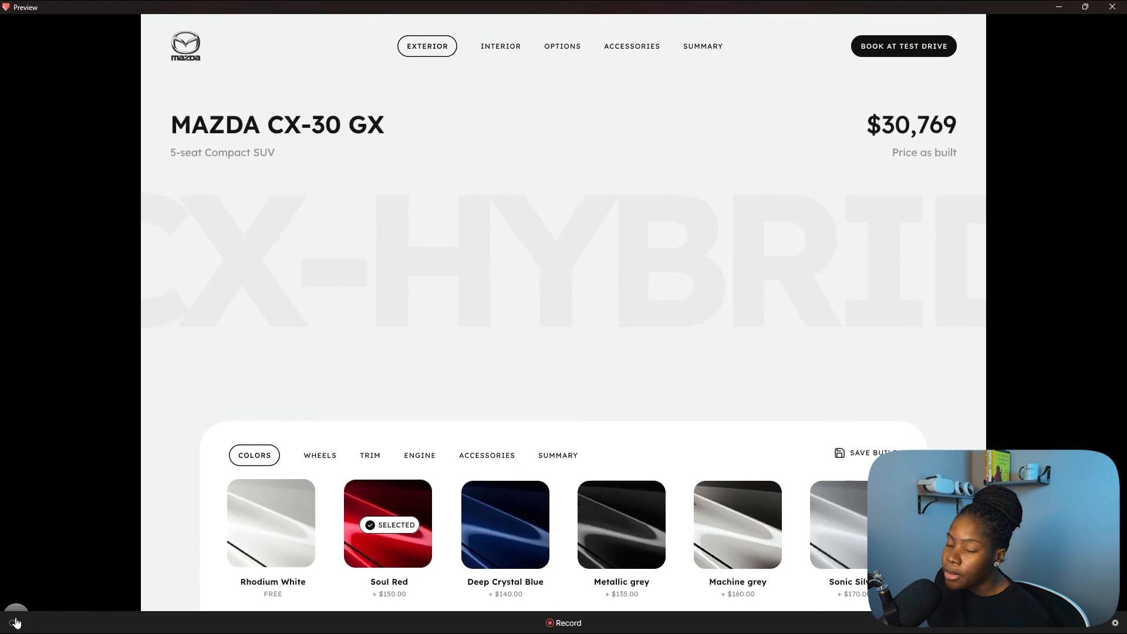
{"action": "left_click", "coordinate": [14, 623]}
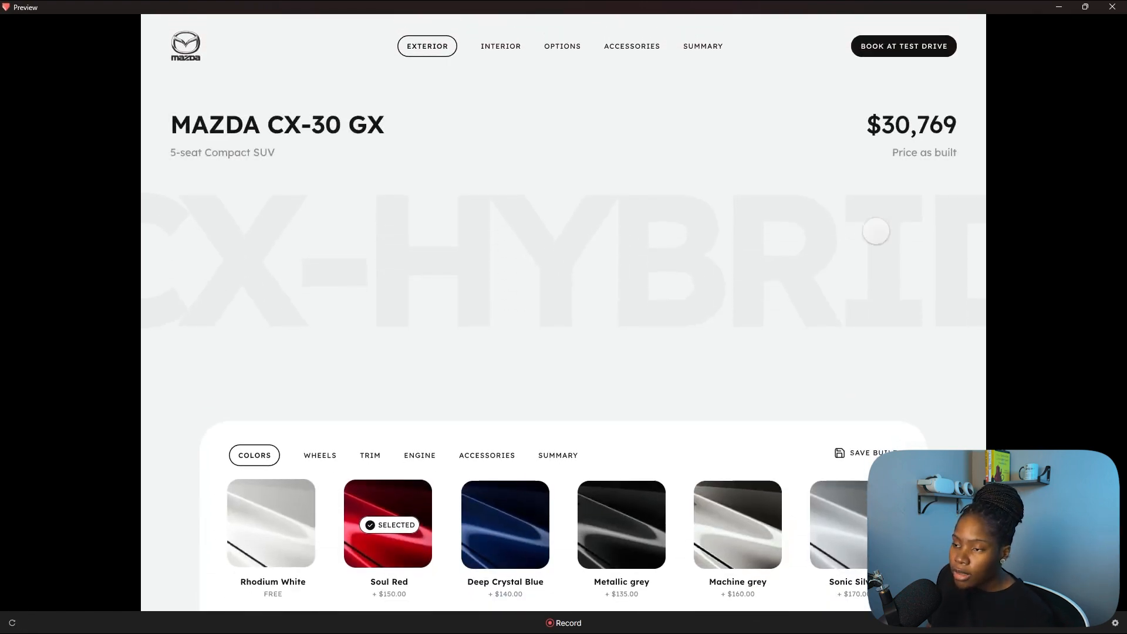
{"action": "left_click", "coordinate": [1058, 6]}
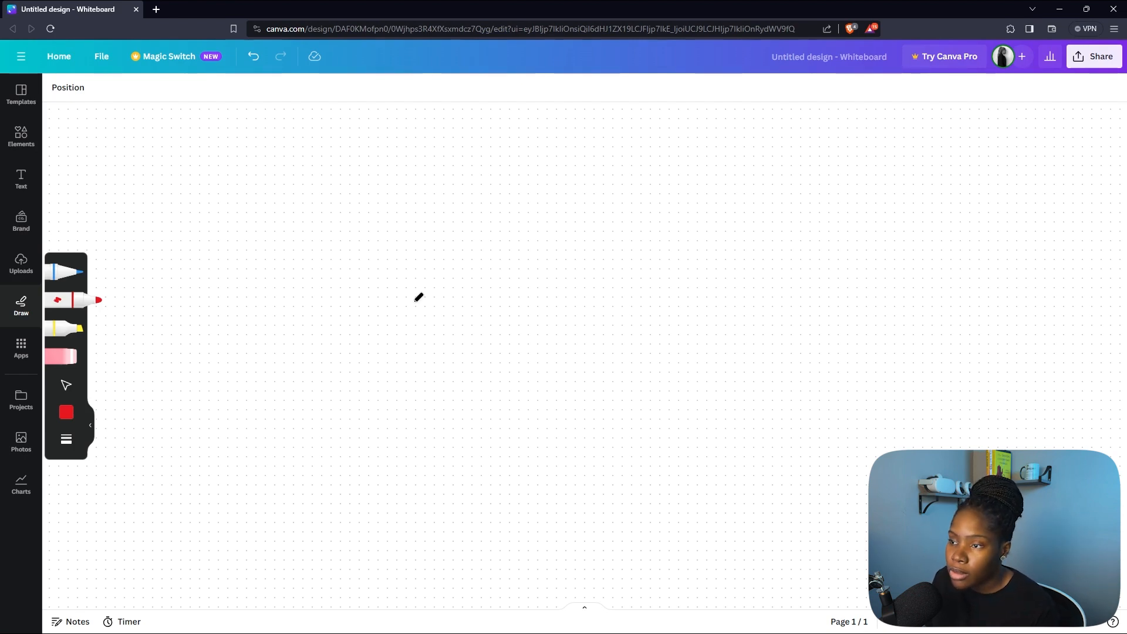
On the blank Canva whiteboard, draw a red rectangle for the drag button above a long horizontal line.
{"action": "left_click_drag", "start_coordinate": [435, 445], "coordinate": [434, 498]}
{"action": "mouse_move", "coordinate": [427, 444]}
{"action": "left_mouse_down"}
{"action": "mouse_move", "coordinate": [551, 442]}
{"action": "mouse_move", "coordinate": [636, 471]}
{"action": "mouse_move", "coordinate": [569, 502]}
{"action": "mouse_move", "coordinate": [435, 504]}
{"action": "mouse_move", "coordinate": [435, 488]}
{"action": "left_mouse_up"}
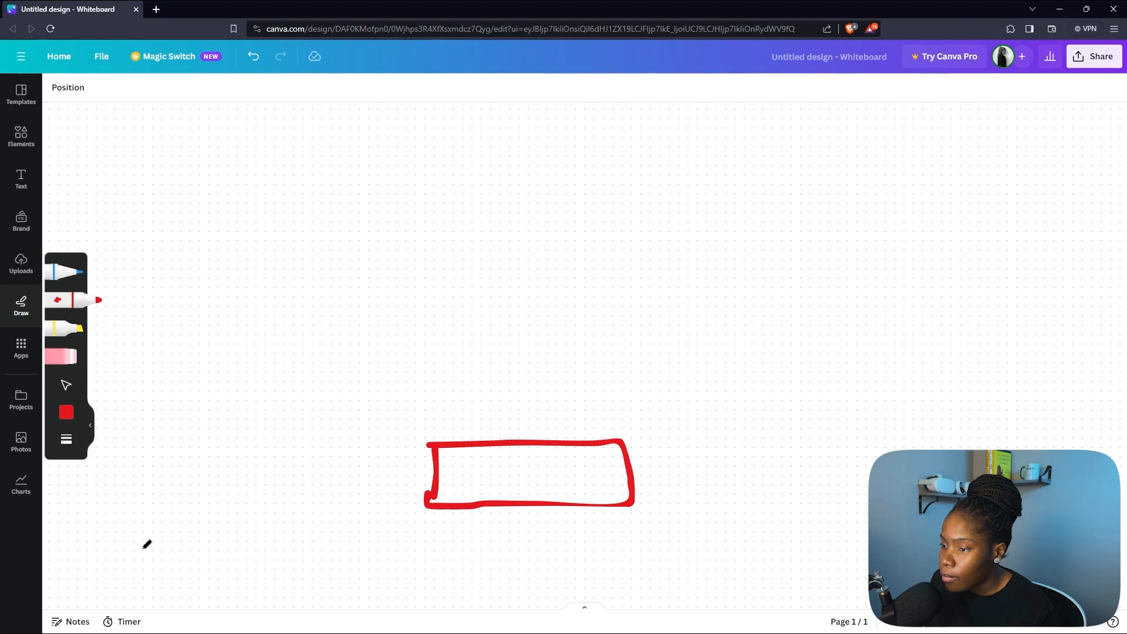
{"action": "mouse_move", "coordinate": [53, 545]}
{"action": "left_mouse_down"}
{"action": "mouse_move", "coordinate": [422, 558]}
{"action": "mouse_move", "coordinate": [869, 524]}
{"action": "left_mouse_up"}
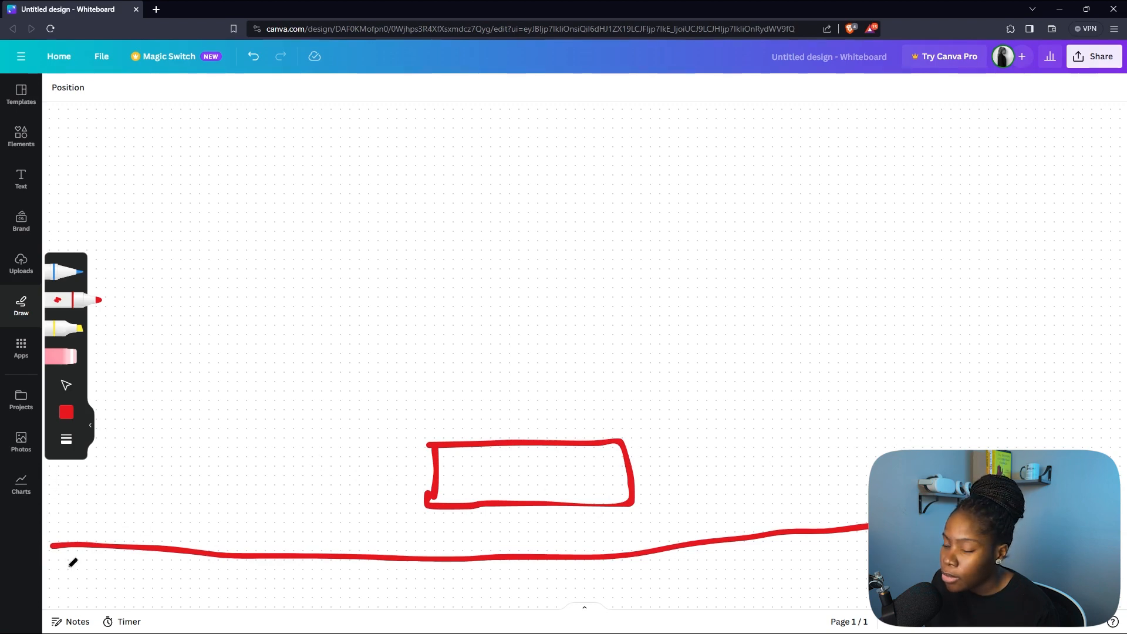
Handwrite the scale values 0, 15, 20, 35, 40 and 75 in ascending order beneath the horizontal line.
{"action": "mouse_move", "coordinate": [57, 552]}
{"action": "left_mouse_down"}
{"action": "mouse_move", "coordinate": [74, 572]}
{"action": "mouse_move", "coordinate": [67, 555]}
{"action": "left_mouse_up"}
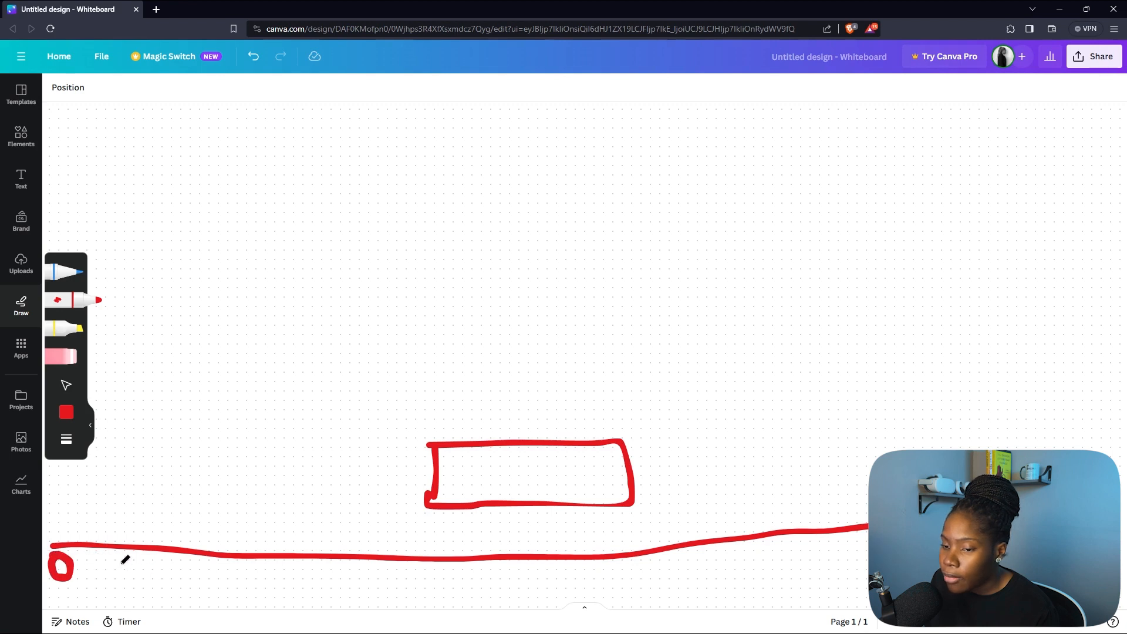
{"action": "mouse_move", "coordinate": [116, 556]}
{"action": "left_mouse_down"}
{"action": "mouse_move", "coordinate": [110, 581]}
{"action": "mouse_move", "coordinate": [126, 572]}
{"action": "mouse_move", "coordinate": [212, 582]}
{"action": "mouse_move", "coordinate": [226, 566]}
{"action": "mouse_move", "coordinate": [276, 588]}
{"action": "mouse_move", "coordinate": [304, 561]}
{"action": "mouse_move", "coordinate": [330, 594]}
{"action": "left_mouse_up"}
{"action": "left_click", "coordinate": [272, 572]}
{"action": "mouse_move", "coordinate": [379, 565]}
{"action": "left_mouse_down"}
{"action": "mouse_move", "coordinate": [400, 582]}
{"action": "mouse_move", "coordinate": [388, 602]}
{"action": "left_mouse_up"}
{"action": "mouse_move", "coordinate": [413, 572]}
{"action": "left_mouse_down"}
{"action": "mouse_move", "coordinate": [477, 589]}
{"action": "mouse_move", "coordinate": [488, 573]}
{"action": "mouse_move", "coordinate": [482, 591]}
{"action": "left_mouse_up"}
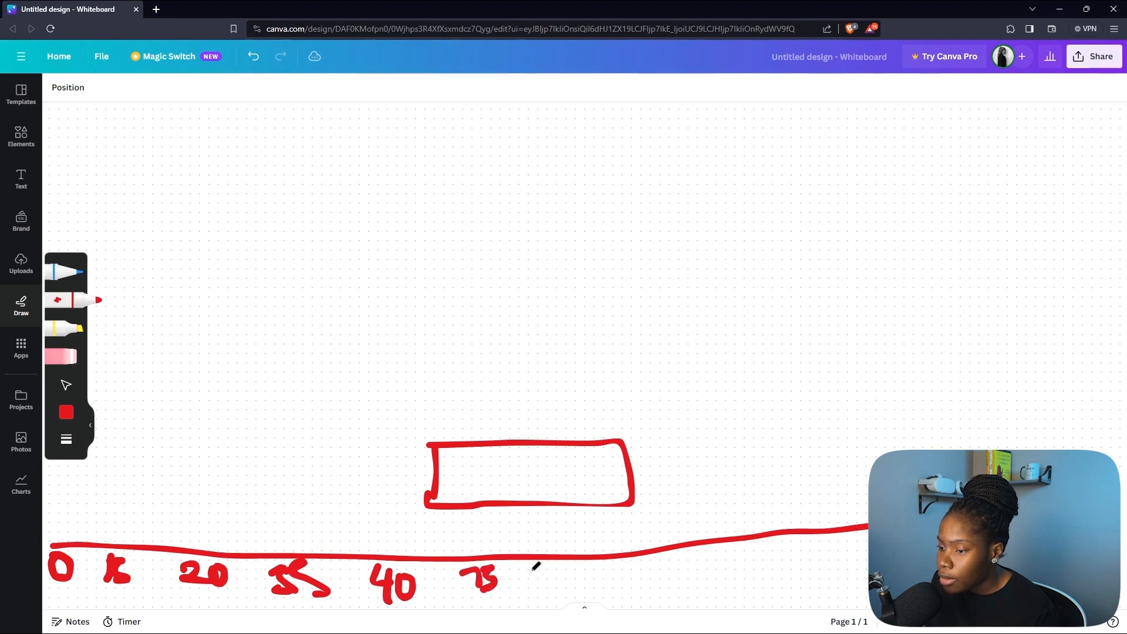
{"action": "mouse_move", "coordinate": [541, 566]}
{"action": "left_mouse_down"}
{"action": "mouse_move", "coordinate": [572, 602]}
{"action": "mouse_move", "coordinate": [548, 587]}
{"action": "left_mouse_up"}
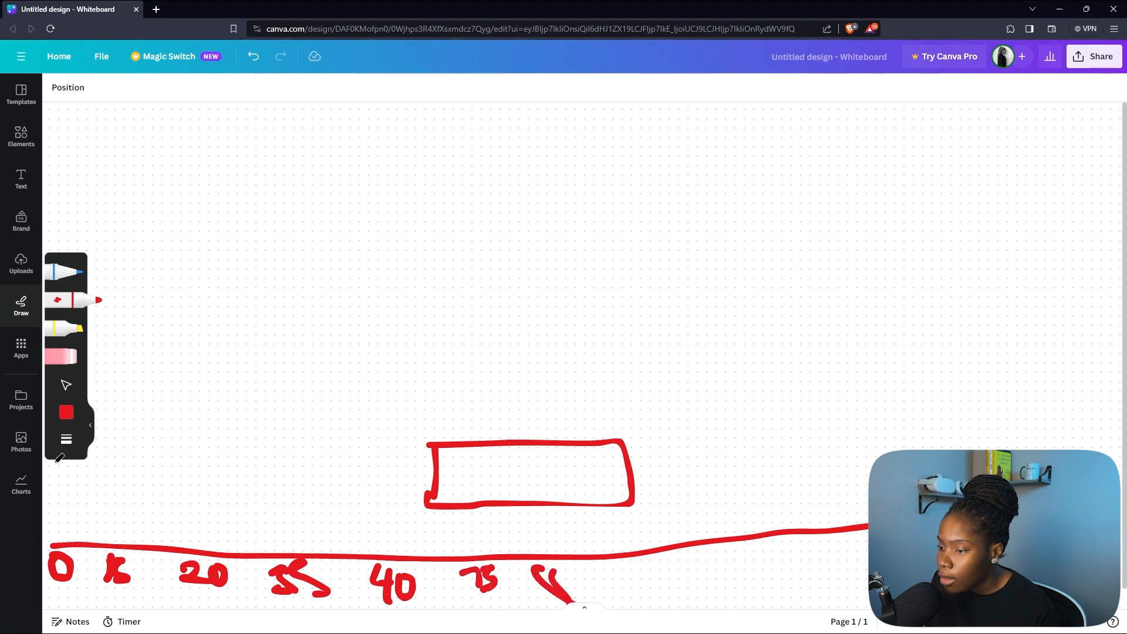
{"action": "left_click", "coordinate": [64, 356]}
{"action": "mouse_move", "coordinate": [551, 568]}
{"action": "left_mouse_down"}
{"action": "mouse_move", "coordinate": [541, 579]}
{"action": "mouse_move", "coordinate": [543, 556]}
{"action": "left_mouse_up"}
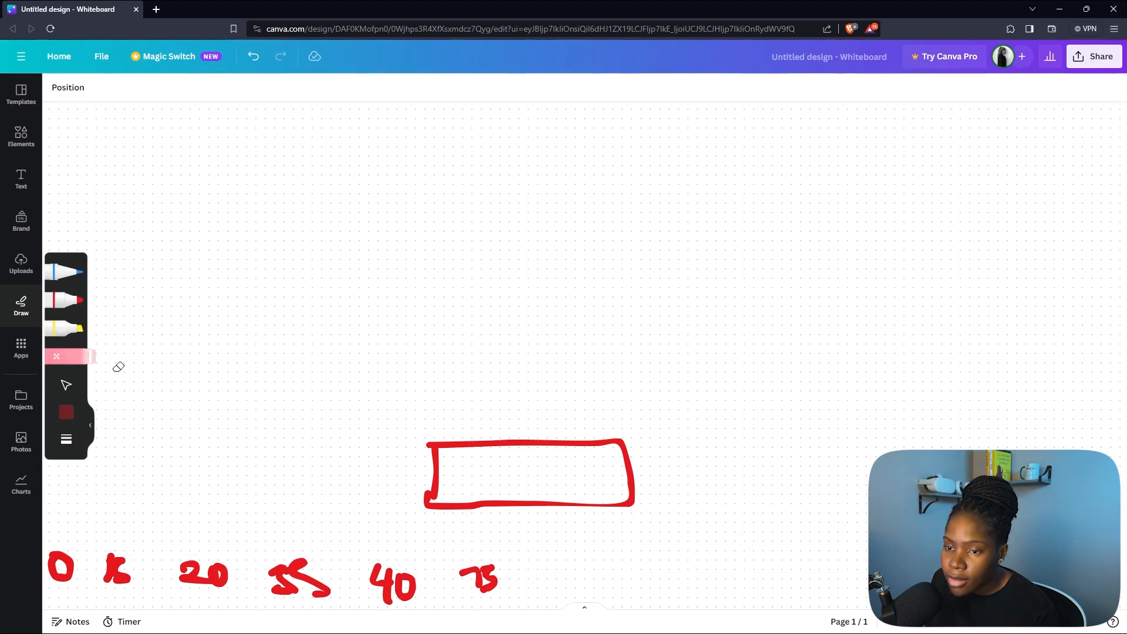
{"action": "left_click", "coordinate": [65, 300]}
{"action": "mouse_move", "coordinate": [44, 536]}
{"action": "left_mouse_down"}
{"action": "mouse_move", "coordinate": [322, 544]}
{"action": "mouse_move", "coordinate": [870, 504]}
{"action": "left_mouse_up"}
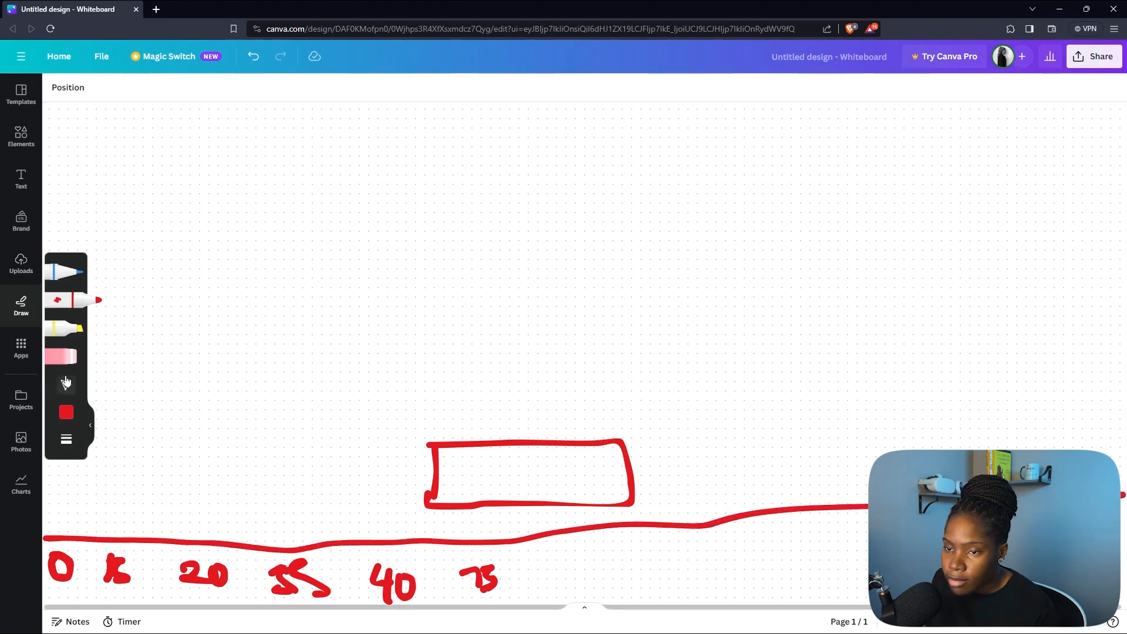
{"action": "left_click", "coordinate": [254, 57]}
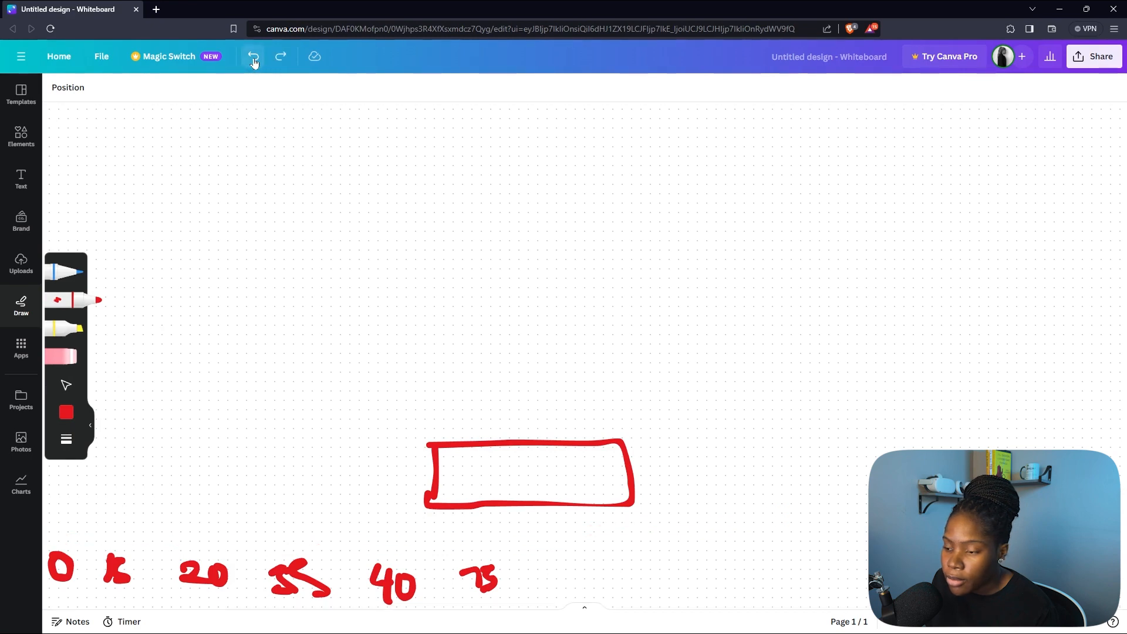
{"action": "left_click", "coordinate": [254, 60]}
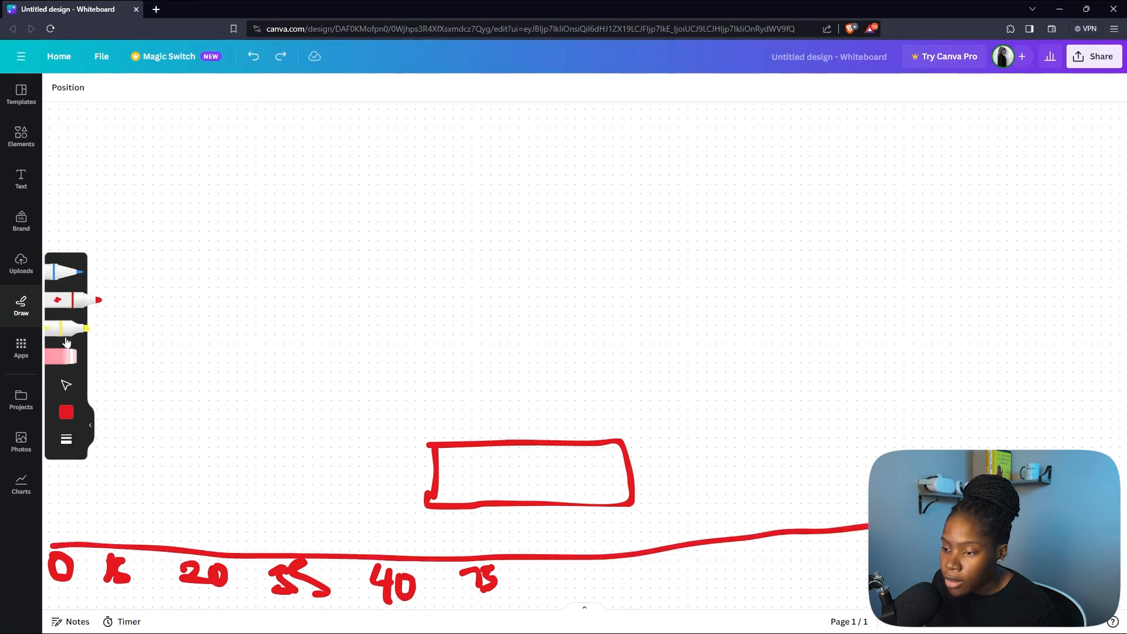
Continue the handwritten scale beneath the line with 88, 100, 200 and 450.
{"action": "mouse_move", "coordinate": [550, 562]}
{"action": "left_mouse_down"}
{"action": "mouse_move", "coordinate": [536, 590]}
{"action": "mouse_move", "coordinate": [555, 568]}
{"action": "mouse_move", "coordinate": [561, 587]}
{"action": "mouse_move", "coordinate": [559, 568]}
{"action": "mouse_move", "coordinate": [612, 595]}
{"action": "mouse_move", "coordinate": [633, 562]}
{"action": "left_mouse_up"}
{"action": "mouse_move", "coordinate": [646, 561]}
{"action": "left_mouse_down"}
{"action": "mouse_move", "coordinate": [725, 581]}
{"action": "mouse_move", "coordinate": [766, 543]}
{"action": "mouse_move", "coordinate": [844, 555]}
{"action": "mouse_move", "coordinate": [828, 595]}
{"action": "left_mouse_up"}
{"action": "left_click_drag", "start_coordinate": [840, 552], "coordinate": [832, 590]}
{"action": "mouse_move", "coordinate": [868, 544]}
{"action": "left_mouse_down"}
{"action": "mouse_move", "coordinate": [860, 566]}
{"action": "mouse_move", "coordinate": [868, 548]}
{"action": "left_mouse_up"}
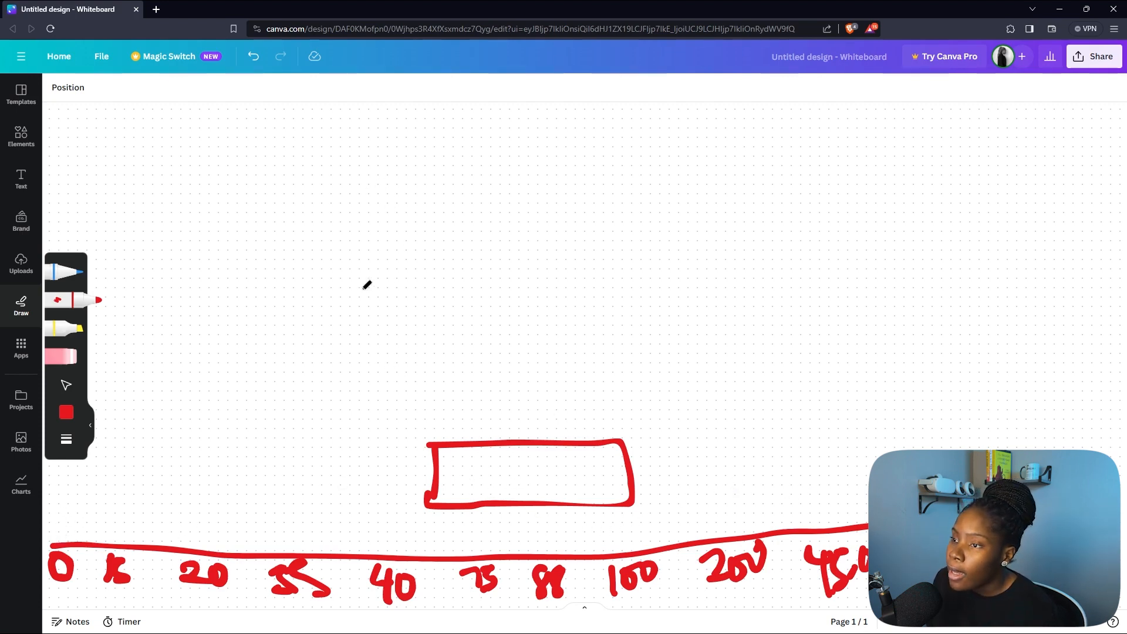
Sketch a side view of a car above the rectangle, with a roof, body, two wheels and a window divider.
{"action": "mouse_move", "coordinate": [329, 267]}
{"action": "left_mouse_down"}
{"action": "mouse_move", "coordinate": [390, 193]}
{"action": "mouse_move", "coordinate": [612, 193]}
{"action": "mouse_move", "coordinate": [721, 246]}
{"action": "mouse_move", "coordinate": [655, 276]}
{"action": "mouse_move", "coordinate": [247, 281]}
{"action": "mouse_move", "coordinate": [236, 362]}
{"action": "mouse_move", "coordinate": [805, 365]}
{"action": "mouse_move", "coordinate": [753, 274]}
{"action": "left_mouse_up"}
{"action": "mouse_move", "coordinate": [280, 387]}
{"action": "left_mouse_down"}
{"action": "mouse_move", "coordinate": [278, 434]}
{"action": "mouse_move", "coordinate": [335, 392]}
{"action": "left_mouse_up"}
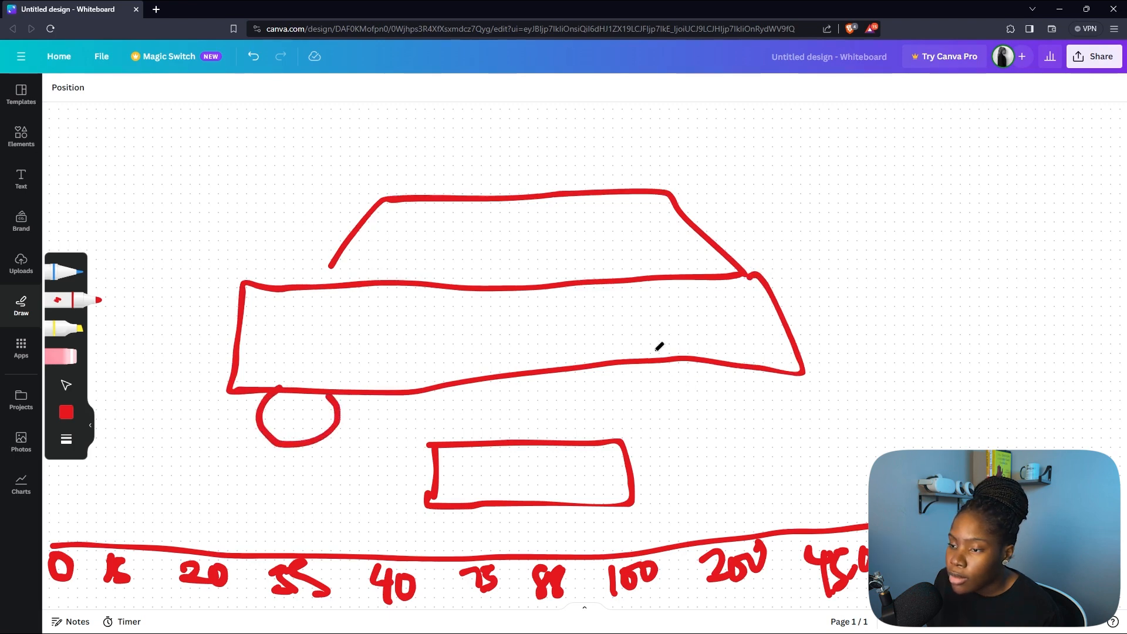
{"action": "left_click_drag", "start_coordinate": [657, 361], "coordinate": [726, 396]}
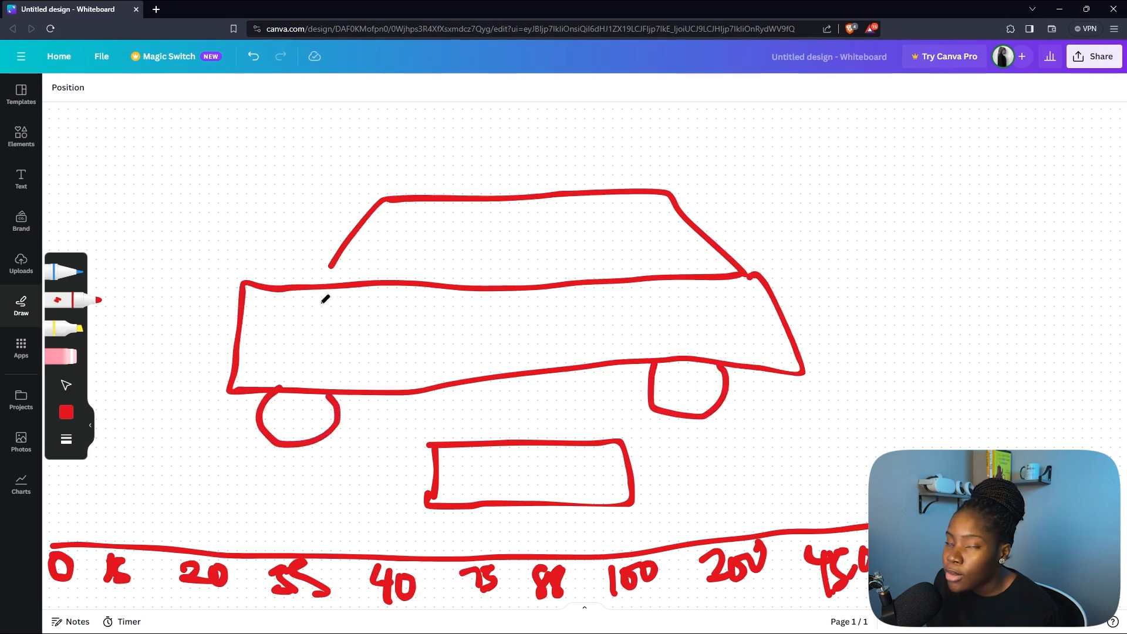
{"action": "left_click_drag", "start_coordinate": [332, 264], "coordinate": [308, 293]}
{"action": "left_click_drag", "start_coordinate": [514, 202], "coordinate": [508, 286]}
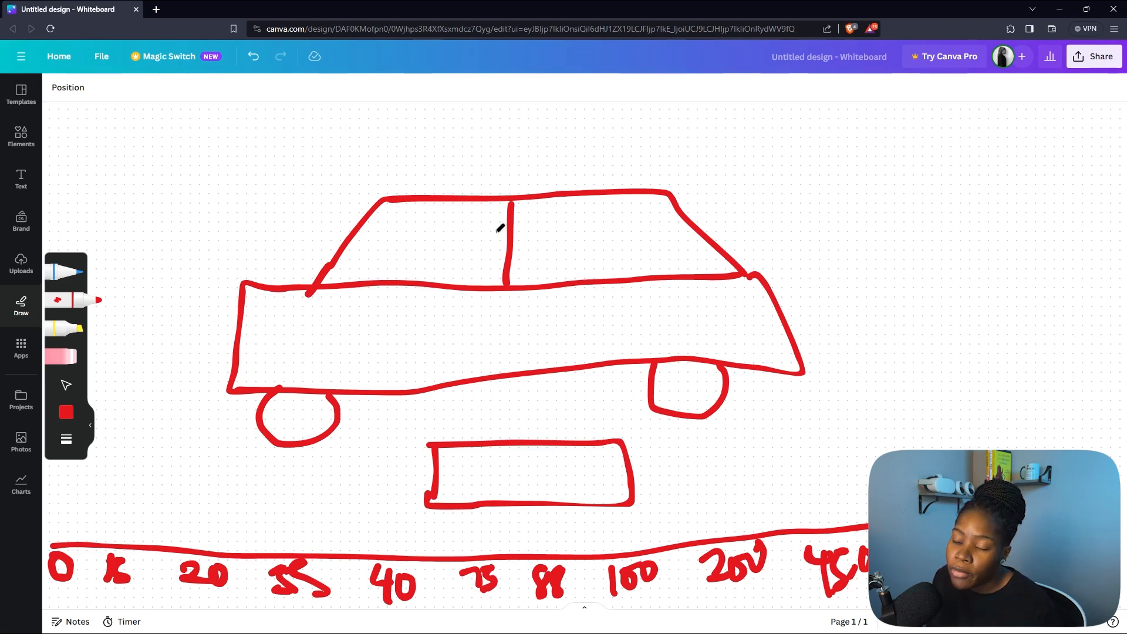
Handwrite the label "1st car" beside the car sketch.
{"action": "mouse_move", "coordinate": [96, 136]}
{"action": "left_mouse_down"}
{"action": "mouse_move", "coordinate": [136, 172]}
{"action": "mouse_move", "coordinate": [146, 161]}
{"action": "mouse_move", "coordinate": [138, 172]}
{"action": "left_mouse_up"}
{"action": "mouse_move", "coordinate": [160, 115]}
{"action": "left_mouse_down"}
{"action": "mouse_move", "coordinate": [169, 167]}
{"action": "mouse_move", "coordinate": [176, 136]}
{"action": "left_mouse_up"}
{"action": "mouse_move", "coordinate": [138, 201]}
{"action": "left_mouse_down"}
{"action": "mouse_move", "coordinate": [138, 237]}
{"action": "mouse_move", "coordinate": [174, 234]}
{"action": "mouse_move", "coordinate": [184, 189]}
{"action": "mouse_move", "coordinate": [148, 232]}
{"action": "left_mouse_up"}
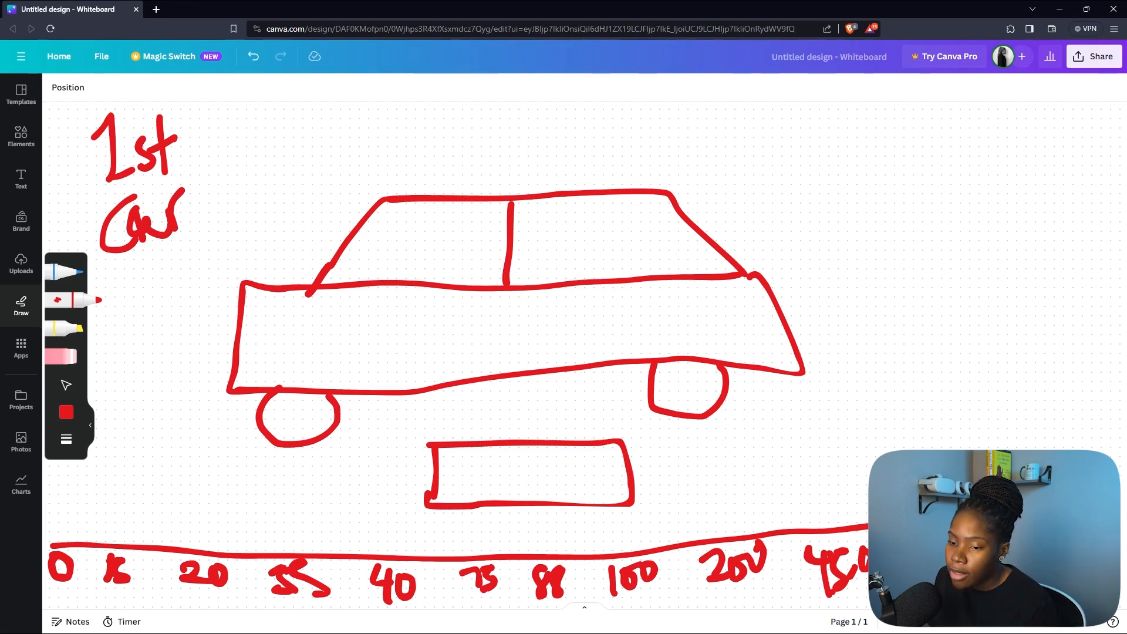
Mark the range from 0 to 75 with short vertical ticks on the scale line.
{"action": "left_click_drag", "start_coordinate": [50, 565], "coordinate": [51, 529]}
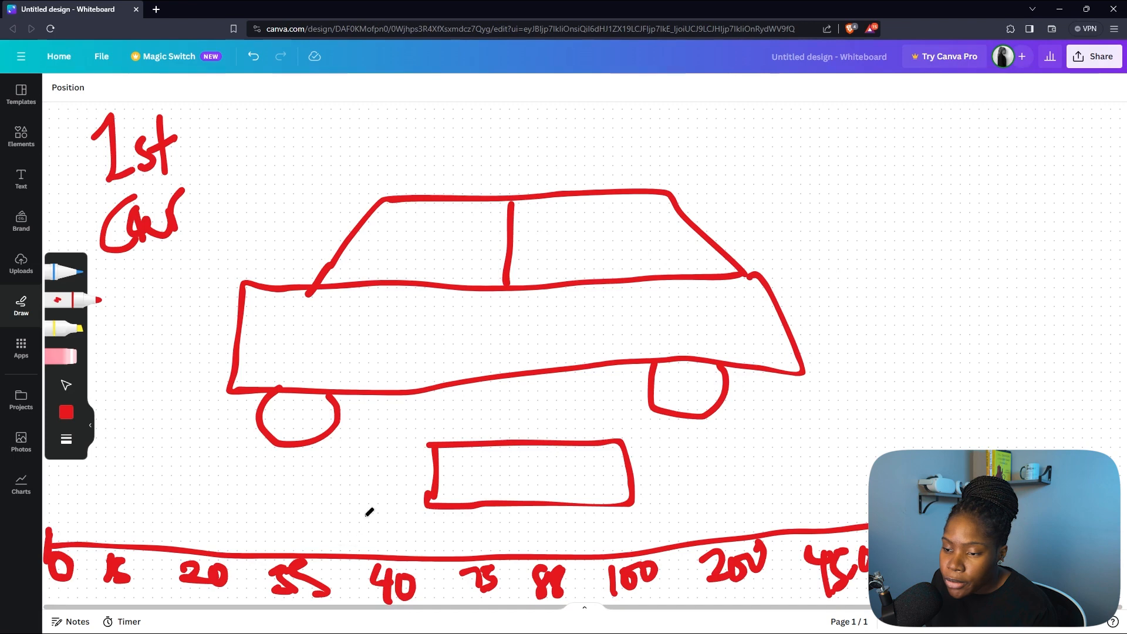
{"action": "left_click_drag", "start_coordinate": [482, 527], "coordinate": [483, 559]}
{"action": "left_click", "coordinate": [481, 519]}
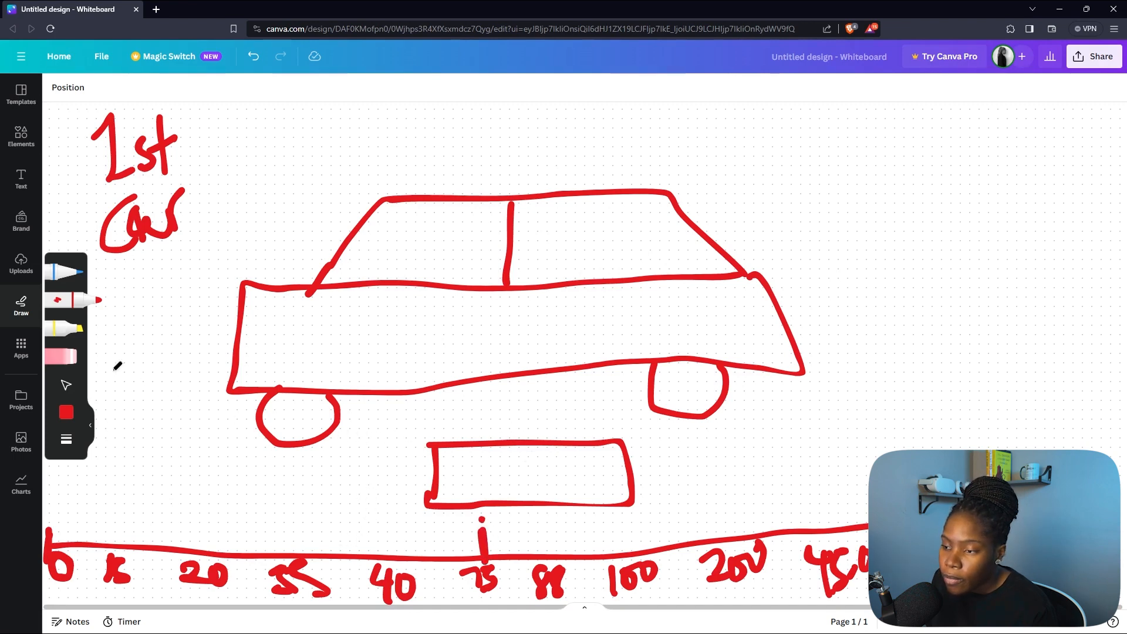
Erase the rectangle beneath the car and redraw it just above the scale line, between 15 and 40.
{"action": "left_click", "coordinate": [63, 356]}
{"action": "mouse_move", "coordinate": [563, 442]}
{"action": "left_mouse_down"}
{"action": "mouse_move", "coordinate": [503, 440]}
{"action": "mouse_move", "coordinate": [442, 463]}
{"action": "left_mouse_up"}
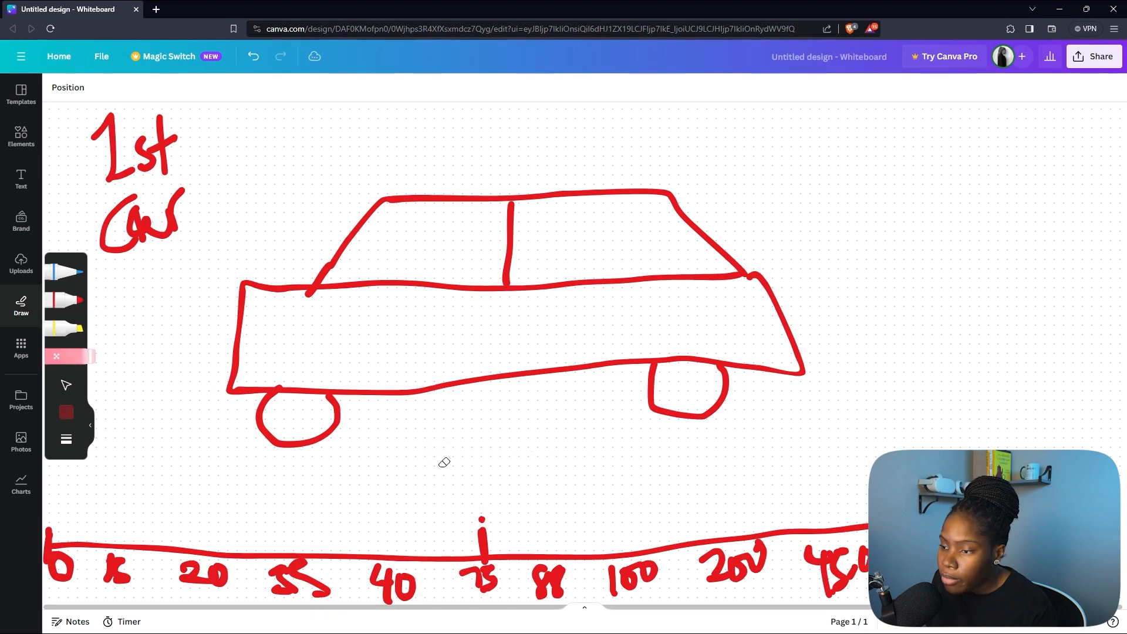
{"action": "left_click", "coordinate": [73, 303]}
{"action": "mouse_move", "coordinate": [151, 491]}
{"action": "left_mouse_down"}
{"action": "mouse_move", "coordinate": [157, 524]}
{"action": "mouse_move", "coordinate": [170, 492]}
{"action": "mouse_move", "coordinate": [361, 488]}
{"action": "mouse_move", "coordinate": [326, 521]}
{"action": "mouse_move", "coordinate": [199, 530]}
{"action": "mouse_move", "coordinate": [142, 529]}
{"action": "mouse_move", "coordinate": [152, 491]}
{"action": "left_mouse_up"}
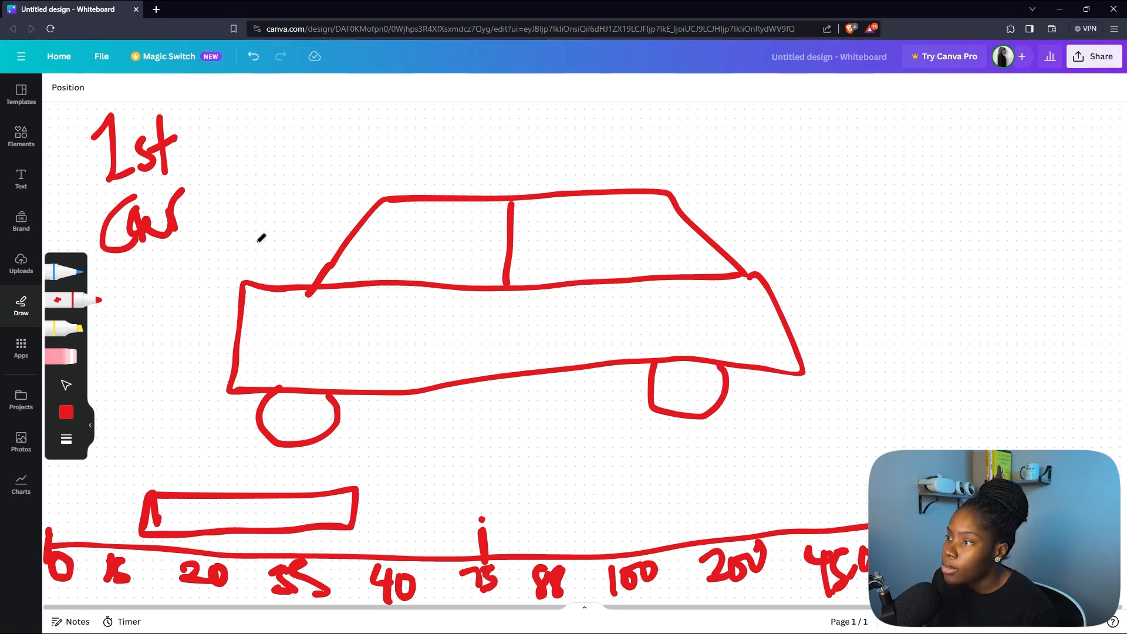
Cross out the car sketch with a large X and handwrite "Opacity" beside it.
{"action": "mouse_move", "coordinate": [381, 165]}
{"action": "left_mouse_down"}
{"action": "mouse_move", "coordinate": [649, 377]}
{"action": "mouse_move", "coordinate": [683, 386]}
{"action": "left_mouse_up"}
{"action": "mouse_move", "coordinate": [692, 158]}
{"action": "left_mouse_down"}
{"action": "mouse_move", "coordinate": [633, 226]}
{"action": "mouse_move", "coordinate": [400, 413]}
{"action": "left_mouse_up"}
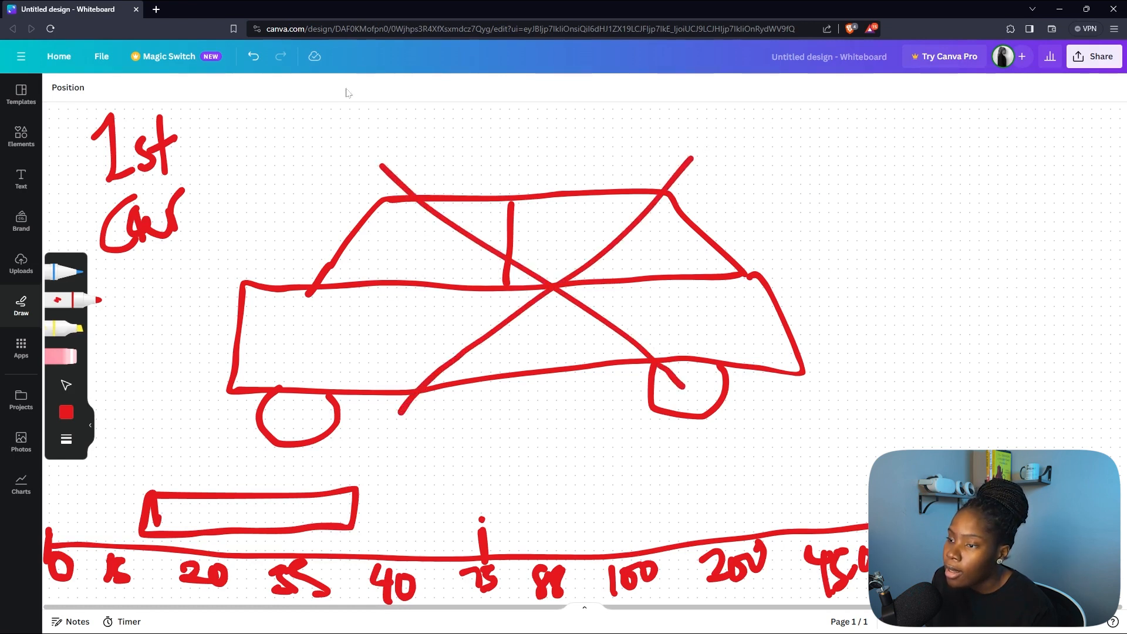
{"action": "left_click_drag", "start_coordinate": [839, 139], "coordinate": [854, 208]}
{"action": "mouse_move", "coordinate": [873, 156]}
{"action": "left_mouse_down"}
{"action": "mouse_move", "coordinate": [847, 186]}
{"action": "mouse_move", "coordinate": [899, 194]}
{"action": "left_mouse_up"}
{"action": "mouse_move", "coordinate": [921, 149]}
{"action": "left_mouse_down"}
{"action": "mouse_move", "coordinate": [909, 176]}
{"action": "mouse_move", "coordinate": [939, 182]}
{"action": "left_mouse_up"}
{"action": "left_click", "coordinate": [931, 129]}
{"action": "left_click_drag", "start_coordinate": [952, 121], "coordinate": [951, 191]}
{"action": "mouse_move", "coordinate": [943, 155]}
{"action": "left_mouse_down"}
{"action": "mouse_move", "coordinate": [992, 136]}
{"action": "mouse_move", "coordinate": [981, 220]}
{"action": "mouse_move", "coordinate": [978, 202]}
{"action": "left_mouse_up"}
{"action": "mouse_move", "coordinate": [862, 237]}
{"action": "left_mouse_down"}
{"action": "mouse_move", "coordinate": [820, 301]}
{"action": "mouse_move", "coordinate": [815, 295]}
{"action": "left_mouse_up"}
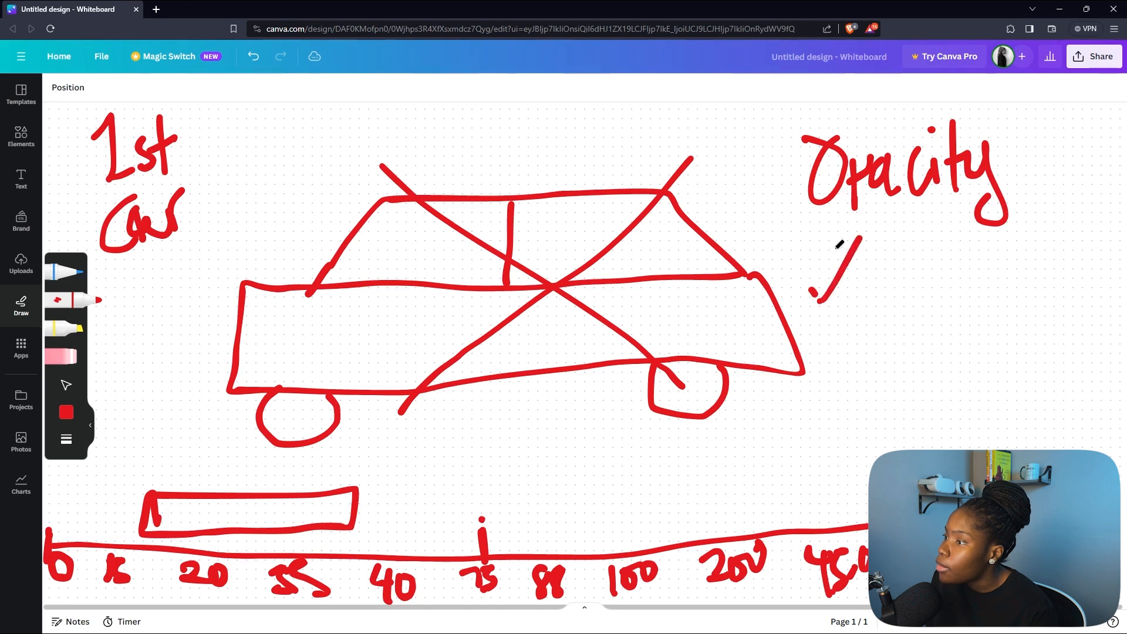
{"action": "left_click", "coordinate": [64, 356]}
{"action": "left_click_drag", "start_coordinate": [849, 256], "coordinate": [827, 270]}
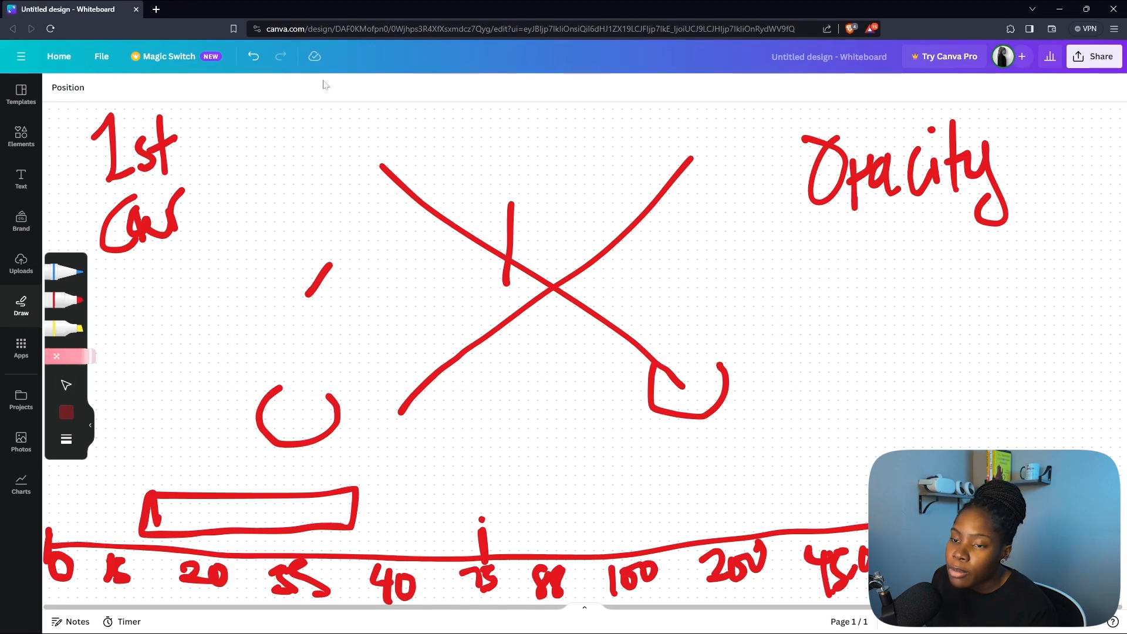
{"action": "left_click", "coordinate": [253, 58]}
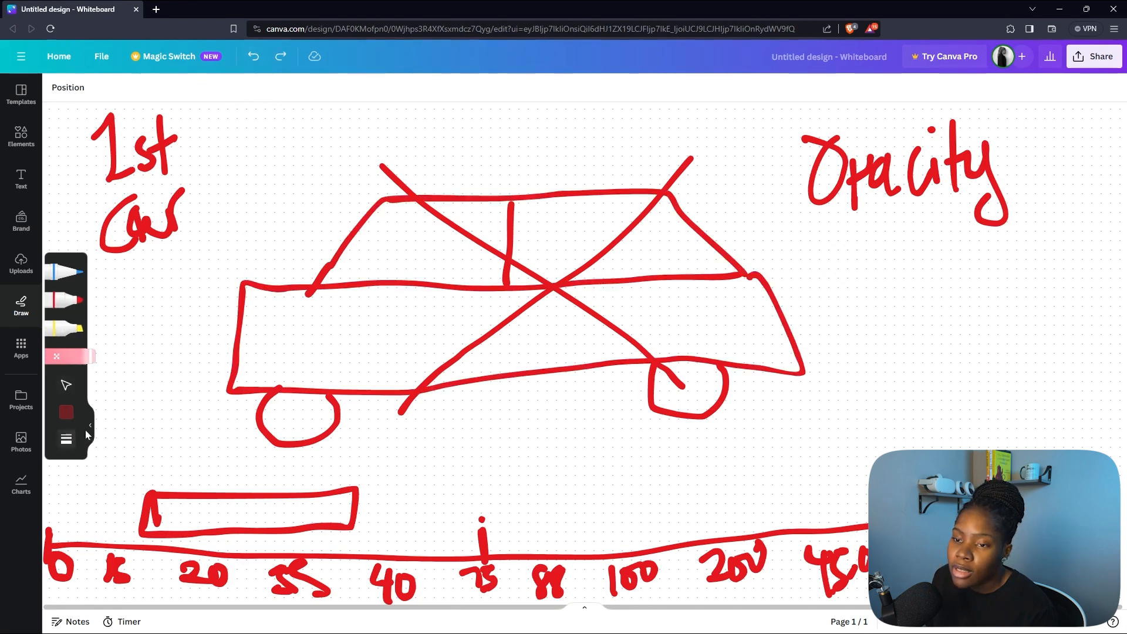
Handwrite "= 0" in red beneath the word "Opacity".
{"action": "left_click", "coordinate": [65, 300]}
{"action": "mouse_move", "coordinate": [836, 240]}
{"action": "left_mouse_down"}
{"action": "mouse_move", "coordinate": [885, 239]}
{"action": "mouse_move", "coordinate": [875, 248]}
{"action": "left_mouse_up"}
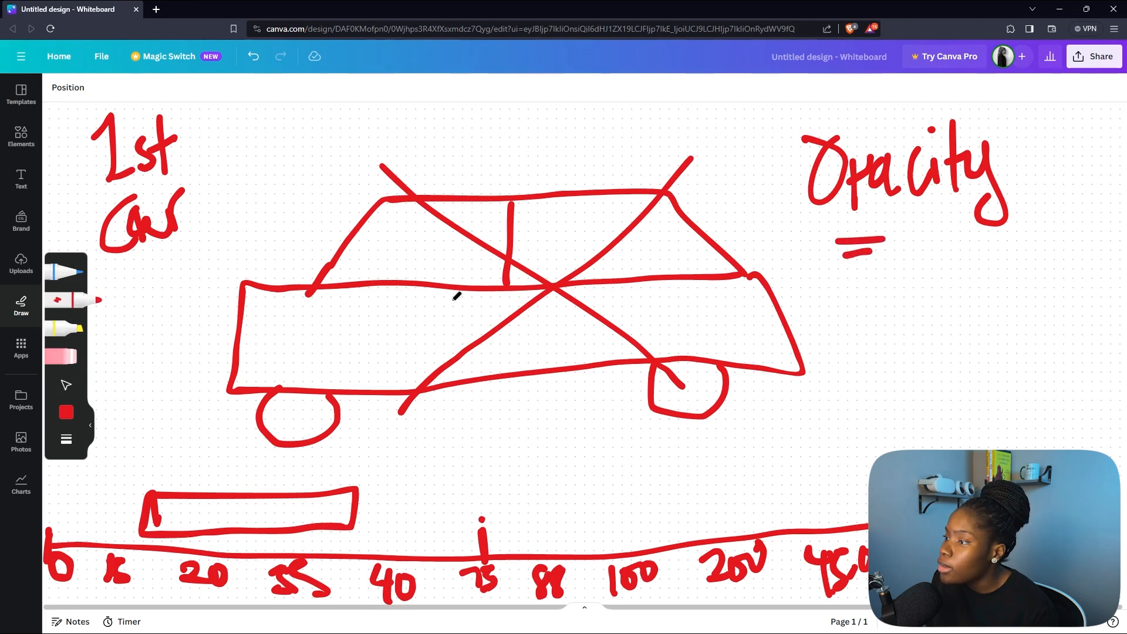
{"action": "mouse_move", "coordinate": [927, 212]}
{"action": "left_mouse_down"}
{"action": "mouse_move", "coordinate": [901, 259]}
{"action": "mouse_move", "coordinate": [921, 215]}
{"action": "left_mouse_up"}
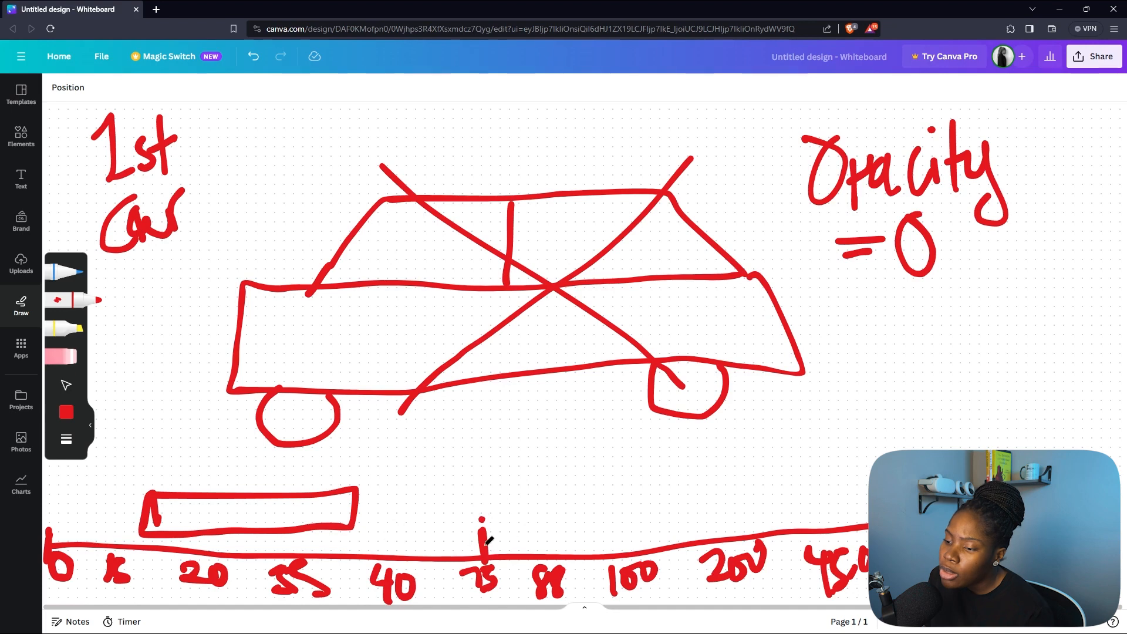
Mark 88 on the scale with a vertical tick, then erase the long rectangle and redraw it shorter above 75 to 88.
{"action": "mouse_move", "coordinate": [552, 531]}
{"action": "left_mouse_down"}
{"action": "mouse_move", "coordinate": [547, 554]}
{"action": "mouse_move", "coordinate": [550, 534]}
{"action": "left_mouse_up"}
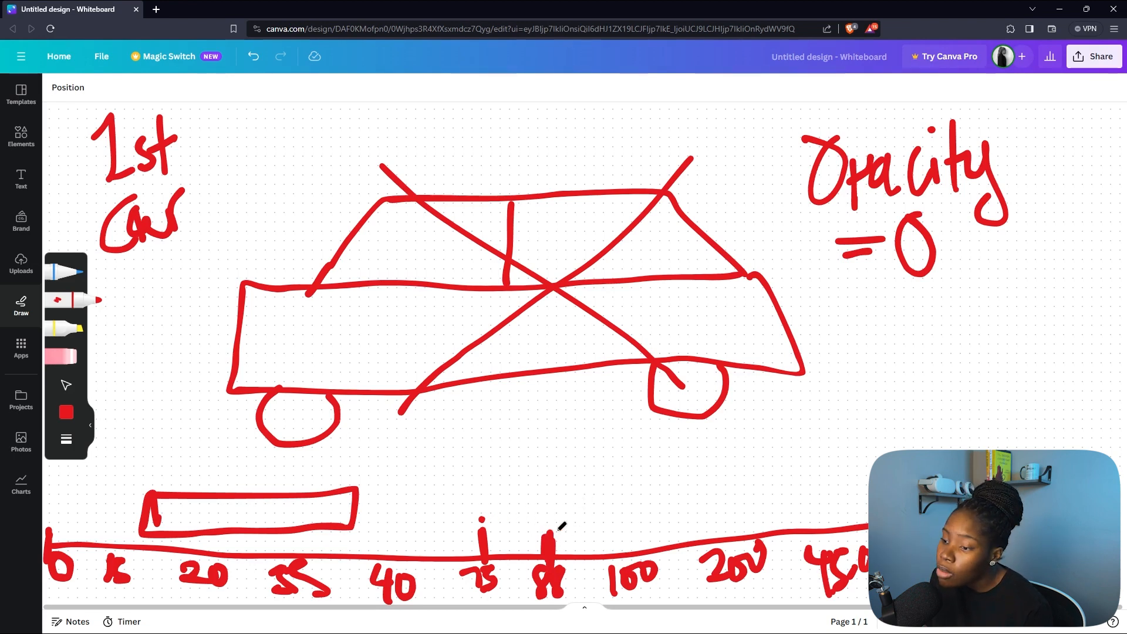
{"action": "left_click", "coordinate": [80, 359]}
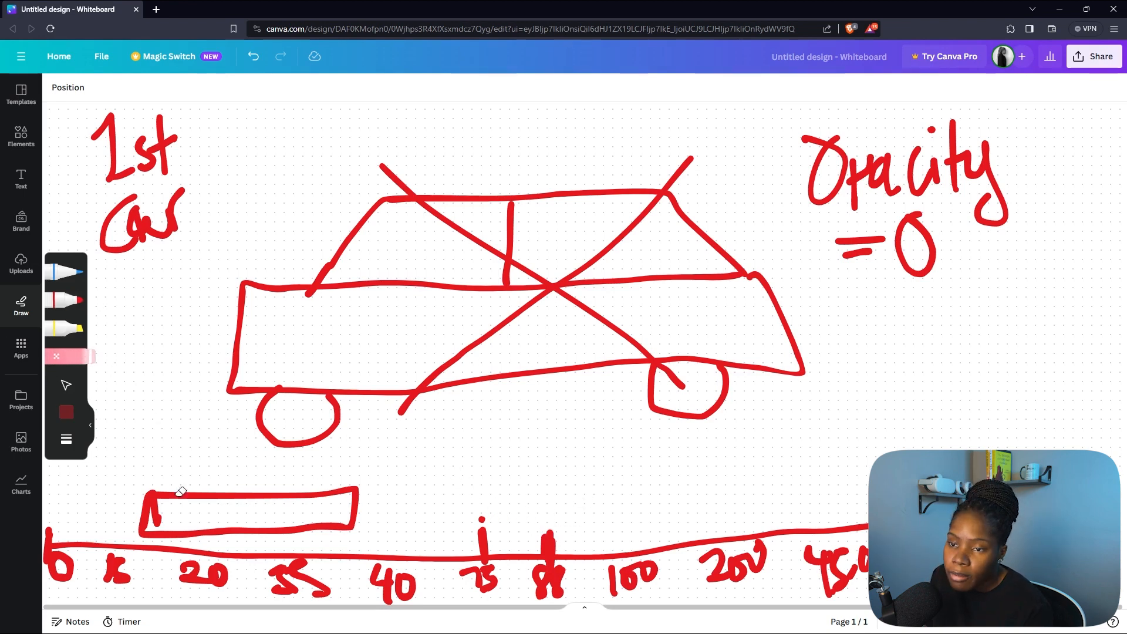
{"action": "left_click_drag", "start_coordinate": [186, 476], "coordinate": [271, 503]}
{"action": "left_click", "coordinate": [72, 305]}
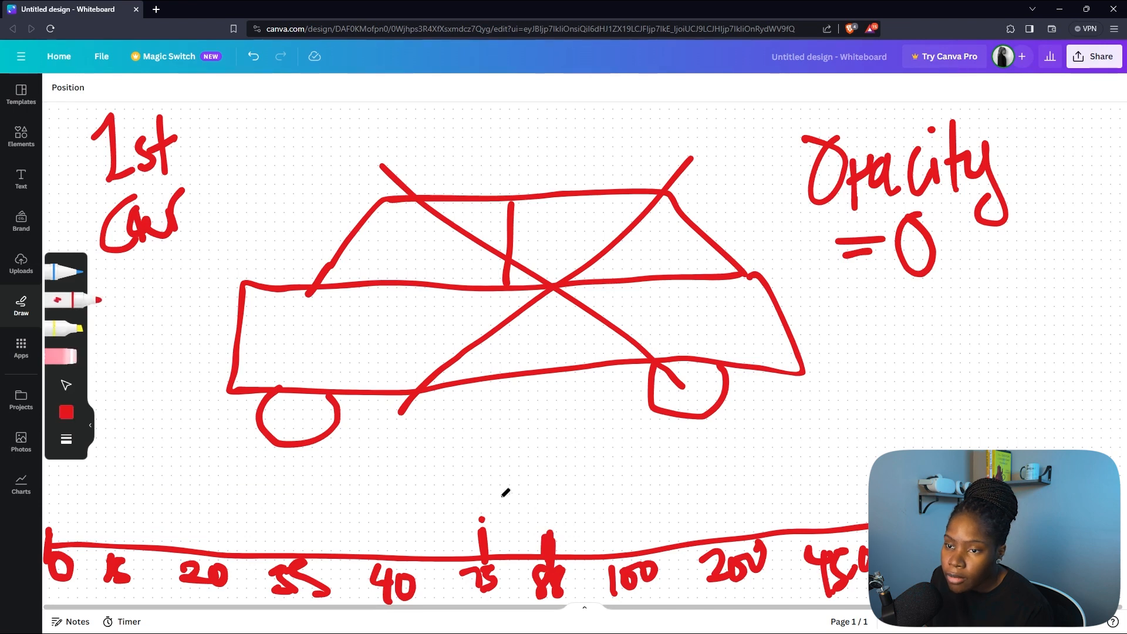
{"action": "left_click_drag", "start_coordinate": [485, 477], "coordinate": [480, 511]}
{"action": "mouse_move", "coordinate": [504, 473]}
{"action": "left_mouse_down"}
{"action": "mouse_move", "coordinate": [556, 469]}
{"action": "mouse_move", "coordinate": [558, 506]}
{"action": "mouse_move", "coordinate": [482, 506]}
{"action": "left_mouse_up"}
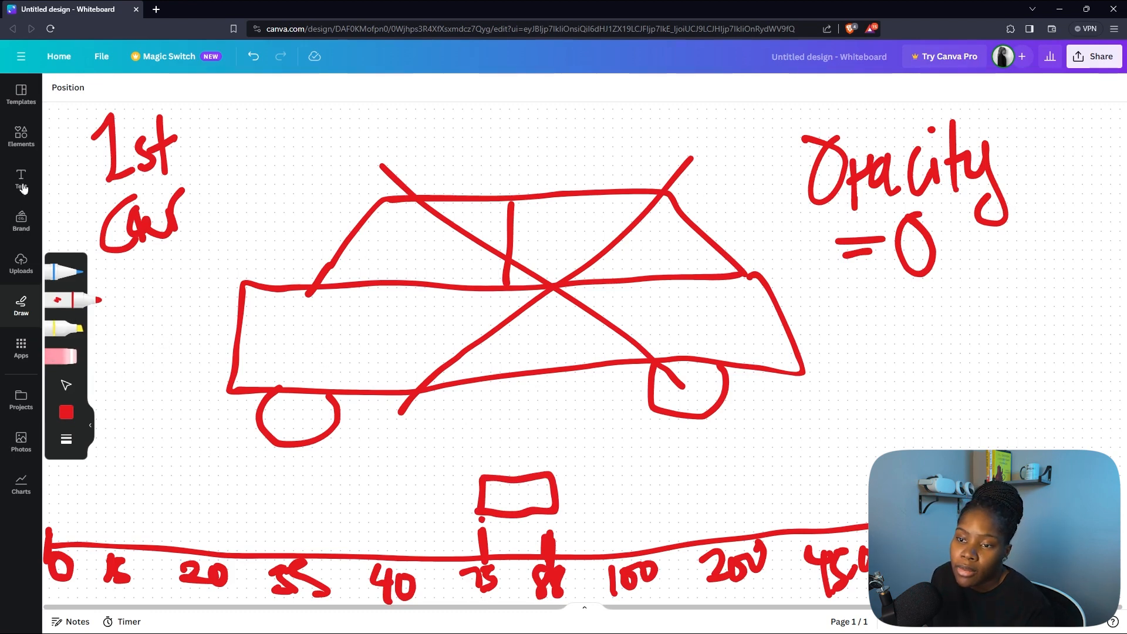
Erase the crossed-out car and sketch a fresh one with a body, roof, two wheels and a window divider.
{"action": "left_click", "coordinate": [64, 356]}
{"action": "mouse_move", "coordinate": [453, 299]}
{"action": "left_mouse_down"}
{"action": "mouse_move", "coordinate": [378, 340]}
{"action": "mouse_move", "coordinate": [342, 397]}
{"action": "mouse_move", "coordinate": [501, 279]}
{"action": "mouse_move", "coordinate": [712, 385]}
{"action": "left_mouse_up"}
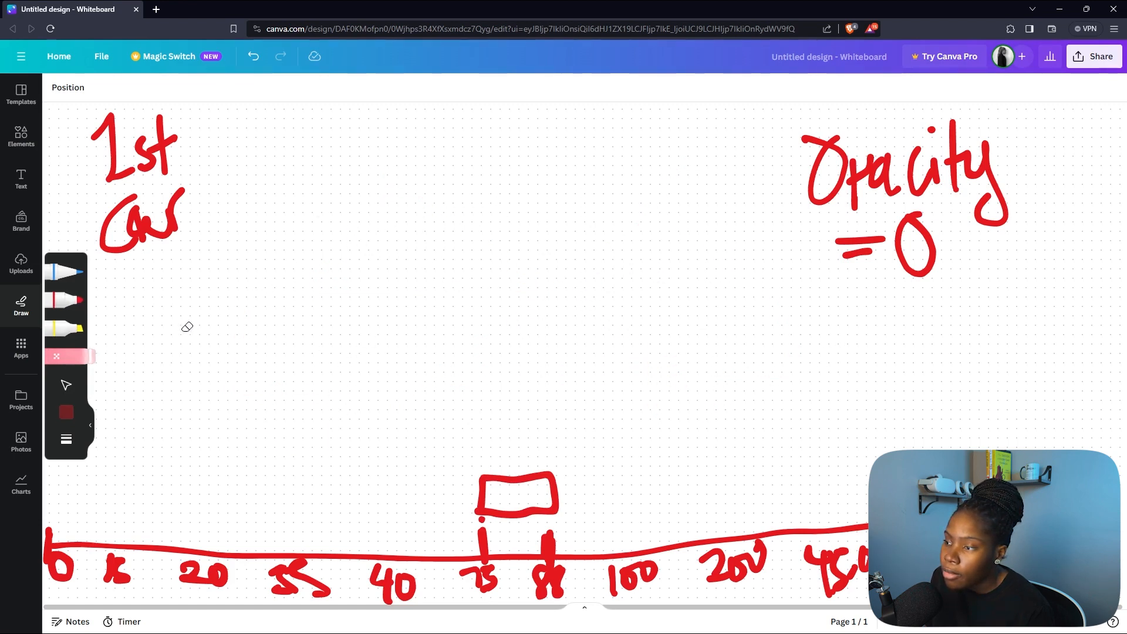
{"action": "left_click", "coordinate": [94, 300]}
{"action": "mouse_move", "coordinate": [302, 290]}
{"action": "left_mouse_down"}
{"action": "mouse_move", "coordinate": [360, 176]}
{"action": "mouse_move", "coordinate": [574, 196]}
{"action": "mouse_move", "coordinate": [587, 285]}
{"action": "mouse_move", "coordinate": [238, 290]}
{"action": "mouse_move", "coordinate": [357, 363]}
{"action": "mouse_move", "coordinate": [620, 339]}
{"action": "mouse_move", "coordinate": [614, 280]}
{"action": "left_mouse_up"}
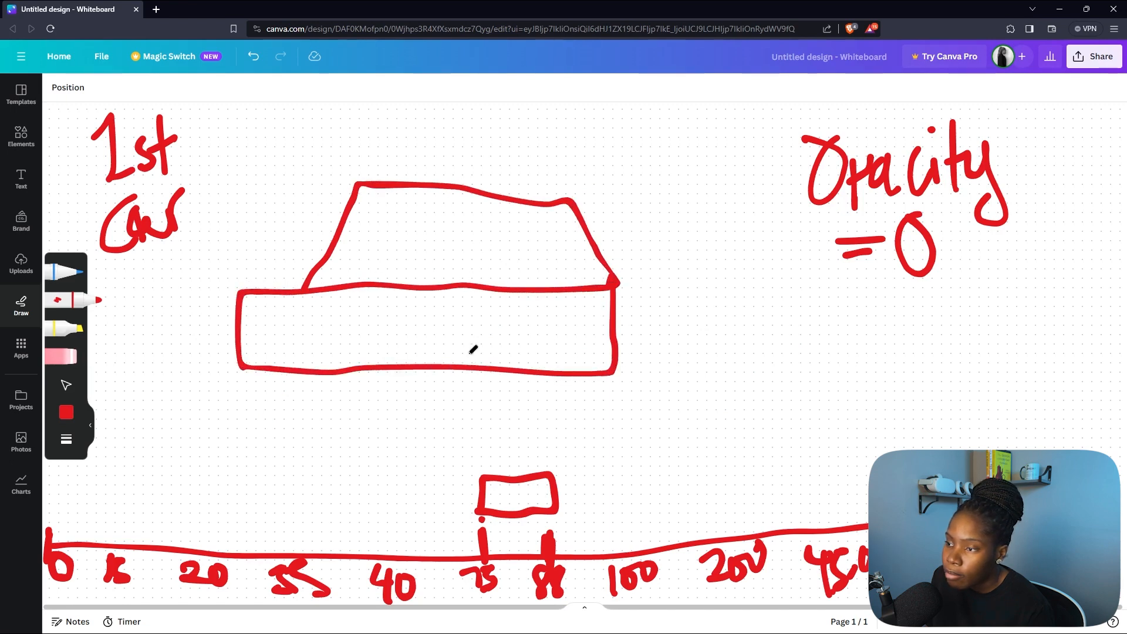
{"action": "mouse_move", "coordinate": [332, 367]}
{"action": "left_mouse_down"}
{"action": "mouse_move", "coordinate": [378, 355]}
{"action": "mouse_move", "coordinate": [368, 352]}
{"action": "left_mouse_up"}
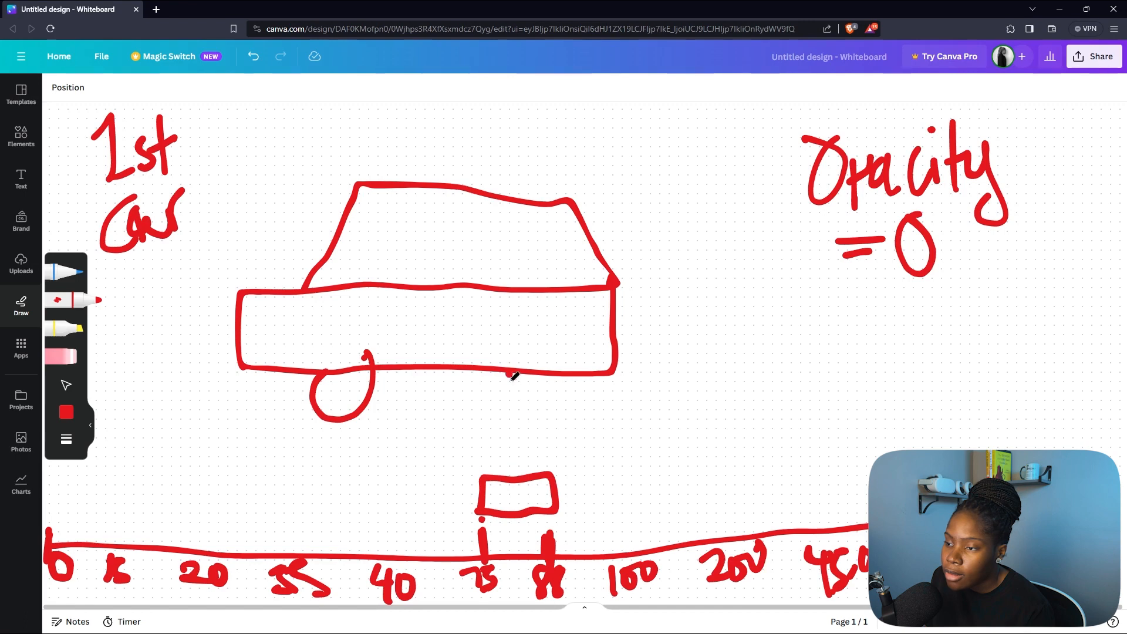
{"action": "left_click_drag", "start_coordinate": [512, 372], "coordinate": [560, 365]}
{"action": "left_click_drag", "start_coordinate": [453, 187], "coordinate": [449, 288]}
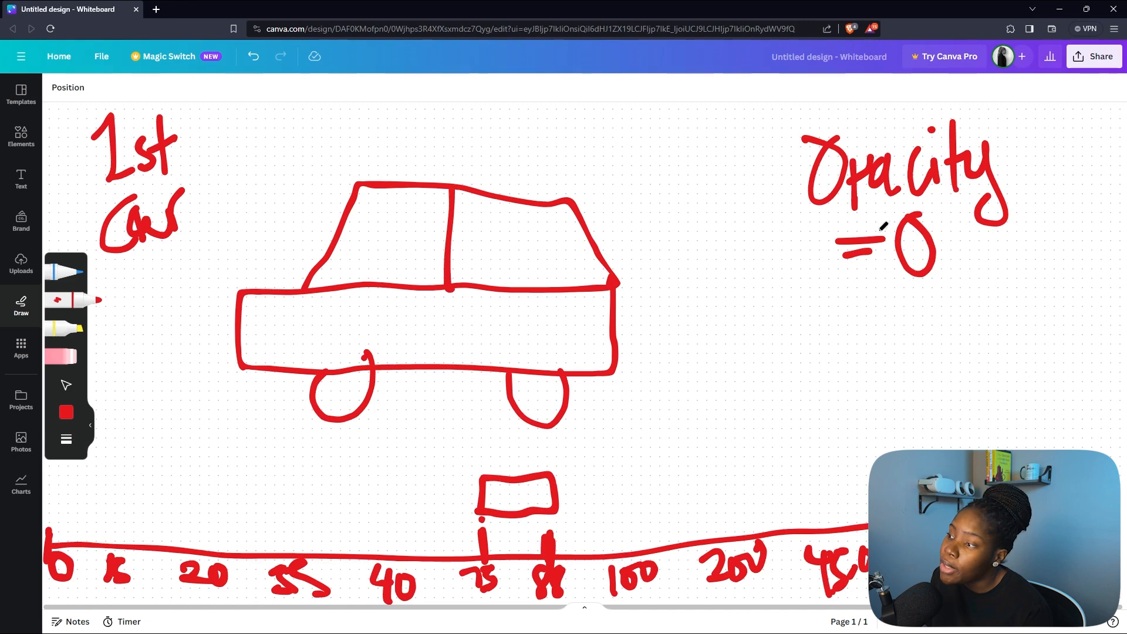
Extend the handwritten opacity value to 100 and write a boxed "3 Range" heading above the car.
{"action": "mouse_move", "coordinate": [891, 212]}
{"action": "left_mouse_down"}
{"action": "mouse_move", "coordinate": [882, 271]}
{"action": "mouse_move", "coordinate": [896, 283]}
{"action": "left_mouse_up"}
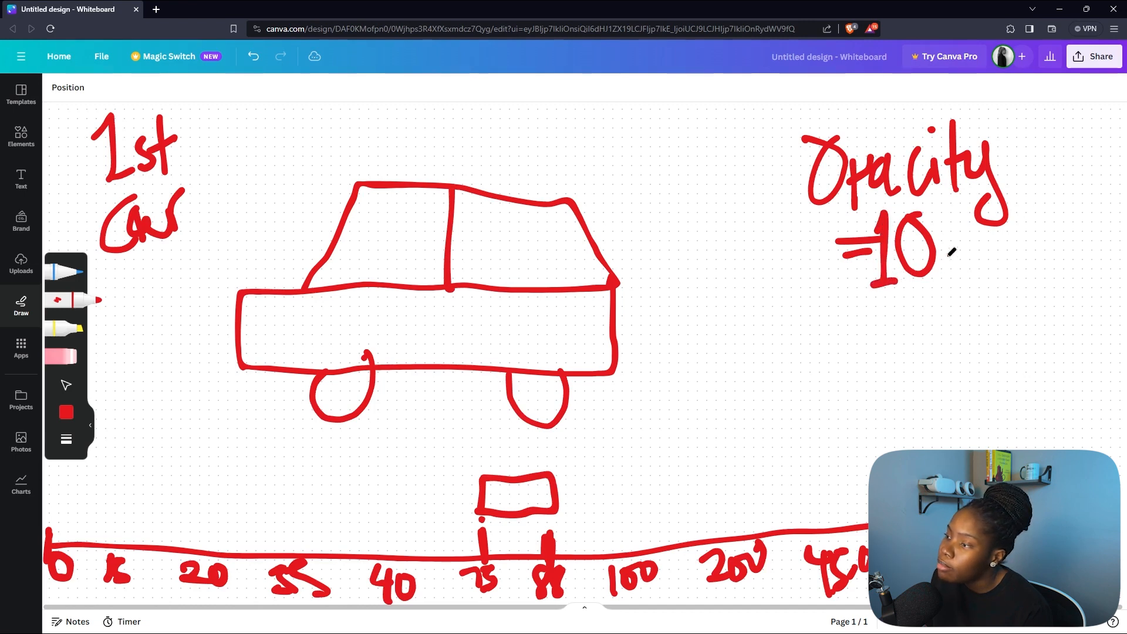
{"action": "mouse_move", "coordinate": [953, 220]}
{"action": "left_mouse_down"}
{"action": "mouse_move", "coordinate": [1008, 254]}
{"action": "mouse_move", "coordinate": [956, 218]}
{"action": "left_mouse_up"}
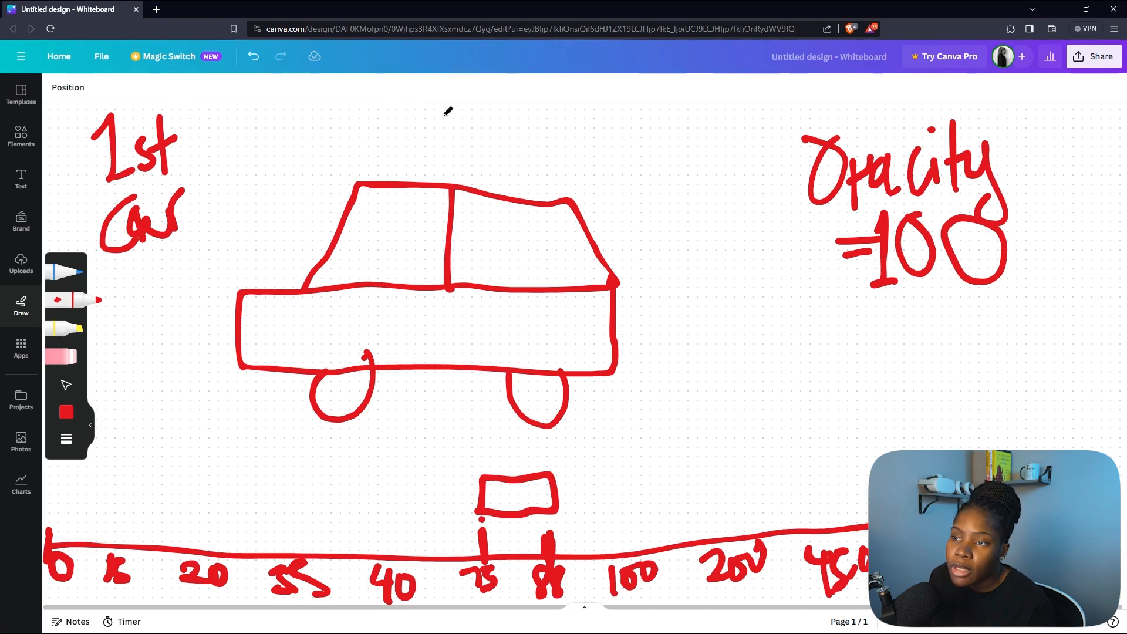
{"action": "mouse_move", "coordinate": [405, 111]}
{"action": "left_mouse_down"}
{"action": "mouse_move", "coordinate": [423, 130]}
{"action": "mouse_move", "coordinate": [390, 147]}
{"action": "left_mouse_up"}
{"action": "mouse_move", "coordinate": [457, 121]}
{"action": "left_mouse_down"}
{"action": "mouse_move", "coordinate": [458, 148]}
{"action": "mouse_move", "coordinate": [474, 130]}
{"action": "mouse_move", "coordinate": [492, 148]}
{"action": "mouse_move", "coordinate": [525, 116]}
{"action": "mouse_move", "coordinate": [563, 111]}
{"action": "mouse_move", "coordinate": [554, 151]}
{"action": "mouse_move", "coordinate": [566, 118]}
{"action": "mouse_move", "coordinate": [575, 143]}
{"action": "mouse_move", "coordinate": [589, 136]}
{"action": "left_mouse_up"}
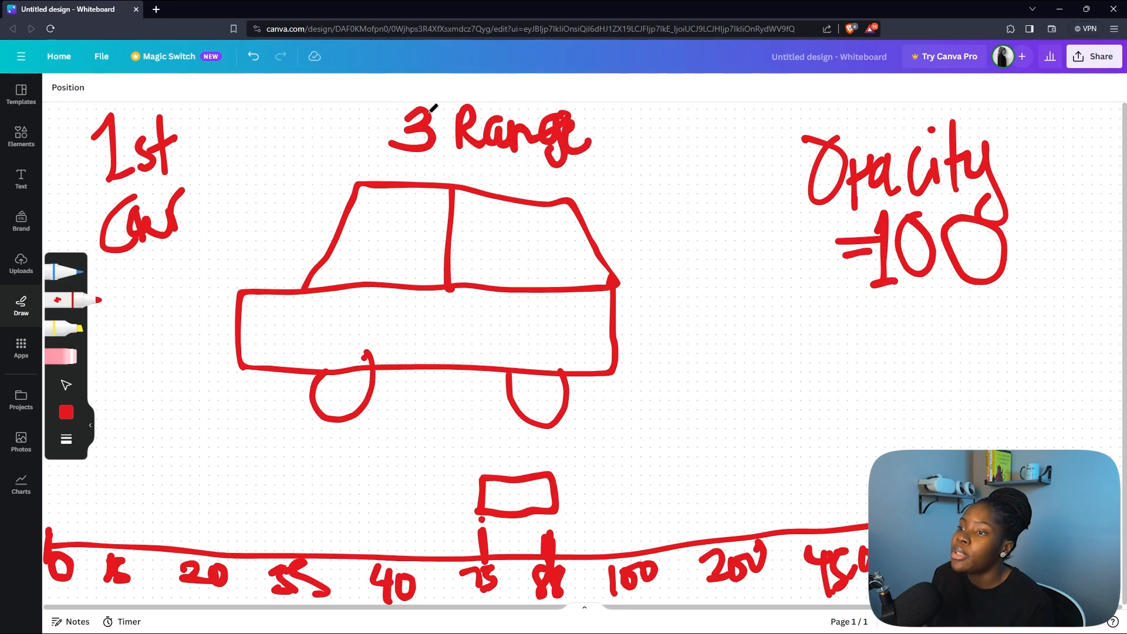
{"action": "mouse_move", "coordinate": [354, 106]}
{"action": "left_mouse_down"}
{"action": "mouse_move", "coordinate": [379, 162]}
{"action": "mouse_move", "coordinate": [609, 161]}
{"action": "mouse_move", "coordinate": [605, 104]}
{"action": "left_mouse_up"}
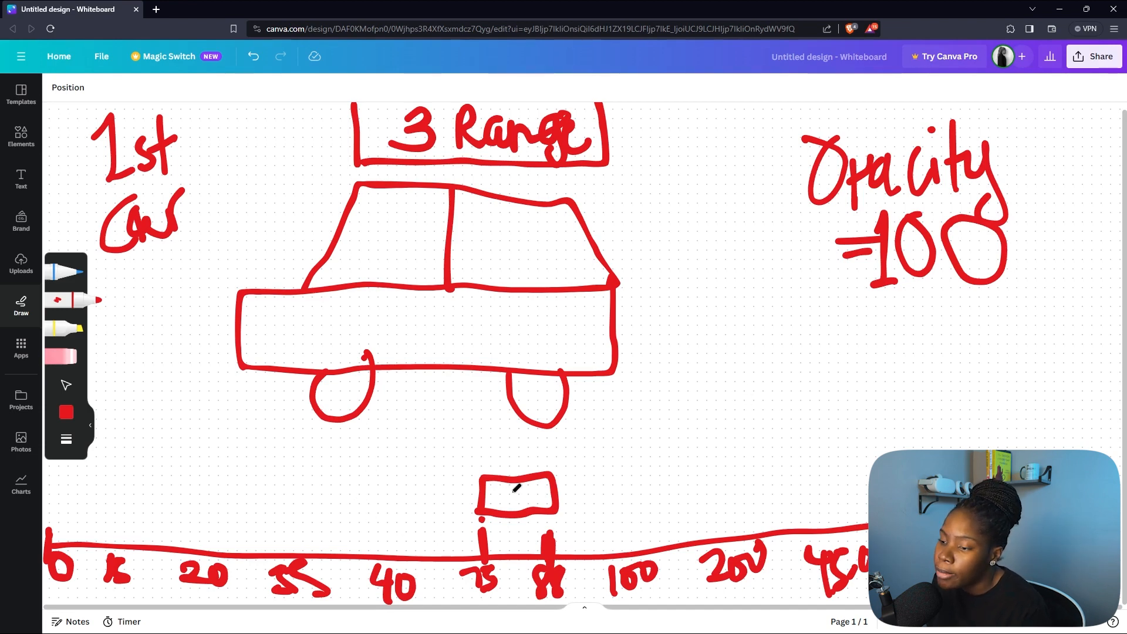
Erase the rectangle above 75 to 88 and redraw it above the scale line from 200 towards 450.
{"action": "left_click", "coordinate": [60, 356]}
{"action": "mouse_move", "coordinate": [528, 475]}
{"action": "left_mouse_down"}
{"action": "mouse_move", "coordinate": [535, 488]}
{"action": "mouse_move", "coordinate": [503, 479]}
{"action": "left_mouse_up"}
{"action": "left_click", "coordinate": [65, 300]}
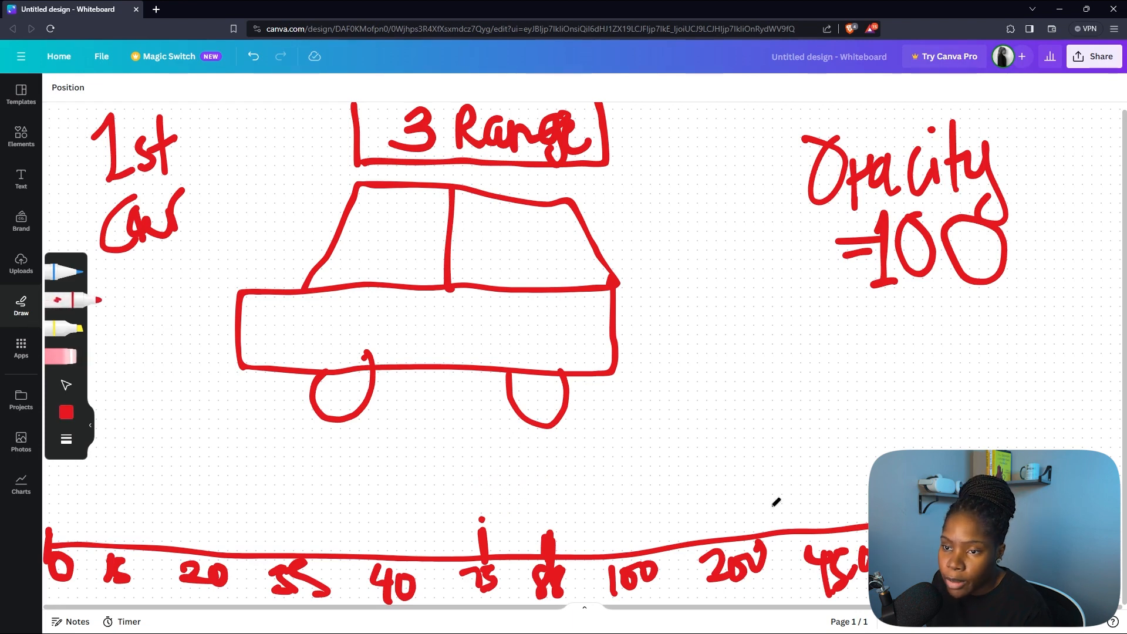
{"action": "left_click_drag", "start_coordinate": [729, 477], "coordinate": [735, 519]}
{"action": "mouse_move", "coordinate": [728, 479]}
{"action": "left_mouse_down"}
{"action": "mouse_move", "coordinate": [875, 472]}
{"action": "mouse_move", "coordinate": [817, 512]}
{"action": "mouse_move", "coordinate": [730, 525]}
{"action": "left_mouse_up"}
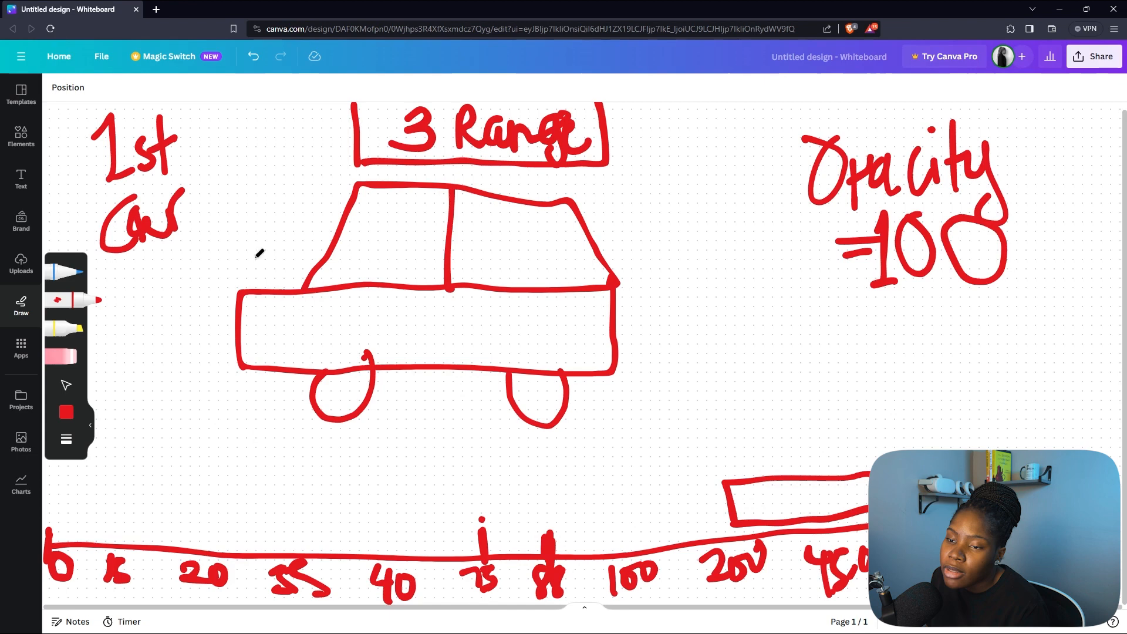
Cross out the car sketch with a large X and erase the first two digits of the opacity value, leaving 0.
{"action": "left_click_drag", "start_coordinate": [220, 429], "coordinate": [615, 185]}
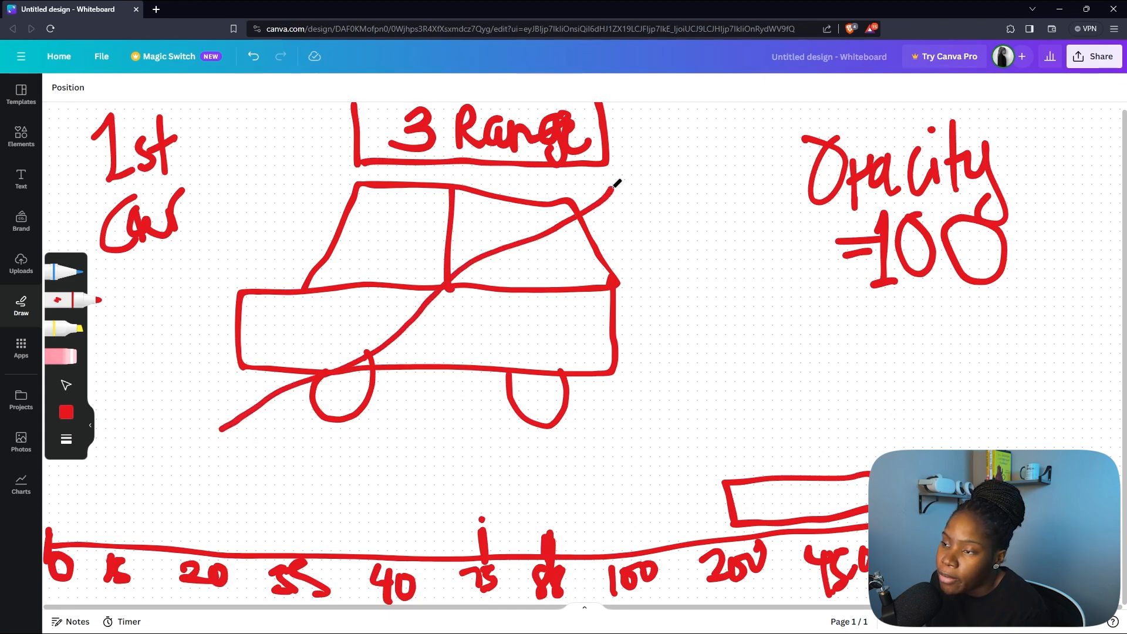
{"action": "mouse_move", "coordinate": [668, 402]}
{"action": "left_mouse_down"}
{"action": "mouse_move", "coordinate": [516, 335]}
{"action": "mouse_move", "coordinate": [233, 177]}
{"action": "left_mouse_up"}
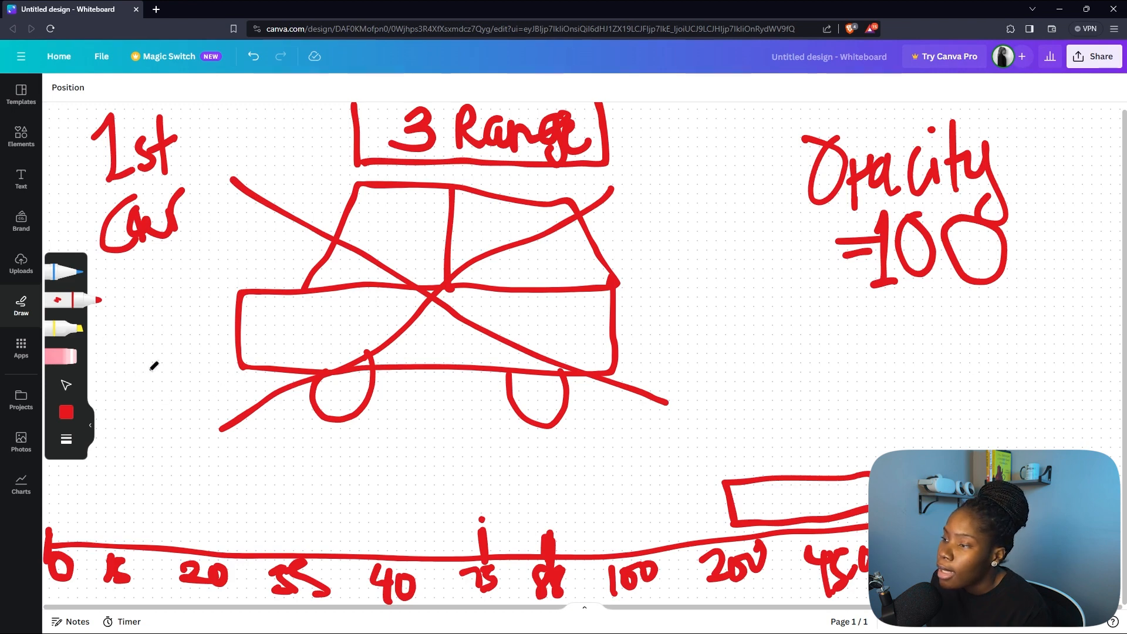
{"action": "left_click", "coordinate": [65, 356]}
{"action": "left_click_drag", "start_coordinate": [923, 274], "coordinate": [909, 245]}
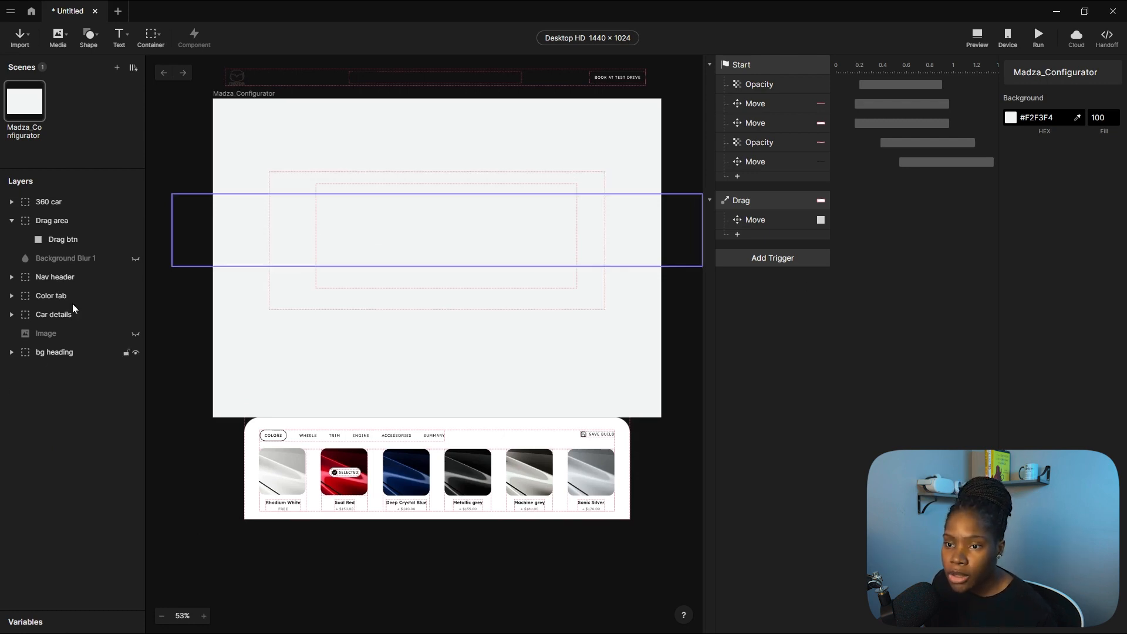
Switch to ProtoPie and add a Chain trigger to Drag btn that follows its X property.
{"action": "left_click", "coordinate": [65, 242]}
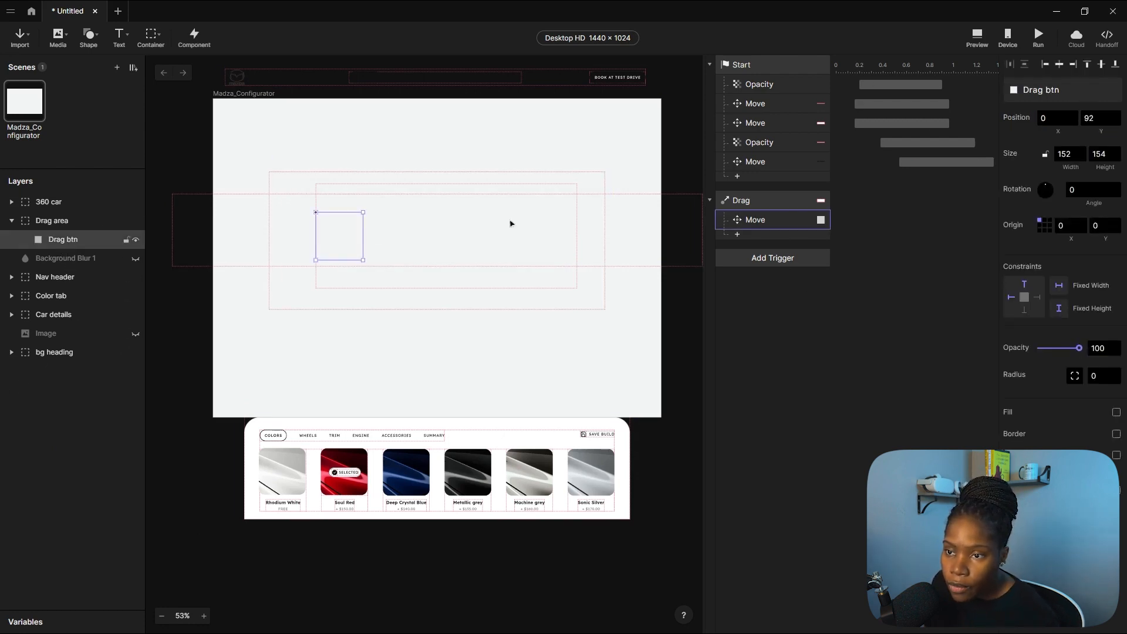
{"action": "left_click", "coordinate": [775, 263]}
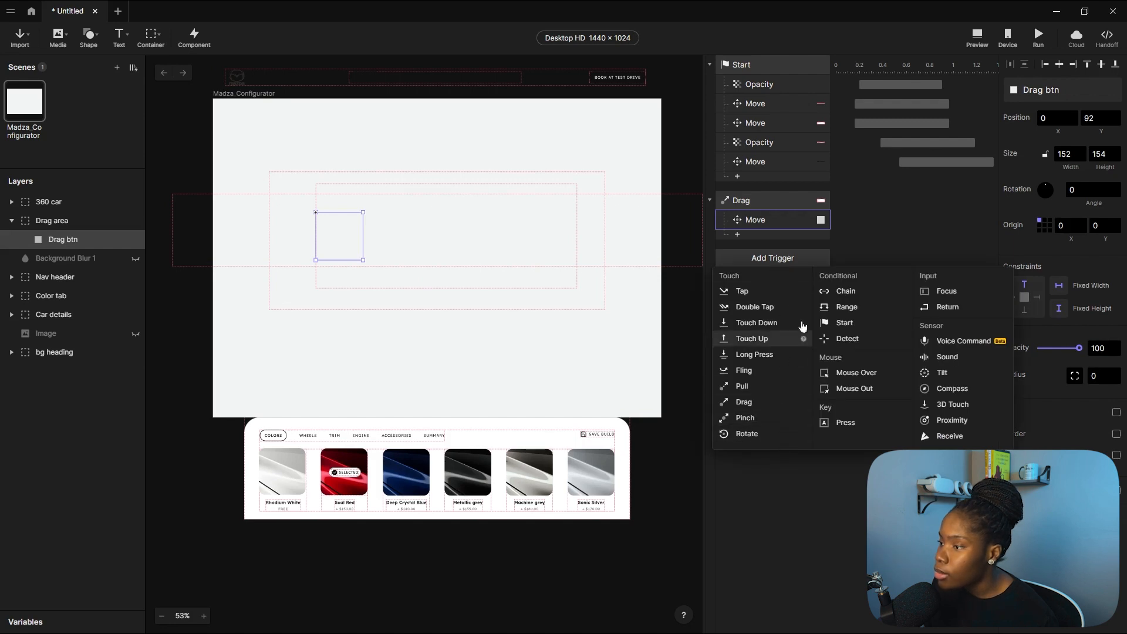
{"action": "left_click", "coordinate": [847, 291]}
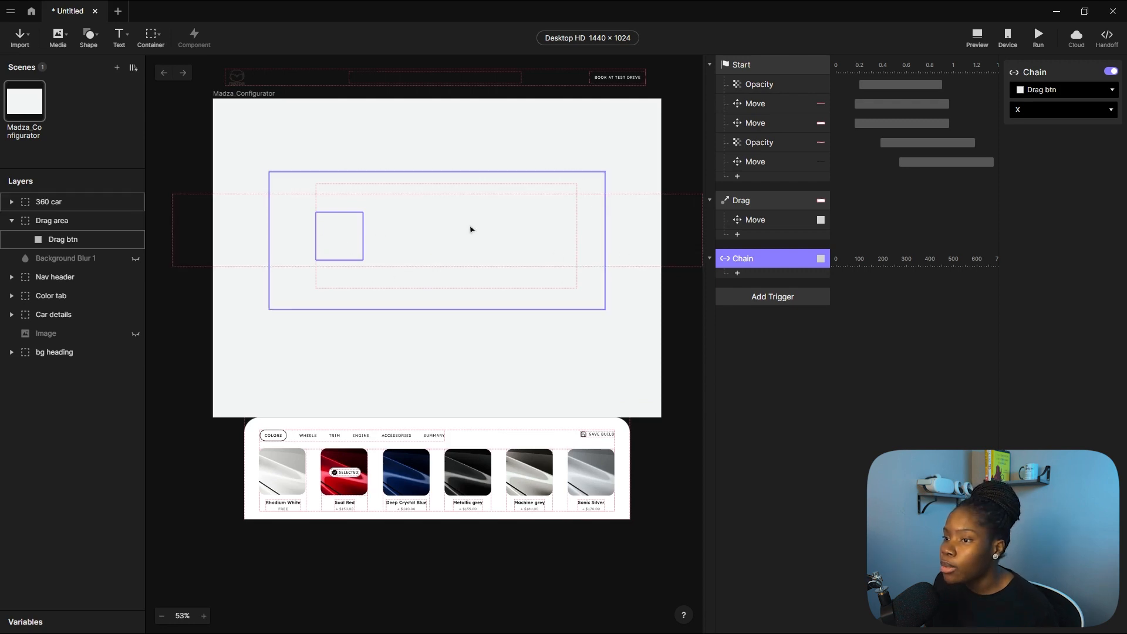
{"action": "left_click", "coordinate": [1044, 111]}
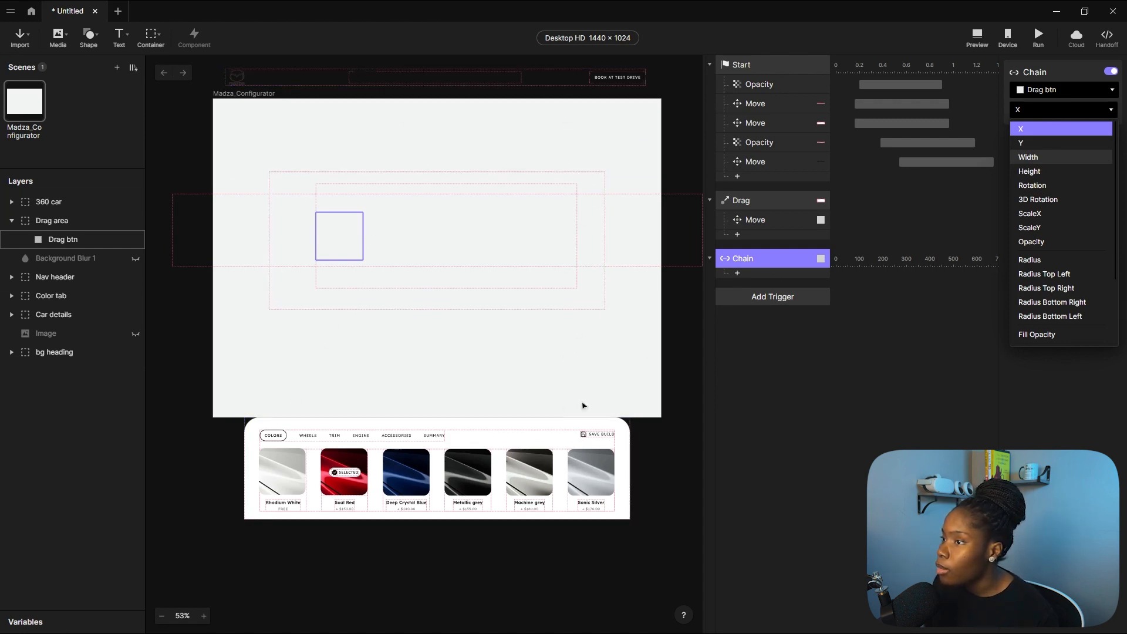
{"action": "left_click", "coordinate": [944, 381]}
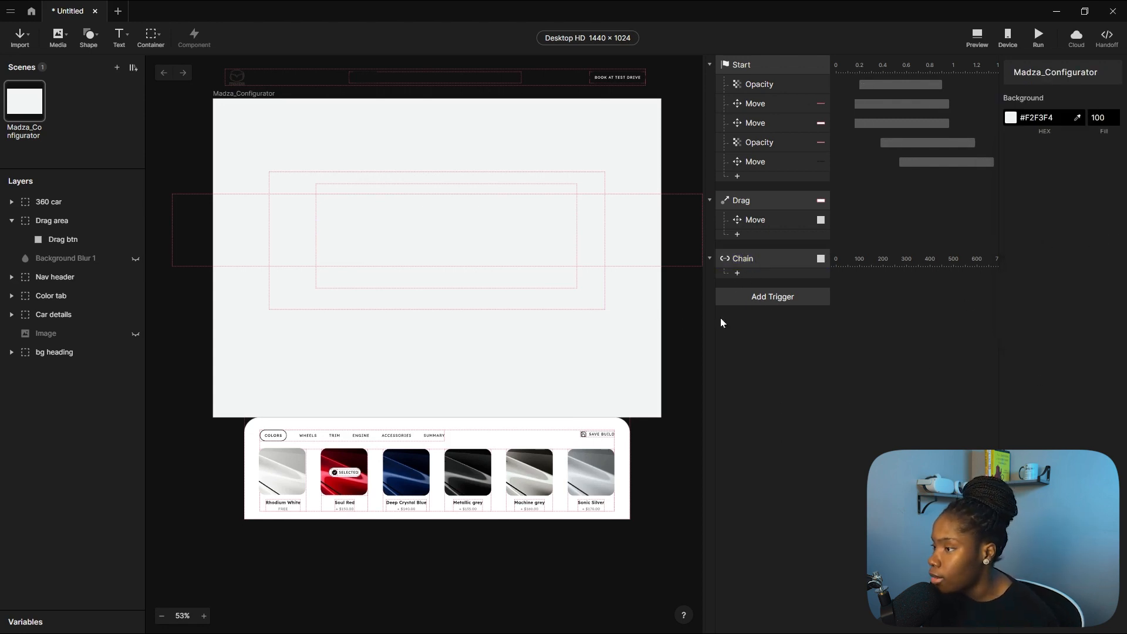
{"action": "left_click", "coordinate": [748, 262]}
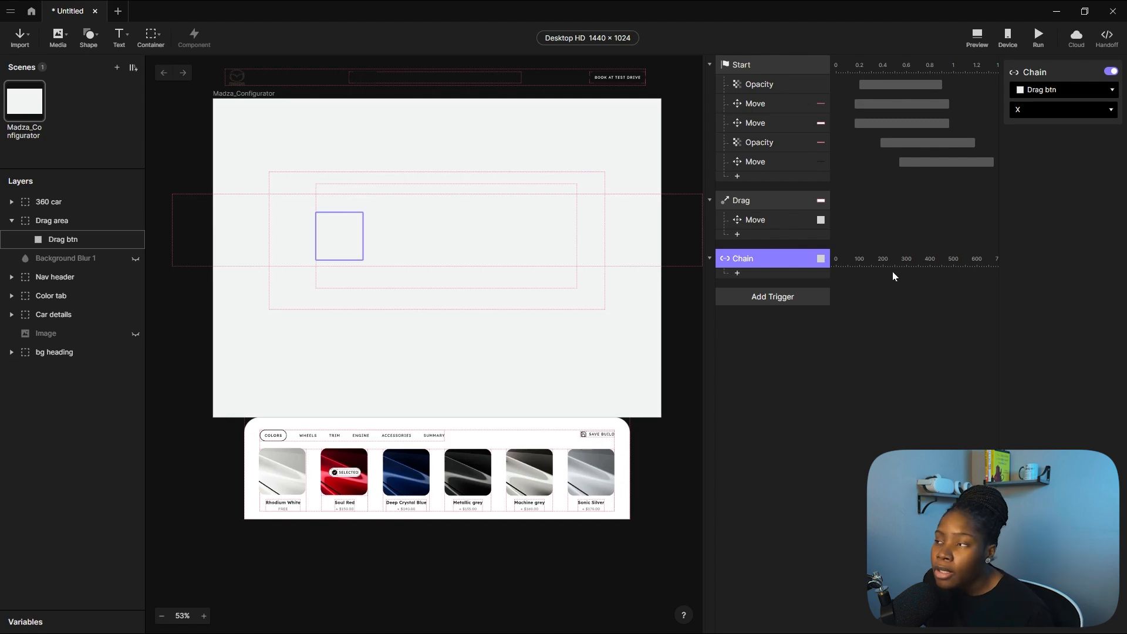
Switch to the ChatGPT conversation about image x values and maximize its window.
{"action": "left_click", "coordinate": [1055, 15]}
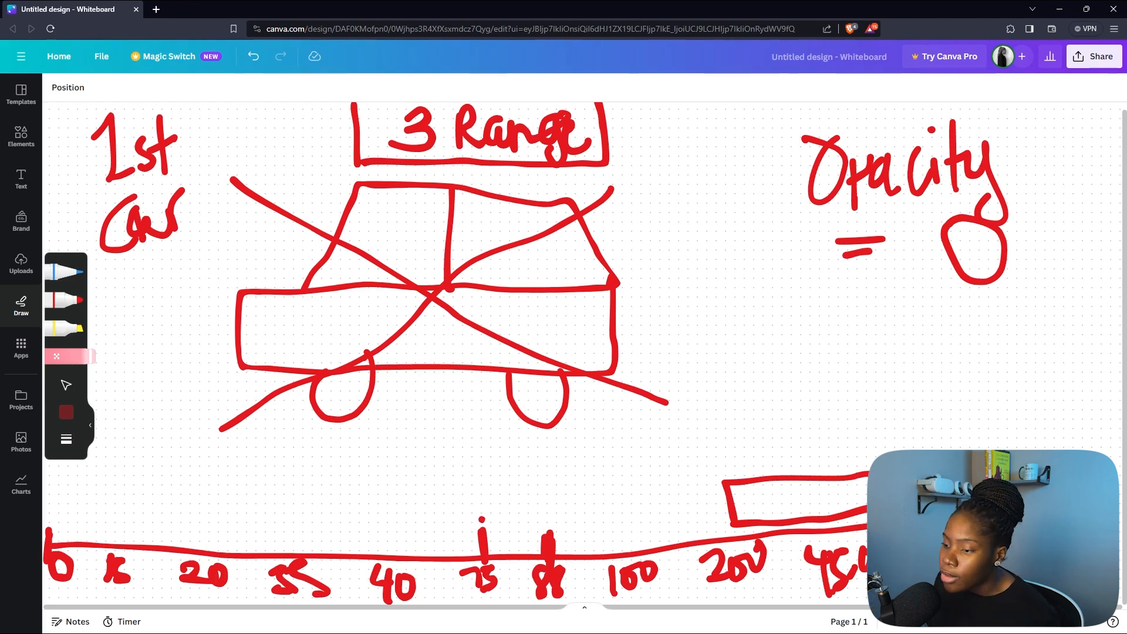
{"action": "mouse_move", "coordinate": [500, 621]}
{"action": "left_click", "coordinate": [477, 591]}
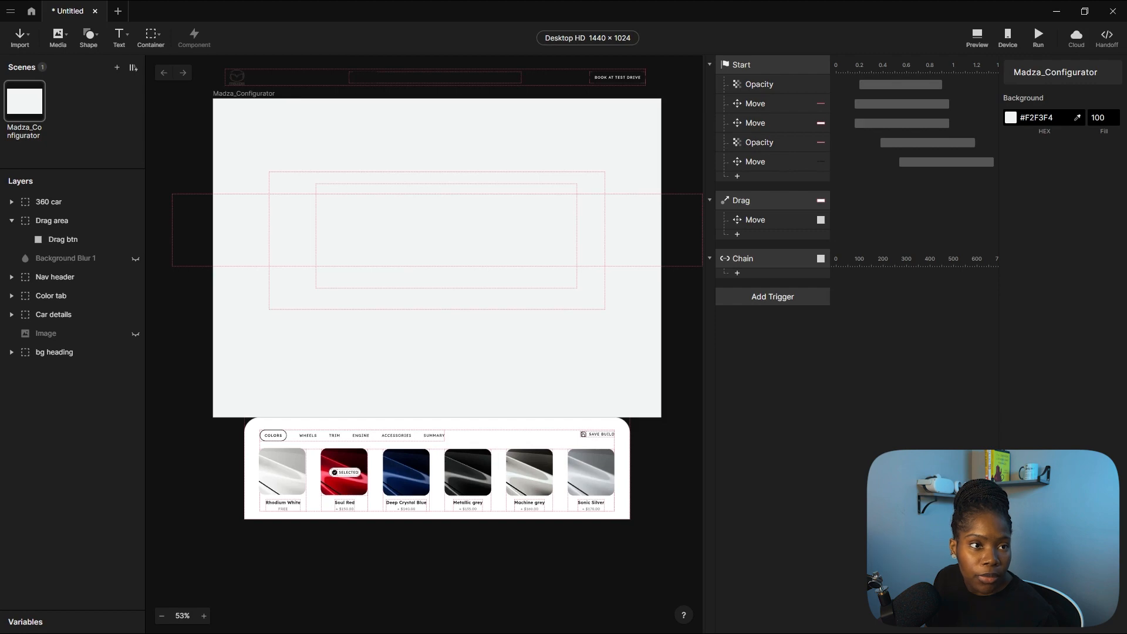
{"action": "left_click_drag", "start_coordinate": [0, 51], "coordinate": [196, 51]}
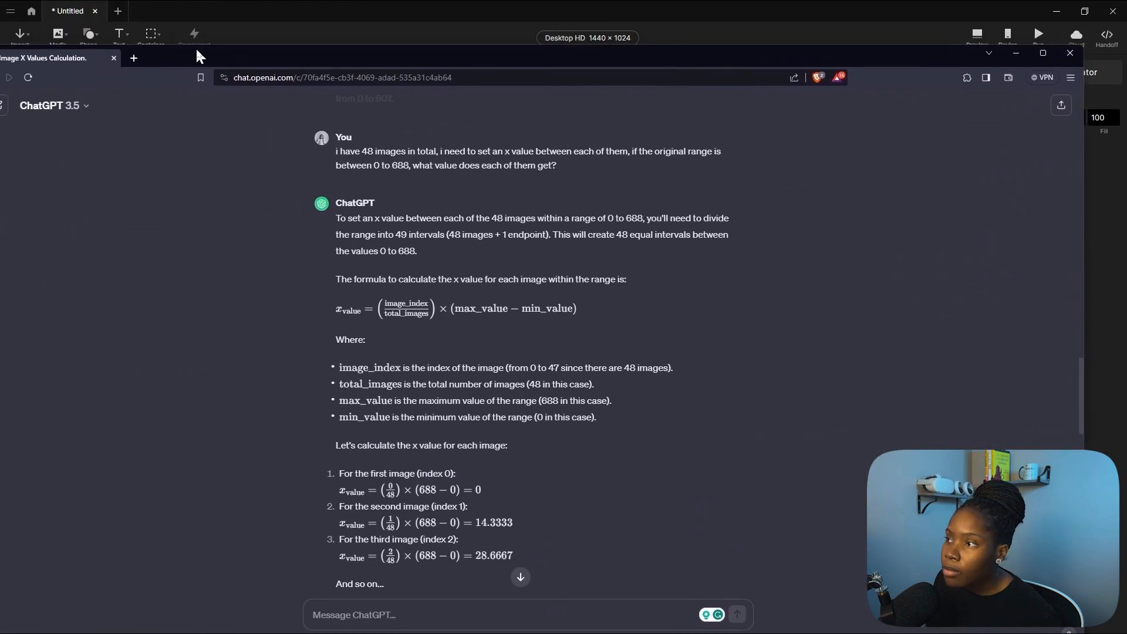
{"action": "mouse_move", "coordinate": [1049, 59]}
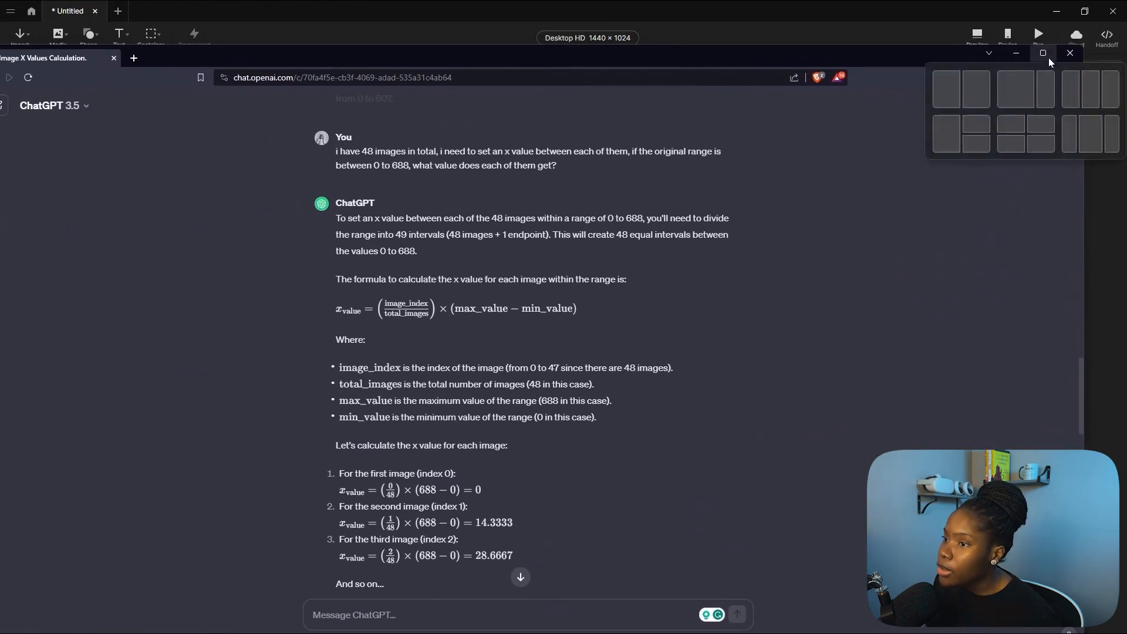
{"action": "left_click", "coordinate": [1047, 56]}
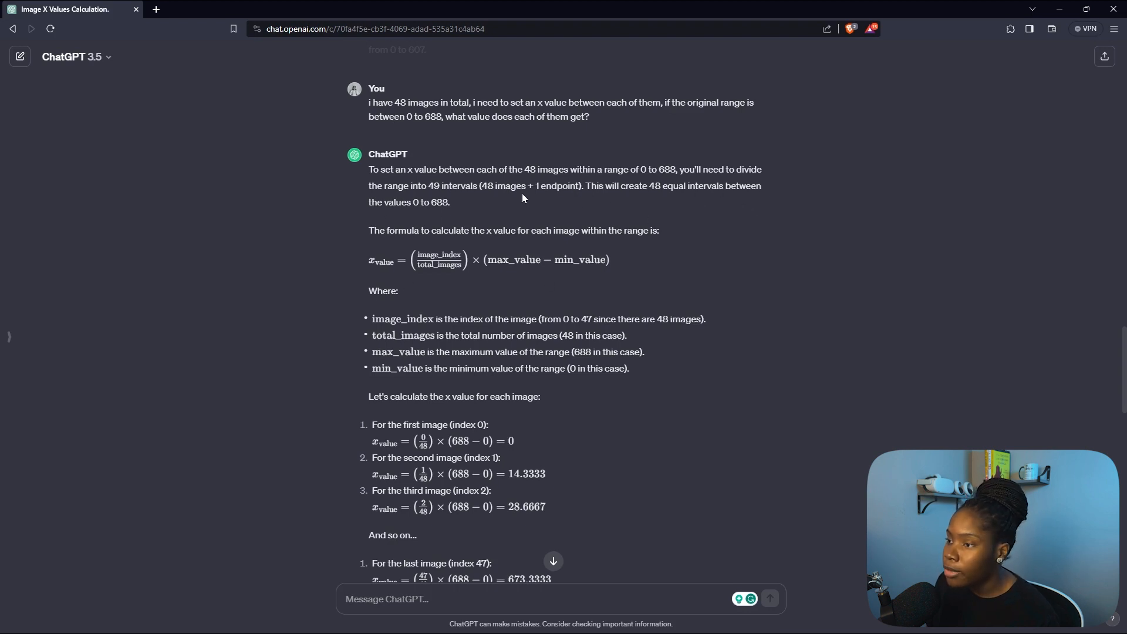
Examine the calculated x values for all 48 images across the 0 to 688 range.
{"action": "scroll", "coordinate": [523, 199], "scroll_direction": "down", "scroll_amount": 3}
{"action": "scroll", "coordinate": [575, 159], "scroll_direction": "down", "scroll_amount": 2}
{"action": "scroll", "coordinate": [493, 297], "scroll_direction": "down", "scroll_amount": 2}
{"action": "scroll", "coordinate": [523, 239], "scroll_direction": "down", "scroll_amount": 2}
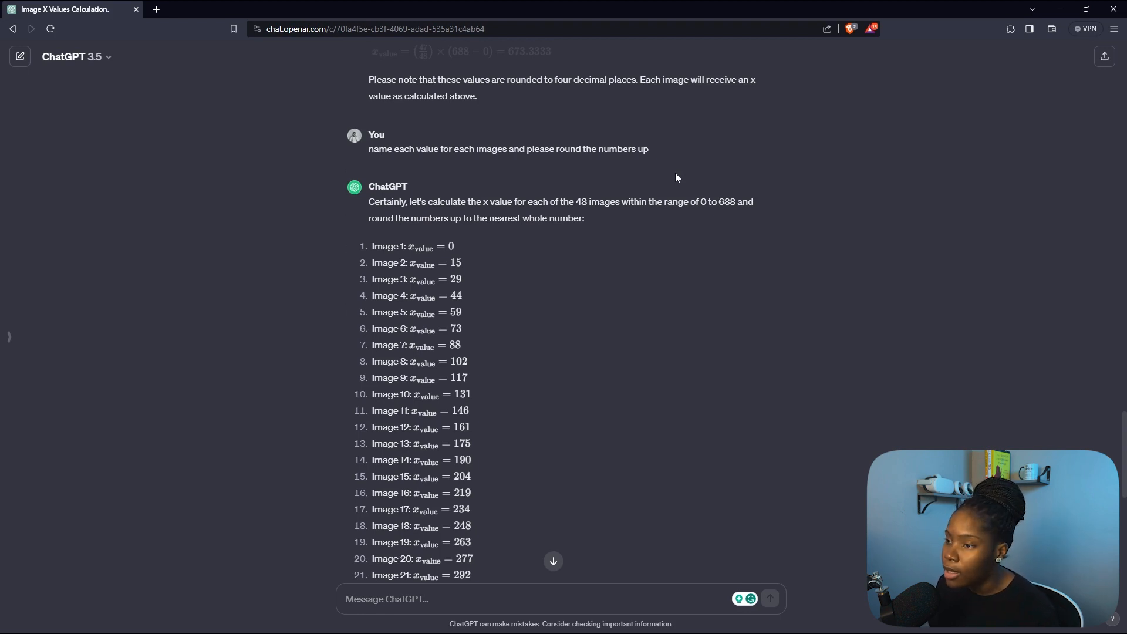
{"action": "scroll", "coordinate": [676, 174], "scroll_direction": "down", "scroll_amount": 1}
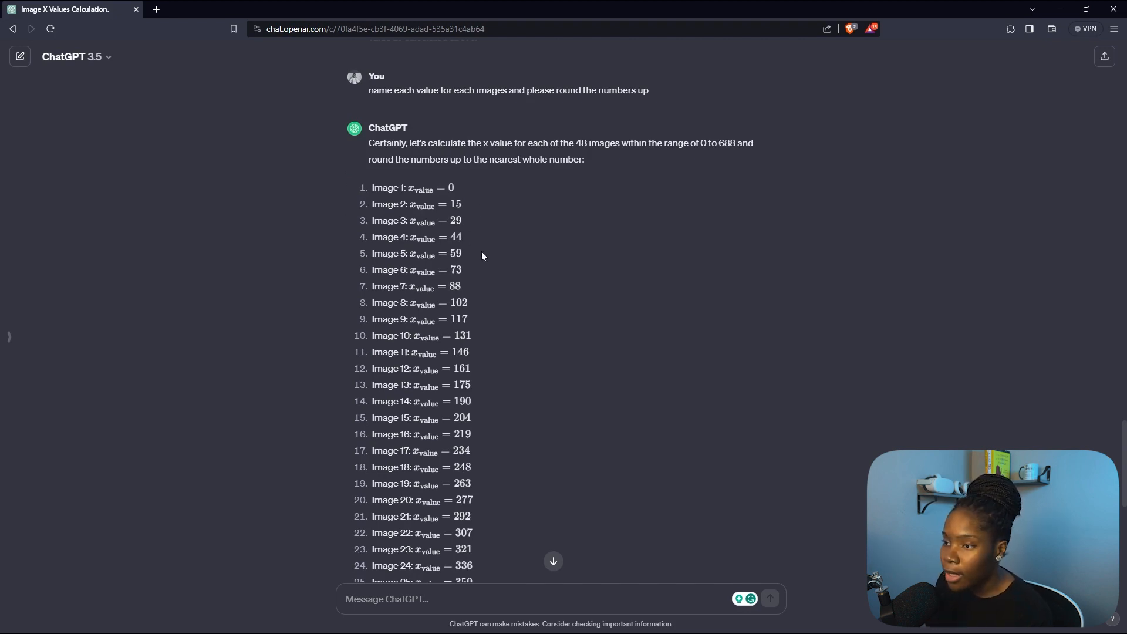
{"action": "scroll", "coordinate": [462, 299], "scroll_direction": "down", "scroll_amount": 8}
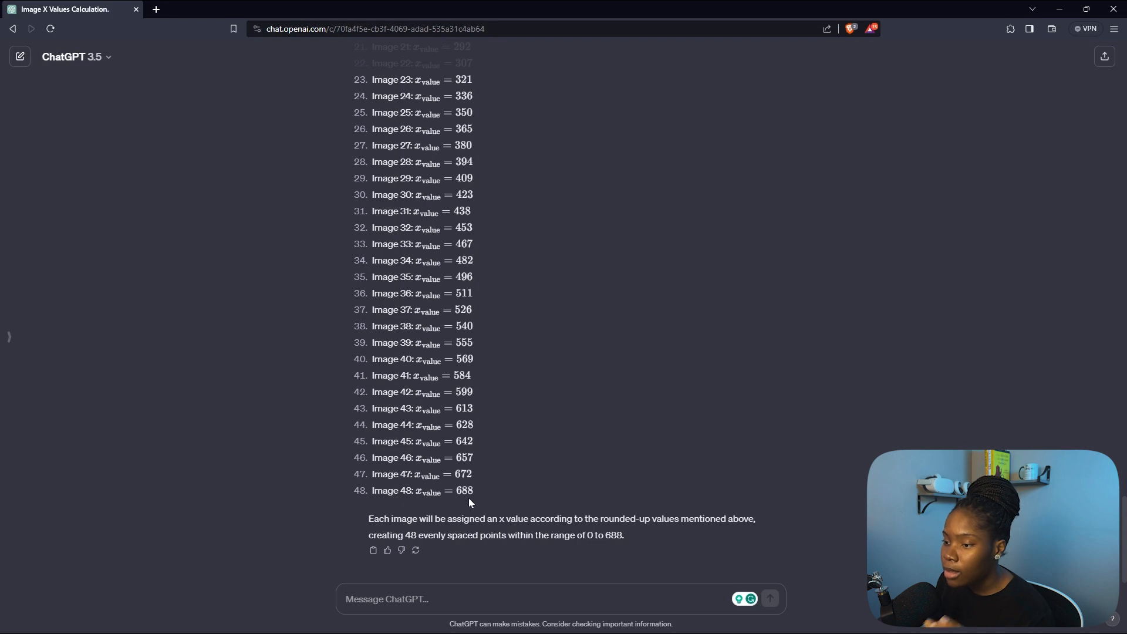
{"action": "scroll", "coordinate": [489, 492], "scroll_direction": "up", "scroll_amount": 3}
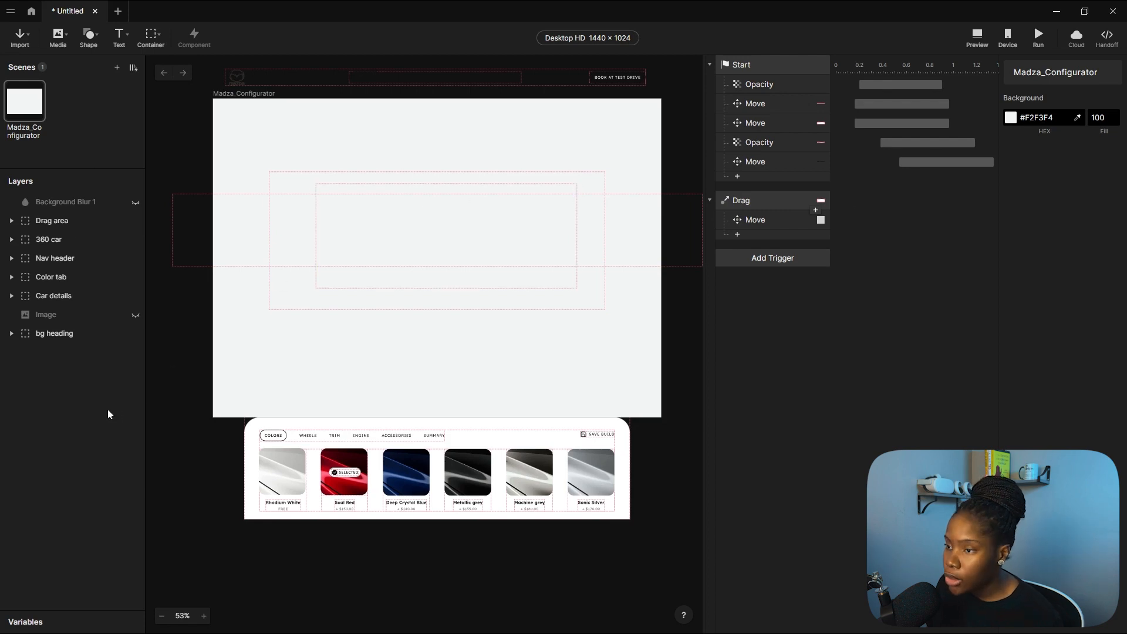
Add a Chain trigger to the Drag btn layer inside Drag area, based on its X property.
{"action": "left_click", "coordinate": [11, 221]}
{"action": "left_click", "coordinate": [61, 241]}
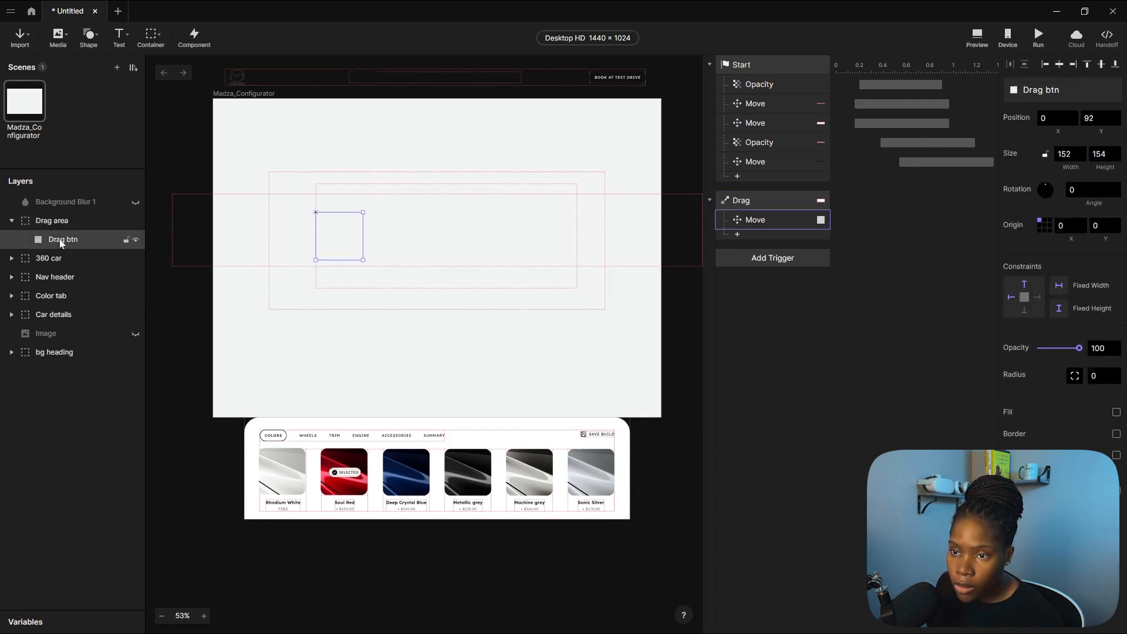
{"action": "left_click", "coordinate": [797, 261]}
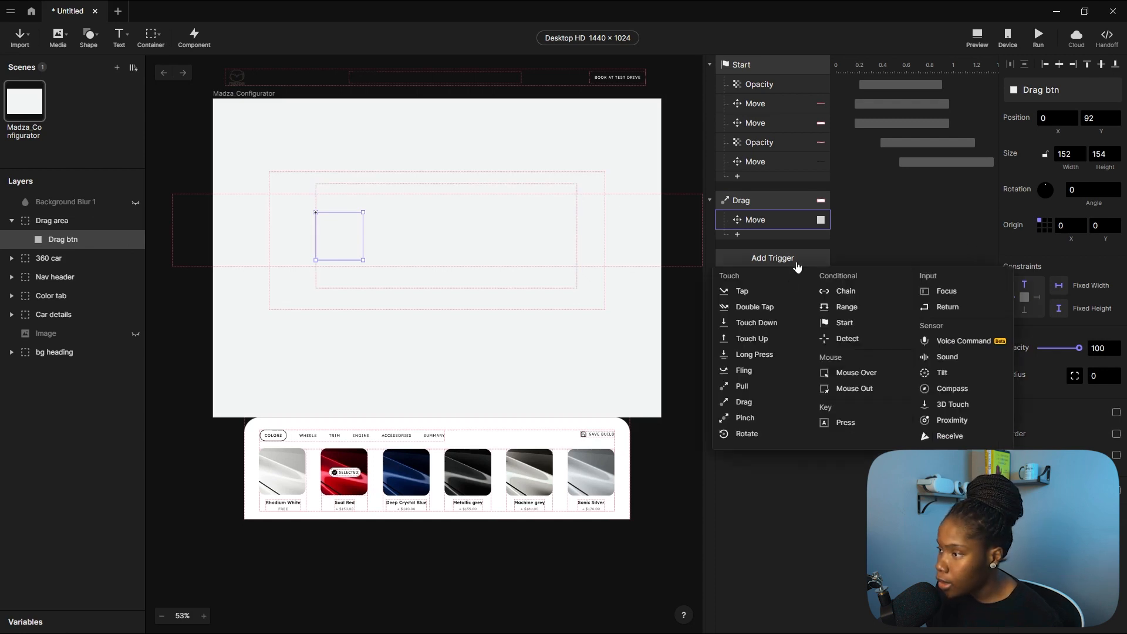
{"action": "left_click", "coordinate": [844, 291]}
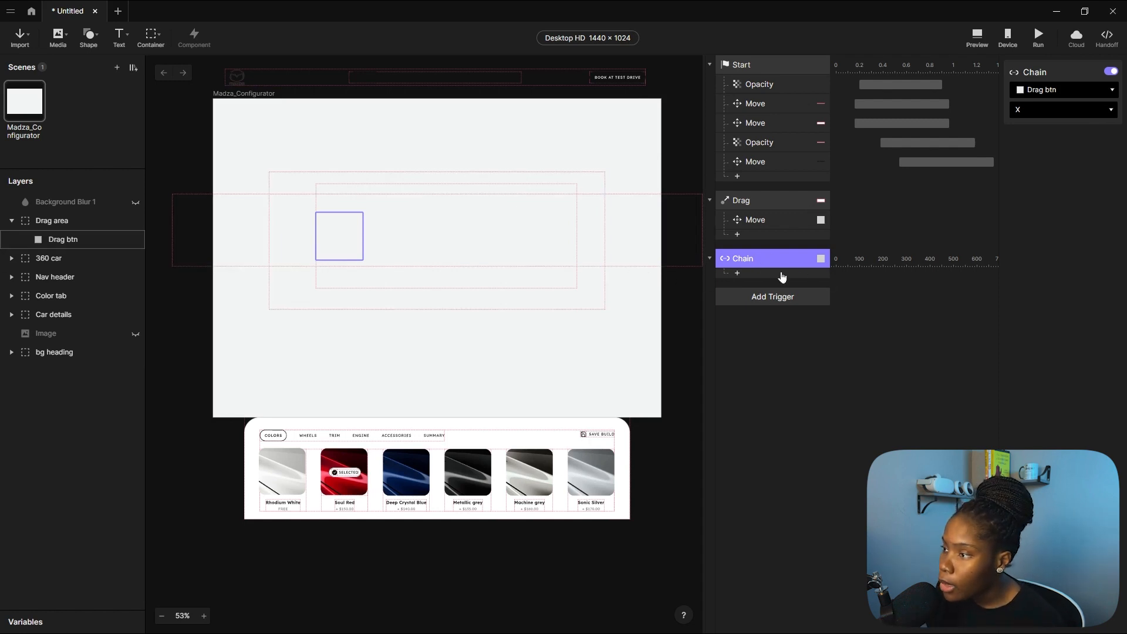
Collapse the Drag area group and expand the 360 car group to show its image layers.
{"action": "left_click", "coordinate": [11, 221]}
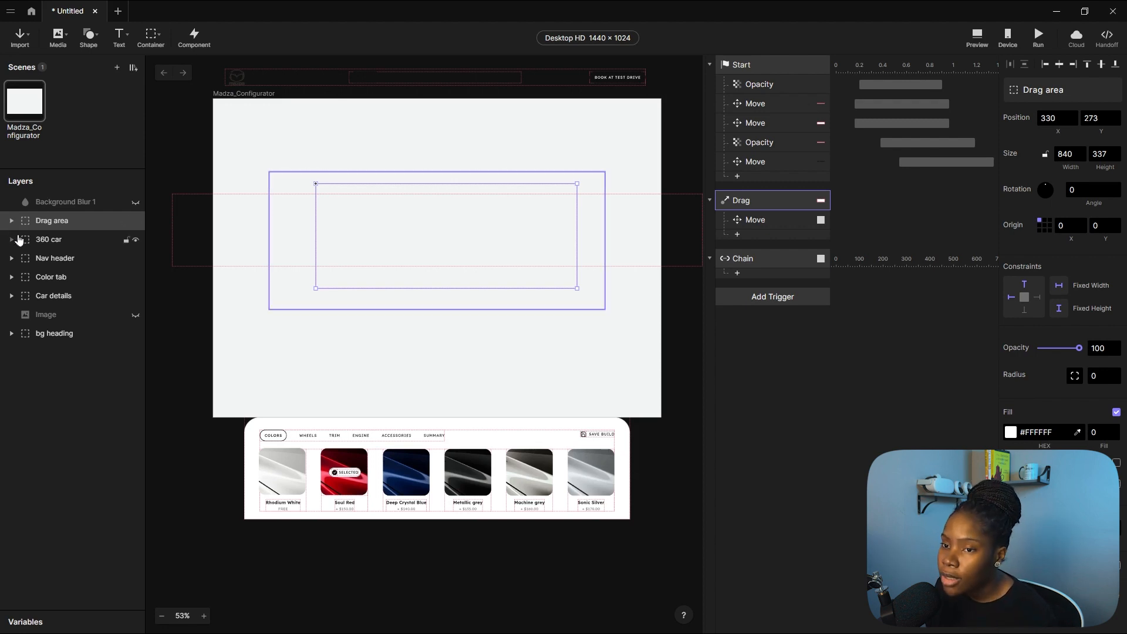
{"action": "left_click", "coordinate": [9, 247]}
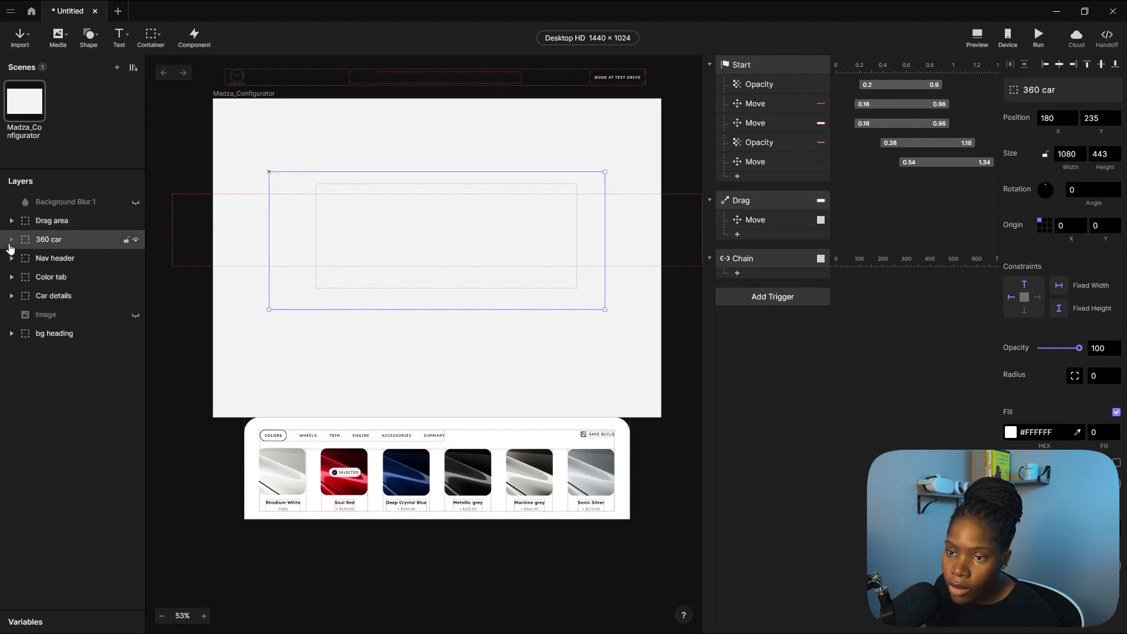
{"action": "left_click", "coordinate": [10, 241]}
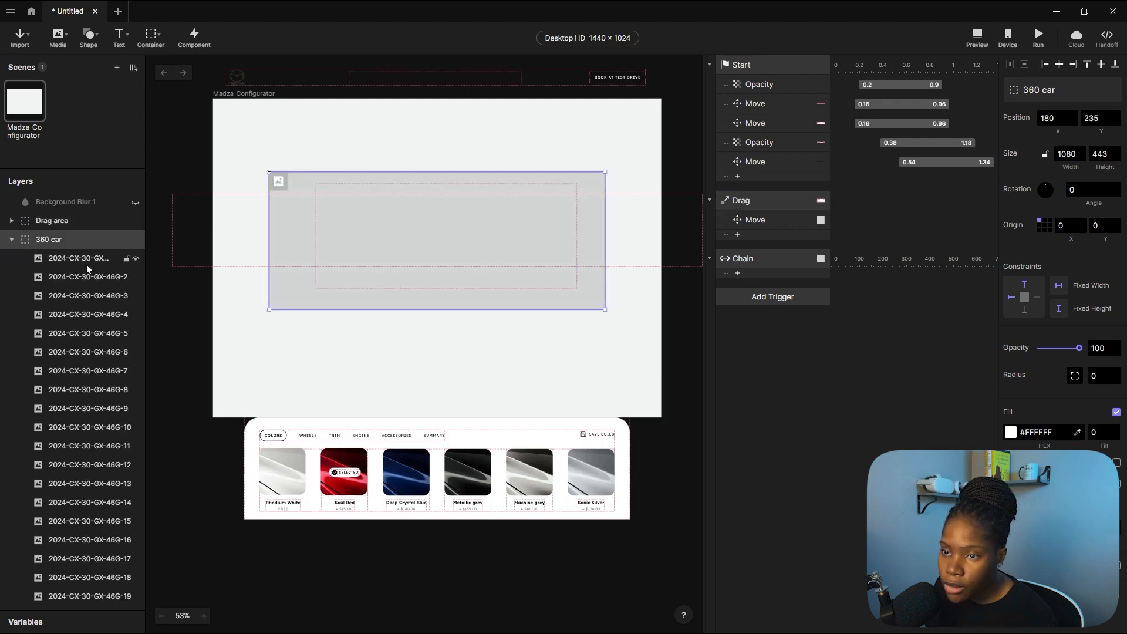
{"action": "left_click", "coordinate": [69, 262]}
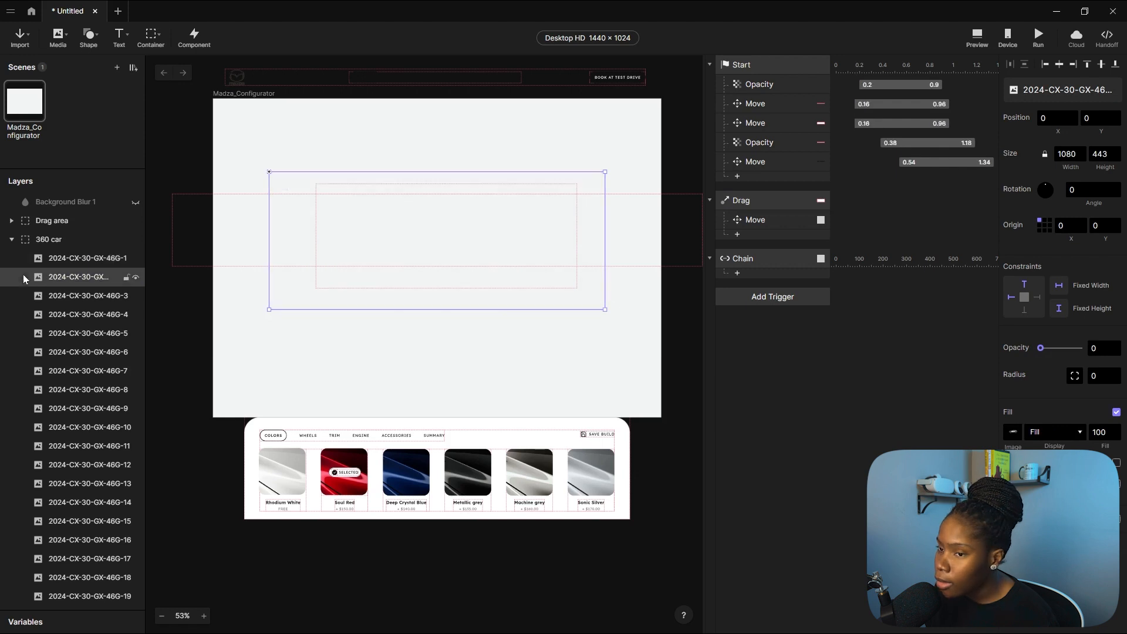
{"action": "left_click", "coordinate": [726, 406]}
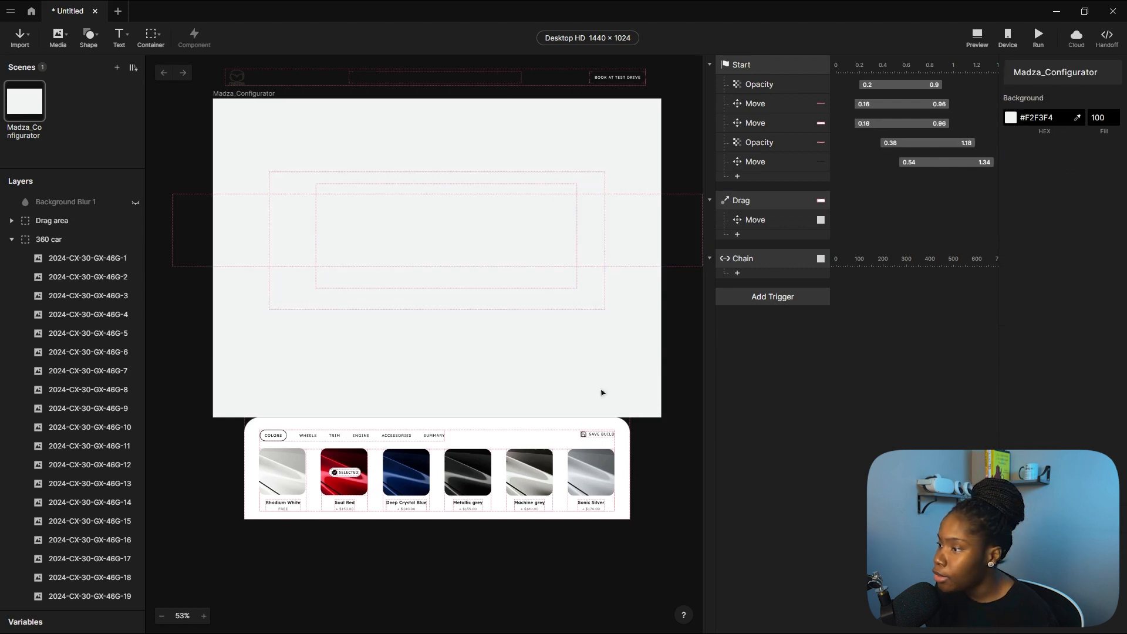
Add an Opacity response for image 2024-CX-30-GX-46G-1 under the Chain trigger and set Range1's X values from 0 to 0.
{"action": "left_click", "coordinate": [97, 260]}
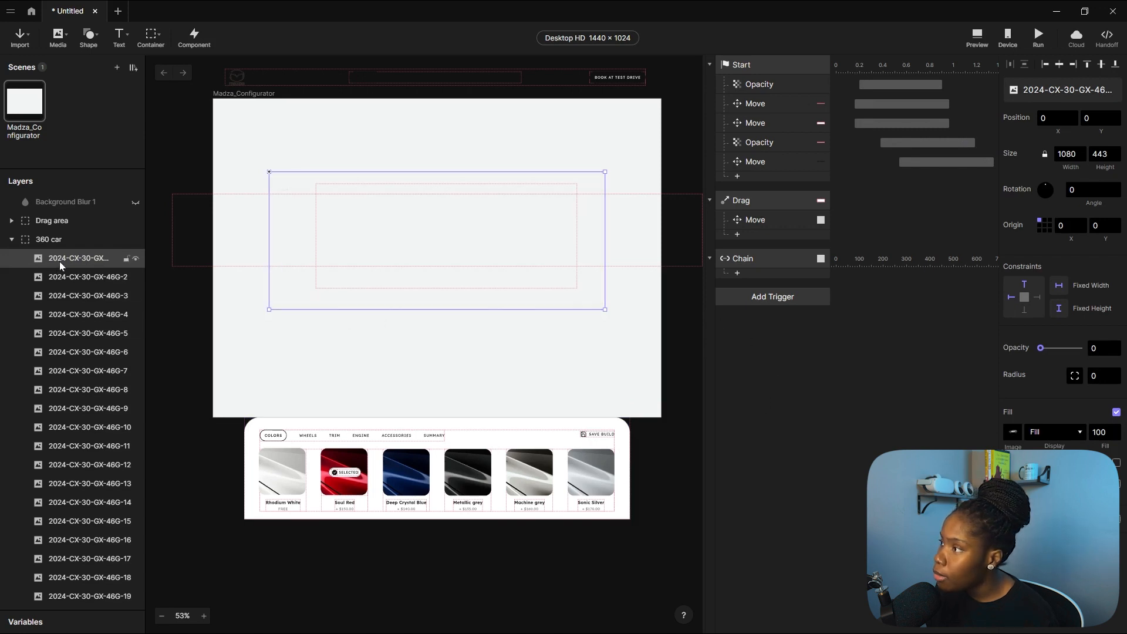
{"action": "left_click", "coordinate": [763, 274]}
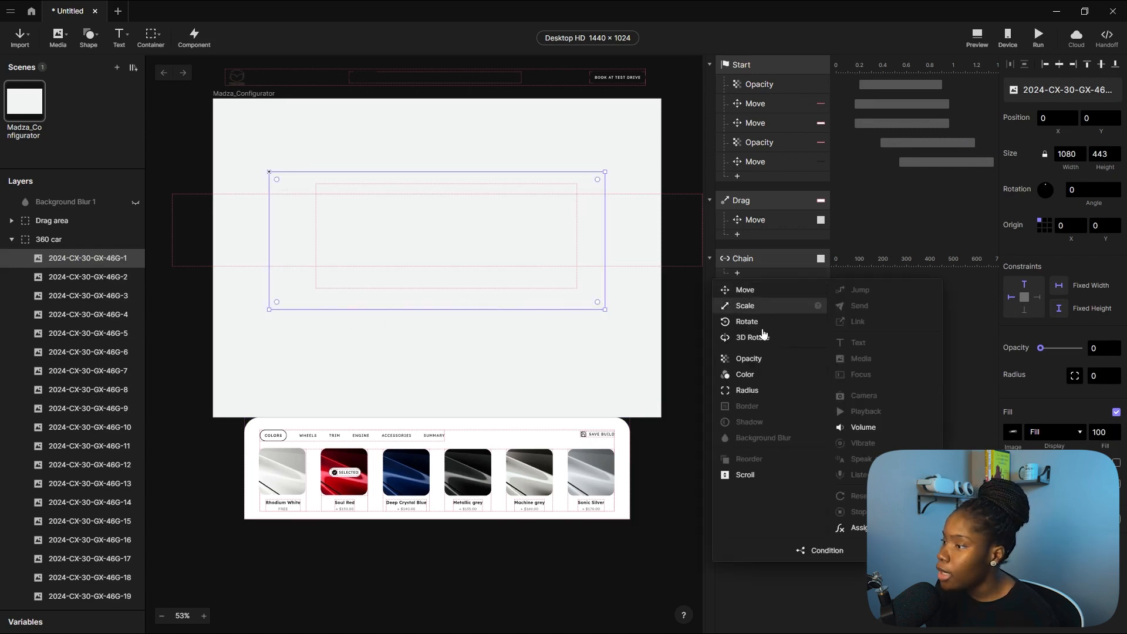
{"action": "left_click", "coordinate": [772, 360]}
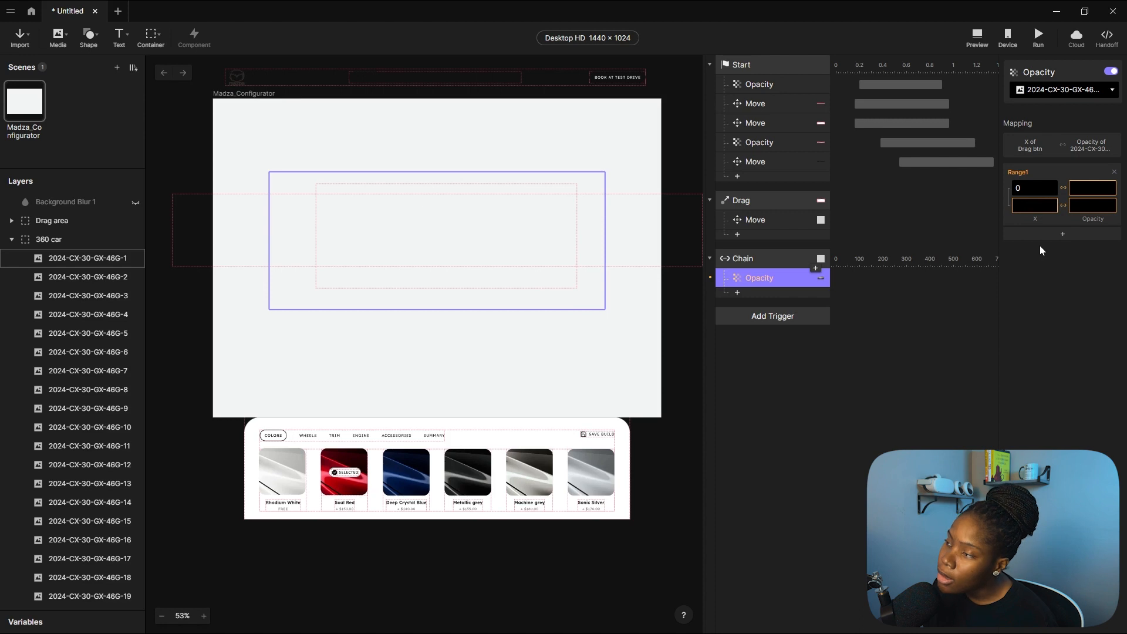
{"action": "left_click", "coordinate": [1034, 205]}
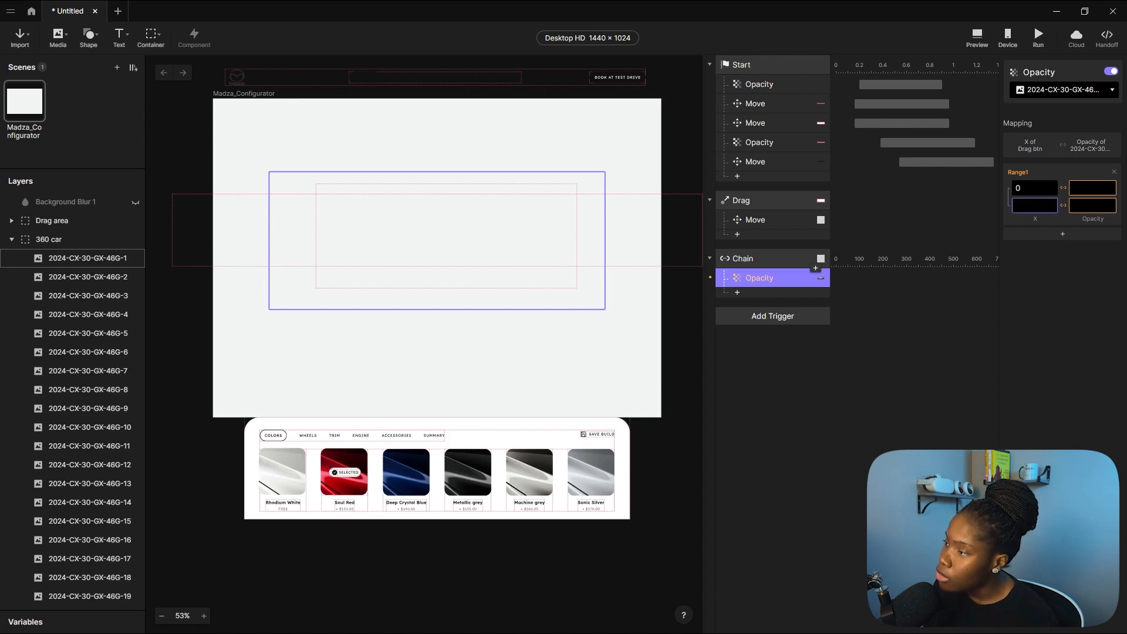
{"action": "key", "text": "Return"}
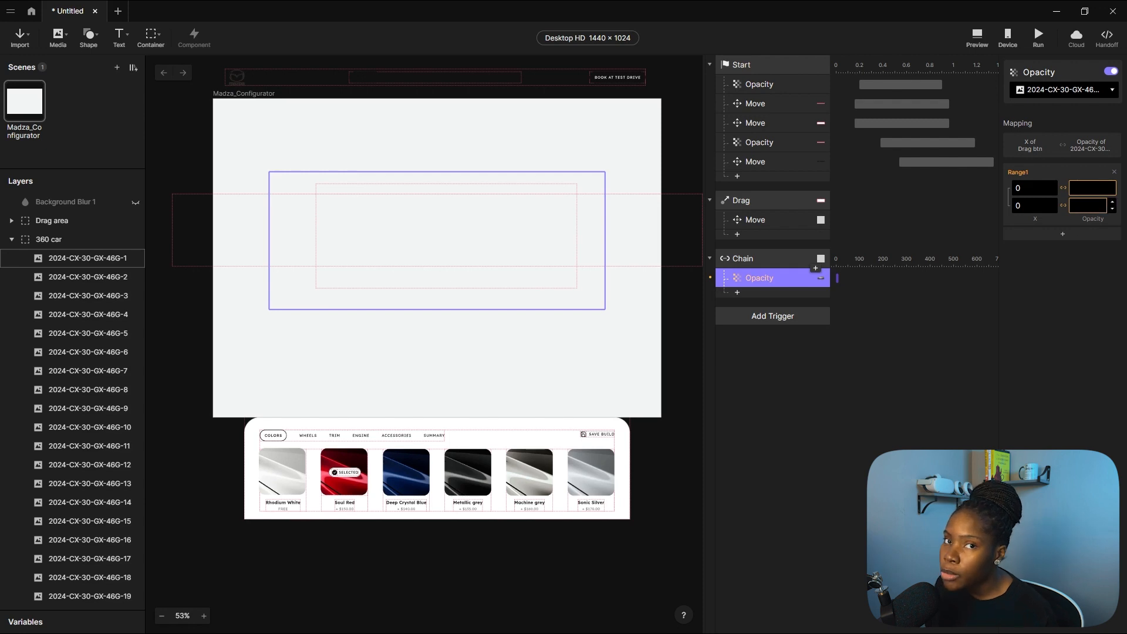
Set both opacity values of Range1 to 100 for the first 360 car image's Chain response.
{"action": "left_click", "coordinate": [1109, 188]}
{"action": "type", "text": "100"}
{"action": "left_click", "coordinate": [1109, 205]}
{"action": "type", "text": "100"}
{"action": "left_click", "coordinate": [1040, 335]}
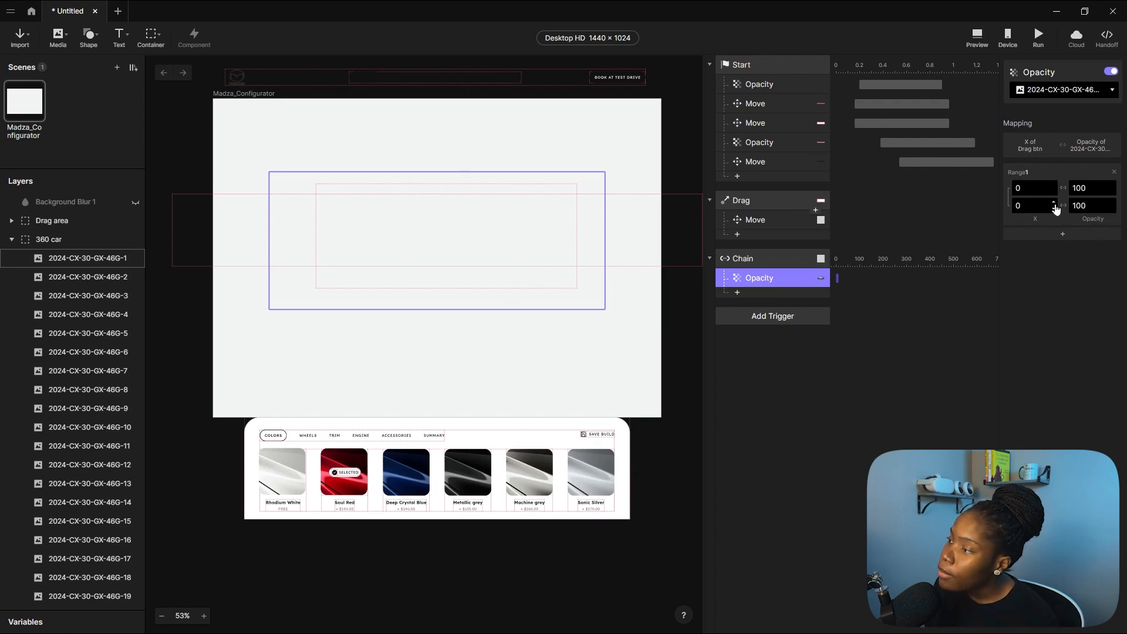
Add a second mapping range to the first car image's opacity response, mapping X 0 to 688 to opacity 0 at both ends.
{"action": "left_click", "coordinate": [1075, 234]}
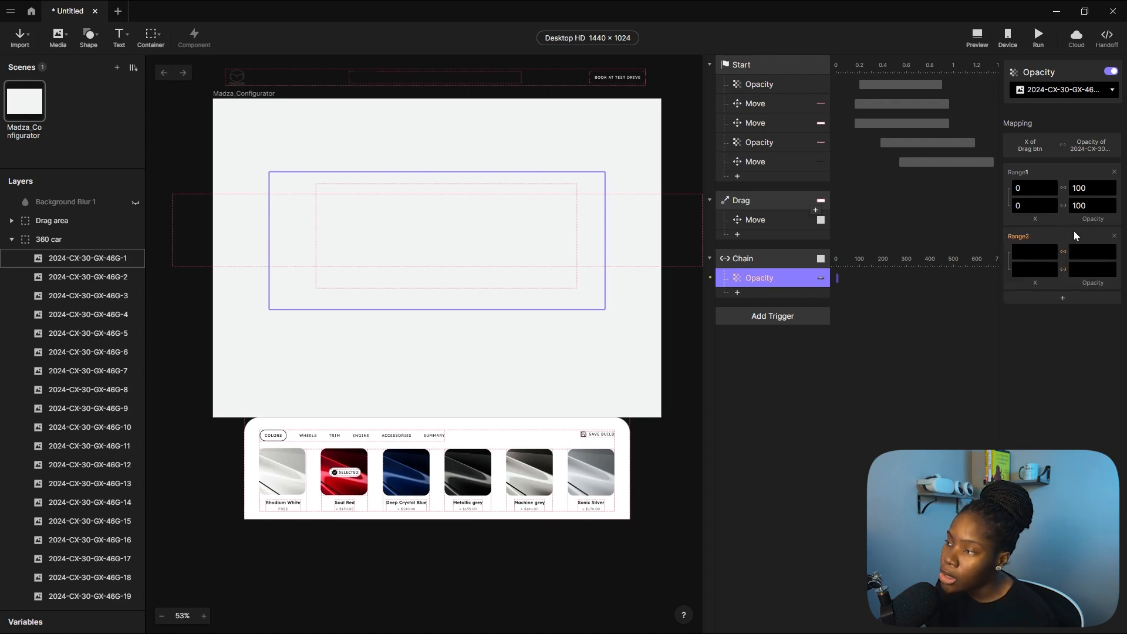
{"action": "left_click", "coordinate": [1033, 251]}
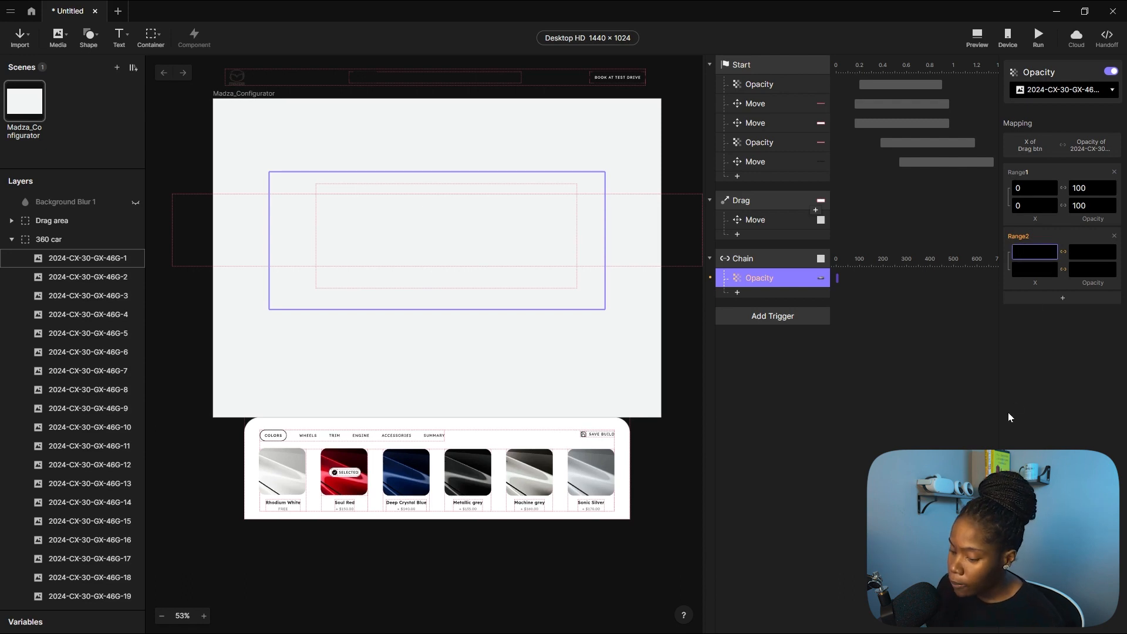
{"action": "type", "text": "0"}
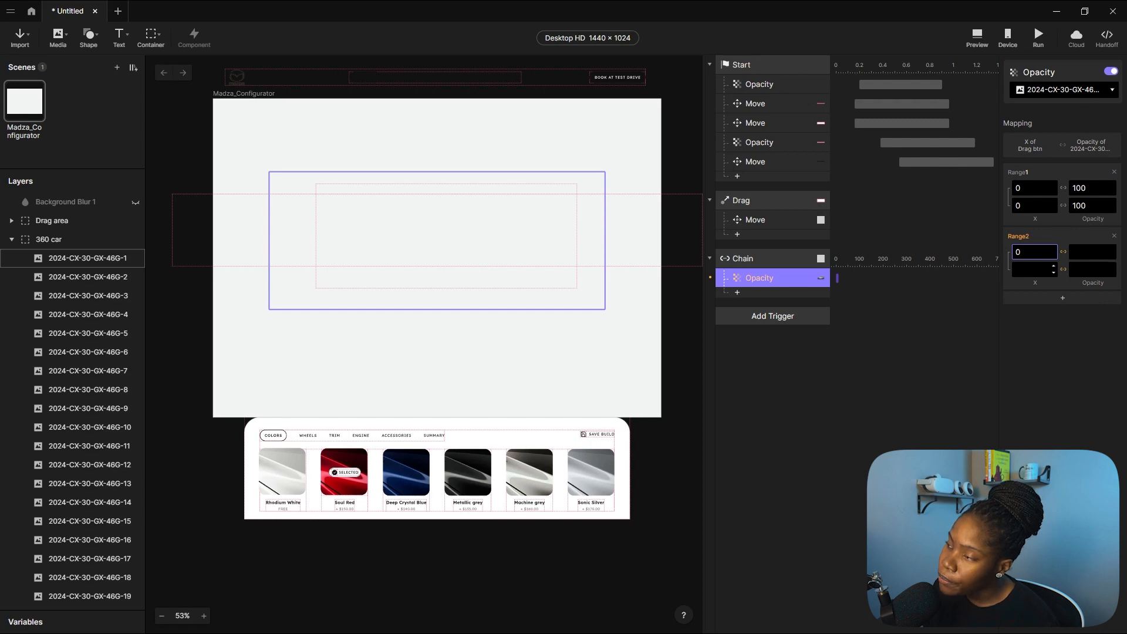
{"action": "left_click", "coordinate": [1048, 270]}
{"action": "type", "text": "688"}
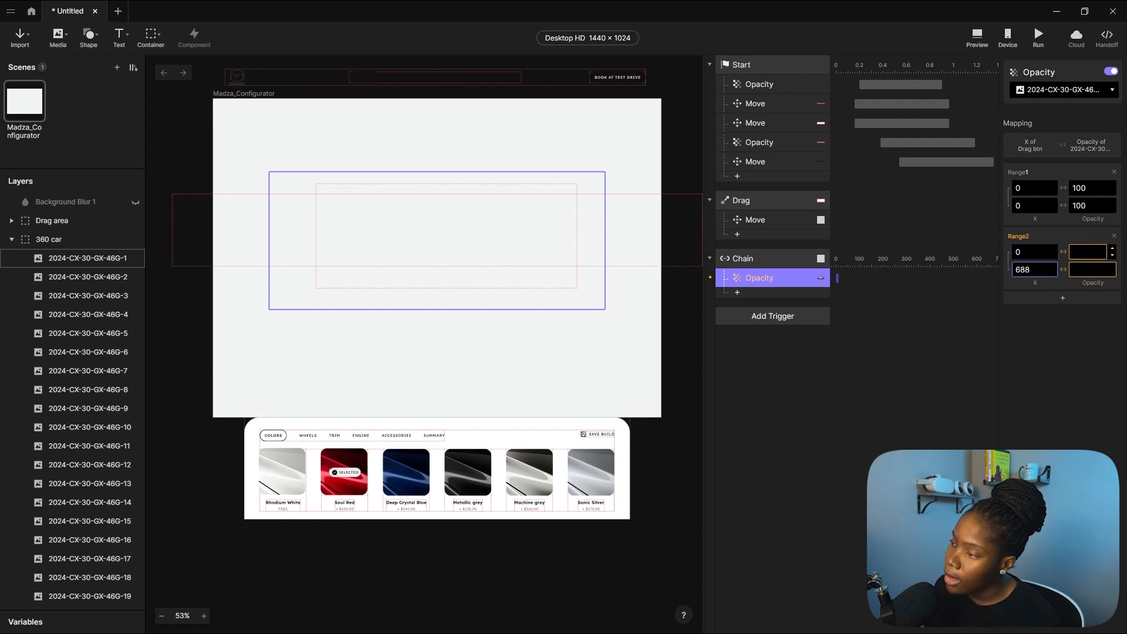
{"action": "left_click", "coordinate": [1087, 252]}
{"action": "type", "text": "0"}
{"action": "left_click", "coordinate": [1089, 269]}
{"action": "type", "text": "0"}
{"action": "left_click", "coordinate": [1057, 369]}
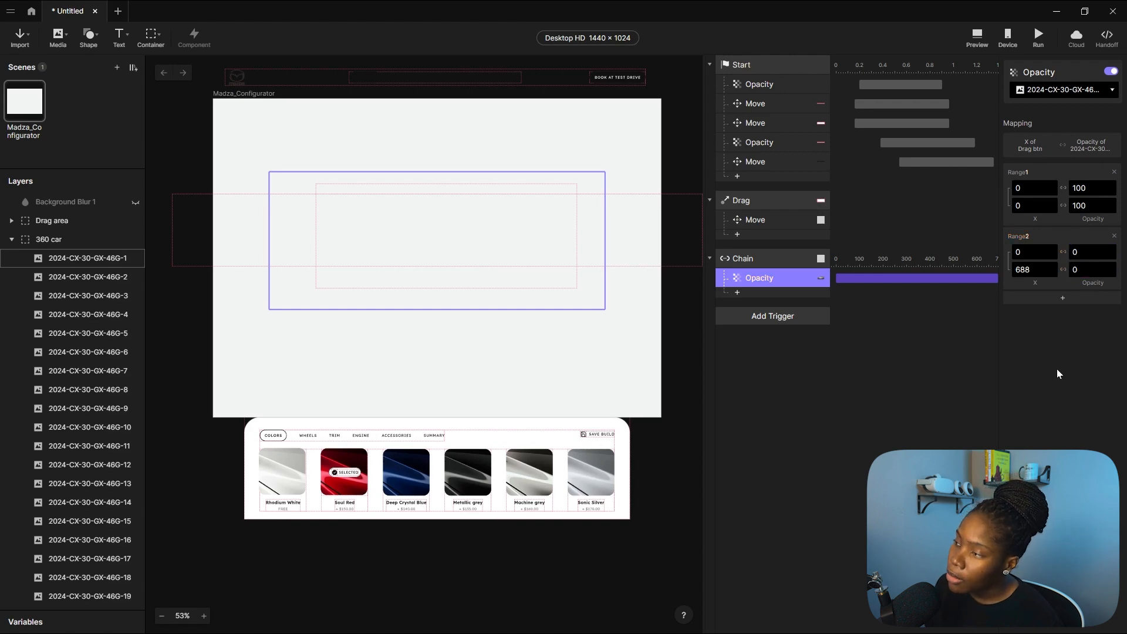
Preview the prototype maximized and test how dragging across the car affects the first image, restarting between tries.
{"action": "left_click", "coordinate": [976, 36]}
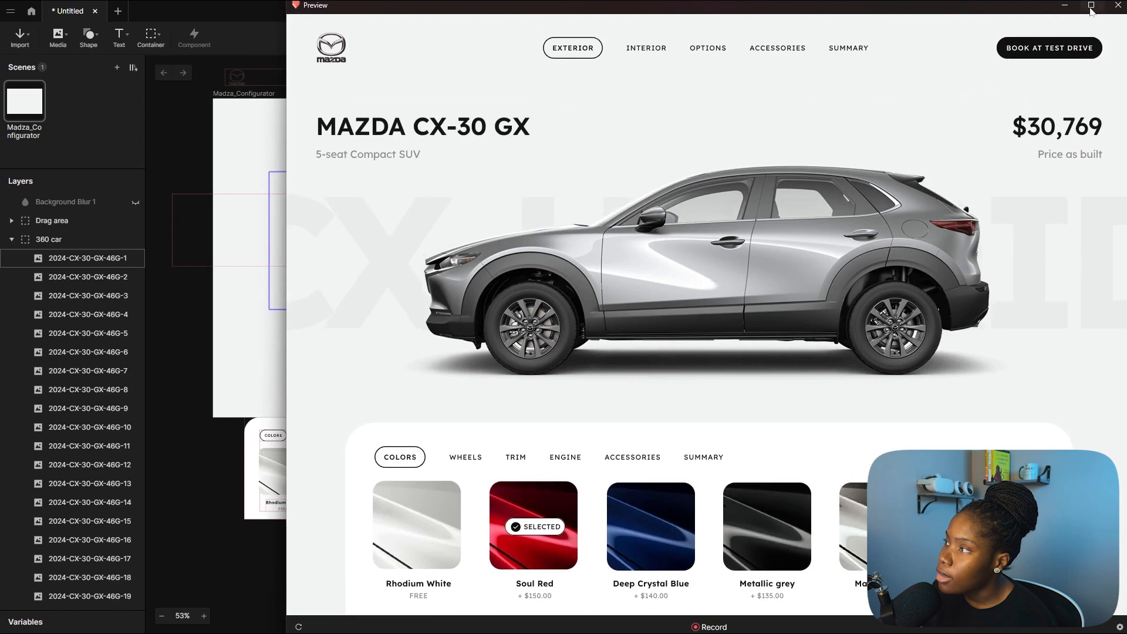
{"action": "left_click", "coordinate": [1091, 6]}
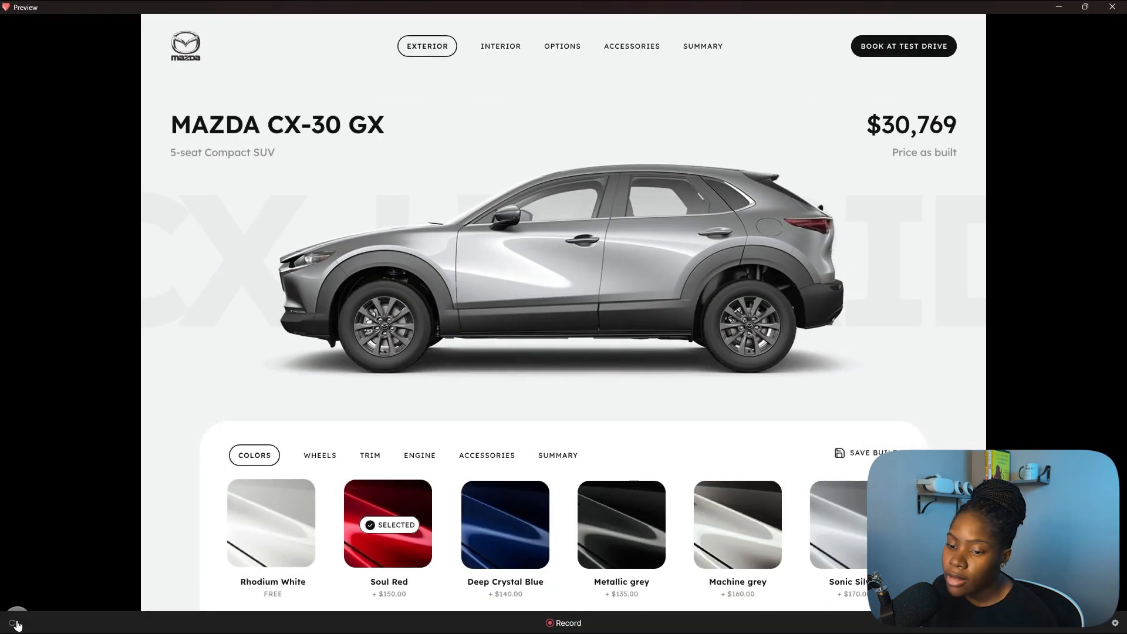
{"action": "left_click", "coordinate": [14, 623]}
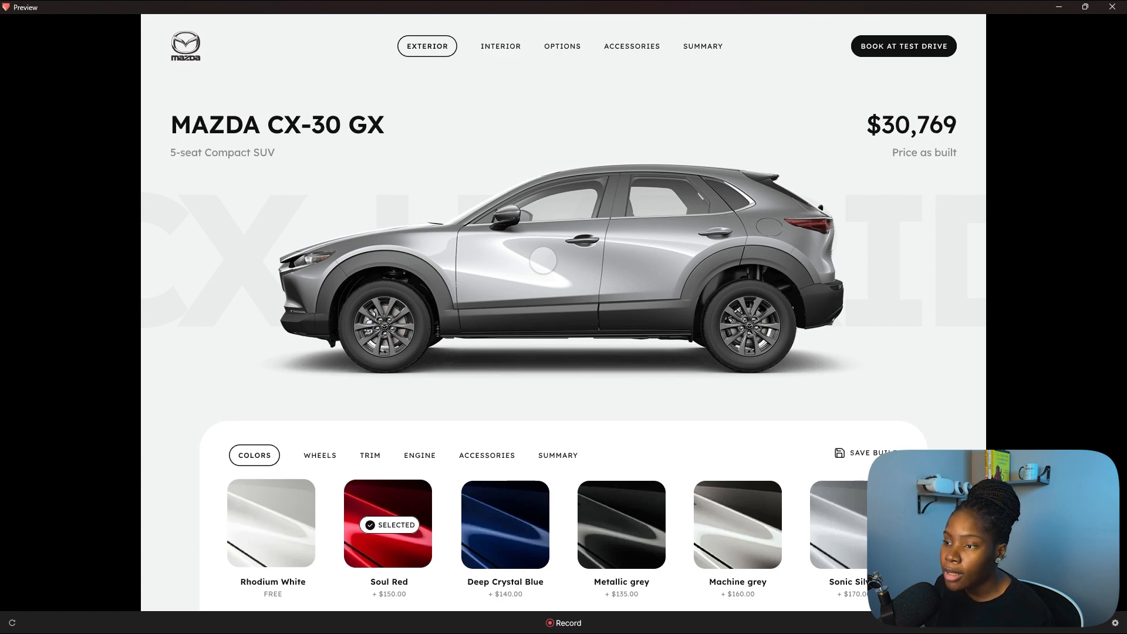
{"action": "left_click_drag", "start_coordinate": [391, 271], "coordinate": [582, 264]}
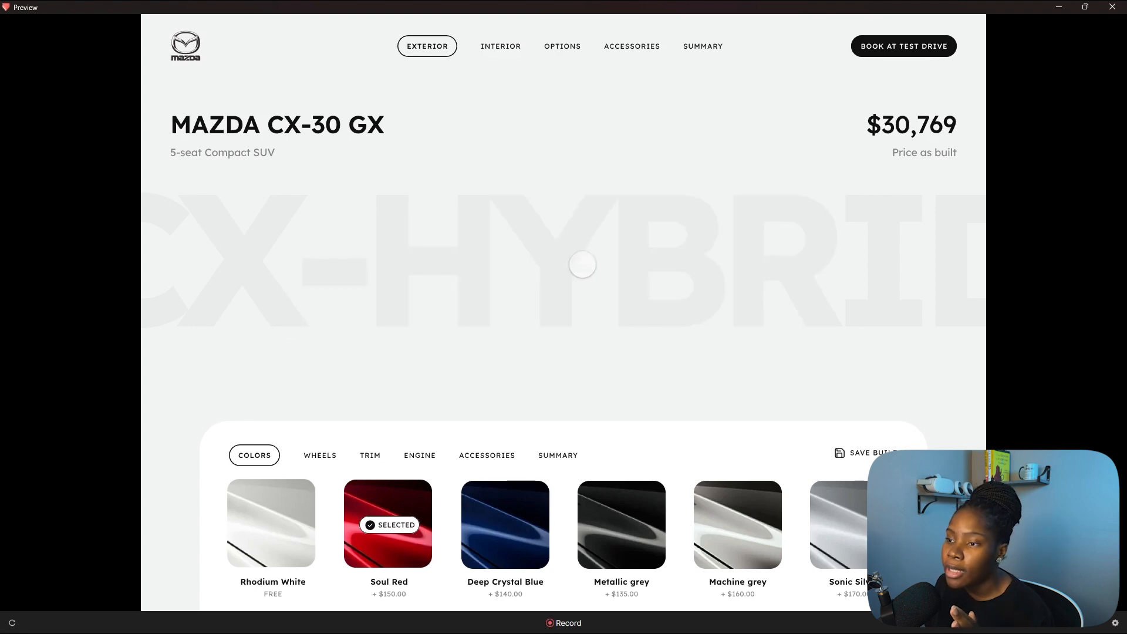
{"action": "left_click", "coordinate": [11, 622]}
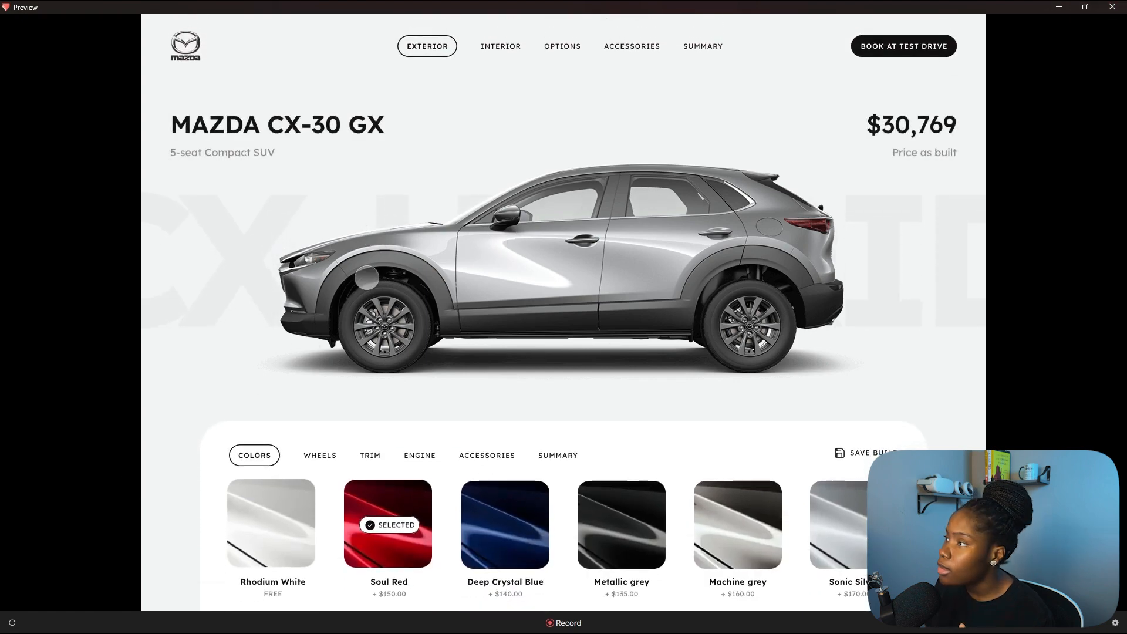
{"action": "left_click_drag", "start_coordinate": [367, 277], "coordinate": [432, 279]}
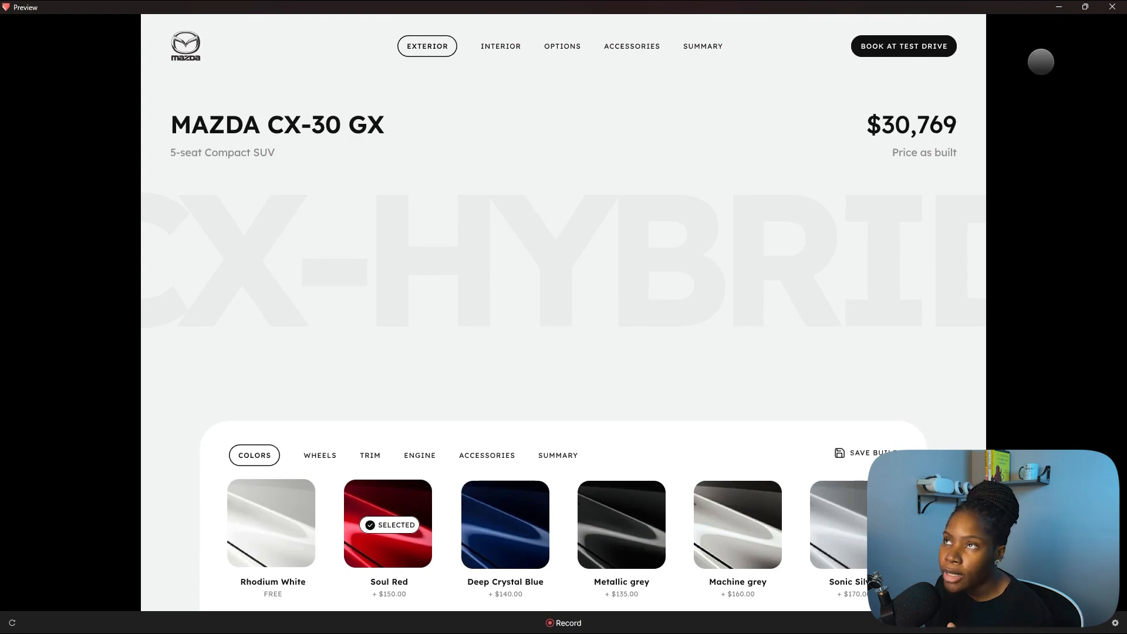
{"action": "left_click", "coordinate": [1056, 8]}
{"action": "left_click", "coordinate": [865, 360]}
Add an Opacity response for 2024-CX-30-GX-46G-2 to the Chain trigger, with Range1 mapping X 0–0 to opacity 0–0.
{"action": "left_click", "coordinate": [68, 278]}
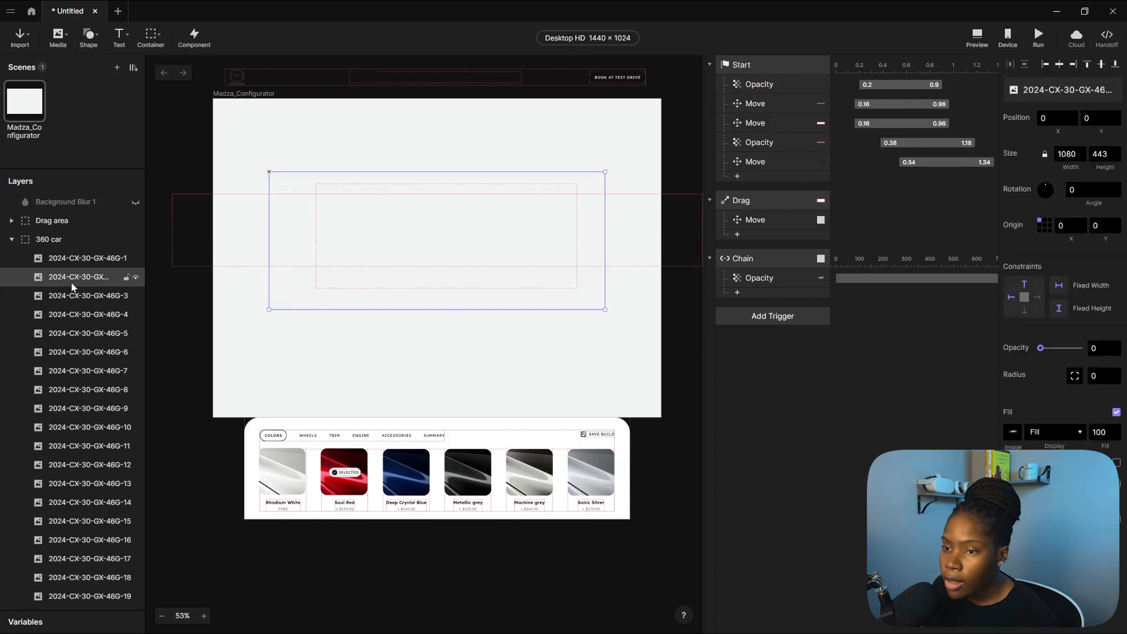
{"action": "left_click", "coordinate": [749, 297]}
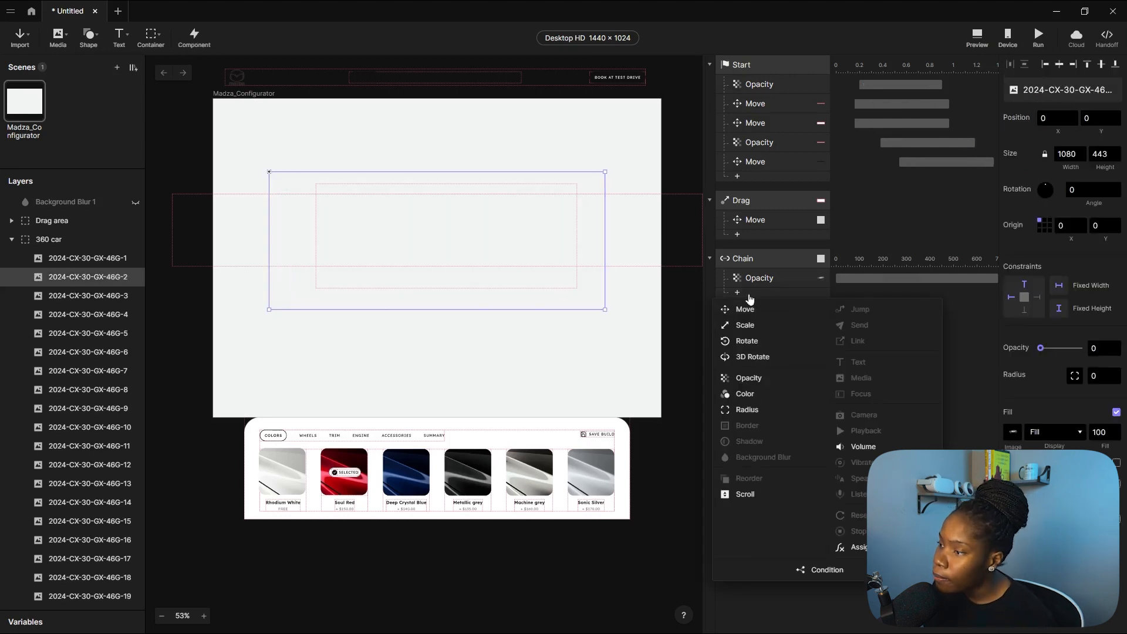
{"action": "left_click", "coordinate": [761, 381]}
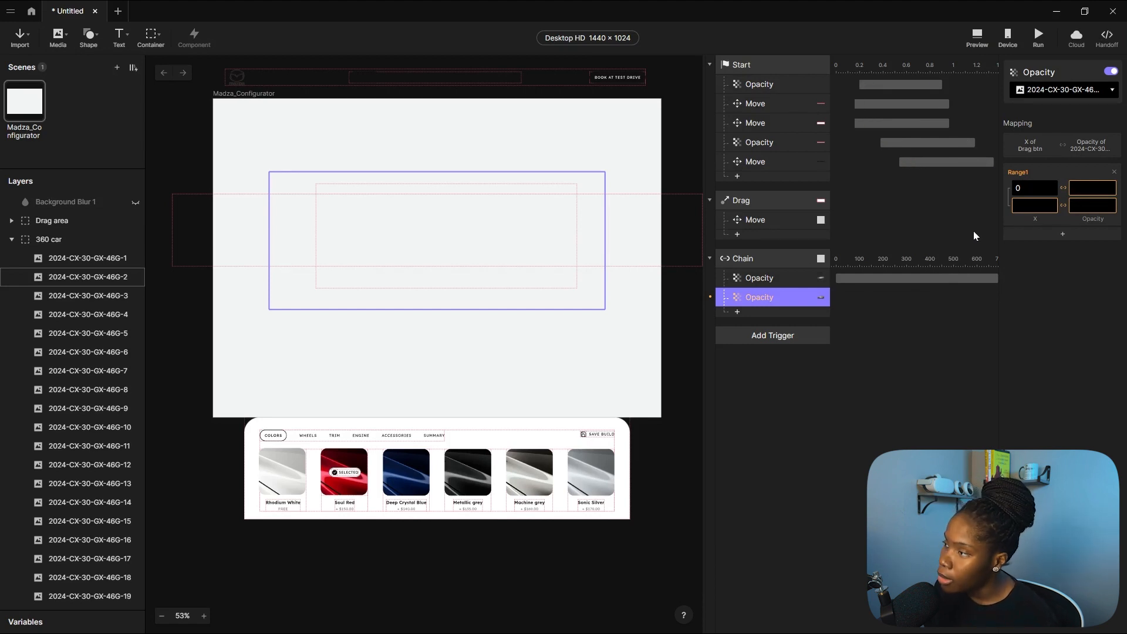
{"action": "left_click", "coordinate": [1034, 205]}
{"action": "type", "text": "0"}
{"action": "left_click", "coordinate": [1029, 275]}
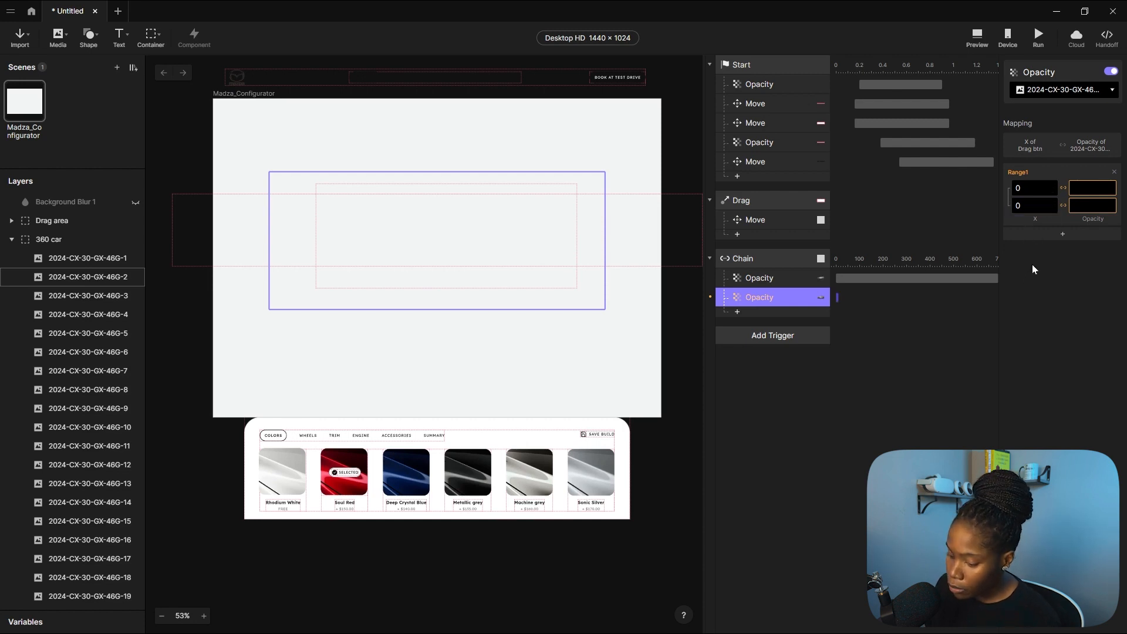
{"action": "left_click", "coordinate": [1092, 188]}
{"action": "type", "text": "0"}
{"action": "left_click", "coordinate": [1091, 204]}
{"action": "type", "text": "0"}
{"action": "left_click", "coordinate": [1074, 342]}
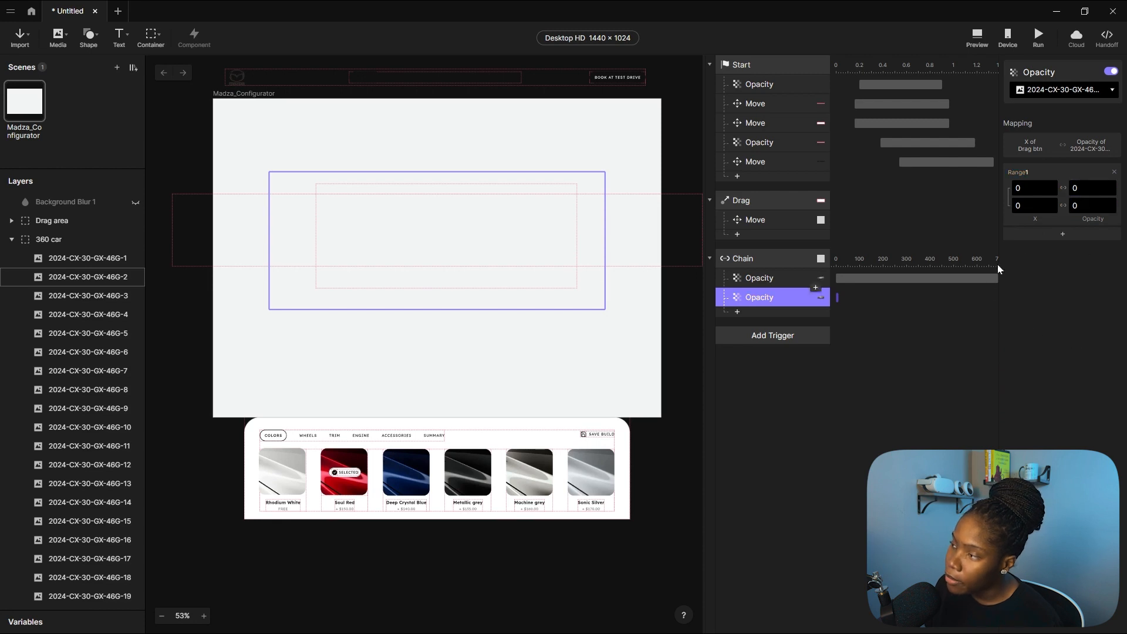
Add two more mapping ranges to the second car image's opacity response and start Range2 at X 0.
{"action": "left_click", "coordinate": [1062, 234]}
{"action": "left_click", "coordinate": [1054, 301]}
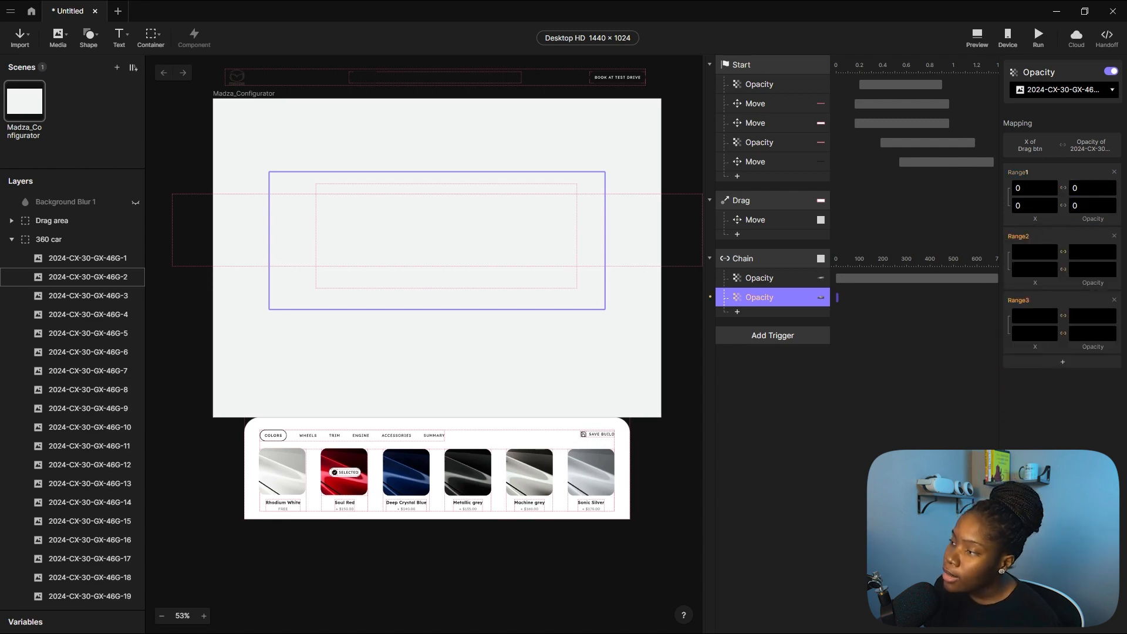
{"action": "left_click", "coordinate": [1024, 252]}
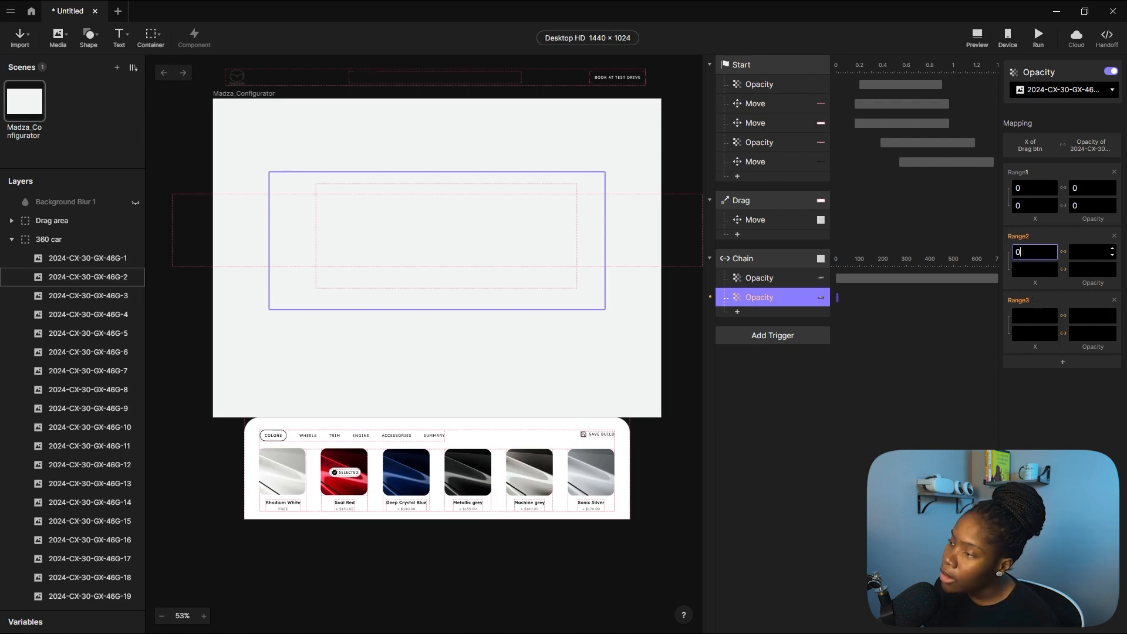
{"action": "left_click", "coordinate": [1033, 270]}
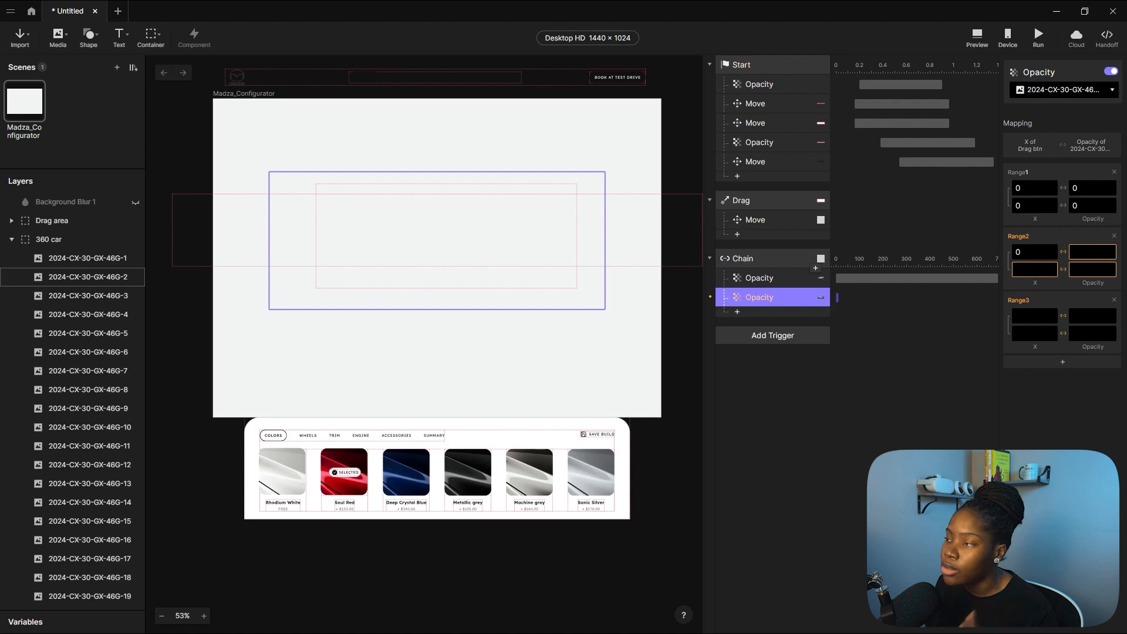
Check image 2's X value in the ChatGPT list, and set Range2 to end at X 15 with opacity 100 at both ends.
{"action": "left_click_drag", "start_coordinate": [0, 61], "coordinate": [360, 66]}
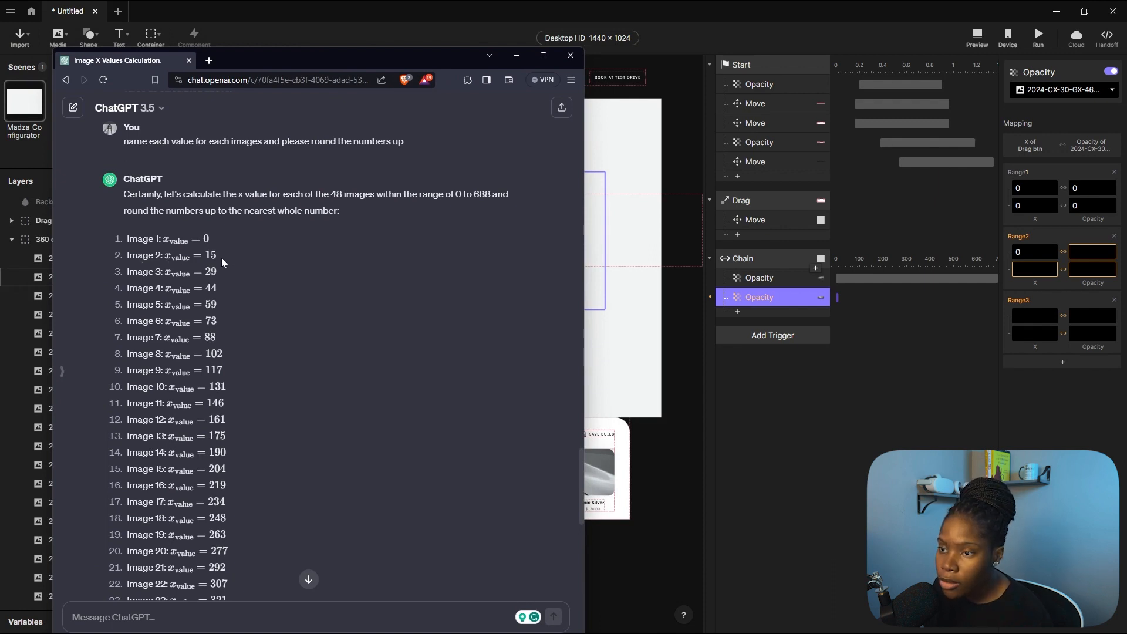
{"action": "left_click", "coordinate": [516, 55]}
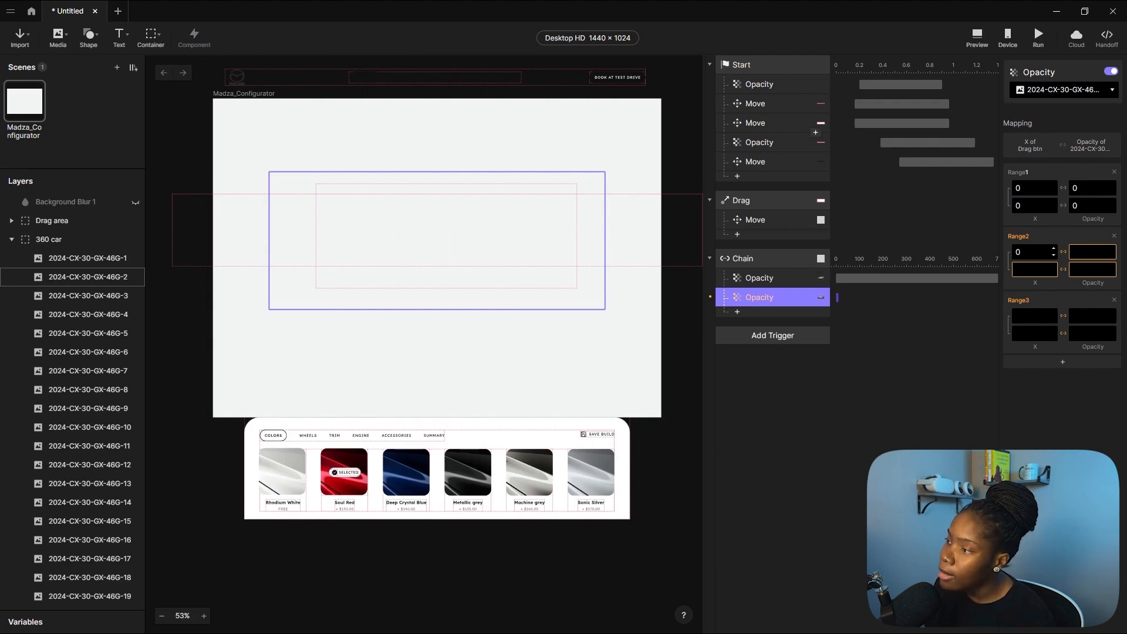
{"action": "left_click", "coordinate": [1033, 269]}
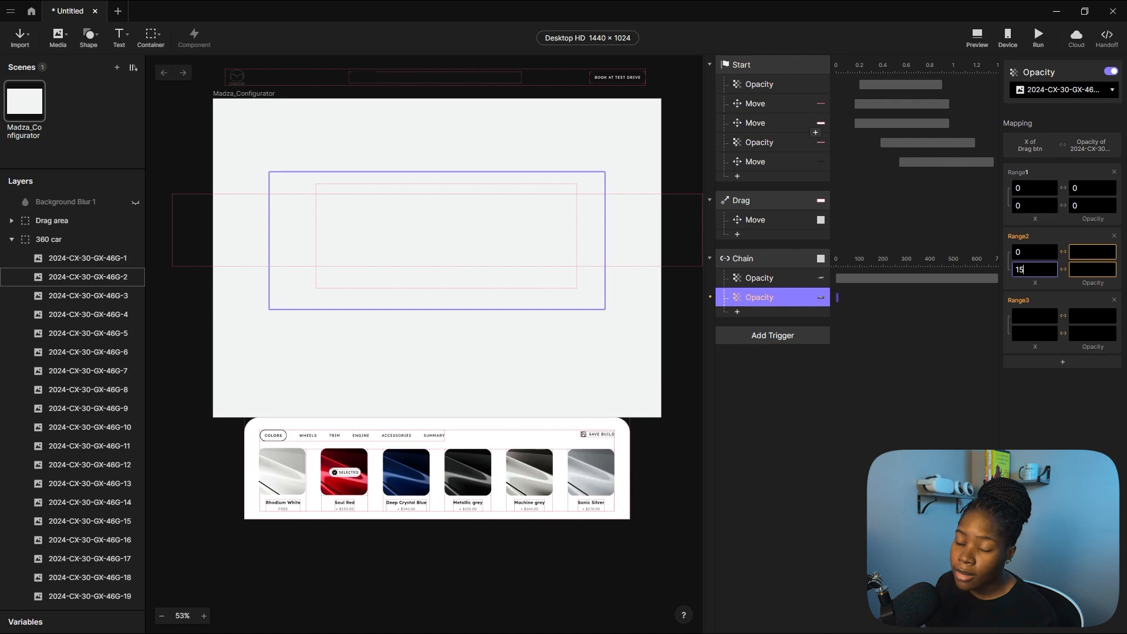
{"action": "left_click", "coordinate": [1091, 252]}
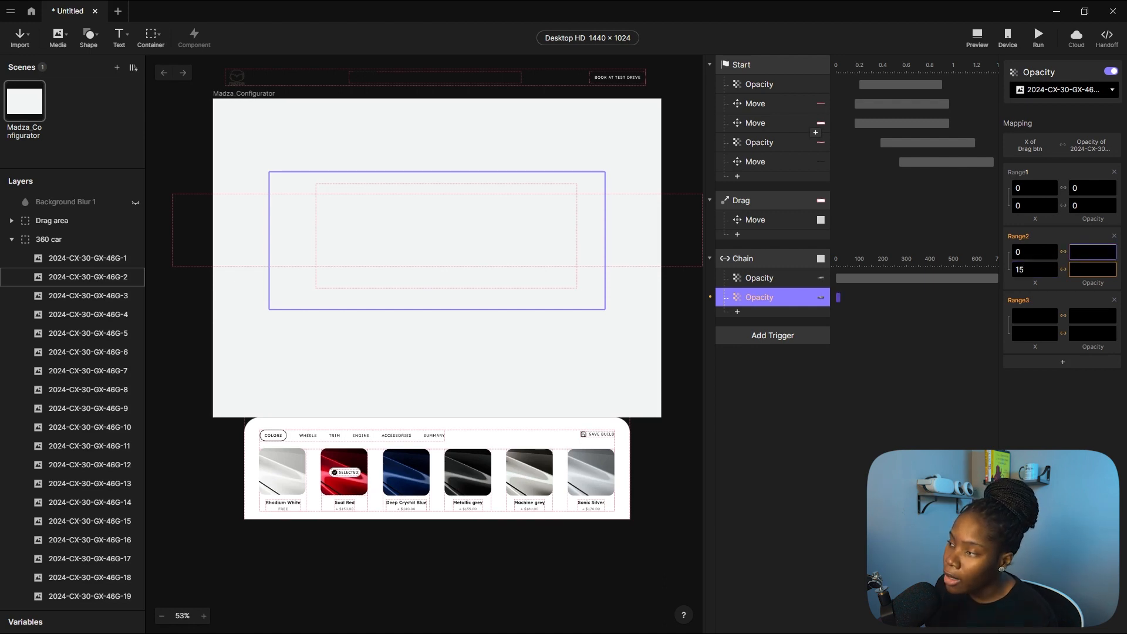
{"action": "type", "text": "1"}
{"action": "left_click", "coordinate": [1088, 269]}
{"action": "type", "text": "1"}
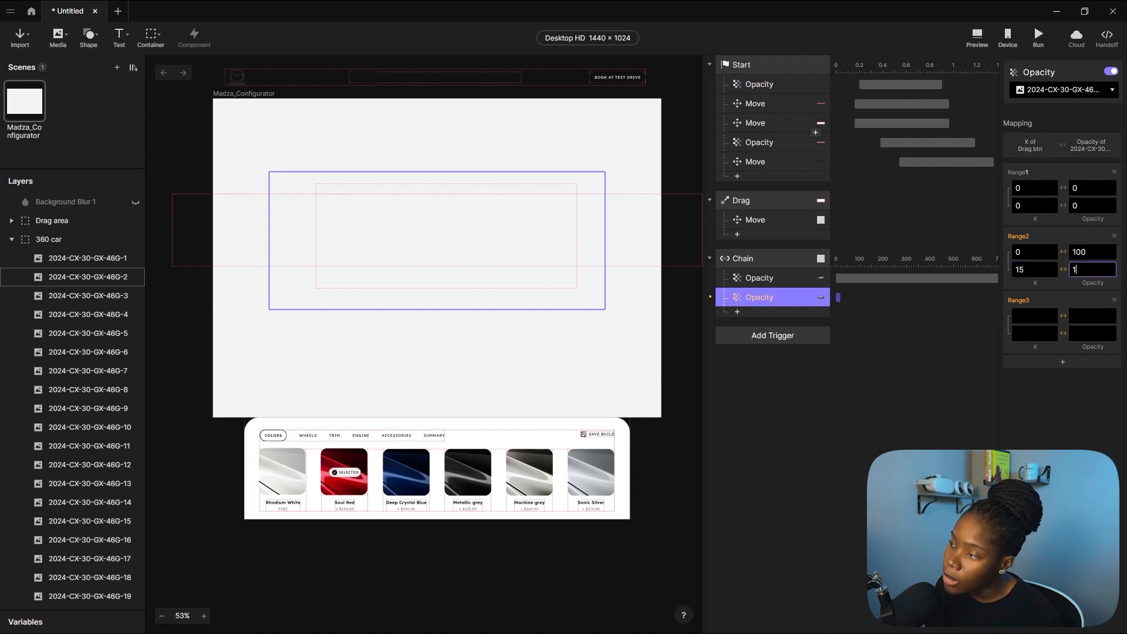
{"action": "type", "text": "00"}
{"action": "key", "text": "Return"}
Set Range3 of the second car image to map X 15 to 688 to opacity 0 at both ends.
{"action": "left_click", "coordinate": [1034, 316]}
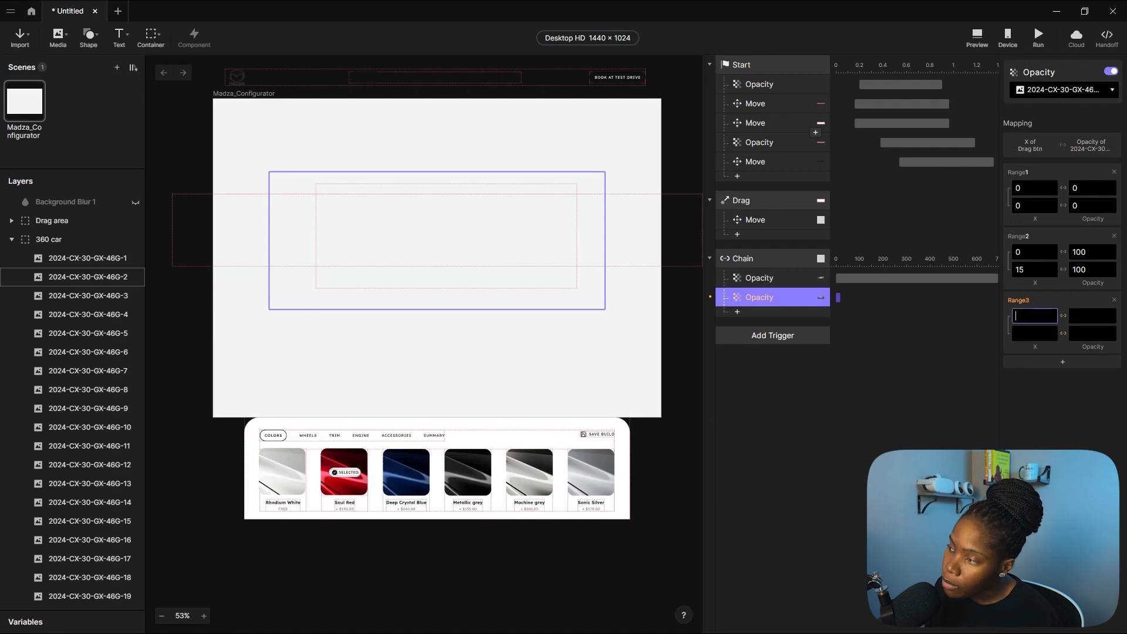
{"action": "type", "text": "15"}
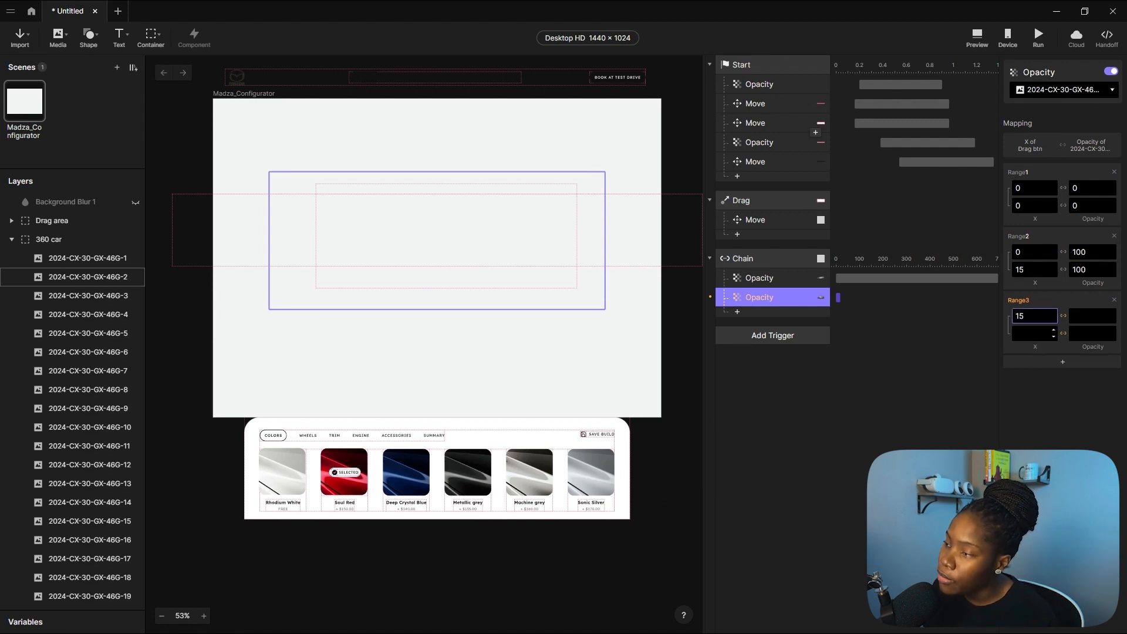
{"action": "left_click", "coordinate": [1034, 333]}
{"action": "type", "text": "688"}
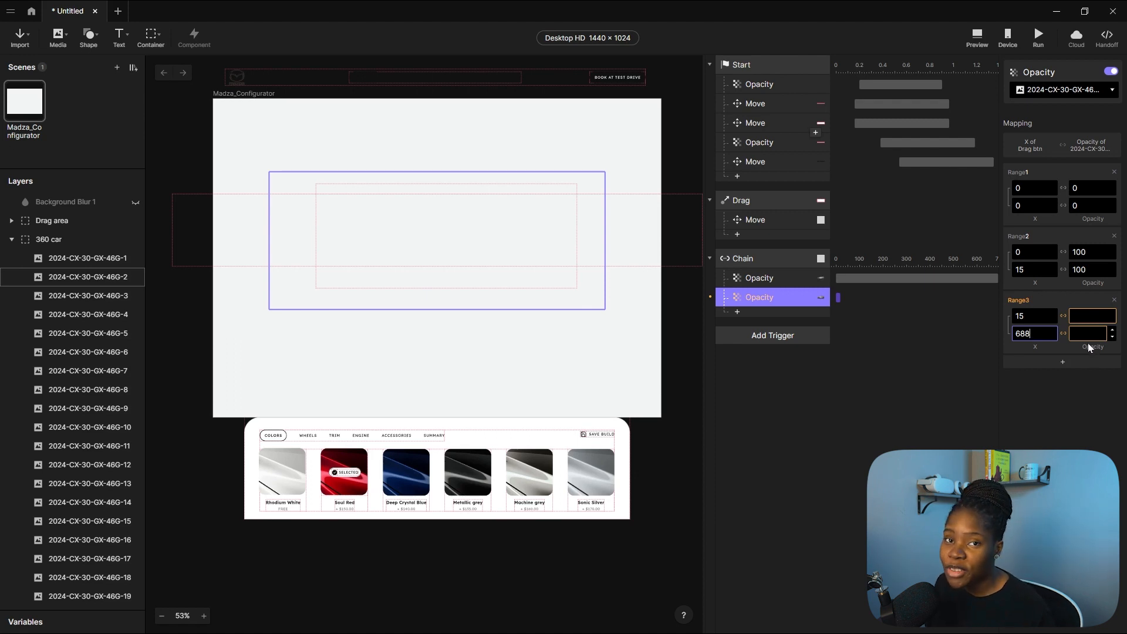
{"action": "left_click", "coordinate": [1079, 316]}
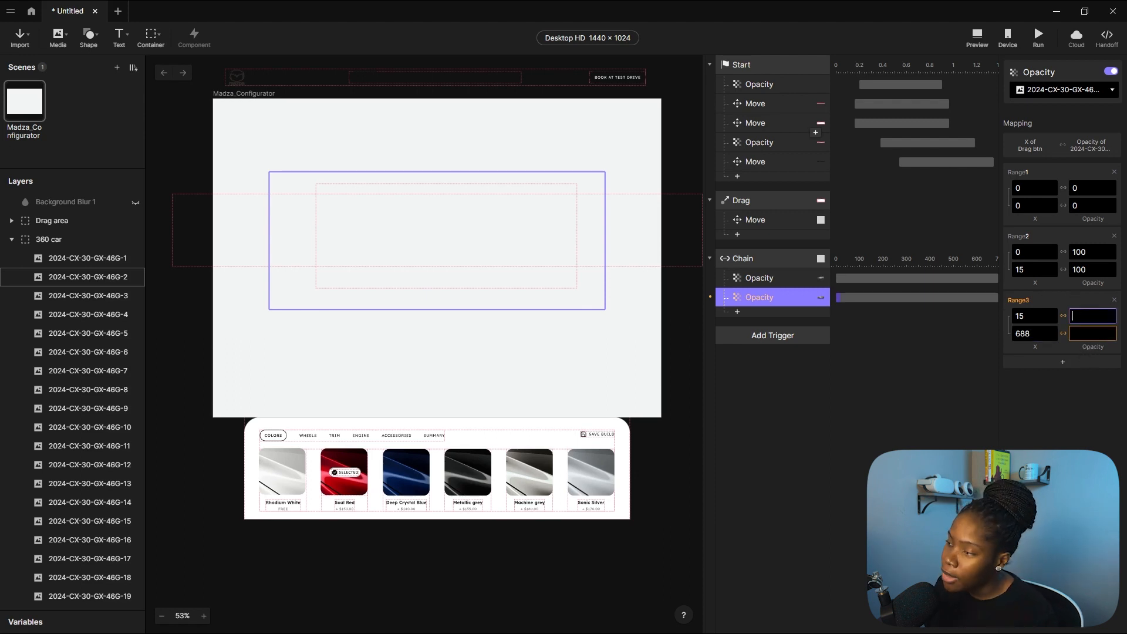
{"action": "type", "text": "0"}
{"action": "left_click", "coordinate": [1110, 333]}
{"action": "type", "text": "0"}
{"action": "left_click", "coordinate": [1062, 428]}
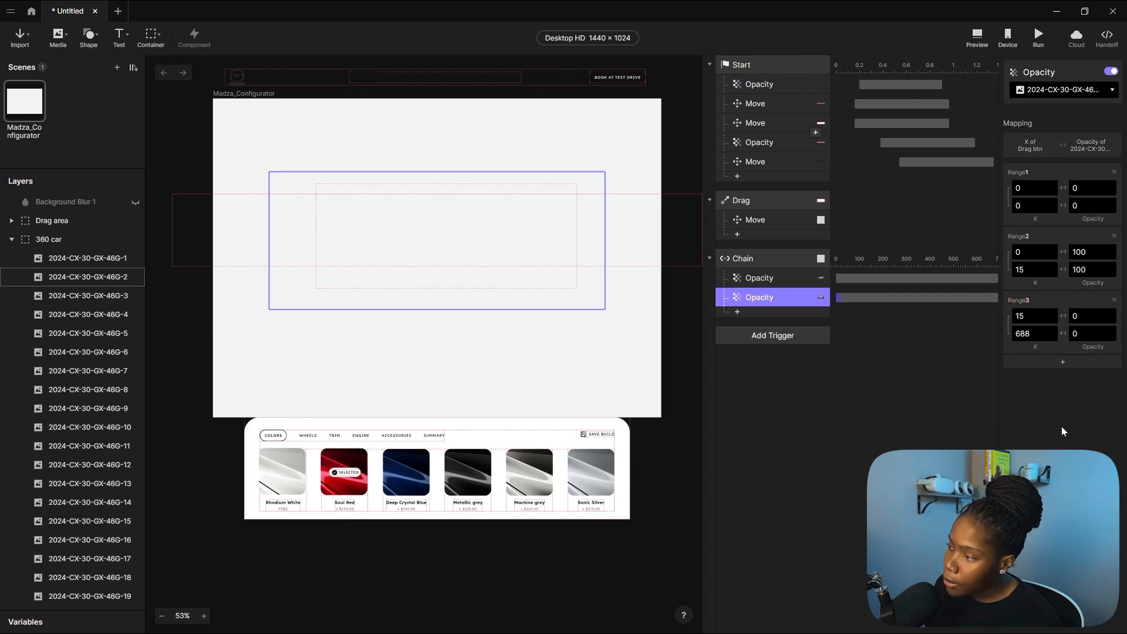
Preview the prototype maximized to examine the transition between the first two car images.
{"action": "left_click", "coordinate": [976, 37]}
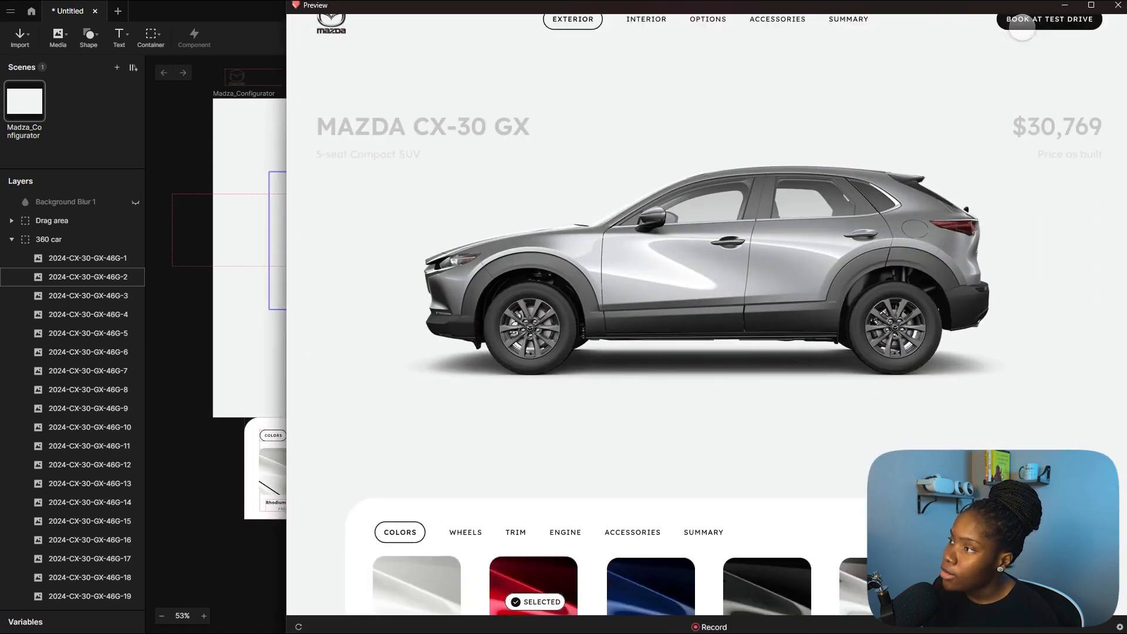
{"action": "left_click", "coordinate": [1089, 6]}
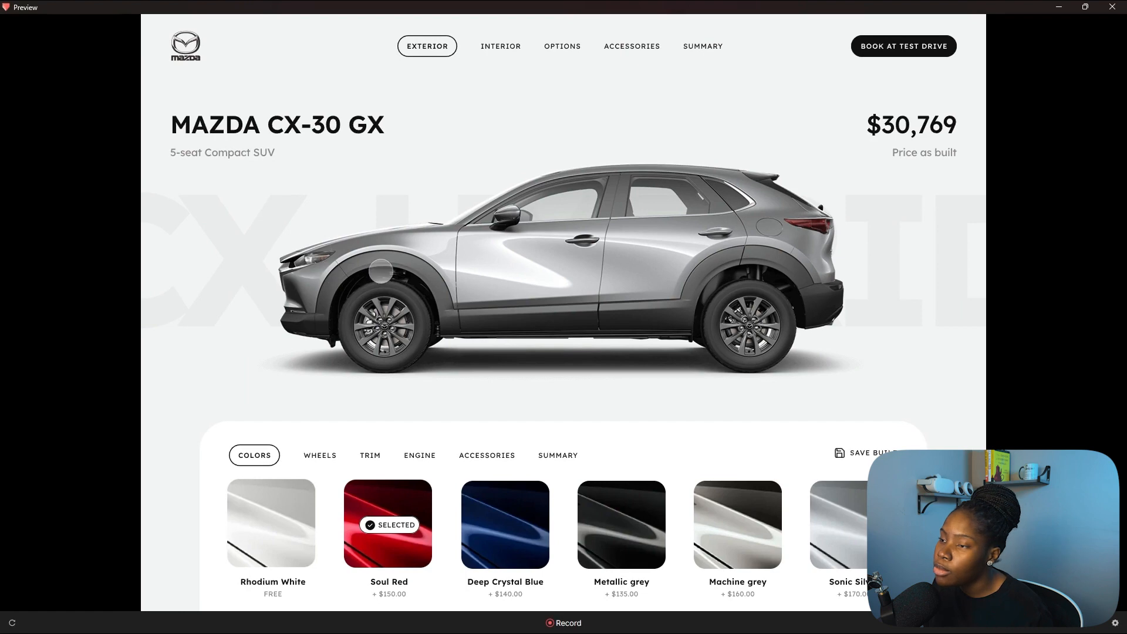
{"action": "left_click", "coordinate": [1059, 7]}
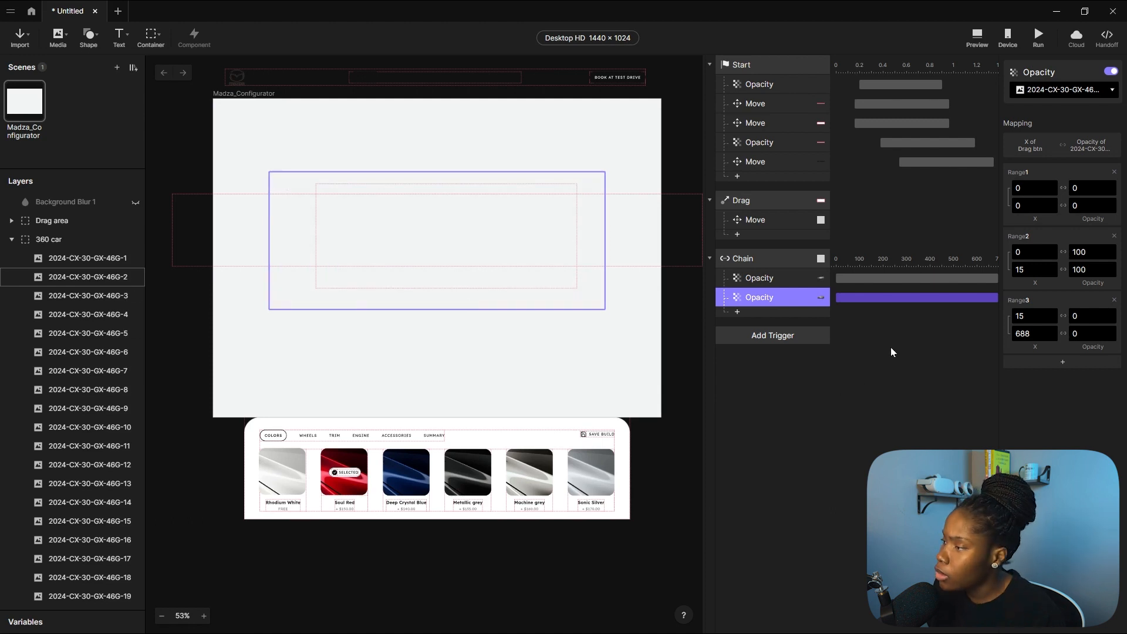
Add an Opacity response for car image 2024-CX-30-GX-46G-3 to the chain and compare it with the second image's ranges.
{"action": "left_click", "coordinate": [89, 297]}
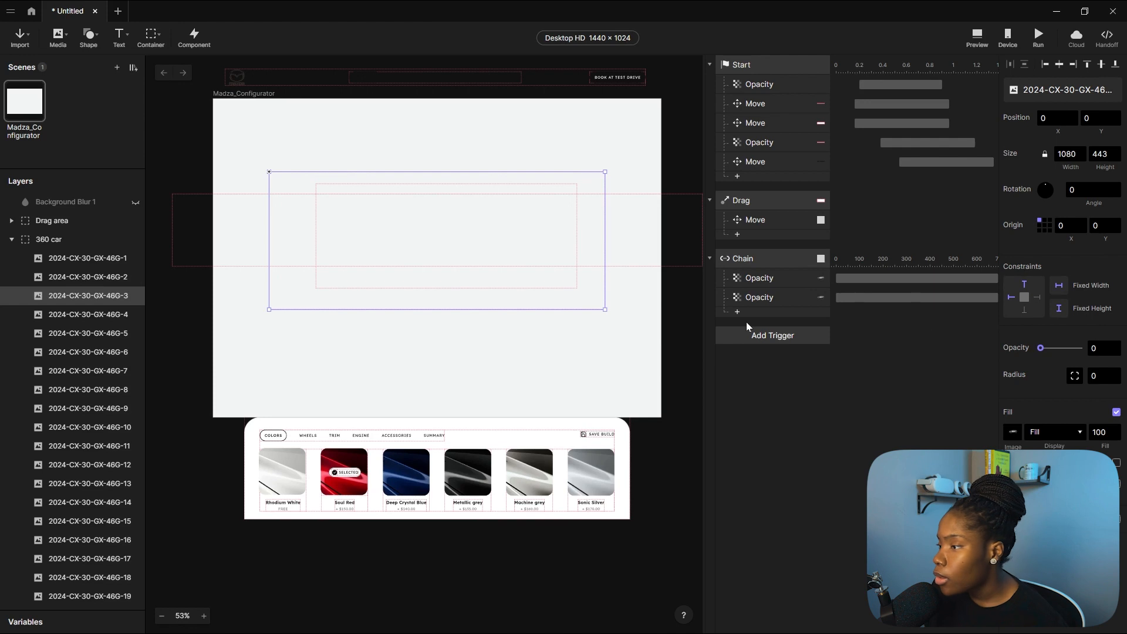
{"action": "left_click", "coordinate": [758, 313]}
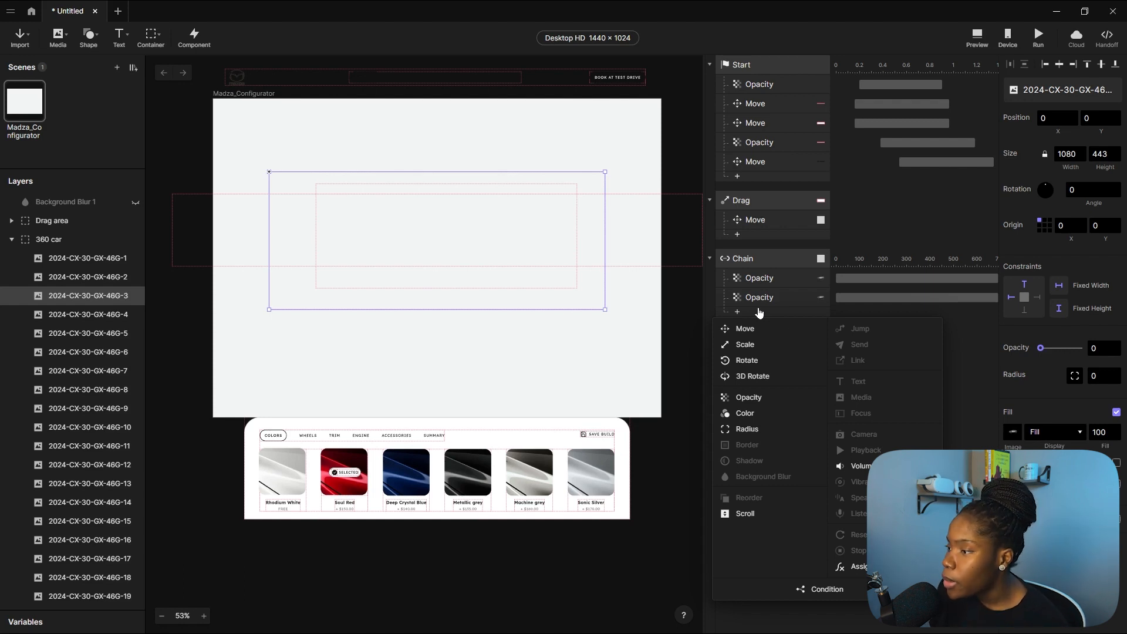
{"action": "left_click", "coordinate": [749, 399]}
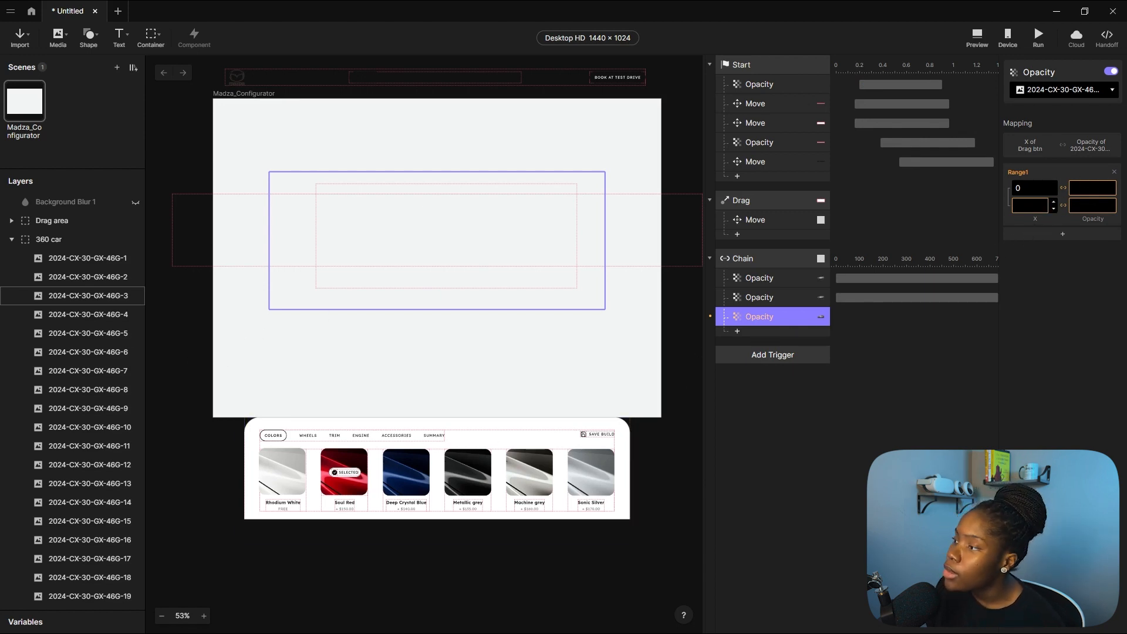
{"action": "left_click", "coordinate": [755, 298]}
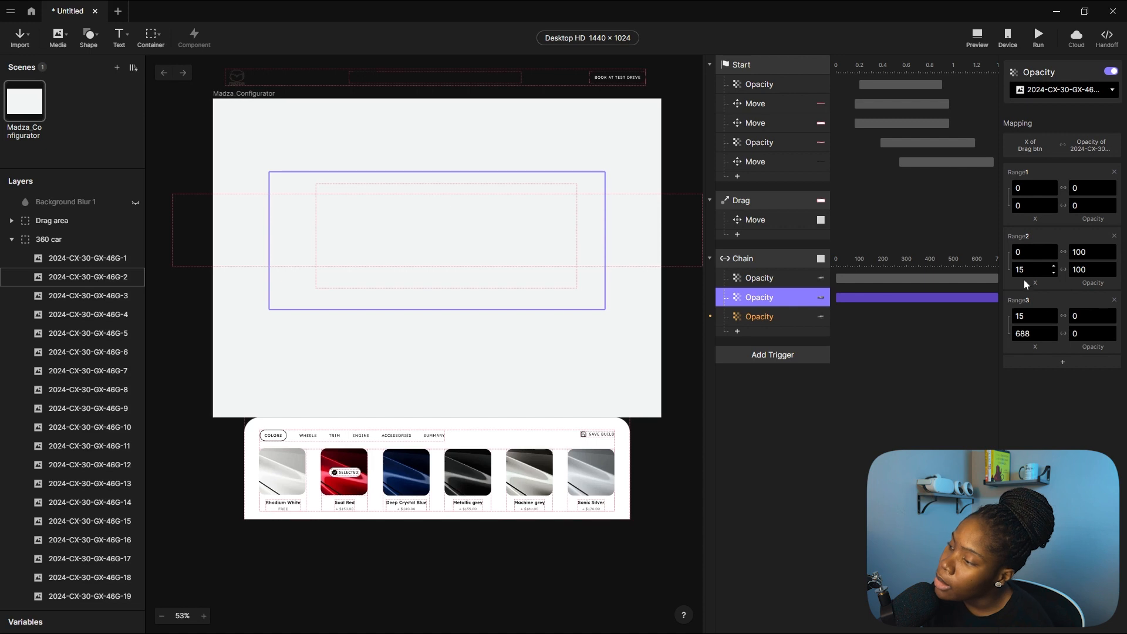
{"action": "left_click", "coordinate": [767, 318]}
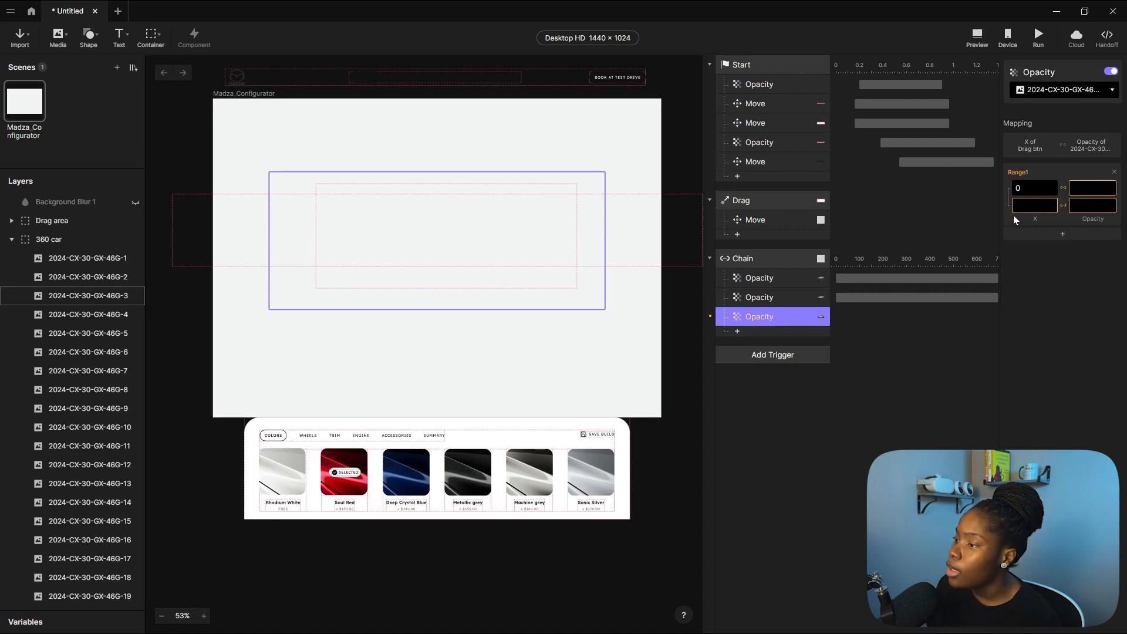
Set Range1 of the third car image to end at X 15 with opacity 0 at both ends.
{"action": "left_click", "coordinate": [1024, 205]}
{"action": "type", "text": "1"}
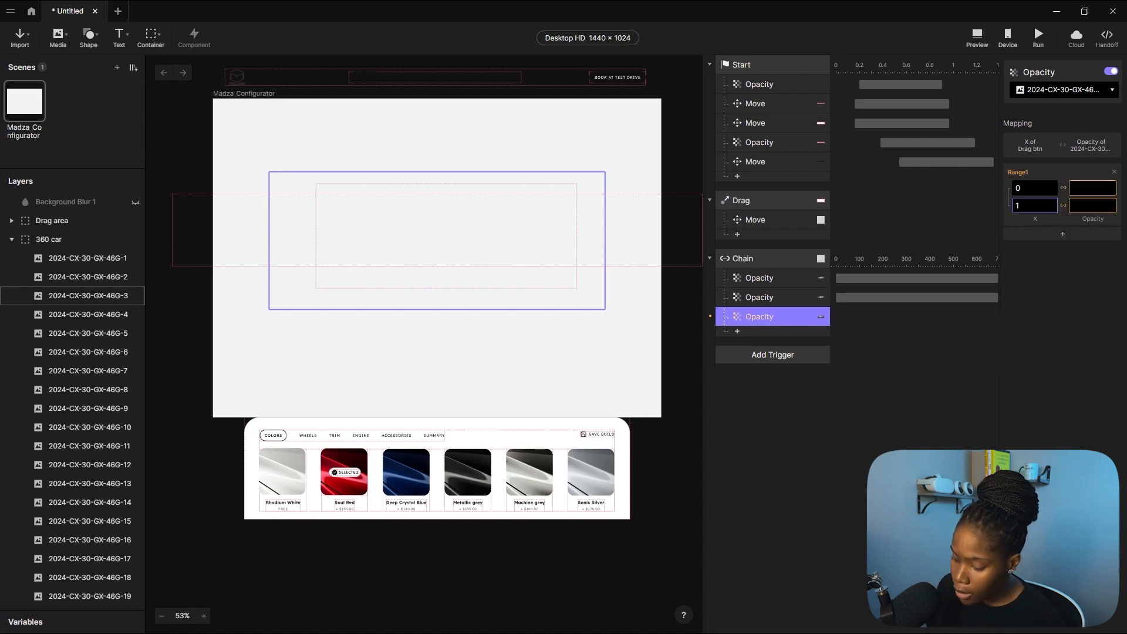
{"action": "type", "text": "5"}
{"action": "left_click", "coordinate": [1087, 188]}
{"action": "type", "text": "0"}
{"action": "left_click", "coordinate": [1087, 205]}
{"action": "type", "text": "0"}
Add two more mapping ranges to the third car image's opacity response and check image 3's X value in the ChatGPT list.
{"action": "left_click", "coordinate": [1060, 292]}
{"action": "left_click", "coordinate": [1064, 235]}
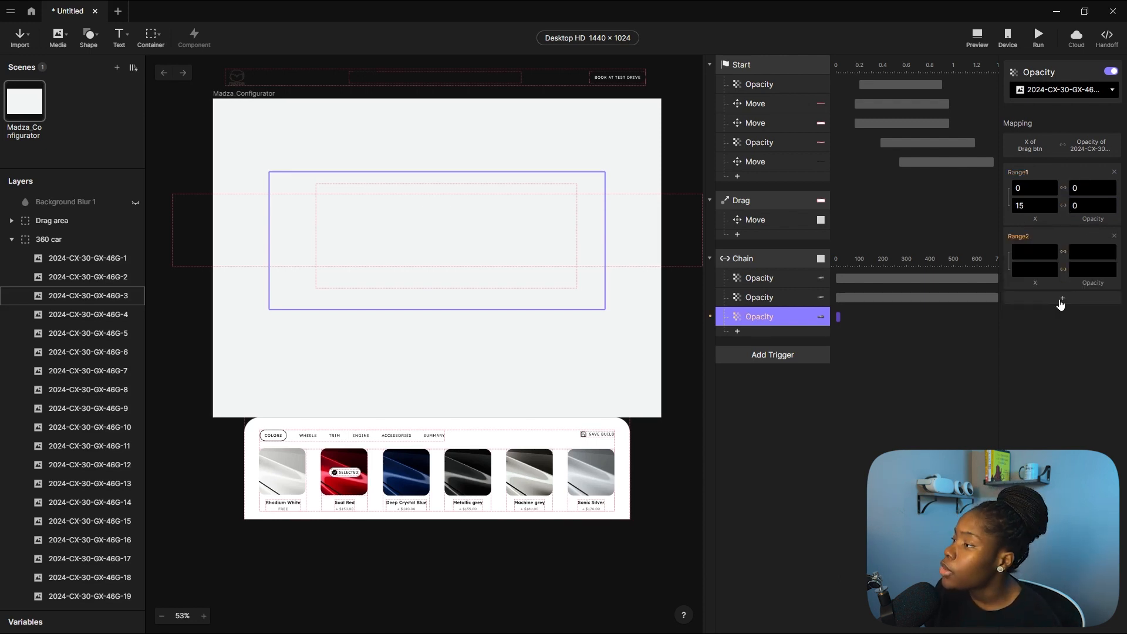
{"action": "left_click", "coordinate": [1063, 299]}
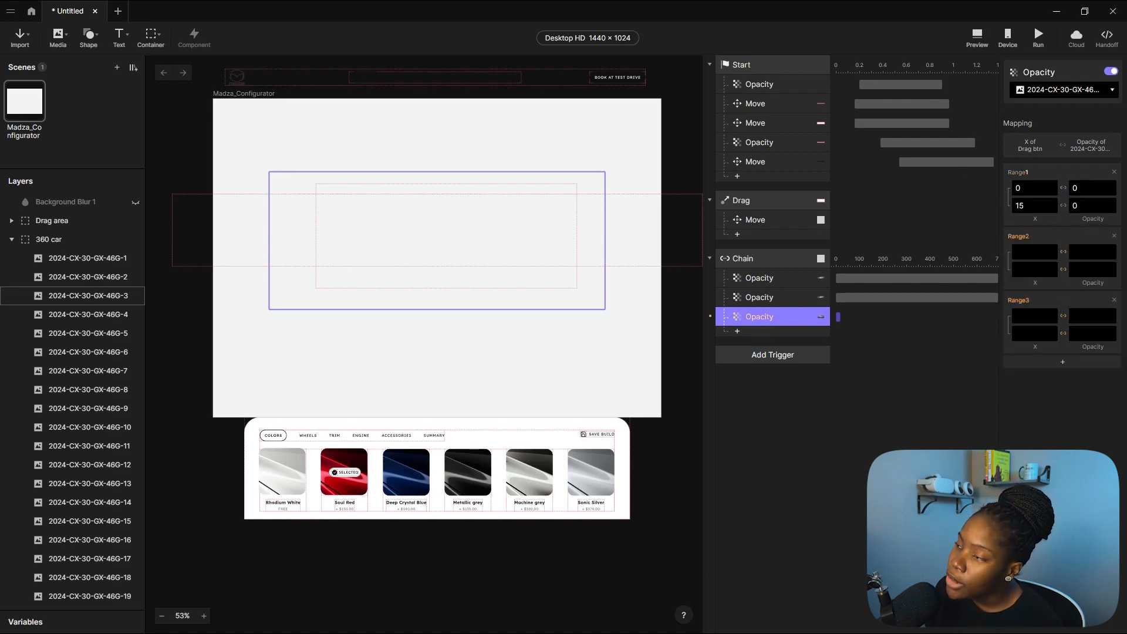
{"action": "left_click_drag", "start_coordinate": [1, 33], "coordinate": [258, 71]}
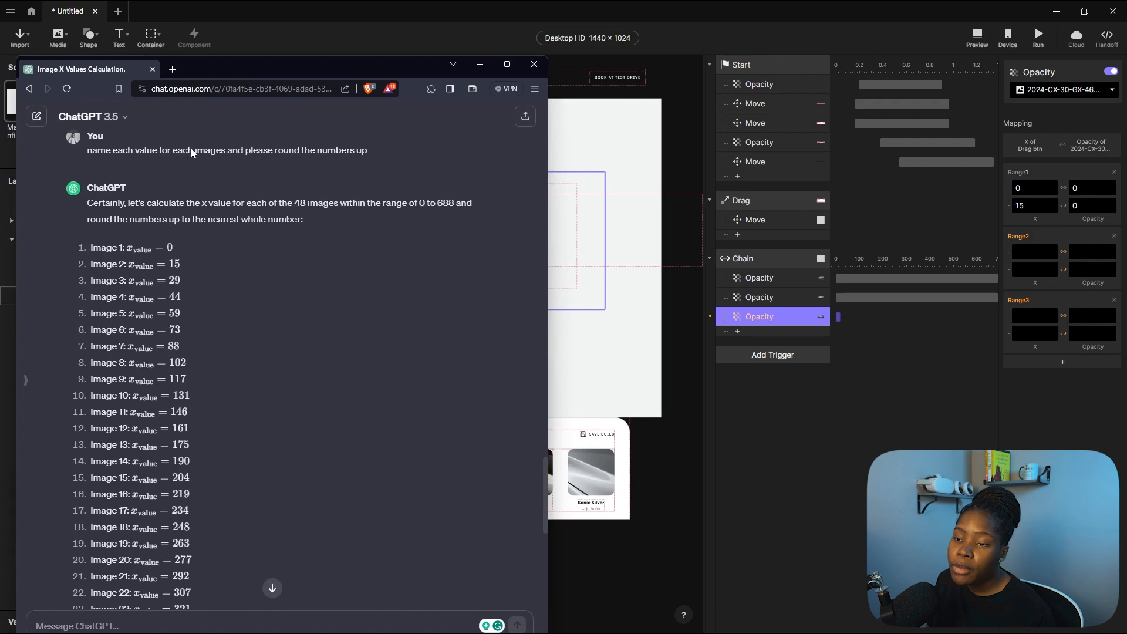
{"action": "left_click_drag", "start_coordinate": [254, 75], "coordinate": [0, 74]}
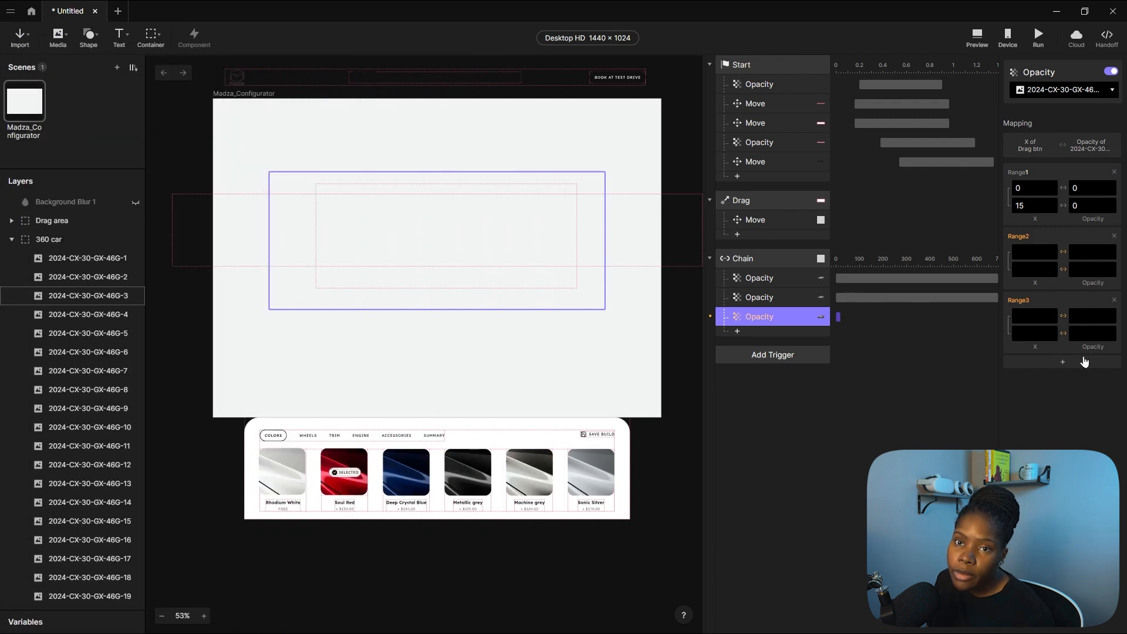
Set Range2 of the third car image to map X 15 to 29 to opacity 100 at both ends.
{"action": "left_click", "coordinate": [1048, 251]}
{"action": "type", "text": "15"}
{"action": "left_click", "coordinate": [1034, 269]}
{"action": "type", "text": "29"}
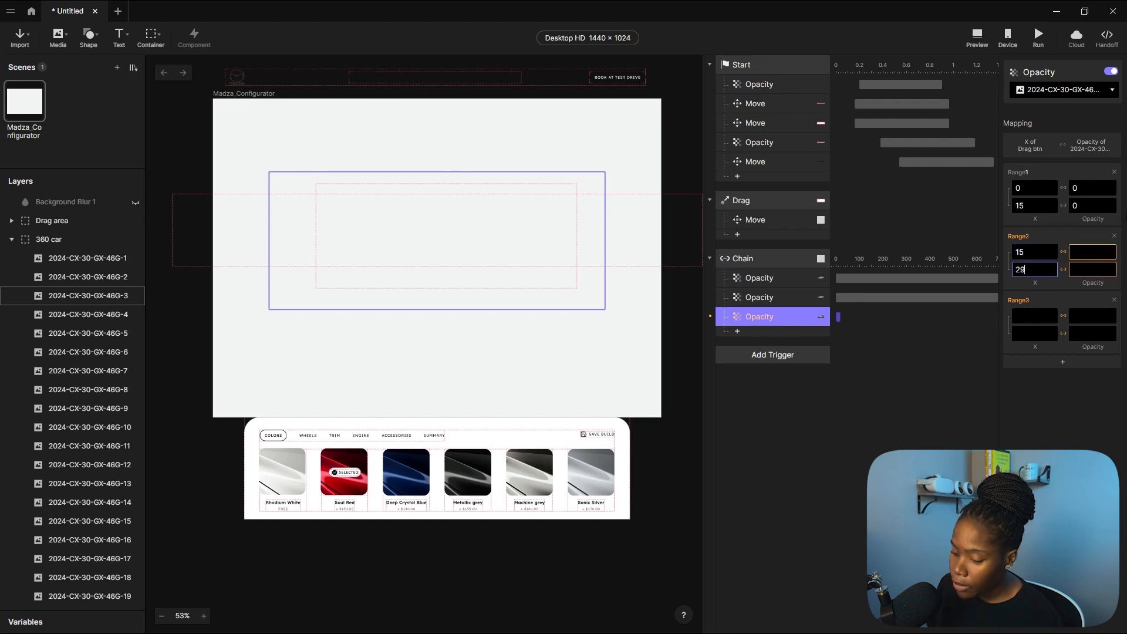
{"action": "left_click", "coordinate": [1109, 251]}
{"action": "type", "text": "100"}
{"action": "left_click", "coordinate": [1088, 270]}
{"action": "type", "text": "100"}
{"action": "key", "text": "Tab"}
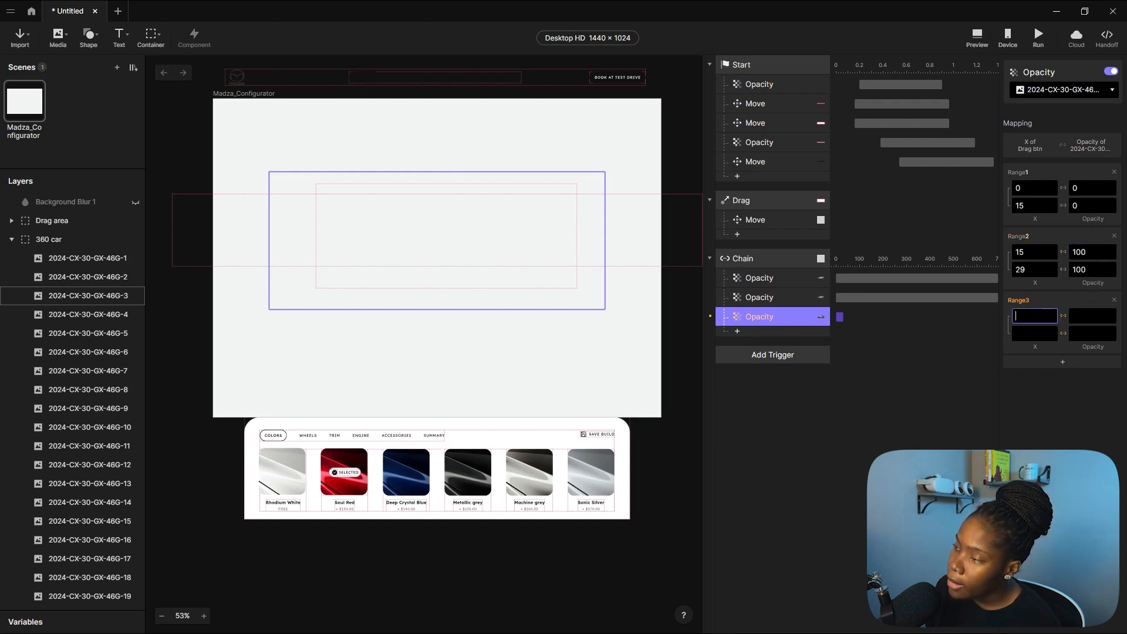
Set Range3 of the third car image to map X 29 to 688 to opacity 0 at both ends.
{"action": "type", "text": "29"}
{"action": "key", "text": "Tab"}
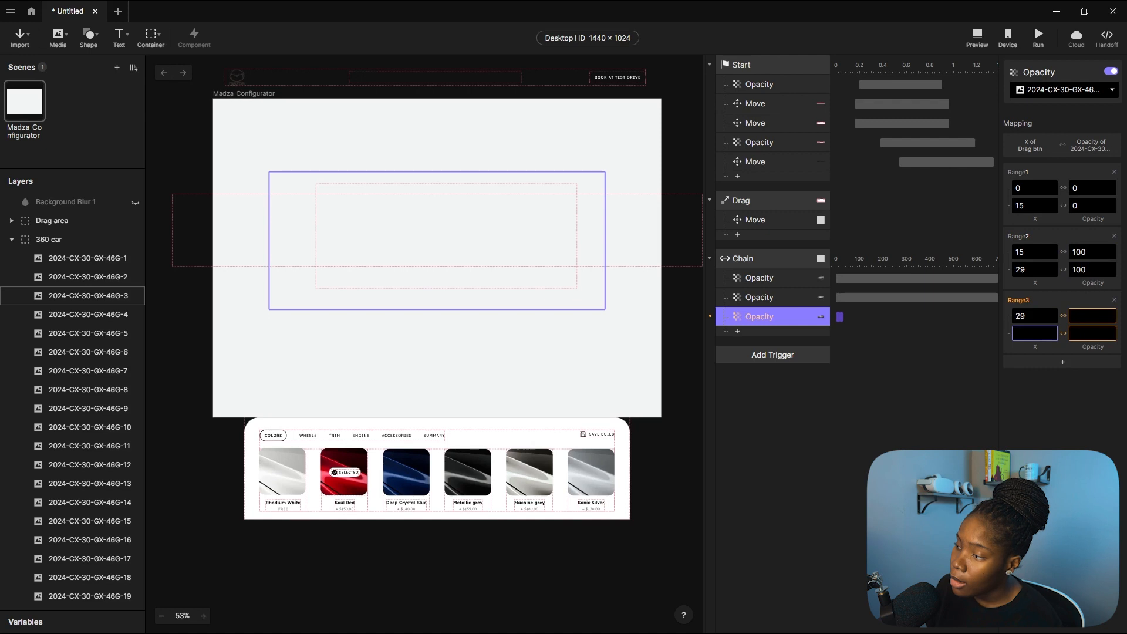
{"action": "type", "text": "688"}
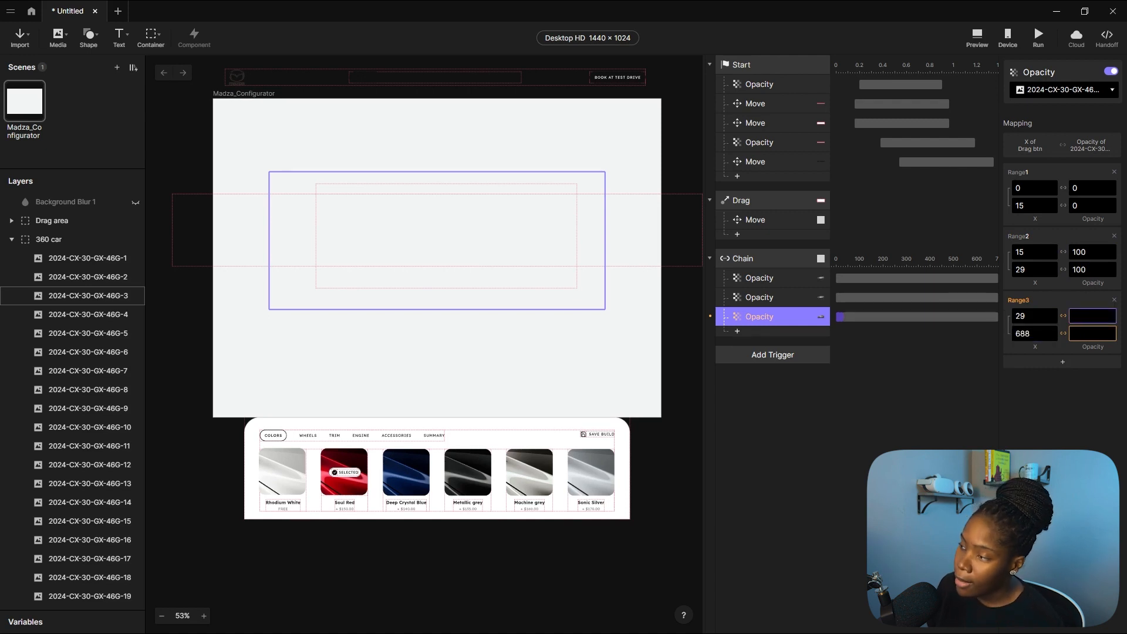
{"action": "type", "text": "0"}
{"action": "key", "text": "Tab"}
{"action": "type", "text": "0"}
{"action": "key", "text": "Return"}
Preview the prototype and restart it to examine the transition through the first three car images.
{"action": "left_click", "coordinate": [698, 387]}
{"action": "left_click", "coordinate": [760, 281]}
{"action": "left_click", "coordinate": [759, 318]}
{"action": "left_click", "coordinate": [850, 290]}
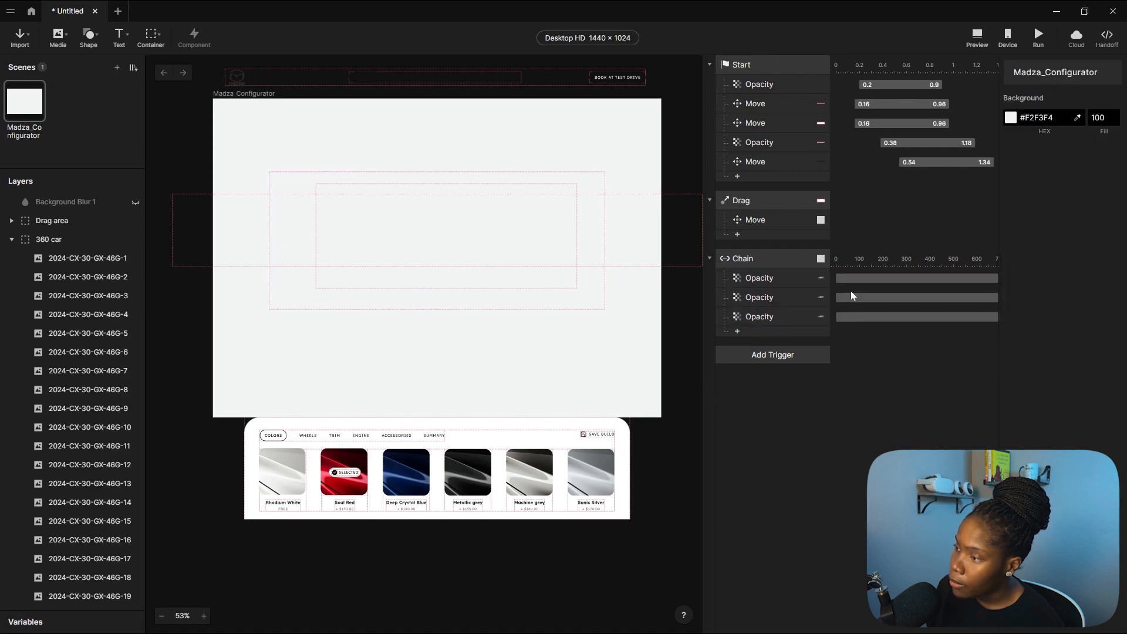
{"action": "left_click", "coordinate": [976, 36]}
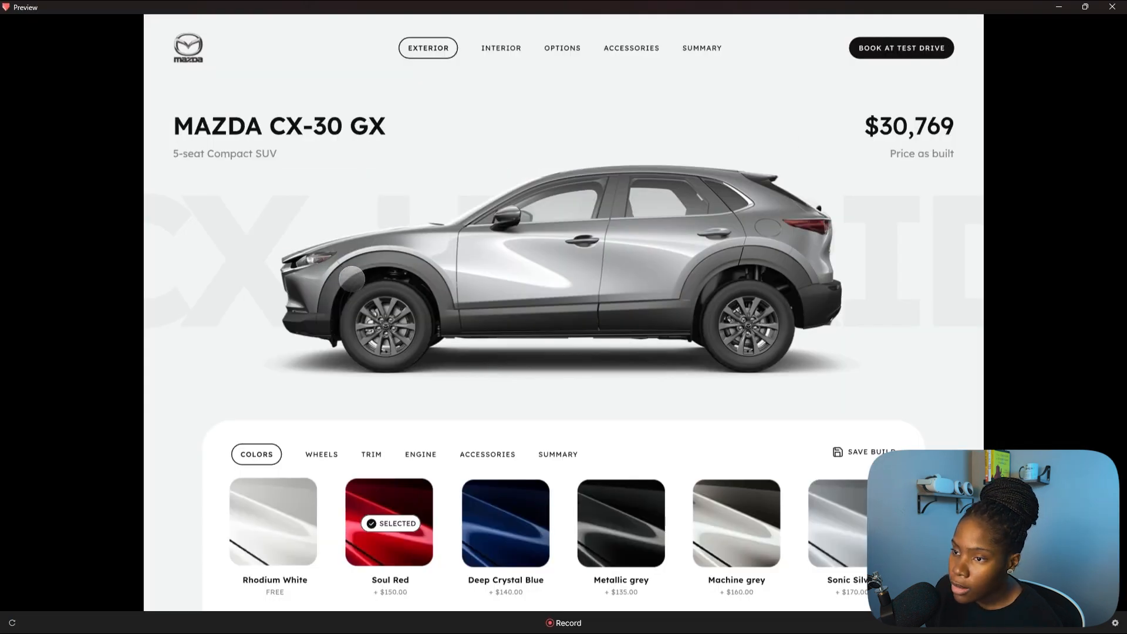
{"action": "left_click", "coordinate": [11, 622]}
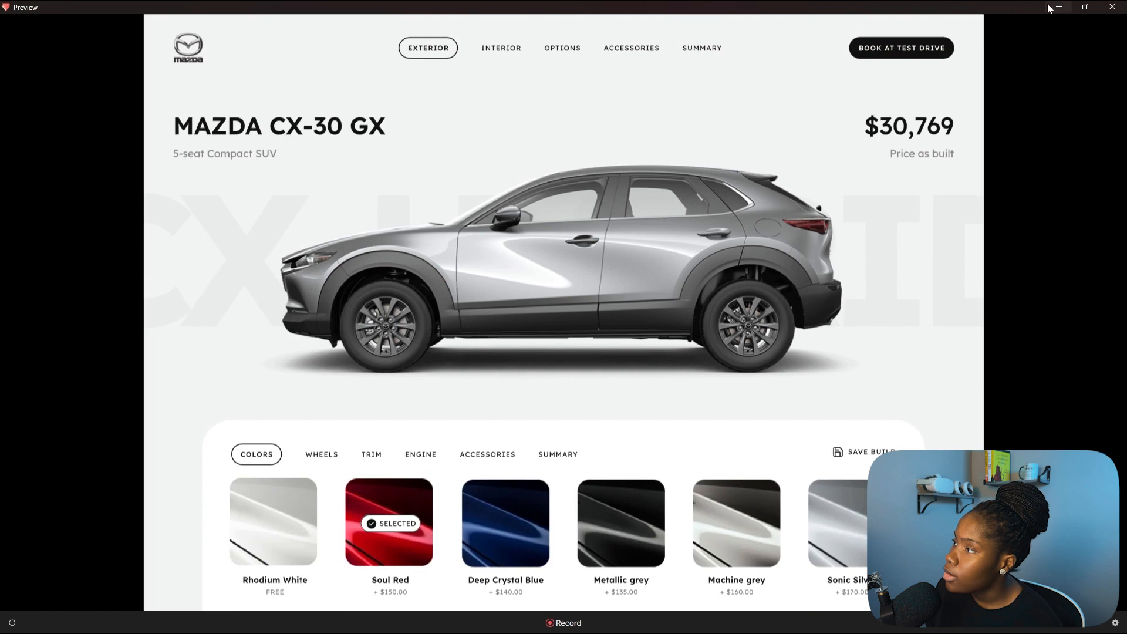
{"action": "left_click", "coordinate": [1113, 7]}
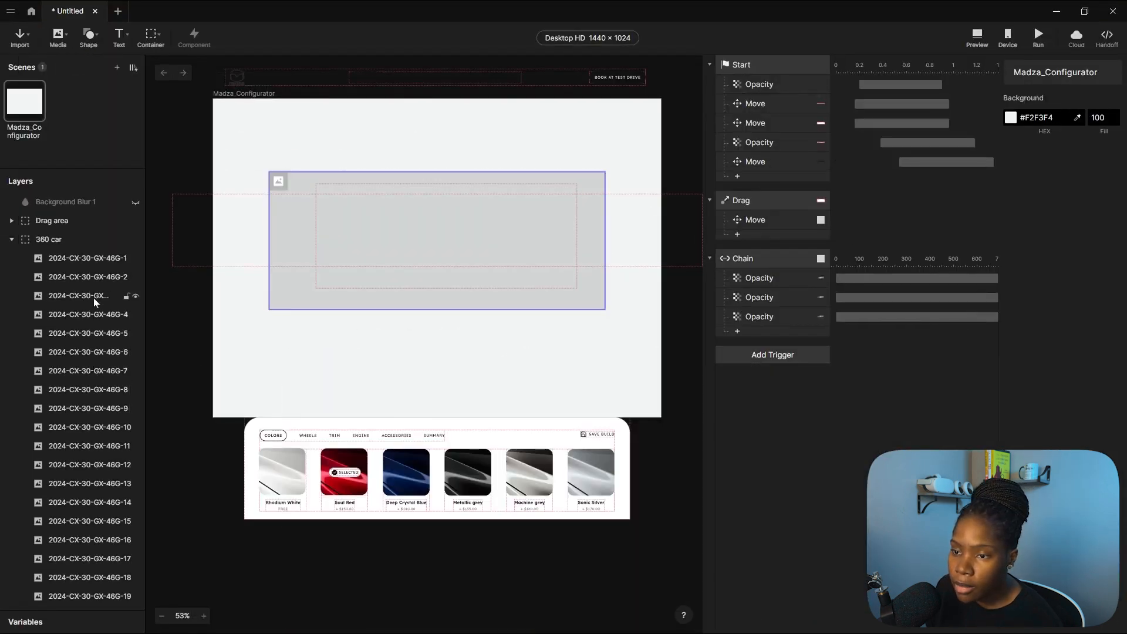
Add an Opacity response for car image 2024-CX-30-GX-46G-4 to the Drag btn chain.
{"action": "left_click", "coordinate": [93, 317]}
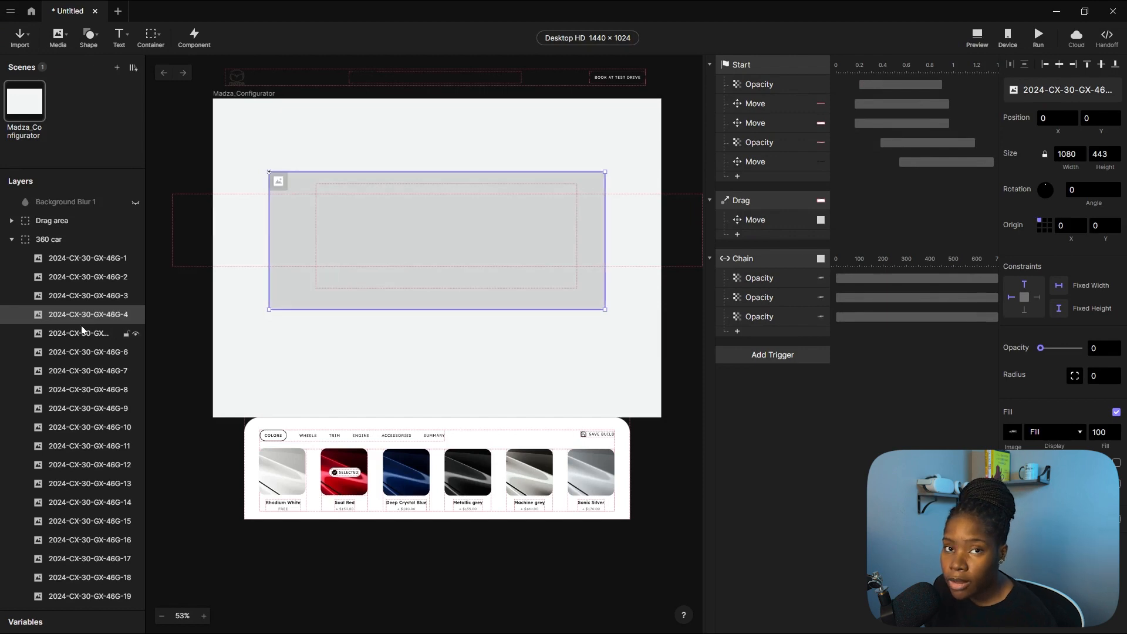
{"action": "left_click", "coordinate": [774, 331]}
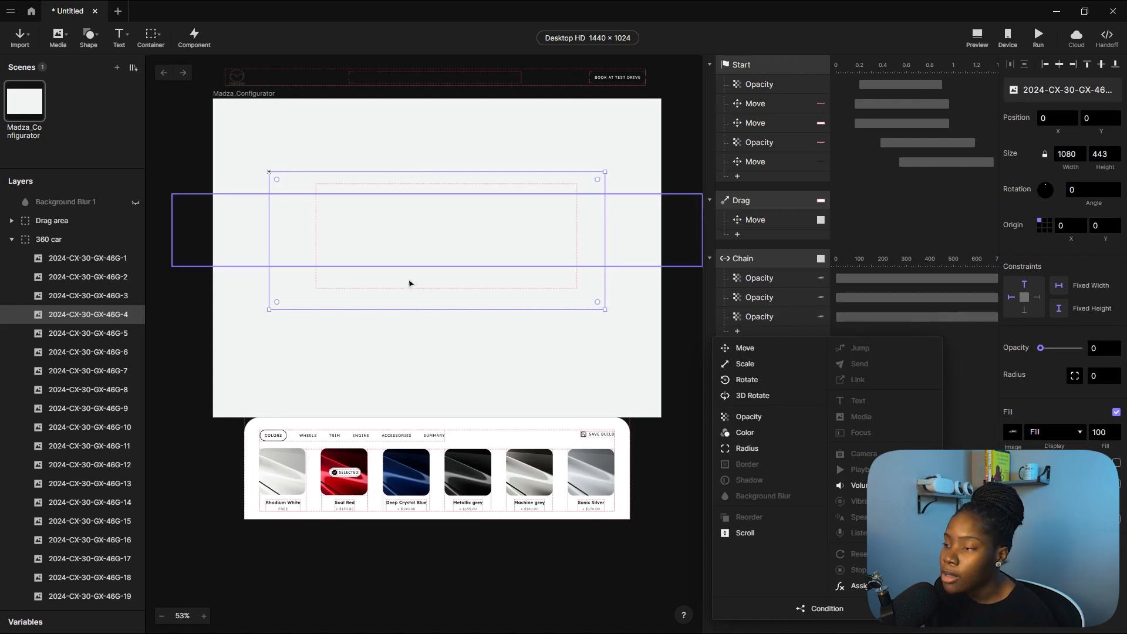
{"action": "left_click", "coordinate": [769, 417]}
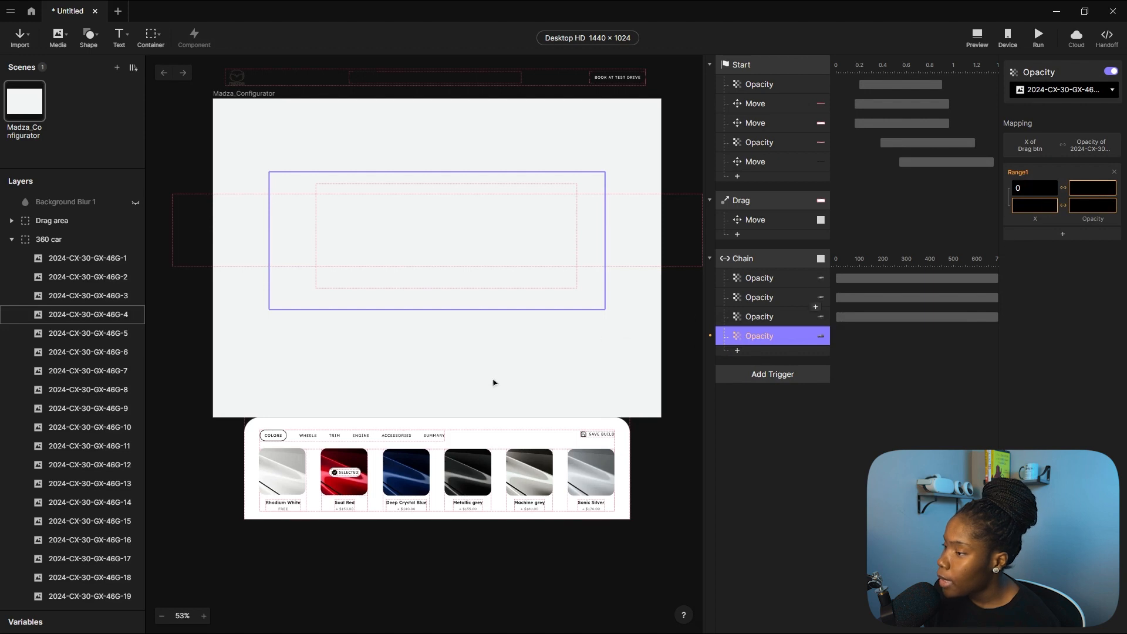
{"action": "left_click", "coordinate": [774, 321]}
{"action": "left_click", "coordinate": [770, 333]}
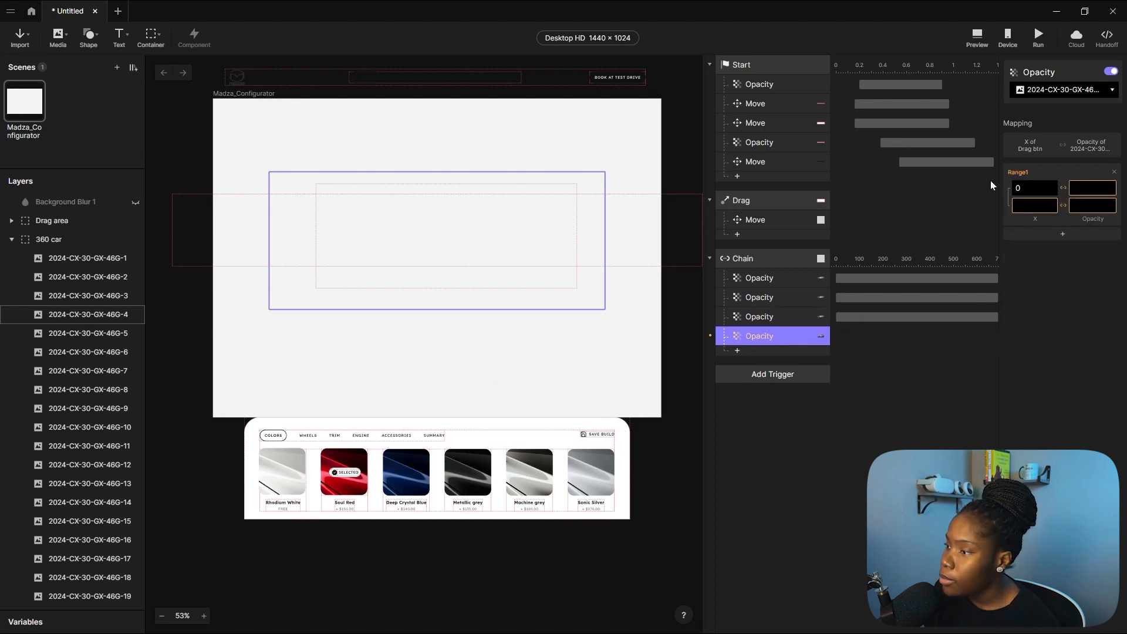
Set Range1 of the fourth car image to end at X 29 with opacity 0 at both ends.
{"action": "left_click", "coordinate": [1029, 205]}
{"action": "type", "text": "29"}
{"action": "left_click", "coordinate": [1087, 188]}
{"action": "type", "text": "0"}
{"action": "key", "text": "Tab"}
{"action": "type", "text": "0"}
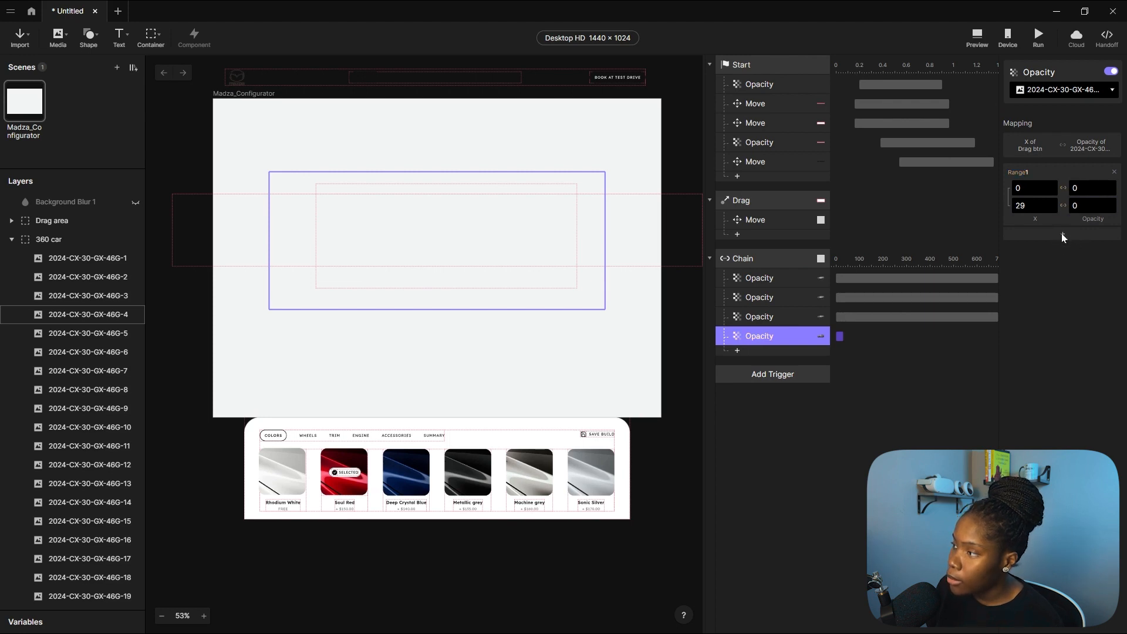
Add two more ranges to the fourth car image's response and set Range2 to map X 29 to 44 to opacity 100 at both ends.
{"action": "left_click", "coordinate": [1062, 234]}
{"action": "left_click", "coordinate": [1051, 301]}
{"action": "left_click", "coordinate": [1050, 253]}
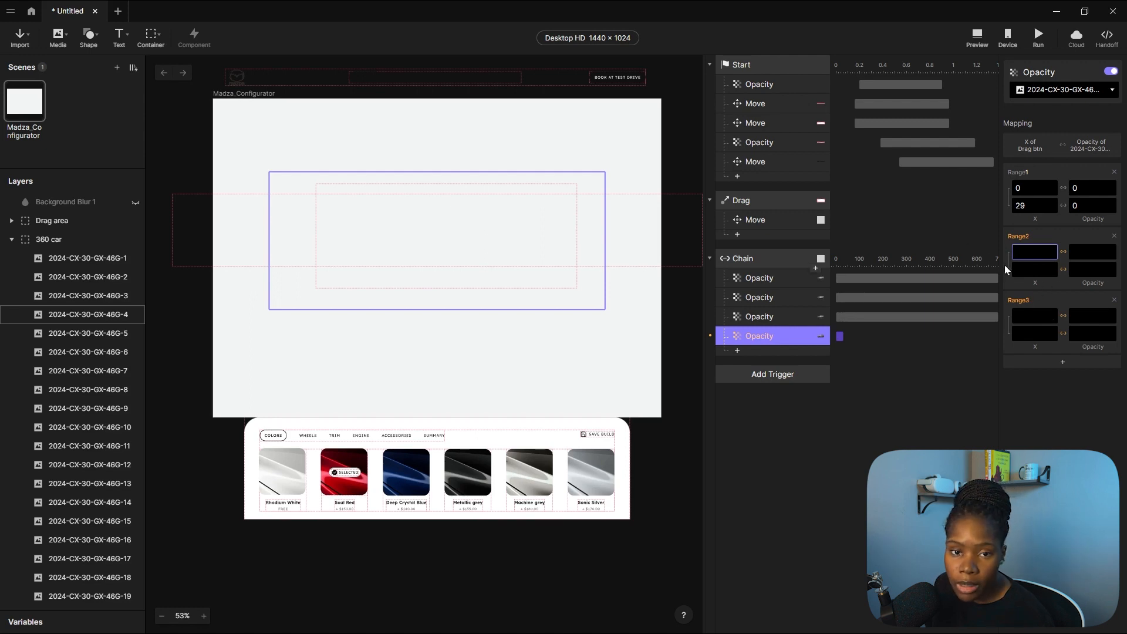
{"action": "type", "text": "29"}
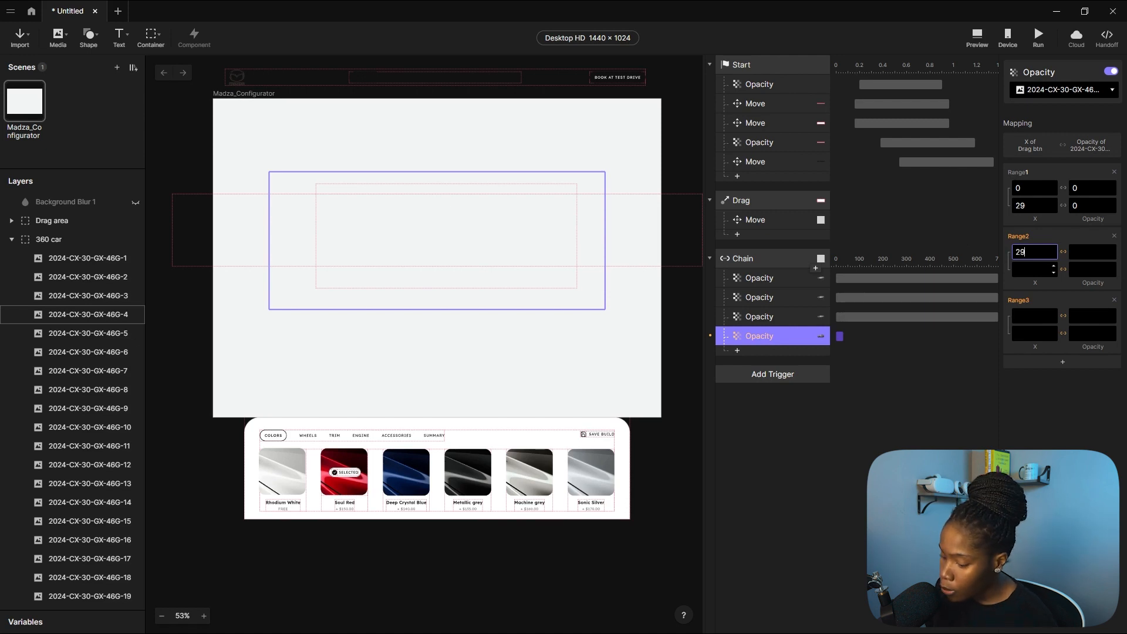
{"action": "key", "text": "Tab"}
{"action": "type", "text": "44"}
{"action": "key", "text": "Tab"}
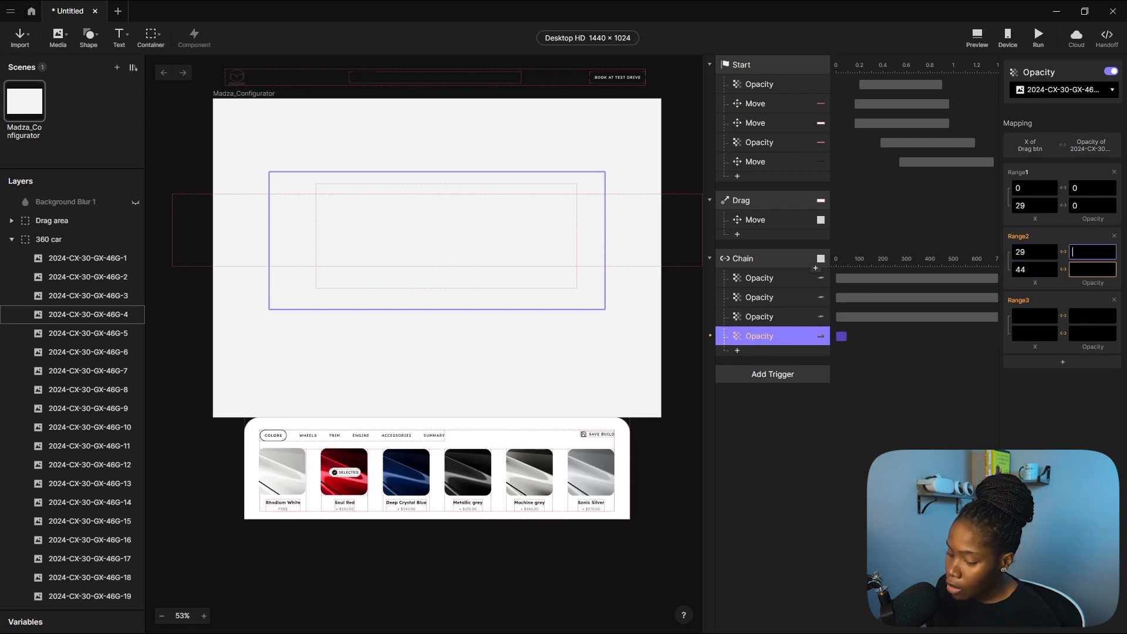
{"action": "type", "text": "100"}
{"action": "key", "text": "Tab"}
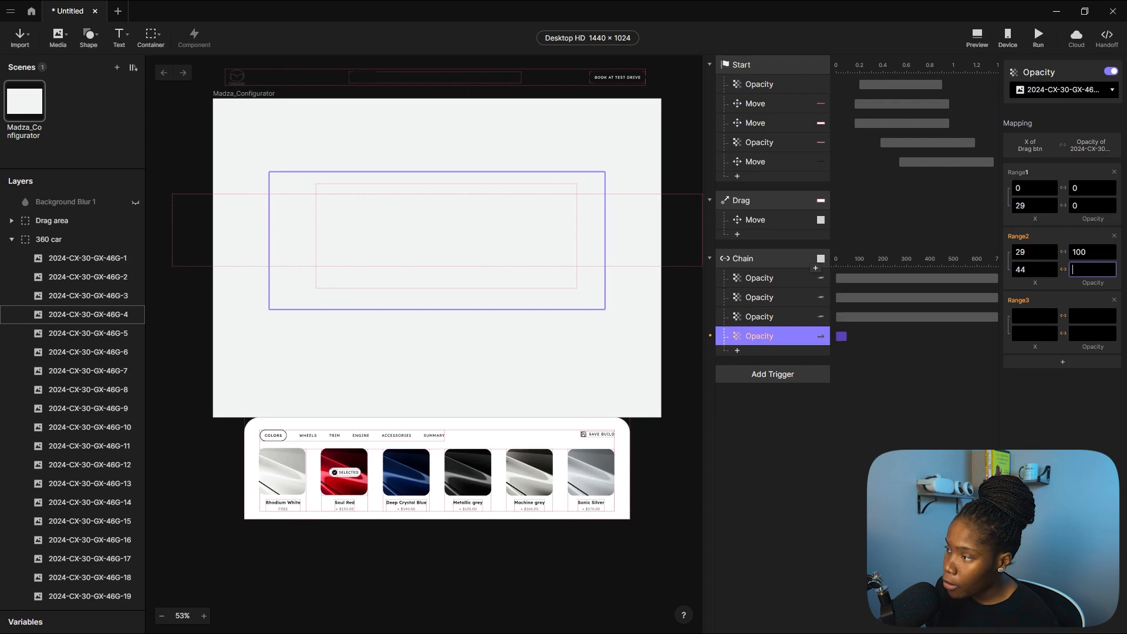
{"action": "type", "text": "100"}
Set Range3 of the fourth car image to map X 44 to 688 to opacity 0 at both ends.
{"action": "left_click", "coordinate": [1048, 417]}
{"action": "left_click", "coordinate": [1034, 315]}
{"action": "key", "text": "Tab"}
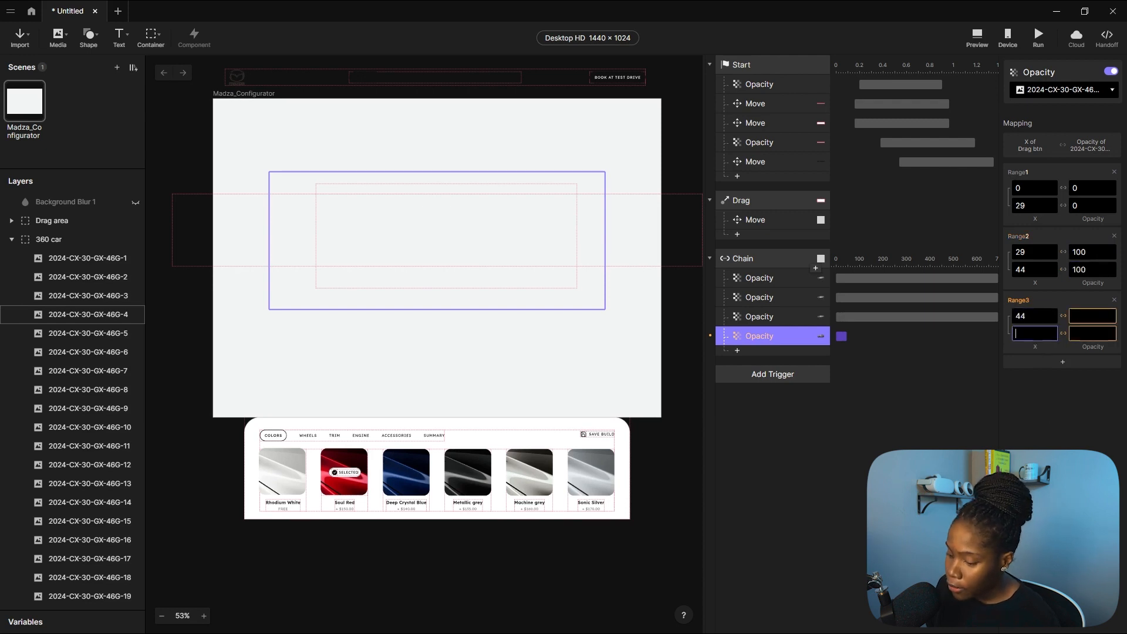
{"action": "type", "text": "688"}
{"action": "key", "text": "Tab"}
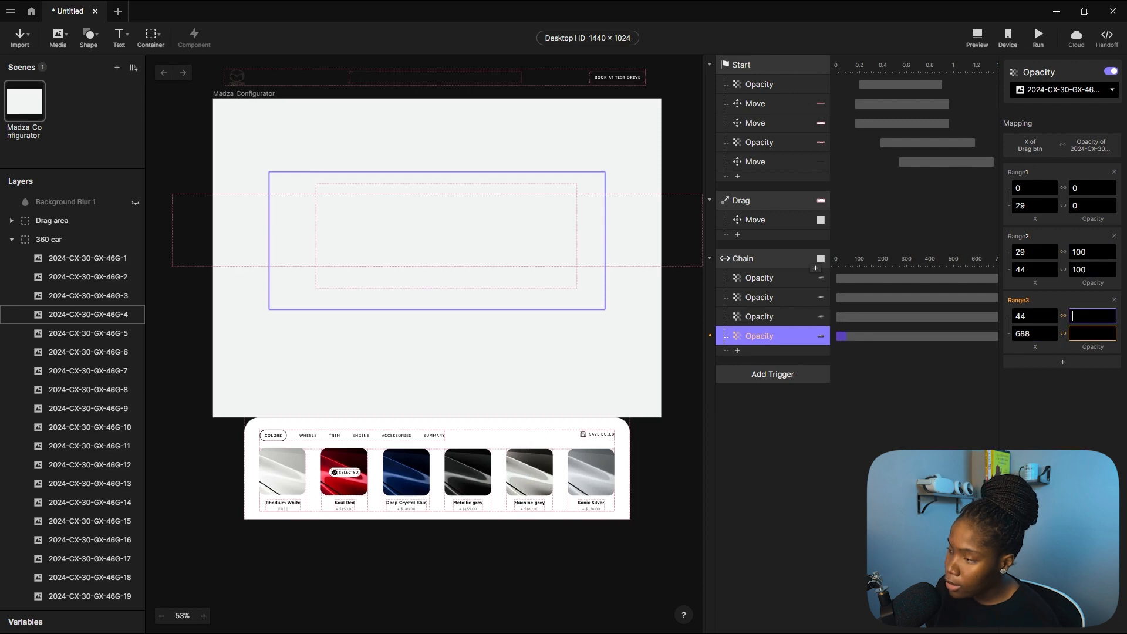
{"action": "type", "text": "0"}
{"action": "key", "text": "Tab"}
{"action": "type", "text": "0"}
{"action": "key", "text": "Return"}
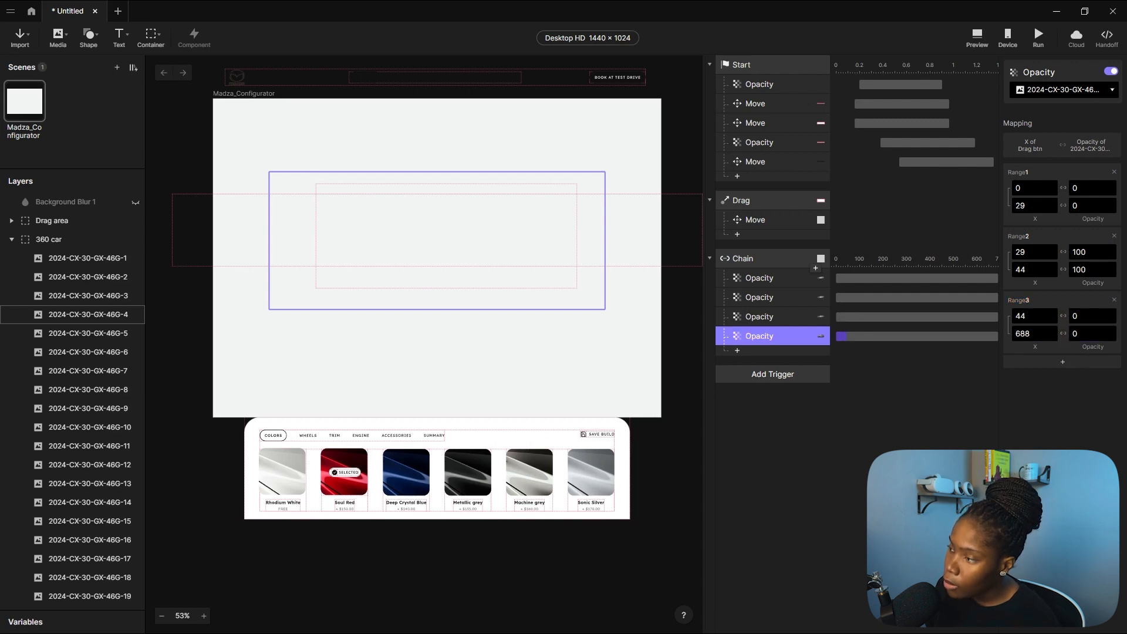
Preview the prototype and restart it to examine the rotation through the first four car images.
{"action": "left_click", "coordinate": [865, 462]}
{"action": "left_click", "coordinate": [776, 315]}
{"action": "left_click", "coordinate": [759, 334]}
{"action": "left_click", "coordinate": [868, 399]}
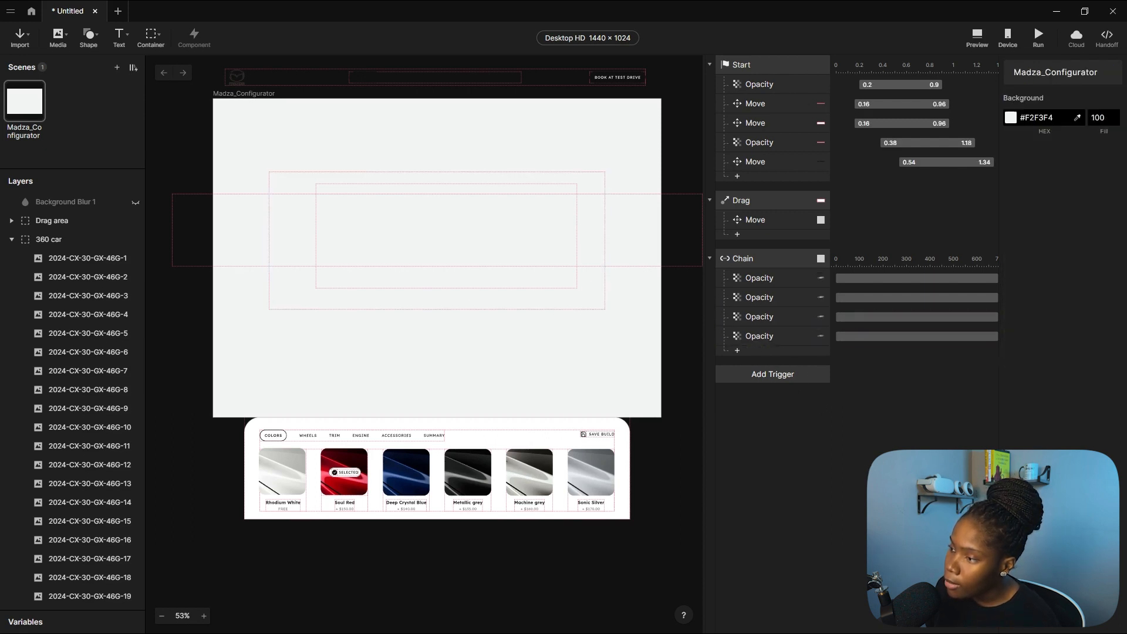
{"action": "left_click", "coordinate": [976, 38]}
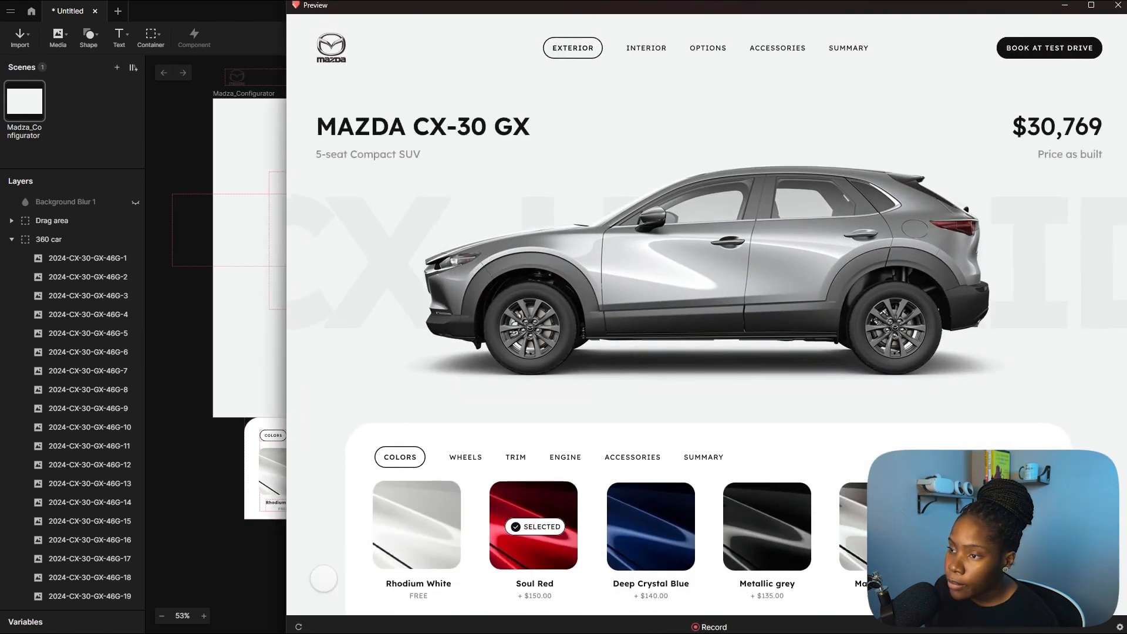
{"action": "left_click", "coordinate": [298, 627]}
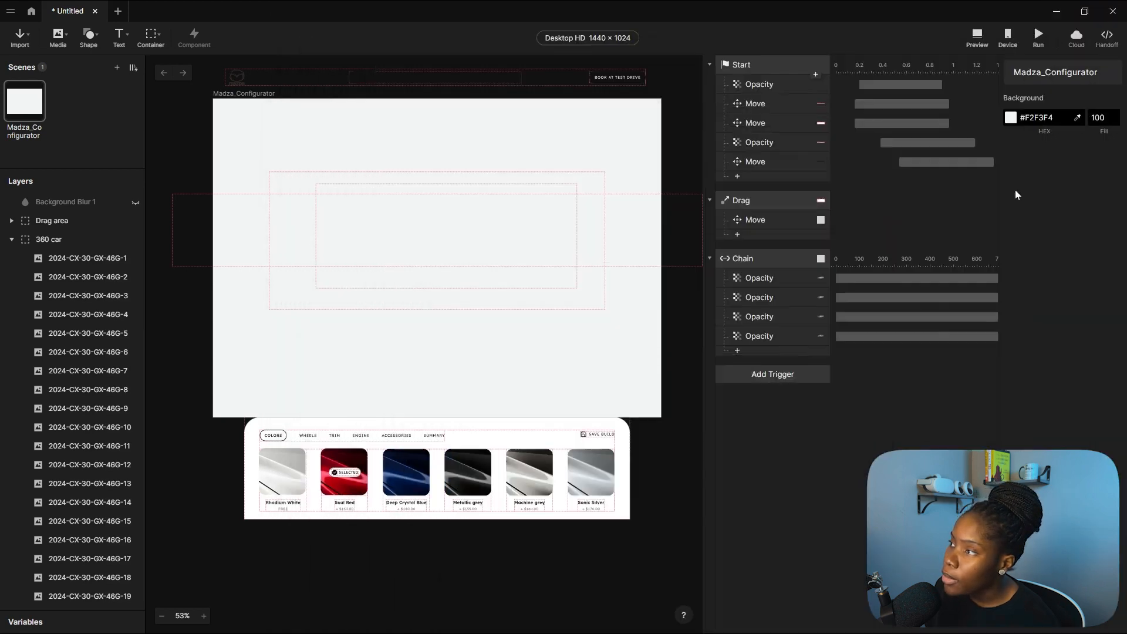
{"action": "left_click", "coordinate": [1064, 4]}
Review the opacity mappings of the first and third car images and the Drag btn chain's trigger settings.
{"action": "left_click", "coordinate": [762, 282]}
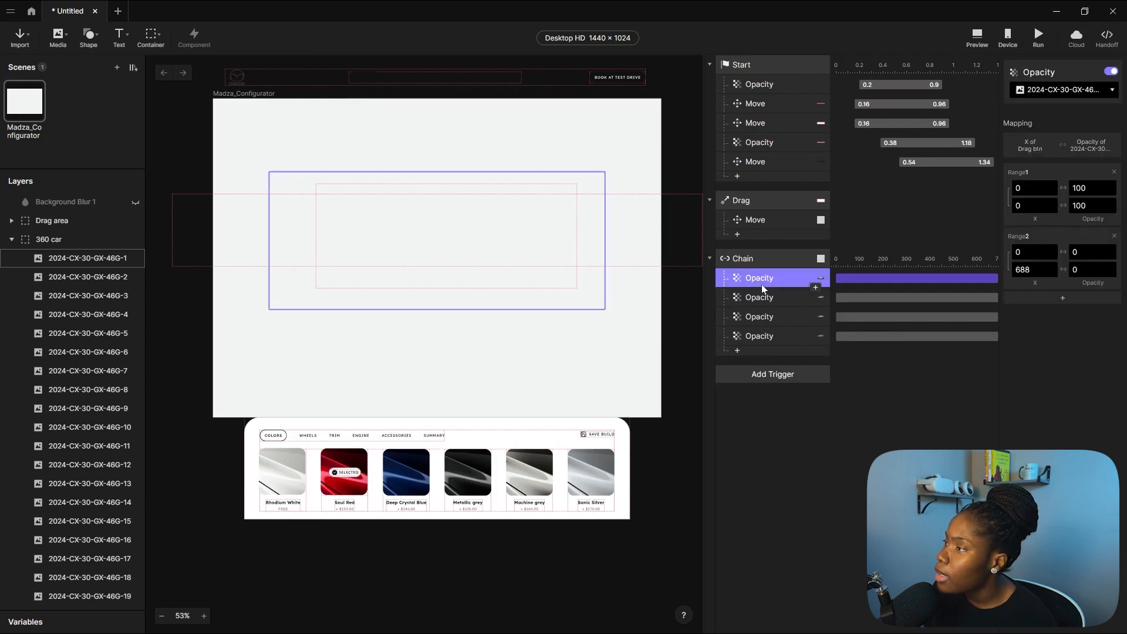
{"action": "left_click", "coordinate": [772, 320]}
{"action": "left_click", "coordinate": [783, 257]}
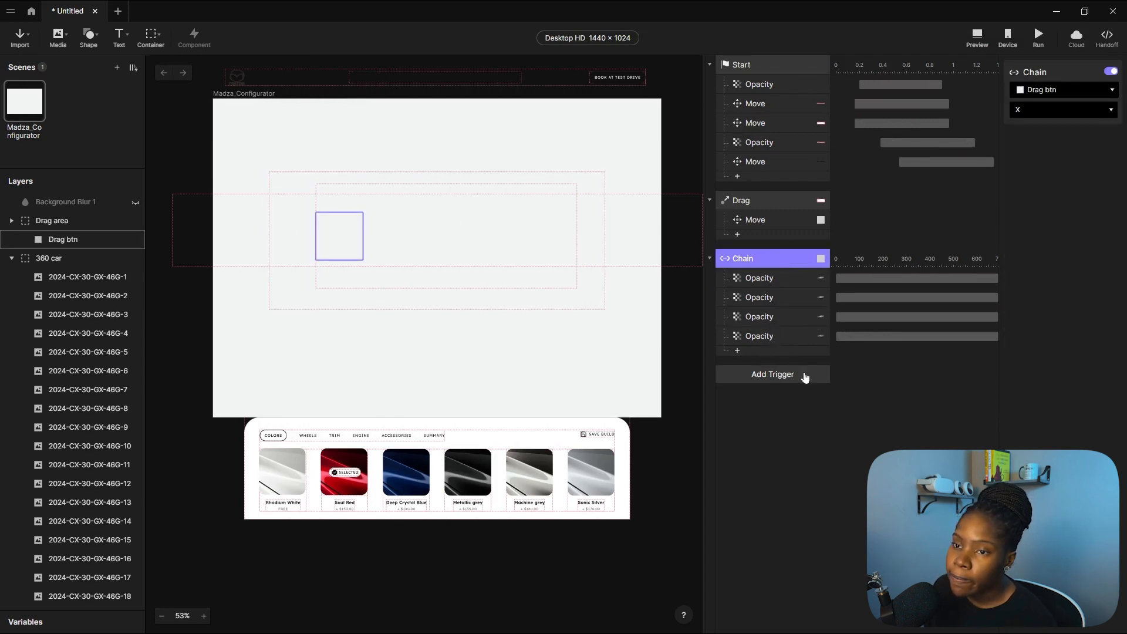
Review the fourth car image's opacity mapping and check which Chain response belongs to each of the first four car images.
{"action": "left_click", "coordinate": [766, 337]}
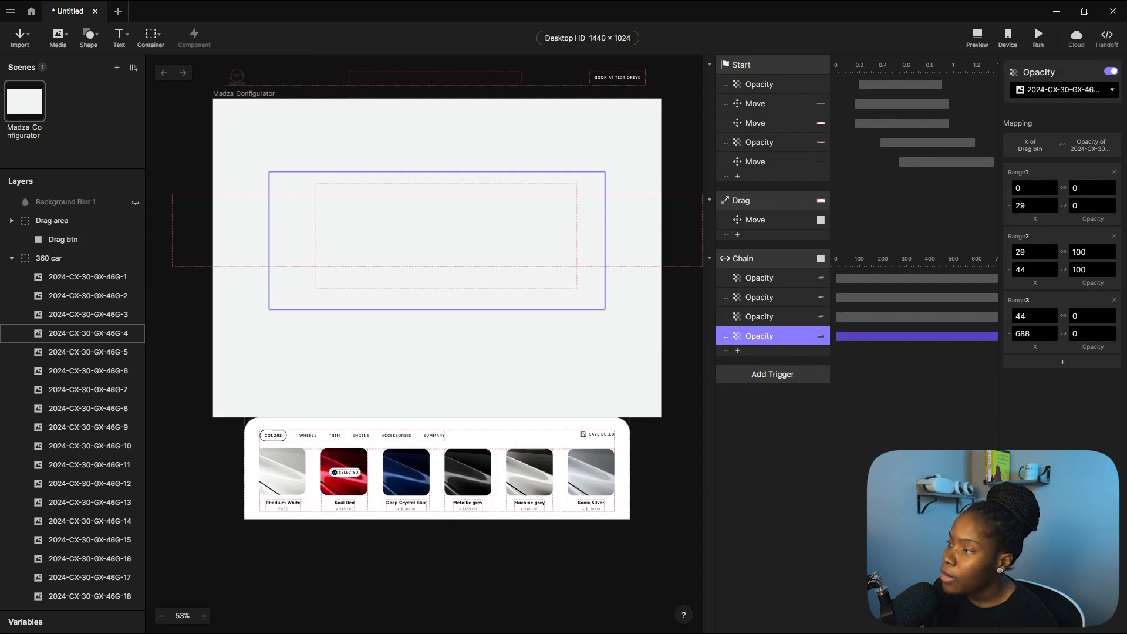
{"action": "left_click", "coordinate": [754, 324]}
{"action": "left_click", "coordinate": [756, 334]}
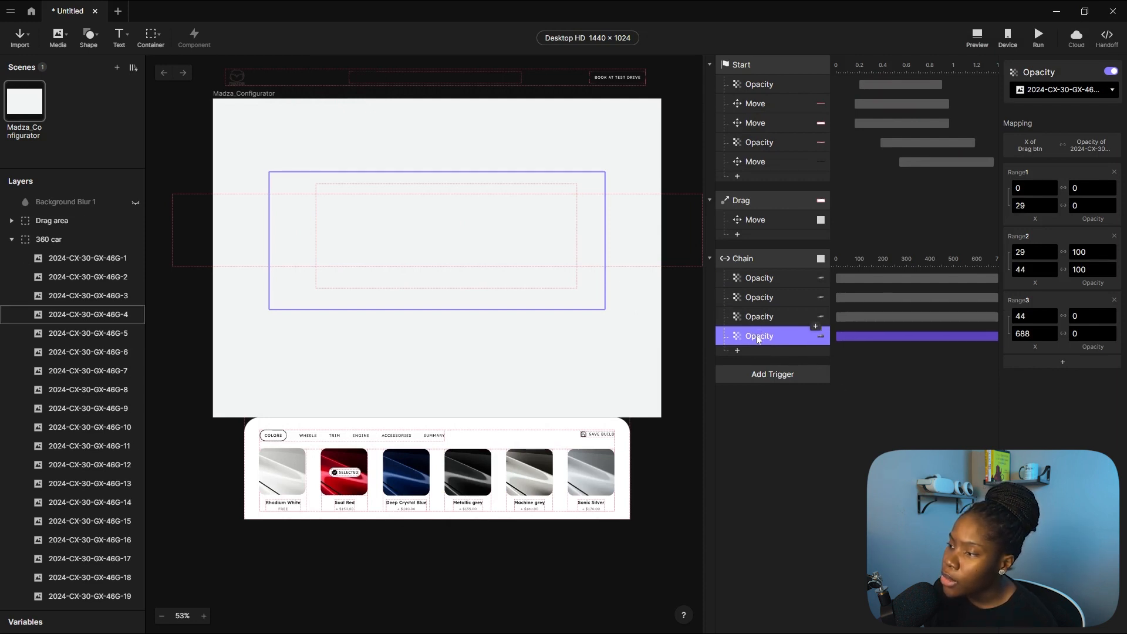
{"action": "left_click", "coordinate": [853, 440]}
{"action": "left_click", "coordinate": [110, 318]}
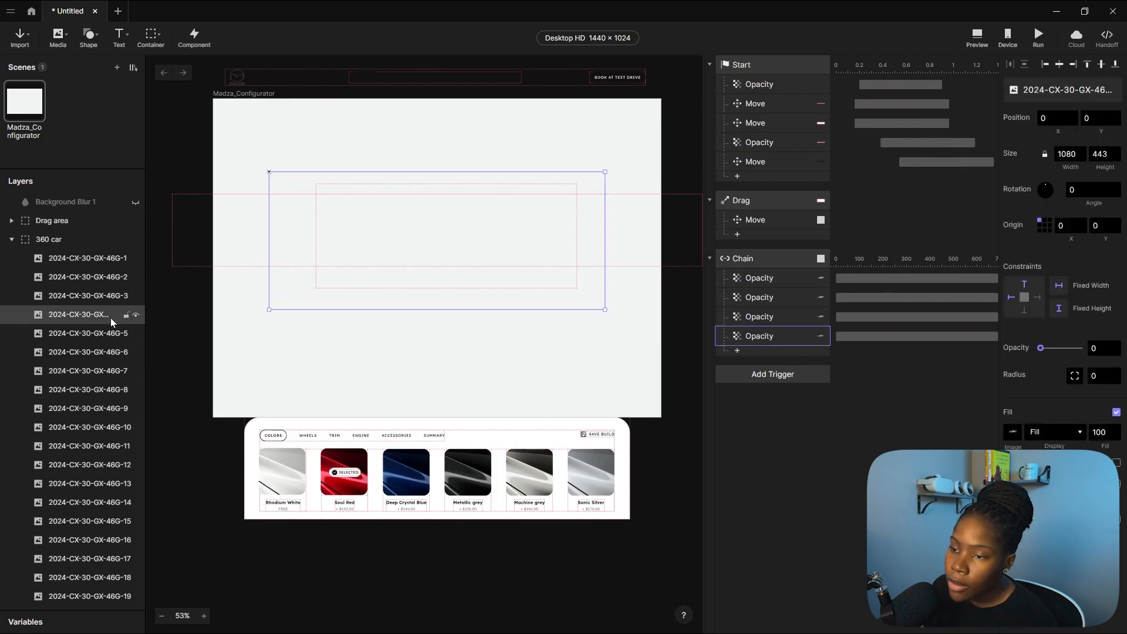
{"action": "left_click", "coordinate": [69, 302]}
{"action": "left_click", "coordinate": [76, 261]}
{"action": "left_click", "coordinate": [78, 276]}
{"action": "left_click", "coordinate": [80, 299]}
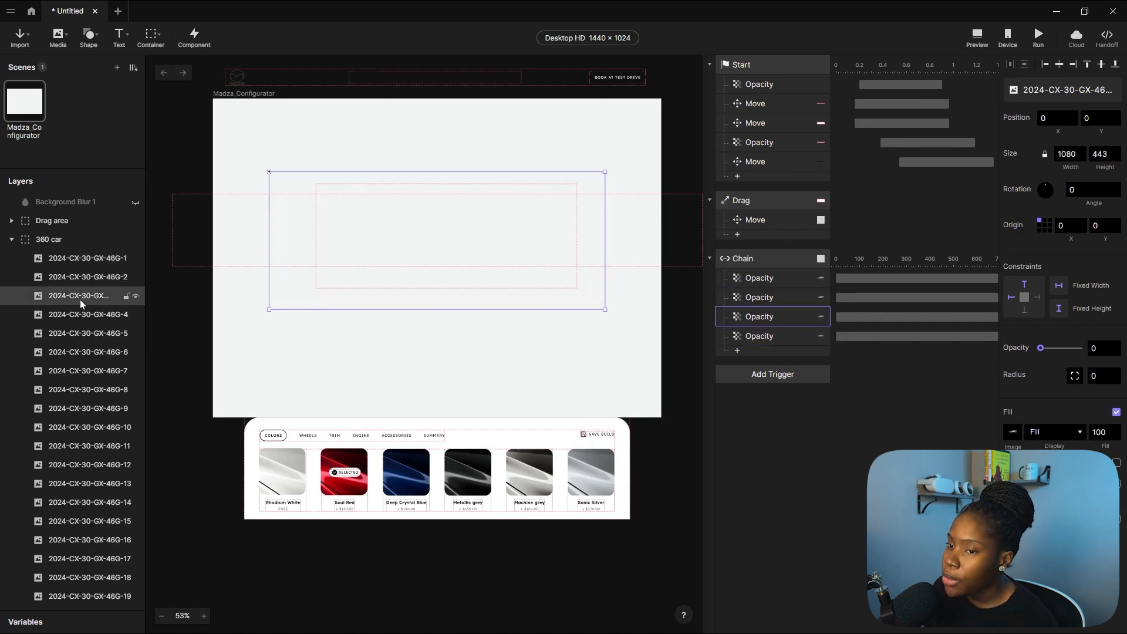
{"action": "left_click", "coordinate": [78, 262]}
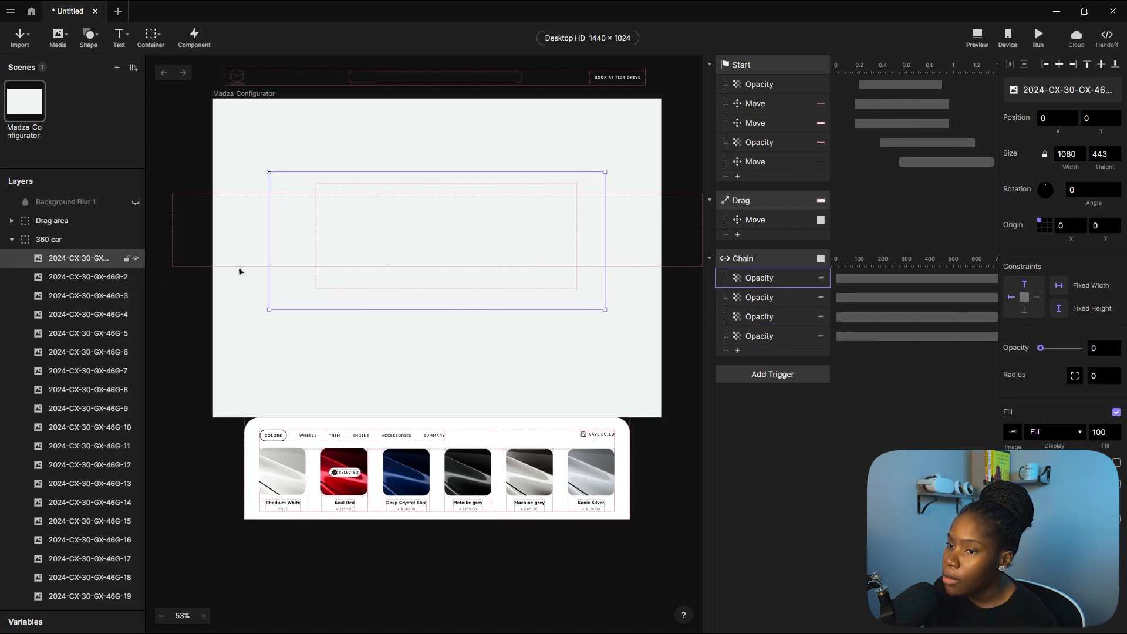
{"action": "left_click", "coordinate": [64, 280]}
{"action": "left_click", "coordinate": [66, 297]}
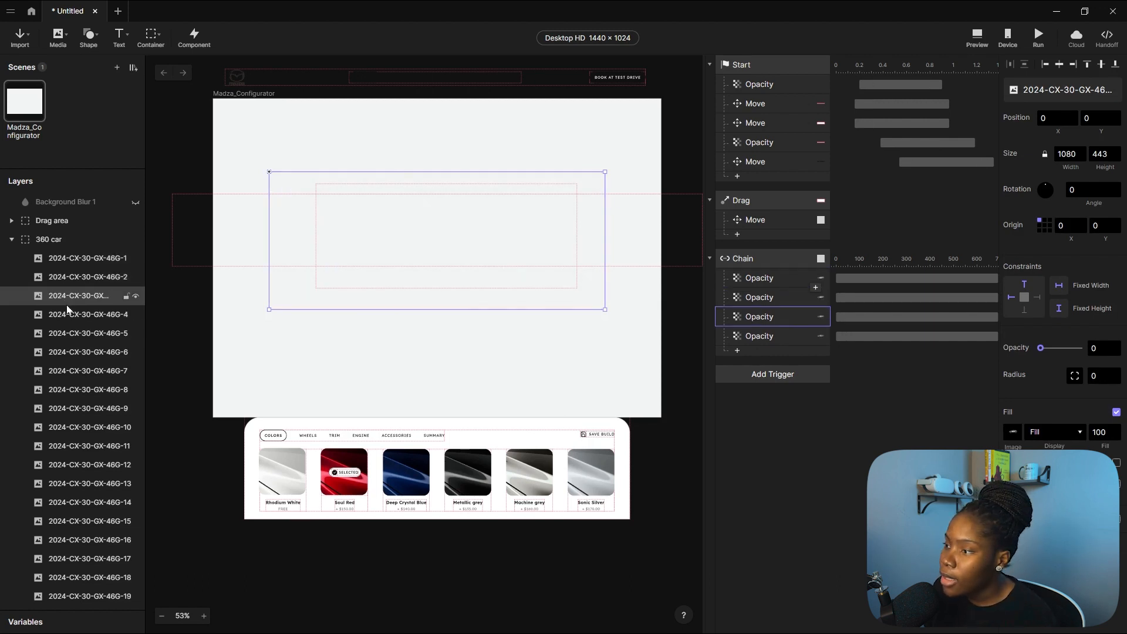
Add an Opacity response for the fifth car image, 2024-CX-30-GX-46G-5, to the Drag btn chain.
{"action": "left_click", "coordinate": [70, 322]}
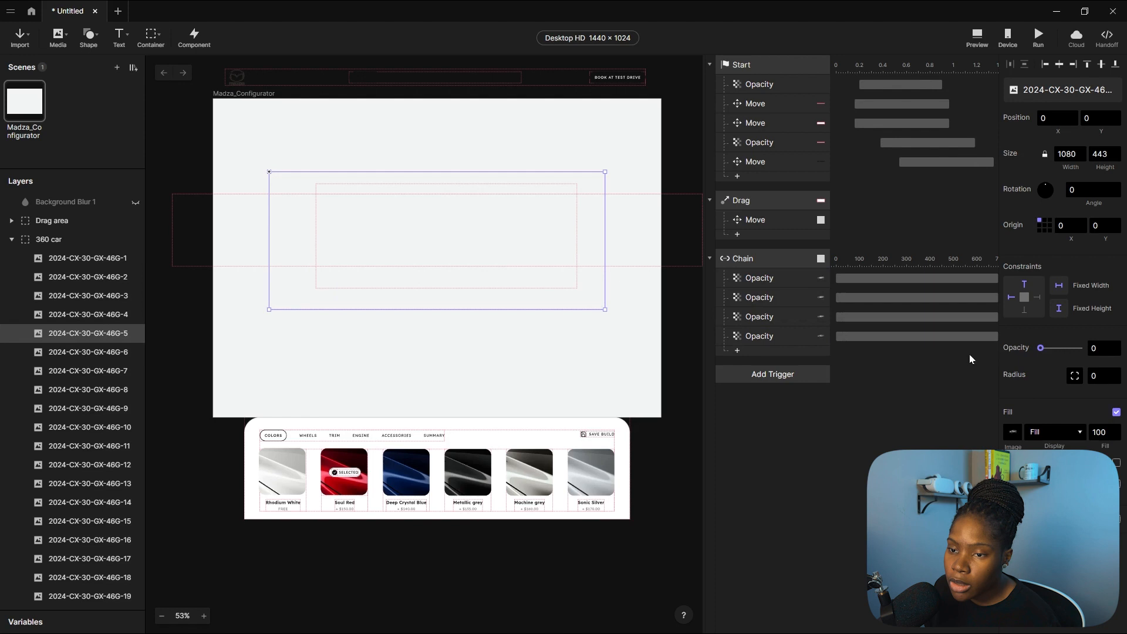
{"action": "left_click", "coordinate": [787, 341]}
{"action": "left_click", "coordinate": [120, 333]}
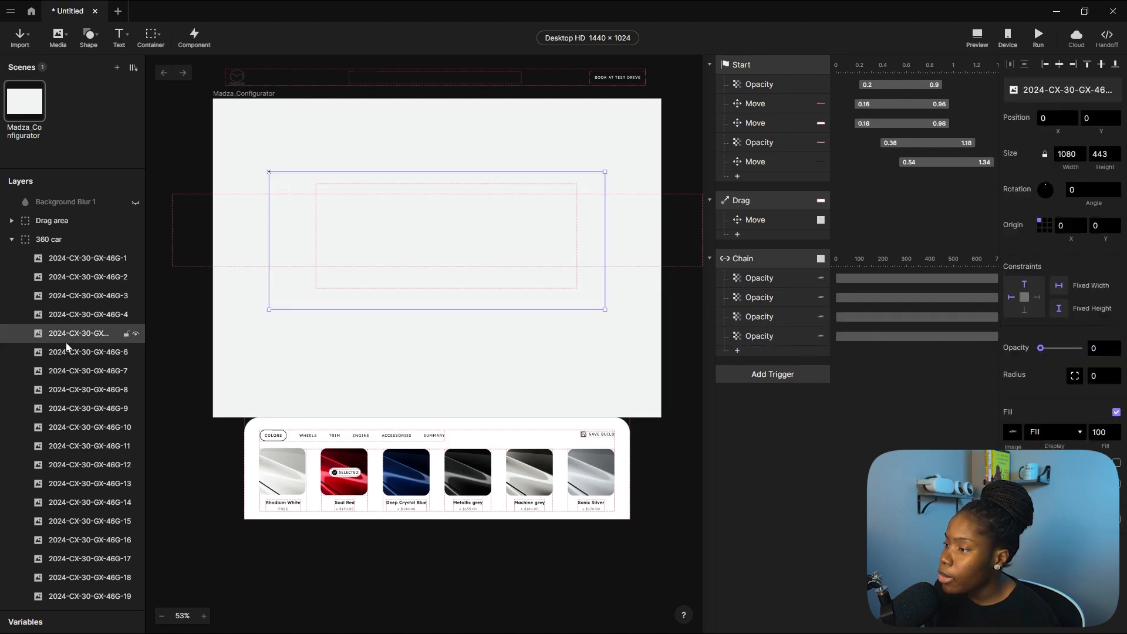
{"action": "left_click", "coordinate": [782, 356]}
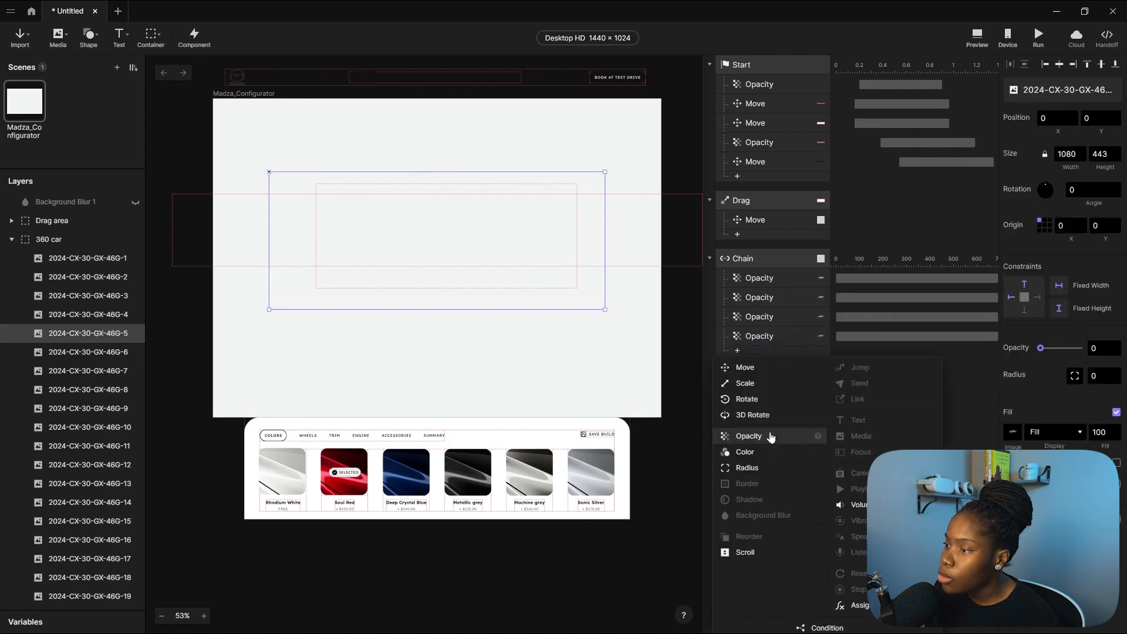
{"action": "left_click", "coordinate": [771, 435]}
Set Range1 of the fifth car image to map X 0 to 44 to opacity 0 at both ends.
{"action": "left_click", "coordinate": [765, 335]}
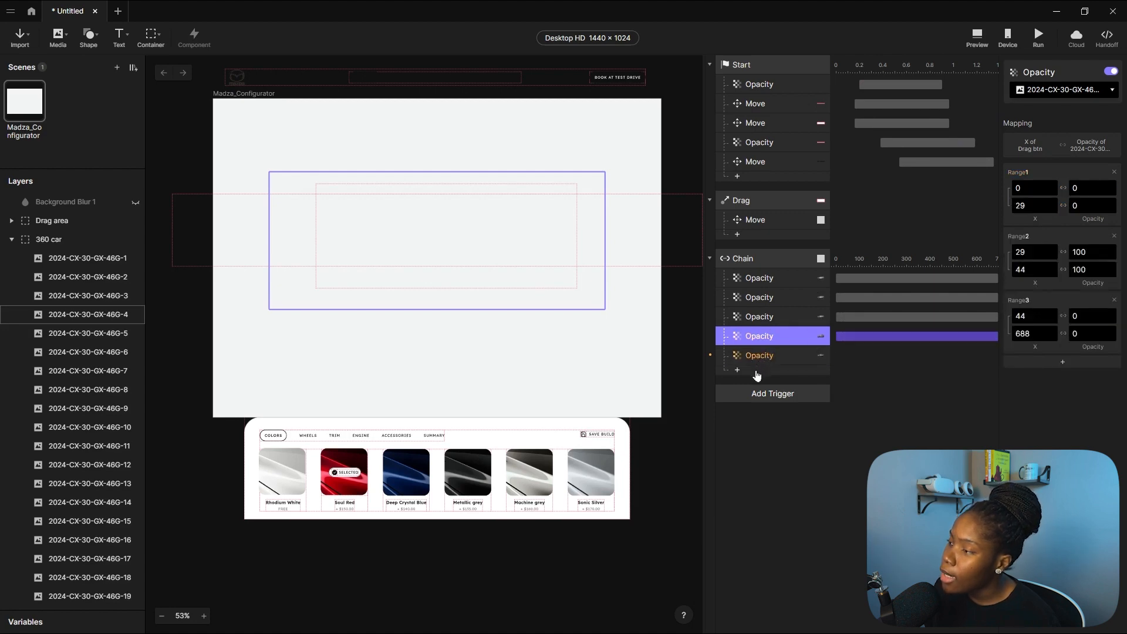
{"action": "left_click", "coordinate": [766, 357]}
{"action": "left_click", "coordinate": [1034, 205]}
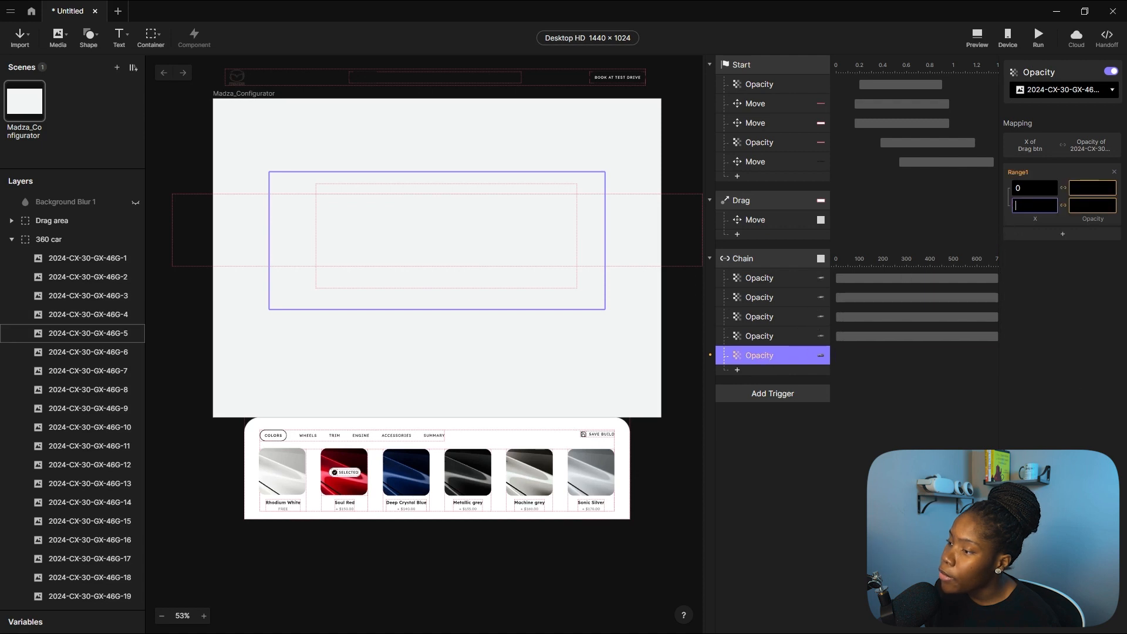
{"action": "type", "text": "44"}
{"action": "left_click", "coordinate": [1108, 188]}
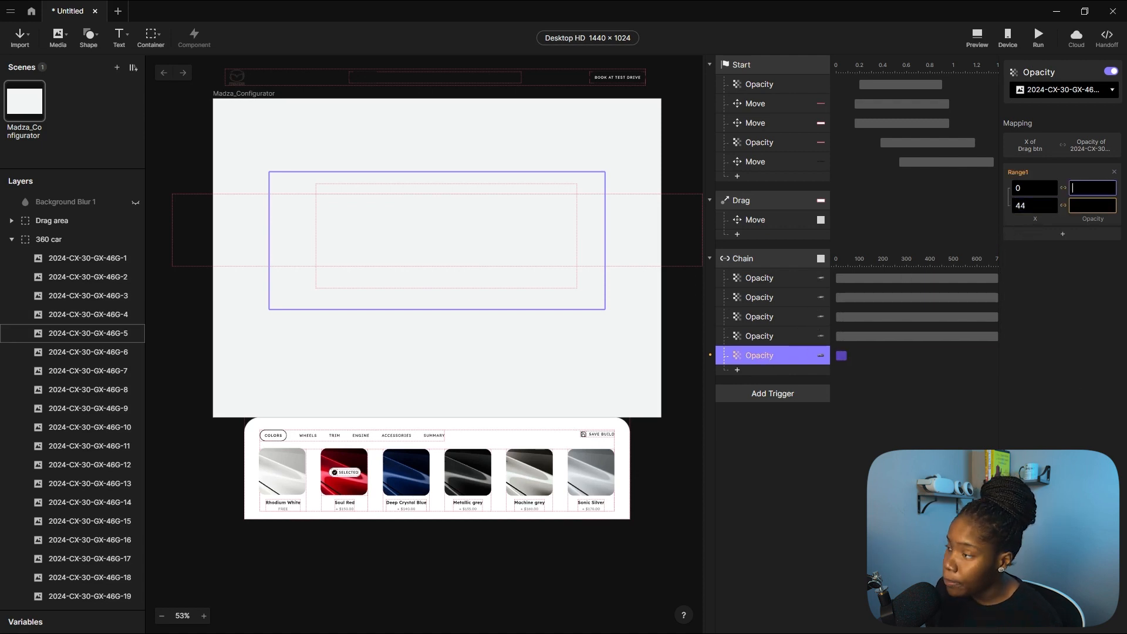
{"action": "left_click", "coordinate": [1108, 205]}
{"action": "type", "text": "0"}
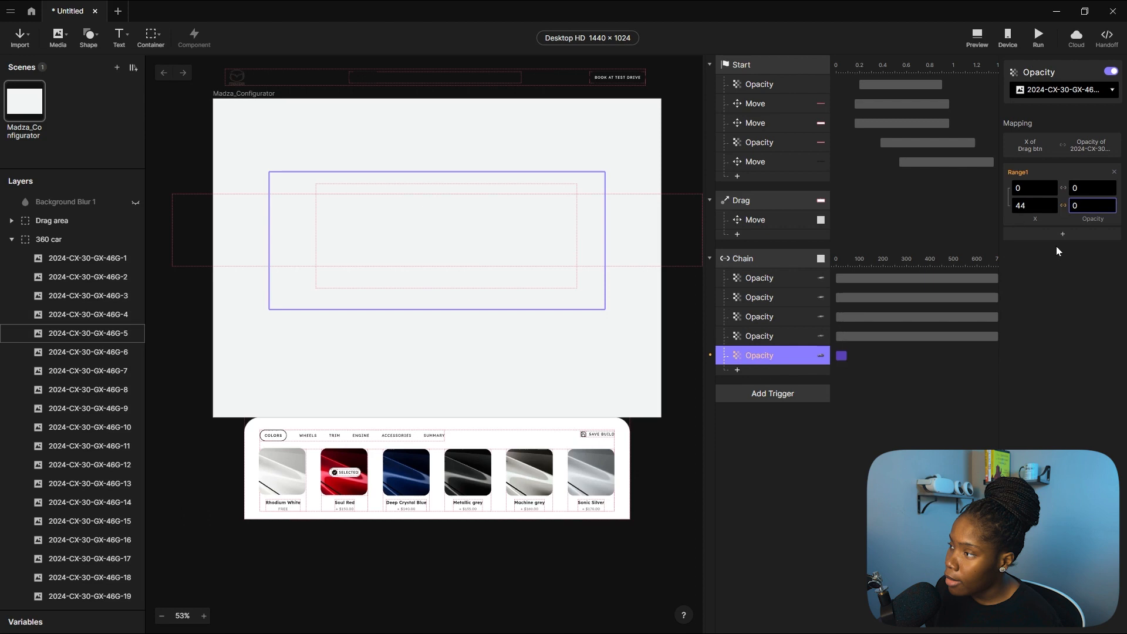
Add two more ranges to the fifth car image's response and set Range2 to map X 44 to 59 to opacity 100 at both ends.
{"action": "left_click", "coordinate": [1062, 234]}
{"action": "left_click", "coordinate": [1062, 298]}
{"action": "left_click", "coordinate": [1034, 251]}
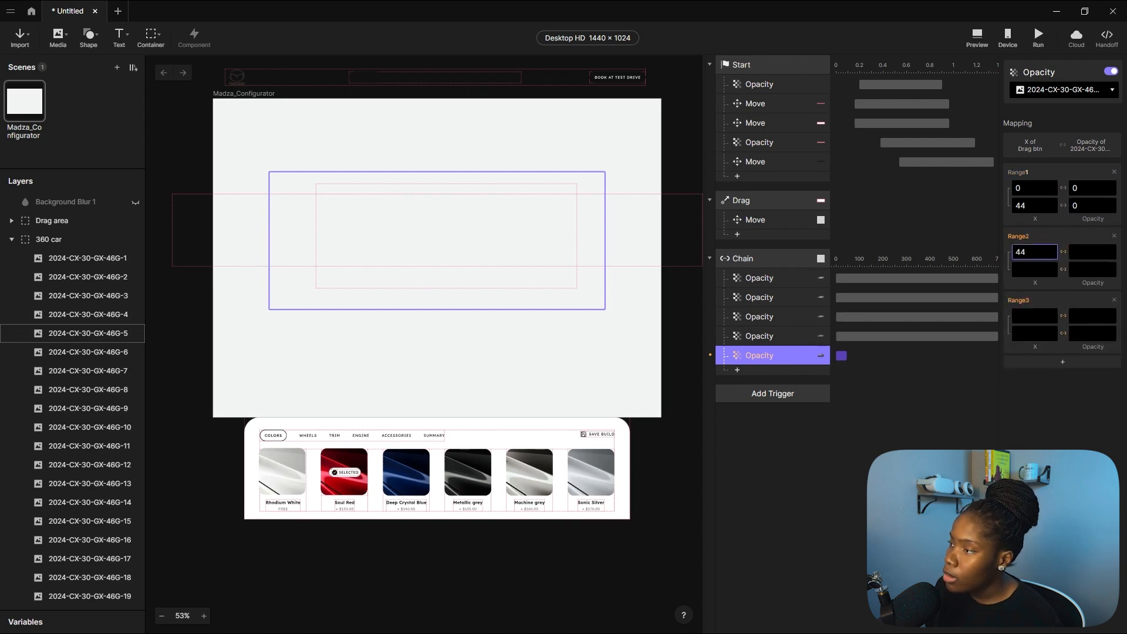
{"action": "left_click", "coordinate": [1034, 268]}
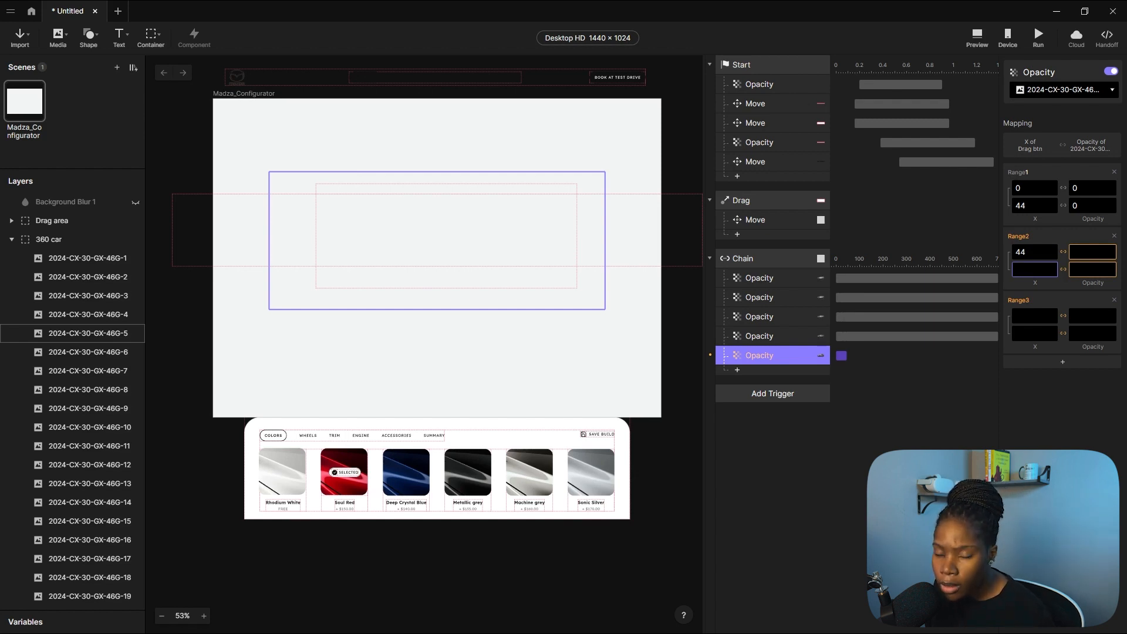
{"action": "type", "text": "59"}
{"action": "left_click", "coordinate": [1091, 252]}
{"action": "type", "text": "100"}
{"action": "left_click", "coordinate": [1091, 269]}
Set Range3 of the fifth car image to map X 59 to 688 to opacity 0 at both ends.
{"action": "left_click", "coordinate": [1035, 316]}
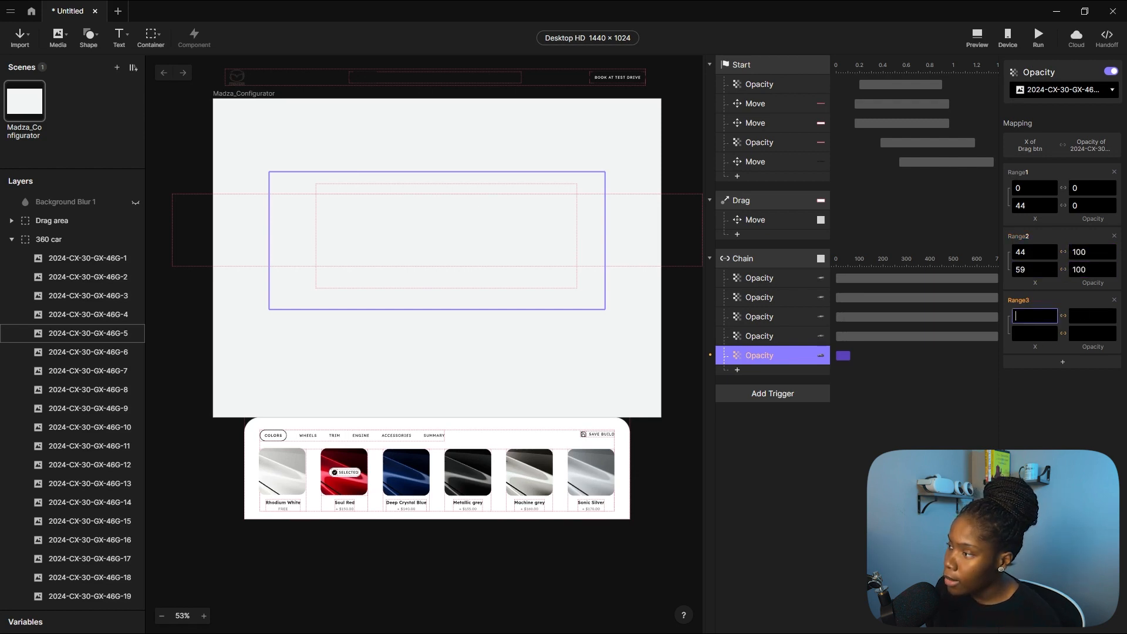
{"action": "left_click", "coordinate": [1034, 333]}
{"action": "type", "text": "6"}
{"action": "left_click", "coordinate": [1087, 316]}
{"action": "type", "text": "0"}
{"action": "left_click", "coordinate": [1083, 333]}
{"action": "type", "text": "0"}
{"action": "left_click", "coordinate": [1061, 404]}
{"action": "left_click", "coordinate": [825, 427]}
{"action": "left_click", "coordinate": [761, 356]}
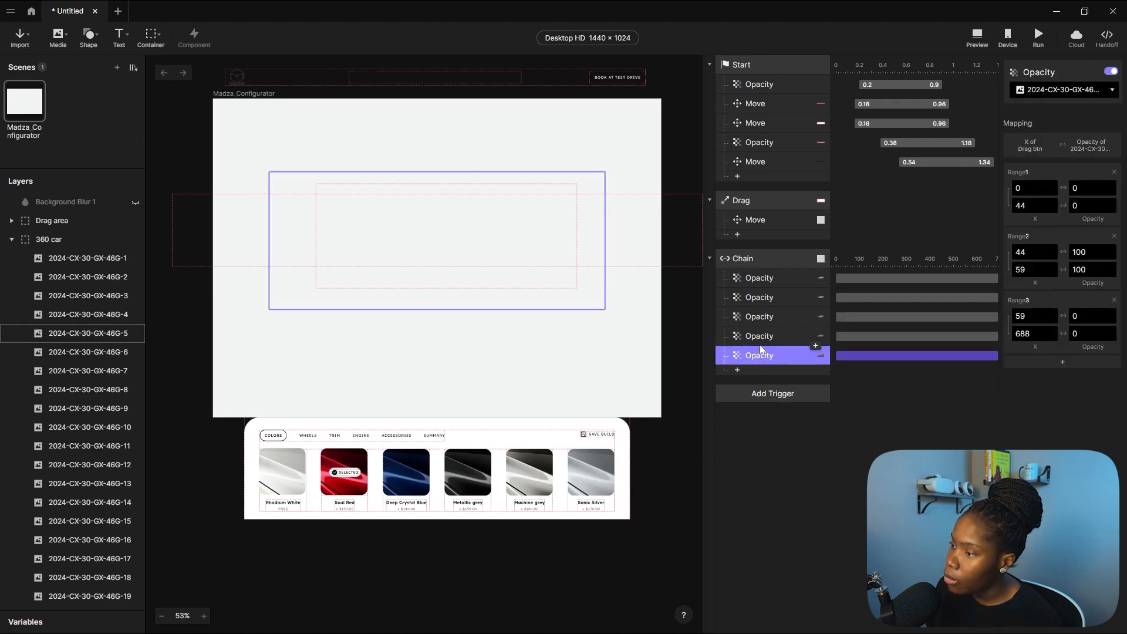
{"action": "left_click", "coordinate": [765, 343]}
{"action": "left_click", "coordinate": [784, 461]}
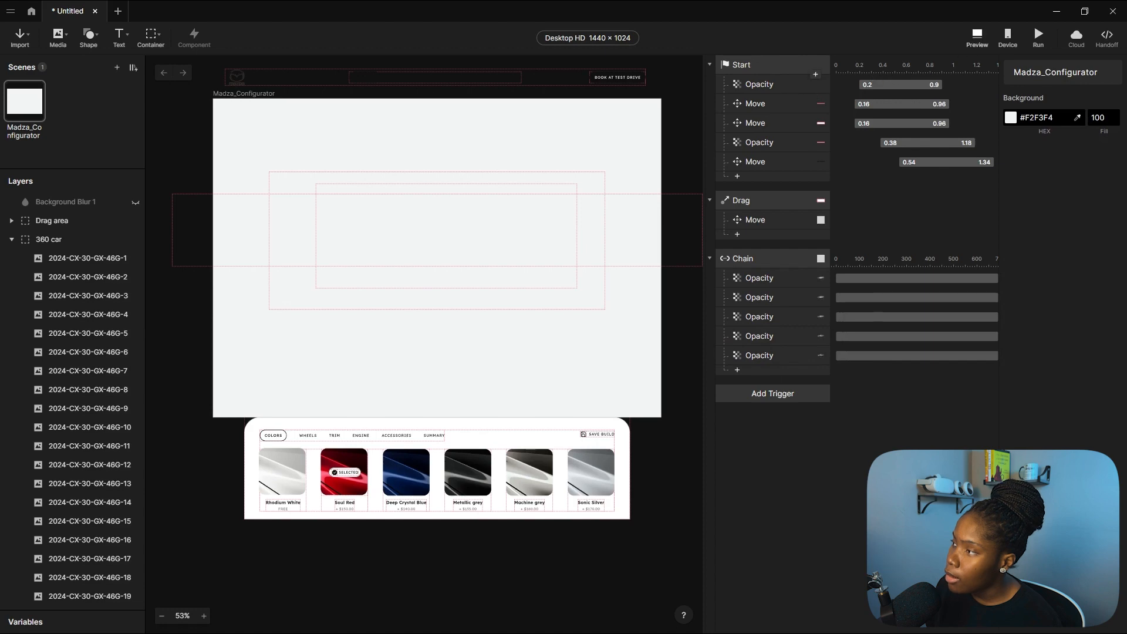
Preview the prototype and restart it to examine the rotation through the first five car images.
{"action": "left_click", "coordinate": [976, 37]}
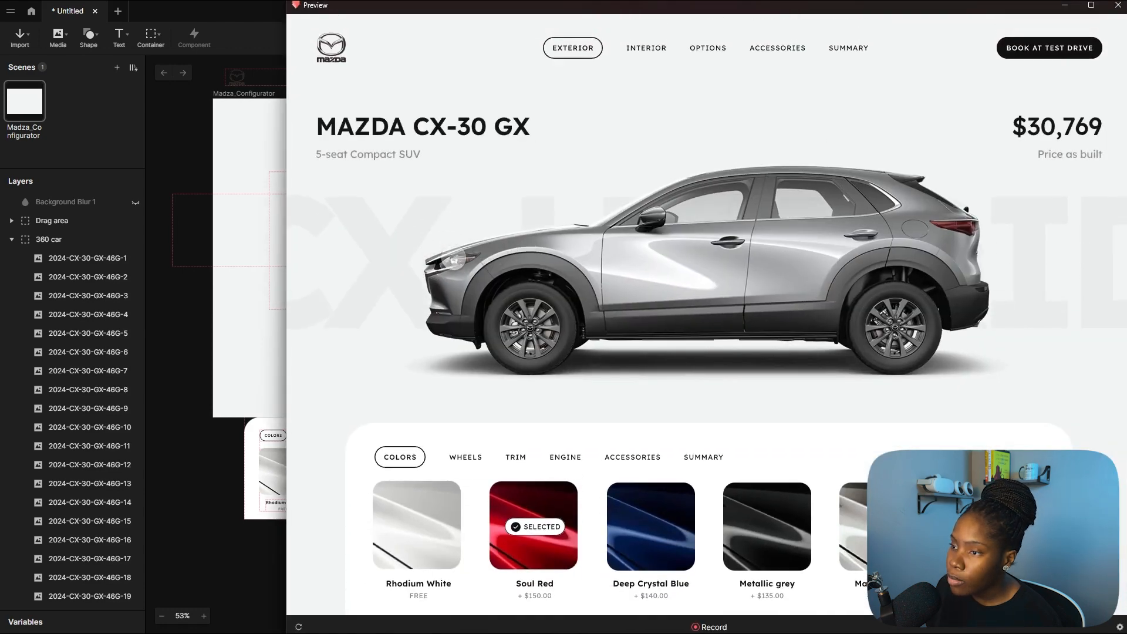
{"action": "mouse_move", "coordinate": [519, 253]}
{"action": "left_mouse_down"}
{"action": "mouse_move", "coordinate": [576, 266]}
{"action": "mouse_move", "coordinate": [517, 270]}
{"action": "mouse_move", "coordinate": [581, 276]}
{"action": "mouse_move", "coordinate": [522, 284]}
{"action": "mouse_move", "coordinate": [561, 290]}
{"action": "mouse_move", "coordinate": [512, 286]}
{"action": "mouse_move", "coordinate": [558, 294]}
{"action": "mouse_move", "coordinate": [531, 292]}
{"action": "mouse_move", "coordinate": [543, 295]}
{"action": "mouse_move", "coordinate": [521, 253]}
{"action": "mouse_move", "coordinate": [531, 261]}
{"action": "mouse_move", "coordinate": [512, 257]}
{"action": "left_mouse_up"}
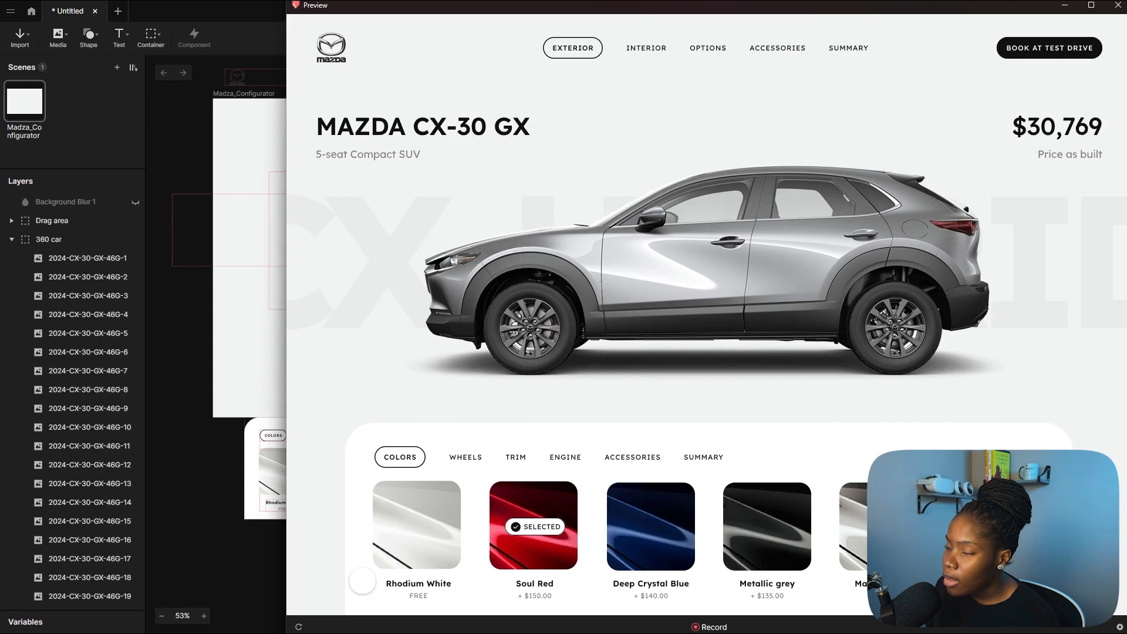
{"action": "left_click", "coordinate": [299, 626]}
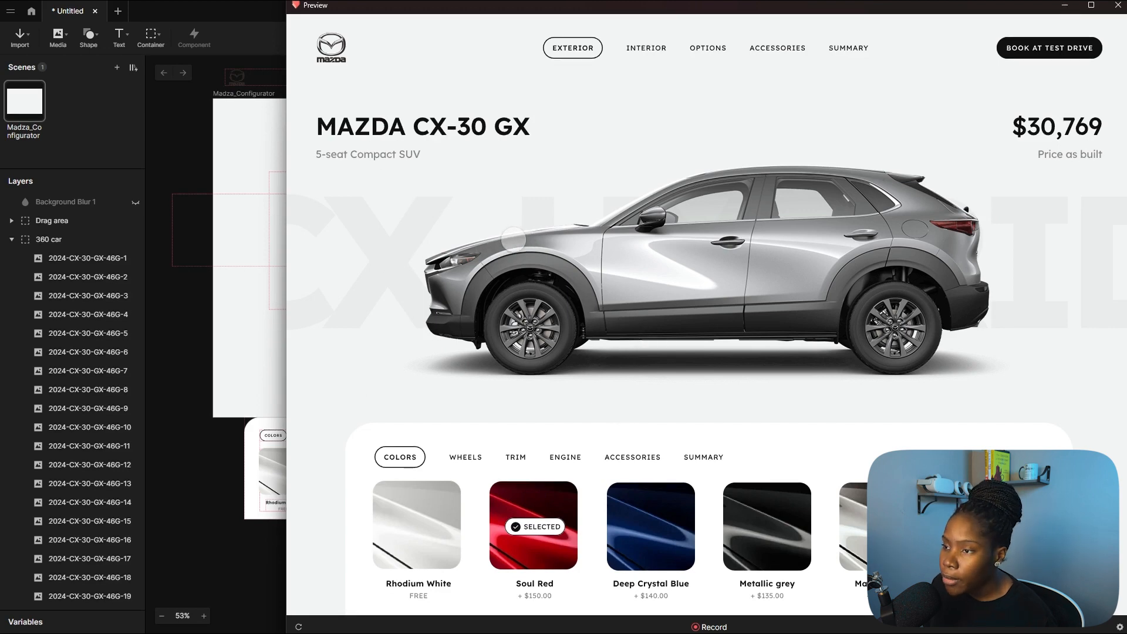
{"action": "left_click_drag", "start_coordinate": [514, 240], "coordinate": [435, 272]}
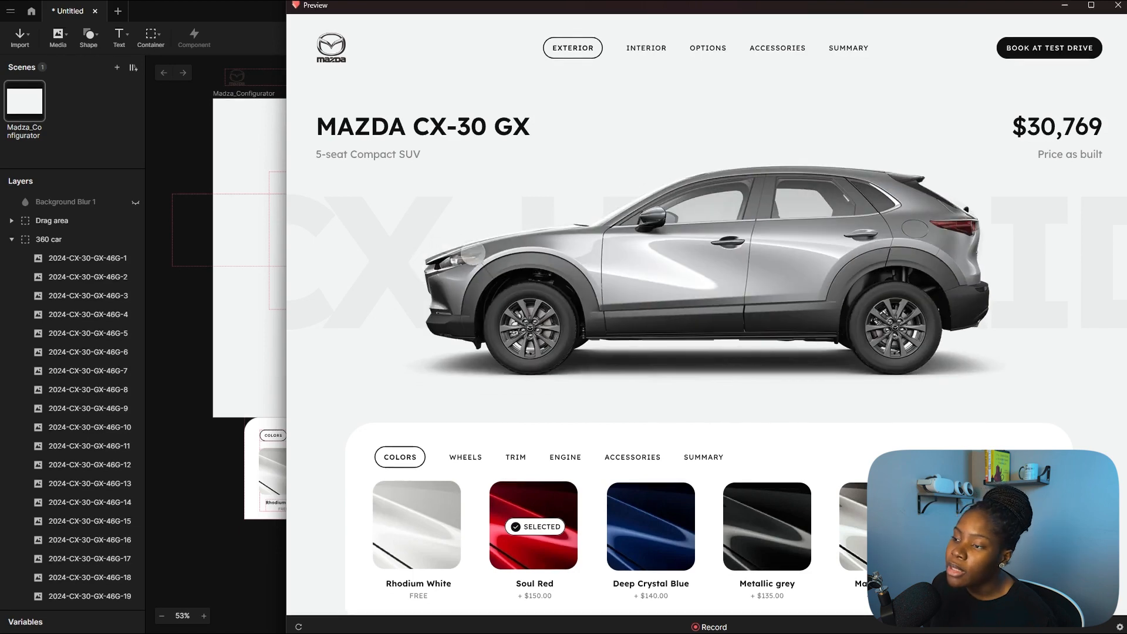
{"action": "left_click_drag", "start_coordinate": [508, 243], "coordinate": [337, 226]}
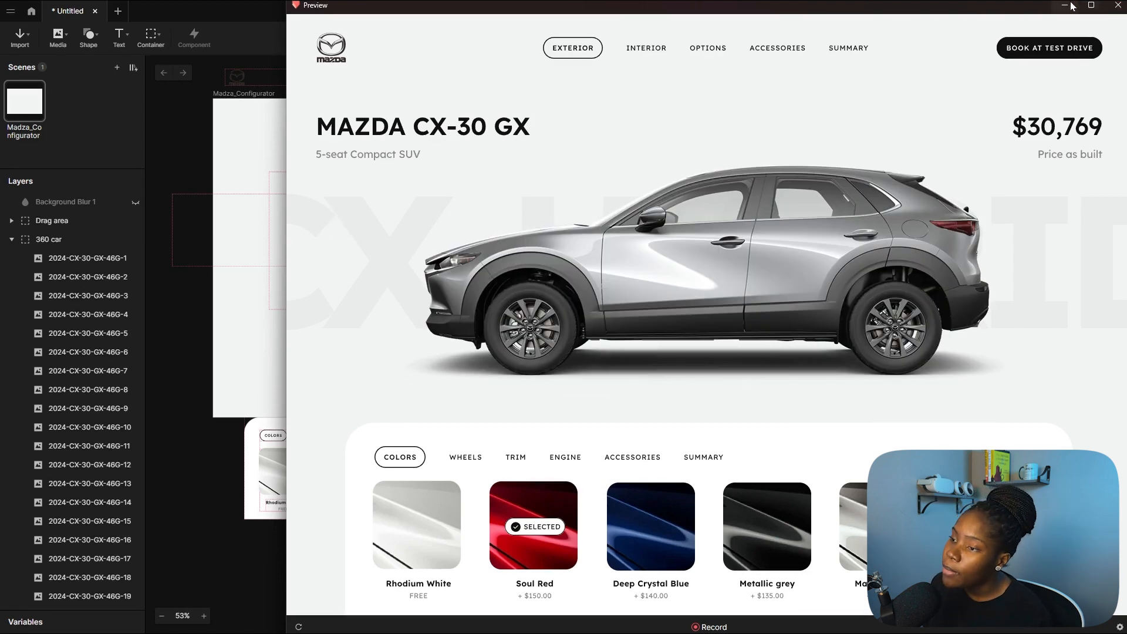
{"action": "left_click", "coordinate": [1070, 5]}
Add an Opacity response for the sixth car image, 2024-CX-30-GX-46G-6, to the Drag btn chain.
{"action": "left_click", "coordinate": [763, 355]}
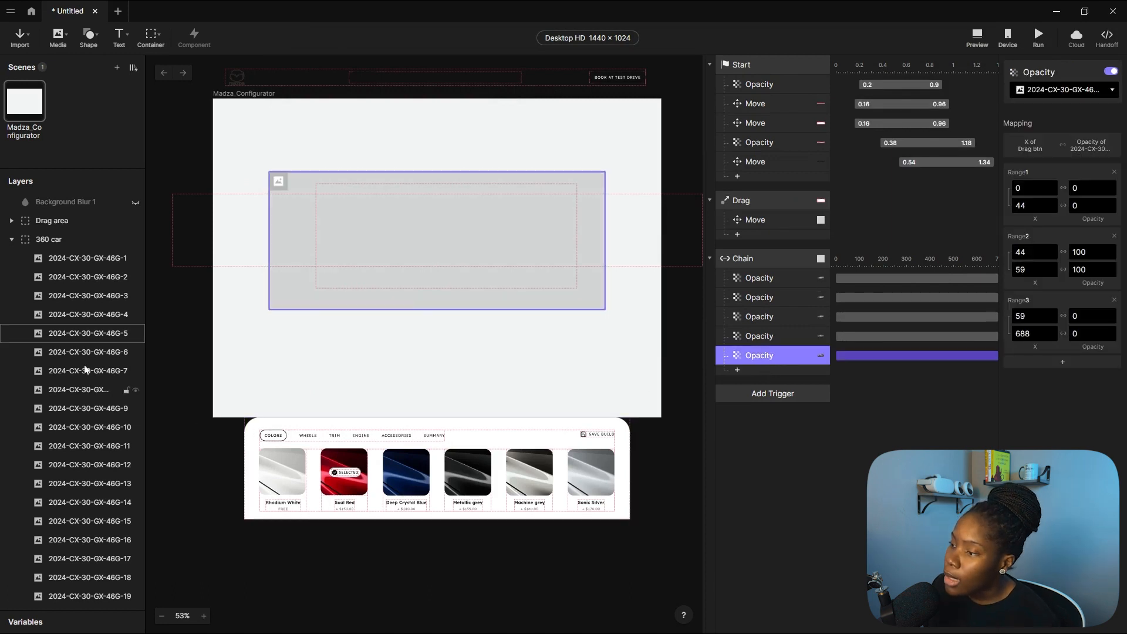
{"action": "left_click", "coordinate": [56, 357]}
{"action": "left_click", "coordinate": [738, 369]}
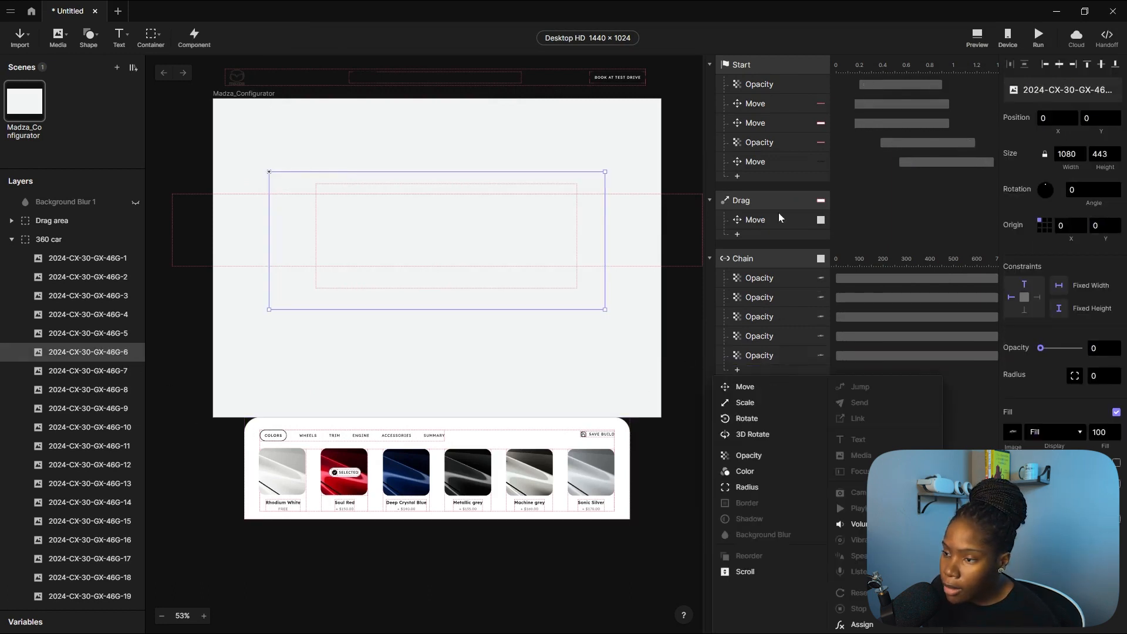
{"action": "left_click", "coordinate": [757, 456]}
Set Range1 of the sixth car image to map X 0 to 59 to opacity 0 at both ends, matching the fifth image's Range2 end.
{"action": "left_click", "coordinate": [1087, 188]}
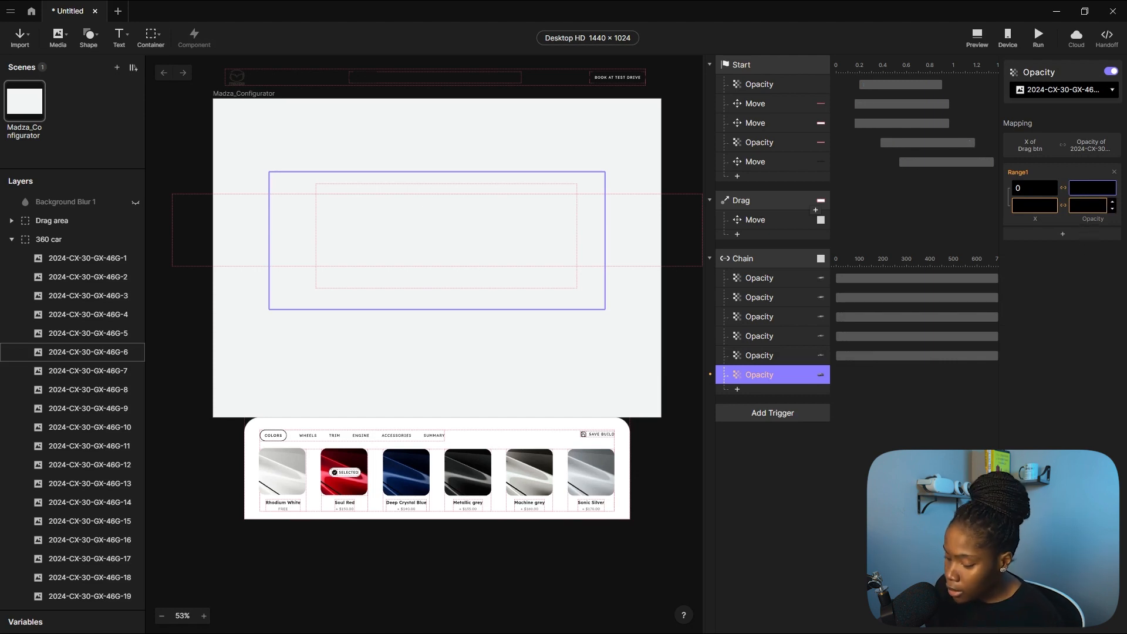
{"action": "left_click", "coordinate": [759, 363]}
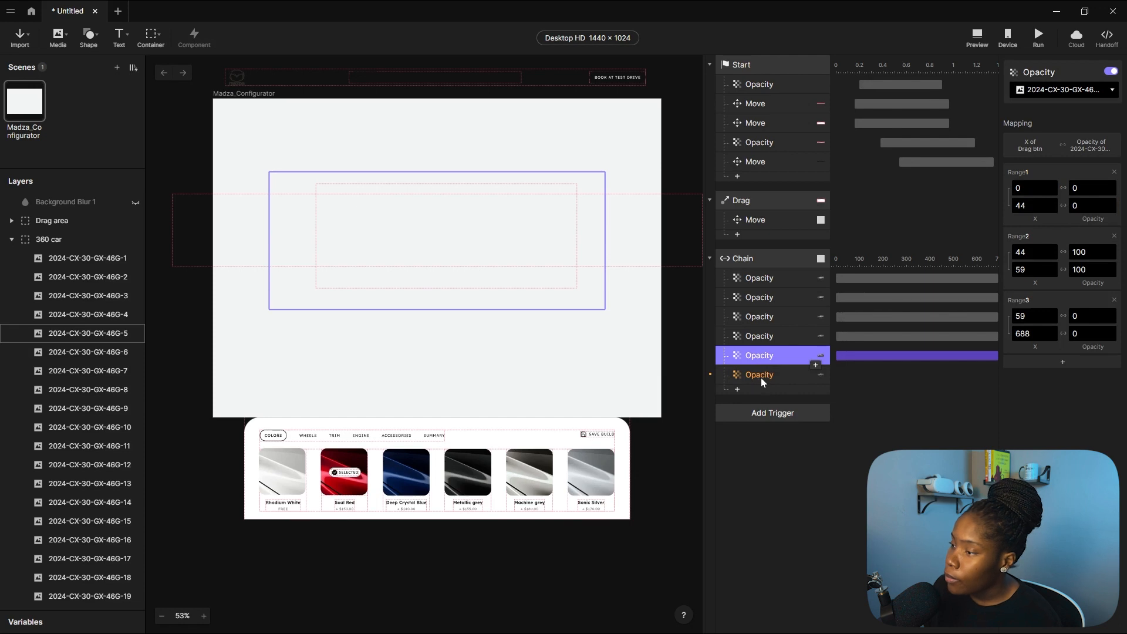
{"action": "left_click", "coordinate": [761, 379]}
{"action": "left_click", "coordinate": [1029, 205]}
{"action": "type", "text": "59"}
{"action": "left_click", "coordinate": [1082, 187]}
{"action": "type", "text": "0"}
{"action": "key", "text": "Tab"}
{"action": "type", "text": "0"}
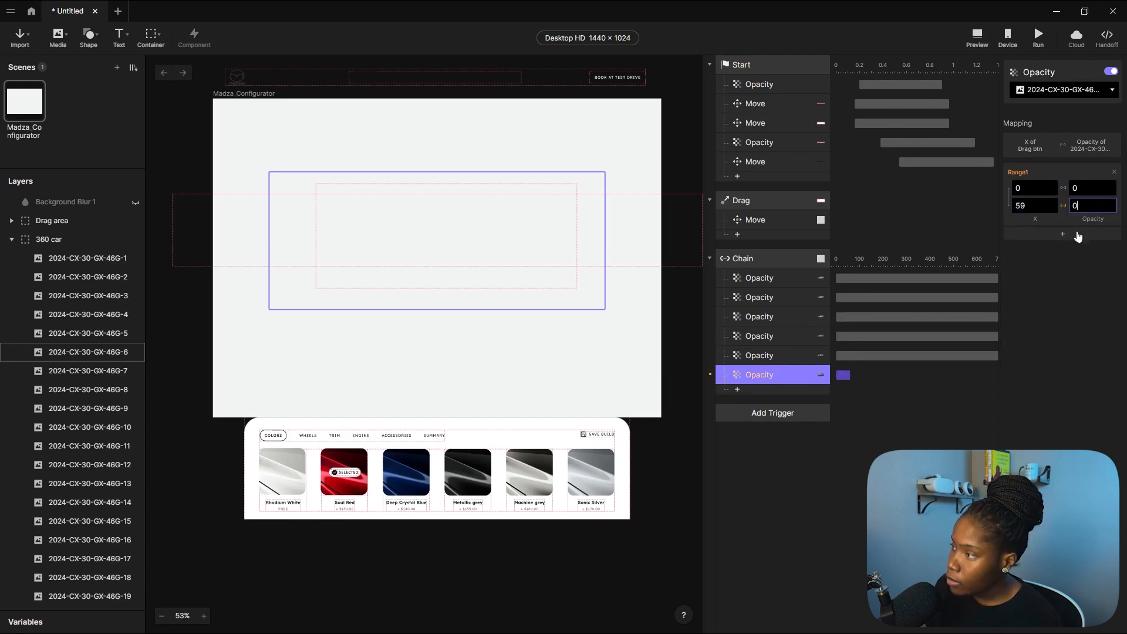
{"action": "key", "text": "Return"}
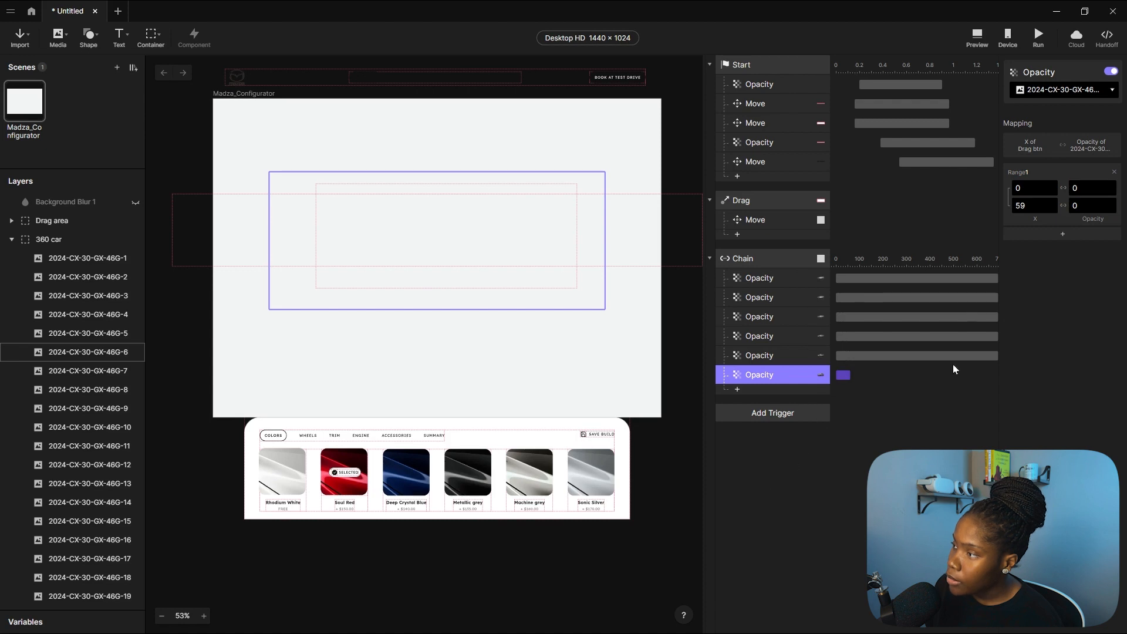
Add Range2 to the sixth car image's response and map X 59 to 73 to opacity 100 at both ends.
{"action": "left_click", "coordinate": [1062, 234]}
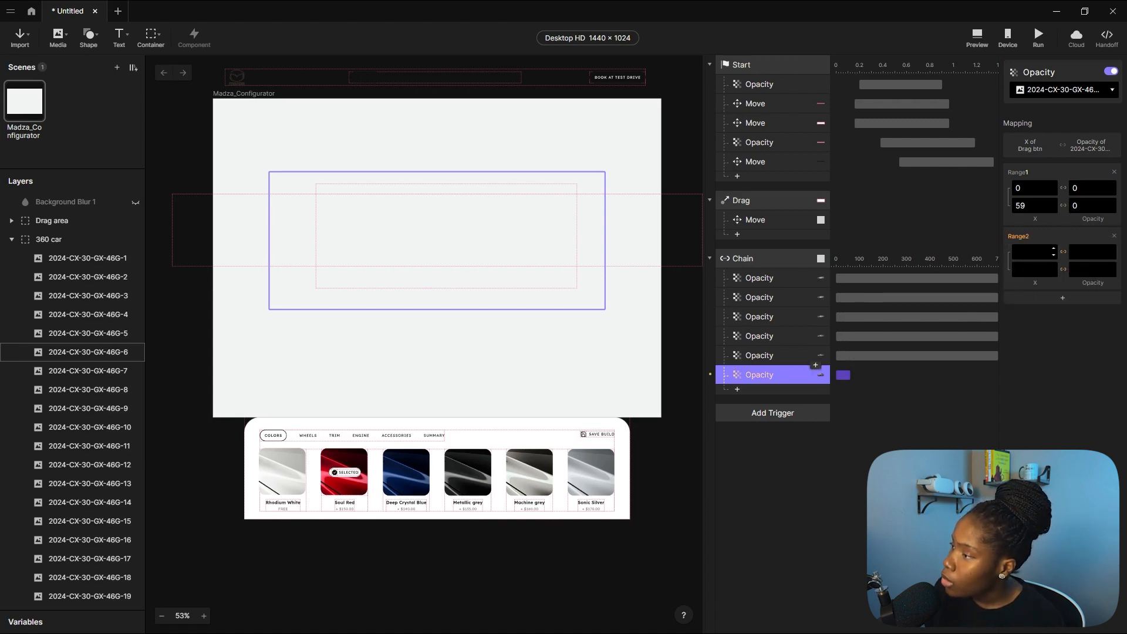
{"action": "left_click", "coordinate": [785, 413]}
{"action": "left_click", "coordinate": [888, 398]}
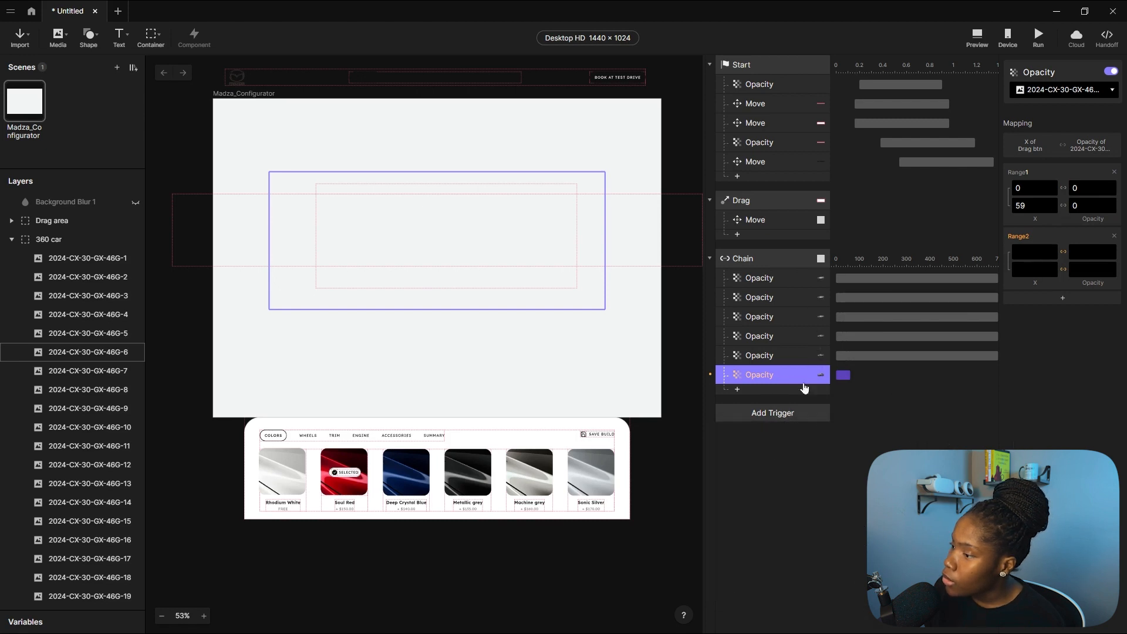
{"action": "left_click", "coordinate": [1033, 251]}
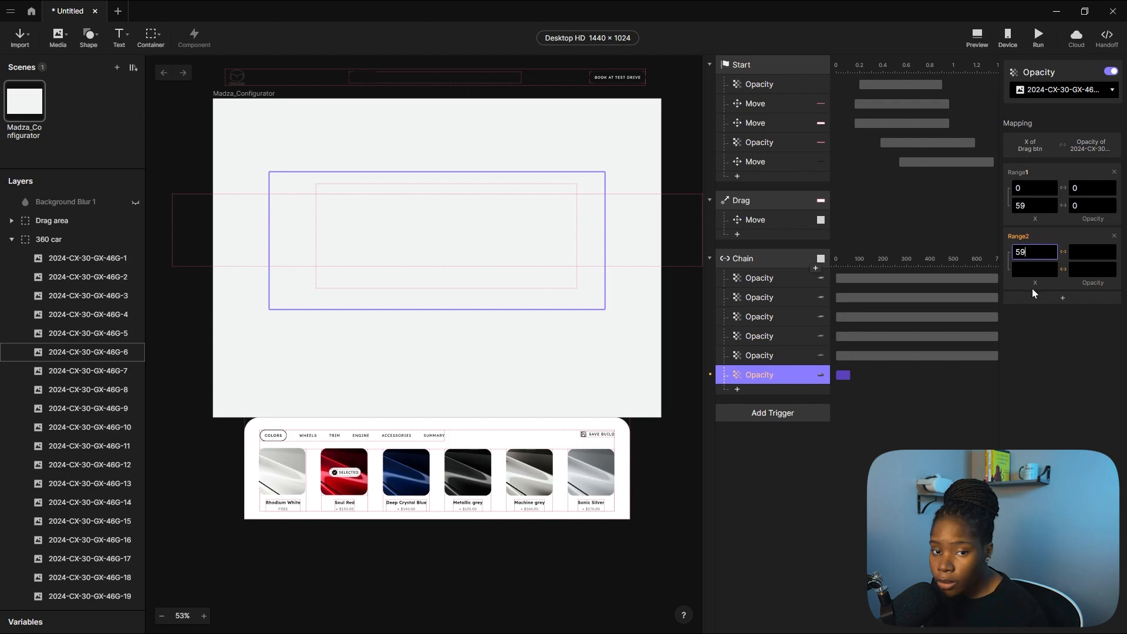
{"action": "left_click", "coordinate": [1033, 269]}
{"action": "type", "text": "73"}
{"action": "left_click", "coordinate": [1092, 252]}
{"action": "type", "text": "100"}
{"action": "left_click", "coordinate": [1096, 268]}
{"action": "type", "text": "100"}
Add Range3 to the sixth car image's response and map X 73 to 688 to opacity 0 at both ends.
{"action": "left_click", "coordinate": [1070, 304]}
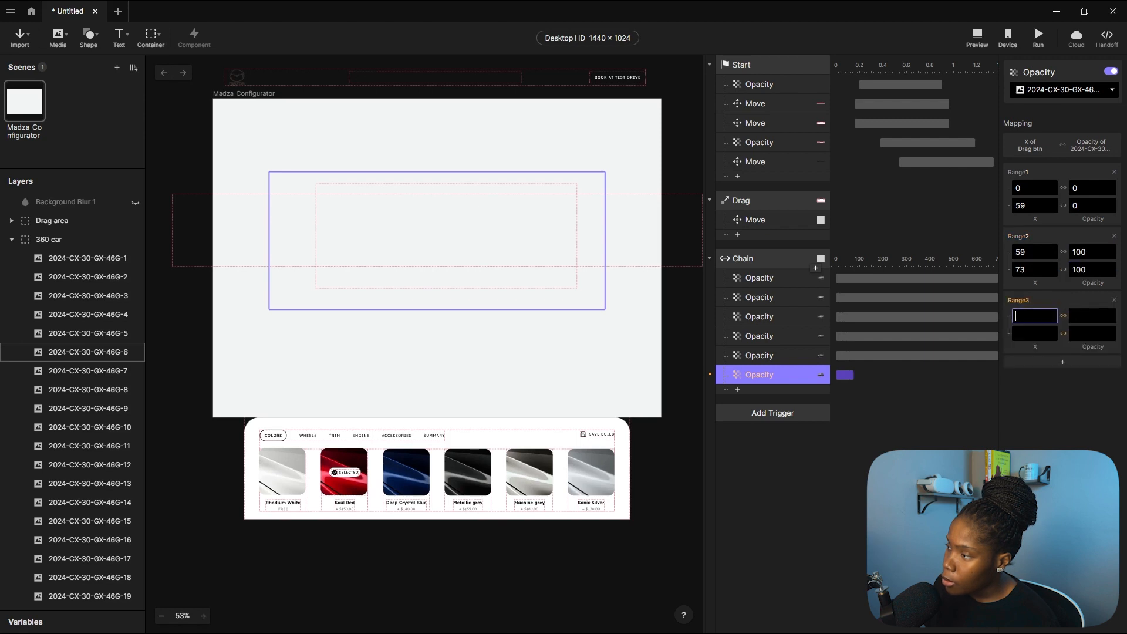
{"action": "left_click", "coordinate": [1080, 317]}
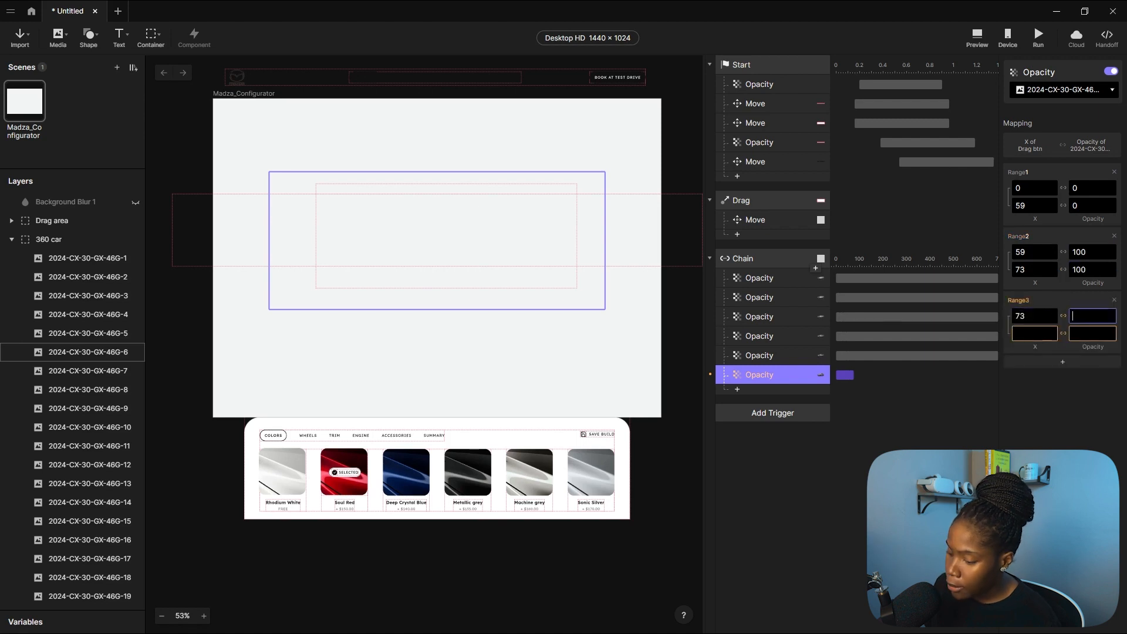
{"action": "type", "text": "0"}
{"action": "left_click", "coordinate": [1036, 334]}
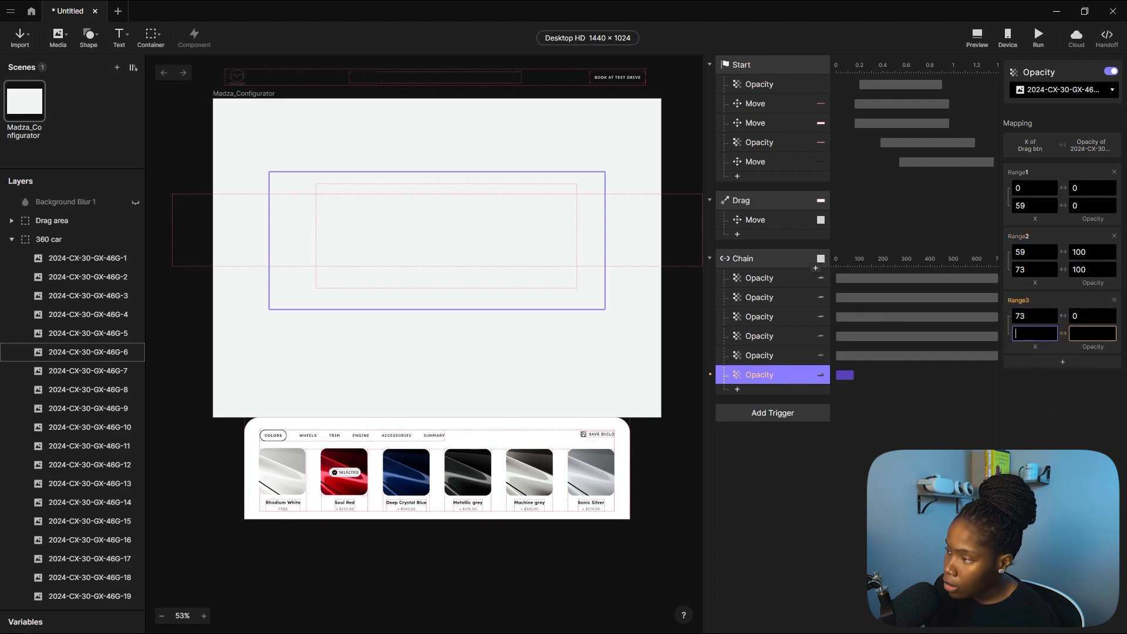
{"action": "type", "text": "688"}
{"action": "left_click", "coordinate": [1085, 334]}
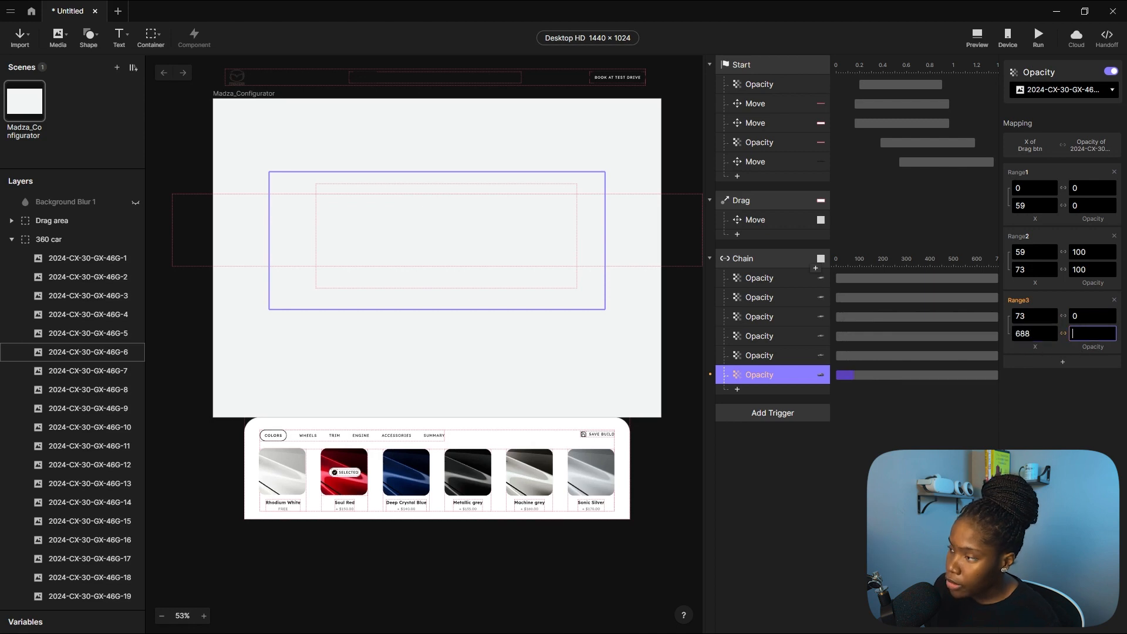
{"action": "type", "text": "0"}
Compare the mapping ranges of the fifth, first and sixth images' Opacity responses and look through the remaining car image layers.
{"action": "left_click", "coordinate": [762, 358]}
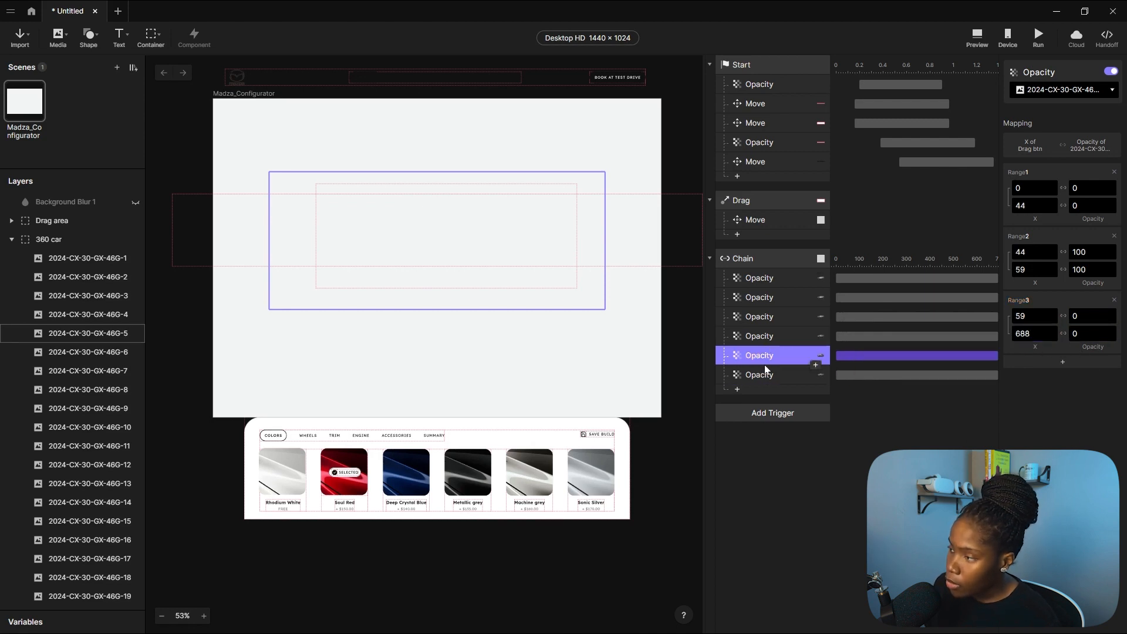
{"action": "left_click", "coordinate": [758, 280]}
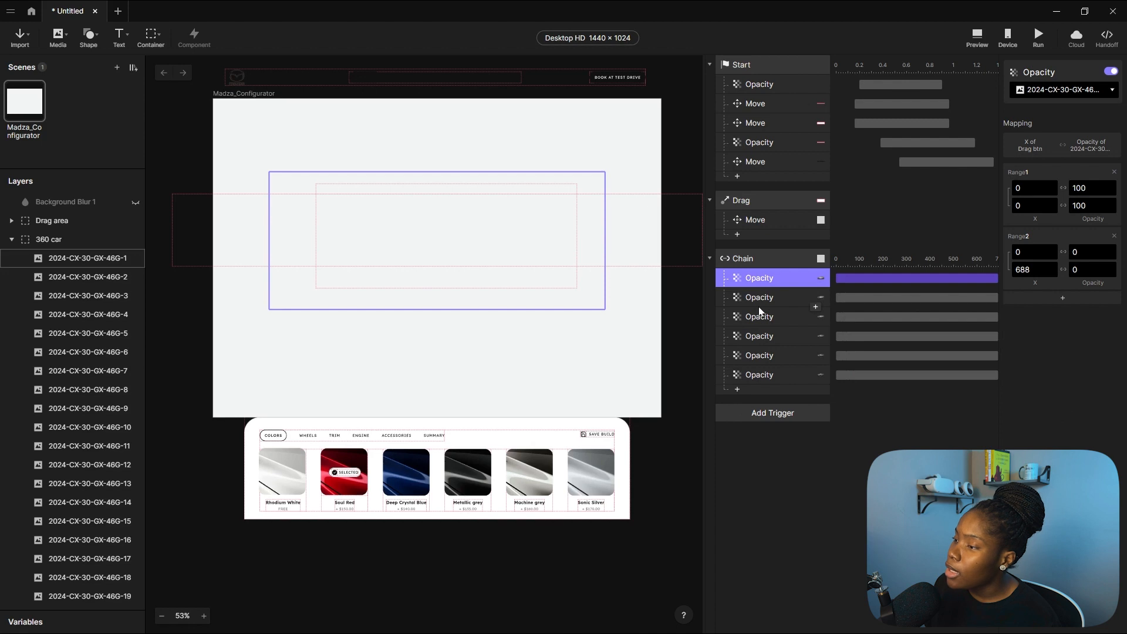
{"action": "left_click", "coordinate": [764, 373]}
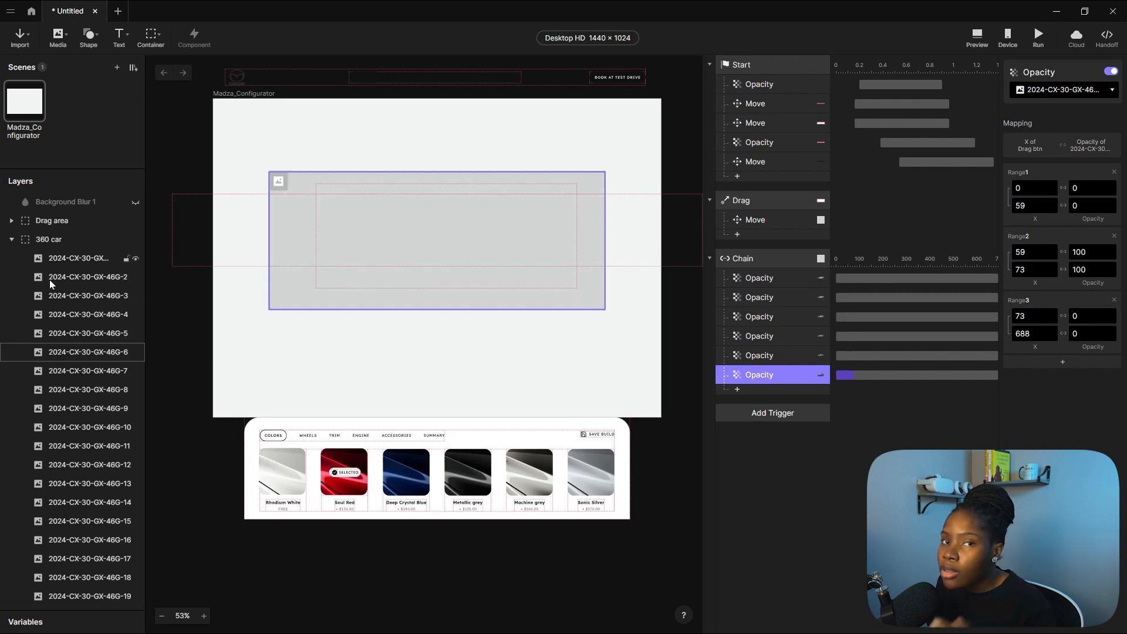
{"action": "scroll", "coordinate": [61, 289], "scroll_direction": "down", "scroll_amount": 10}
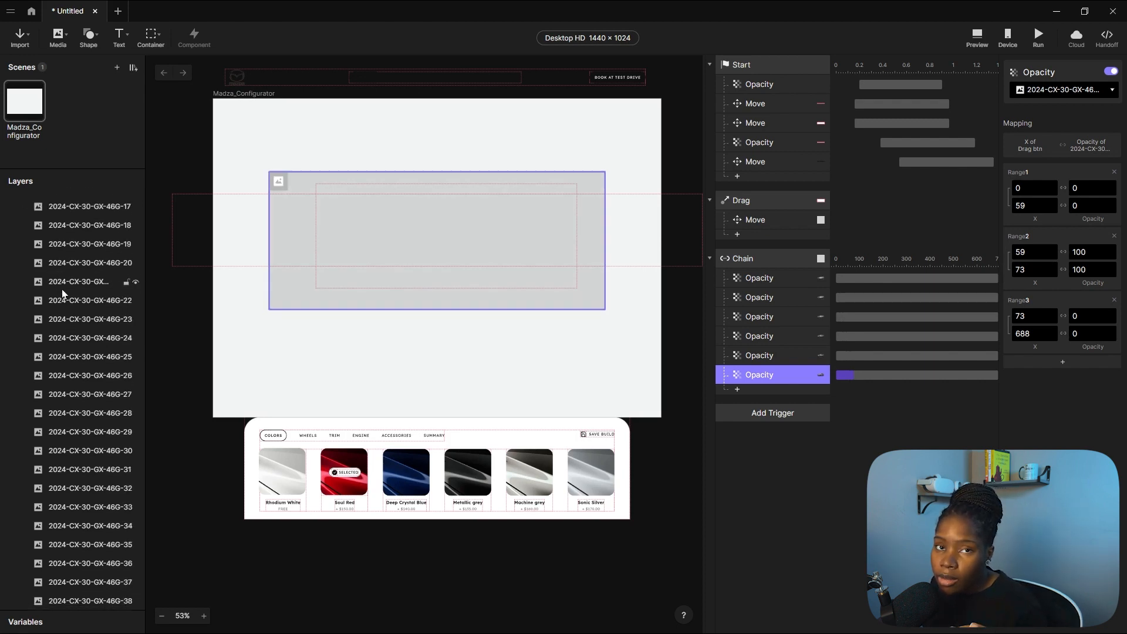
{"action": "scroll", "coordinate": [86, 354], "scroll_direction": "up", "scroll_amount": 10}
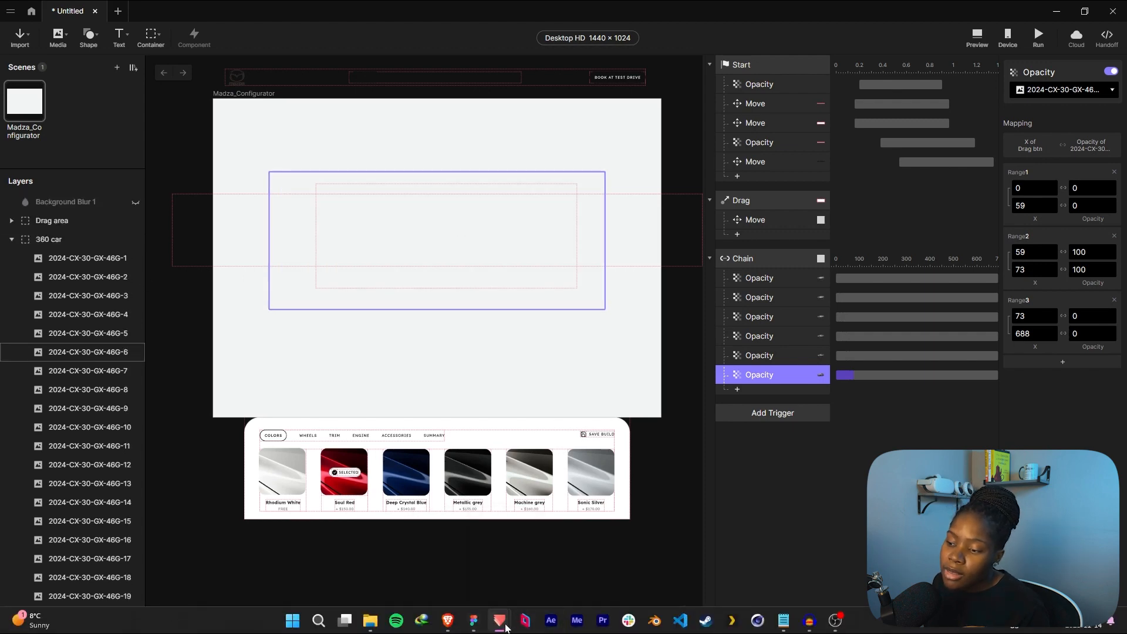
Bring up the prototype preview, rotate the car back and forth through the chained images, and close the preview.
{"action": "mouse_move", "coordinate": [528, 622]}
{"action": "left_click", "coordinate": [534, 550]}
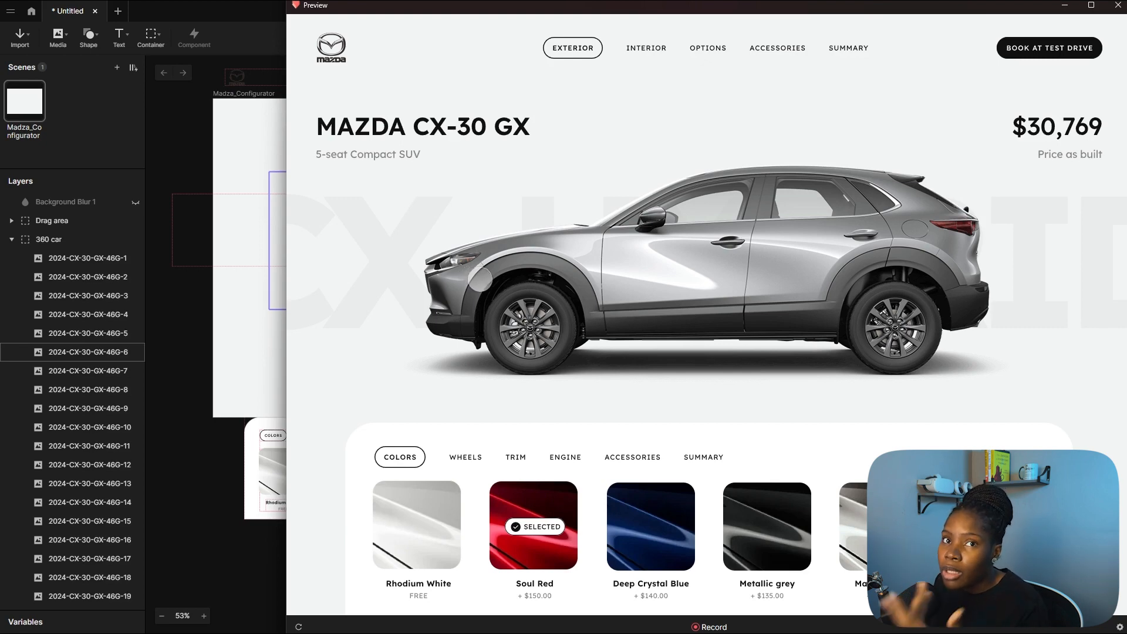
{"action": "mouse_move", "coordinate": [505, 253]}
{"action": "left_mouse_down"}
{"action": "mouse_move", "coordinate": [544, 264]}
{"action": "mouse_move", "coordinate": [520, 260]}
{"action": "left_mouse_up"}
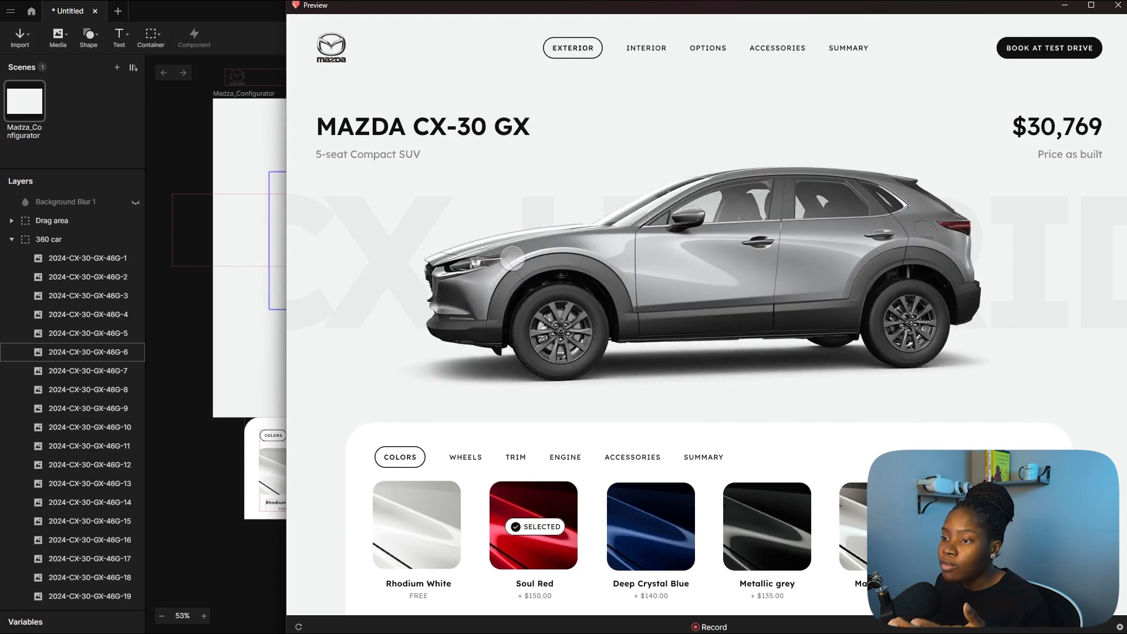
{"action": "left_click_drag", "start_coordinate": [512, 259], "coordinate": [511, 258]}
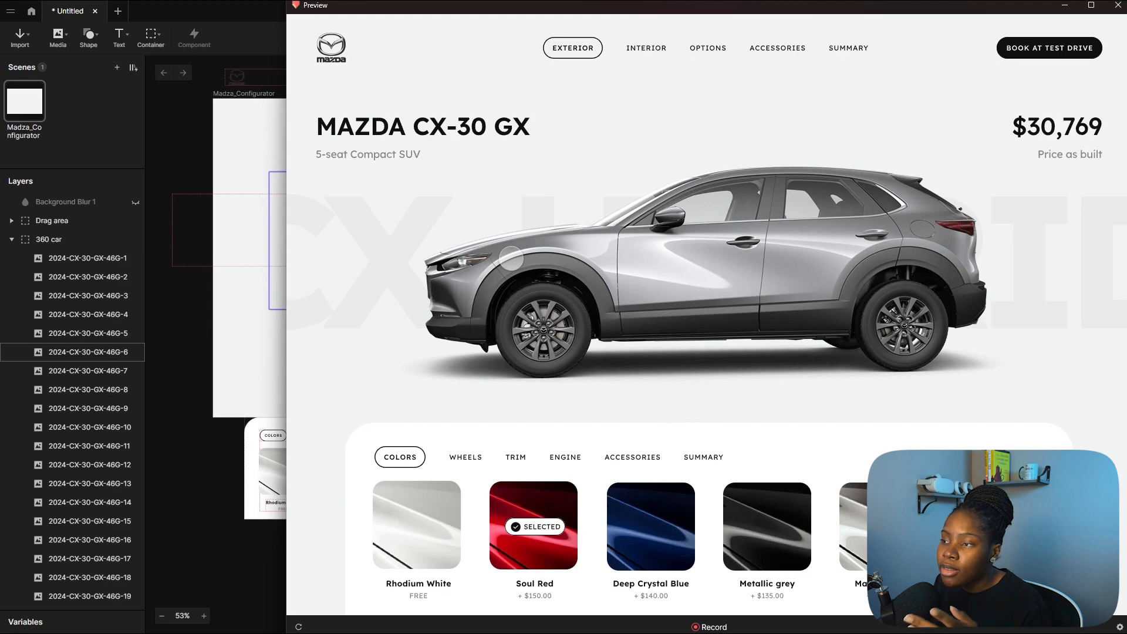
{"action": "left_click_drag", "start_coordinate": [511, 258], "coordinate": [515, 267]}
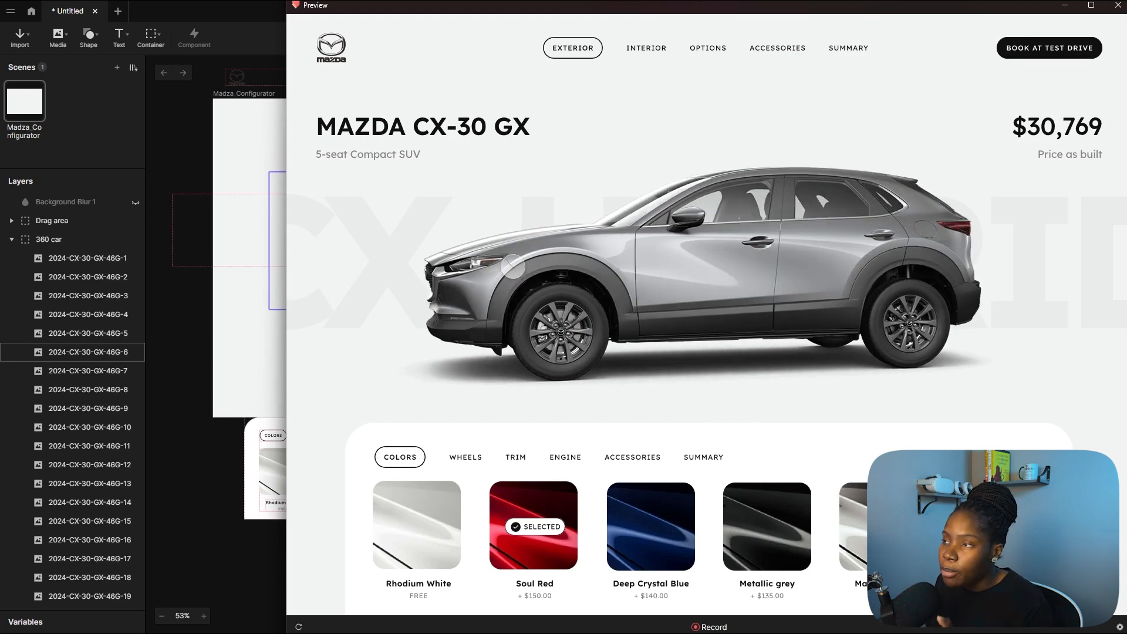
{"action": "left_click_drag", "start_coordinate": [512, 266], "coordinate": [503, 260]}
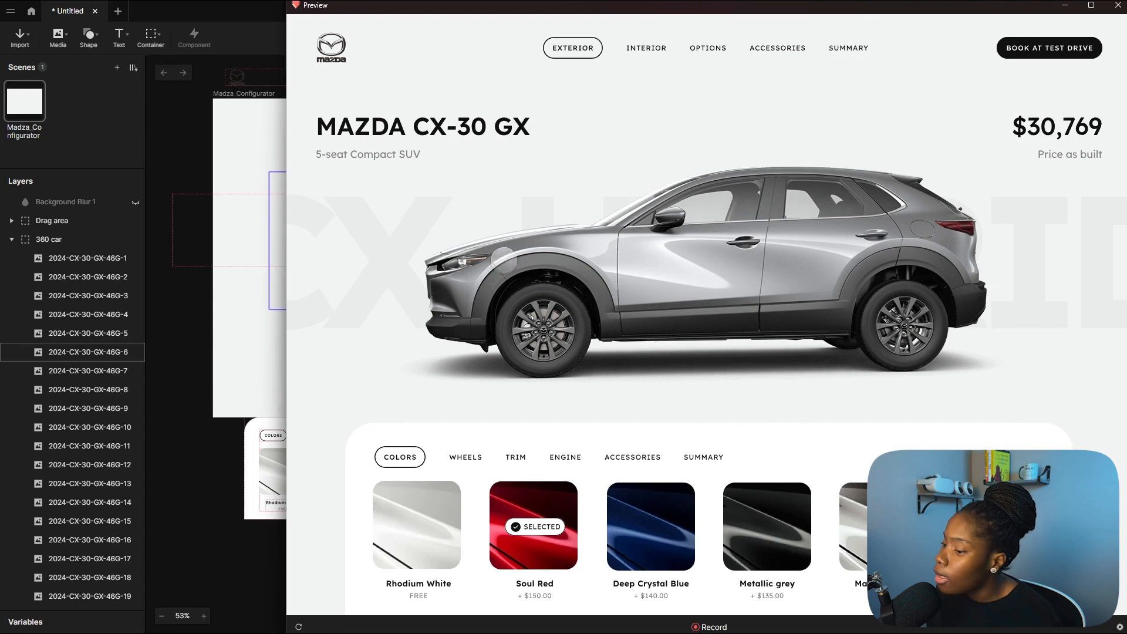
{"action": "left_click", "coordinate": [1118, 5]}
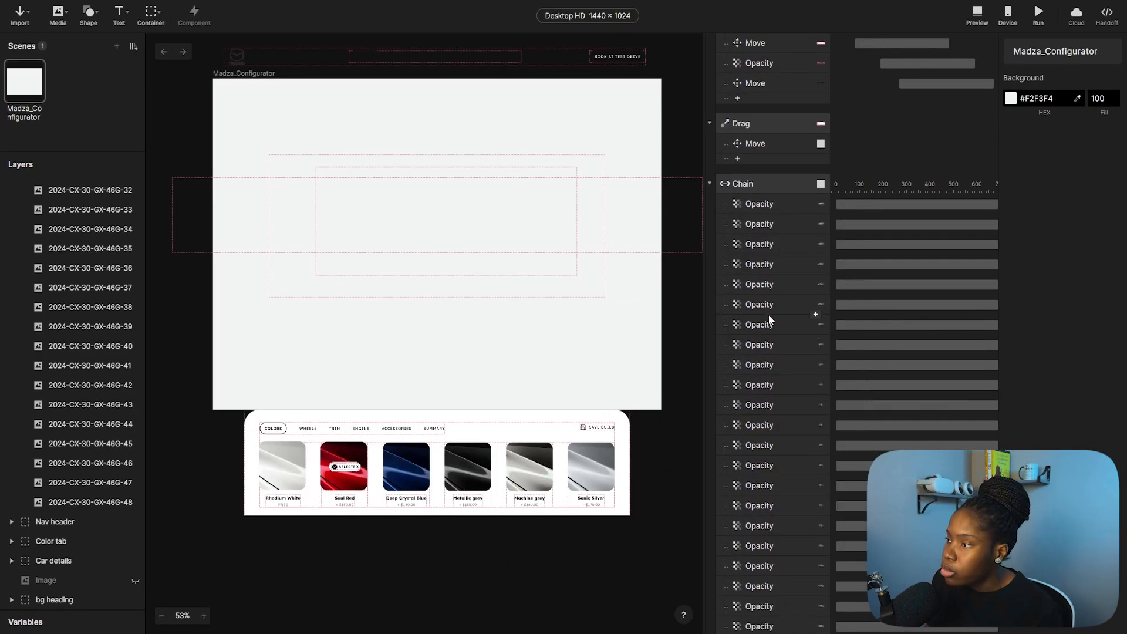
Review the completed Opacity responses in the Drag btn chain, checking the ranges of the first image and image 2024-CX-30-GX-46G-47.
{"action": "scroll", "coordinate": [769, 317], "scroll_direction": "down", "scroll_amount": 4}
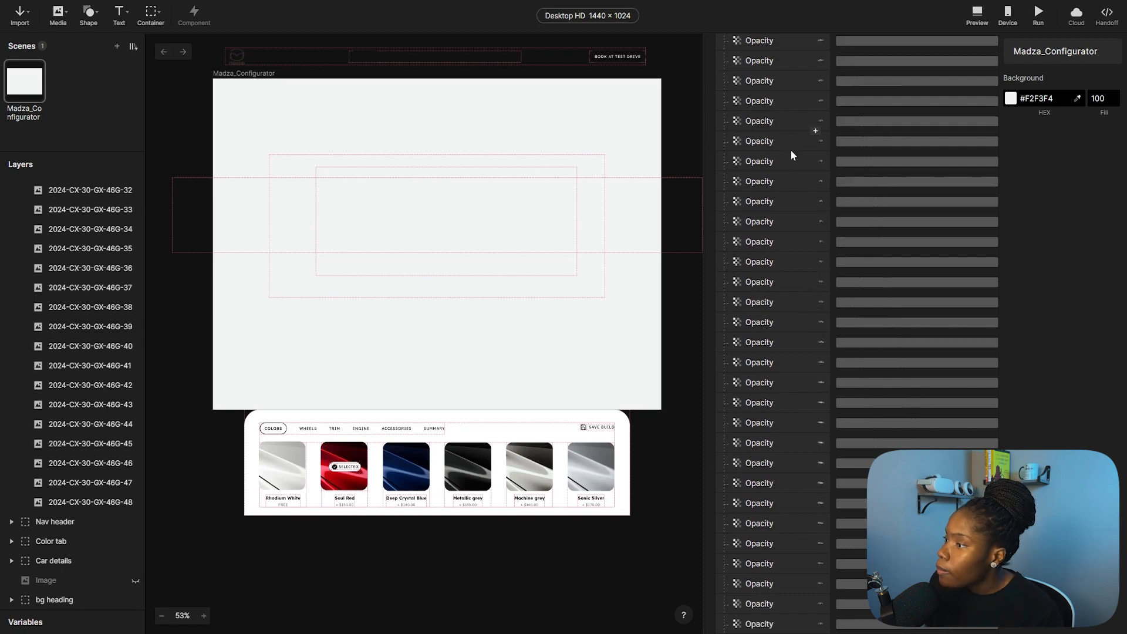
{"action": "scroll", "coordinate": [784, 205], "scroll_direction": "down", "scroll_amount": 5}
{"action": "scroll", "coordinate": [763, 289], "scroll_direction": "up", "scroll_amount": 3}
{"action": "scroll", "coordinate": [763, 292], "scroll_direction": "up", "scroll_amount": 4}
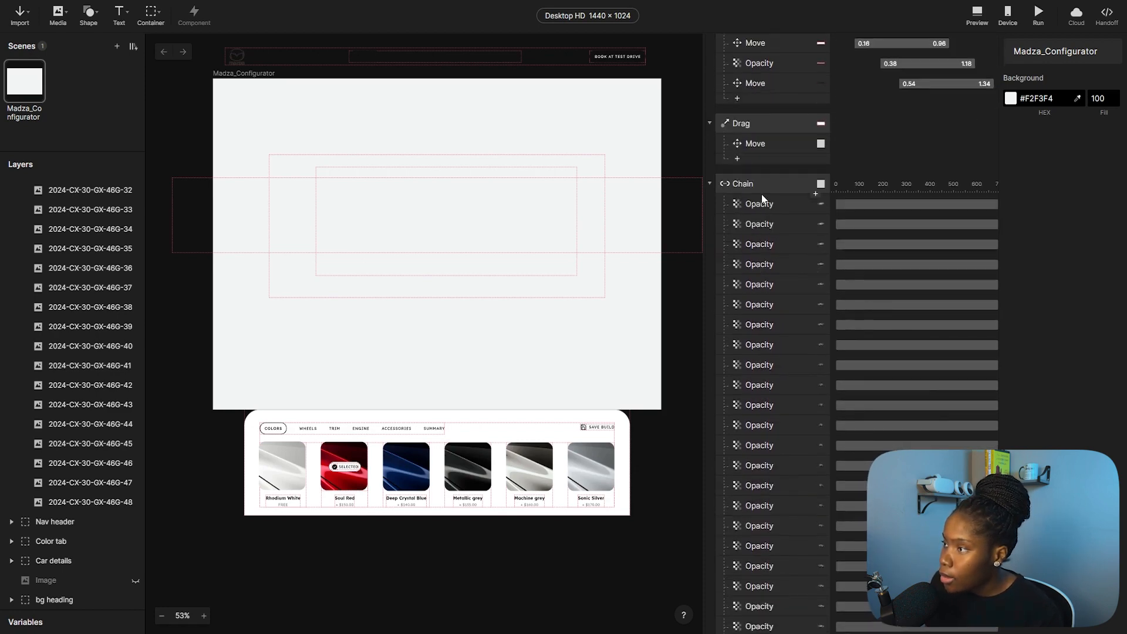
{"action": "left_click", "coordinate": [768, 207]}
{"action": "scroll", "coordinate": [763, 294], "scroll_direction": "down", "scroll_amount": 5}
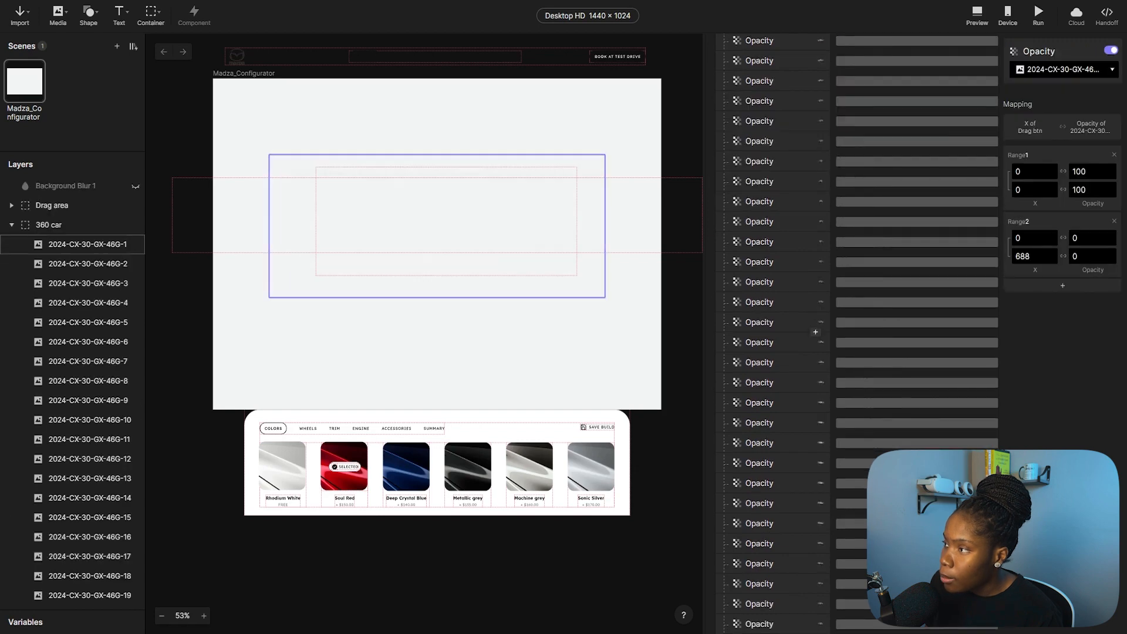
{"action": "scroll", "coordinate": [83, 338], "scroll_direction": "down", "scroll_amount": 2}
{"action": "scroll", "coordinate": [83, 338], "scroll_direction": "down", "scroll_amount": 3}
{"action": "scroll", "coordinate": [784, 452], "scroll_direction": "down", "scroll_amount": 5}
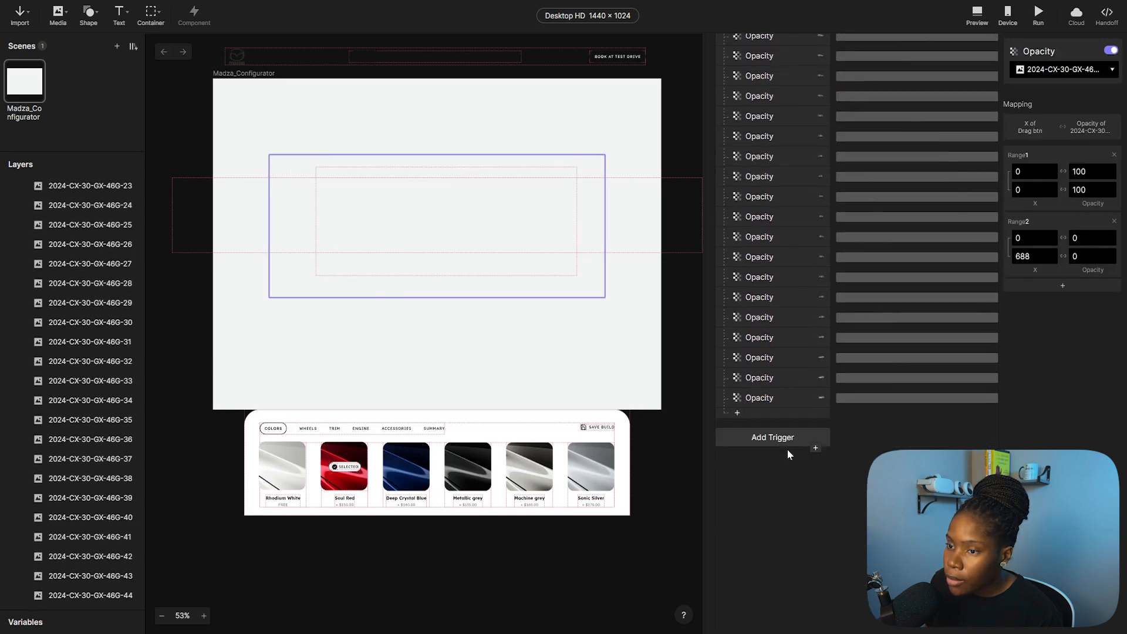
{"action": "left_click", "coordinate": [775, 399]}
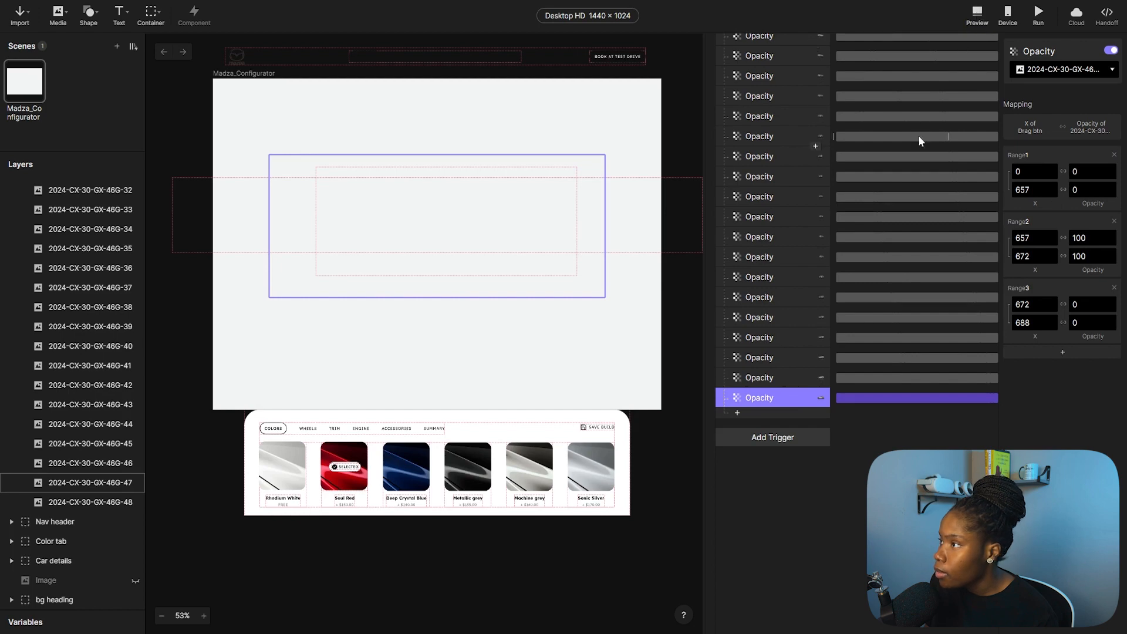
Preview the prototype full screen and examine the car's rotation with the responses completed up to image 47.
{"action": "left_click", "coordinate": [977, 16]}
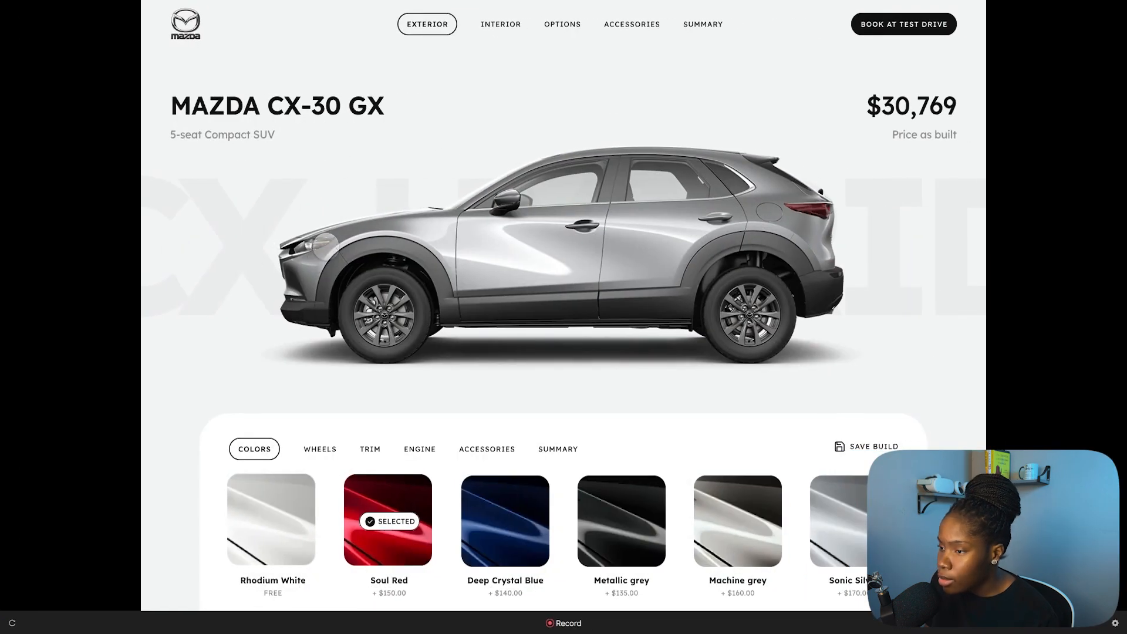
{"action": "left_click_drag", "start_coordinate": [381, 236], "coordinate": [443, 282]}
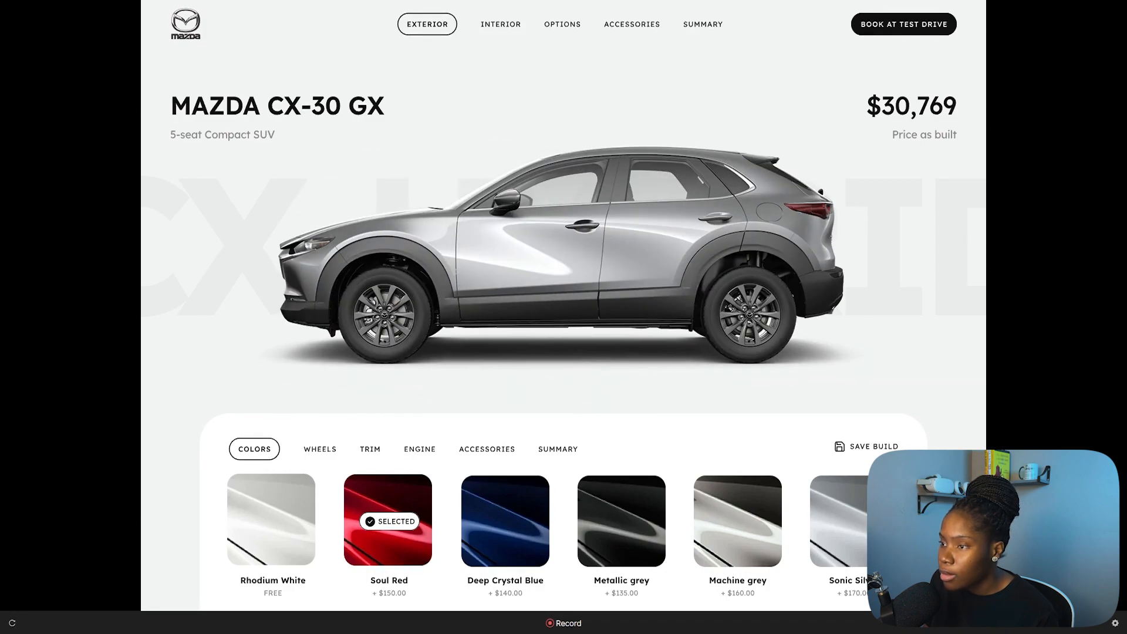
{"action": "key", "text": "Escape"}
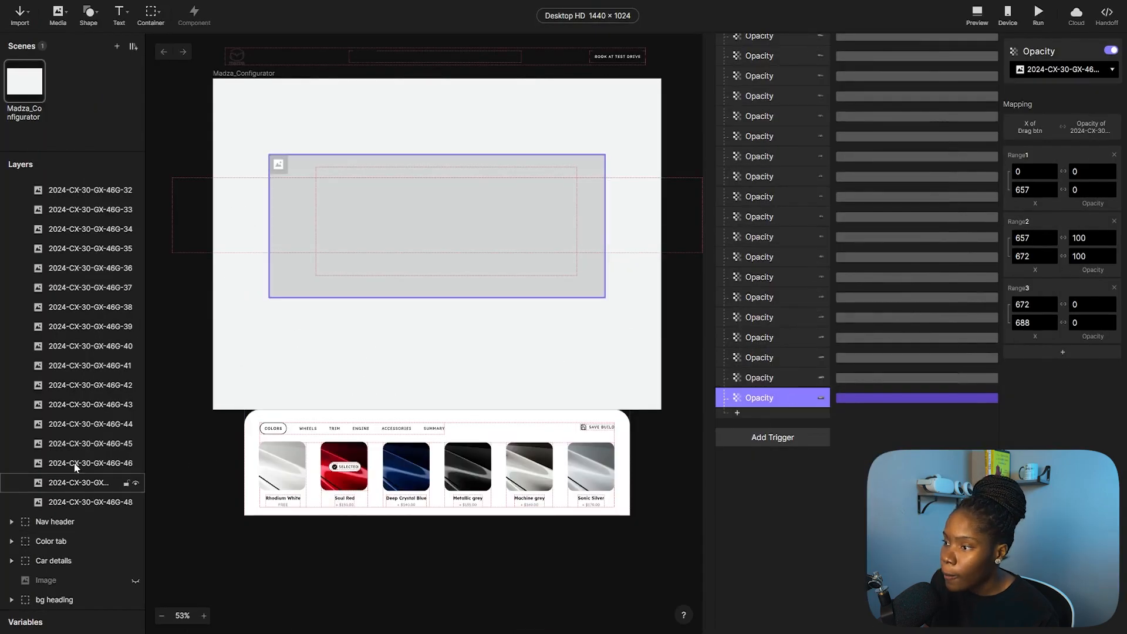
Add an Opacity response for the last car image, 2024-CX-30-GX-46G-48, to the Drag btn chain.
{"action": "left_click", "coordinate": [77, 502]}
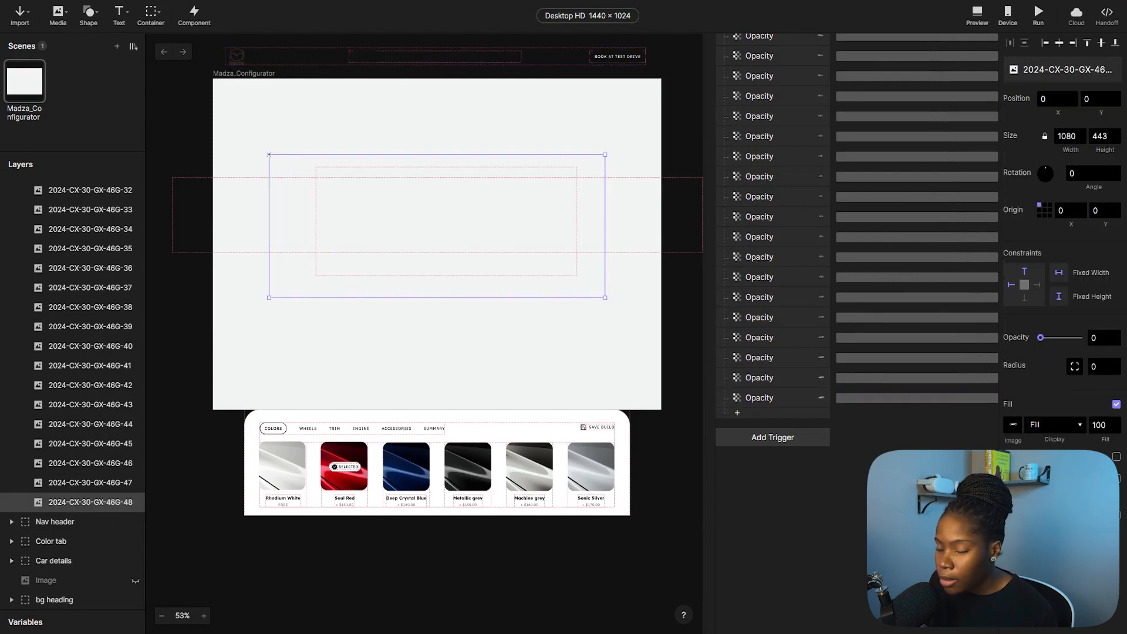
{"action": "left_click", "coordinate": [781, 418]}
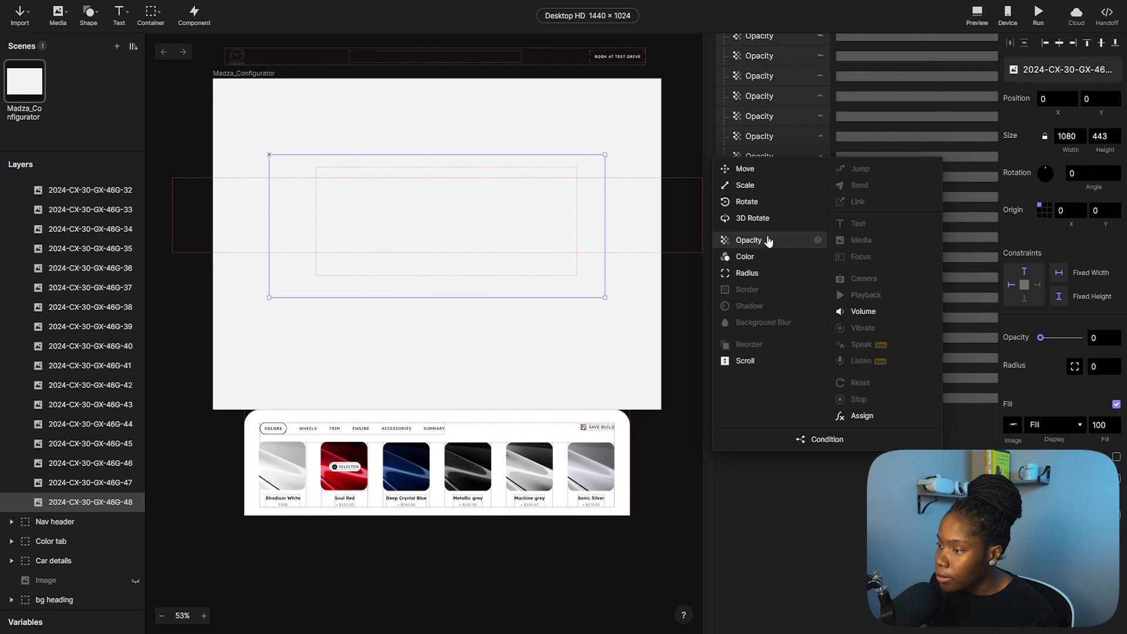
{"action": "left_click", "coordinate": [806, 240]}
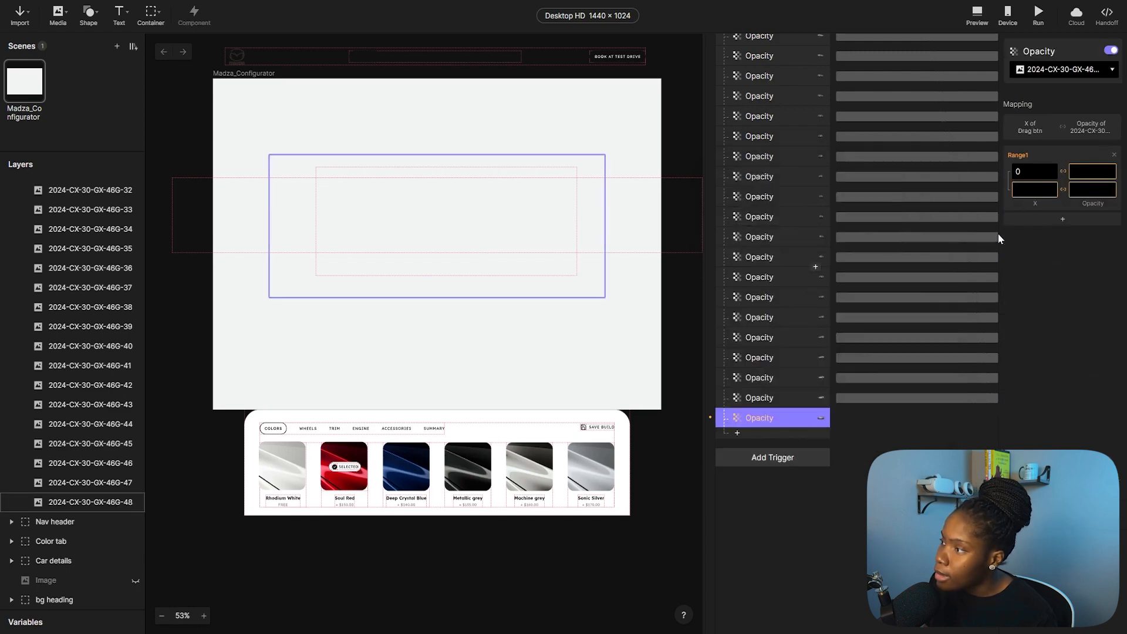
Set Range1 of image 48 to map X 0 to 672 to opacity 0 at both ends, matching image 47's Range2 end.
{"action": "left_click", "coordinate": [767, 402]}
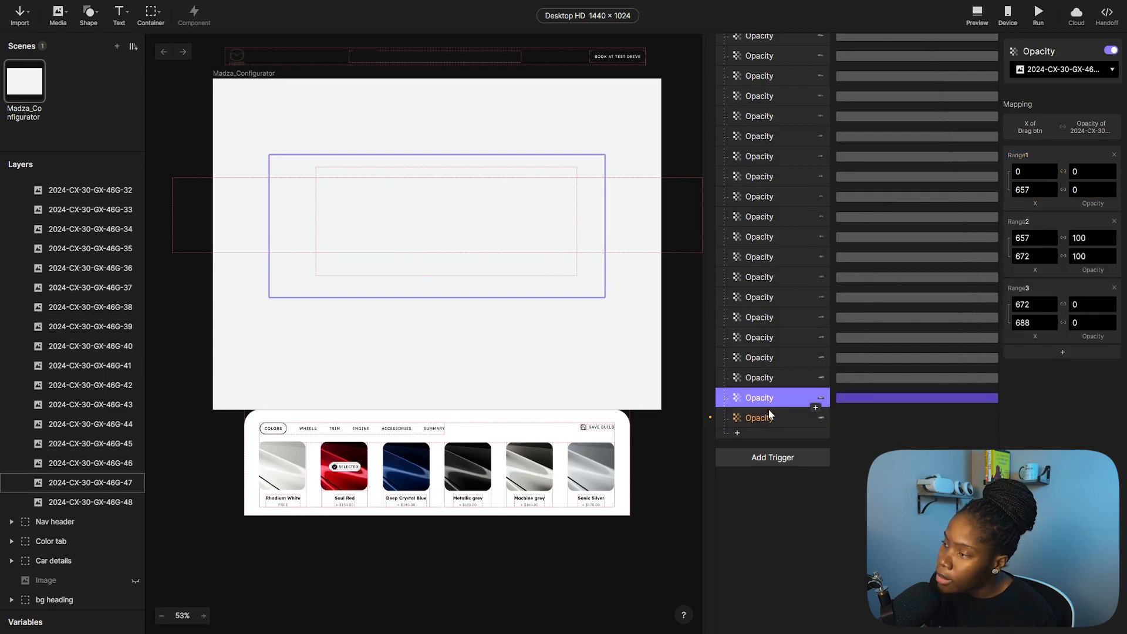
{"action": "left_click", "coordinate": [768, 411]}
{"action": "left_click", "coordinate": [1016, 189]}
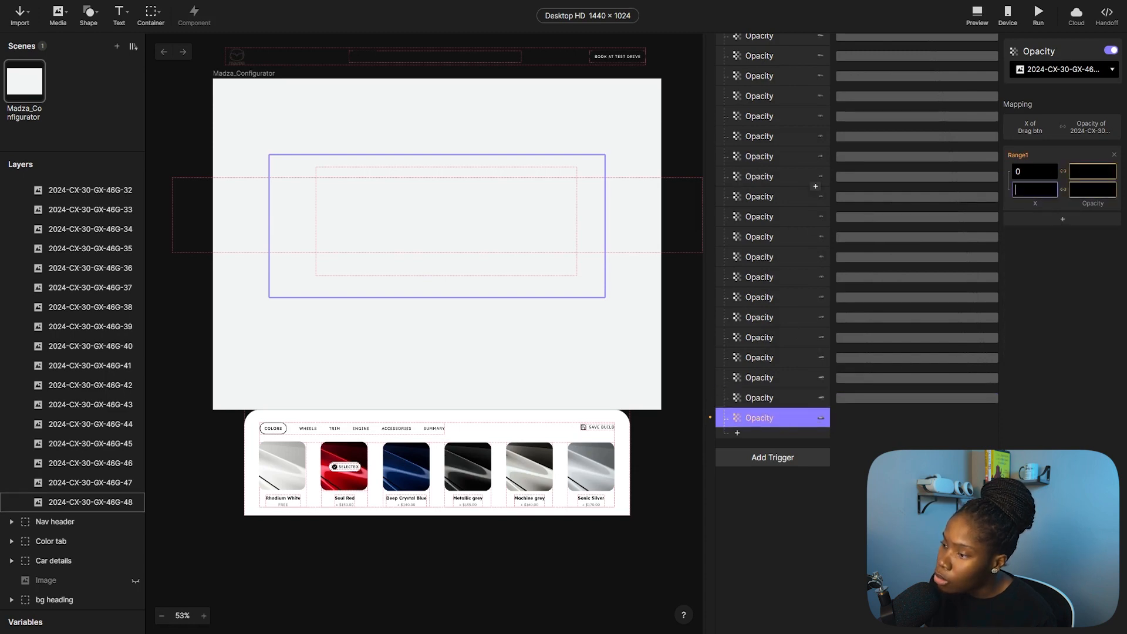
{"action": "type", "text": "672"}
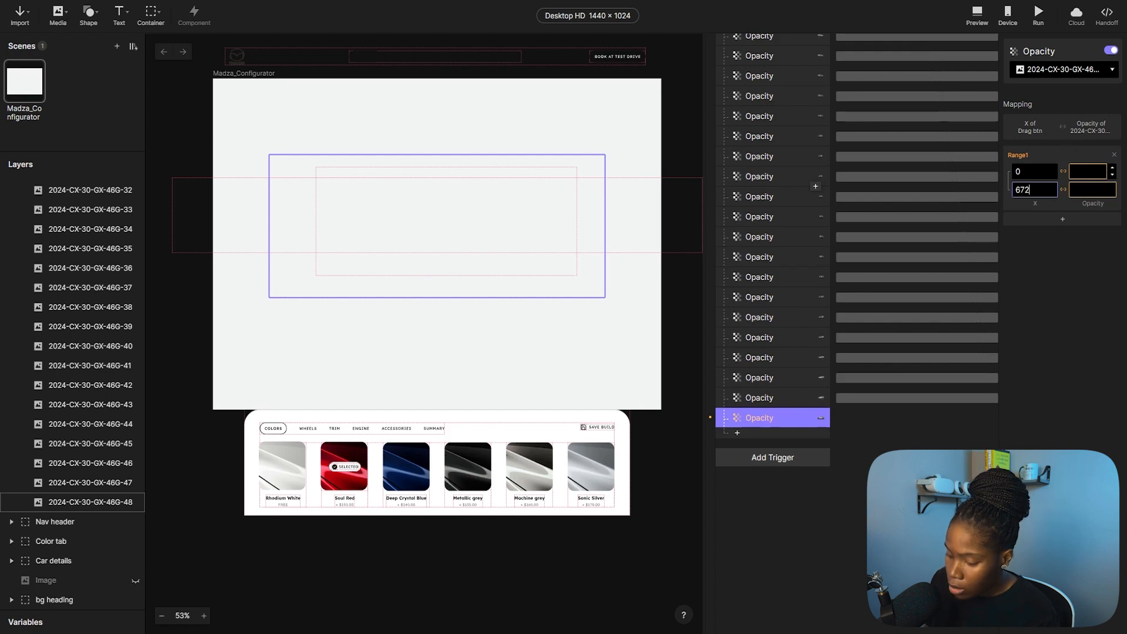
{"action": "left_click", "coordinate": [1091, 171]}
{"action": "type", "text": "0"}
{"action": "left_click", "coordinate": [1091, 189]}
{"action": "type", "text": "0"}
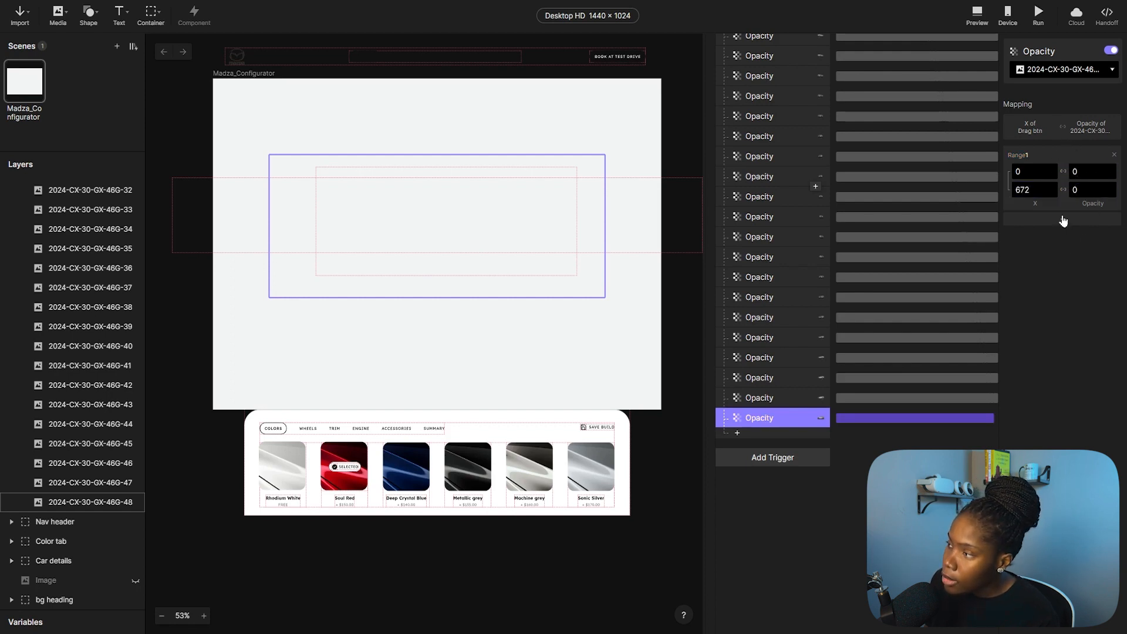
Add two more ranges to image 48's response and set Range2 to map X 672 to 688 to opacity 100 at both ends.
{"action": "left_click", "coordinate": [1062, 218]}
{"action": "left_click", "coordinate": [1063, 286]}
{"action": "left_click", "coordinate": [1015, 238]}
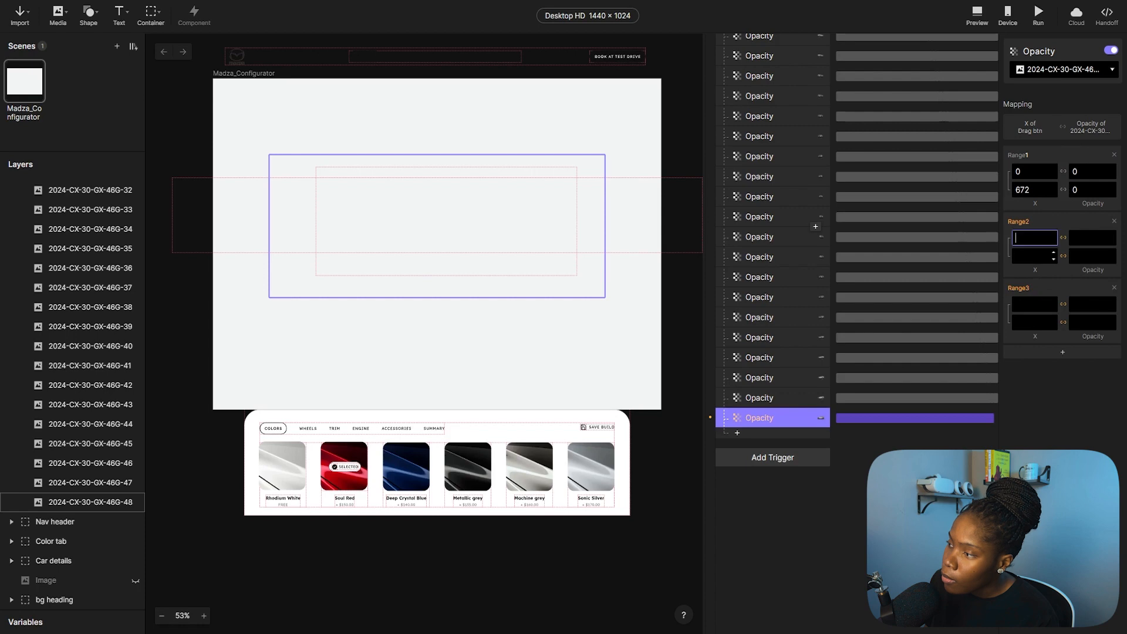
{"action": "type", "text": "672"}
{"action": "key", "text": "Tab"}
{"action": "type", "text": "688"}
{"action": "key", "text": "Tab"}
{"action": "type", "text": "100"}
{"action": "key", "text": "Tab"}
{"action": "type", "text": "100"}
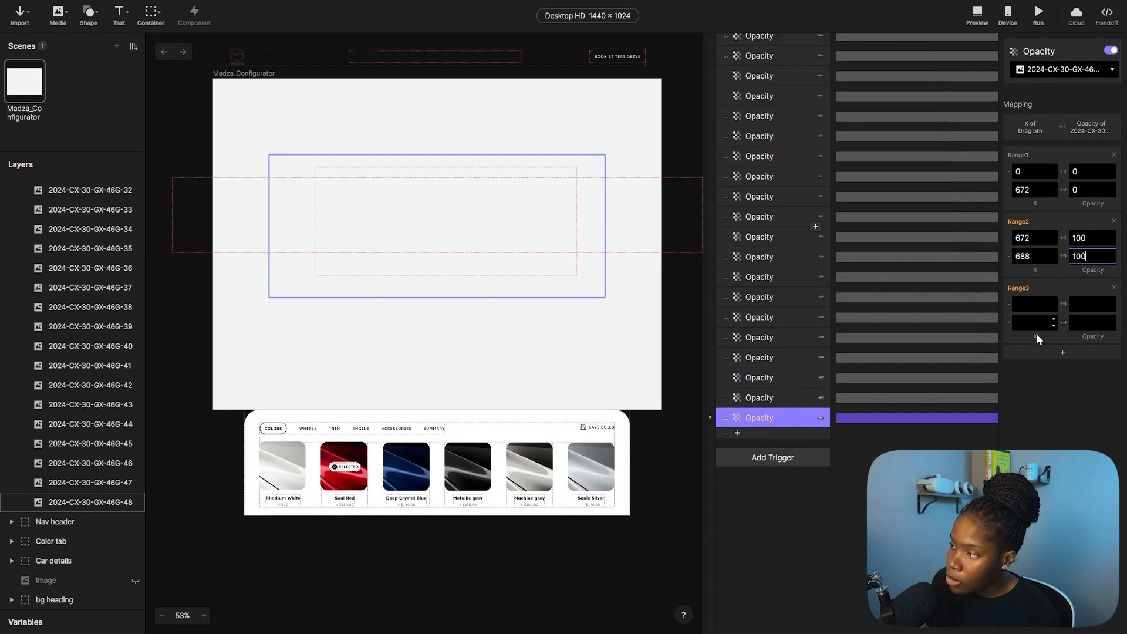
Set Range3 of image 48 to map X 688 to 688 to opacity 0 at both ends.
{"action": "key", "text": "Tab"}
{"action": "type", "text": "6"}
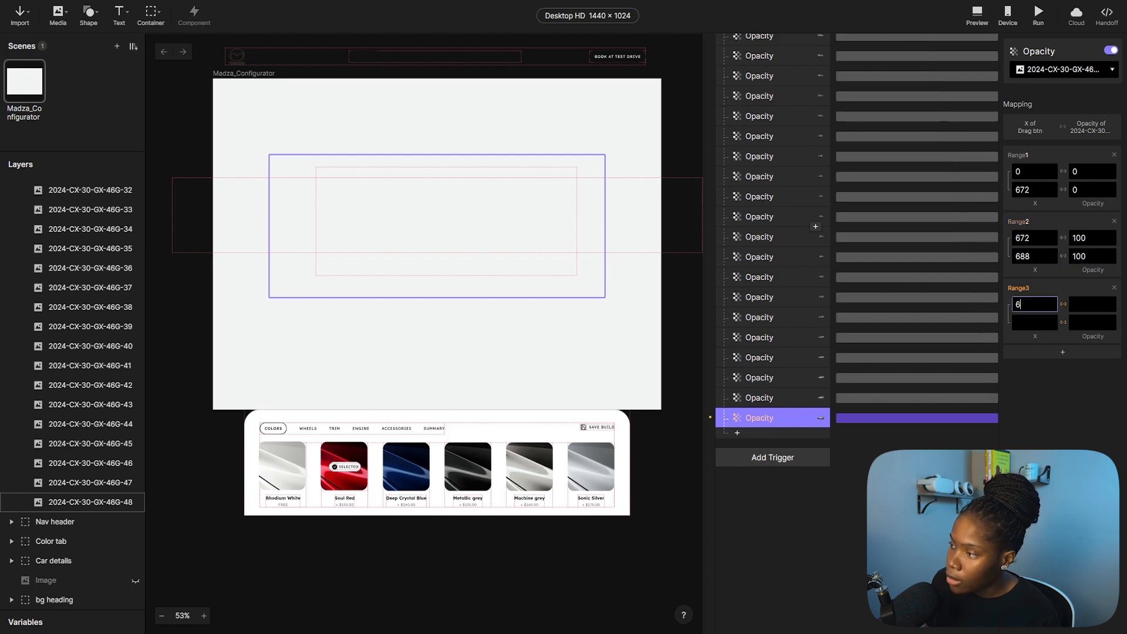
{"action": "type", "text": "88"}
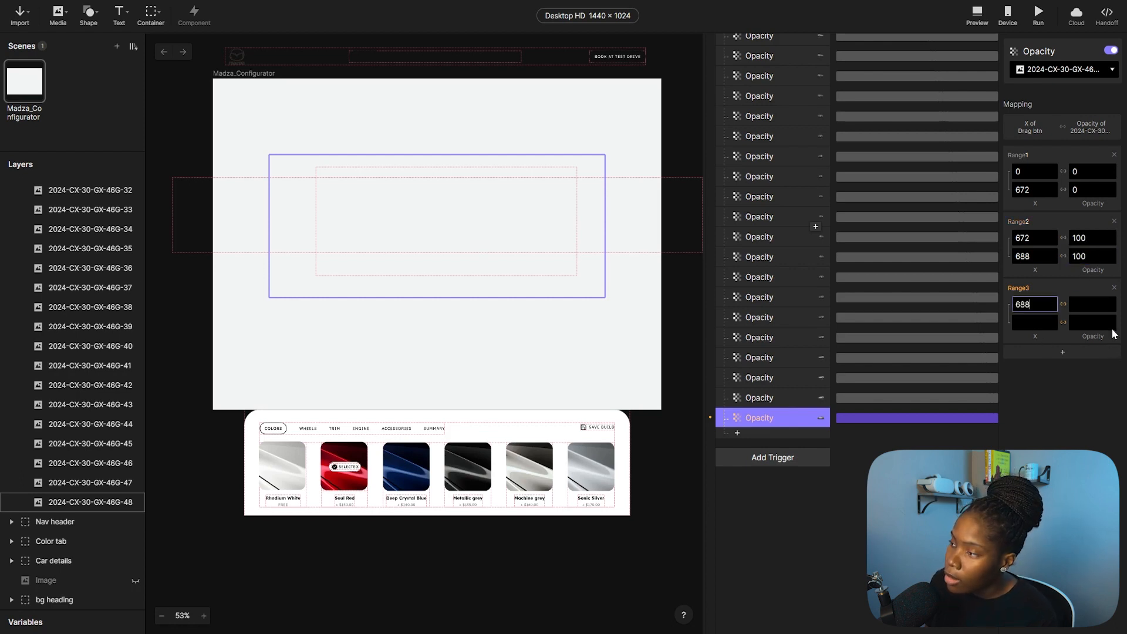
{"action": "key", "text": "Tab"}
{"action": "type", "text": "0"}
{"action": "key", "text": "Tab"}
{"action": "type", "text": "688"}
{"action": "key", "text": "Tab"}
{"action": "type", "text": "0"}
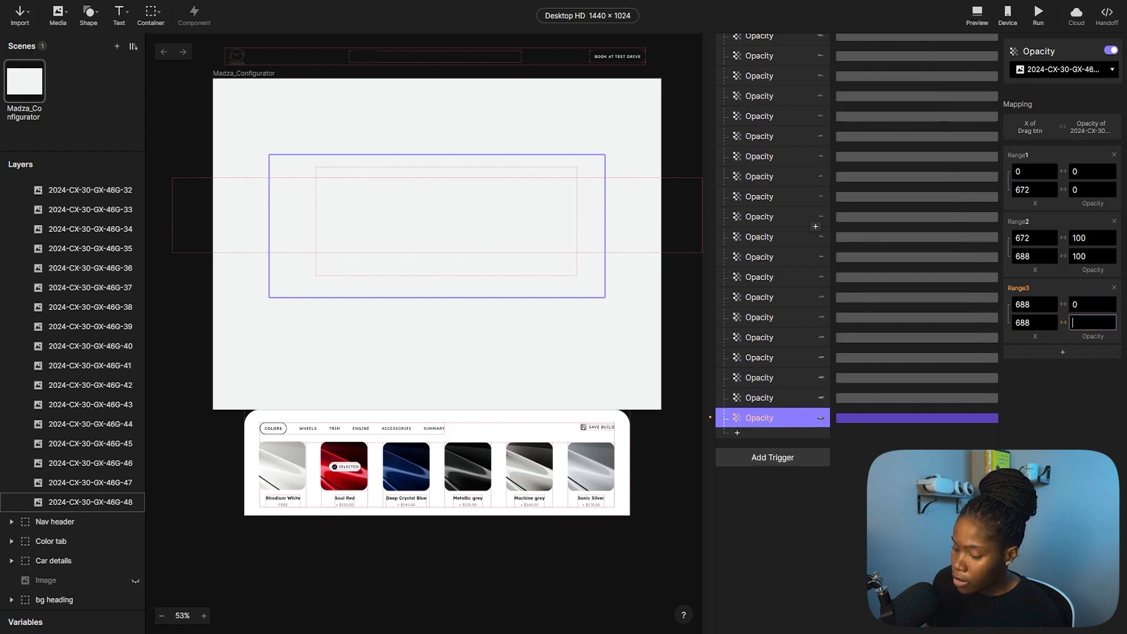
Preview the prototype full screen and test the 360-degree rotation by sweeping back and forth across the car.
{"action": "left_click", "coordinate": [1072, 446]}
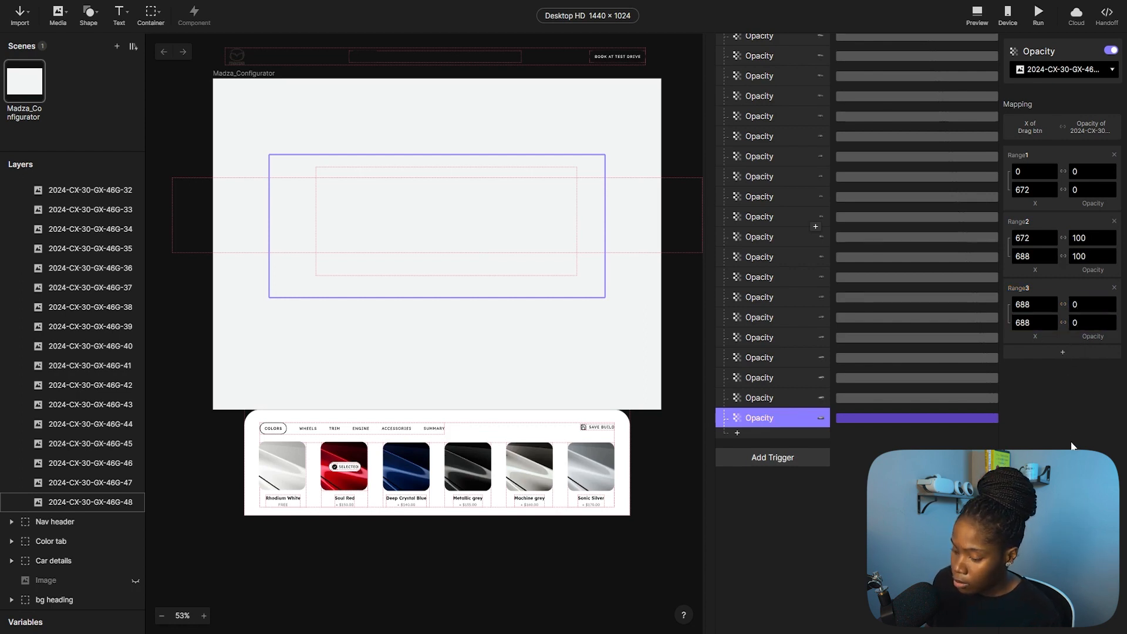
{"action": "left_click", "coordinate": [977, 13]}
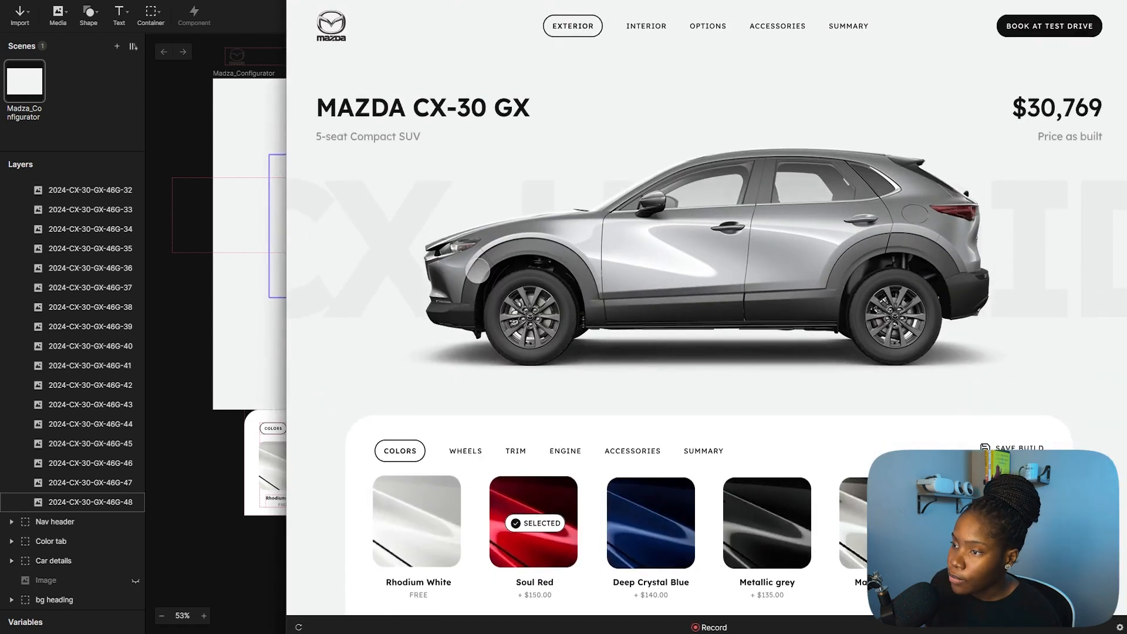
{"action": "left_click_drag", "start_coordinate": [581, 253], "coordinate": [764, 247]}
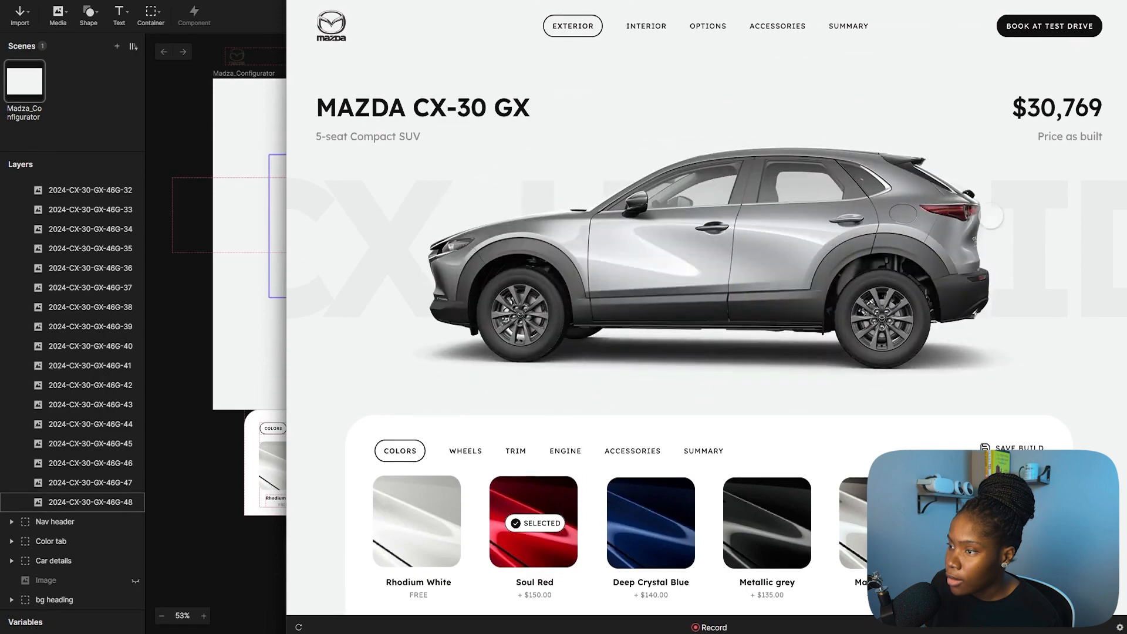
{"action": "left_click_drag", "start_coordinate": [1086, 214], "coordinate": [1003, 250]}
{"action": "left_click_drag", "start_coordinate": [929, 240], "coordinate": [323, 298]}
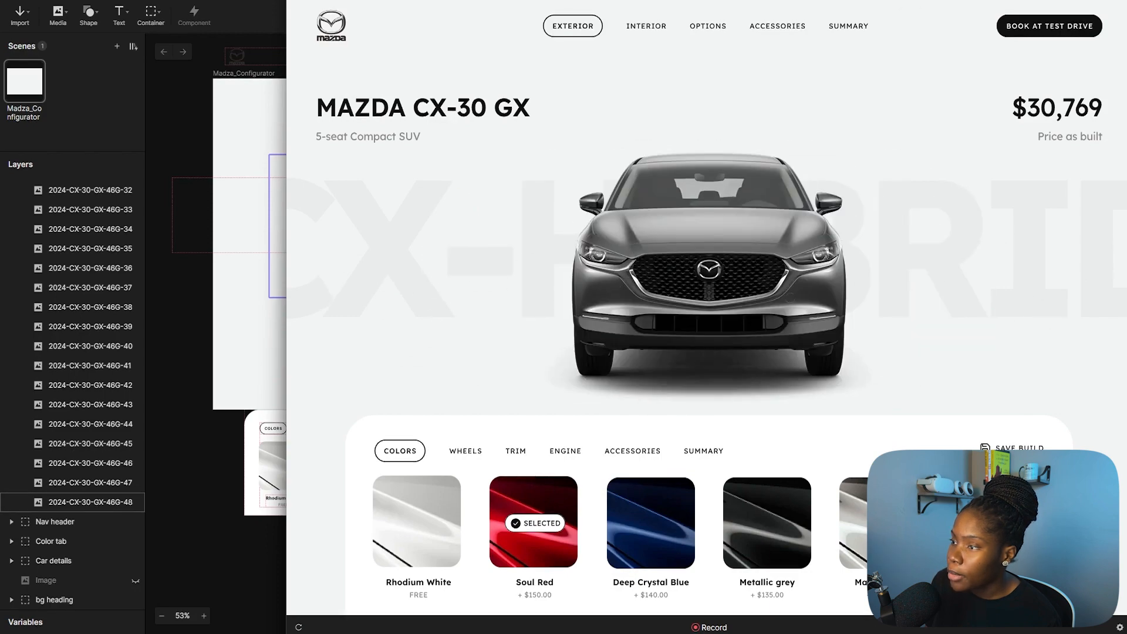
{"action": "key", "text": "ctrl+super+f"}
{"action": "left_click_drag", "start_coordinate": [553, 246], "coordinate": [397, 238]}
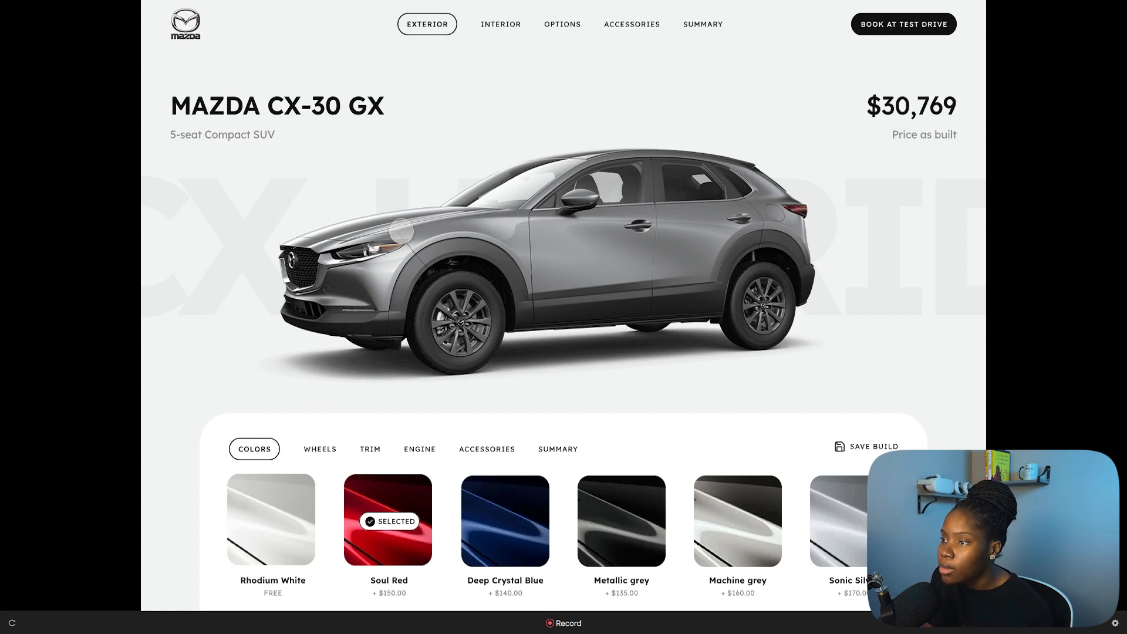
{"action": "left_click_drag", "start_coordinate": [402, 230], "coordinate": [711, 264]}
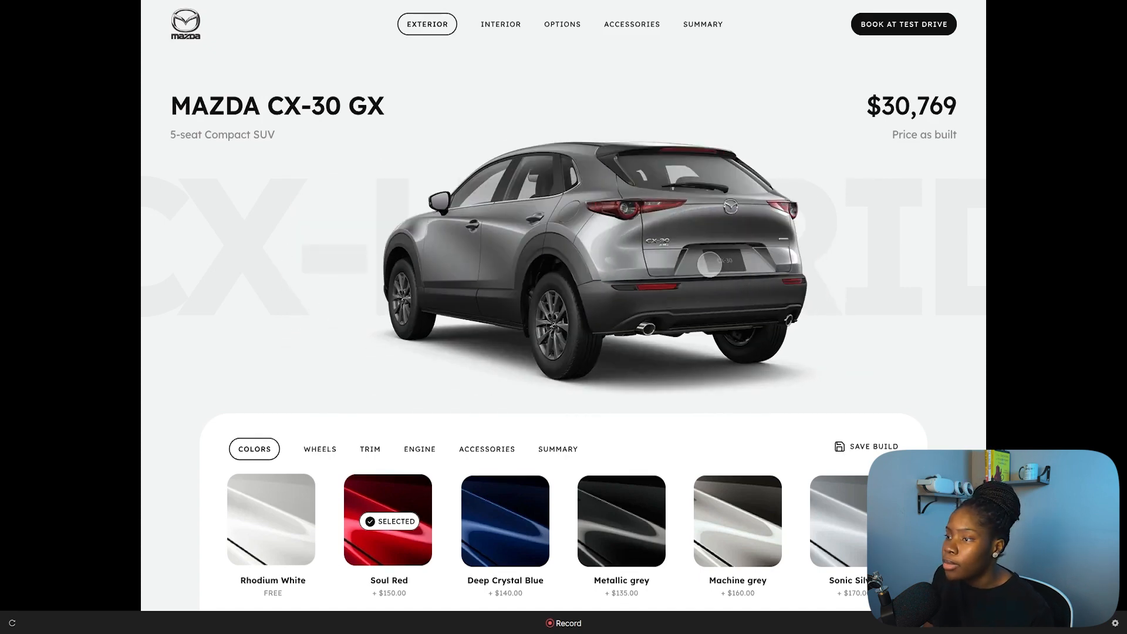
{"action": "left_click_drag", "start_coordinate": [709, 264], "coordinate": [694, 272]}
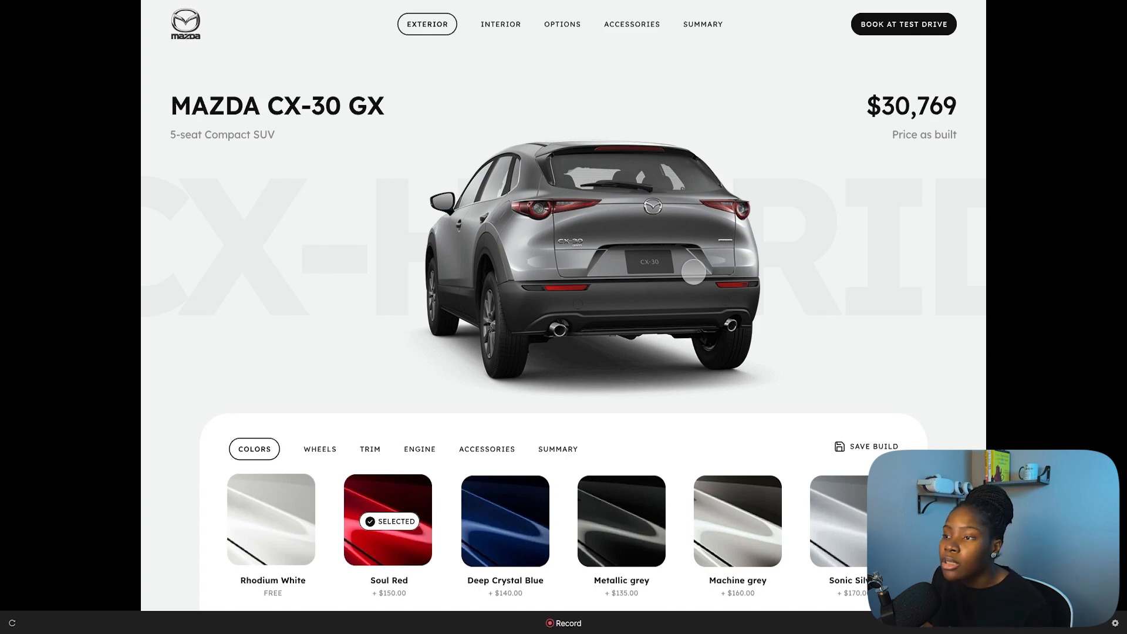
{"action": "left_click_drag", "start_coordinate": [694, 272], "coordinate": [1024, 17]}
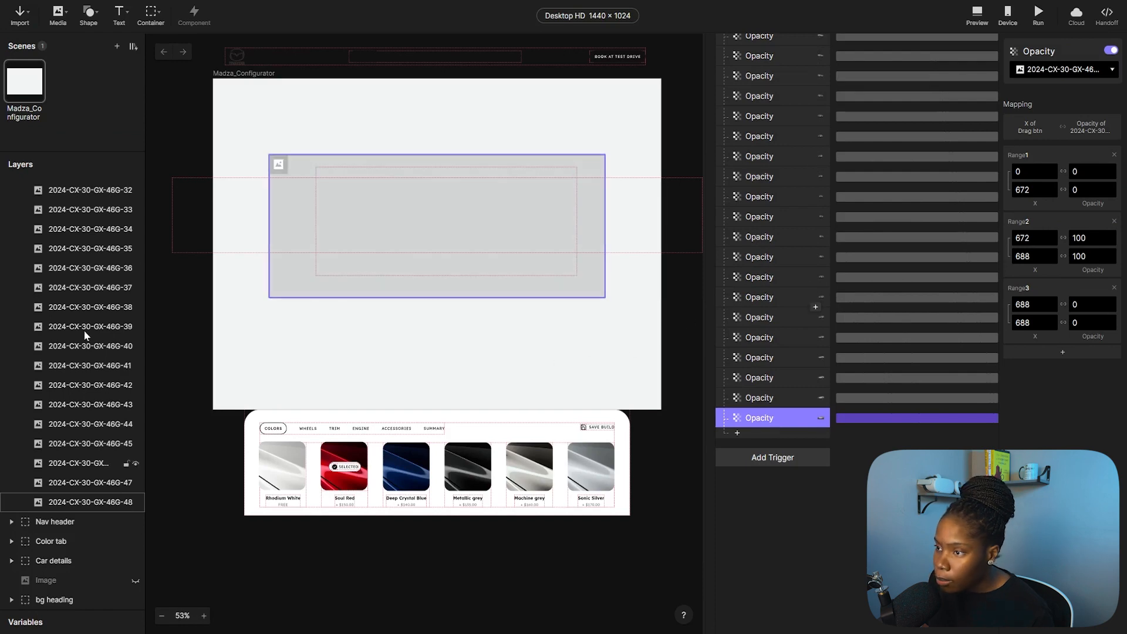
Collapse the 360 car group in the layer list and deselect the current response.
{"action": "scroll", "coordinate": [75, 330], "scroll_direction": "up", "scroll_amount": 6}
{"action": "scroll", "coordinate": [75, 330], "scroll_direction": "up", "scroll_amount": 3}
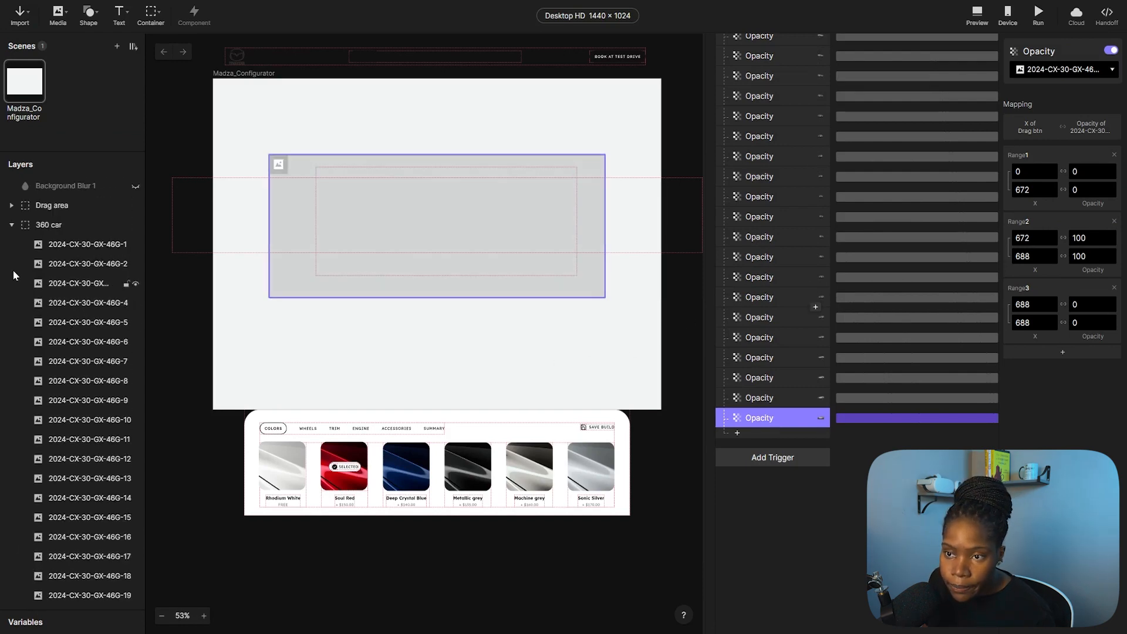
{"action": "left_click", "coordinate": [17, 228]}
{"action": "left_click", "coordinate": [550, 546]}
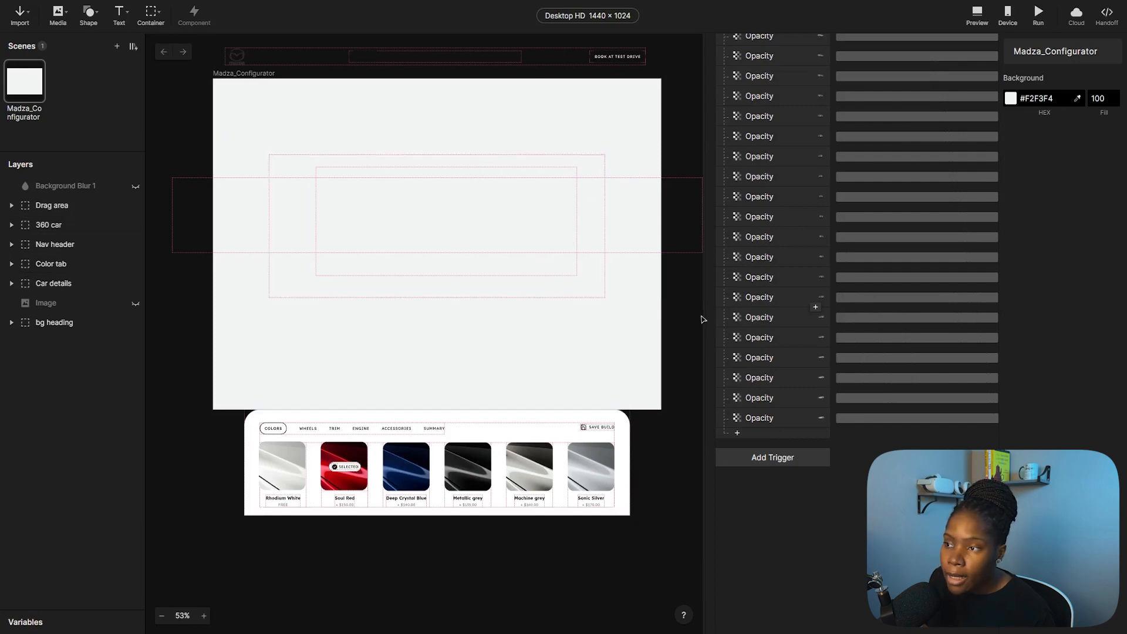
{"action": "scroll", "coordinate": [339, 452], "scroll_direction": "down", "scroll_amount": 3}
{"action": "scroll", "coordinate": [456, 449], "scroll_direction": "up", "scroll_amount": 5, "text": "ctrl"}
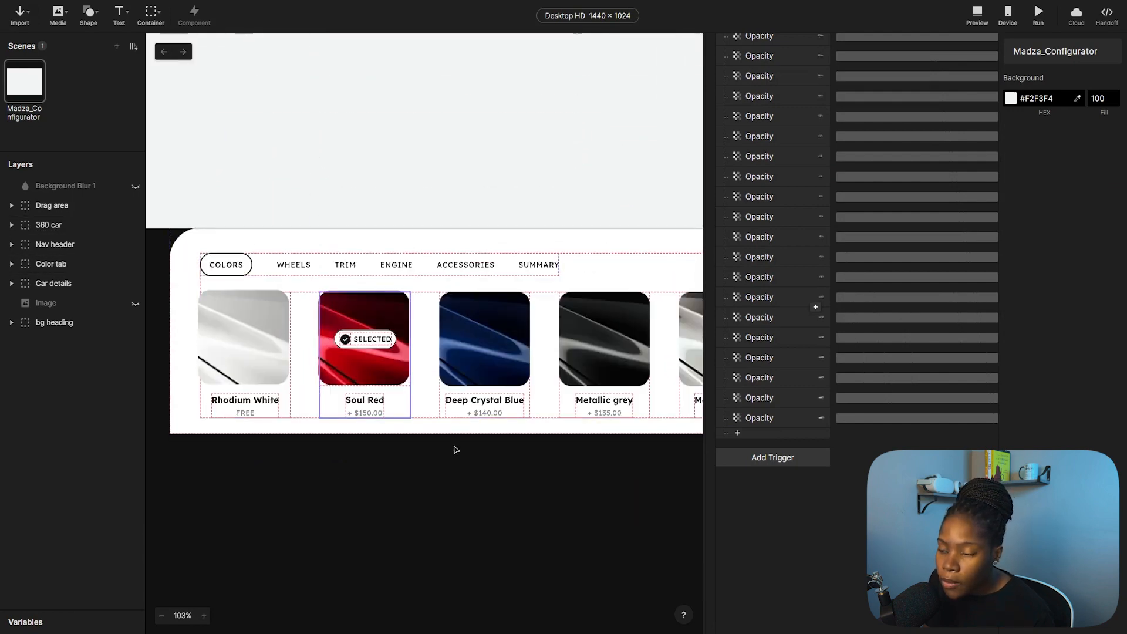
{"action": "scroll", "coordinate": [458, 301], "scroll_direction": "down", "scroll_amount": 4, "text": "ctrl"}
{"action": "scroll", "coordinate": [447, 226], "scroll_direction": "up", "scroll_amount": 2, "text": "ctrl"}
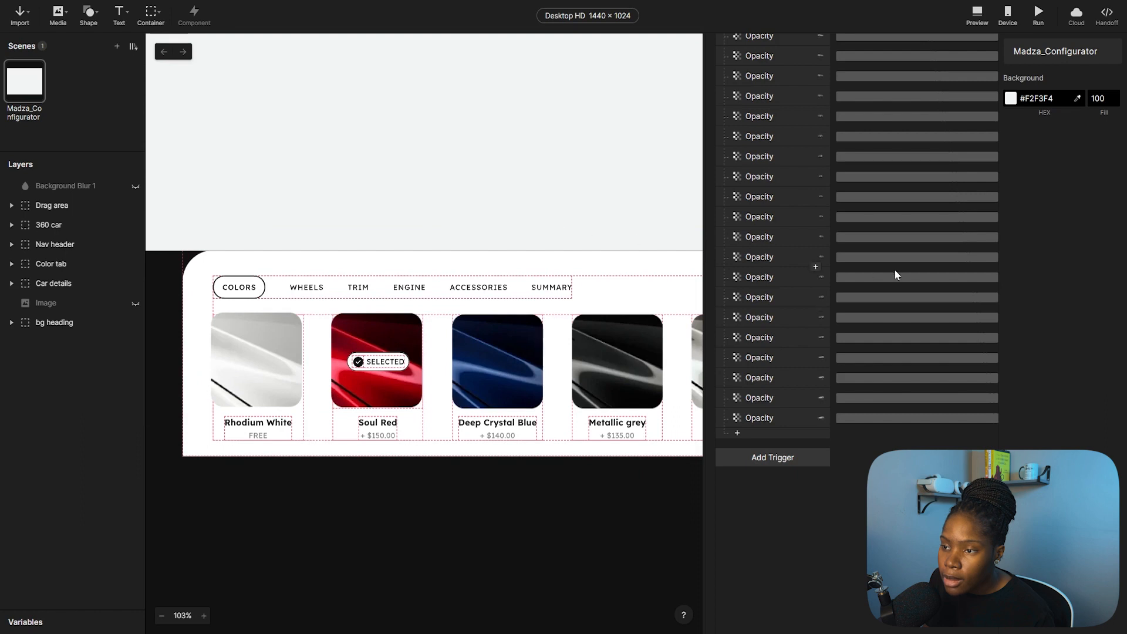
Collapse the Chain trigger's response list and rename the trigger as "Chain - Car".
{"action": "scroll", "coordinate": [804, 274], "scroll_direction": "up", "scroll_amount": 5}
{"action": "scroll", "coordinate": [807, 235], "scroll_direction": "up", "scroll_amount": 5}
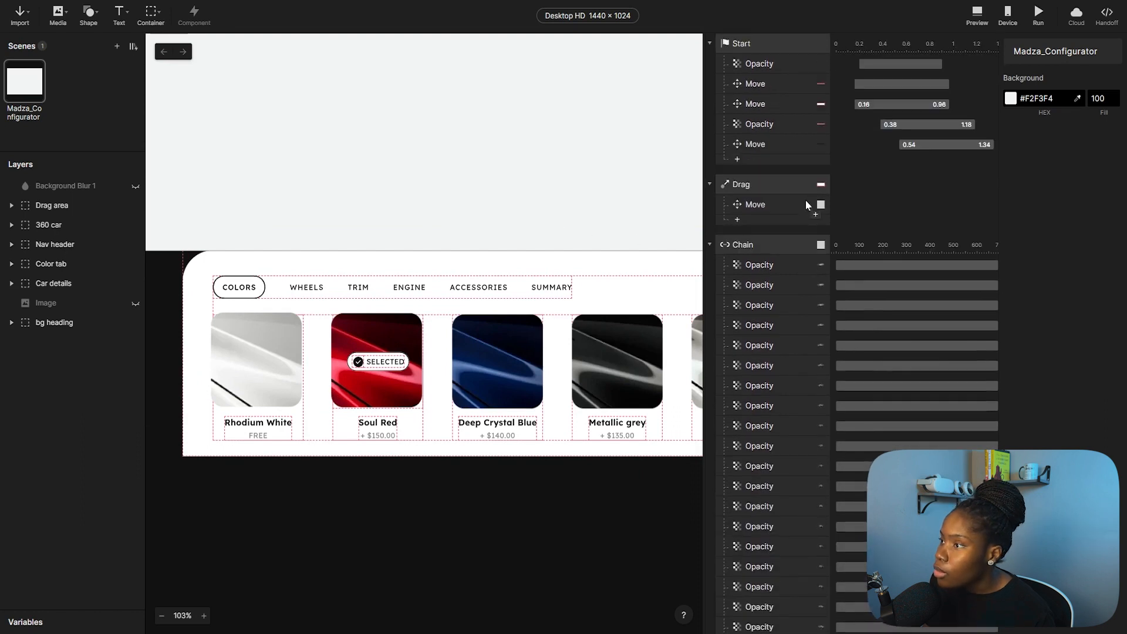
{"action": "left_click", "coordinate": [710, 246]}
{"action": "left_click", "coordinate": [755, 248]}
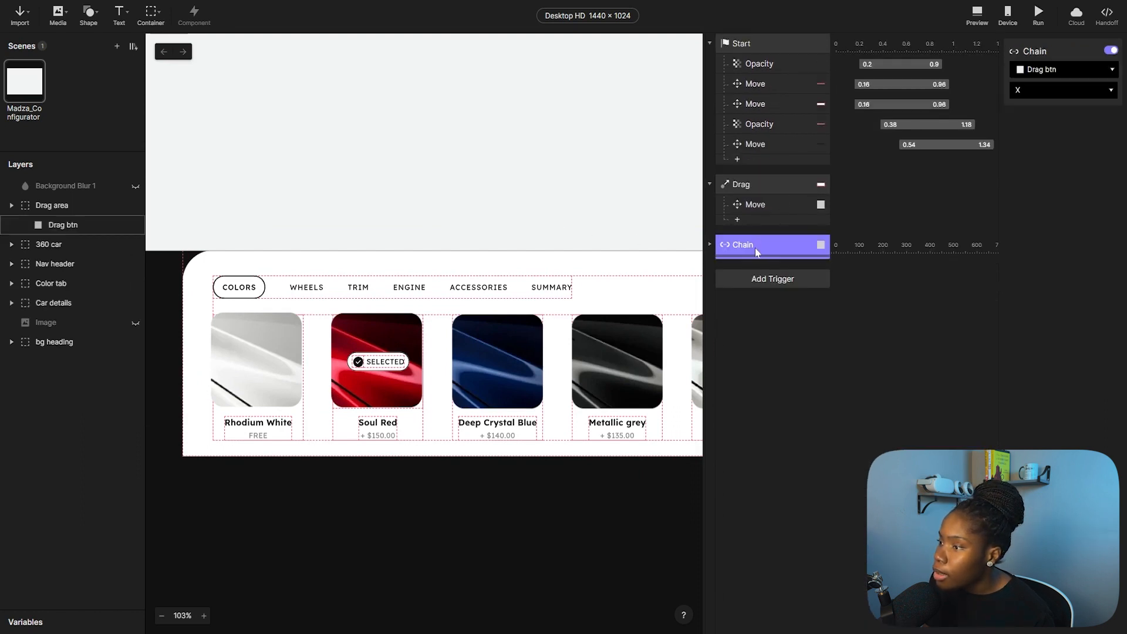
{"action": "double_click", "coordinate": [757, 248]}
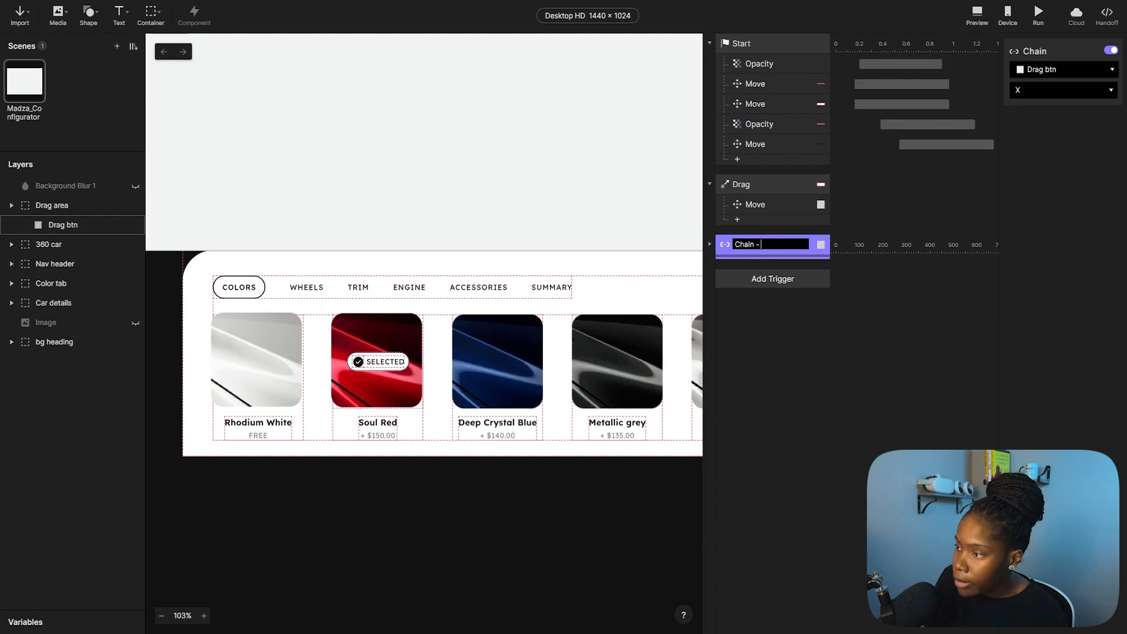
{"action": "type", "text": "Car"}
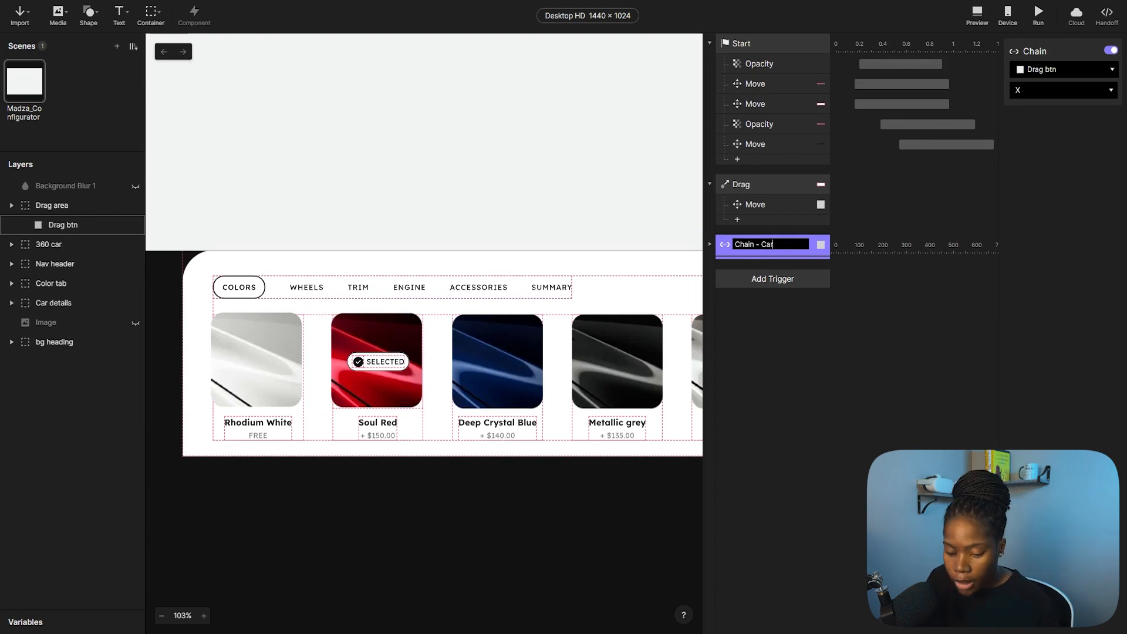
{"action": "left_click", "coordinate": [781, 325]}
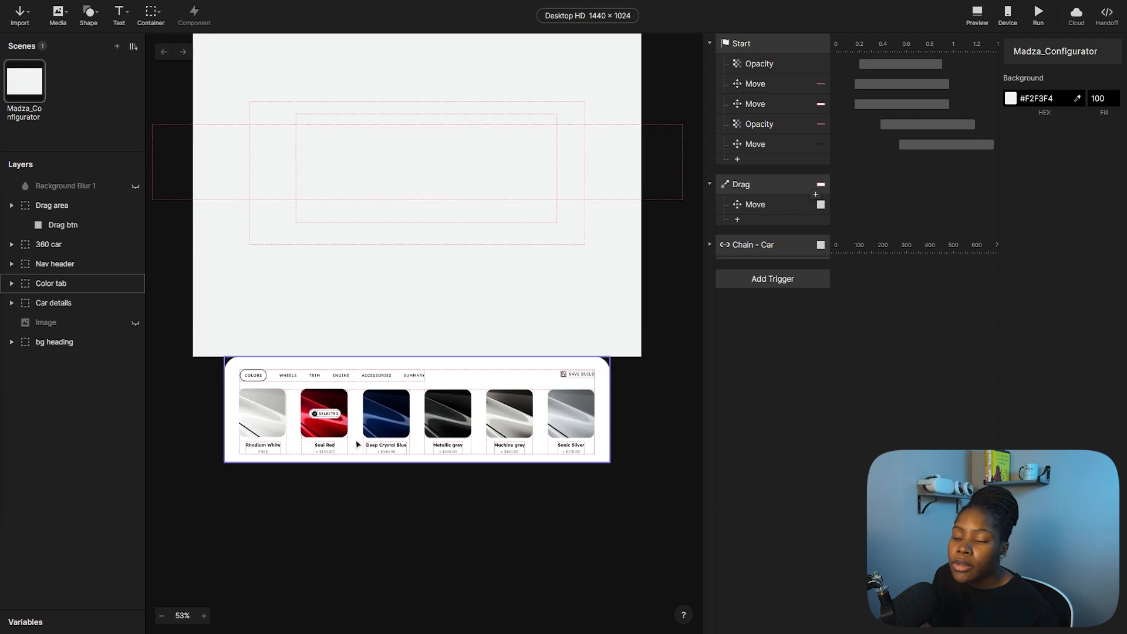
{"action": "scroll", "coordinate": [286, 467], "scroll_direction": "up", "scroll_amount": 5, "text": "ctrl"}
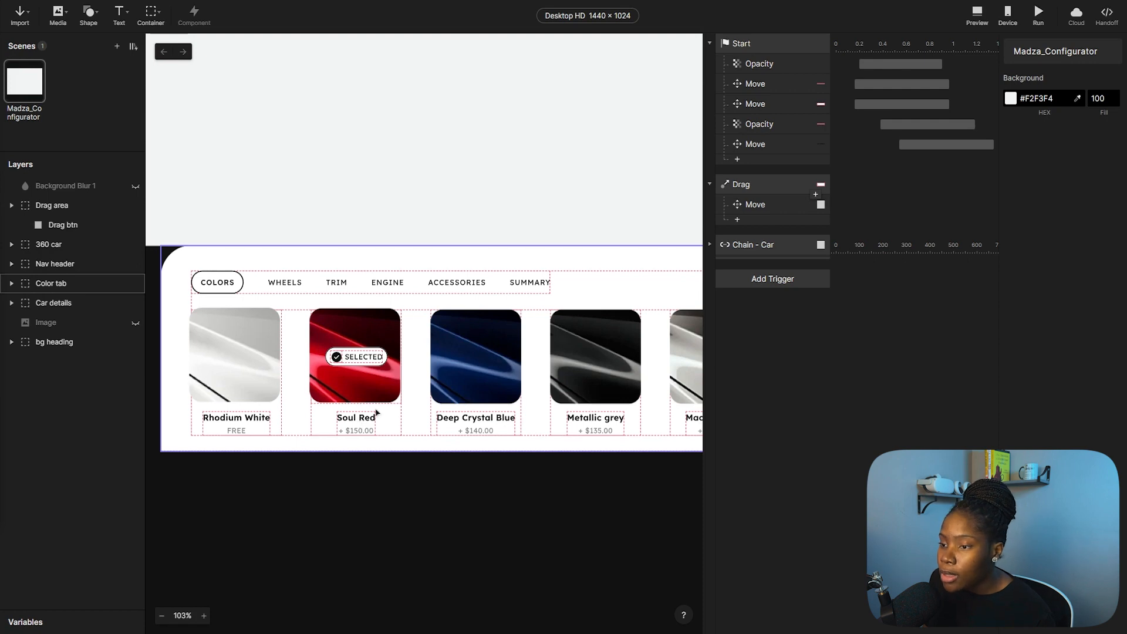
{"action": "double_click", "coordinate": [368, 370]}
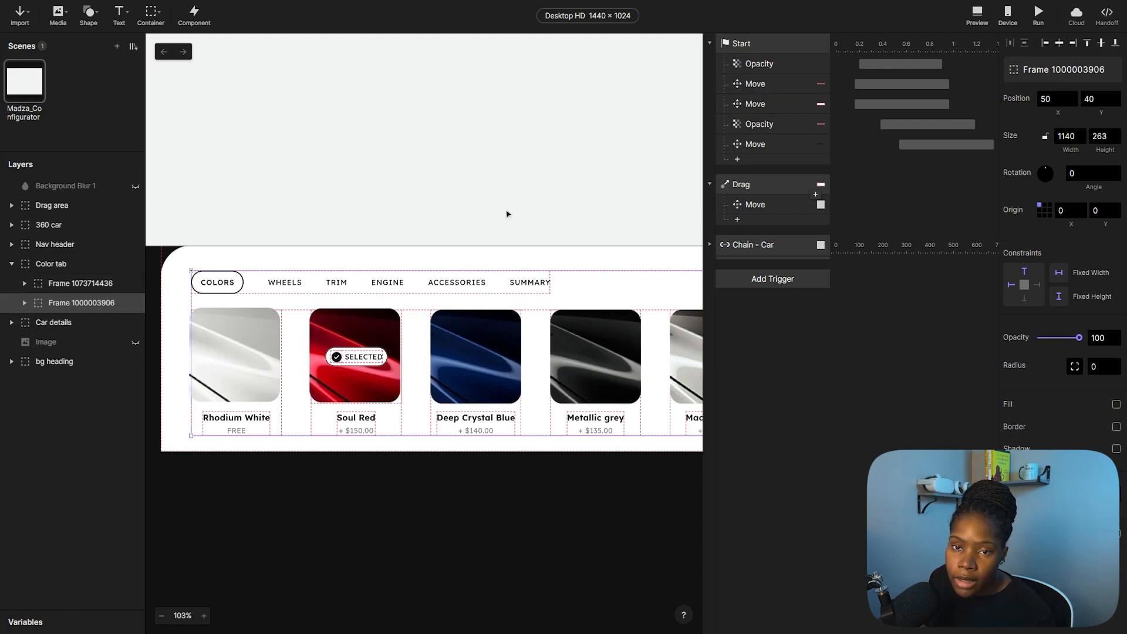
{"action": "scroll", "coordinate": [510, 234], "scroll_direction": "up", "scroll_amount": 5}
{"action": "scroll", "coordinate": [363, 282], "scroll_direction": "down", "scroll_amount": 5, "text": "ctrl"}
{"action": "scroll", "coordinate": [425, 285], "scroll_direction": "up", "scroll_amount": 3, "text": "ctrl"}
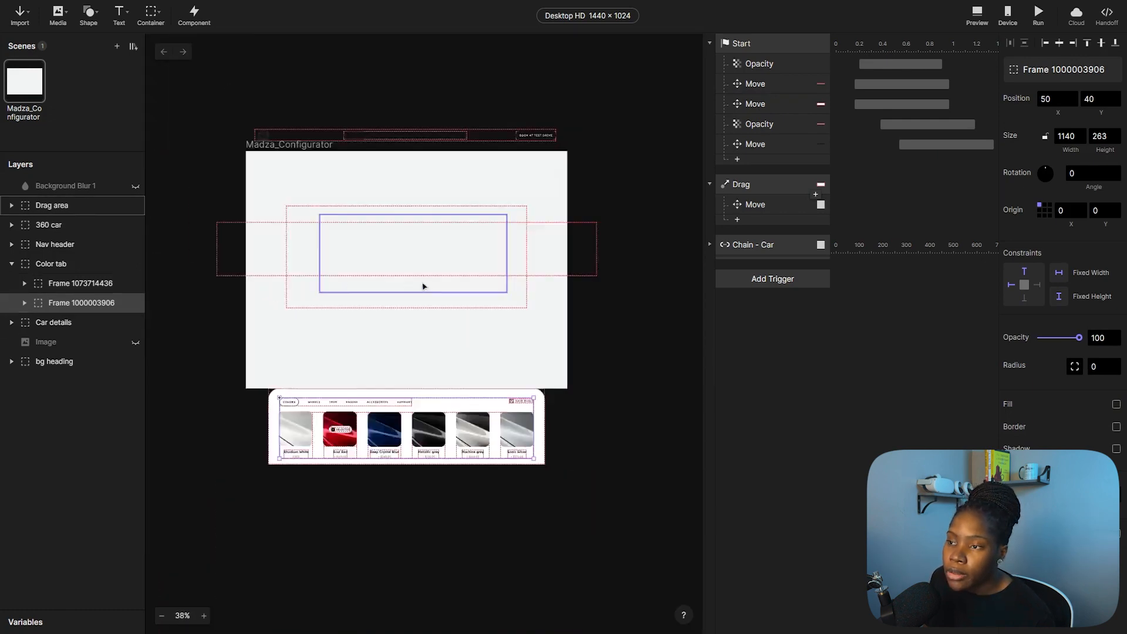
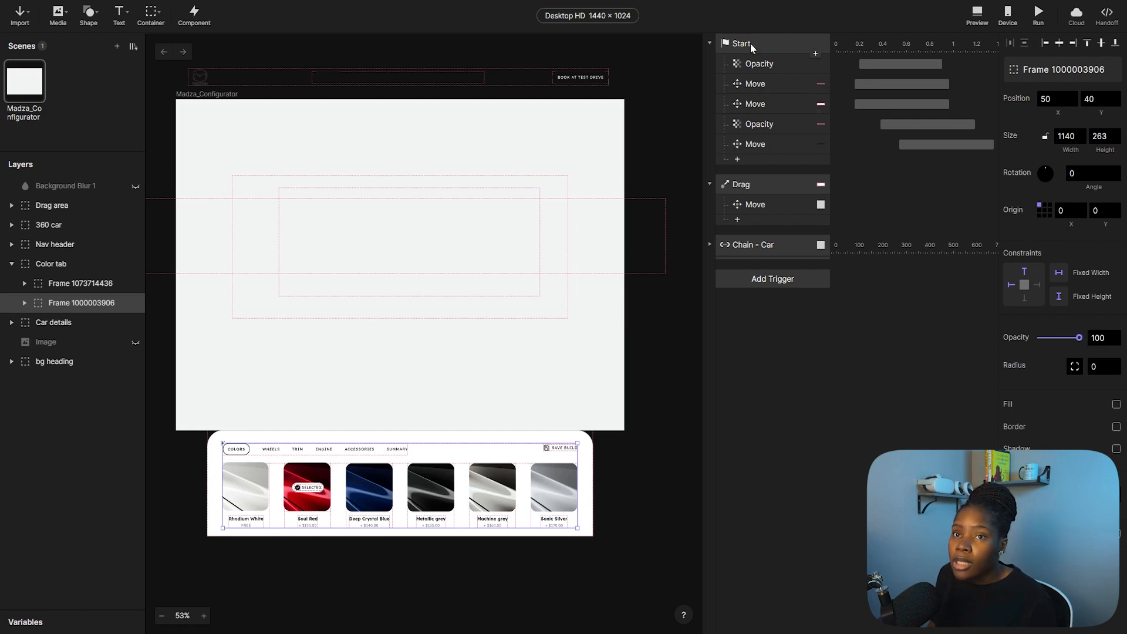
{"action": "left_click", "coordinate": [710, 245]}
{"action": "left_click", "coordinate": [711, 245]}
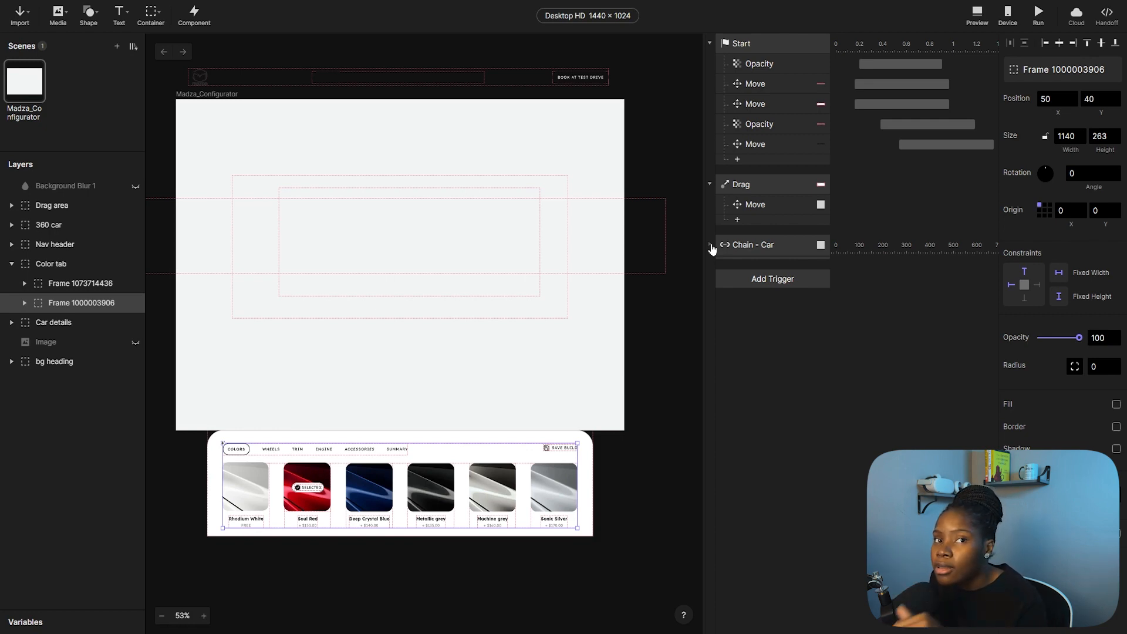
{"action": "left_click", "coordinate": [783, 242]}
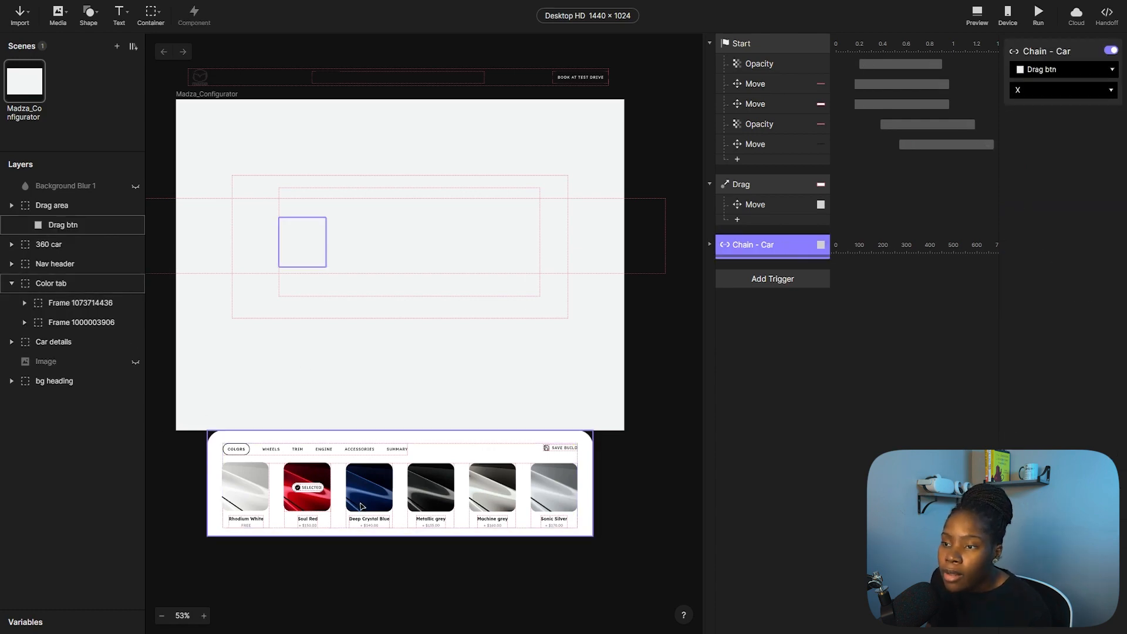
Select the nested Selected toggle badge on the Soul Red swatch in the Color tab and collapse its layer.
{"action": "scroll", "coordinate": [315, 488], "scroll_direction": "down", "scroll_amount": 3}
{"action": "scroll", "coordinate": [353, 401], "scroll_direction": "up", "scroll_amount": 5, "text": "ctrl"}
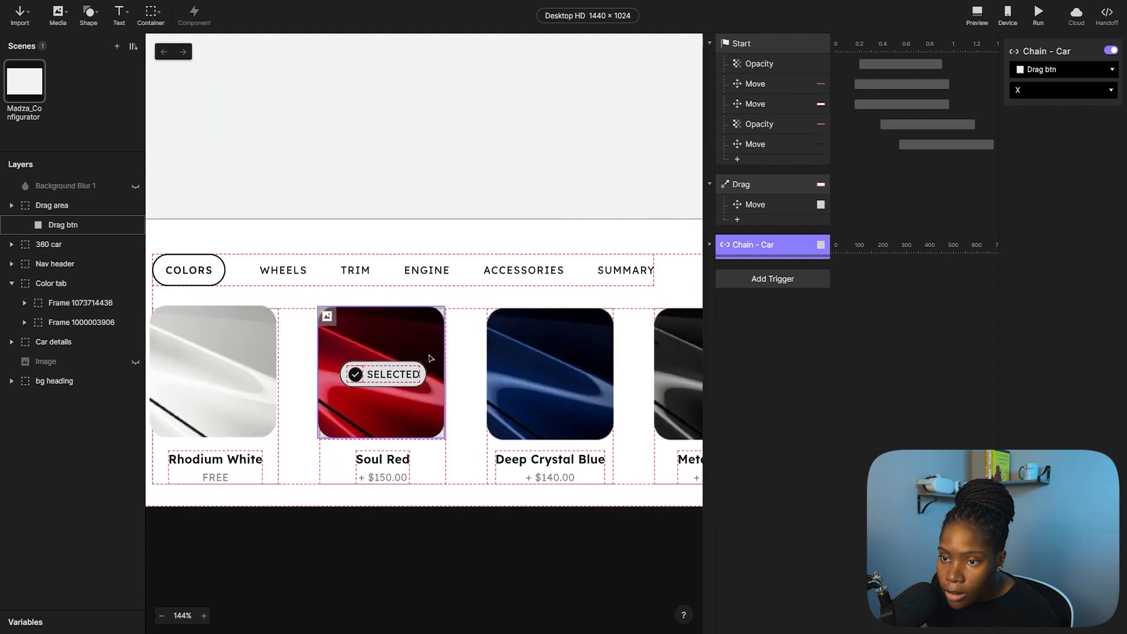
{"action": "left_click", "coordinate": [353, 401]}
{"action": "scroll", "coordinate": [364, 402], "scroll_direction": "up", "scroll_amount": 4, "text": "ctrl"}
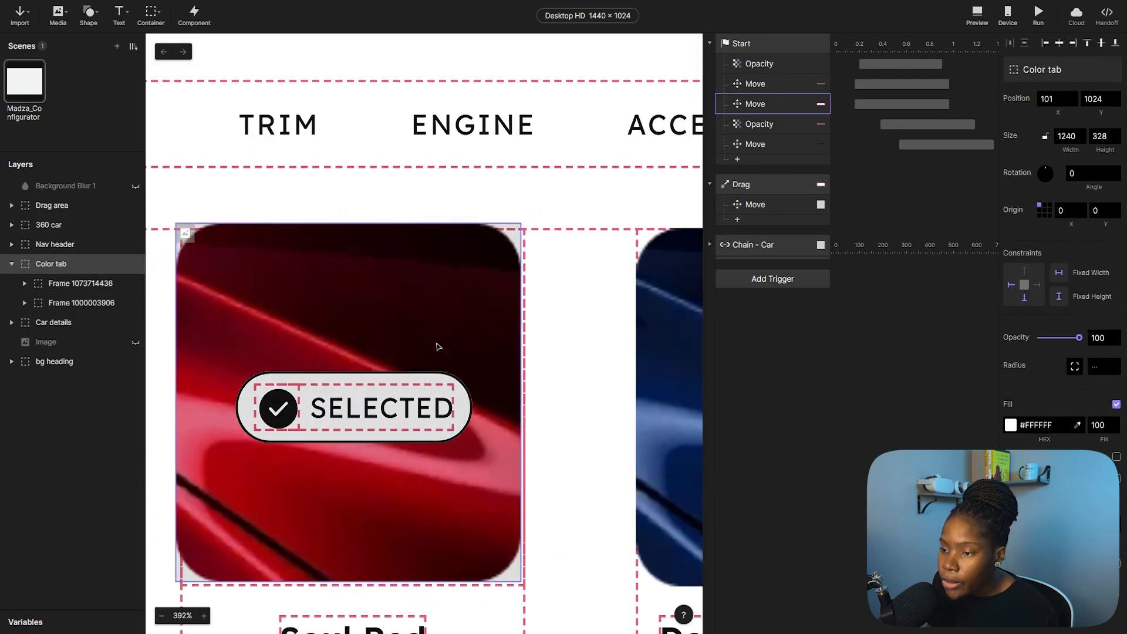
{"action": "double_click", "coordinate": [379, 407]}
{"action": "double_click", "coordinate": [379, 408]}
{"action": "double_click", "coordinate": [379, 407]}
{"action": "double_click", "coordinate": [379, 407]}
{"action": "double_click", "coordinate": [379, 407]}
{"action": "double_click", "coordinate": [379, 407]}
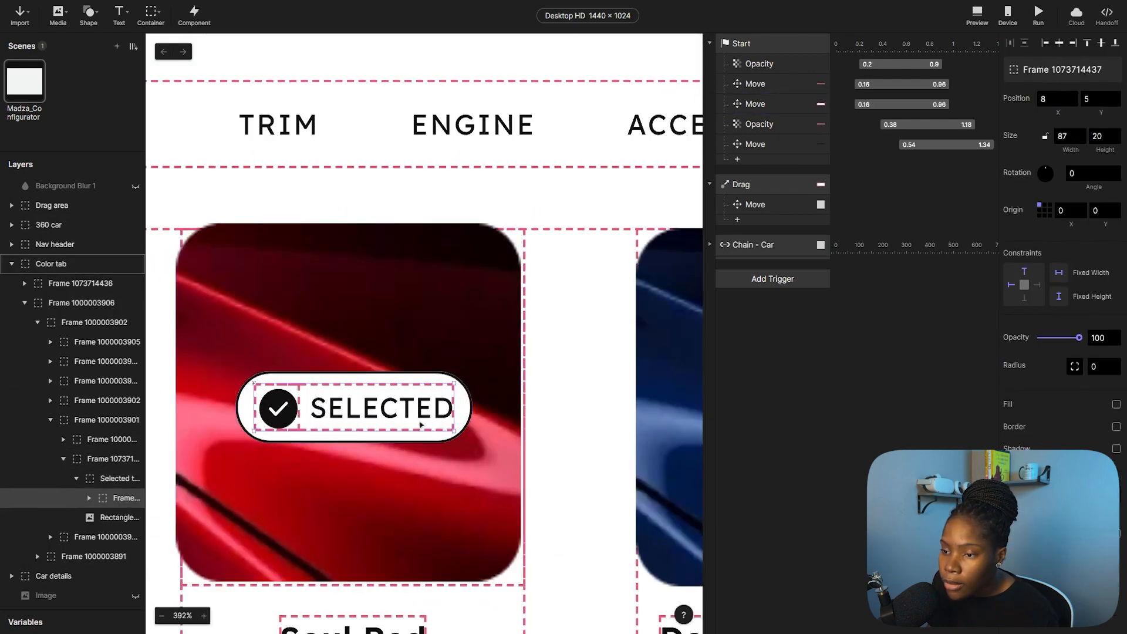
{"action": "left_click", "coordinate": [465, 420]}
{"action": "double_click", "coordinate": [465, 420]}
{"action": "double_click", "coordinate": [465, 420]}
{"action": "double_click", "coordinate": [466, 420]}
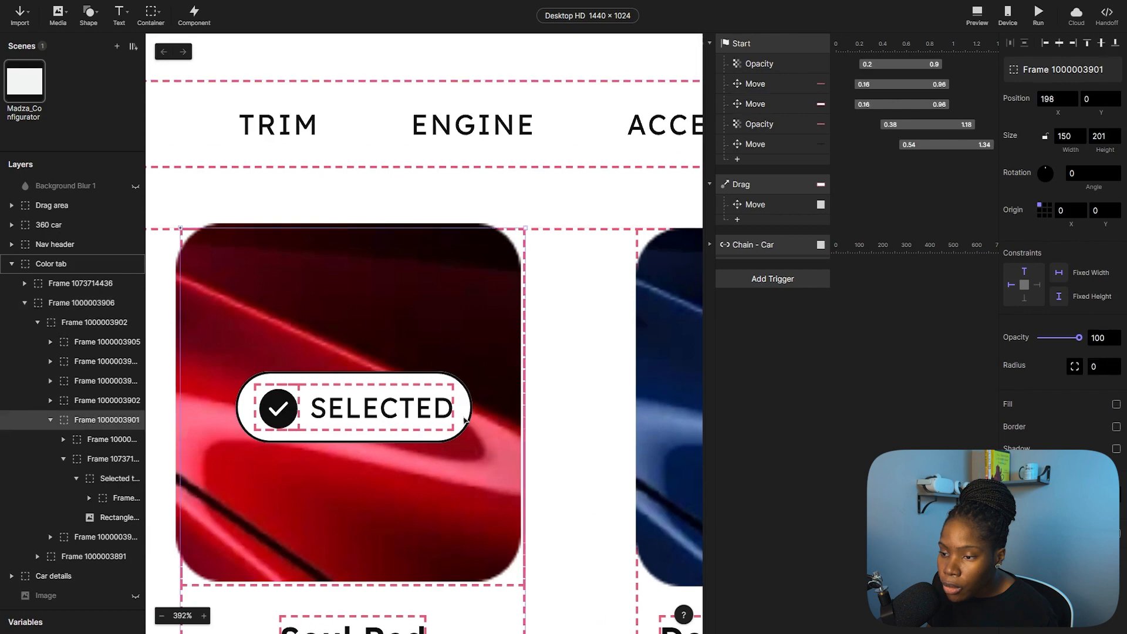
{"action": "double_click", "coordinate": [466, 420]}
{"action": "double_click", "coordinate": [466, 421]}
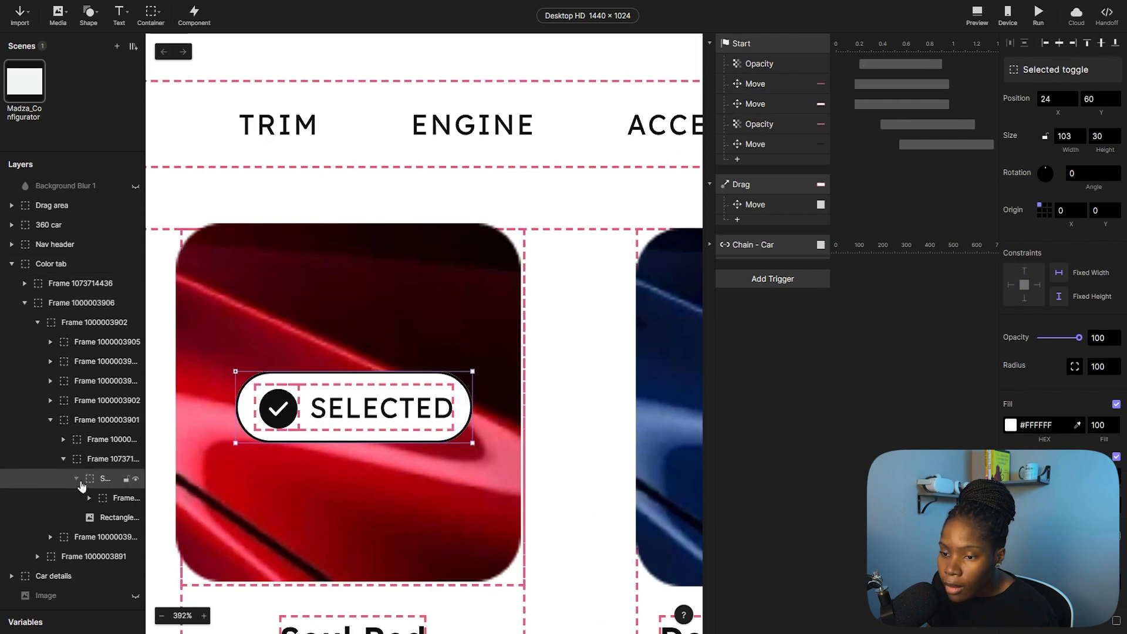
{"action": "left_click", "coordinate": [76, 479]}
{"action": "left_click", "coordinate": [135, 479]}
{"action": "key", "text": "shift+1"}
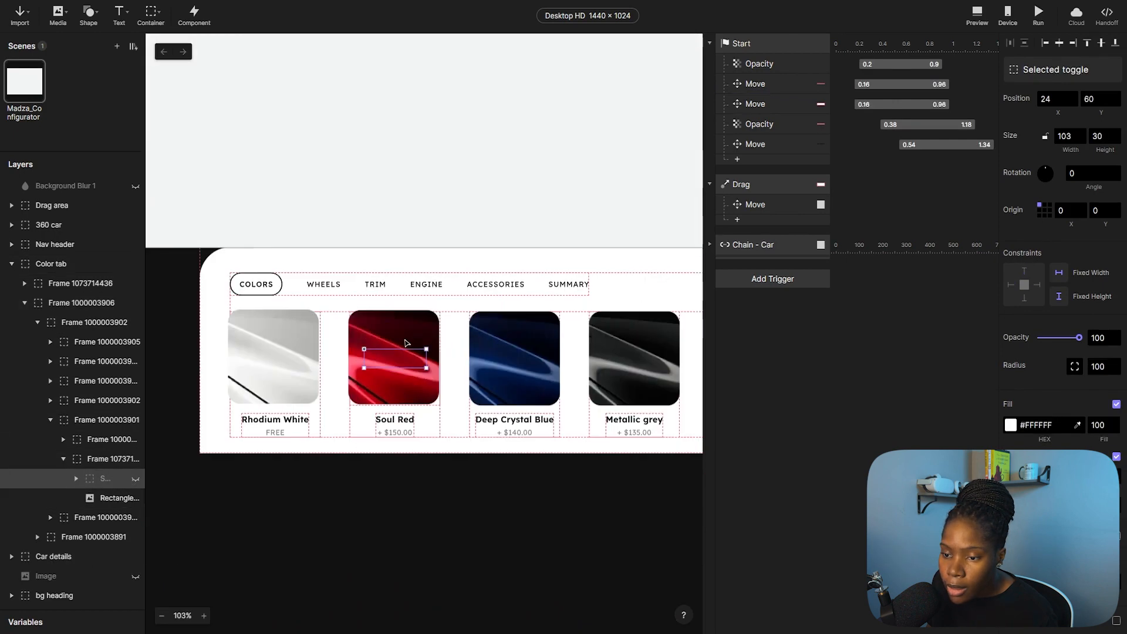
{"action": "left_click", "coordinate": [135, 479]}
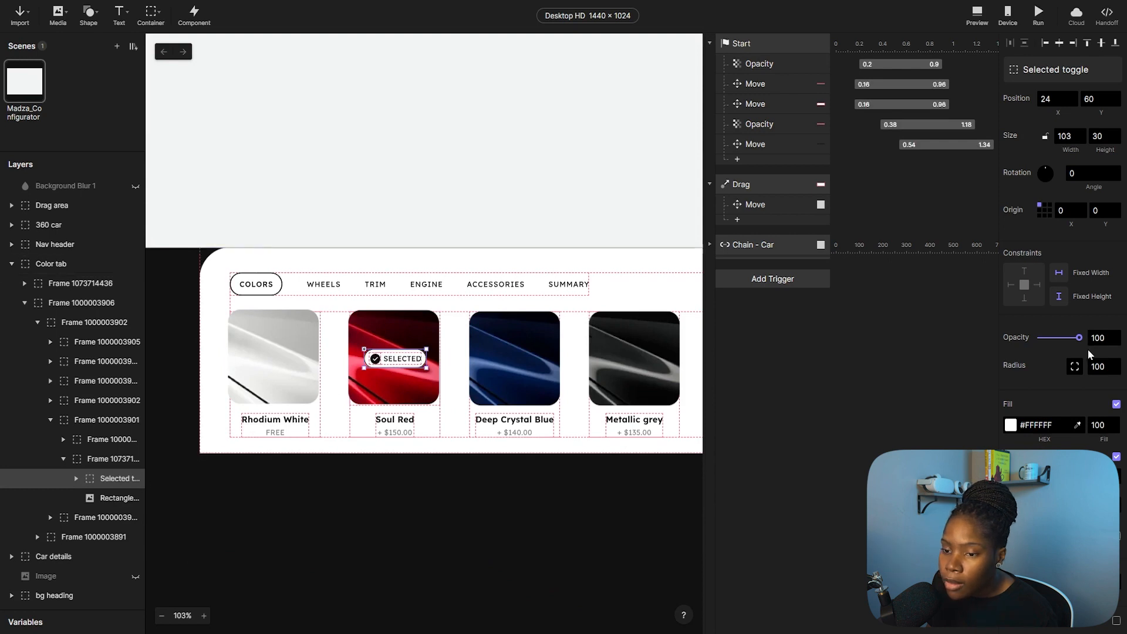
Set the opacity of the Soul Red swatch's Selected toggle to 0.
{"action": "left_click_drag", "start_coordinate": [1081, 340], "coordinate": [947, 359]}
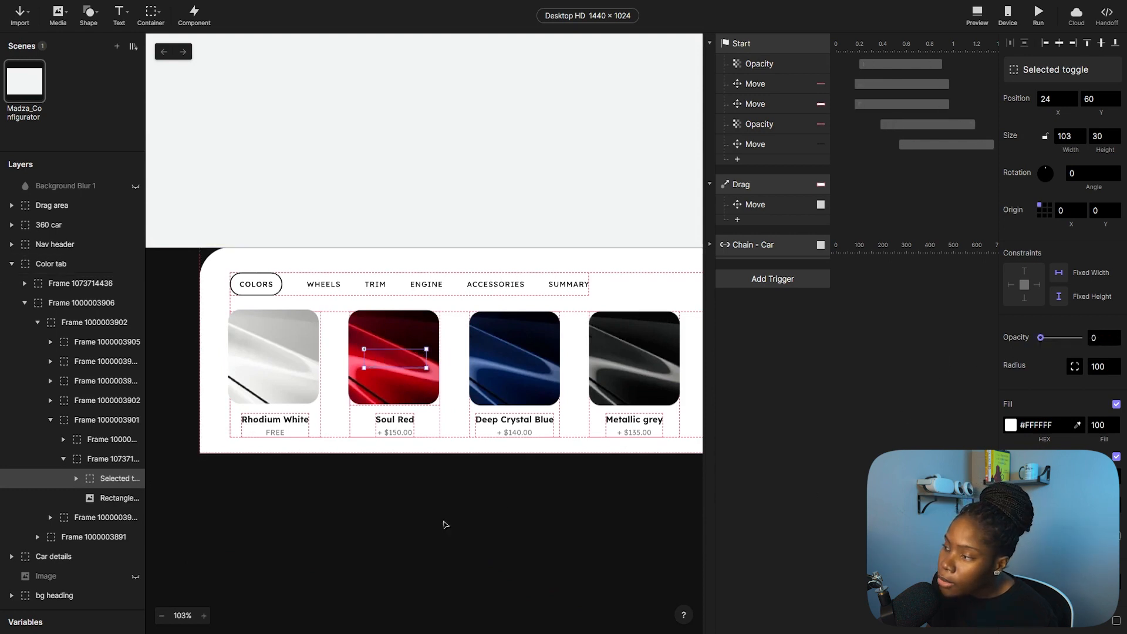
{"action": "scroll", "coordinate": [345, 478], "scroll_direction": "down", "scroll_amount": 5, "text": "ctrl"}
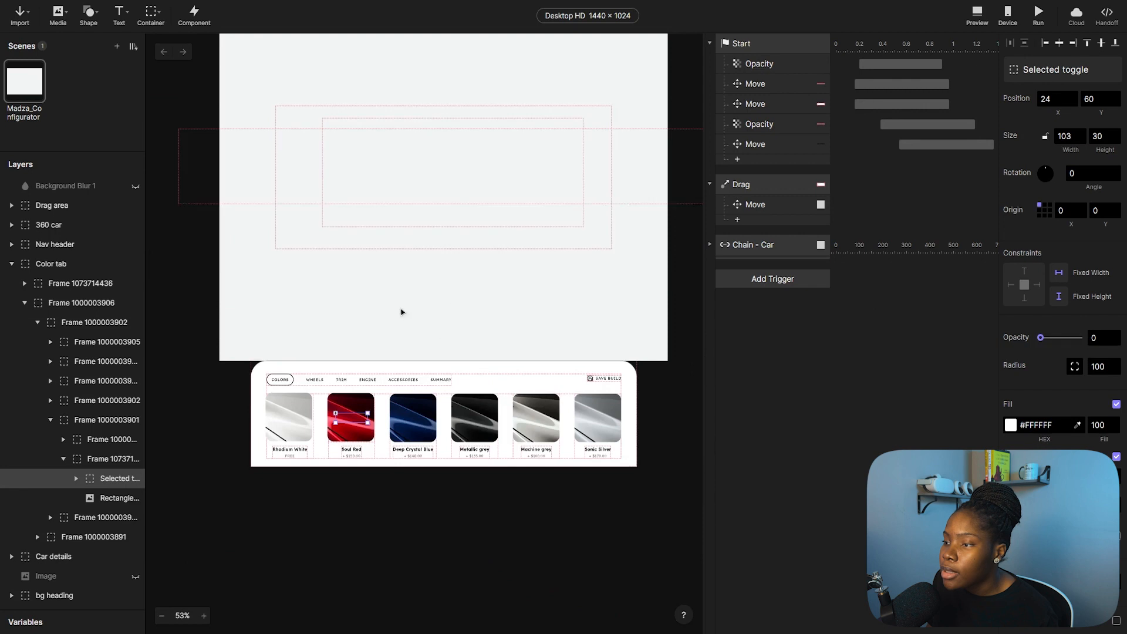
{"action": "scroll", "coordinate": [477, 222], "scroll_direction": "up", "scroll_amount": 2}
{"action": "scroll", "coordinate": [464, 547], "scroll_direction": "up", "scroll_amount": 3, "text": "ctrl"}
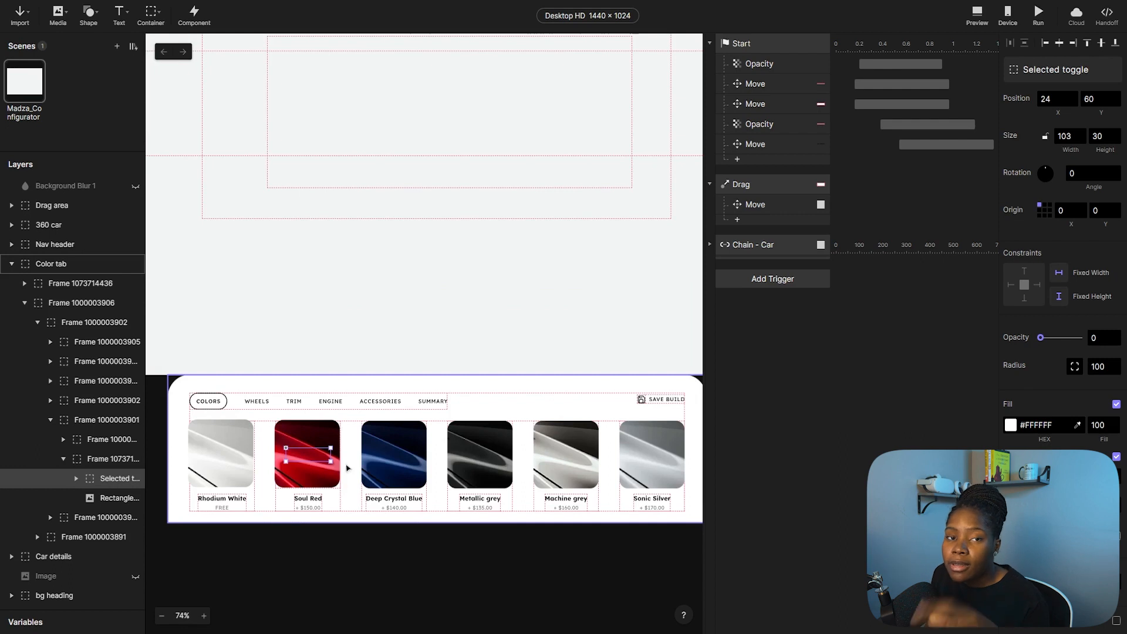
{"action": "scroll", "coordinate": [346, 469], "scroll_direction": "up", "scroll_amount": 1}
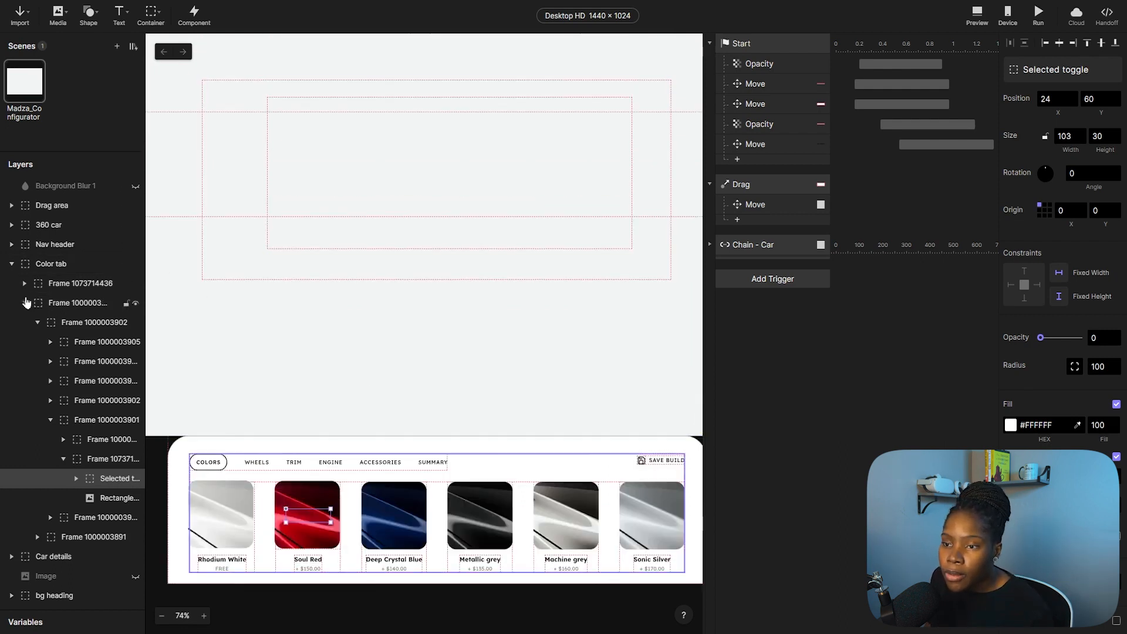
{"action": "scroll", "coordinate": [342, 286], "scroll_direction": "down", "scroll_amount": 3, "text": "ctrl"}
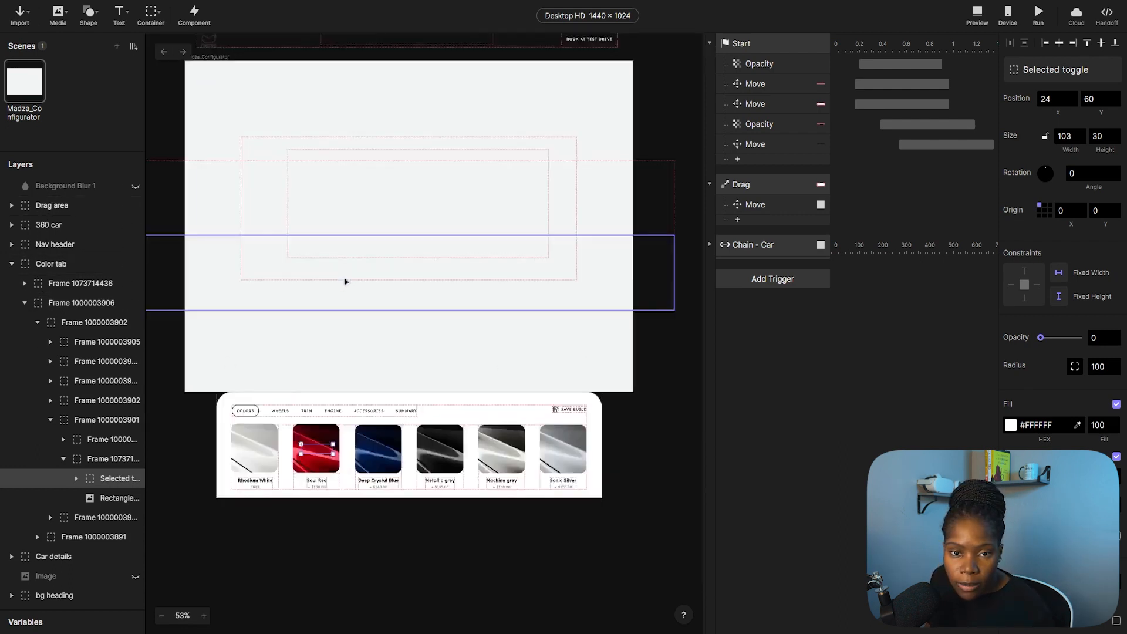
Draw a circle about 827 px in diameter over the middle of the Madza_Configurator scene.
{"action": "scroll", "coordinate": [342, 285], "scroll_direction": "down", "scroll_amount": 2, "text": "ctrl"}
{"action": "left_click", "coordinate": [188, 256]}
{"action": "left_click", "coordinate": [89, 13]}
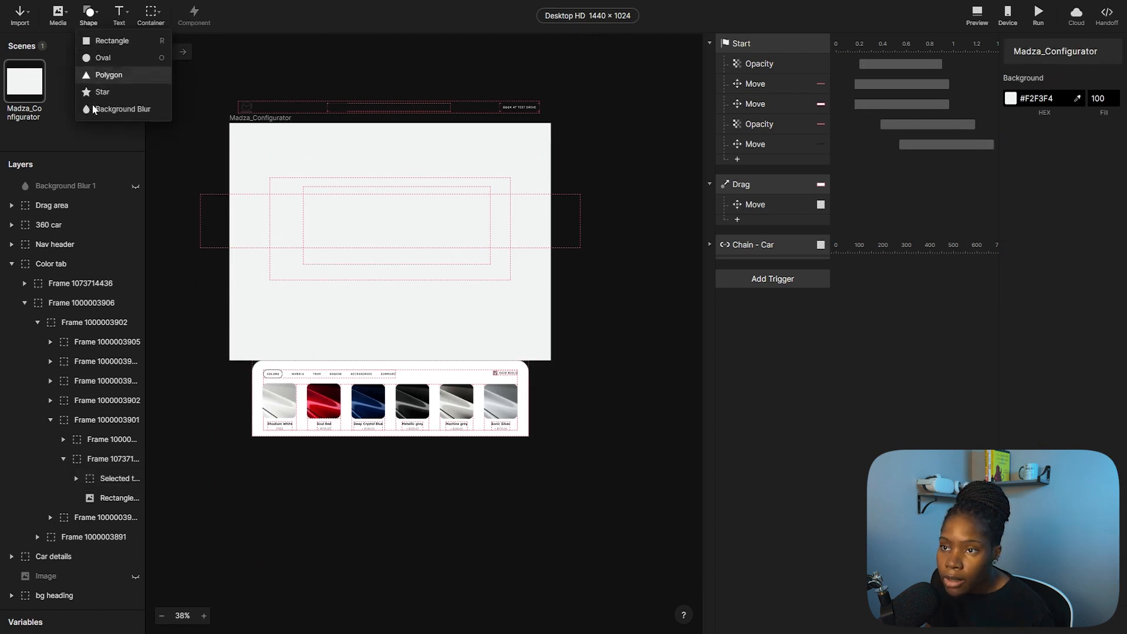
{"action": "left_click", "coordinate": [116, 58]}
{"action": "mouse_move", "coordinate": [322, 179]}
{"action": "left_mouse_down", "text": "shift"}
{"action": "mouse_move", "coordinate": [470, 327]}
{"action": "mouse_move", "coordinate": [505, 347]}
{"action": "mouse_move", "coordinate": [507, 370]}
{"action": "left_mouse_up", "text": "shift"}
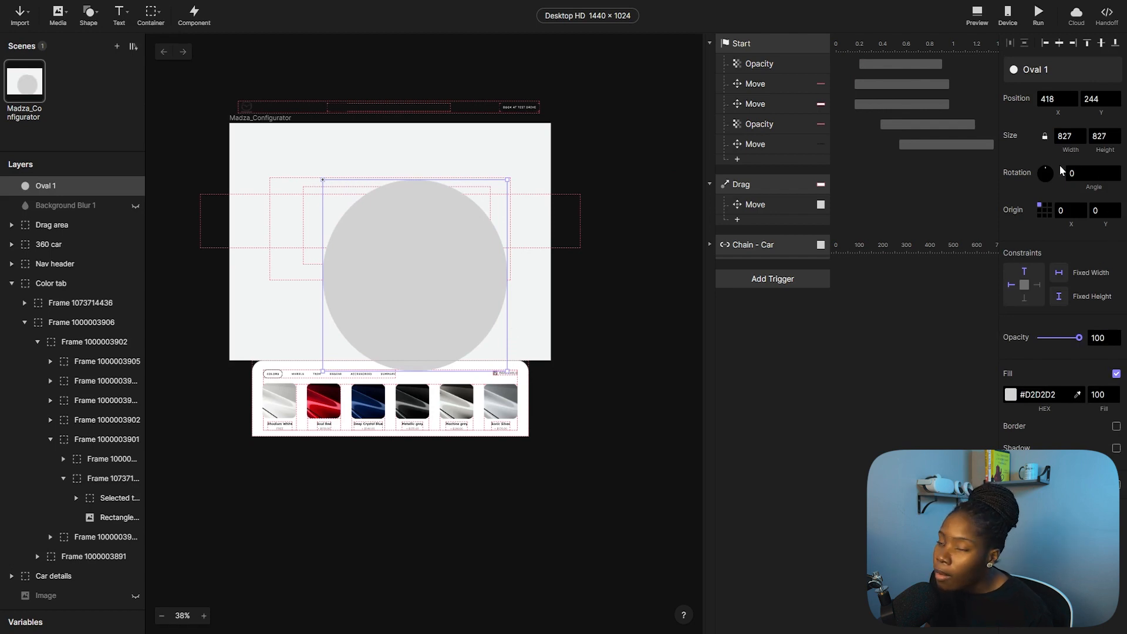
Set the circle's width and height to 1333 and move it to about X 54, Y 84.
{"action": "left_click", "coordinate": [1064, 136]}
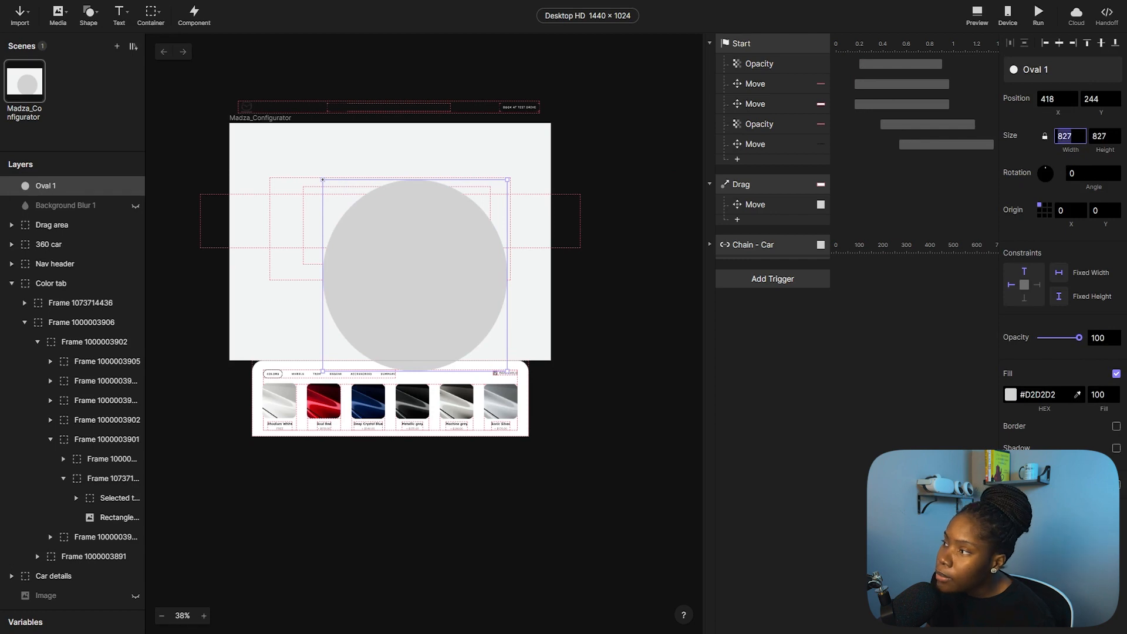
{"action": "type", "text": "1333"}
{"action": "key", "text": "Tab"}
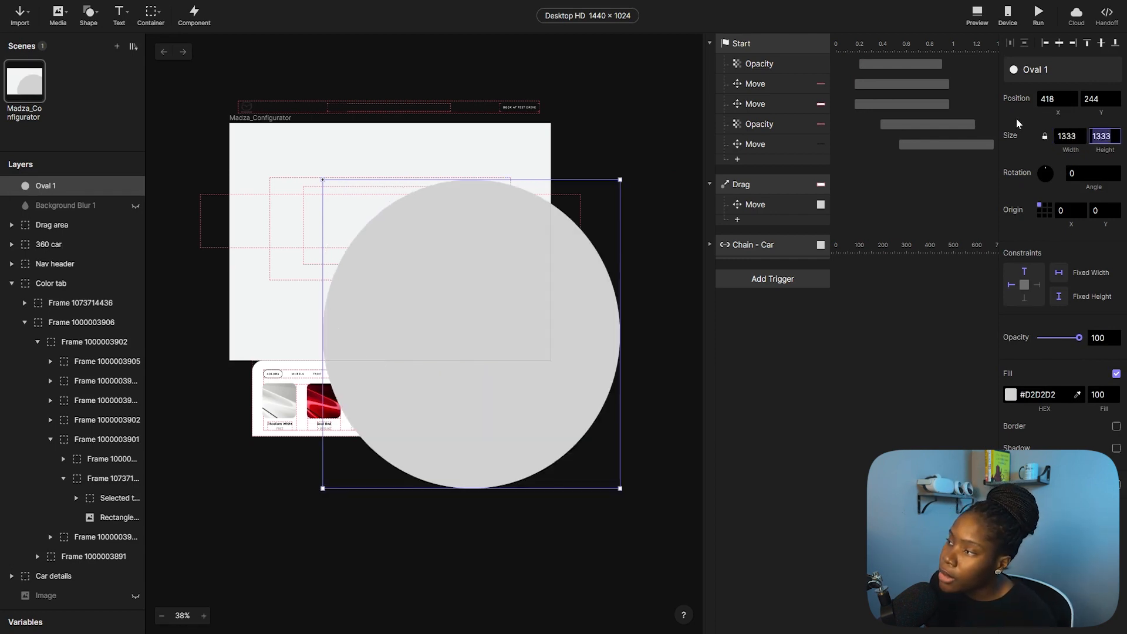
{"action": "left_click", "coordinate": [853, 335]}
{"action": "left_click_drag", "start_coordinate": [528, 385], "coordinate": [447, 347]}
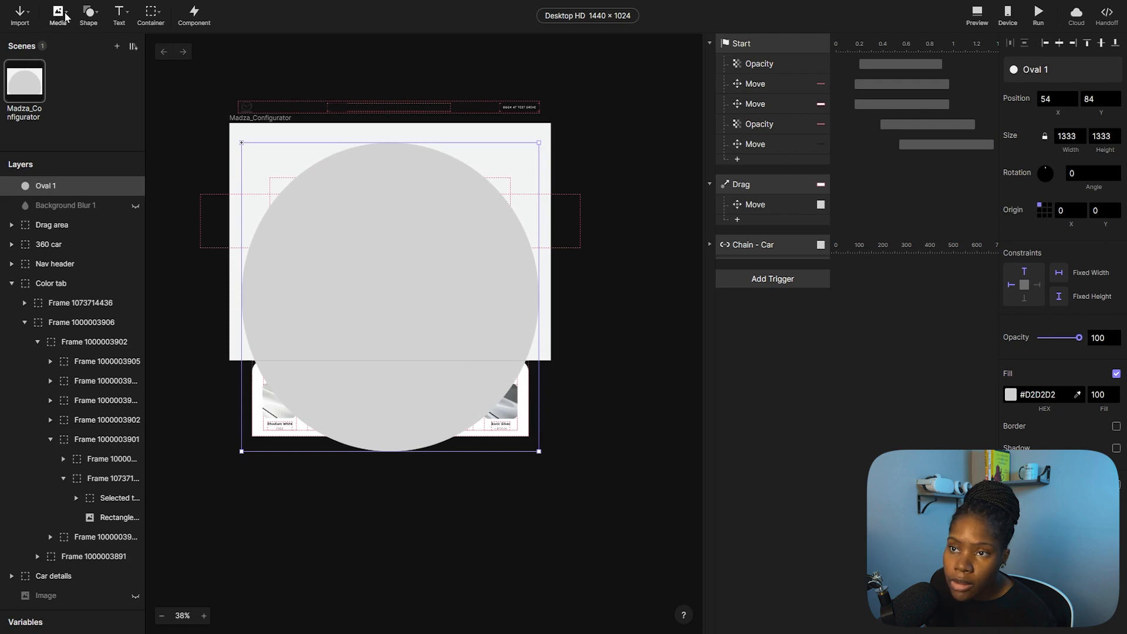
Group the circle into its own container and set the container's Y position to 235.
{"action": "right_click", "coordinate": [454, 216]}
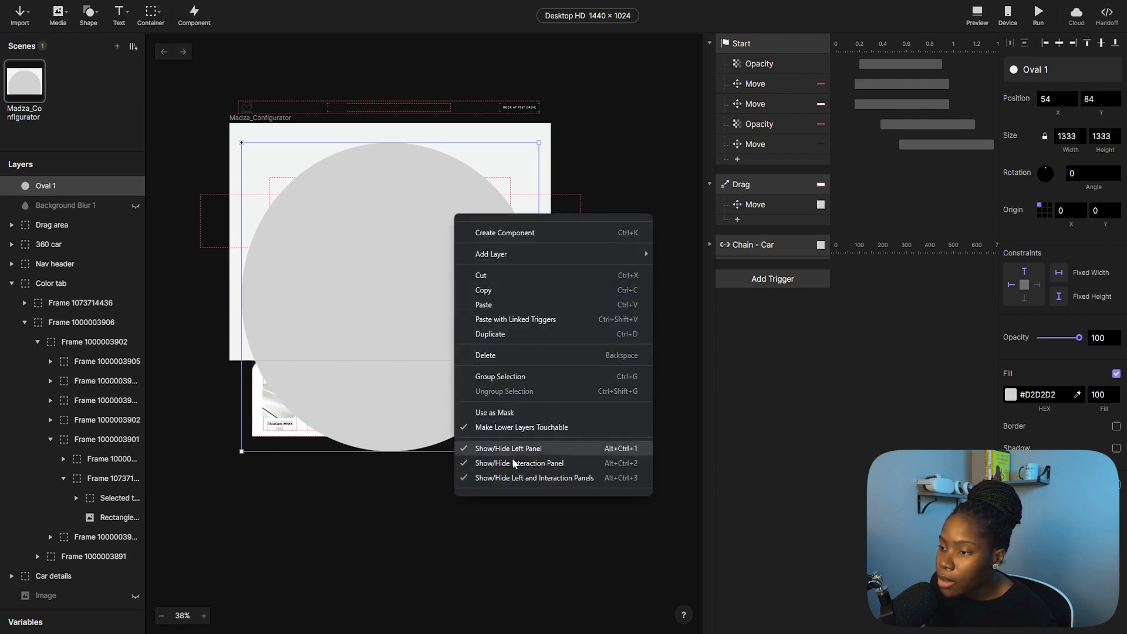
{"action": "left_click", "coordinate": [500, 376]}
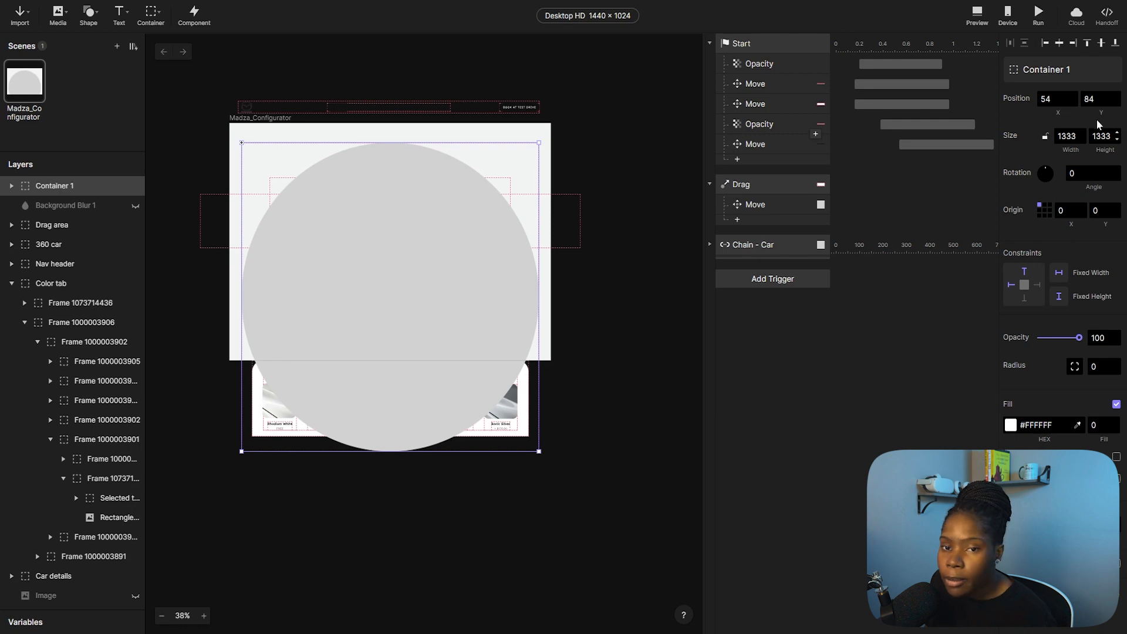
{"action": "left_click", "coordinate": [1098, 99]}
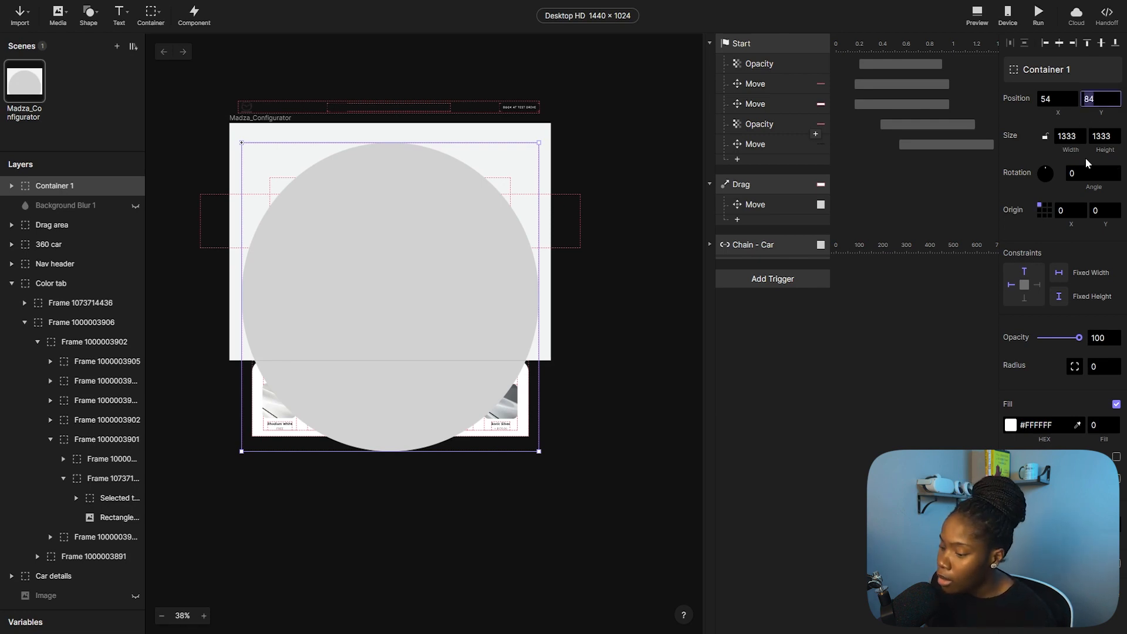
{"action": "type", "text": "235"}
{"action": "key", "text": "Return"}
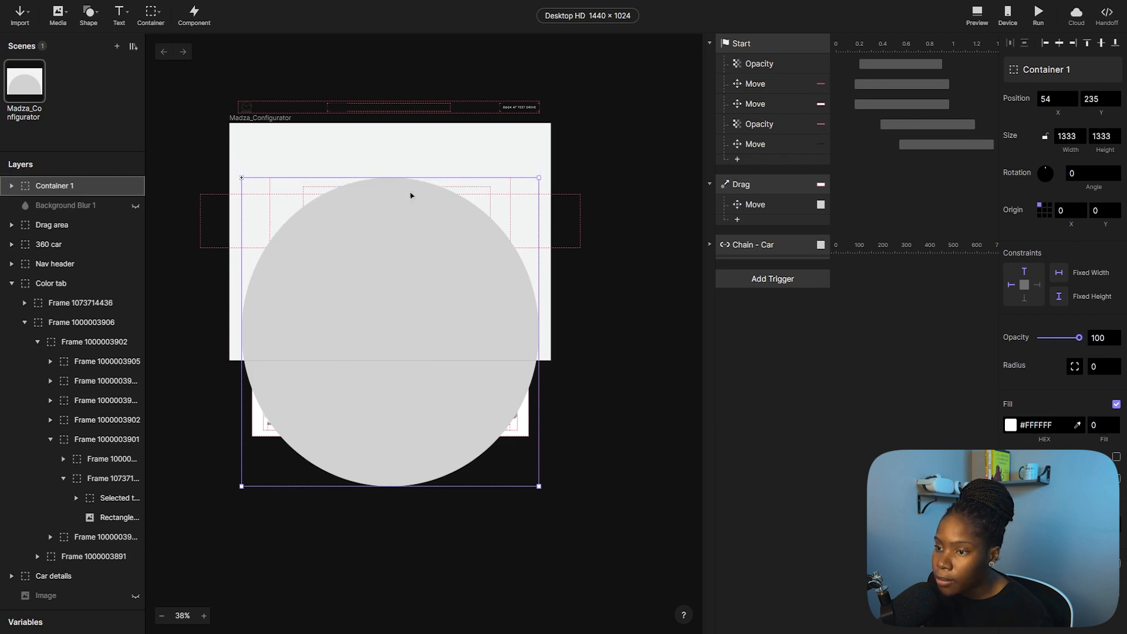
{"action": "scroll", "coordinate": [371, 196], "scroll_direction": "up", "scroll_amount": 3, "text": "ctrl"}
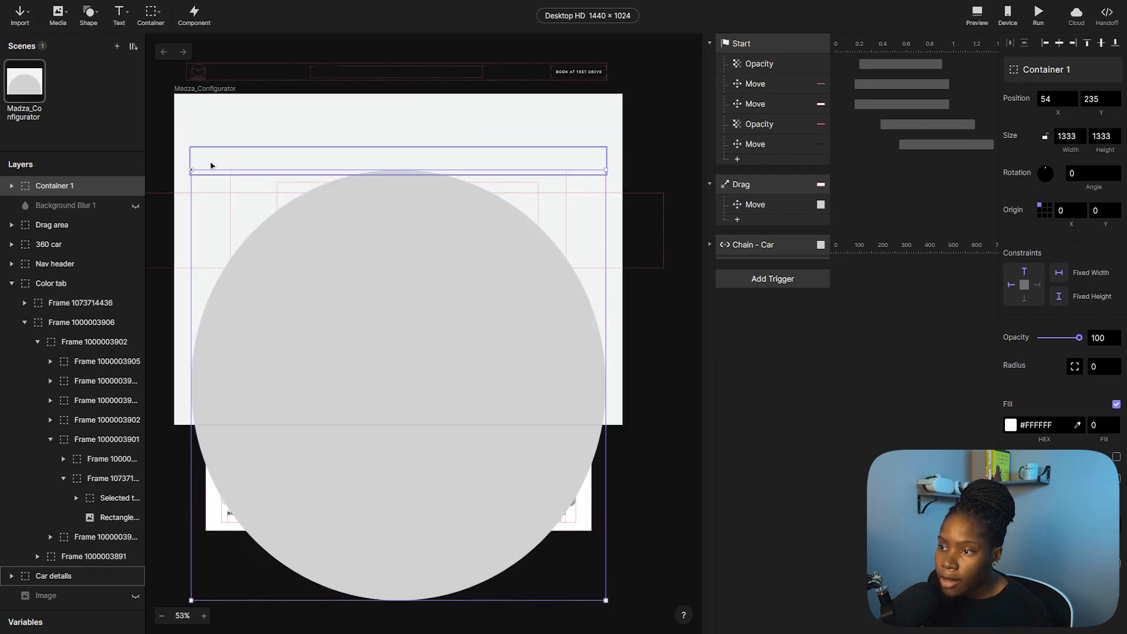
{"action": "scroll", "coordinate": [515, 196], "scroll_direction": "down", "scroll_amount": 3, "text": "ctrl"}
{"action": "scroll", "coordinate": [646, 196], "scroll_direction": "up", "scroll_amount": 2, "text": "ctrl"}
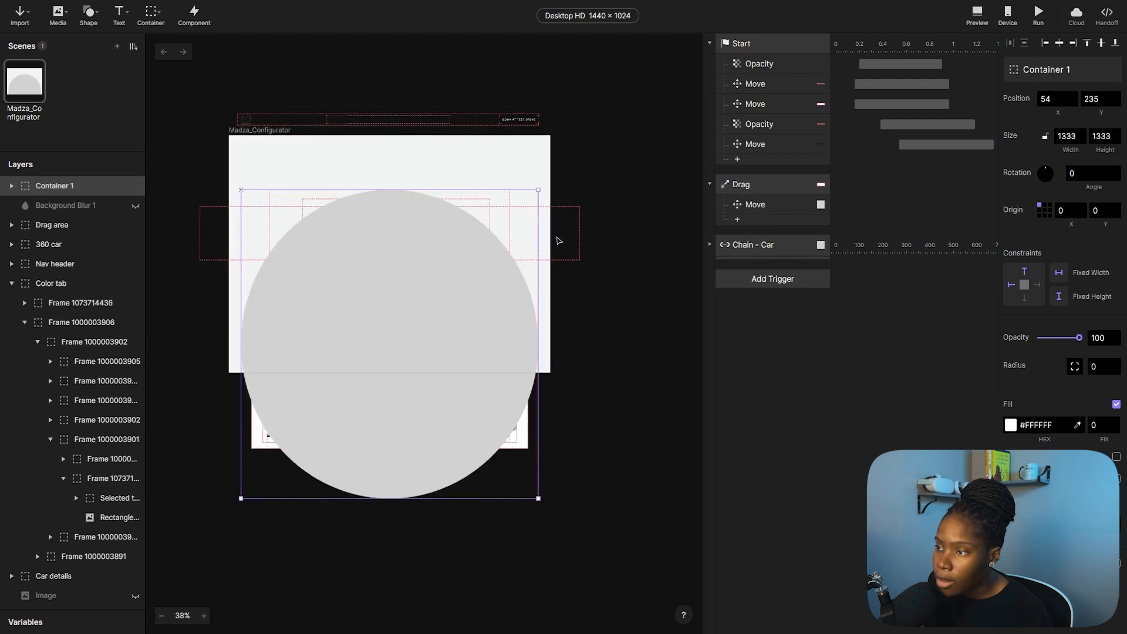
Expand the circle's container and add the 2024-CX-30-GX-46V-10 car image to the scene, moving it to about X 210, Y 235.
{"action": "left_click", "coordinate": [12, 185]}
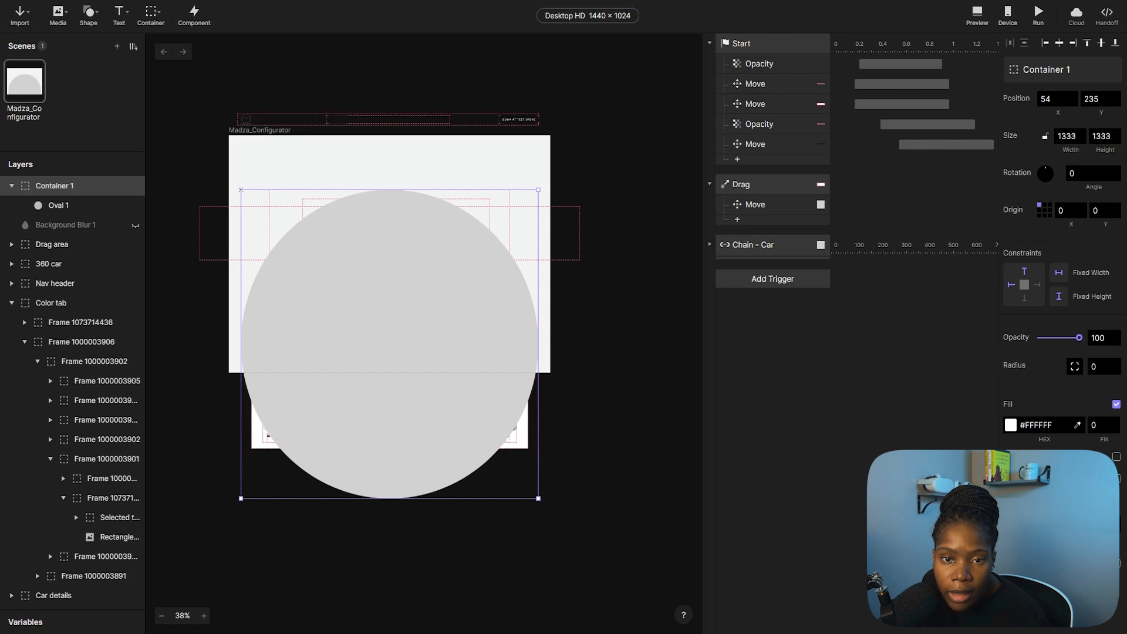
{"action": "left_click_drag", "start_coordinate": [593, 437], "coordinate": [338, 273]}
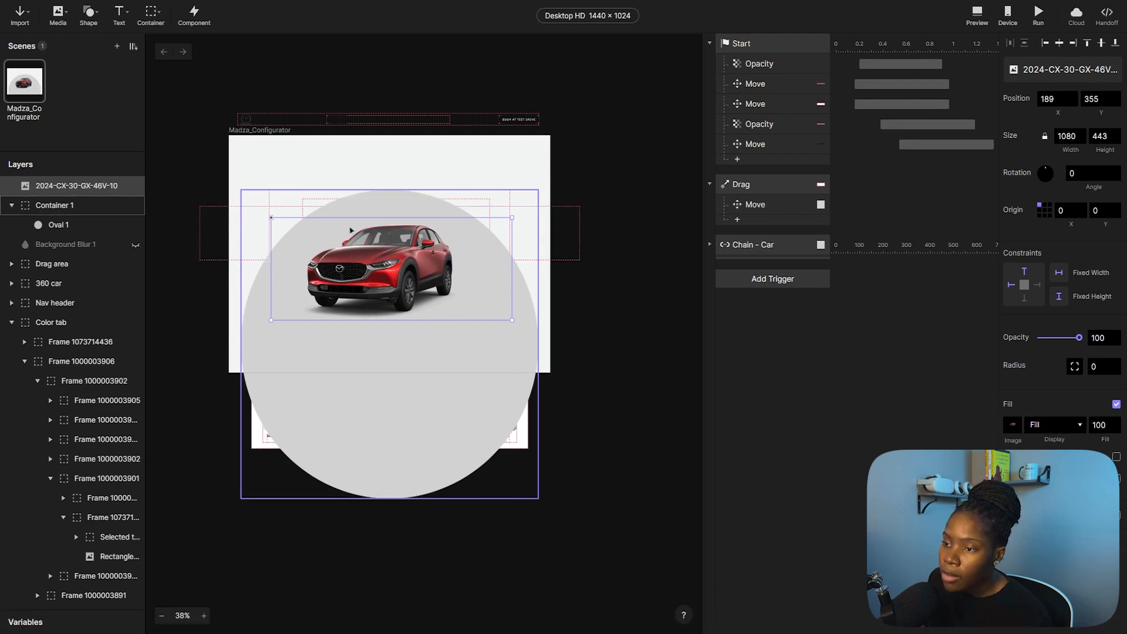
{"action": "scroll", "coordinate": [348, 279], "scroll_direction": "up", "scroll_amount": 5, "text": "ctrl"}
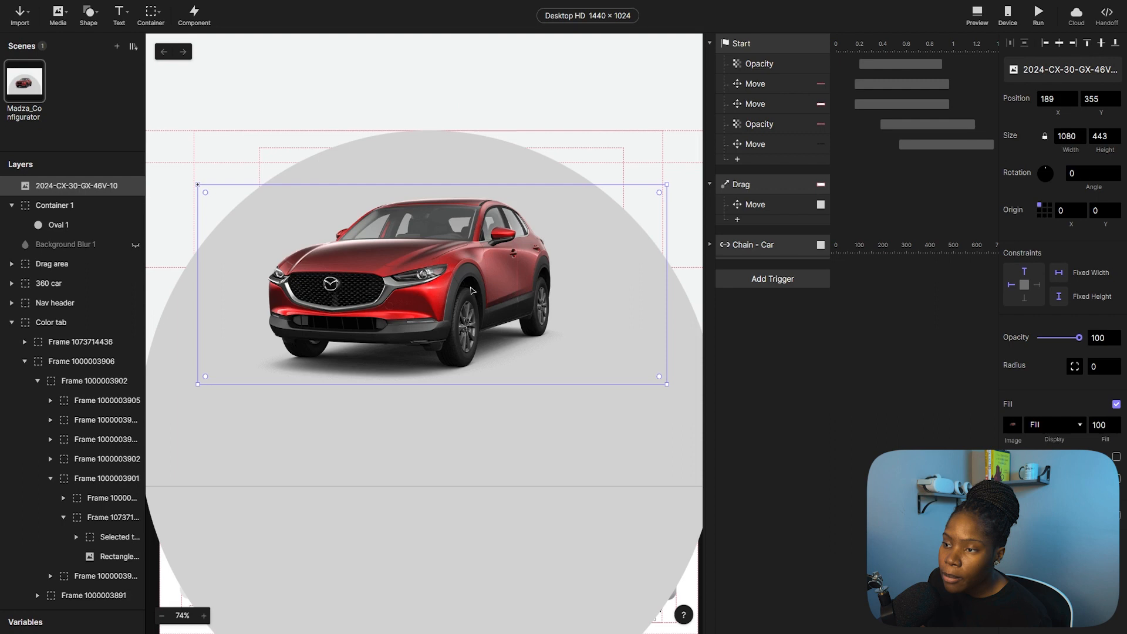
{"action": "left_click_drag", "start_coordinate": [477, 288], "coordinate": [486, 237]}
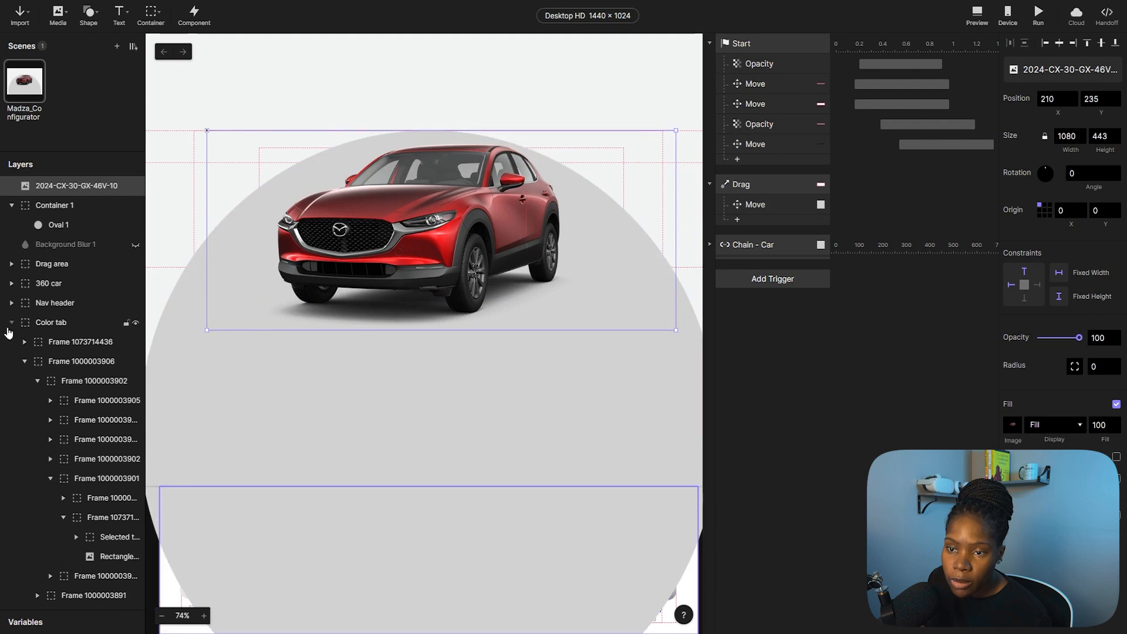
Collapse the Color tab group, check the 360 car group's position and center the red car image horizontally in the scene.
{"action": "left_click", "coordinate": [12, 322]}
{"action": "left_click", "coordinate": [59, 284]}
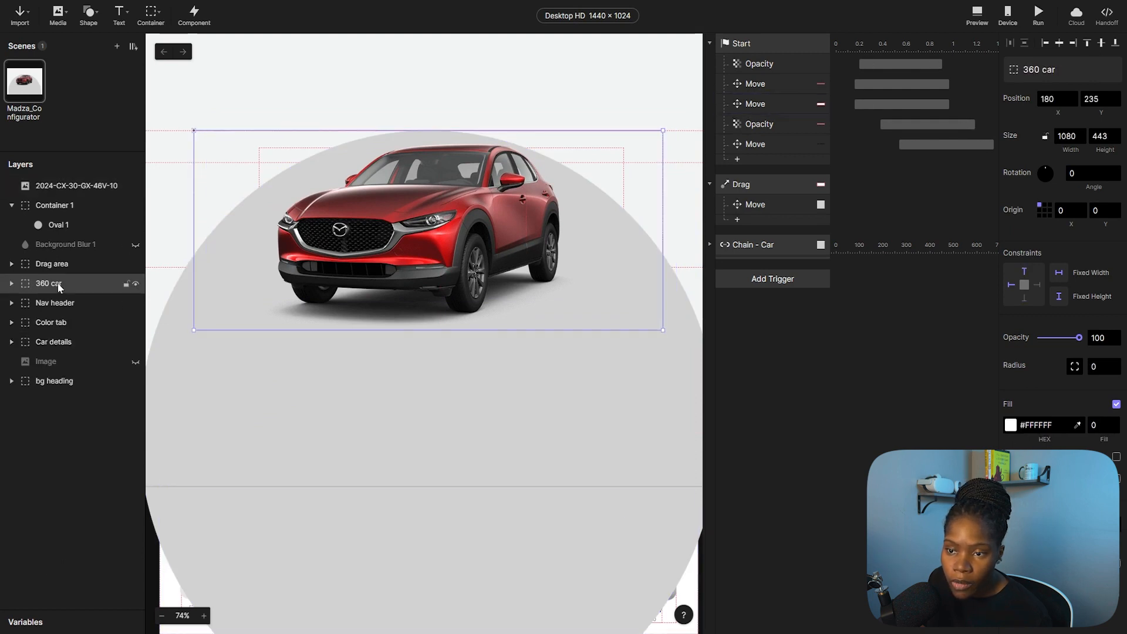
{"action": "left_click", "coordinate": [46, 186]}
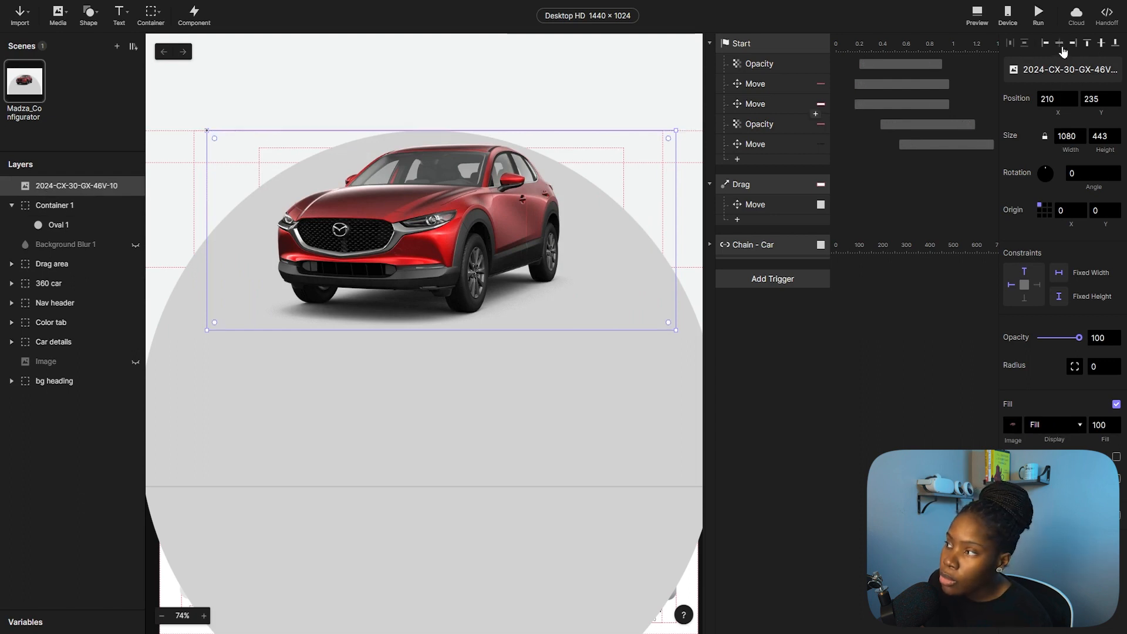
{"action": "left_click", "coordinate": [1059, 43]}
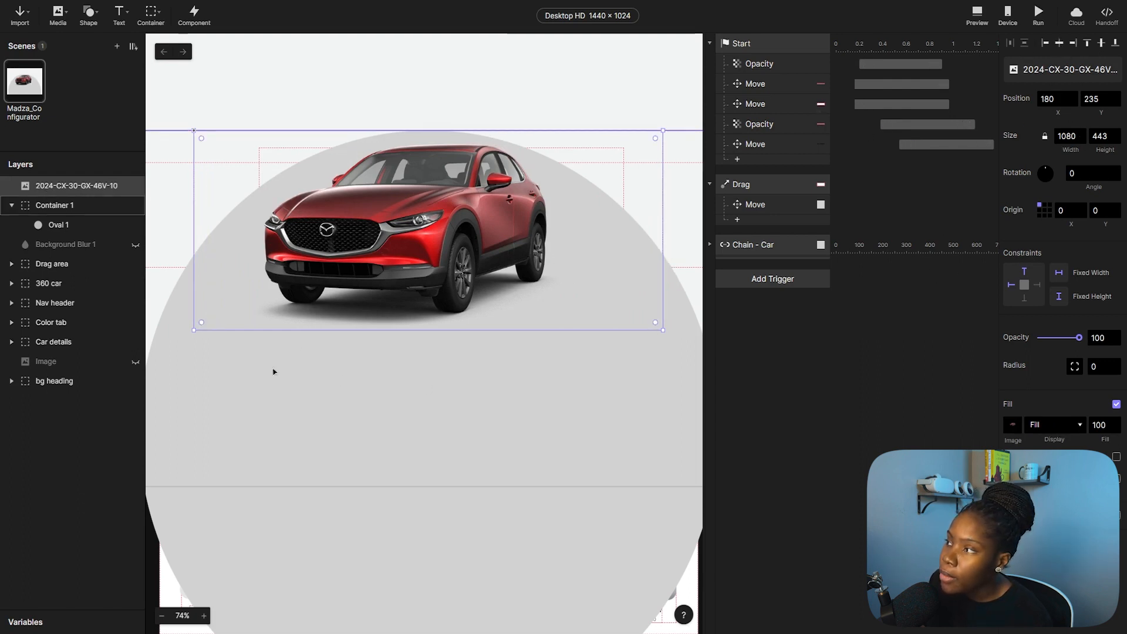
Rename the car image as "red car" and move it into Container 1 above Oval 1.
{"action": "double_click", "coordinate": [64, 186]}
{"action": "type", "text": "red car"}
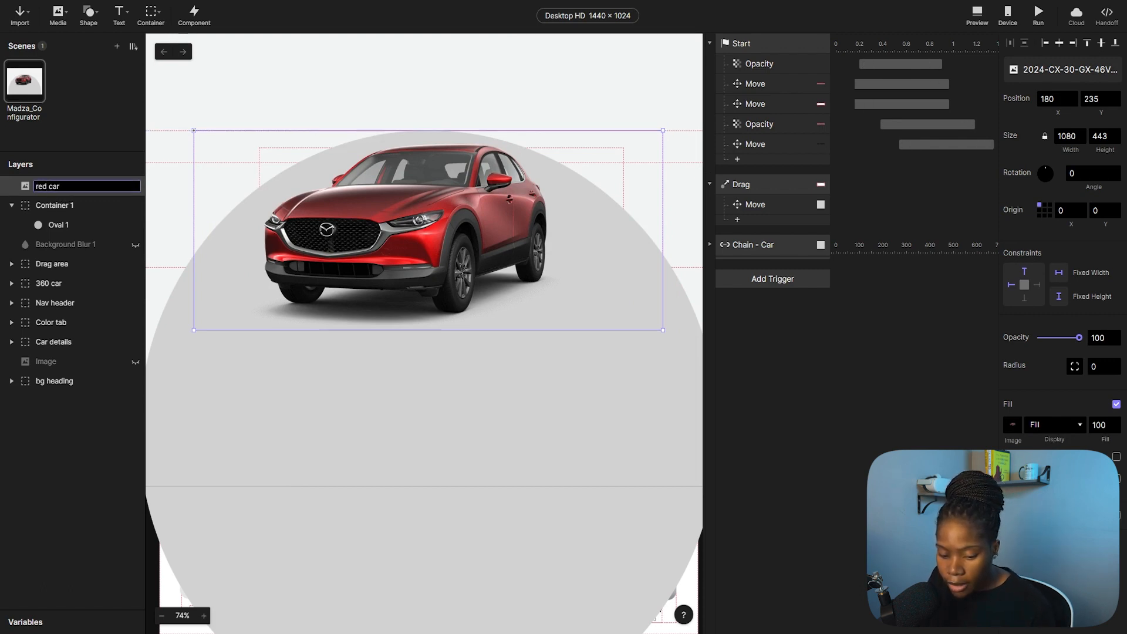
{"action": "left_click", "coordinate": [17, 218]}
{"action": "left_click_drag", "start_coordinate": [60, 188], "coordinate": [62, 213]}
Rename the container holding the circle and the car image as "Mask".
{"action": "double_click", "coordinate": [76, 184]}
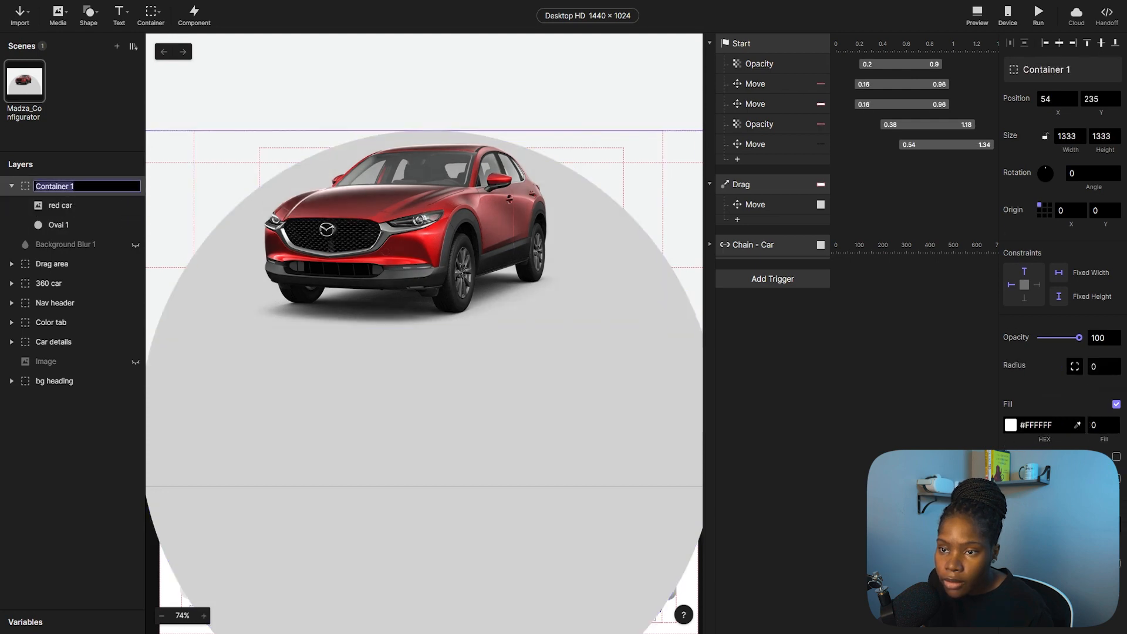
{"action": "type", "text": "Mask"}
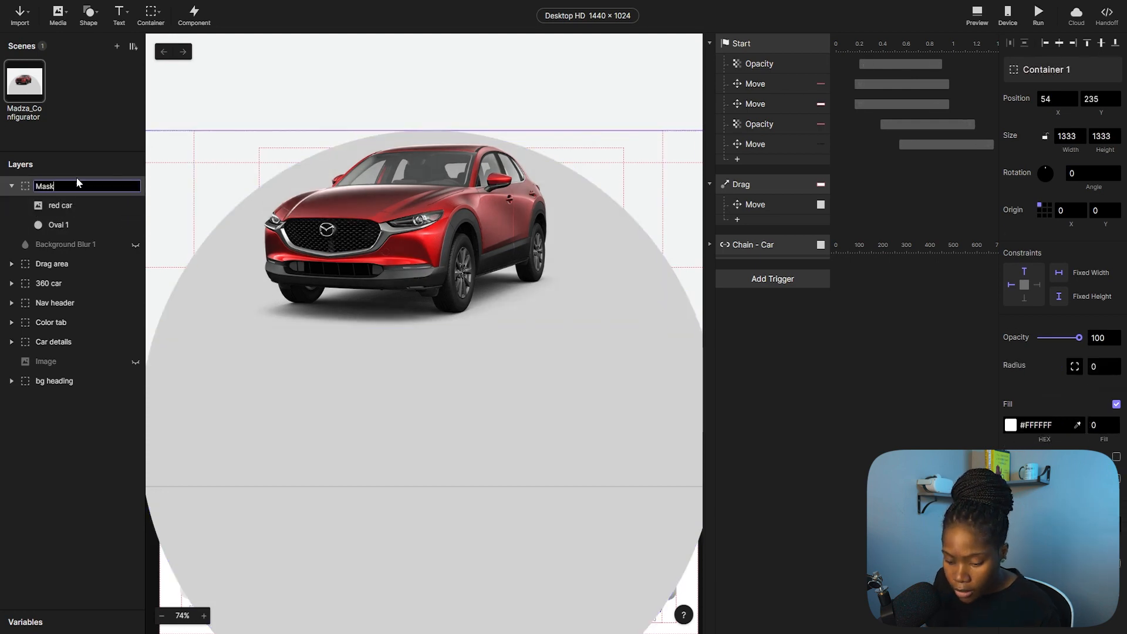
{"action": "key", "text": "Return"}
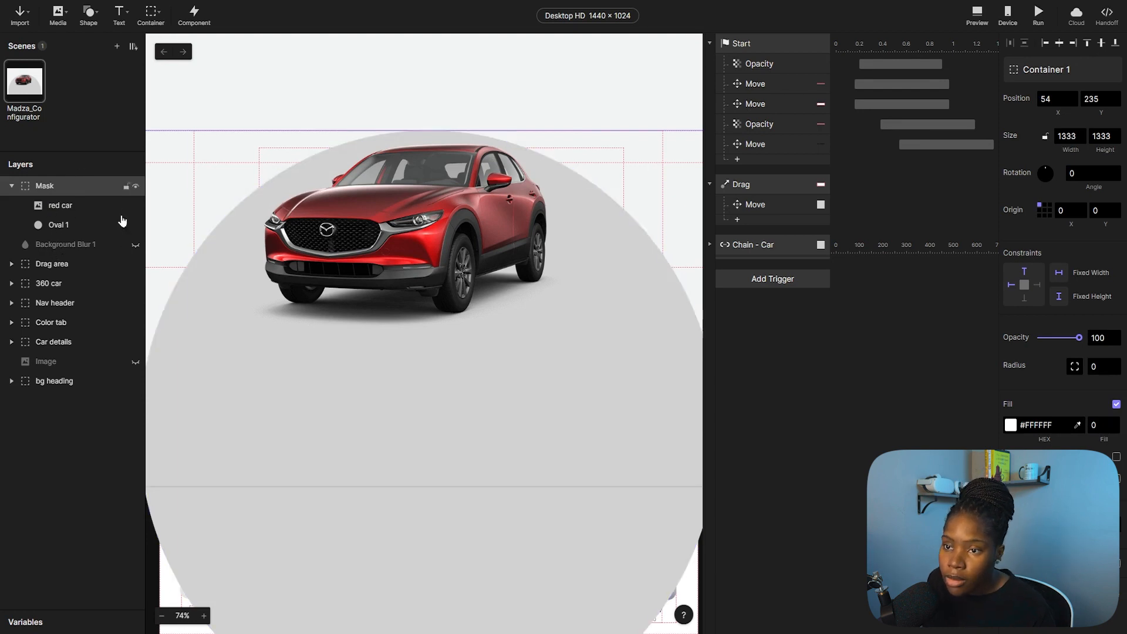
Use Oval 1 as a mask for the red car image and set the oval's opacity to 17.
{"action": "left_click", "coordinate": [69, 226]}
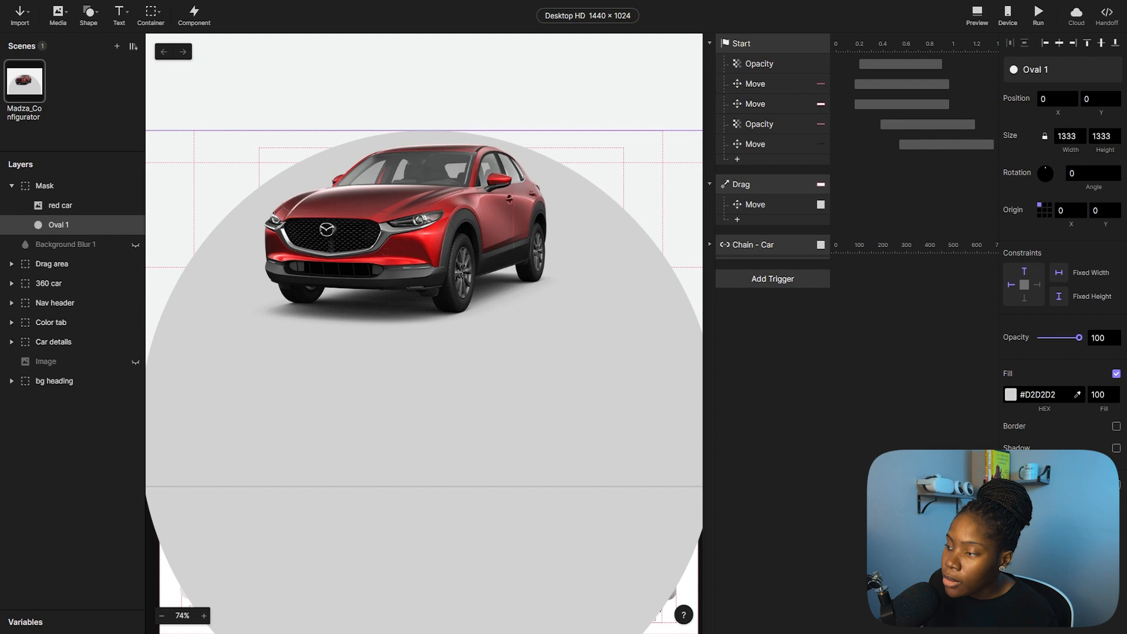
{"action": "key", "text": "ctrl+m"}
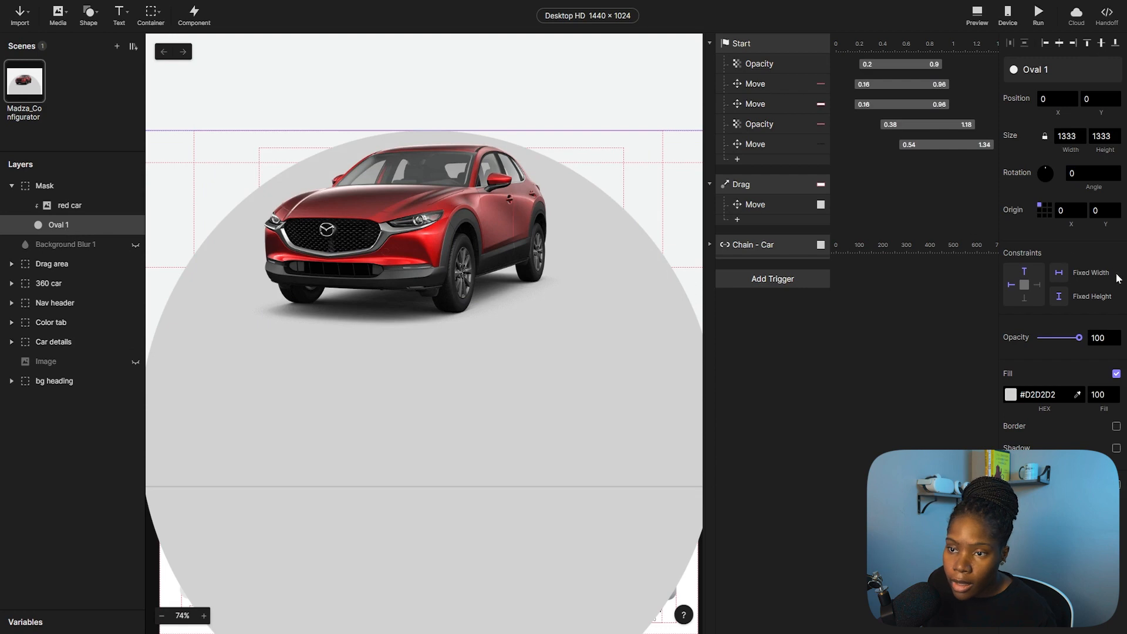
{"action": "left_click", "coordinate": [1097, 338]}
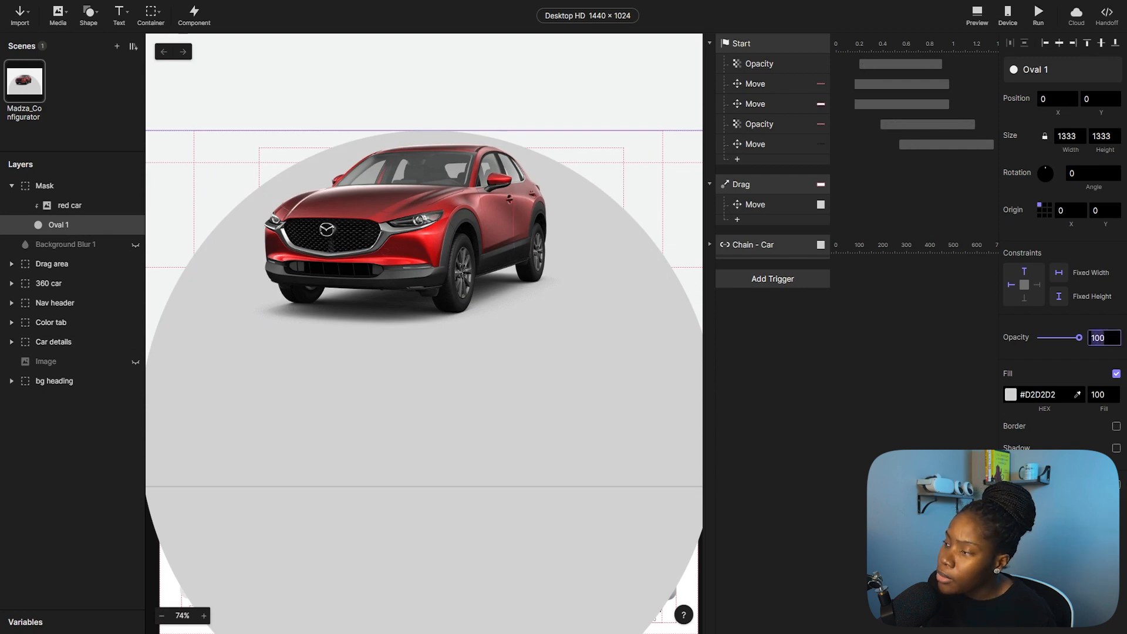
{"action": "type", "text": "17"}
{"action": "key", "text": "Return"}
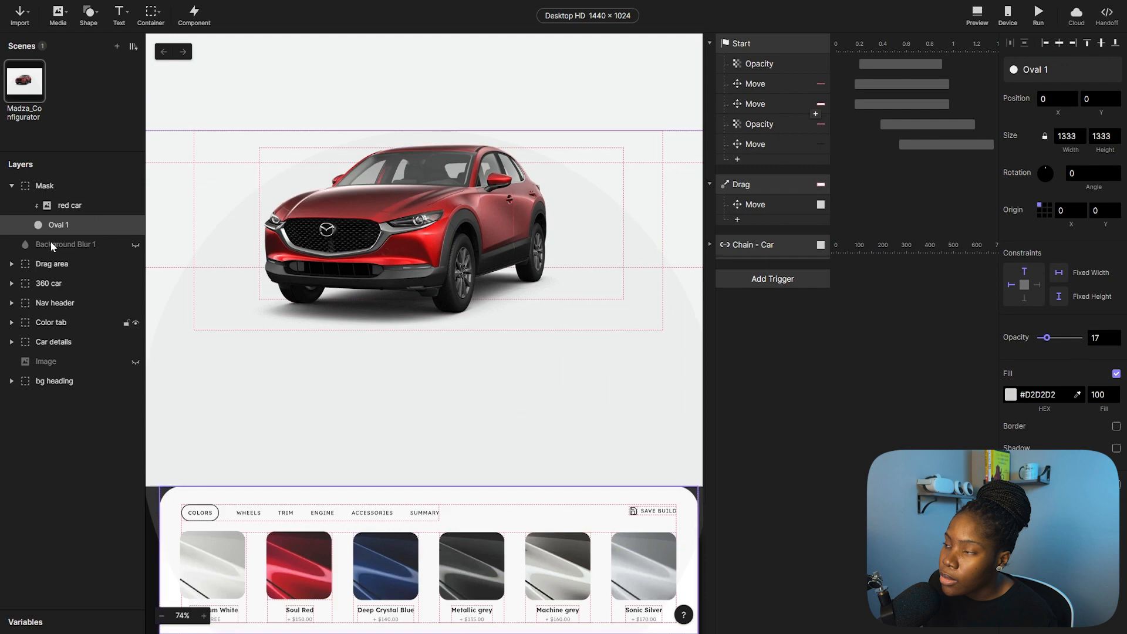
Lock and hide the red car layer, and select Oval 1 in the Mask group.
{"action": "left_click", "coordinate": [69, 207]}
{"action": "left_click", "coordinate": [127, 207]}
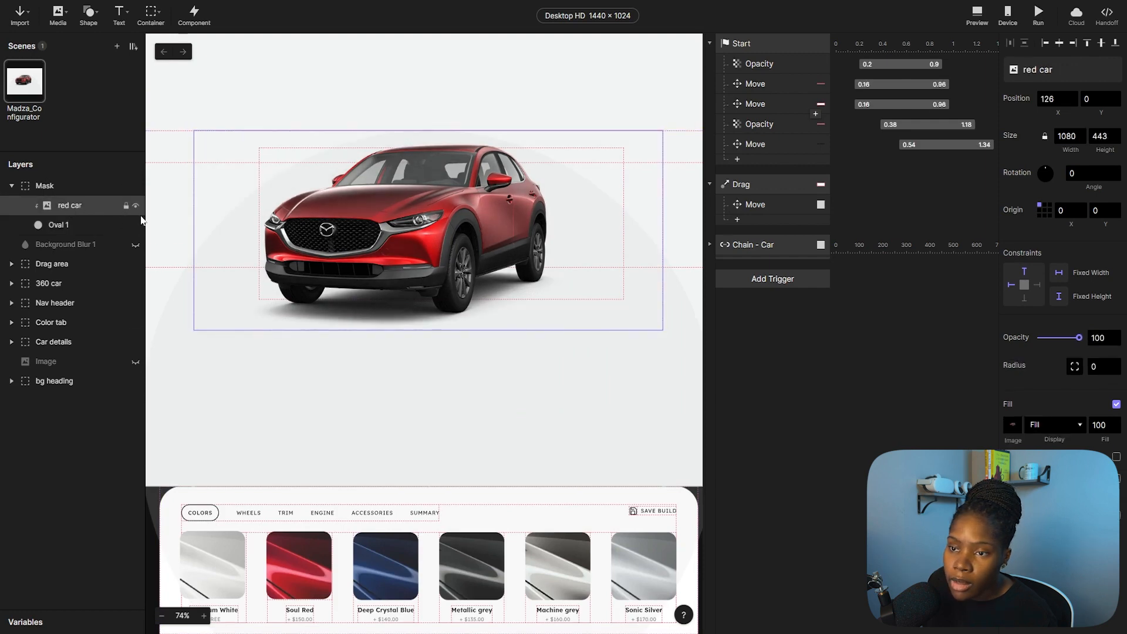
{"action": "left_click", "coordinate": [135, 206]}
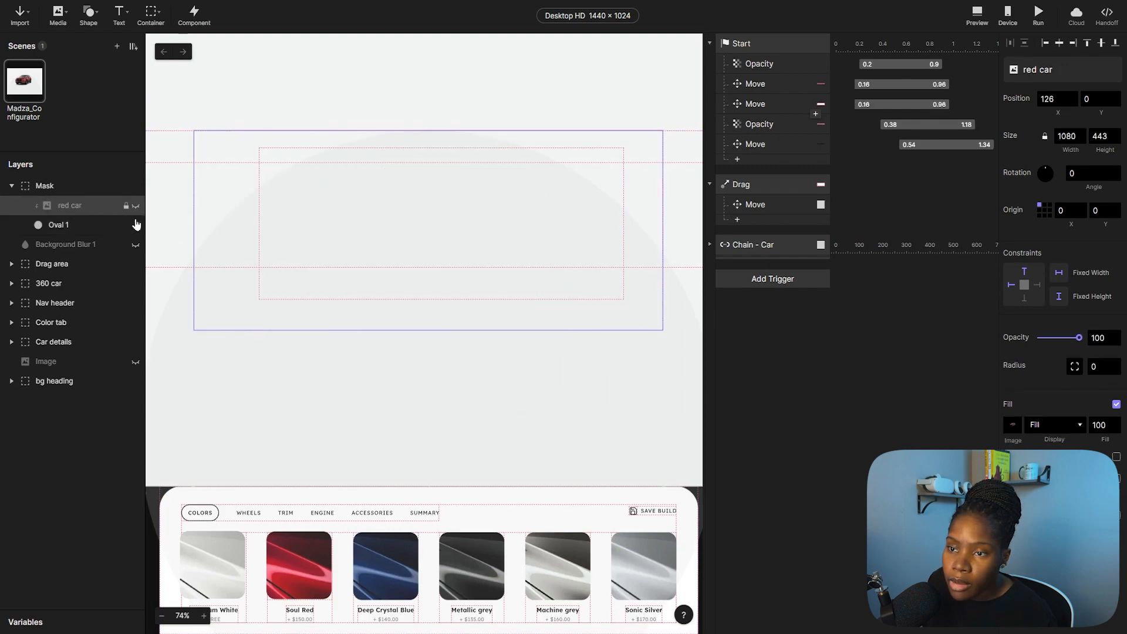
{"action": "left_click", "coordinate": [120, 216], "text": "shift"}
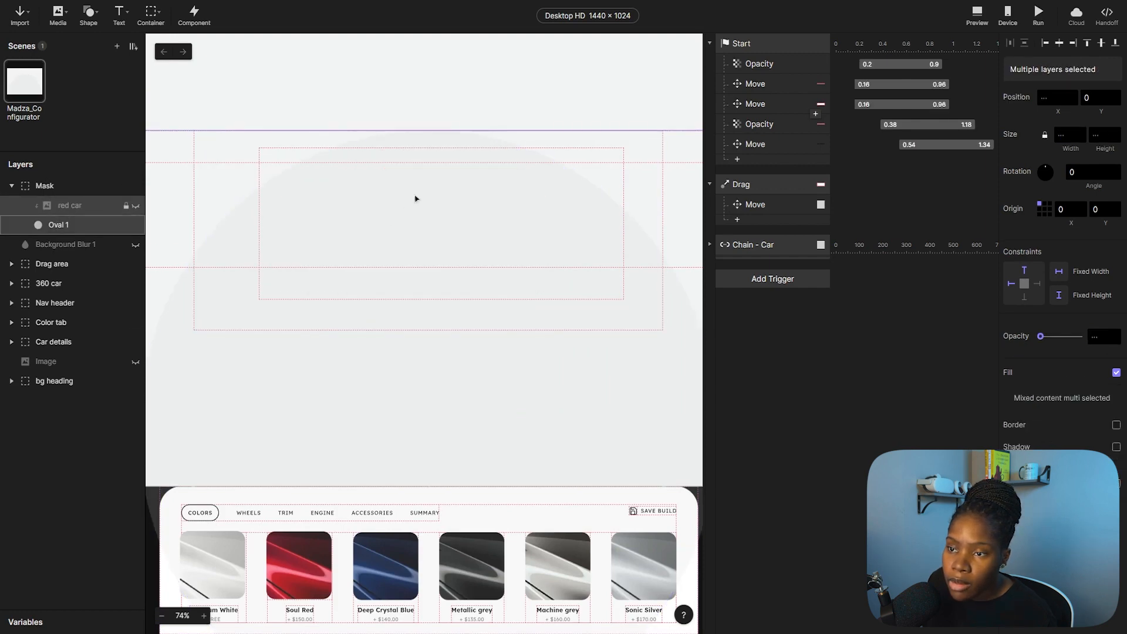
{"action": "left_click", "coordinate": [53, 227]}
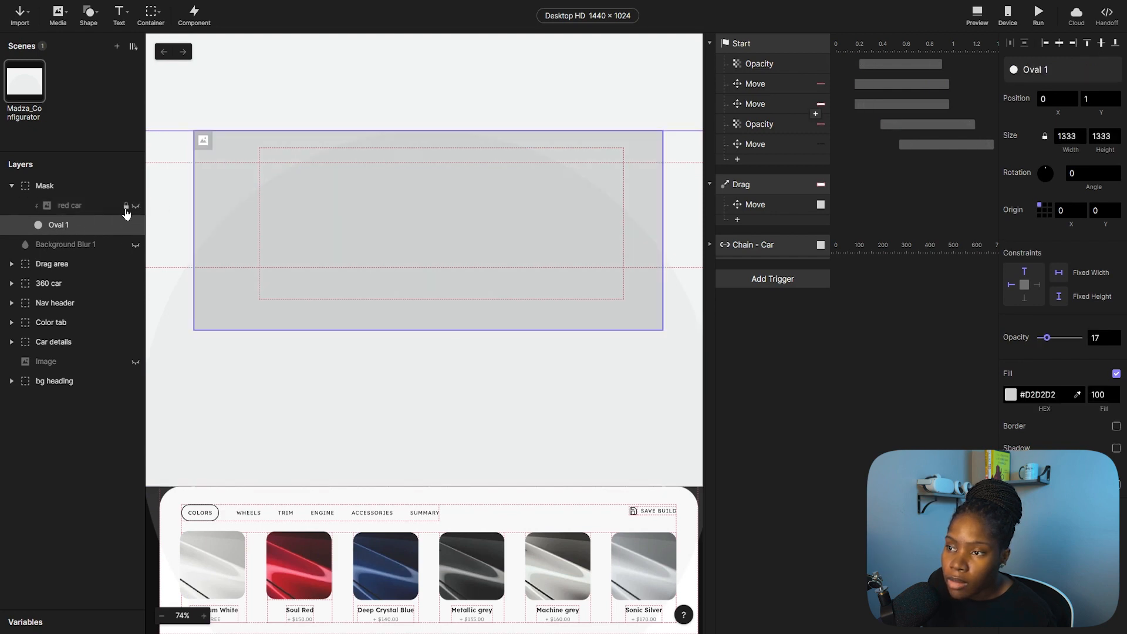
Unlock the red car layer and move Oval 1 straight down to Y 444, below the car image area.
{"action": "left_click", "coordinate": [125, 207]}
{"action": "left_click", "coordinate": [266, 219]}
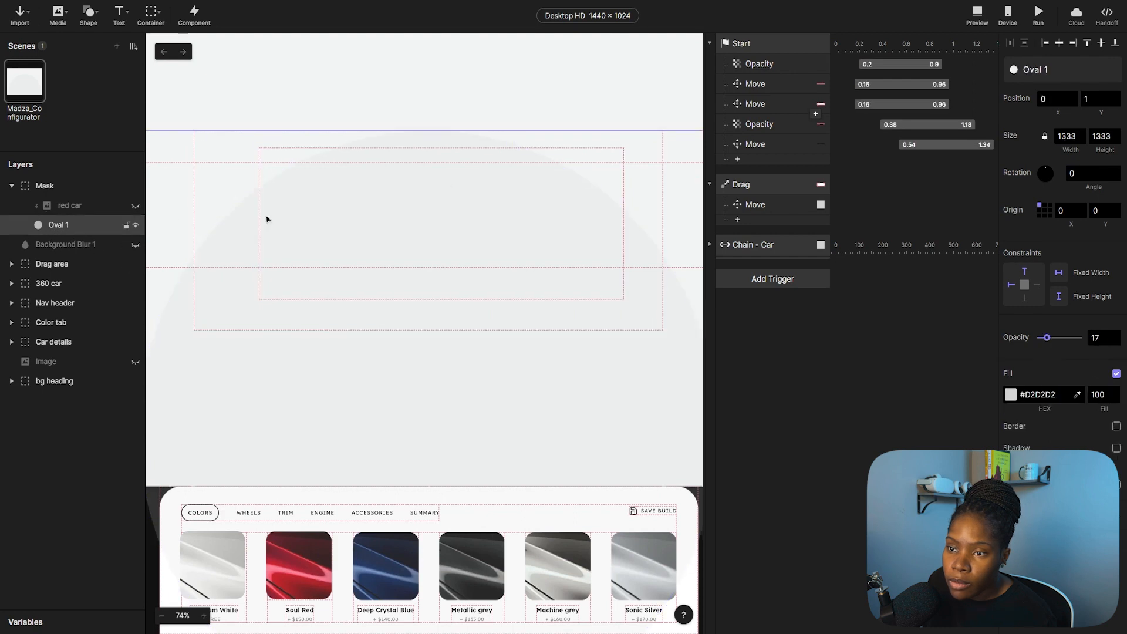
{"action": "left_click_drag", "start_coordinate": [403, 176], "coordinate": [405, 374]}
{"action": "key", "text": "Escape"}
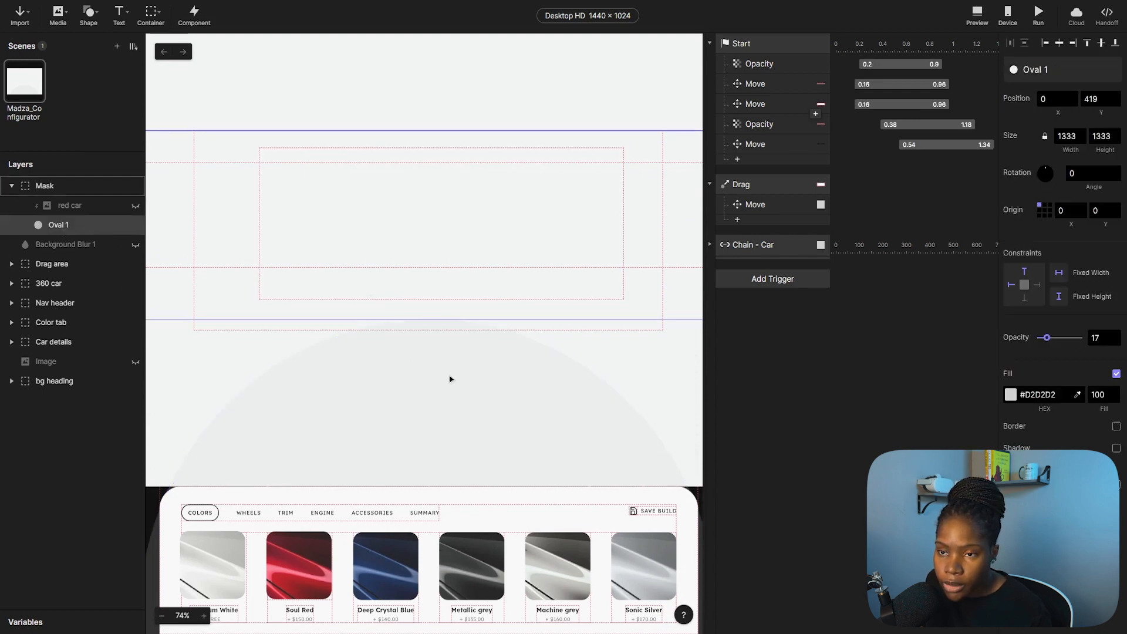
{"action": "mouse_move", "coordinate": [412, 362]}
{"action": "left_mouse_down"}
{"action": "mouse_move", "coordinate": [412, 384]}
{"action": "mouse_move", "coordinate": [415, 374]}
{"action": "left_mouse_up"}
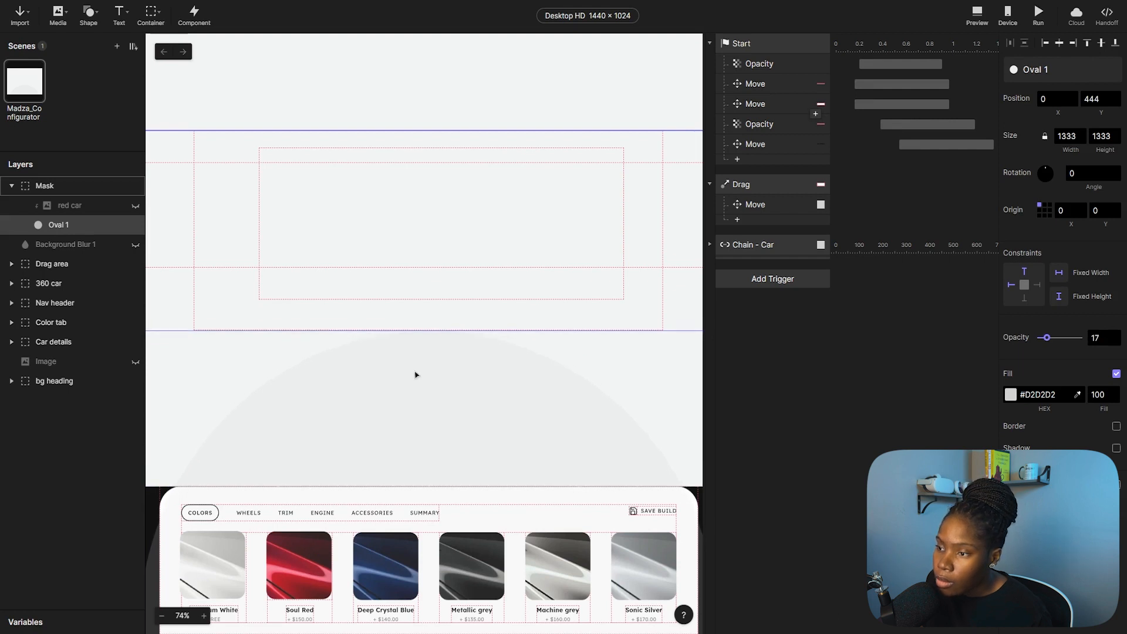
{"action": "key", "text": "Escape"}
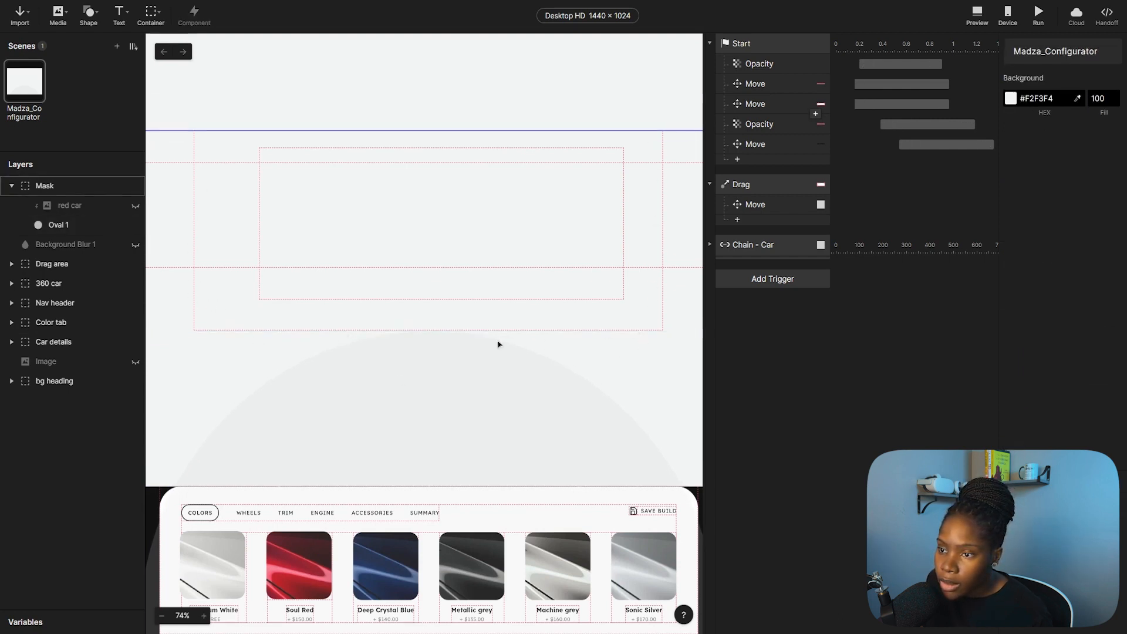
Collapse the Mask group in the layer list and select the group.
{"action": "left_click", "coordinate": [56, 225]}
{"action": "left_click", "coordinate": [14, 185]}
{"action": "left_click", "coordinate": [9, 188]}
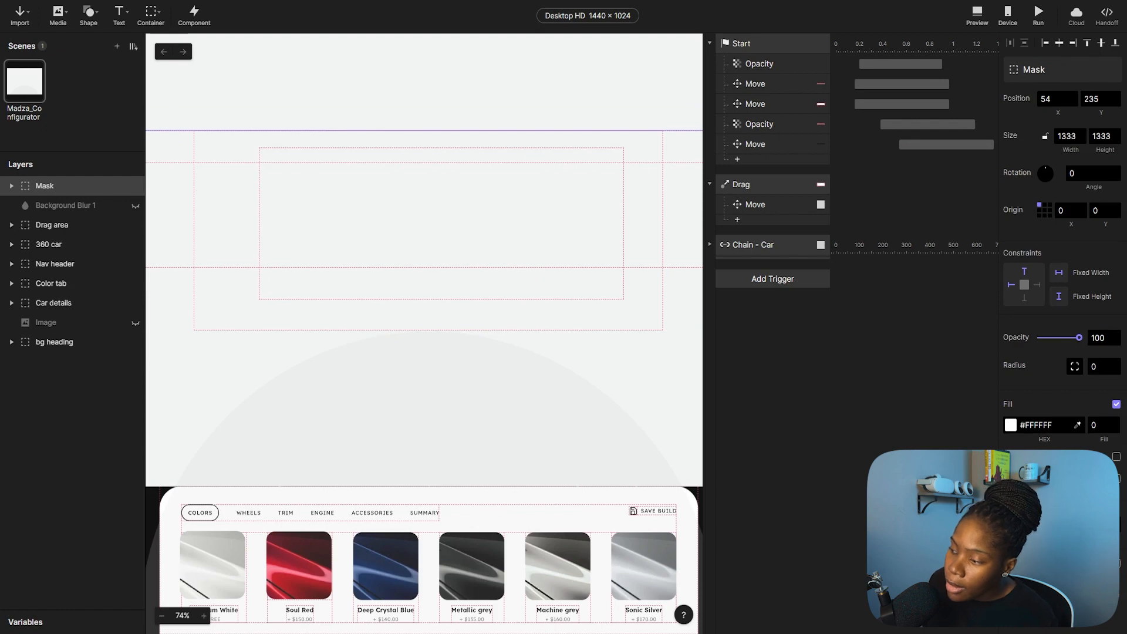
Turn off the fill of Oval 1 inside the Mask group and collapse the group in the layer list.
{"action": "left_click", "coordinate": [11, 185]}
{"action": "left_click", "coordinate": [58, 225]}
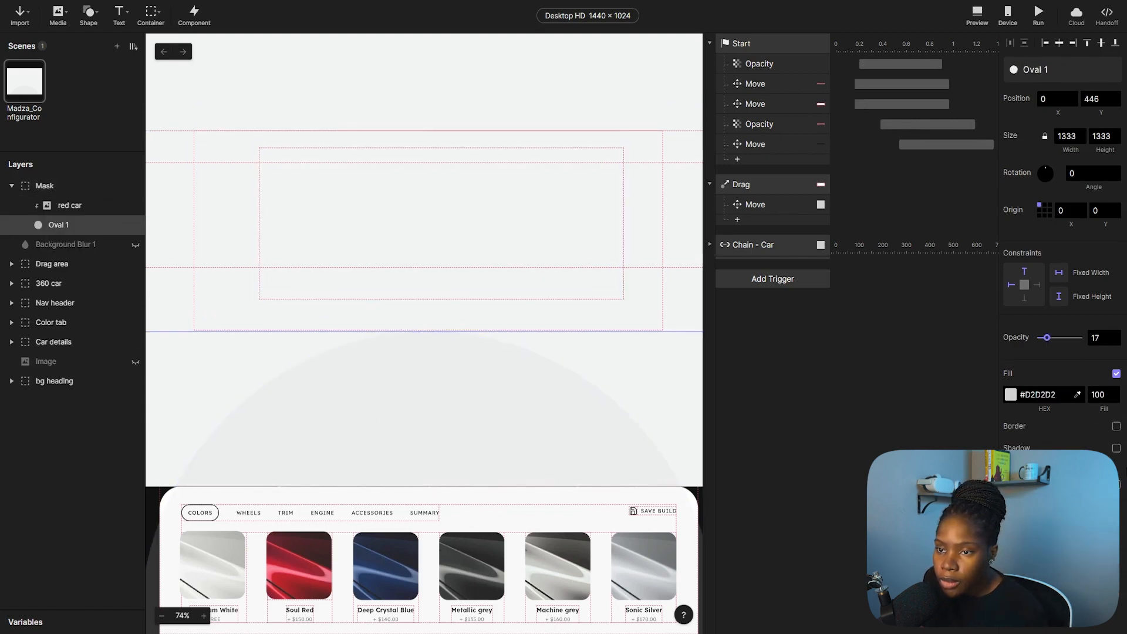
{"action": "left_click", "coordinate": [1117, 375]}
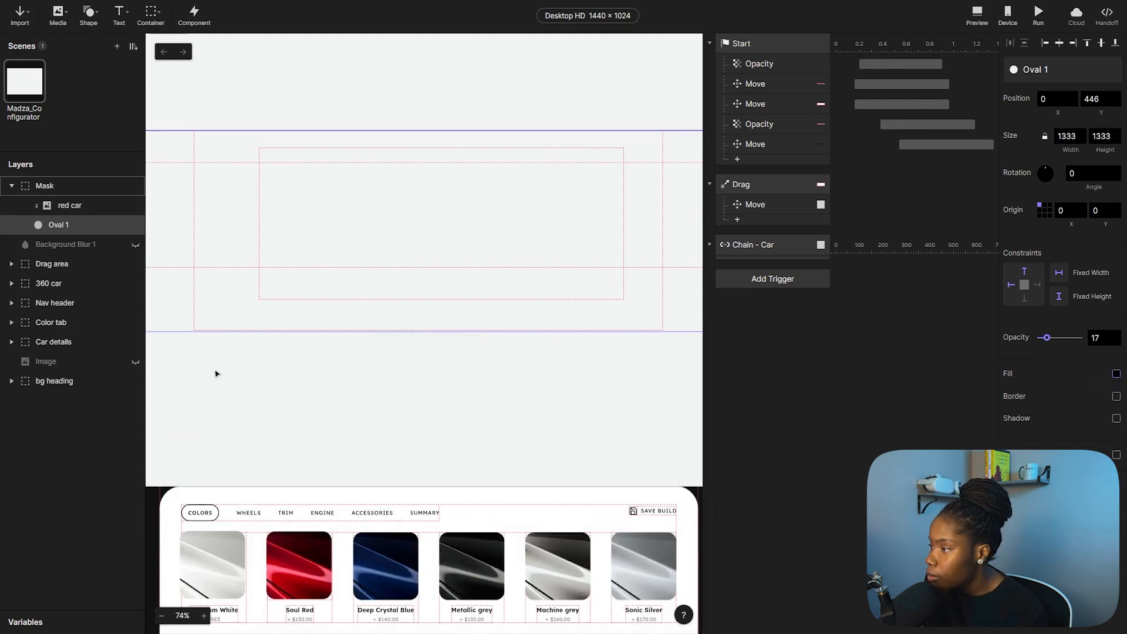
{"action": "scroll", "coordinate": [320, 169], "scroll_direction": "down", "scroll_amount": 3, "text": "ctrl"}
{"action": "scroll", "coordinate": [319, 168], "scroll_direction": "down", "scroll_amount": 3, "text": "ctrl"}
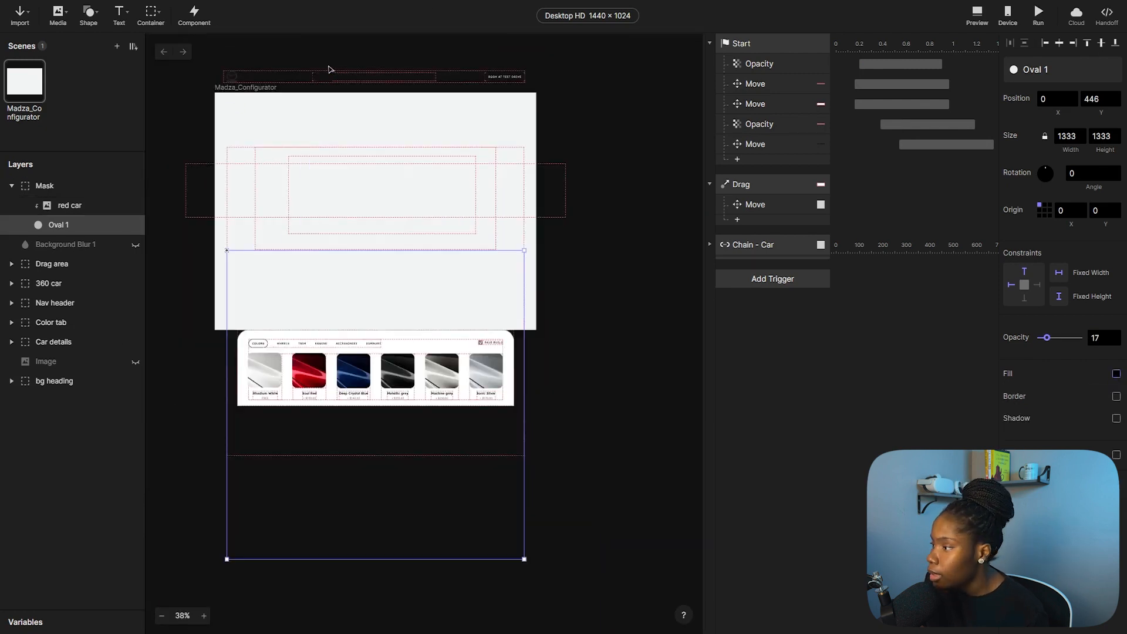
{"action": "scroll", "coordinate": [330, 68], "scroll_direction": "up", "scroll_amount": 3, "text": "ctrl"}
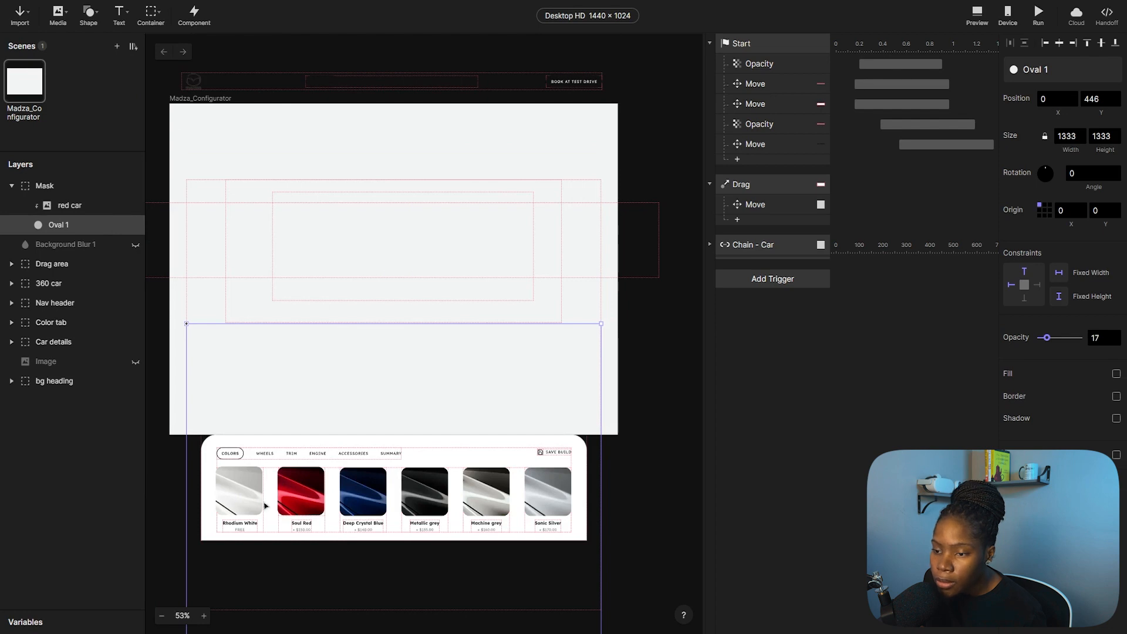
{"action": "left_click", "coordinate": [35, 185]}
{"action": "left_click", "coordinate": [11, 185]}
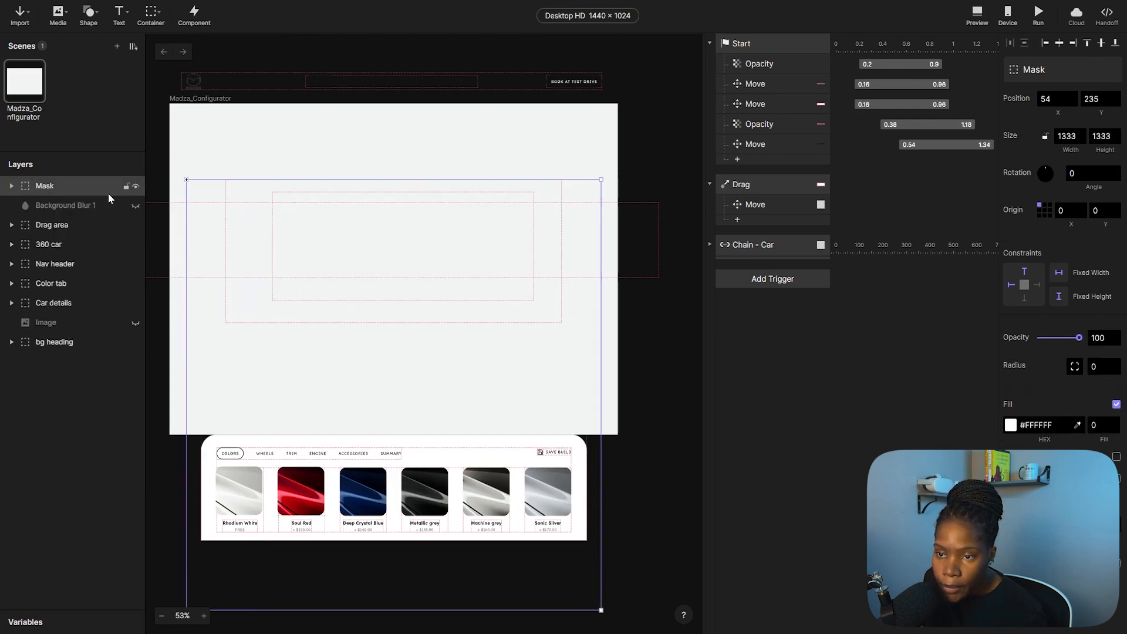
Rename the Soul Red swatch's image frame inside the Color tab group to "soul red".
{"action": "left_click", "coordinate": [35, 303]}
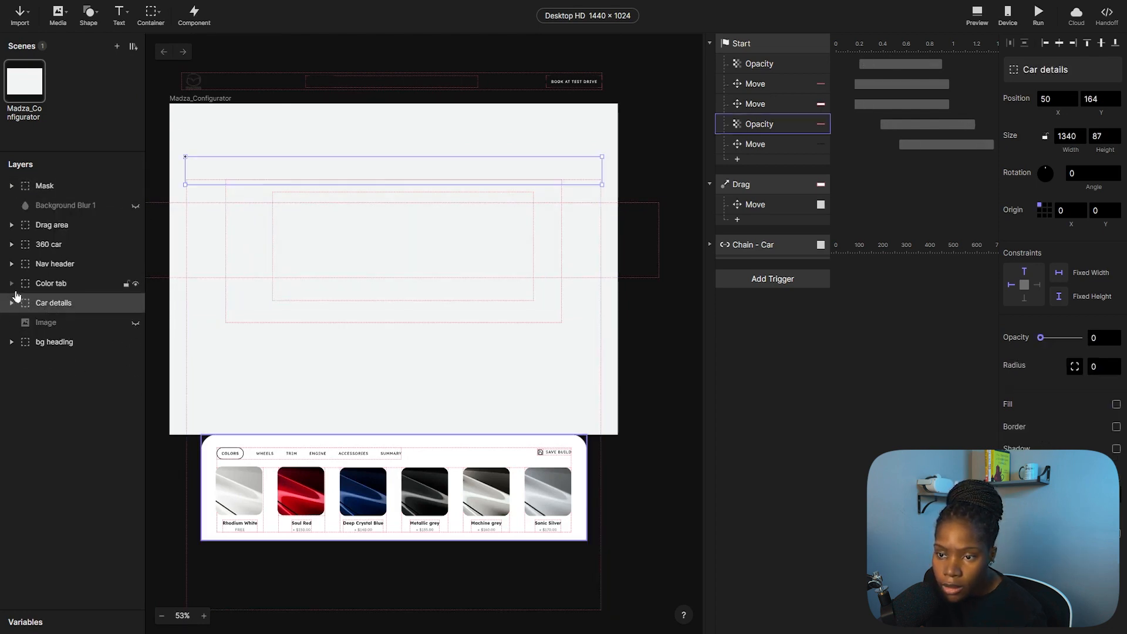
{"action": "left_click", "coordinate": [46, 189]}
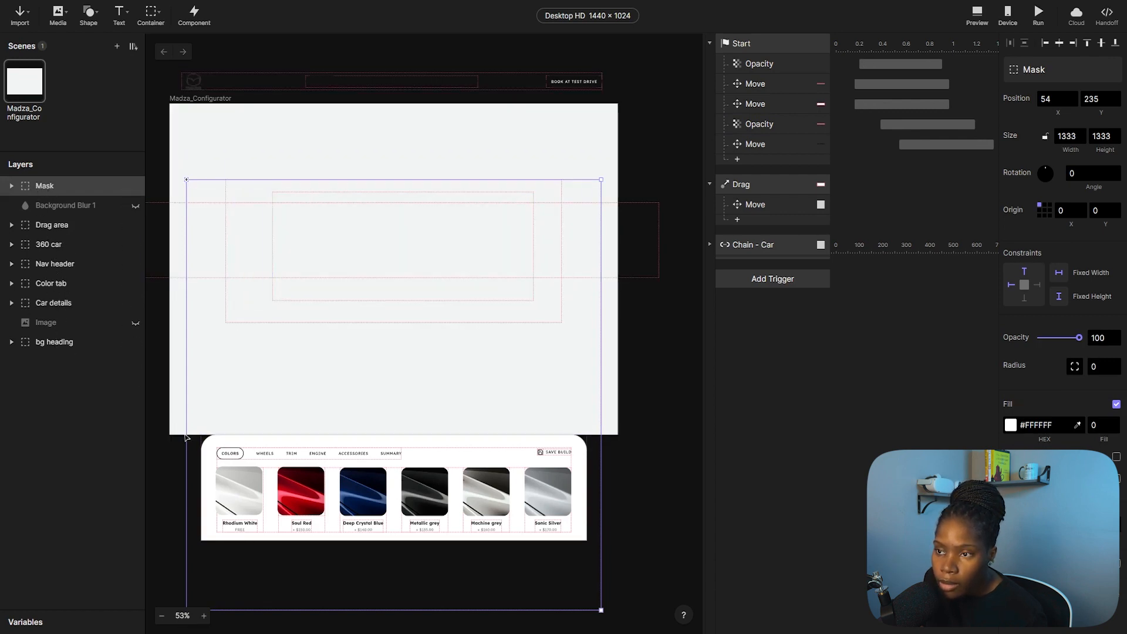
{"action": "left_click", "coordinate": [61, 305]}
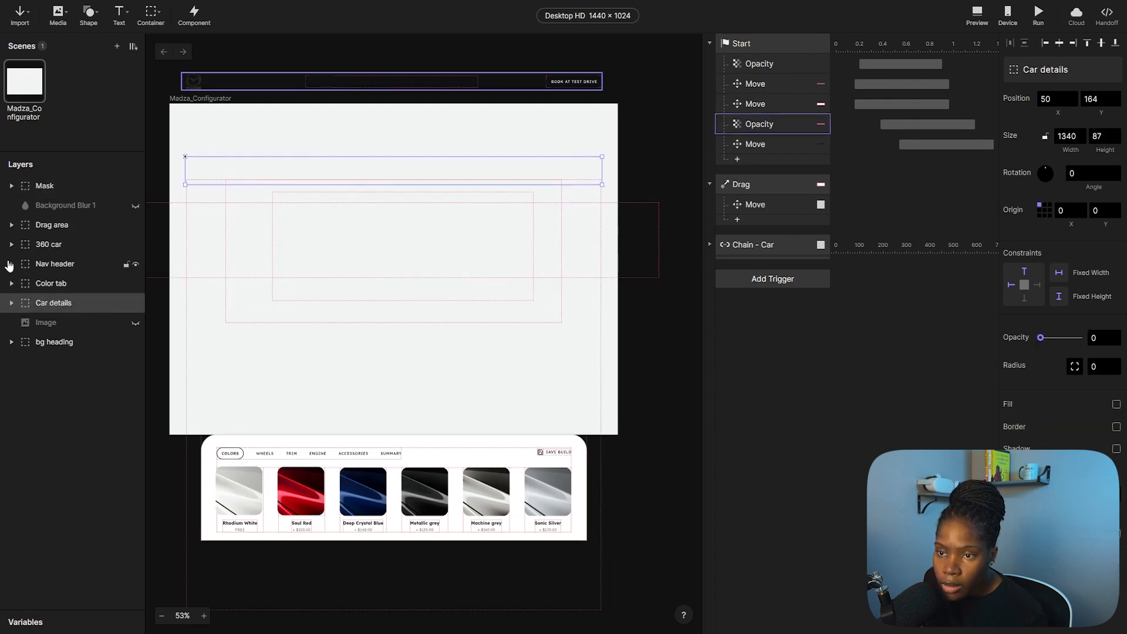
{"action": "left_click", "coordinate": [9, 282]}
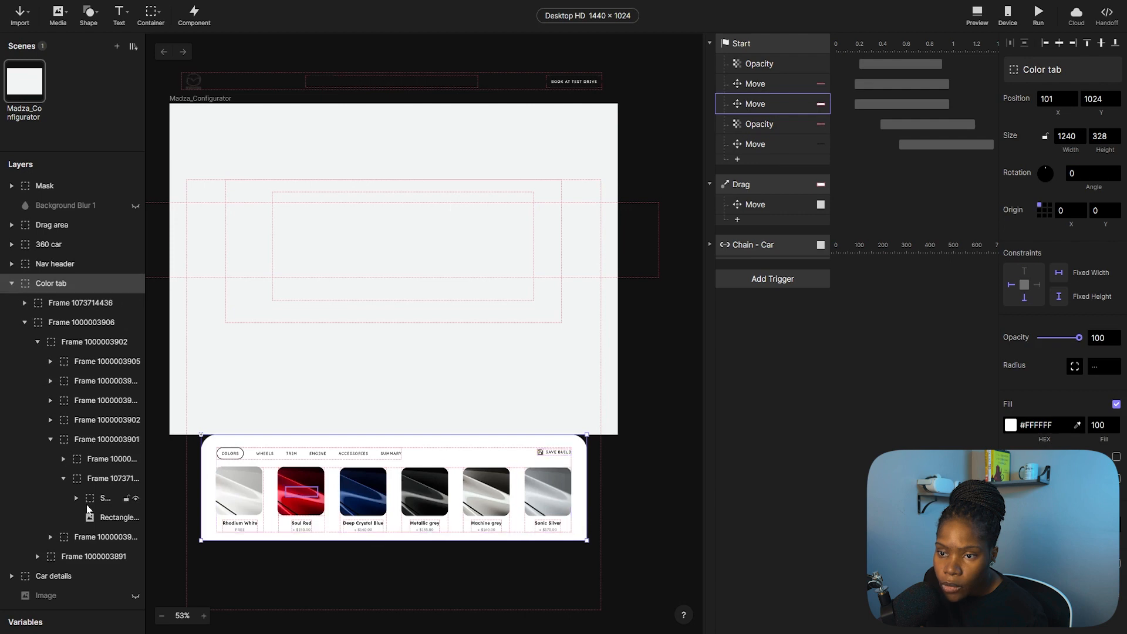
{"action": "left_click", "coordinate": [94, 478]}
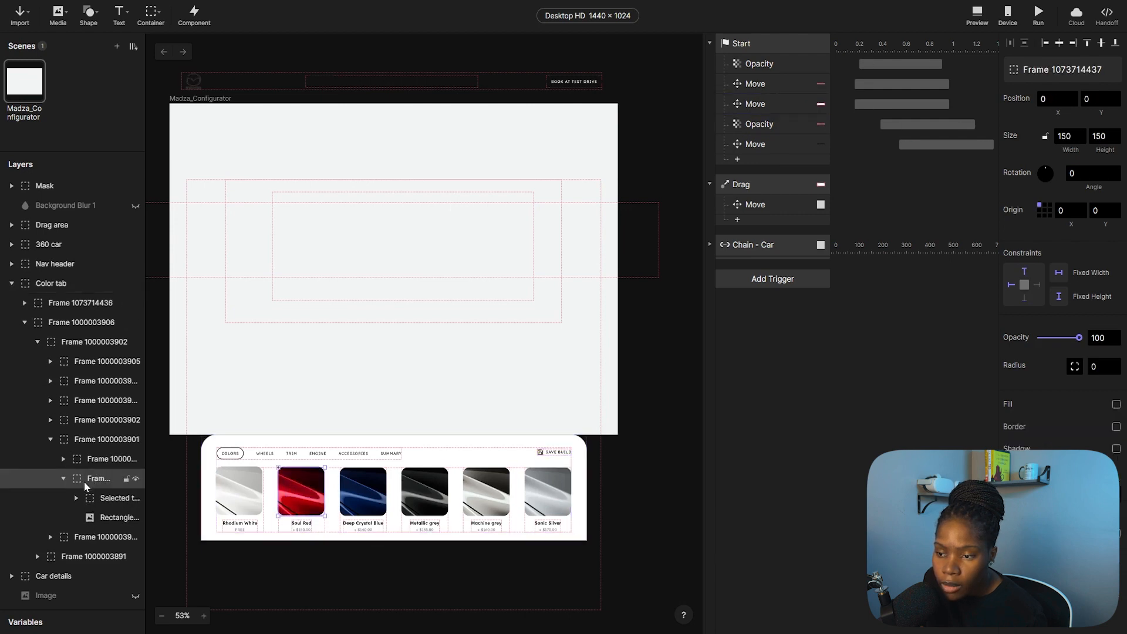
{"action": "left_click", "coordinate": [63, 479]}
{"action": "left_click", "coordinate": [134, 480]}
{"action": "left_click", "coordinate": [134, 480]}
{"action": "double_click", "coordinate": [84, 481]}
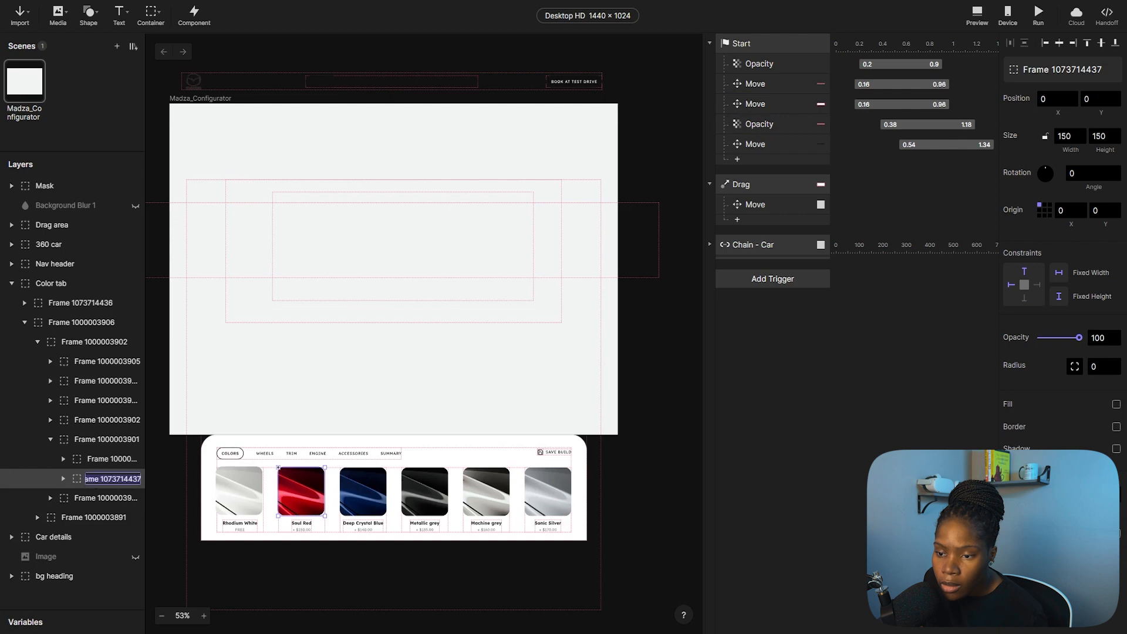
{"action": "type", "text": "sou"}
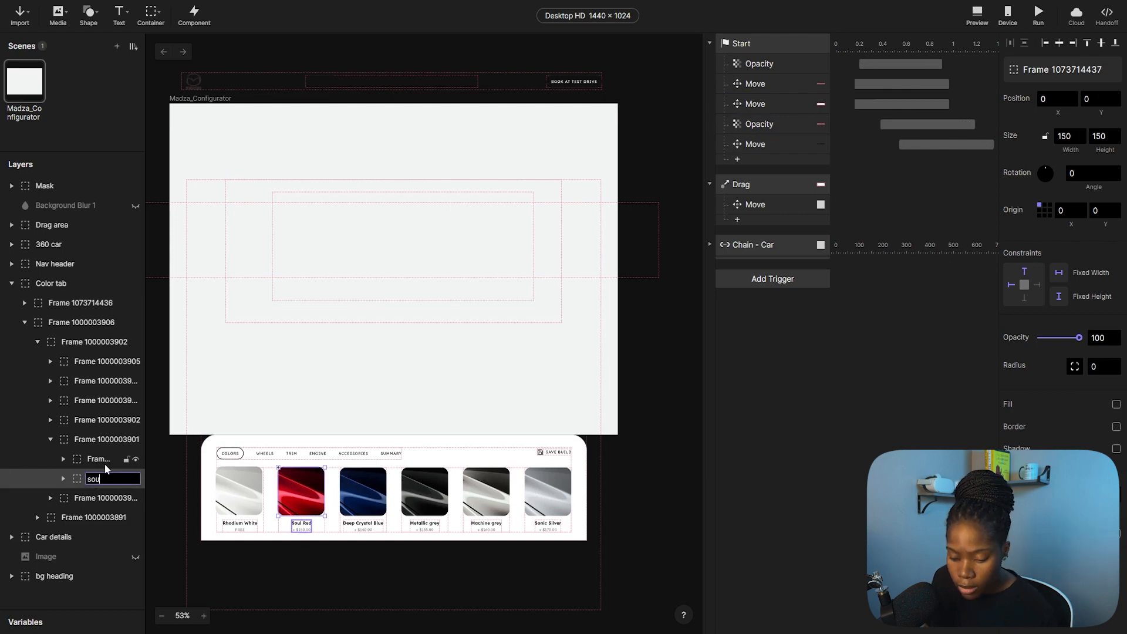
{"action": "type", "text": "l red"}
{"action": "key", "text": "Return"}
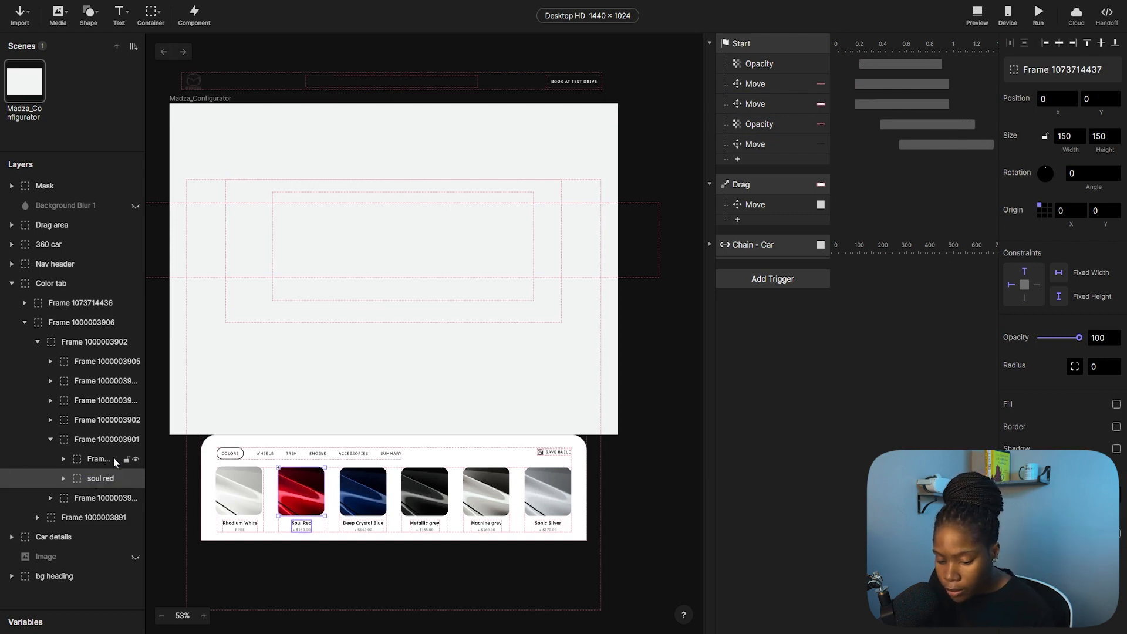
Add a Tap trigger on the soul red swatch with a Move response targeting Oval 1 in the Mask group.
{"action": "left_click", "coordinate": [779, 280]}
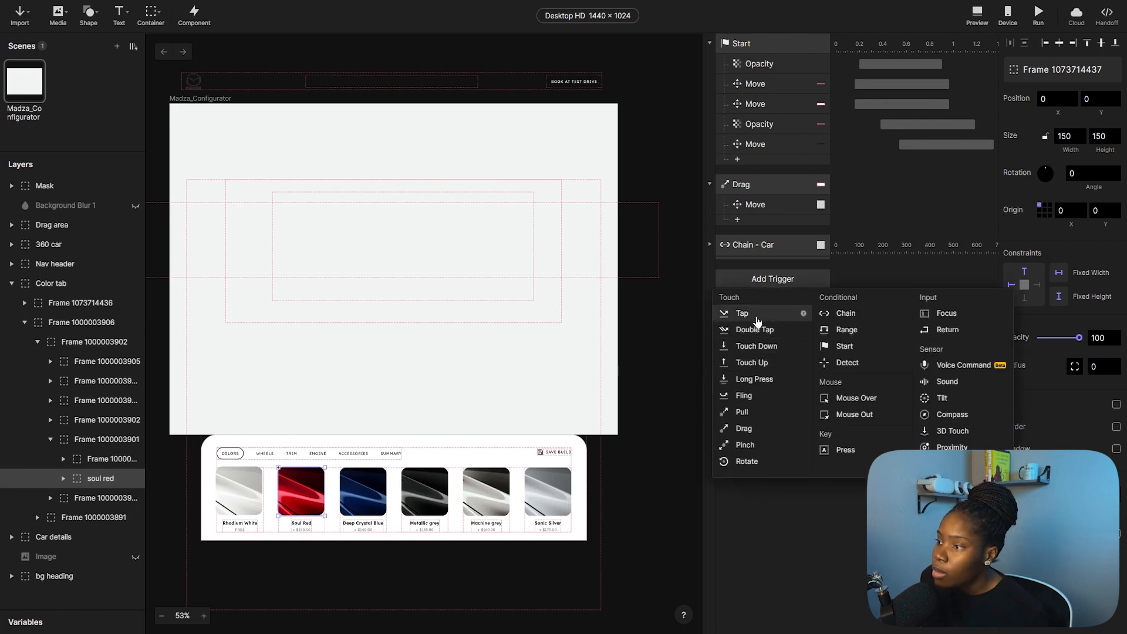
{"action": "left_click", "coordinate": [755, 315]}
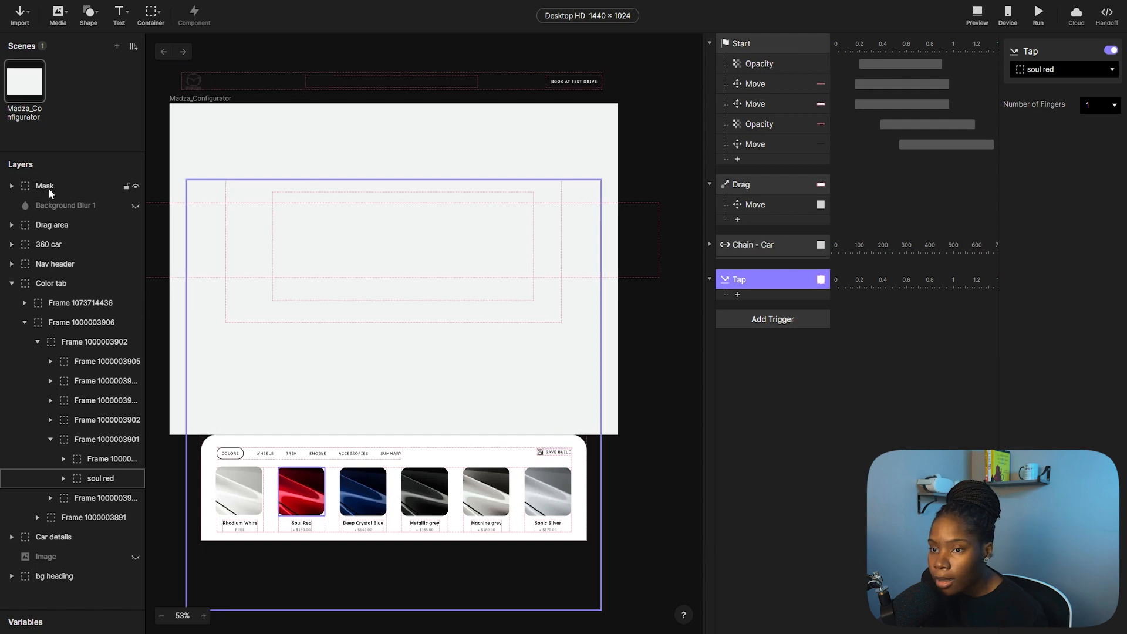
{"action": "left_click", "coordinate": [11, 245]}
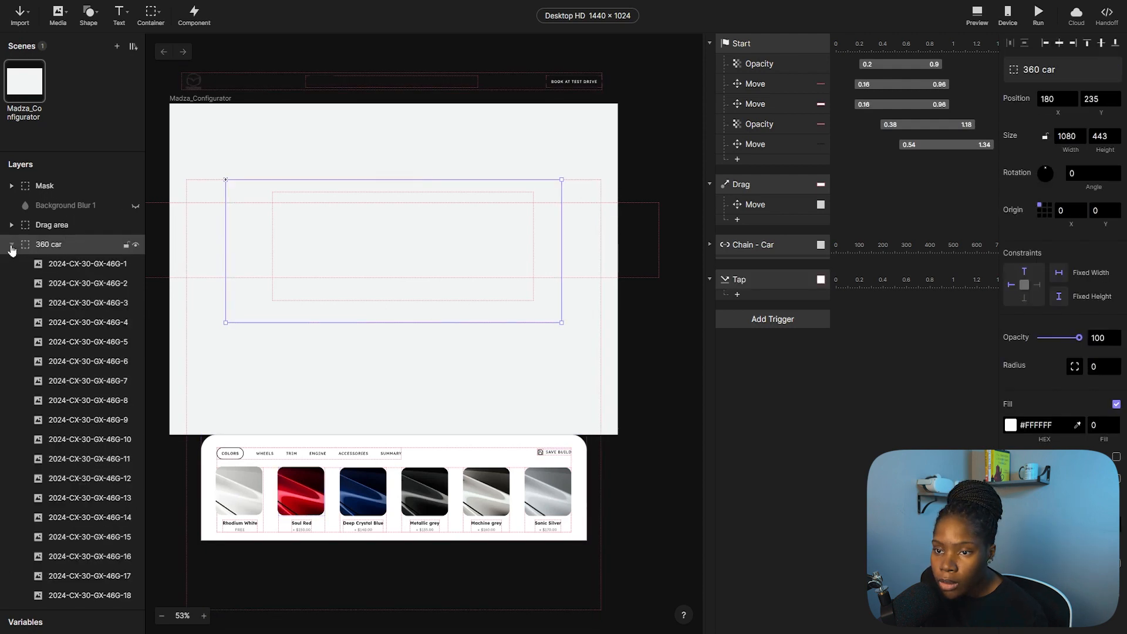
{"action": "left_click", "coordinate": [11, 245]}
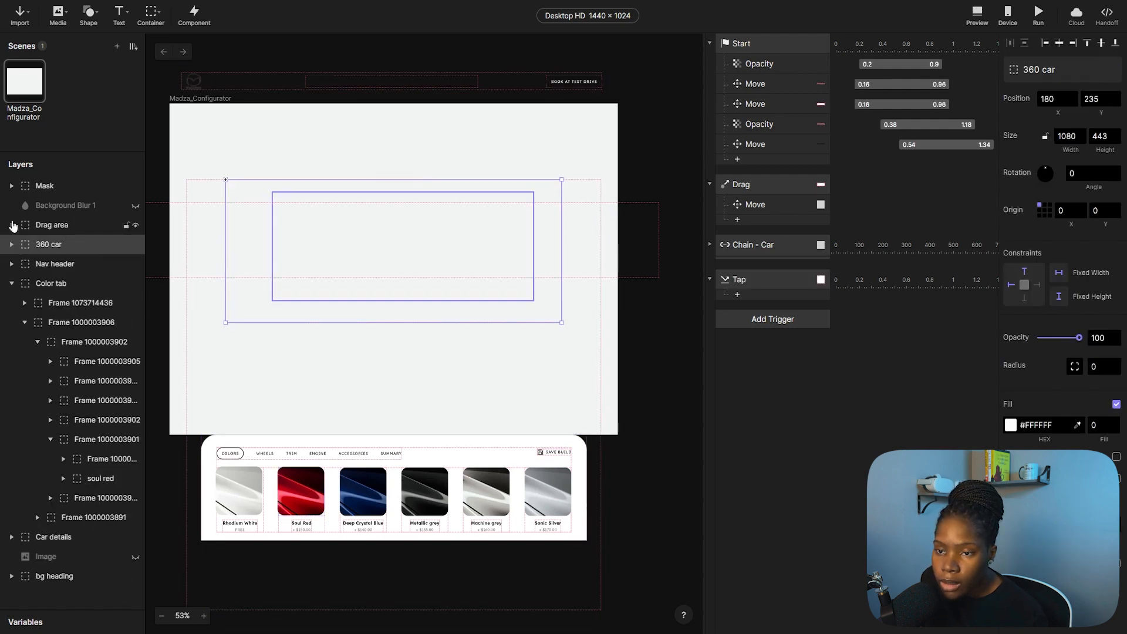
{"action": "left_click", "coordinate": [11, 186]}
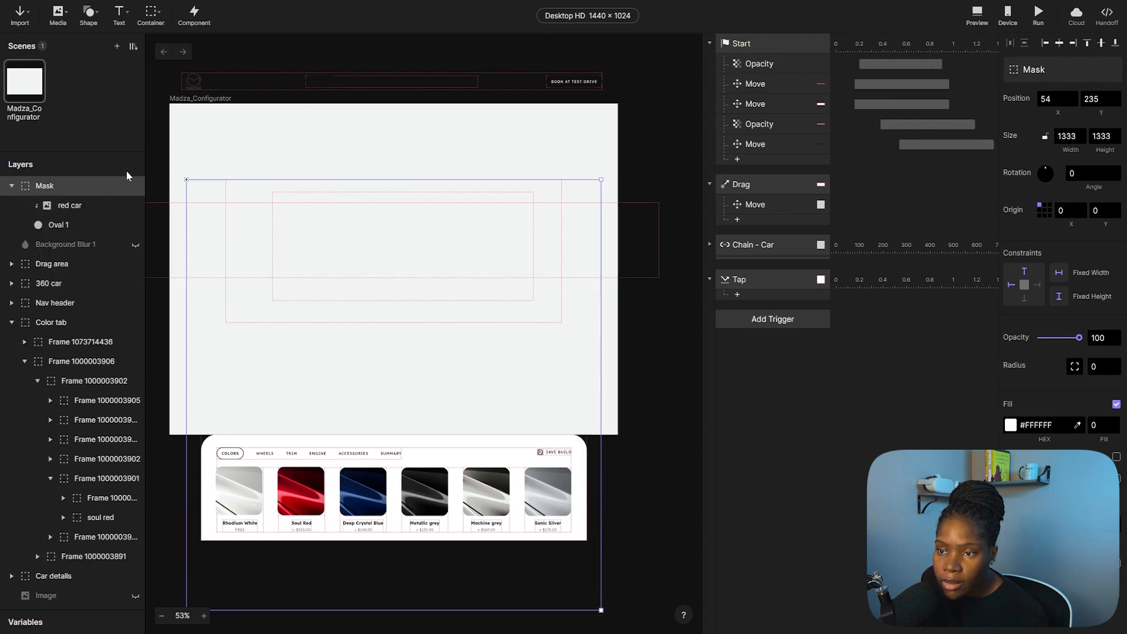
{"action": "left_click", "coordinate": [75, 229]}
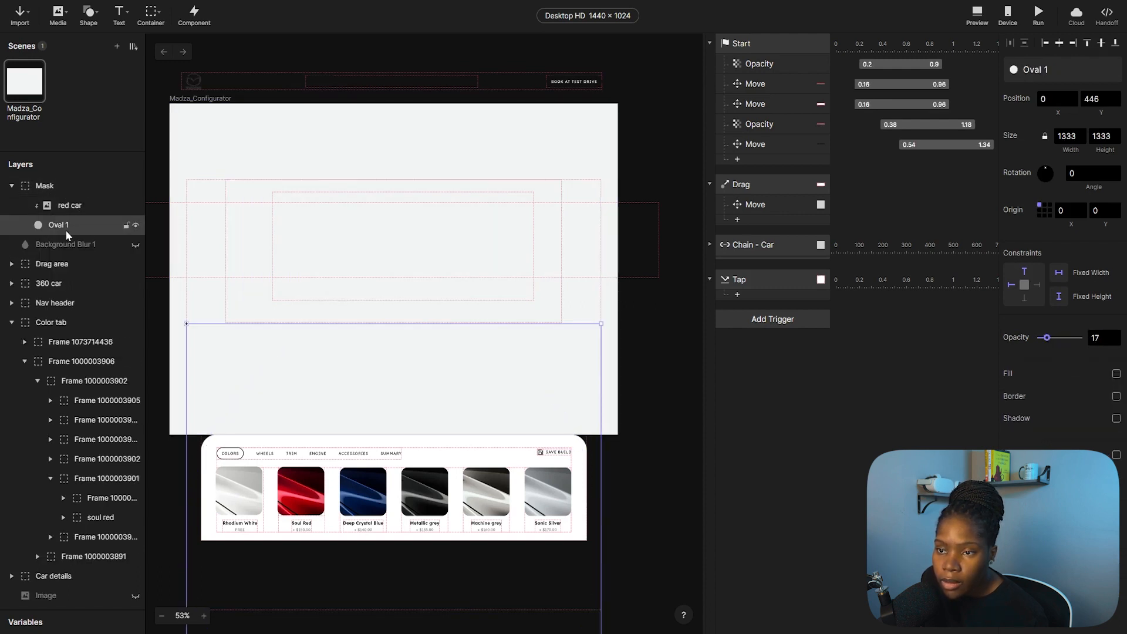
{"action": "left_click", "coordinate": [786, 297]}
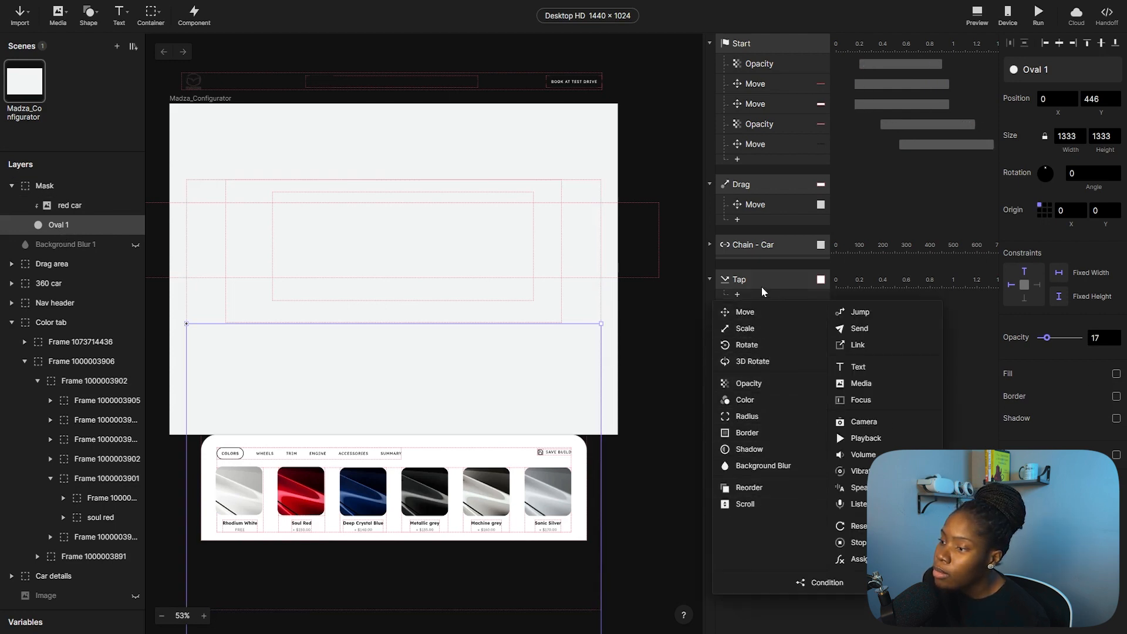
{"action": "left_click", "coordinate": [757, 320]}
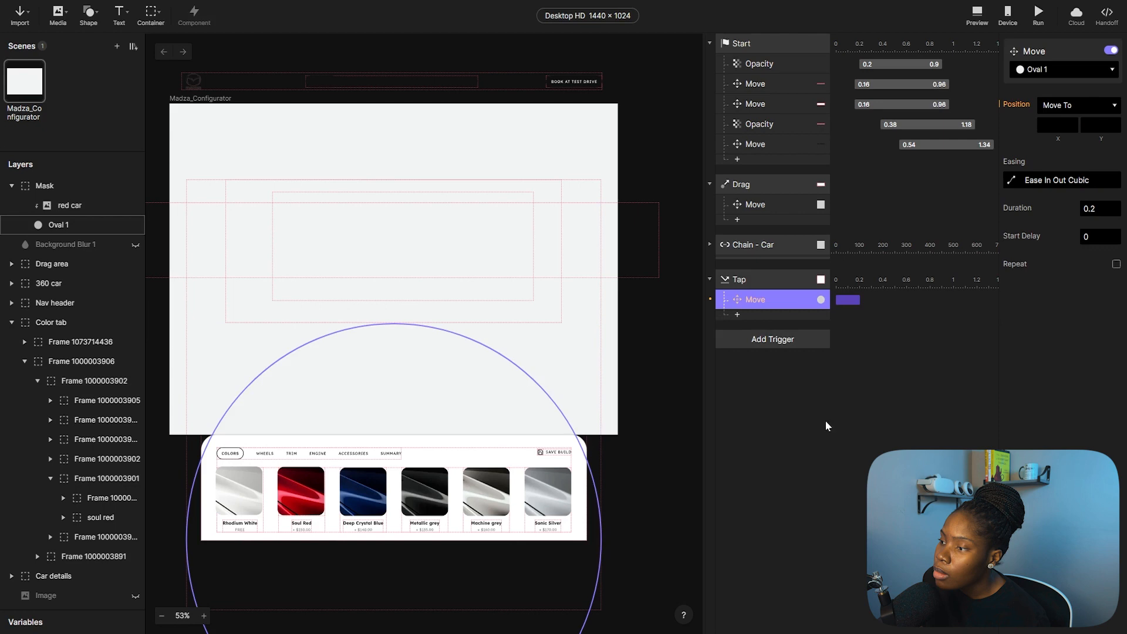
Test moving Oval 1 straight up to Y 0 over the car image and undo the move.
{"action": "left_click", "coordinate": [1091, 125]}
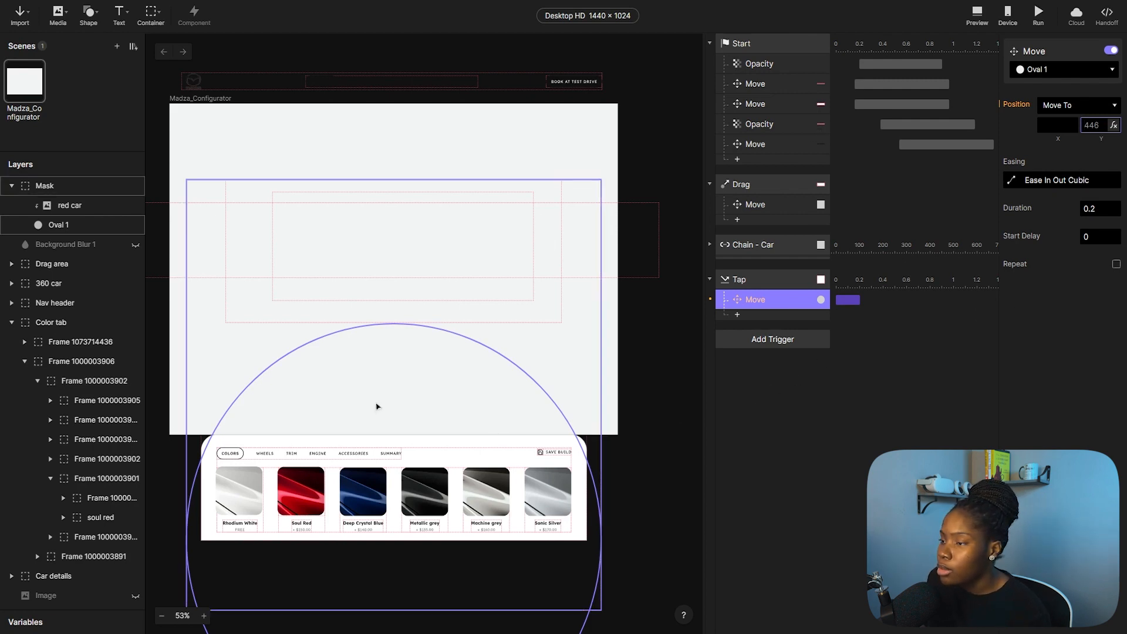
{"action": "left_click", "coordinate": [85, 225]}
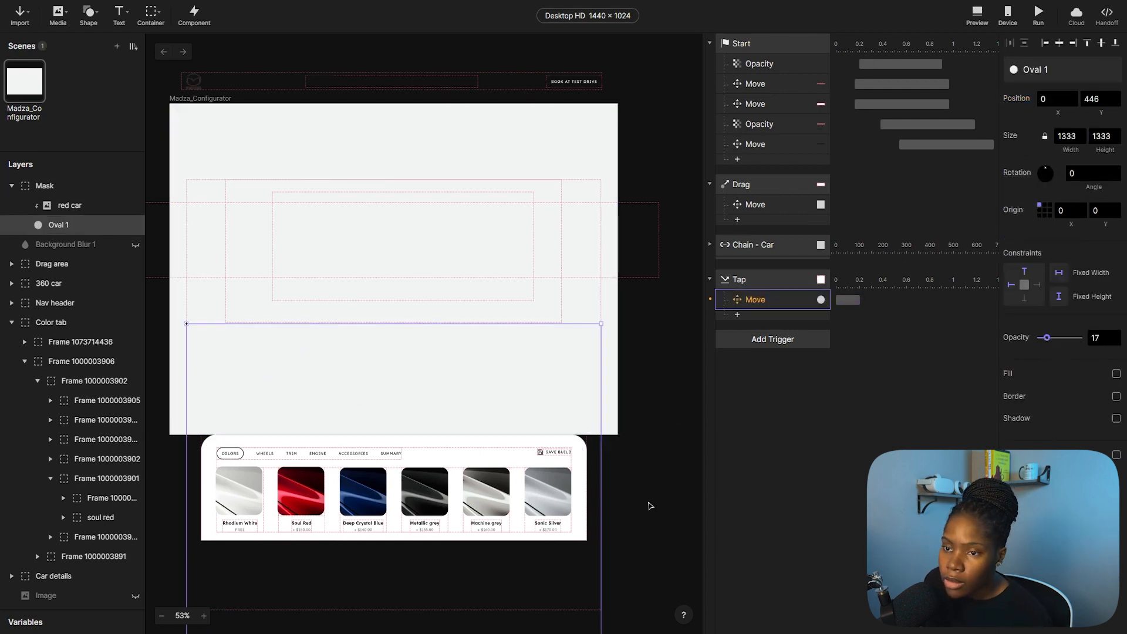
{"action": "left_click_drag", "start_coordinate": [538, 389], "coordinate": [527, 251]}
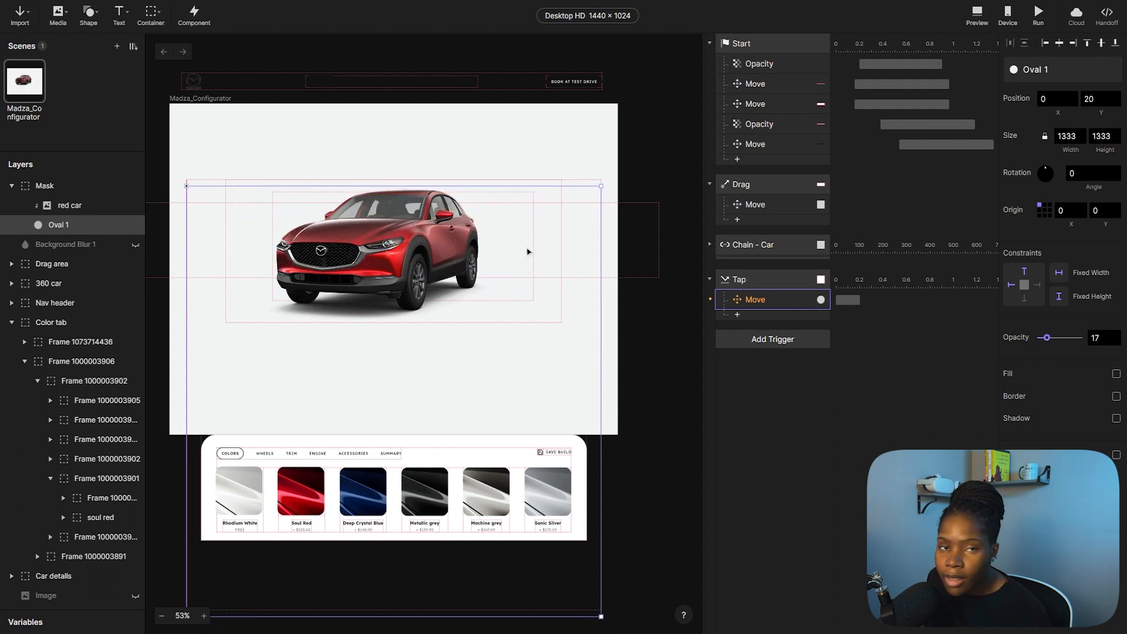
{"action": "left_click_drag", "start_coordinate": [527, 252], "coordinate": [505, 244]}
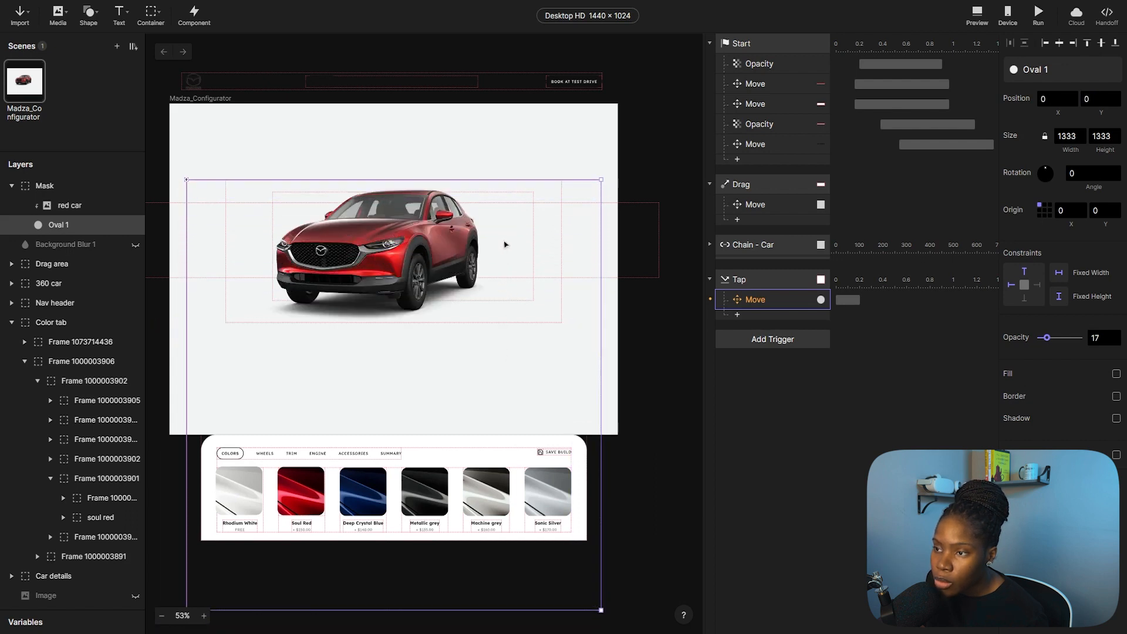
{"action": "key", "text": "Escape"}
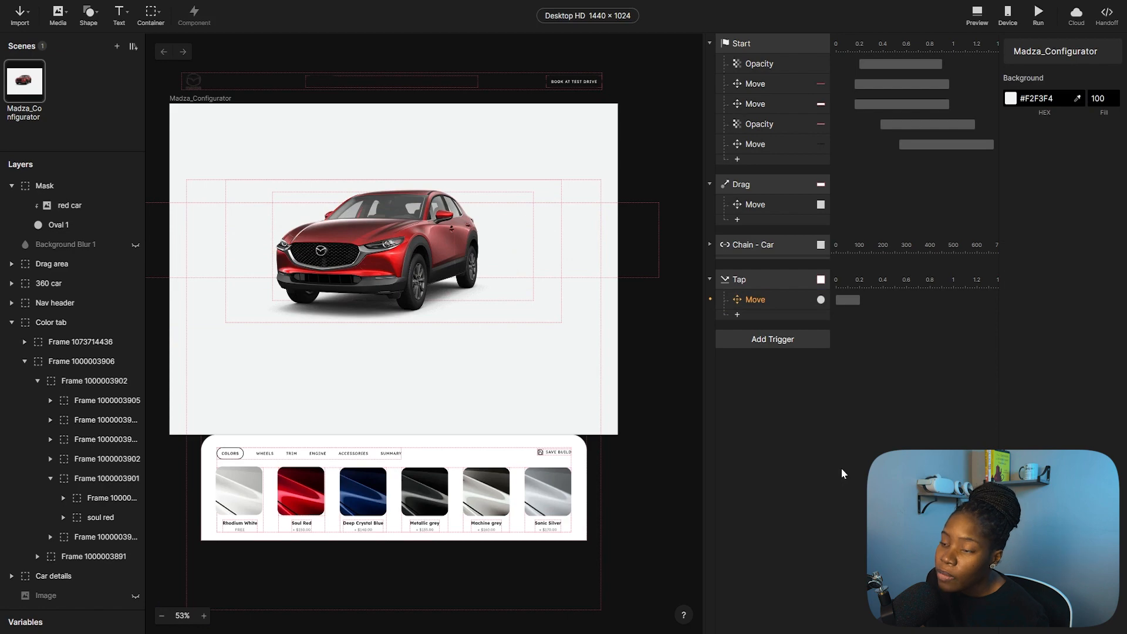
{"action": "key", "text": "ctrl+z"}
Set the Y position of the Tap trigger's Move To response for Oval 1 to 0.
{"action": "left_click", "coordinate": [801, 300]}
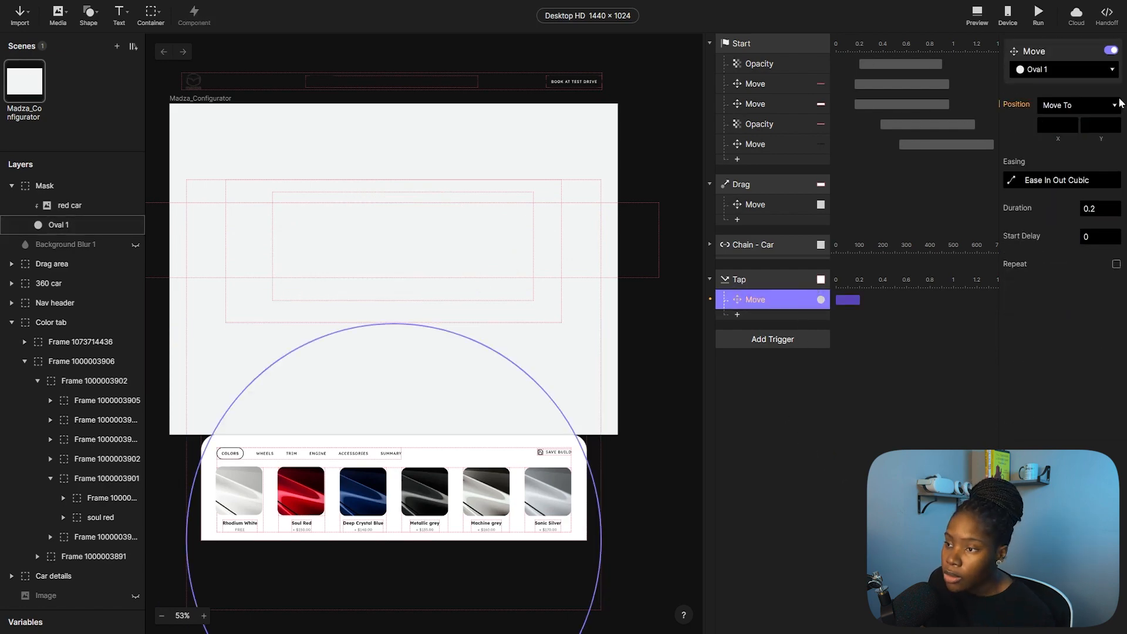
{"action": "left_click", "coordinate": [1114, 122]}
{"action": "type", "text": "0"}
{"action": "key", "text": "Return"}
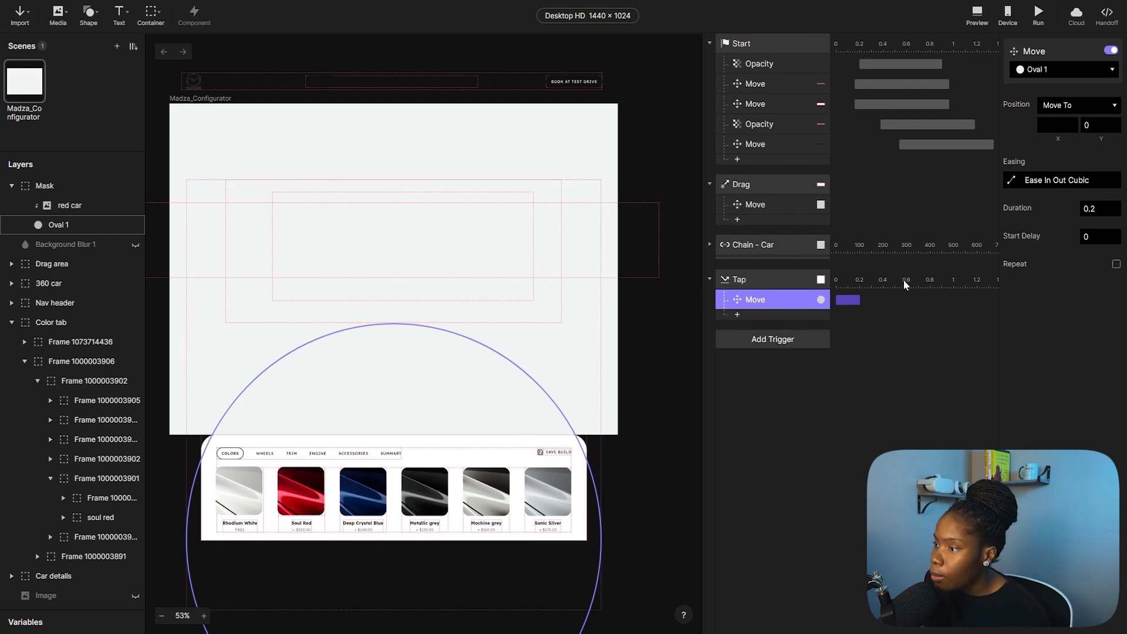
{"action": "left_click", "coordinate": [1093, 125]}
{"action": "left_click", "coordinate": [1081, 379]}
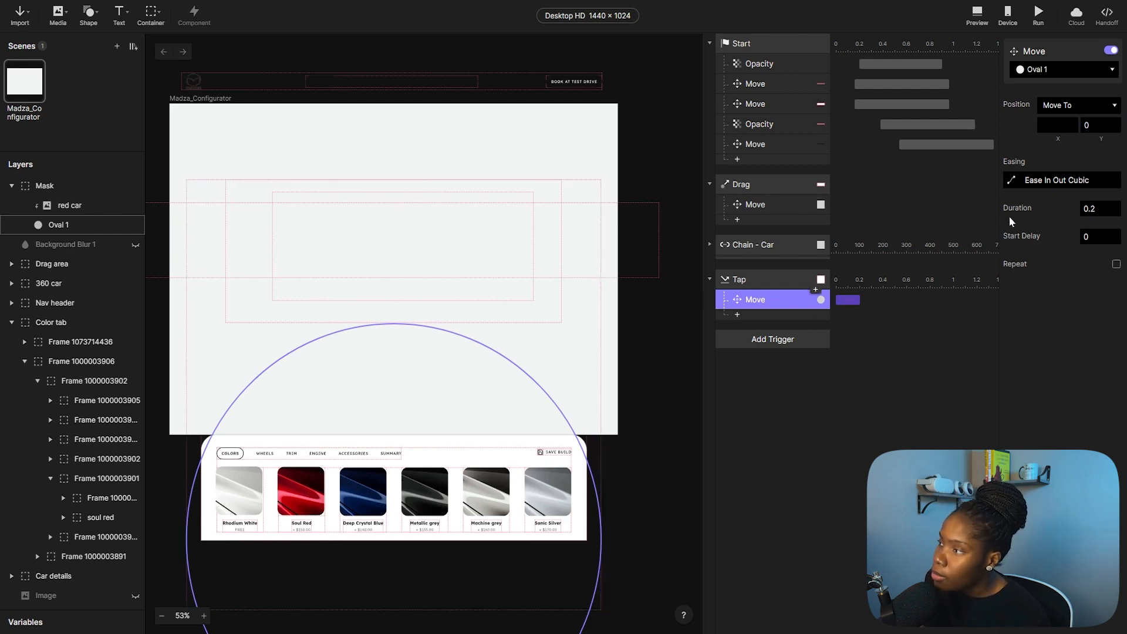
Set the Oval 1 Move response's duration to 0.8 and its start delay to 0.06.
{"action": "left_click", "coordinate": [1095, 209]}
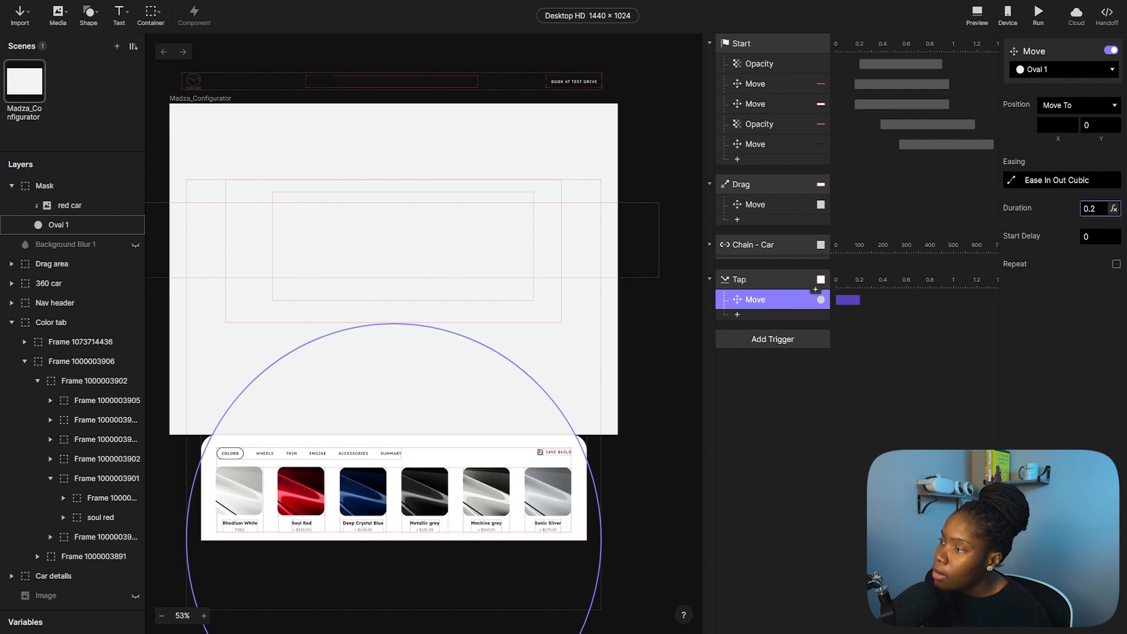
{"action": "left_click", "coordinate": [1089, 237]}
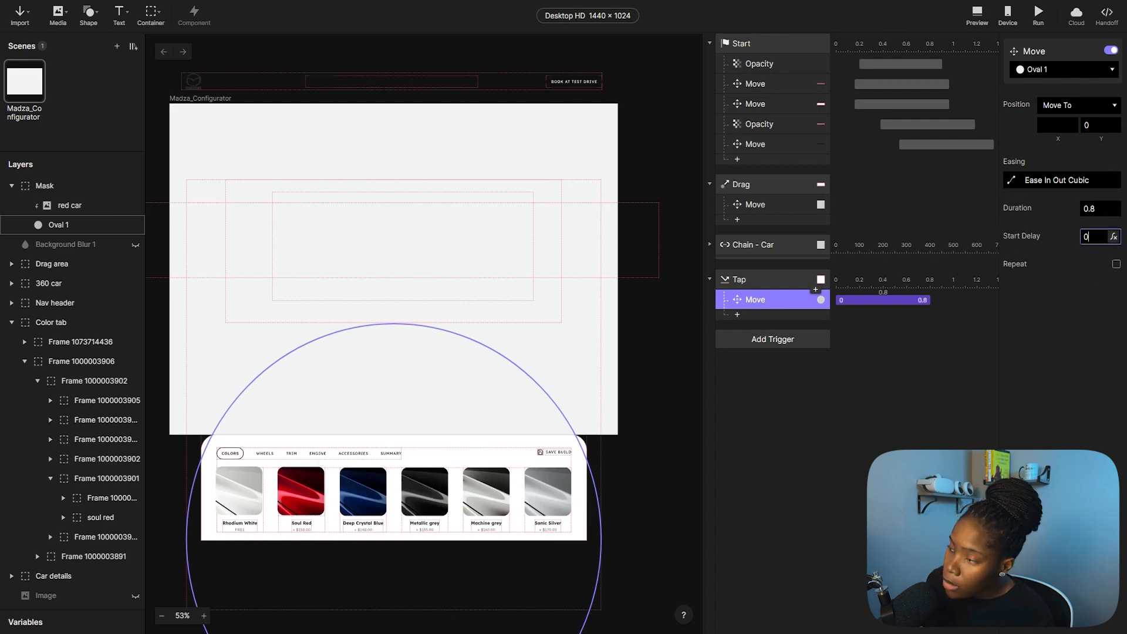
{"action": "type", "text": "0"}
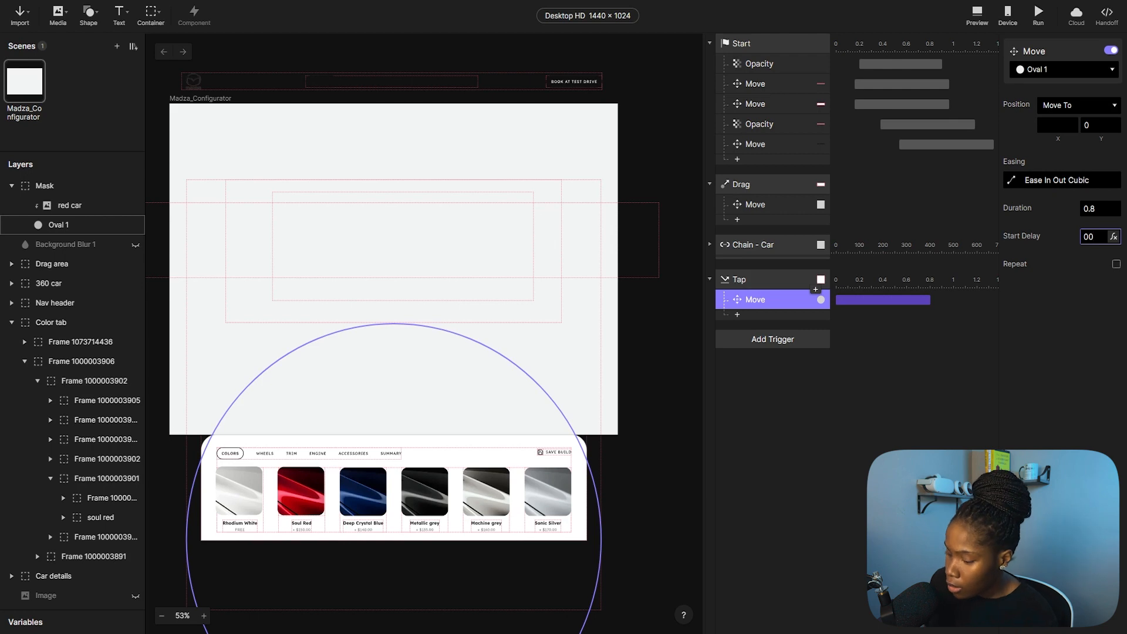
{"action": "key", "text": "BackSpace"}
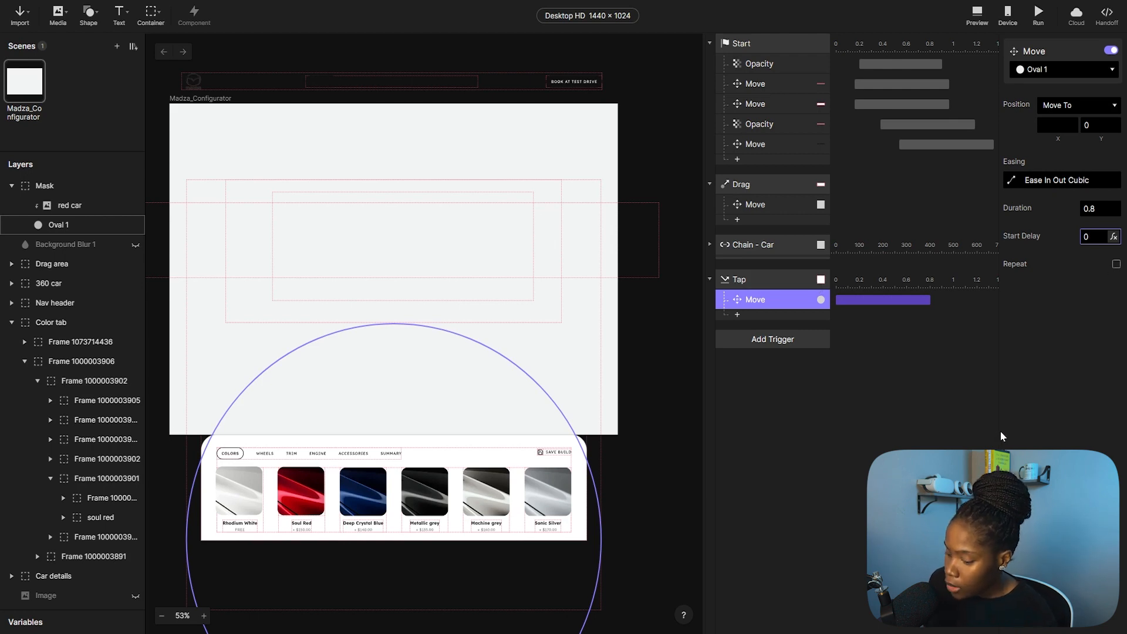
{"action": "key", "text": "Return"}
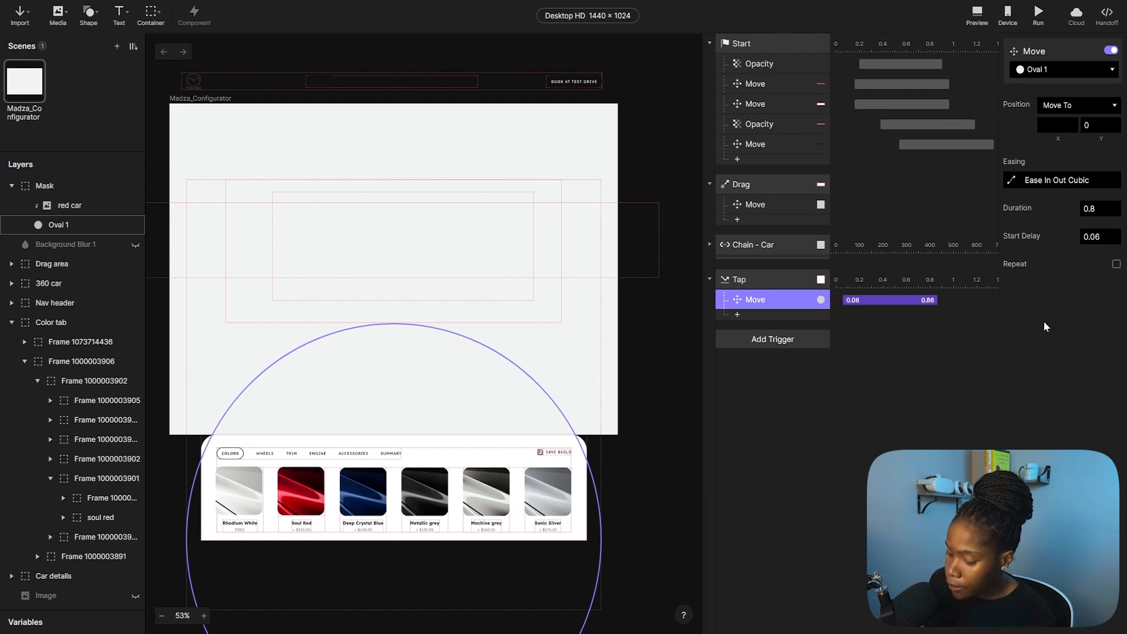
Apply the custom easing Ease Out / Quad_1_1 to the Tap trigger's Move response for Oval 1.
{"action": "left_click", "coordinate": [1011, 182]}
{"action": "left_click", "coordinate": [799, 179]}
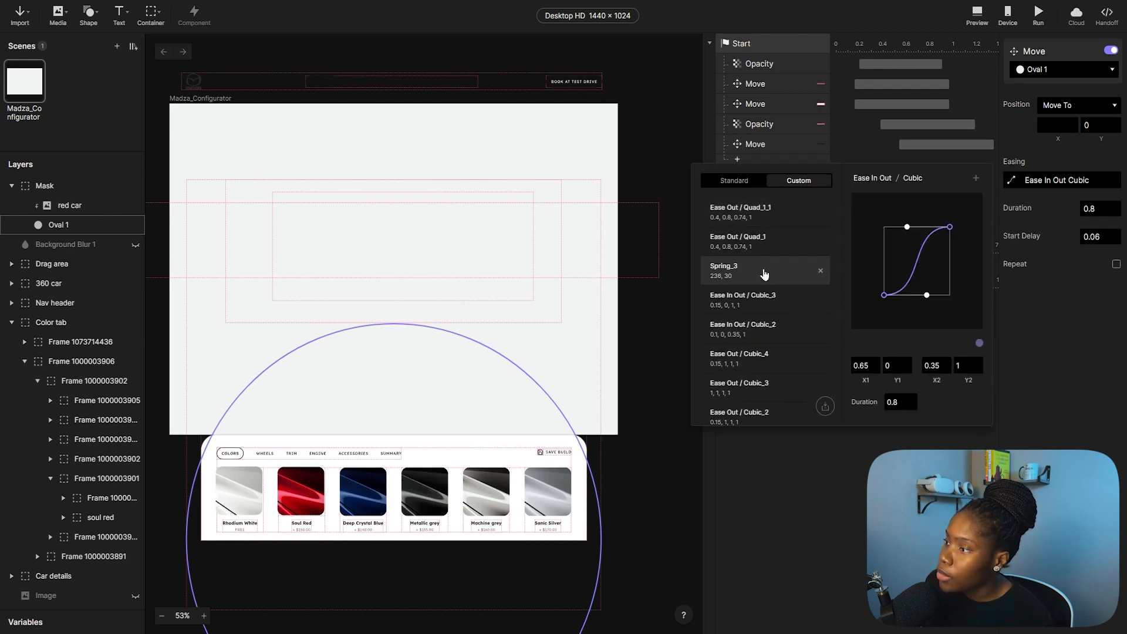
{"action": "left_click", "coordinate": [757, 211]}
{"action": "left_click", "coordinate": [847, 517]}
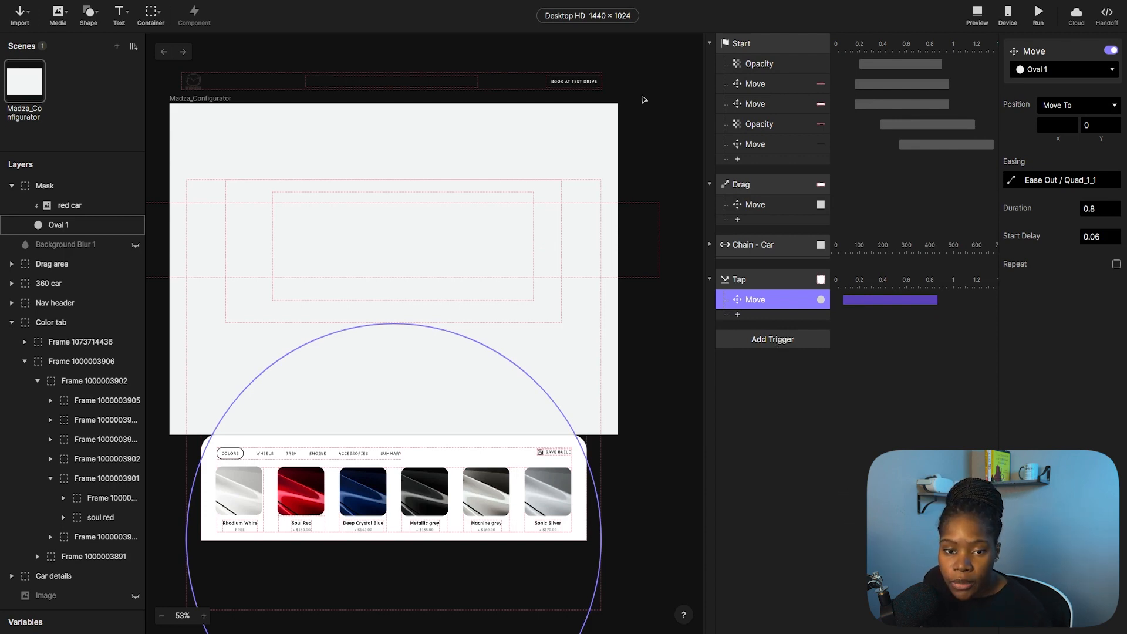
Set the initial opacity of the red car image in the Mask group to 0.
{"action": "left_click", "coordinate": [76, 228]}
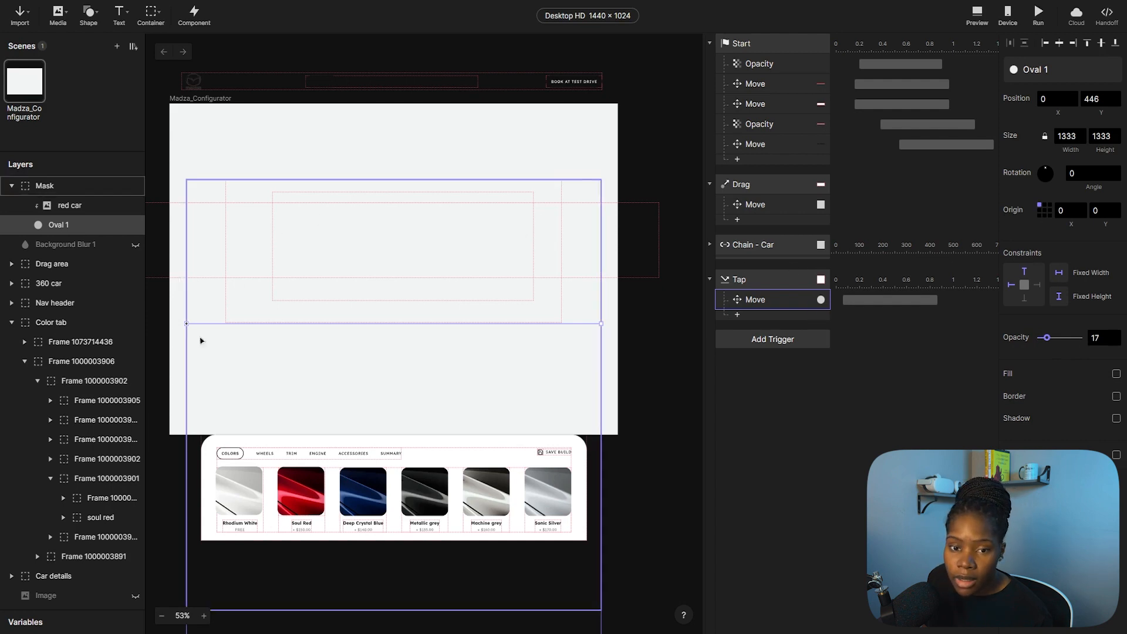
{"action": "left_click", "coordinate": [87, 210]}
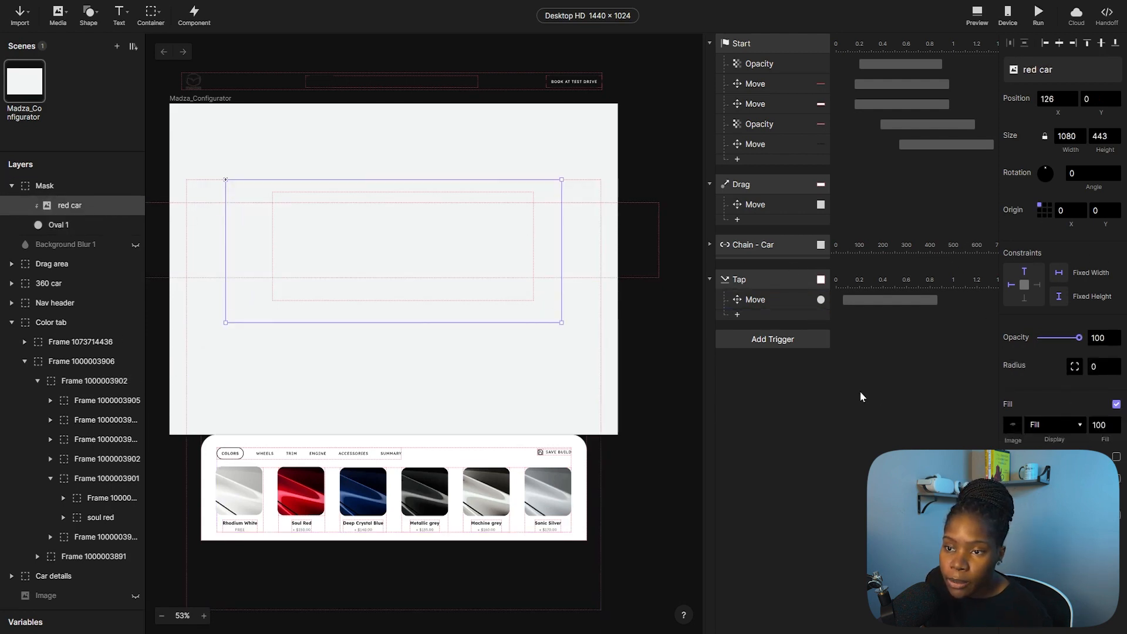
{"action": "left_click_drag", "start_coordinate": [1078, 339], "coordinate": [982, 344]}
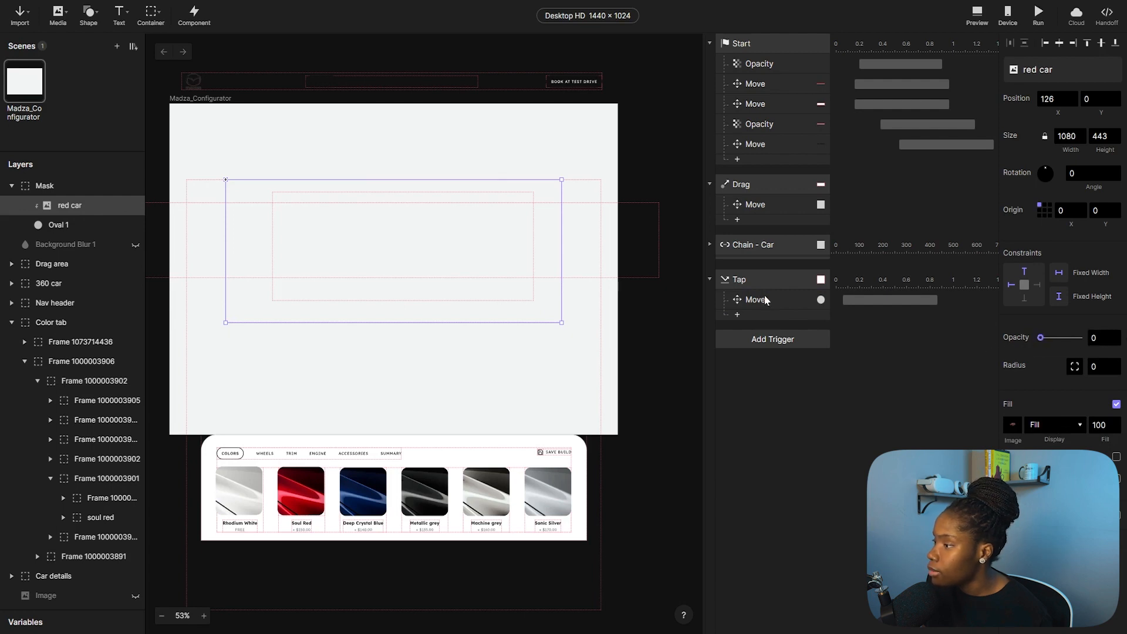
Add an Opacity response for the red car to the Tap trigger, with Opacity To set to 100.
{"action": "left_click", "coordinate": [759, 320]}
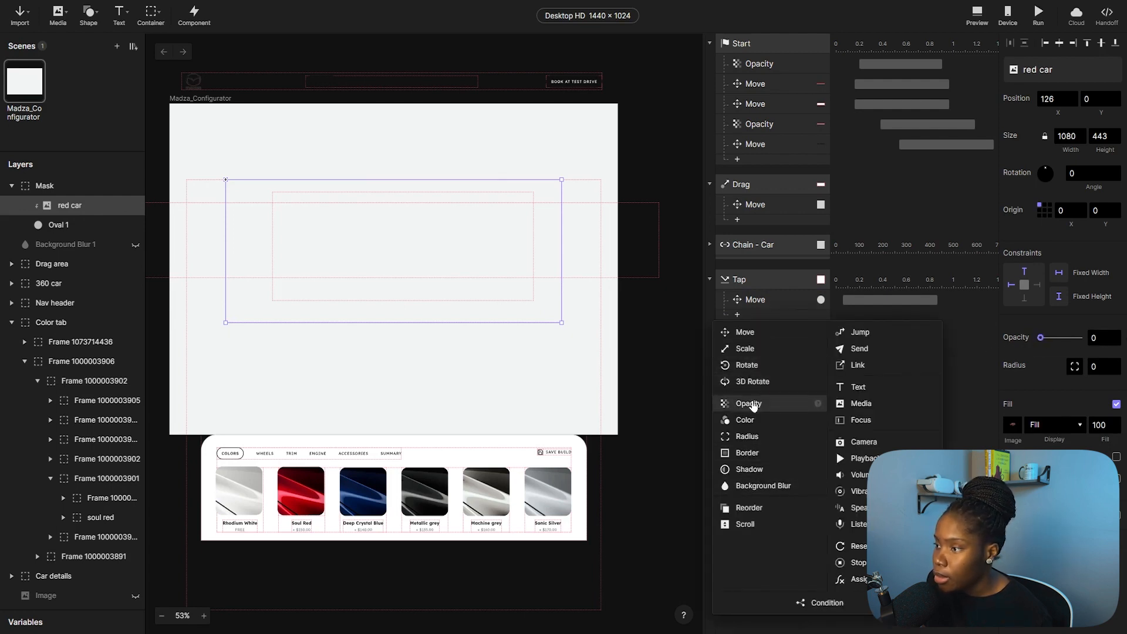
{"action": "left_click", "coordinate": [749, 404]}
{"action": "left_click_drag", "start_coordinate": [1045, 125], "coordinate": [1079, 125]}
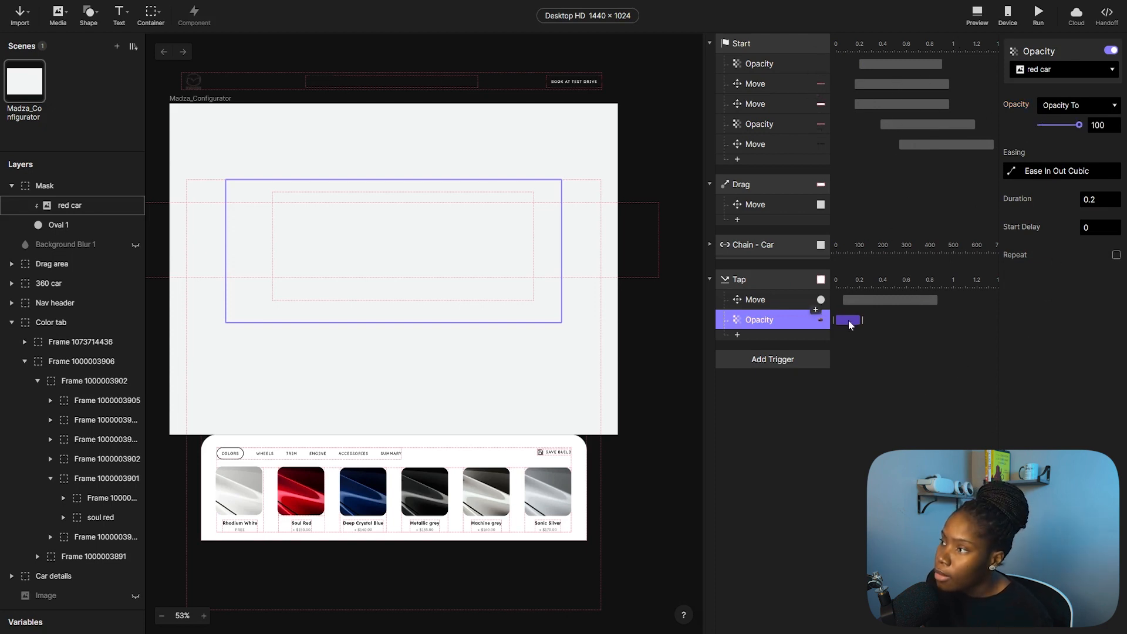
Preview the prototype, restarting it several times to rotate the car and tap the Soul Red swatch at different viewing angles.
{"action": "left_click", "coordinate": [977, 13]}
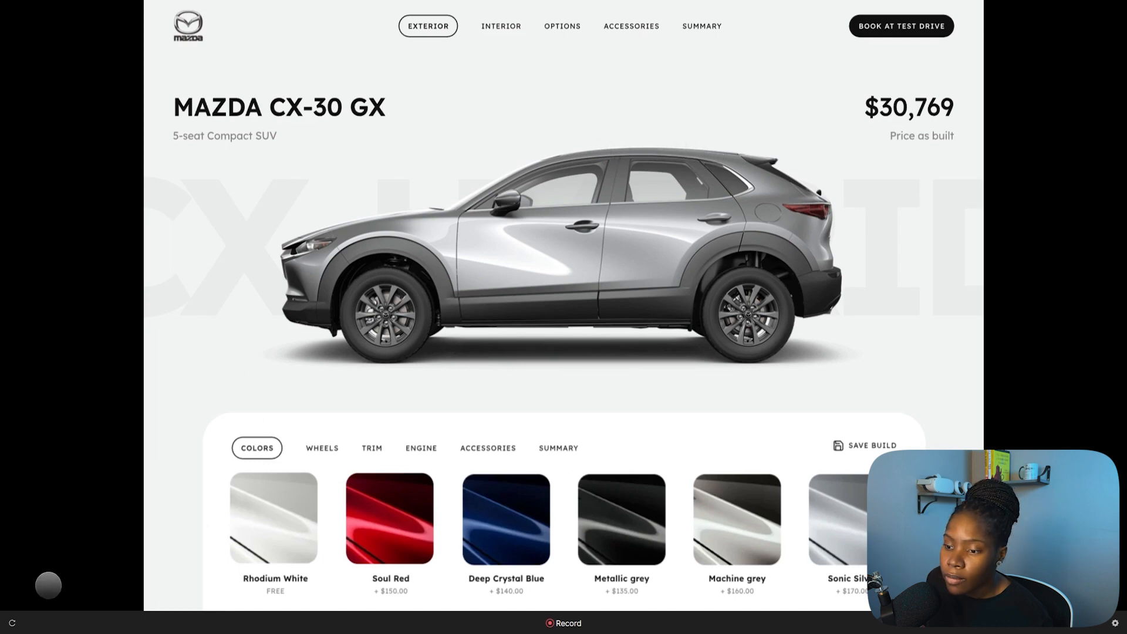
{"action": "left_click", "coordinate": [11, 623]}
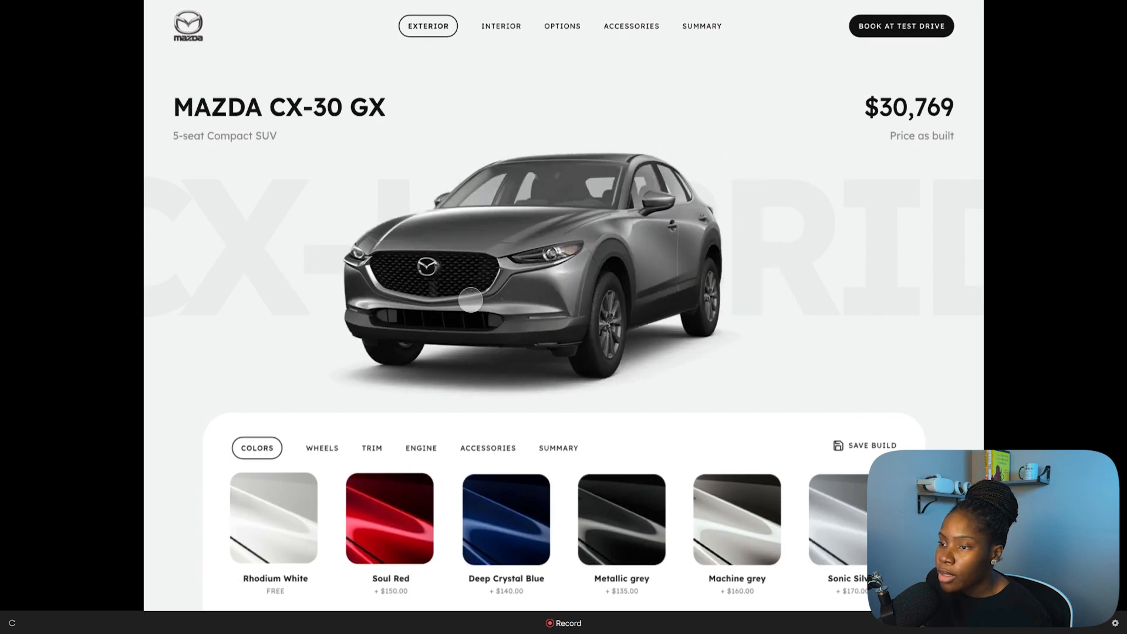
{"action": "left_click", "coordinate": [403, 530]}
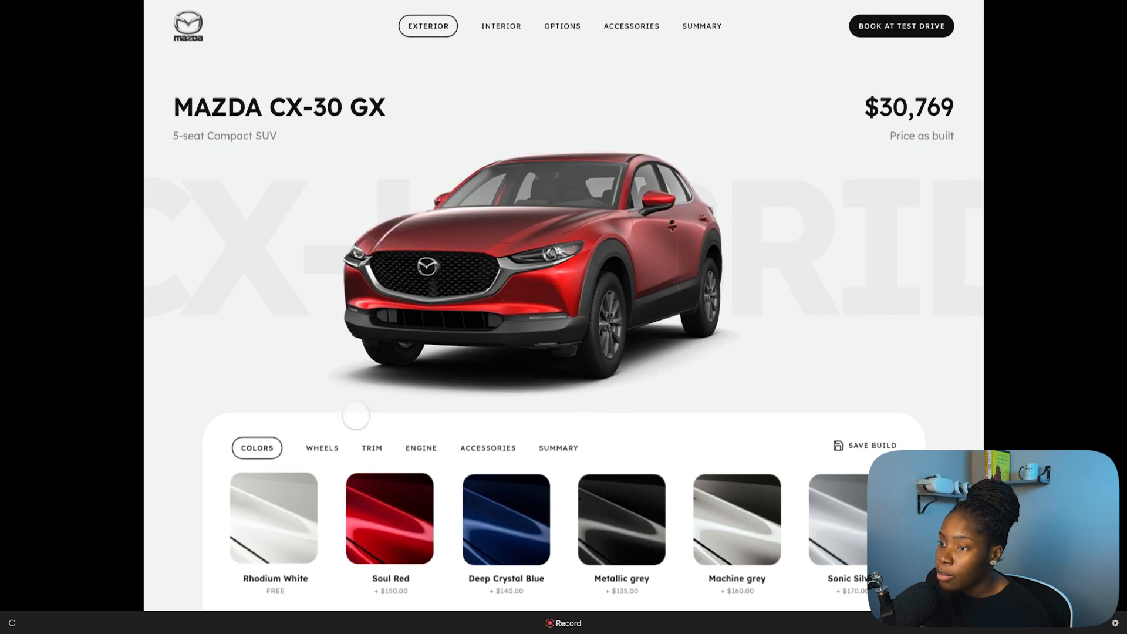
{"action": "left_click", "coordinate": [11, 626]}
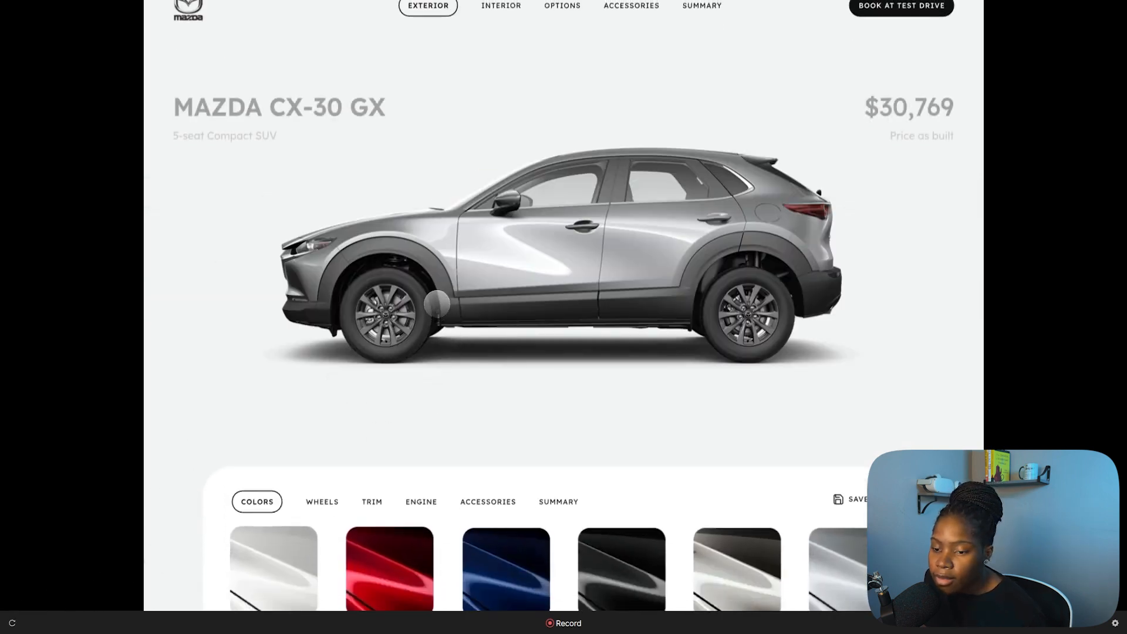
{"action": "left_click_drag", "start_coordinate": [440, 253], "coordinate": [528, 292]}
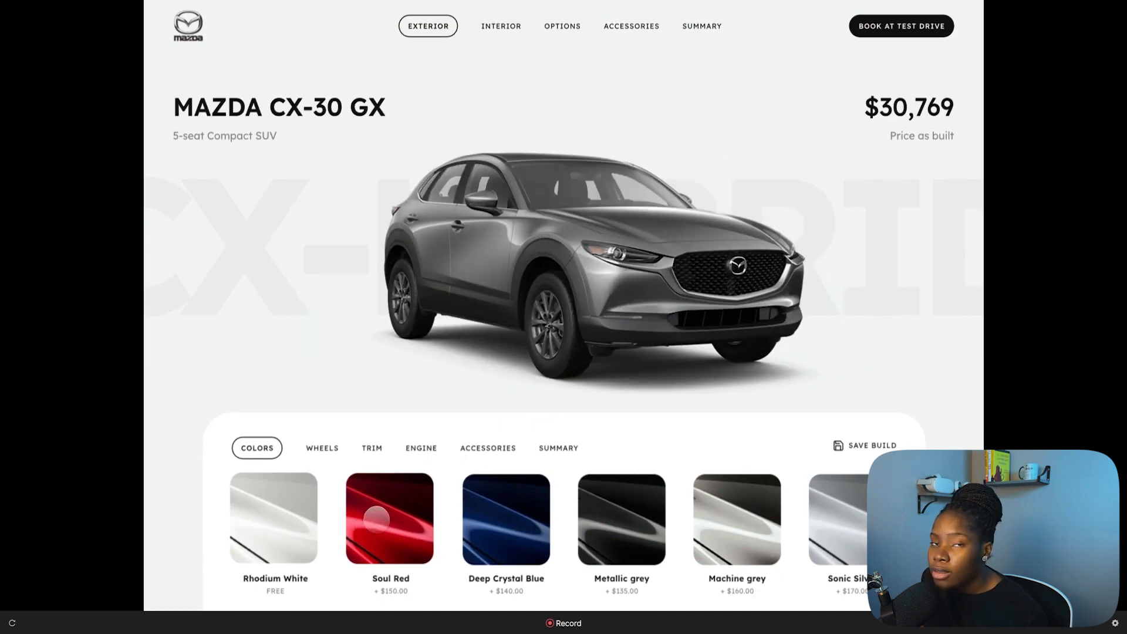
{"action": "left_click", "coordinate": [370, 520]}
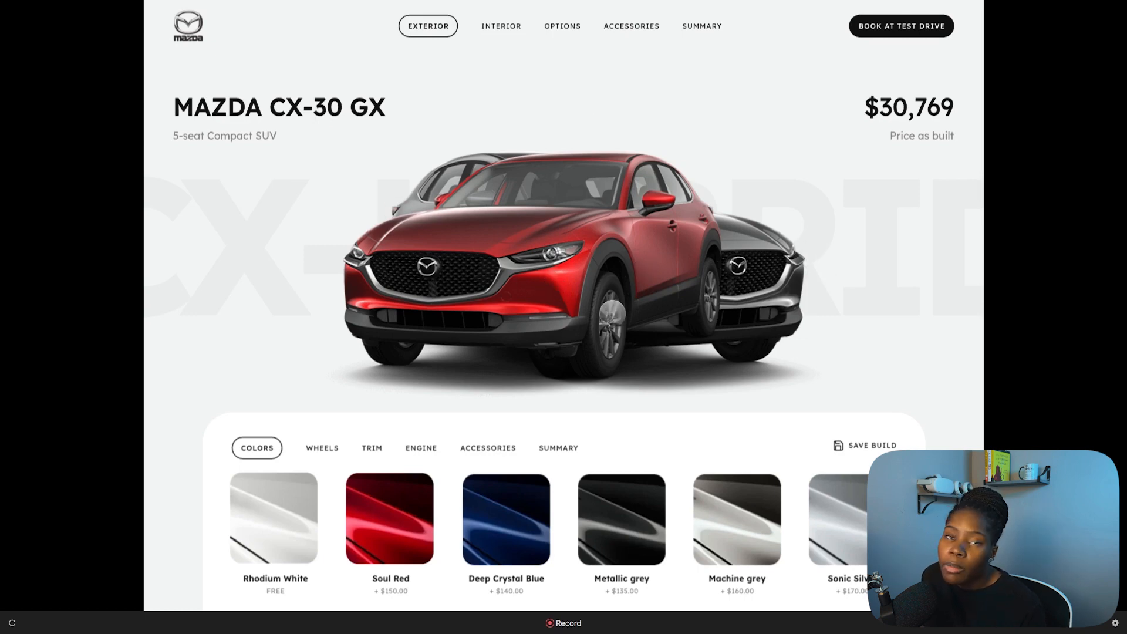
{"action": "left_click", "coordinate": [13, 623]}
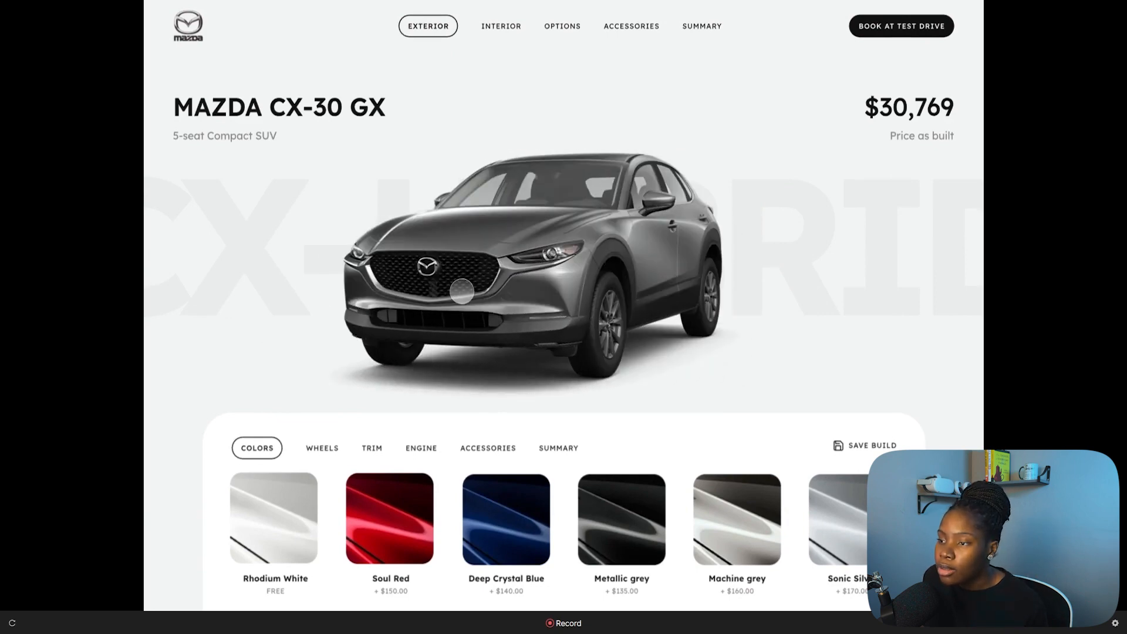
{"action": "left_click", "coordinate": [388, 526]}
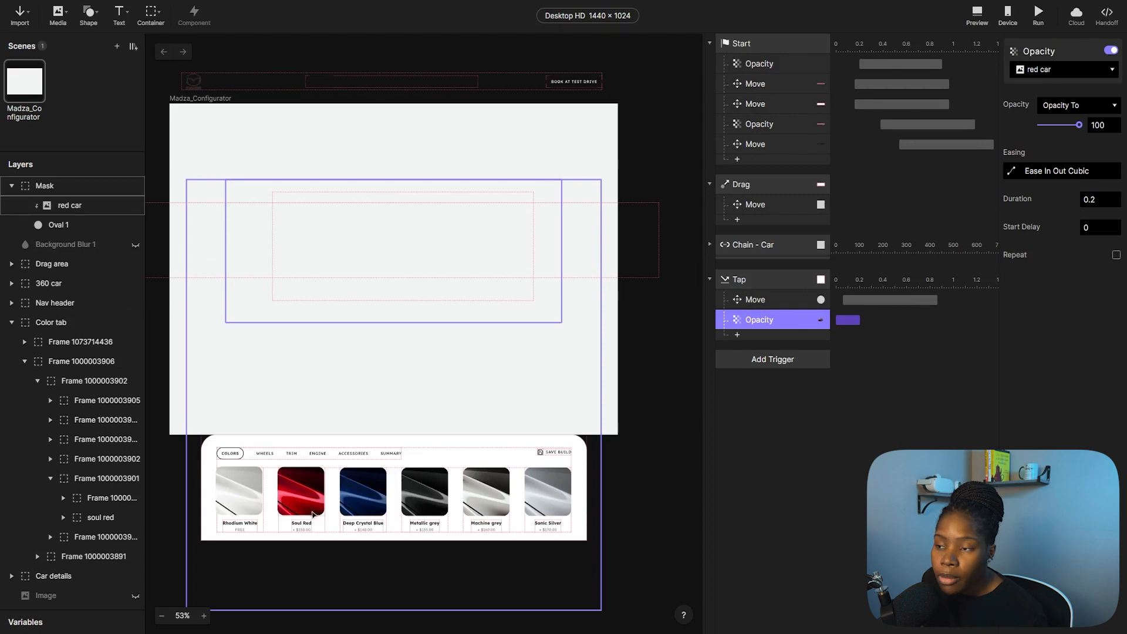
Add an Opacity response to the Tap trigger for the Selected toggle inside the soul red swatch, fading it to 100.
{"action": "scroll", "coordinate": [324, 478], "scroll_direction": "down", "scroll_amount": 3}
{"action": "scroll", "coordinate": [261, 416], "scroll_direction": "up", "scroll_amount": 5, "text": "ctrl"}
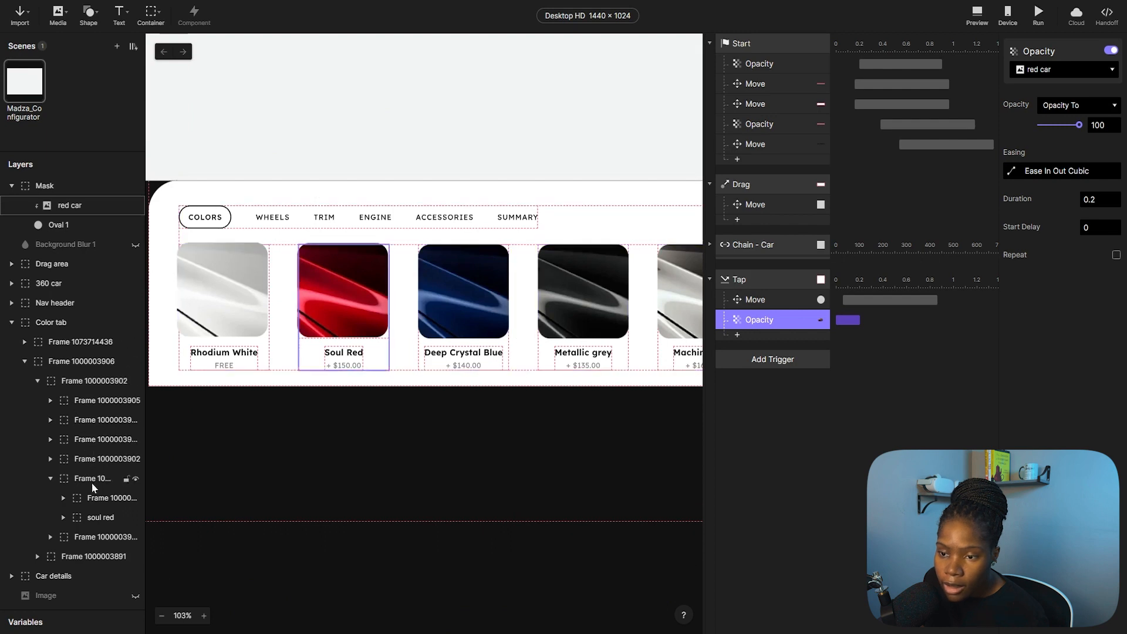
{"action": "scroll", "coordinate": [89, 537], "scroll_direction": "down", "scroll_amount": 1}
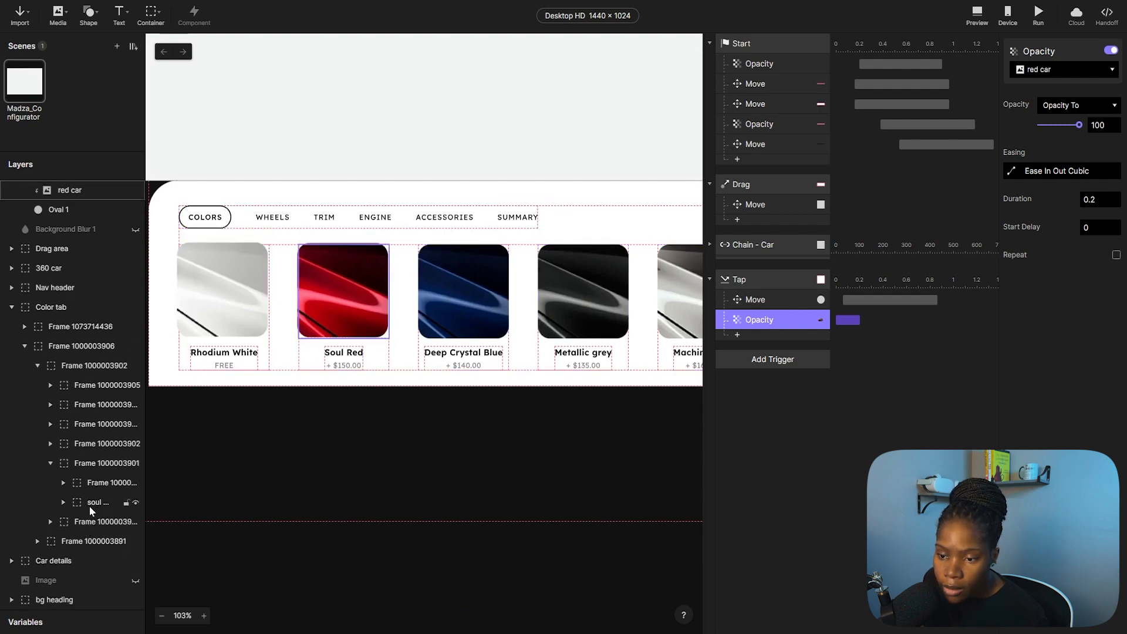
{"action": "left_click", "coordinate": [91, 504]}
{"action": "left_click", "coordinate": [96, 482]}
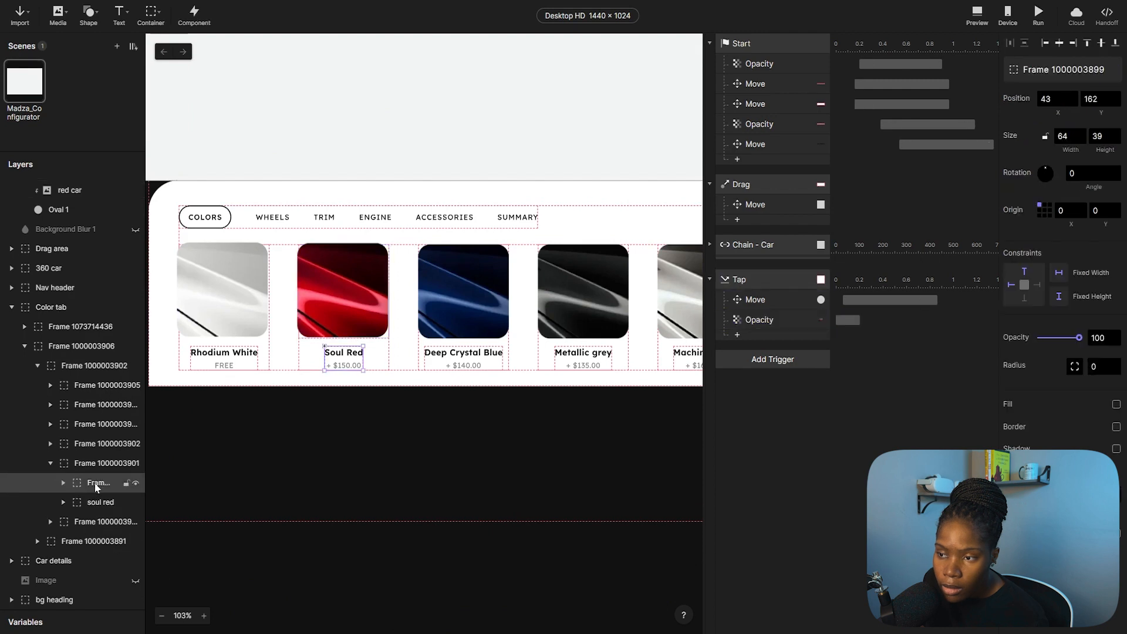
{"action": "left_click", "coordinate": [97, 463]}
{"action": "left_click", "coordinate": [91, 443]}
{"action": "left_click", "coordinate": [87, 419]}
{"action": "left_click", "coordinate": [73, 522]}
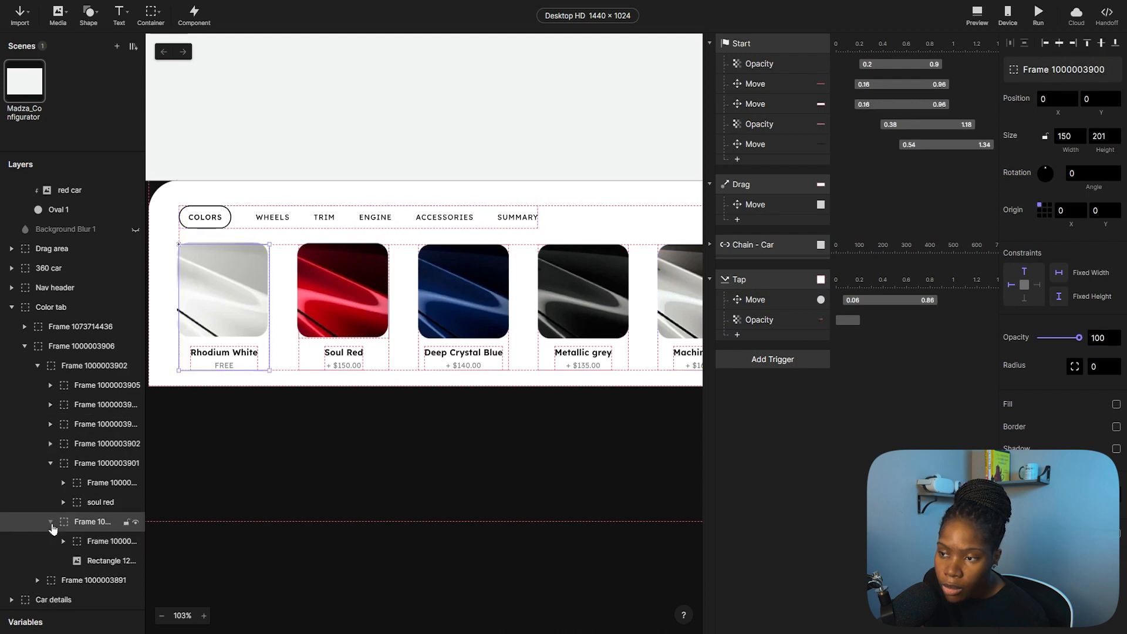
{"action": "left_click", "coordinate": [63, 503]}
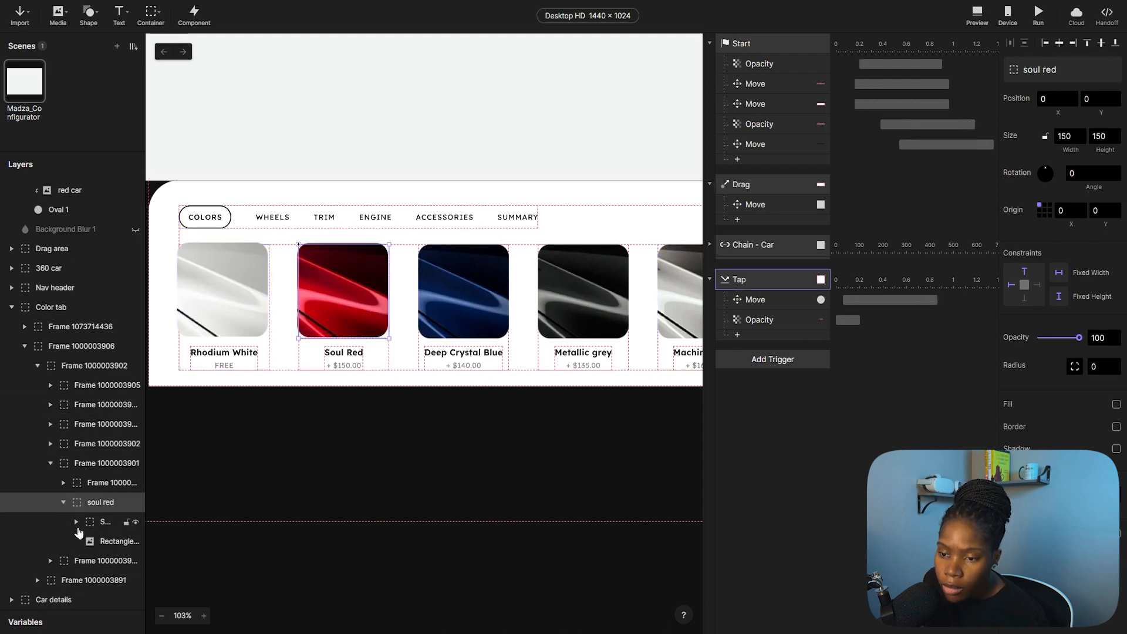
{"action": "left_click", "coordinate": [89, 542]}
{"action": "left_click", "coordinate": [97, 522]}
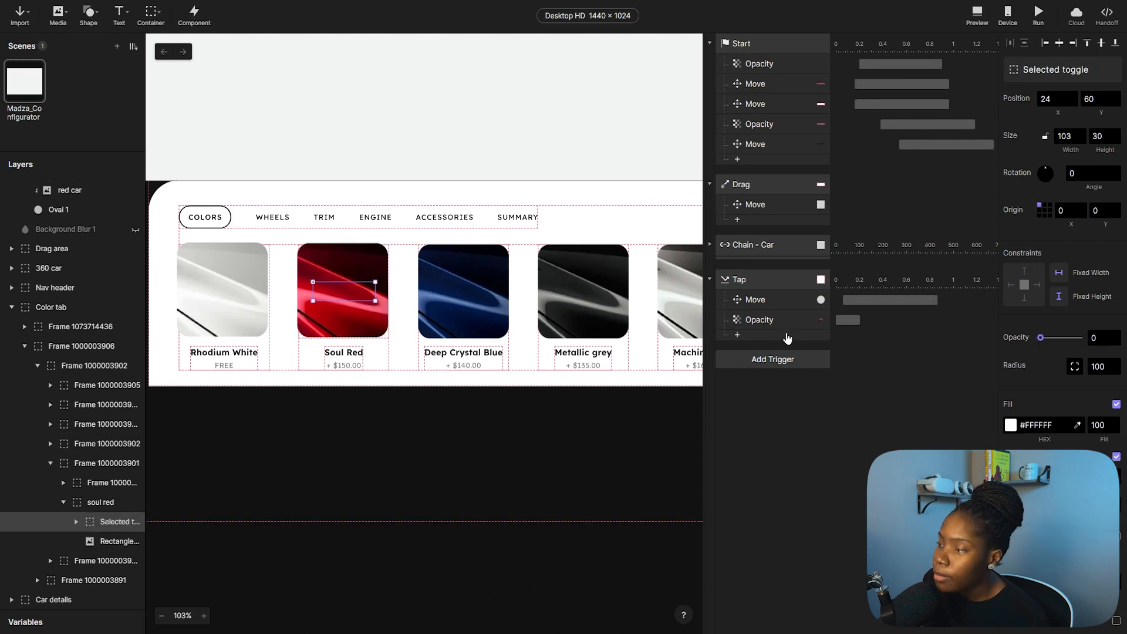
{"action": "left_click", "coordinate": [787, 336]}
{"action": "left_click", "coordinate": [753, 423]}
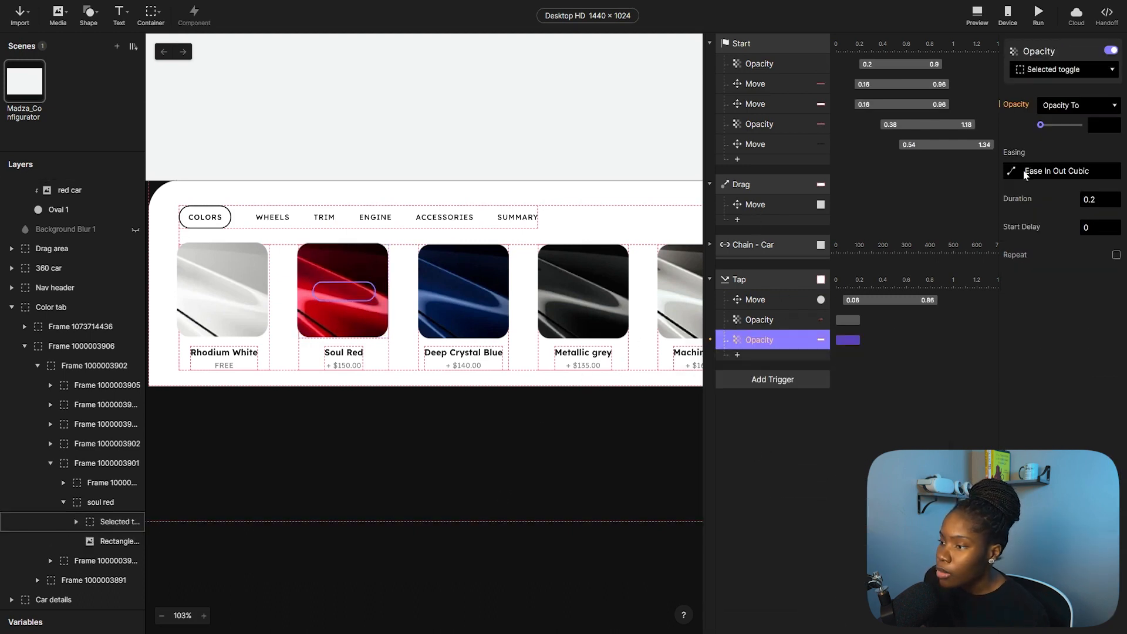
Preview the Soul Red tap with its Selected toggle on the rotated car and close the preview.
{"action": "left_click", "coordinate": [979, 18]}
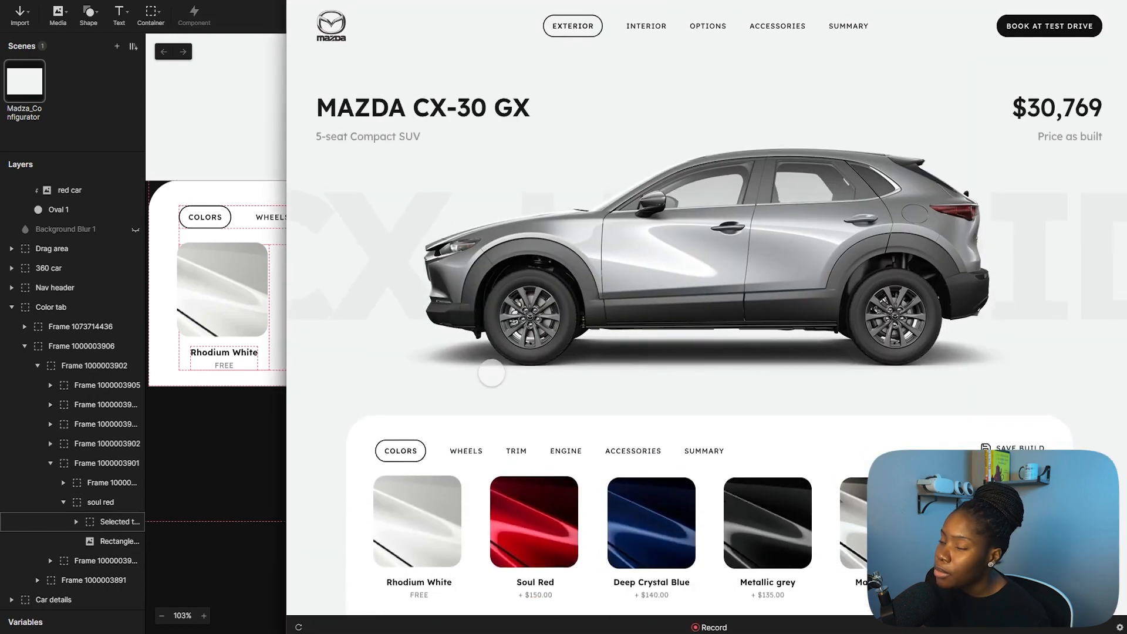
{"action": "left_click_drag", "start_coordinate": [516, 279], "coordinate": [591, 281]}
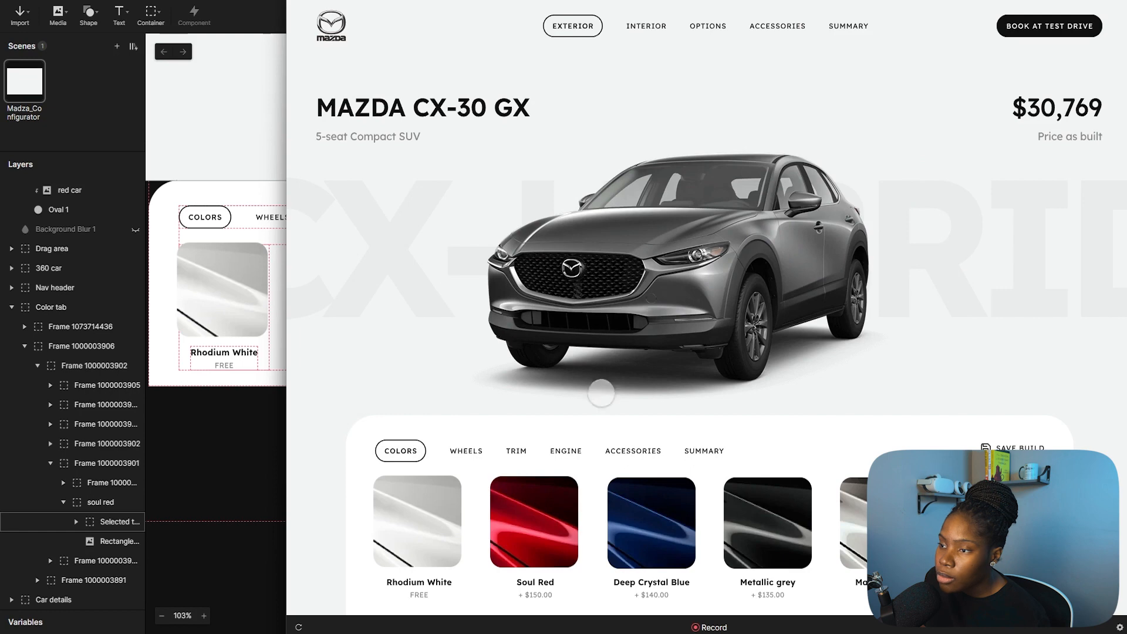
{"action": "left_click", "coordinate": [560, 511]}
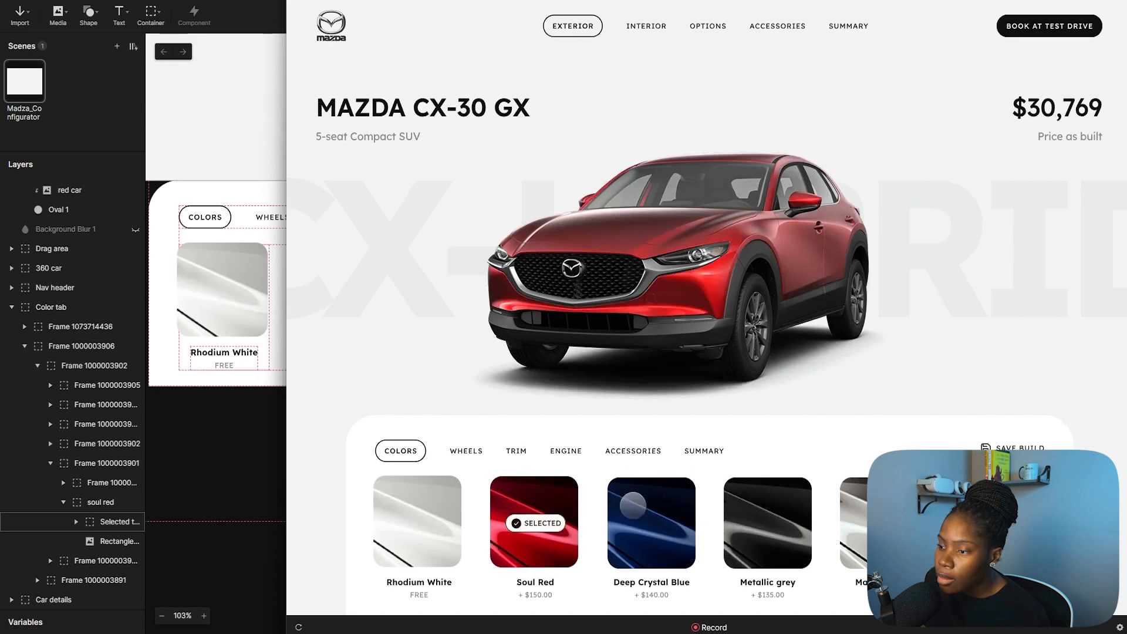
{"action": "key", "text": "super+w"}
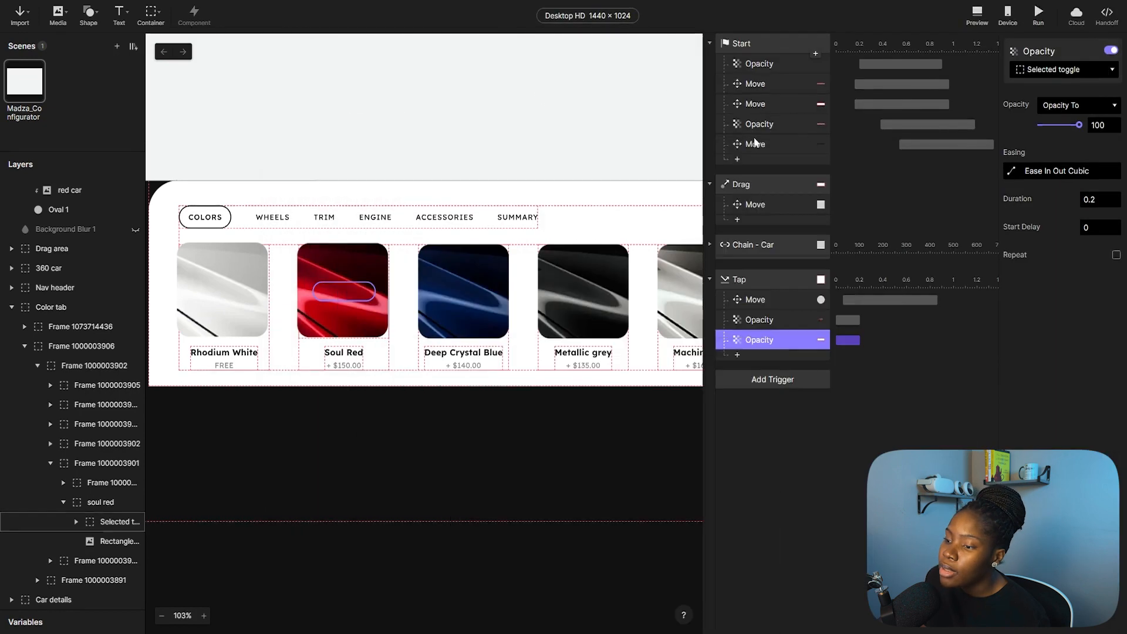
Clear the layer selection and replay the prototype from the start to retest the Soul Red swatch.
{"action": "scroll", "coordinate": [449, 349], "scroll_direction": "down", "scroll_amount": 5, "text": "super"}
{"action": "left_click", "coordinate": [214, 327]}
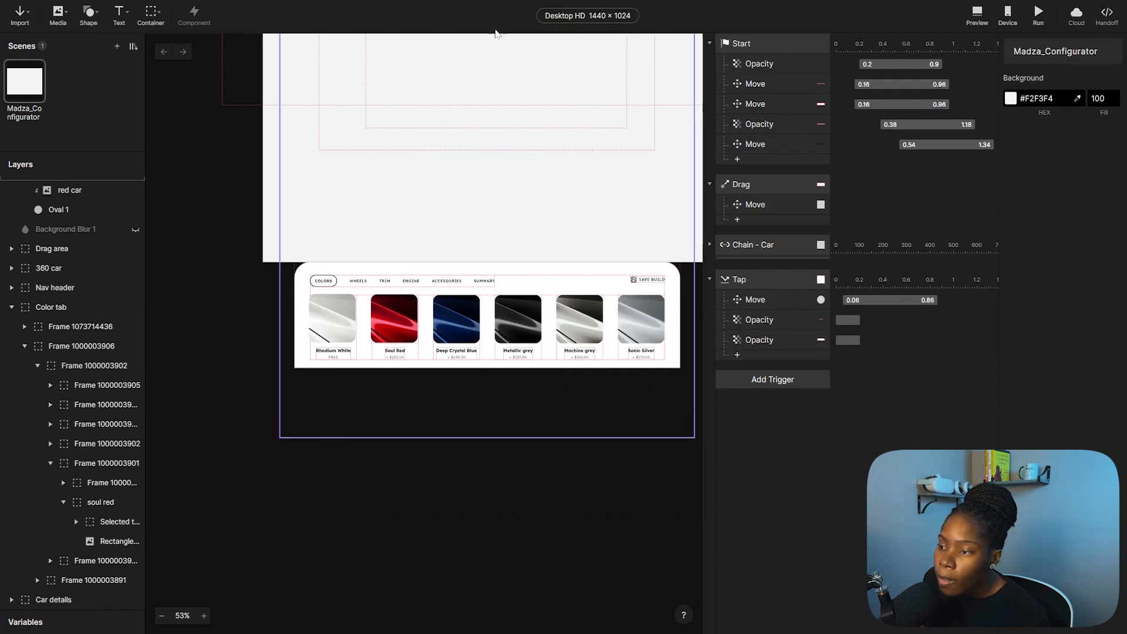
{"action": "left_click", "coordinate": [981, 21]}
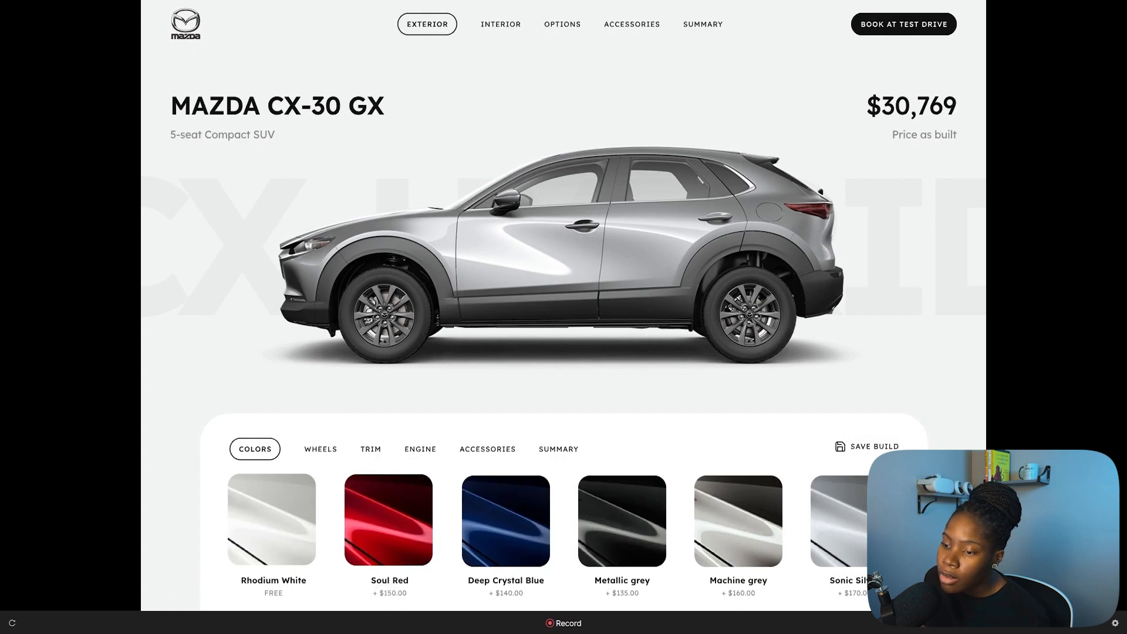
{"action": "left_click", "coordinate": [11, 622]}
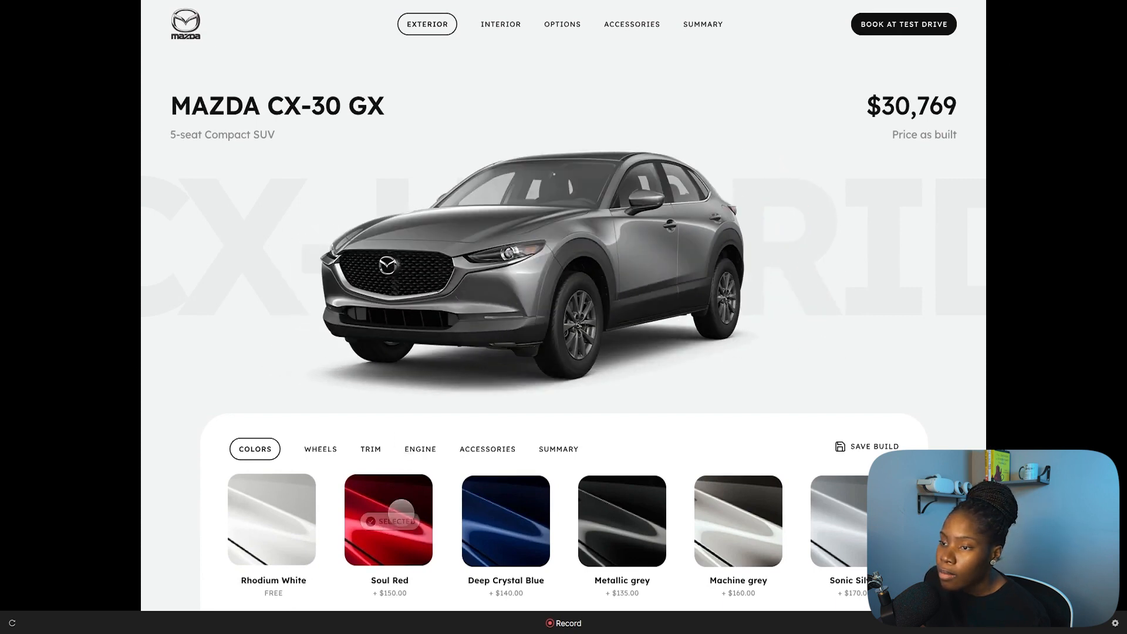
{"action": "left_click", "coordinate": [388, 521]}
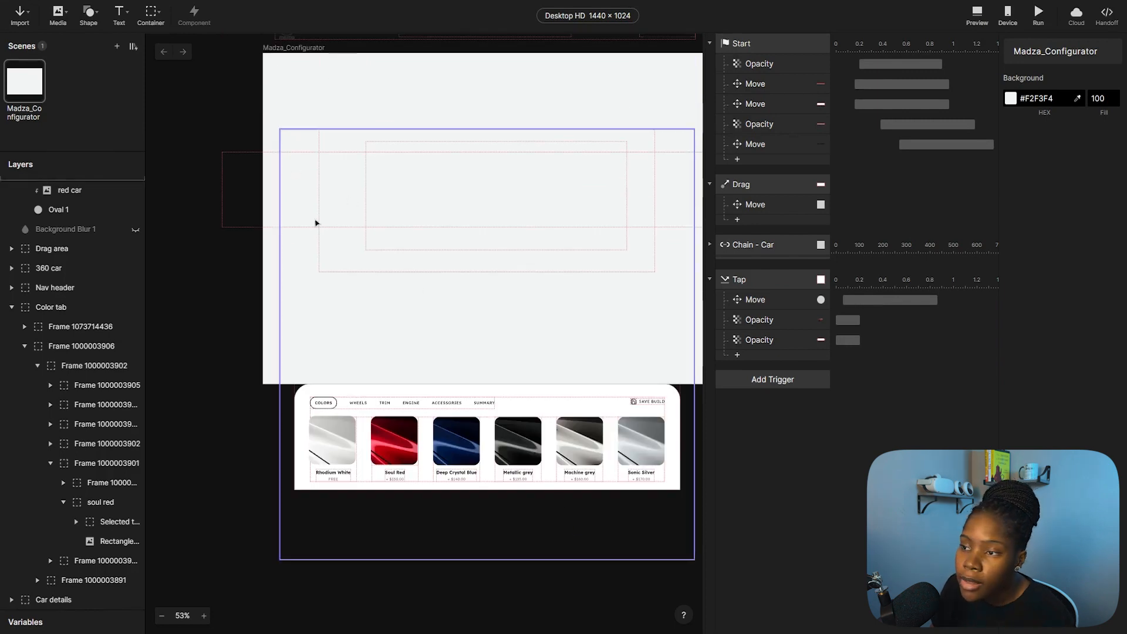
Collapse the Mask and Color tab layer groups and clear the selection.
{"action": "scroll", "coordinate": [6, 199], "scroll_direction": "up", "scroll_amount": 1}
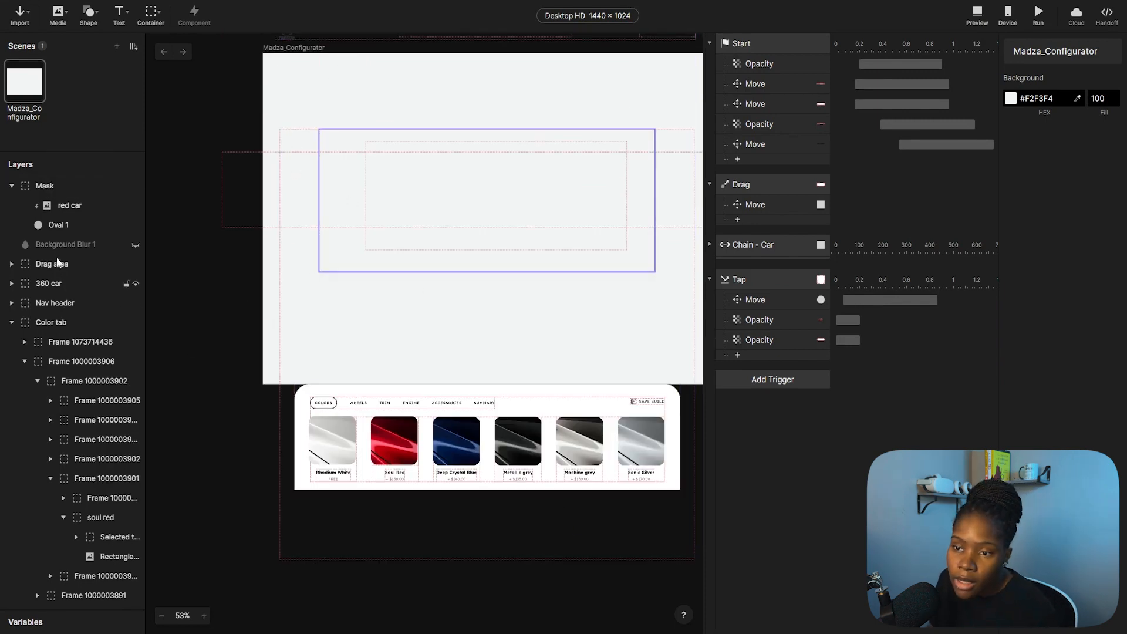
{"action": "left_click", "coordinate": [11, 186]}
{"action": "left_click", "coordinate": [11, 283]}
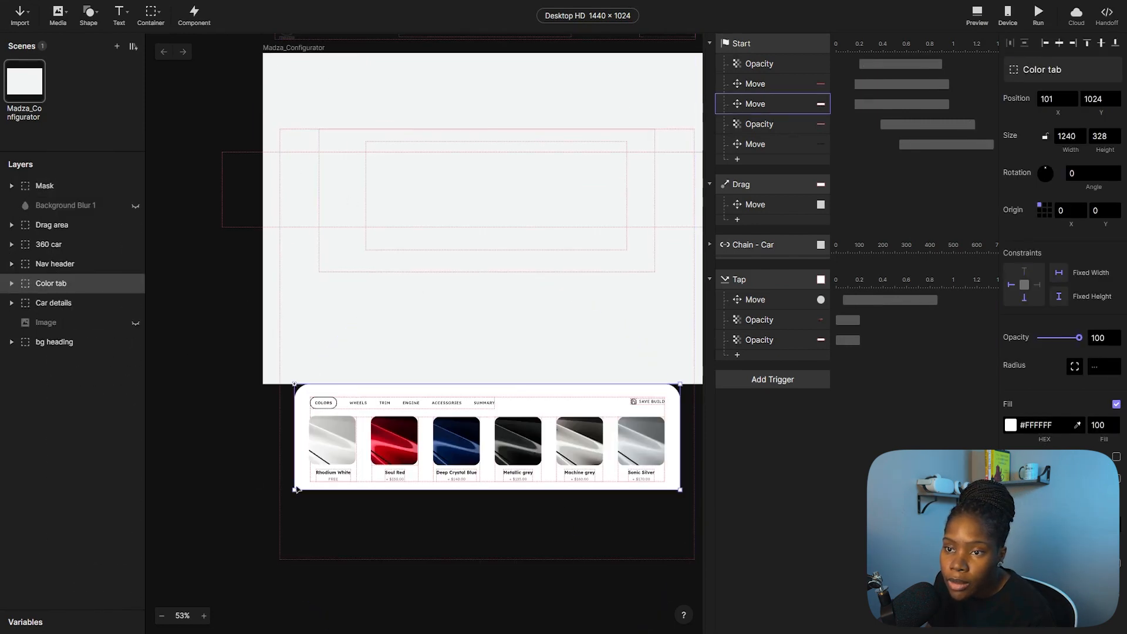
{"action": "scroll", "coordinate": [352, 385], "scroll_direction": "down", "scroll_amount": 1}
{"action": "scroll", "coordinate": [531, 510], "scroll_direction": "up", "scroll_amount": 2}
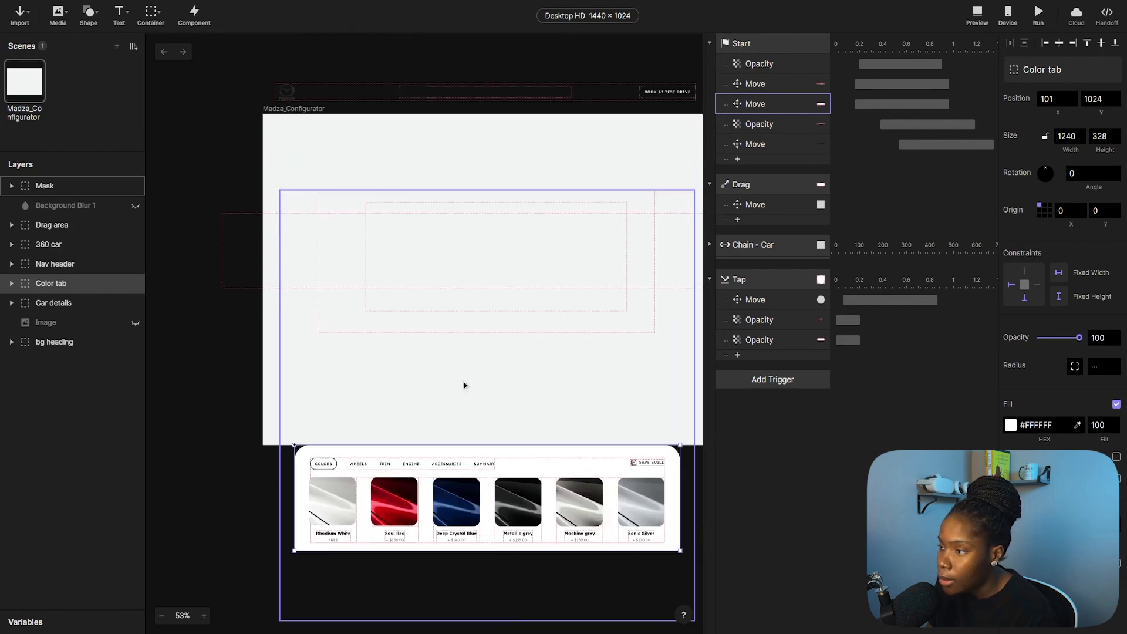
{"action": "left_click", "coordinate": [530, 75]}
{"action": "scroll", "coordinate": [535, 70], "scroll_direction": "down", "scroll_amount": 1}
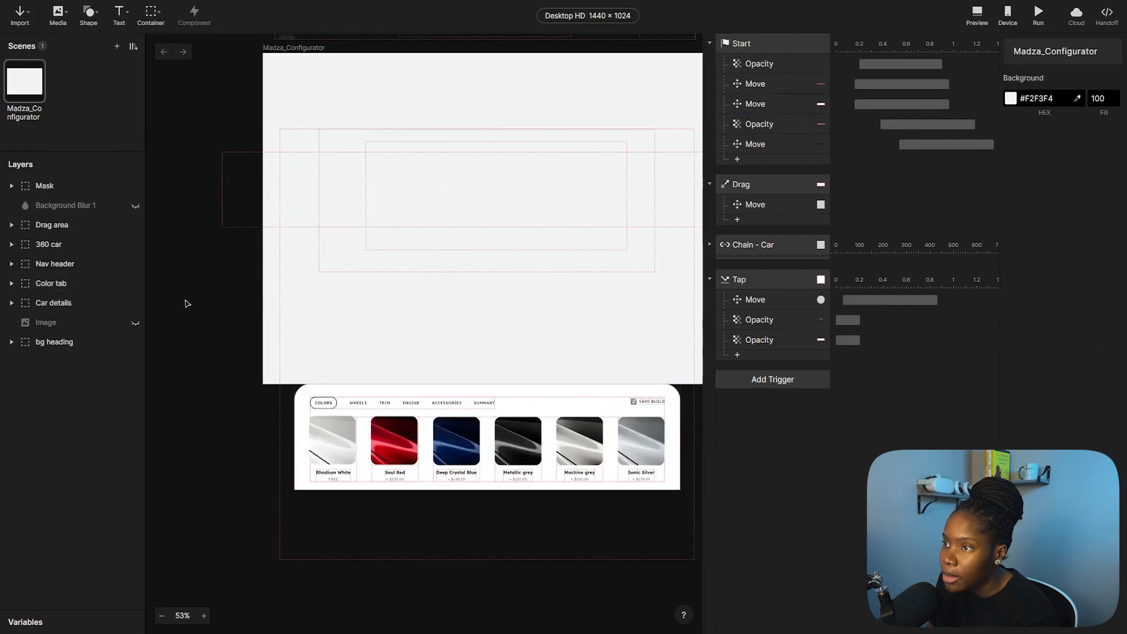
{"action": "scroll", "coordinate": [194, 300], "scroll_direction": "up", "scroll_amount": 2}
{"action": "scroll", "coordinate": [217, 285], "scroll_direction": "down", "scroll_amount": 1}
{"action": "scroll", "coordinate": [255, 456], "scroll_direction": "down", "scroll_amount": 2}
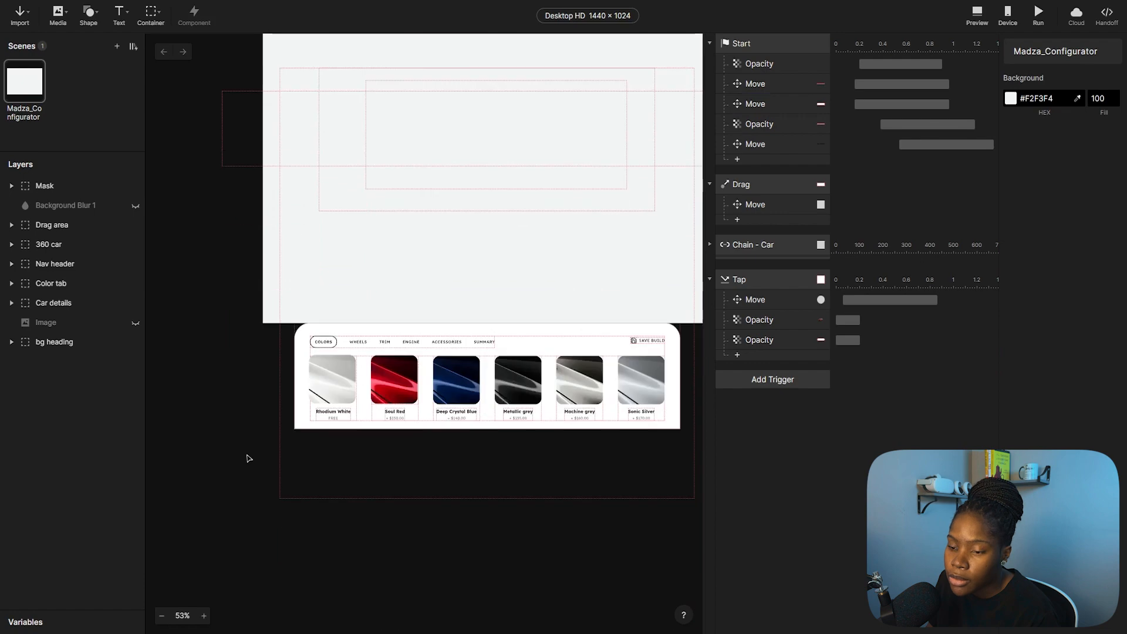
Rename the first frame inside the Car details group as price.
{"action": "scroll", "coordinate": [241, 455], "scroll_direction": "up", "scroll_amount": 3}
{"action": "scroll", "coordinate": [261, 469], "scroll_direction": "down", "scroll_amount": 1}
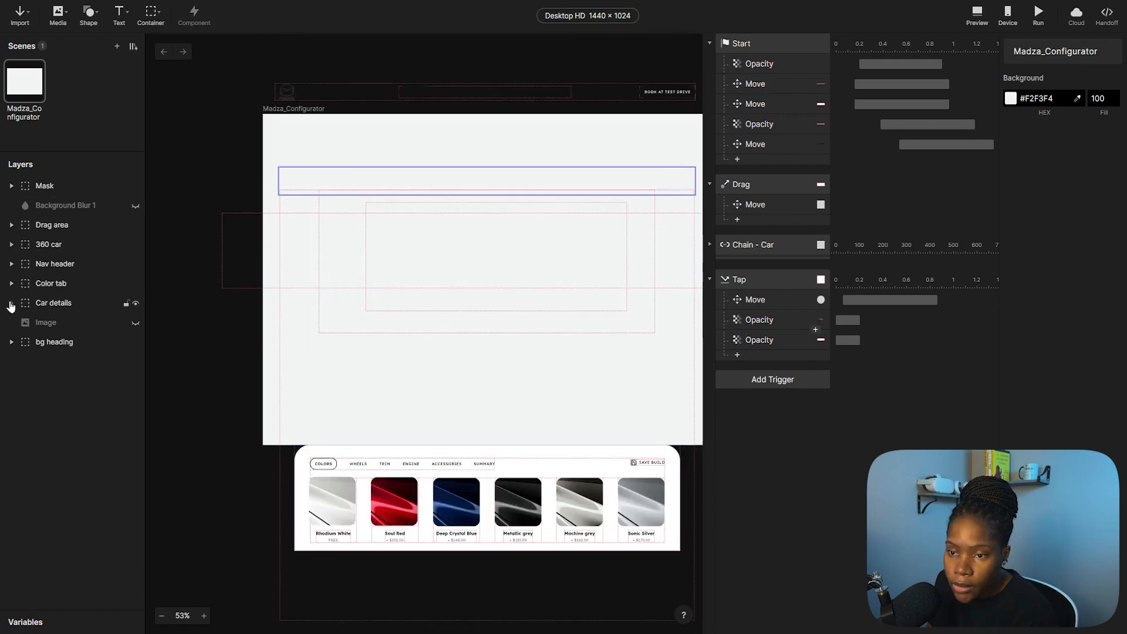
{"action": "left_click", "coordinate": [11, 303]}
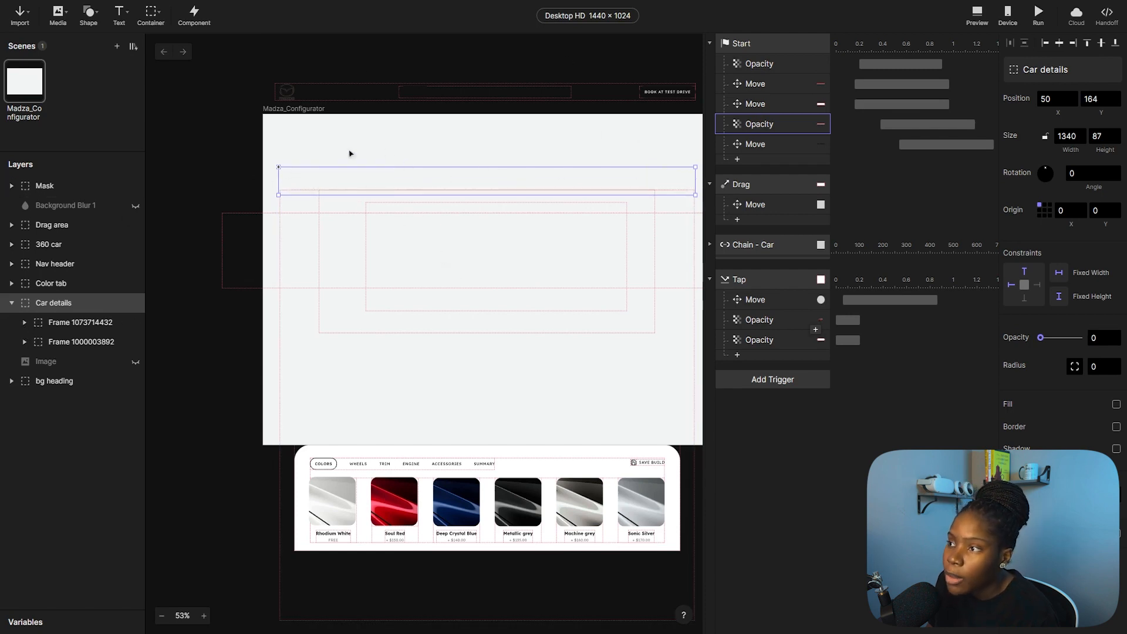
{"action": "left_click", "coordinate": [77, 324]}
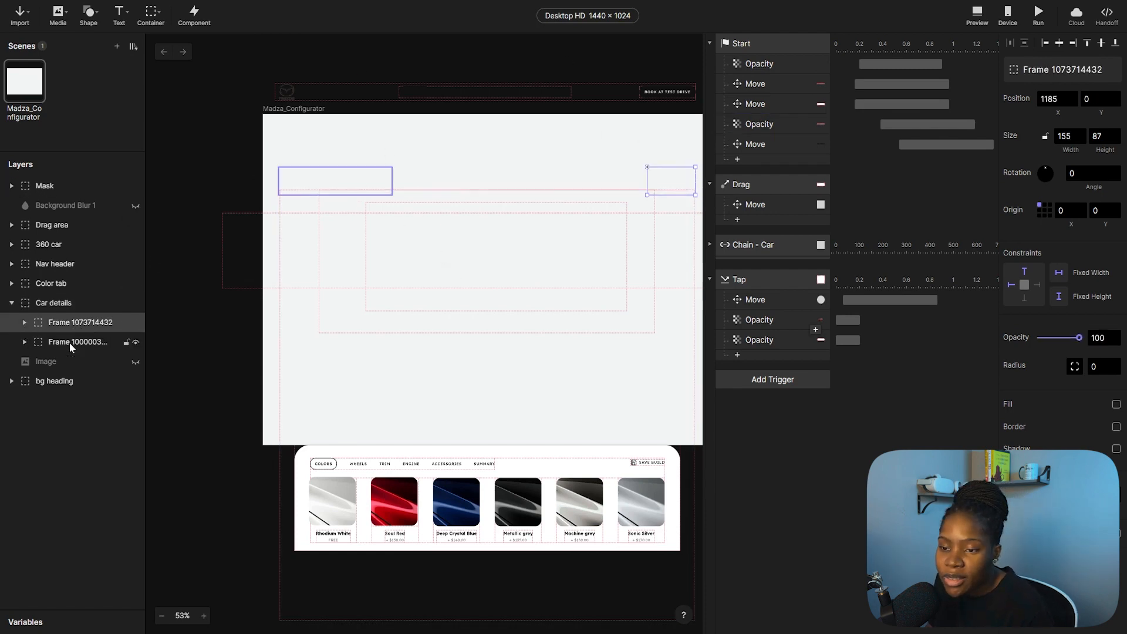
{"action": "double_click", "coordinate": [70, 327]}
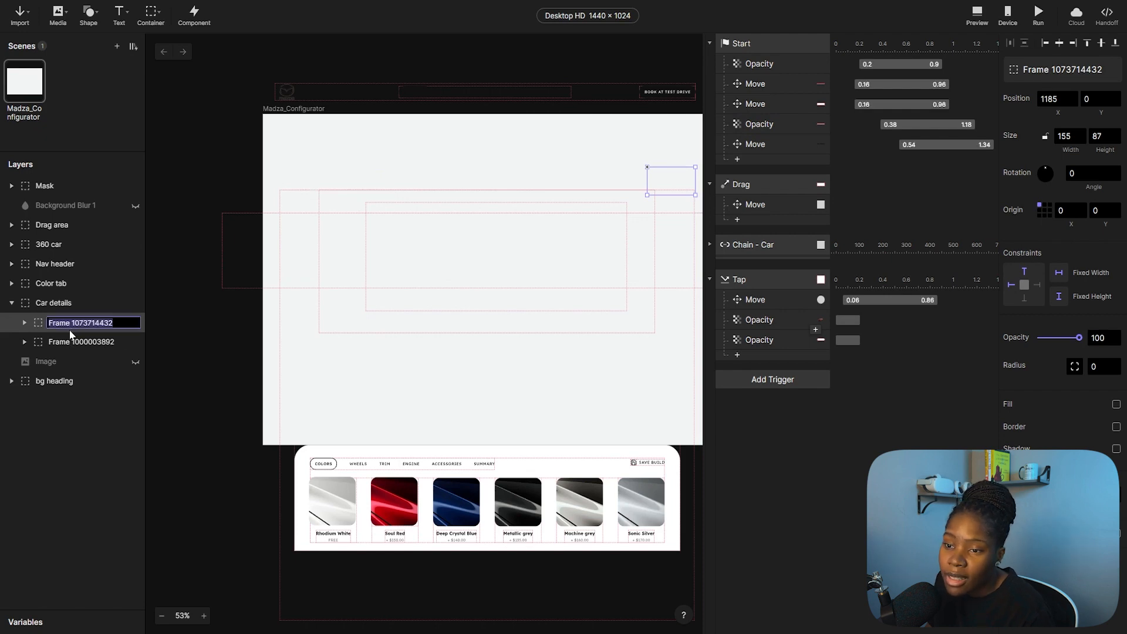
{"action": "type", "text": "mo"}
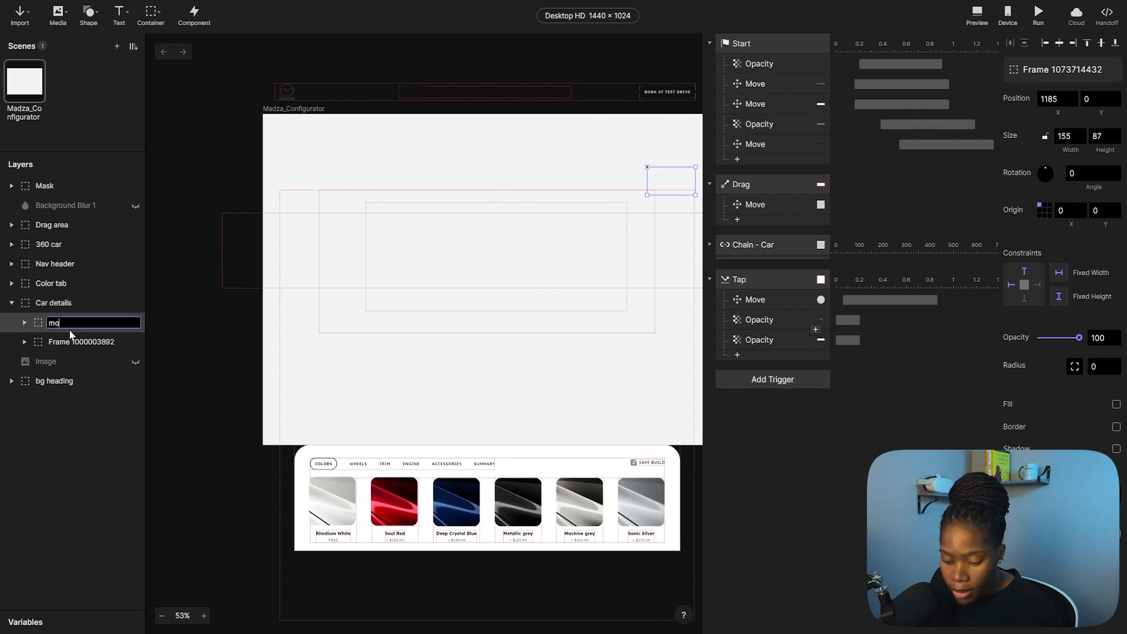
{"action": "key", "text": "BackSpace"}
{"action": "type", "text": "p"}
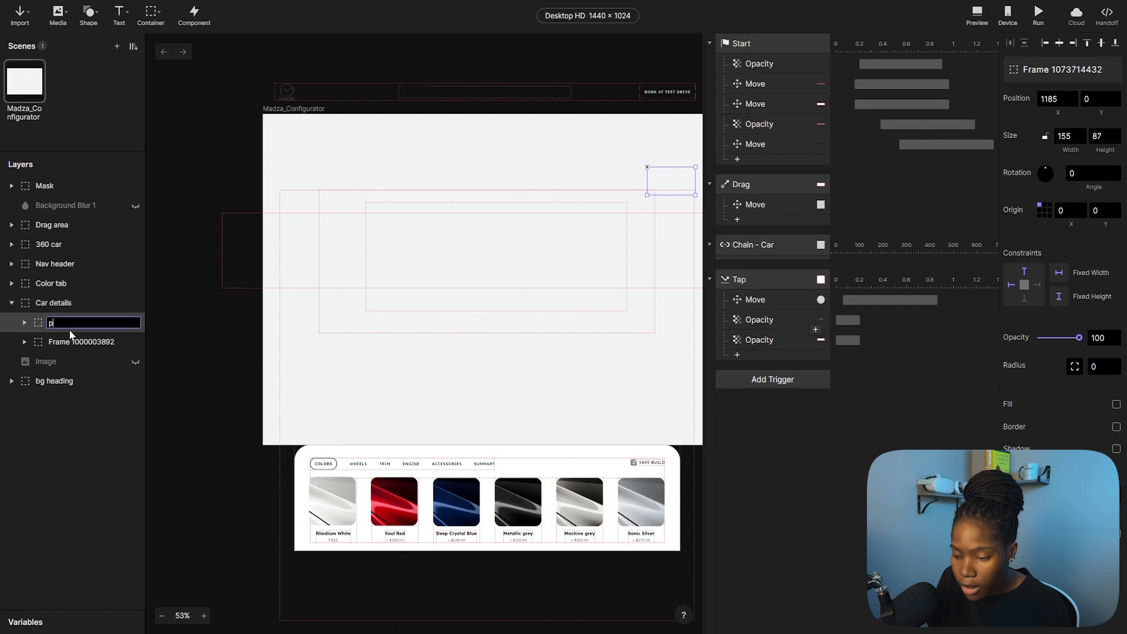
{"action": "type", "text": "rice"}
{"action": "key", "text": "Return"}
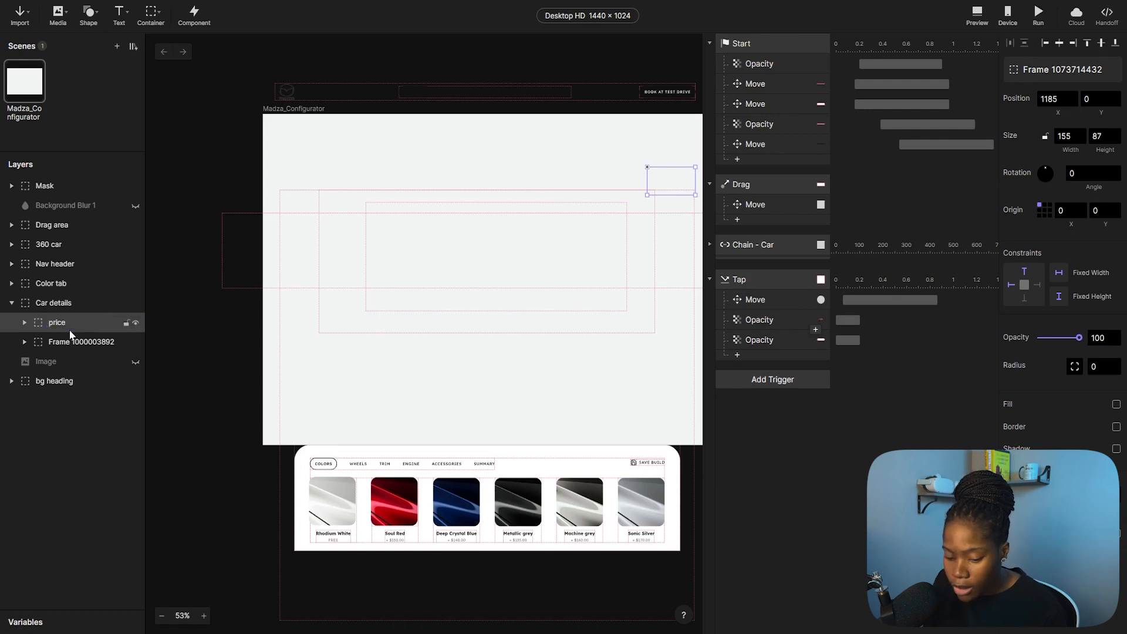
Make the $30,769 text layer inside the price group editable and open the Variables list.
{"action": "left_click", "coordinate": [25, 323]}
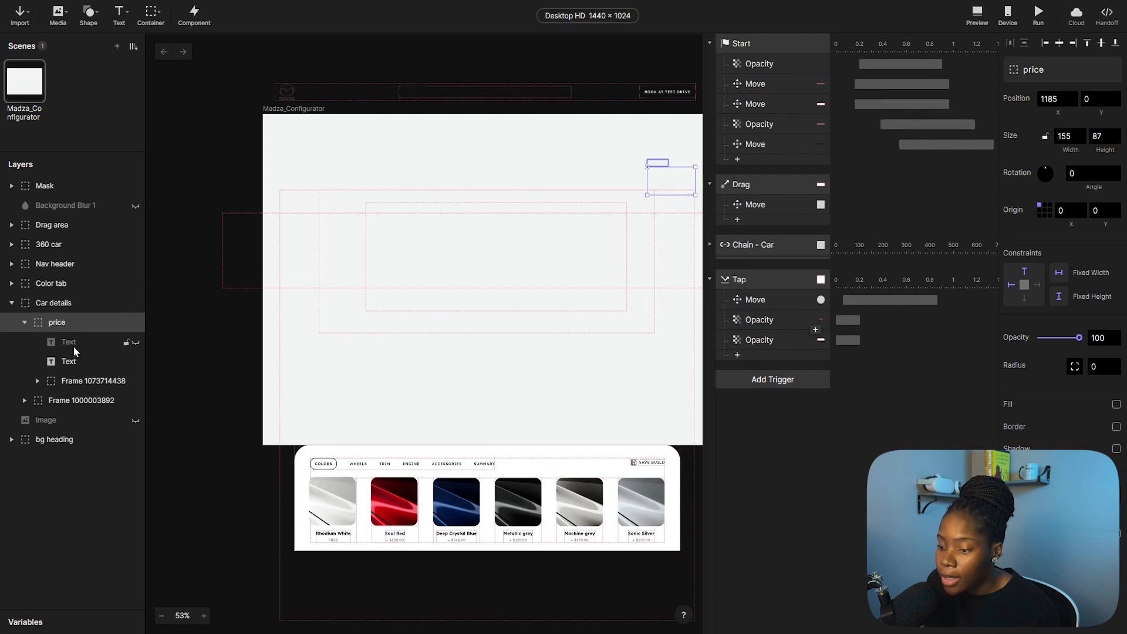
{"action": "left_click", "coordinate": [73, 364]}
{"action": "left_click", "coordinate": [83, 382]}
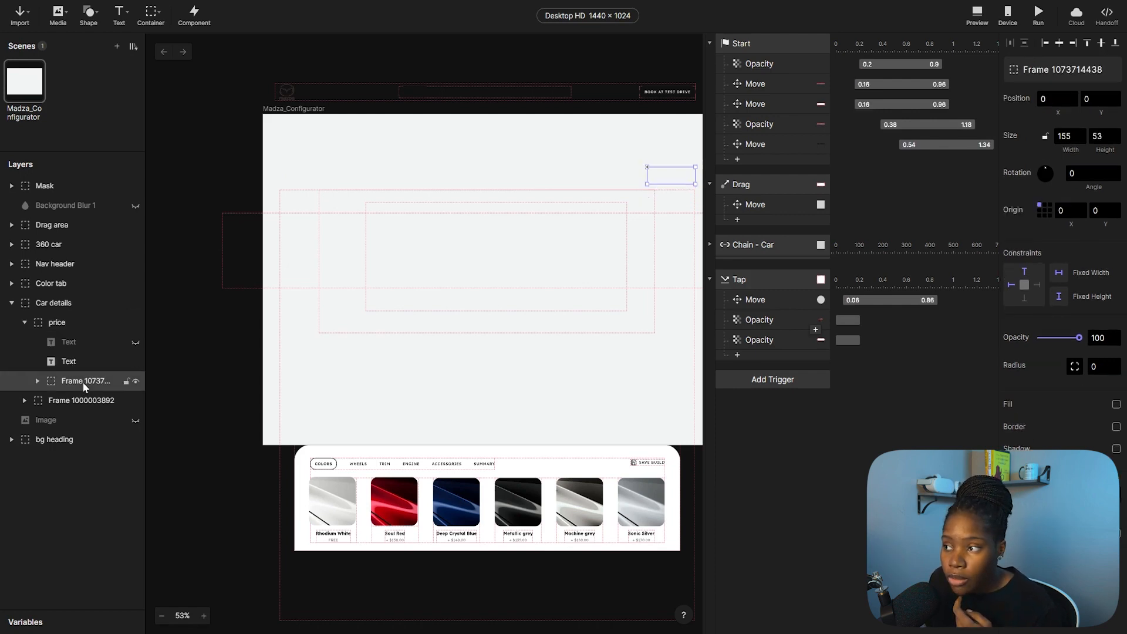
{"action": "left_click", "coordinate": [36, 382]}
{"action": "left_click", "coordinate": [73, 421]}
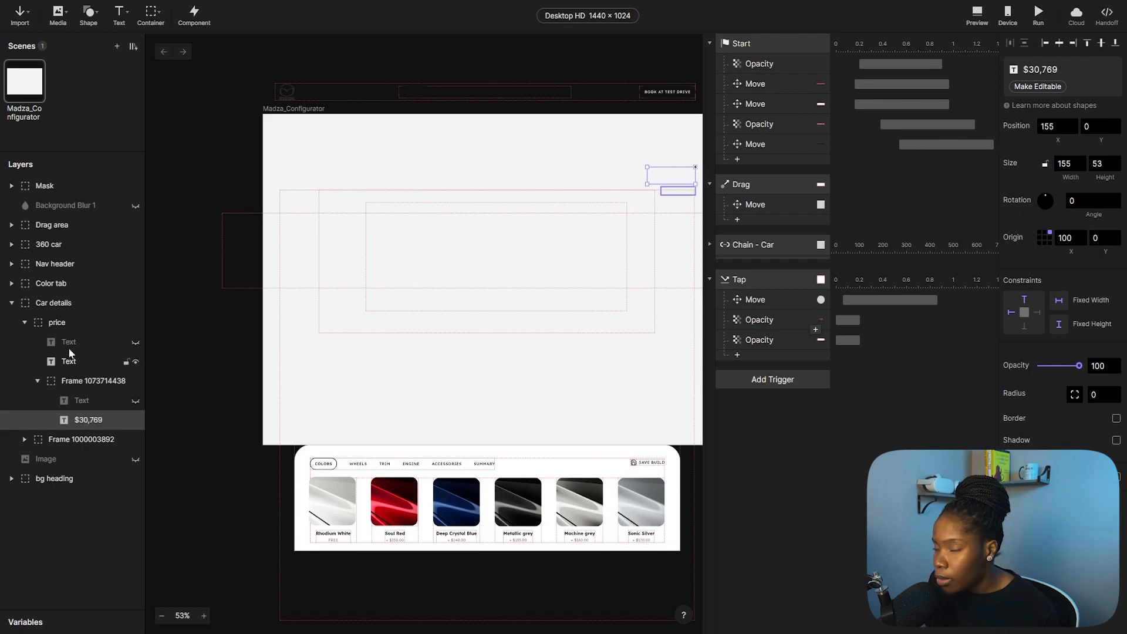
{"action": "left_click", "coordinate": [88, 348]}
{"action": "left_click", "coordinate": [85, 403]}
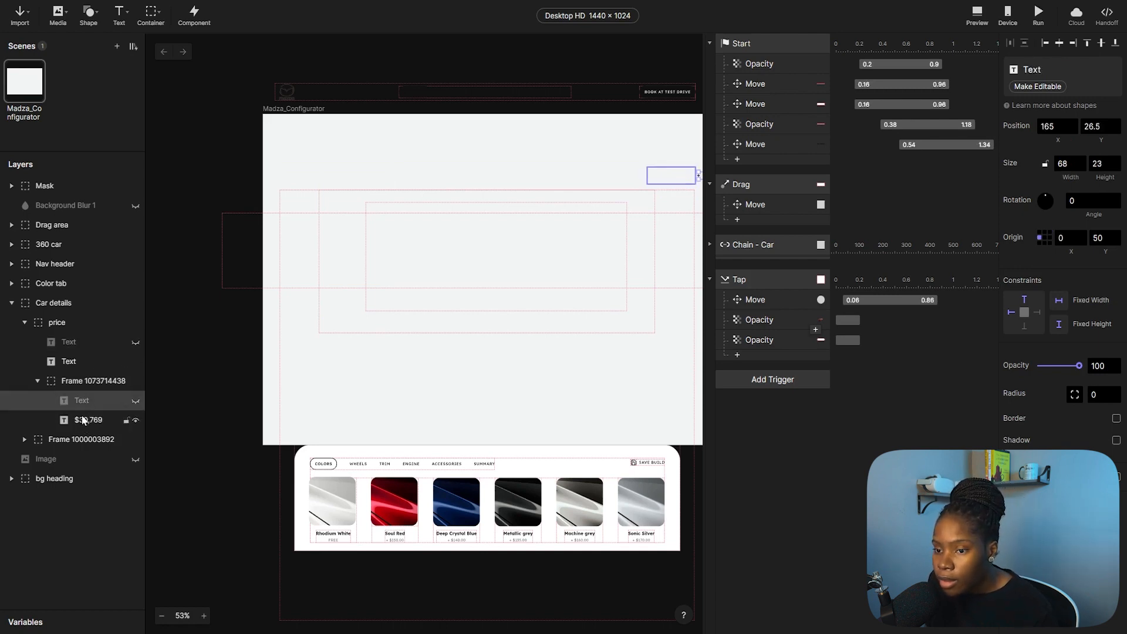
{"action": "left_click", "coordinate": [75, 347]}
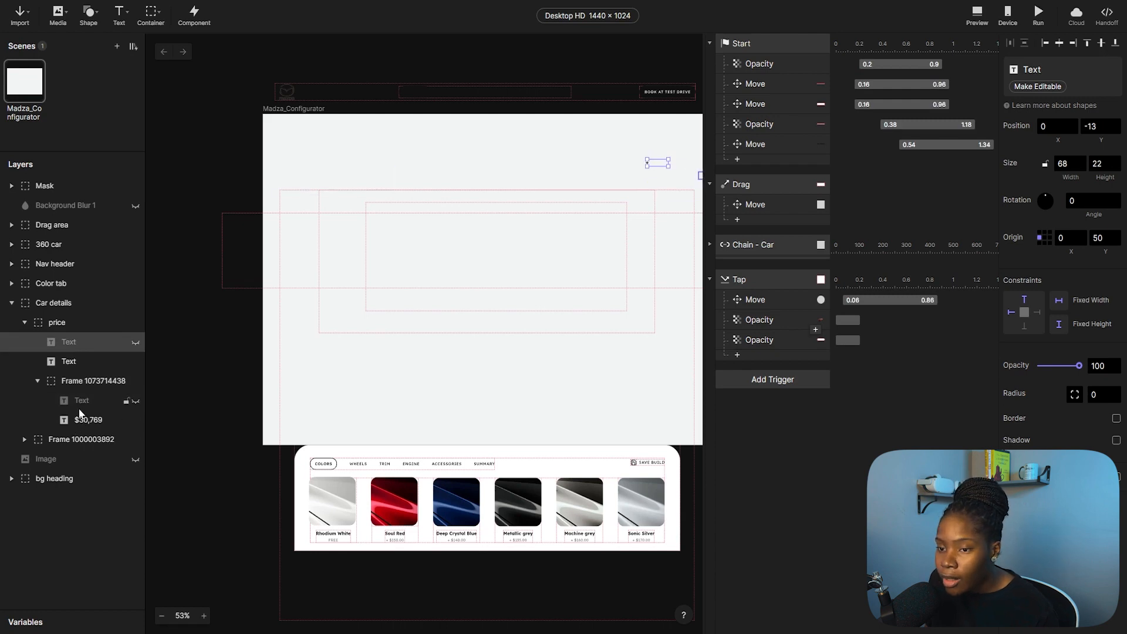
{"action": "left_click", "coordinate": [83, 420]}
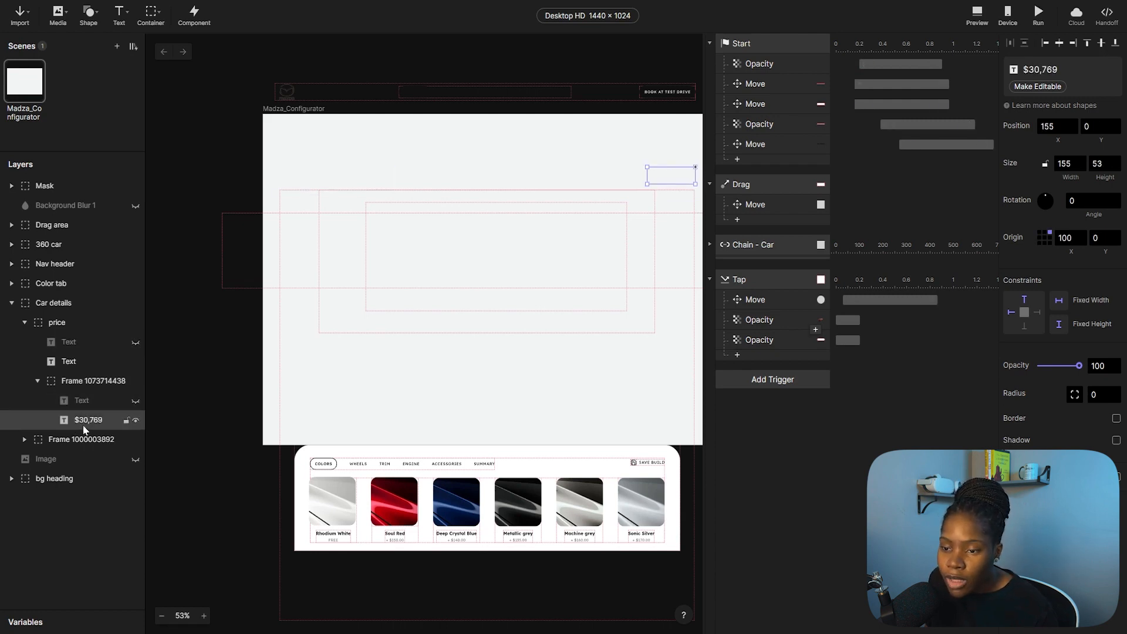
{"action": "left_click", "coordinate": [1037, 88]}
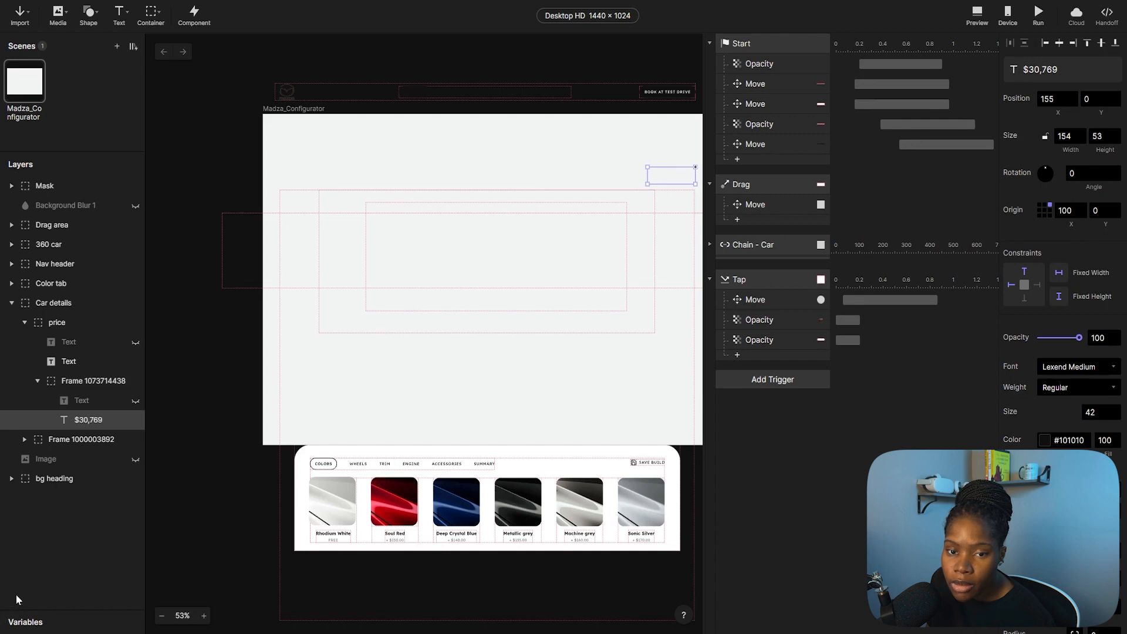
{"action": "left_click", "coordinate": [35, 623]}
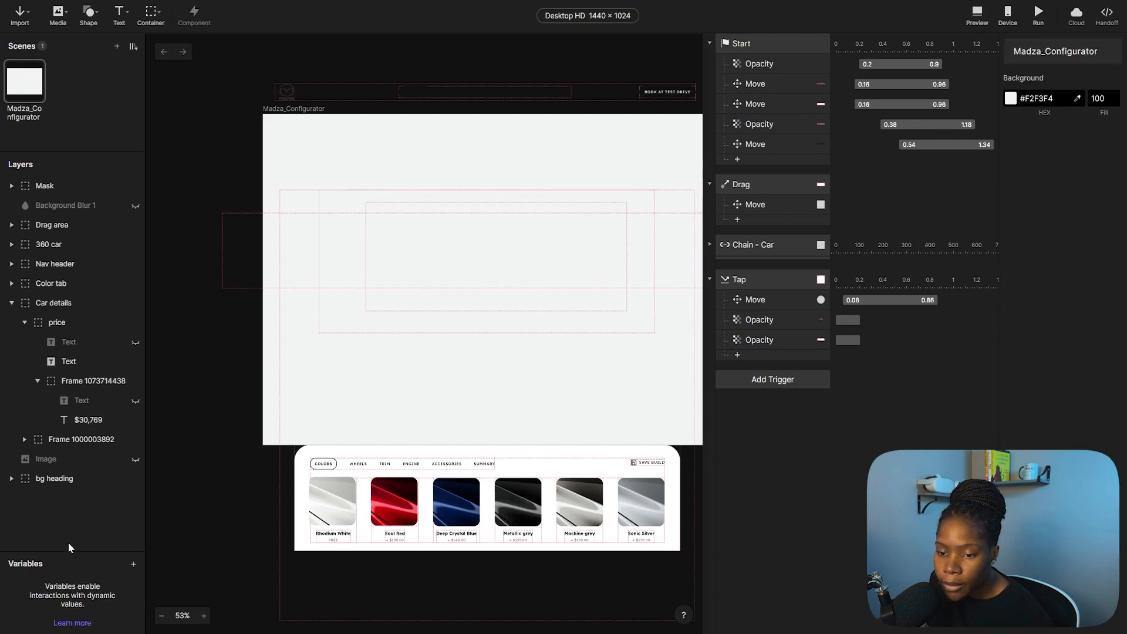
{"action": "left_click", "coordinate": [132, 566]}
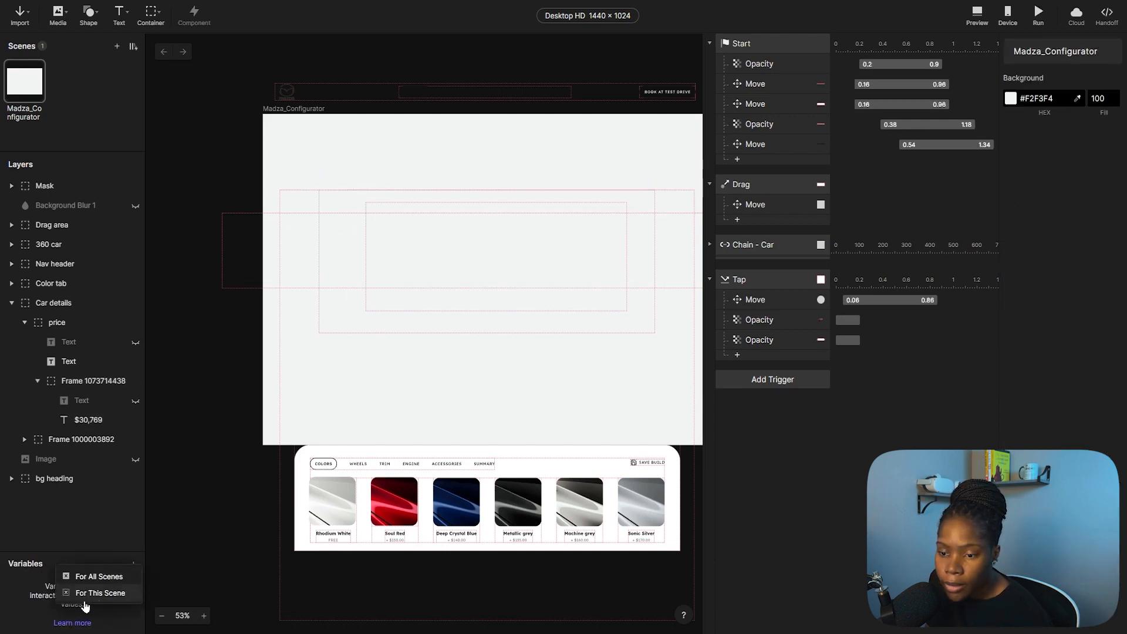
{"action": "left_click", "coordinate": [92, 577]}
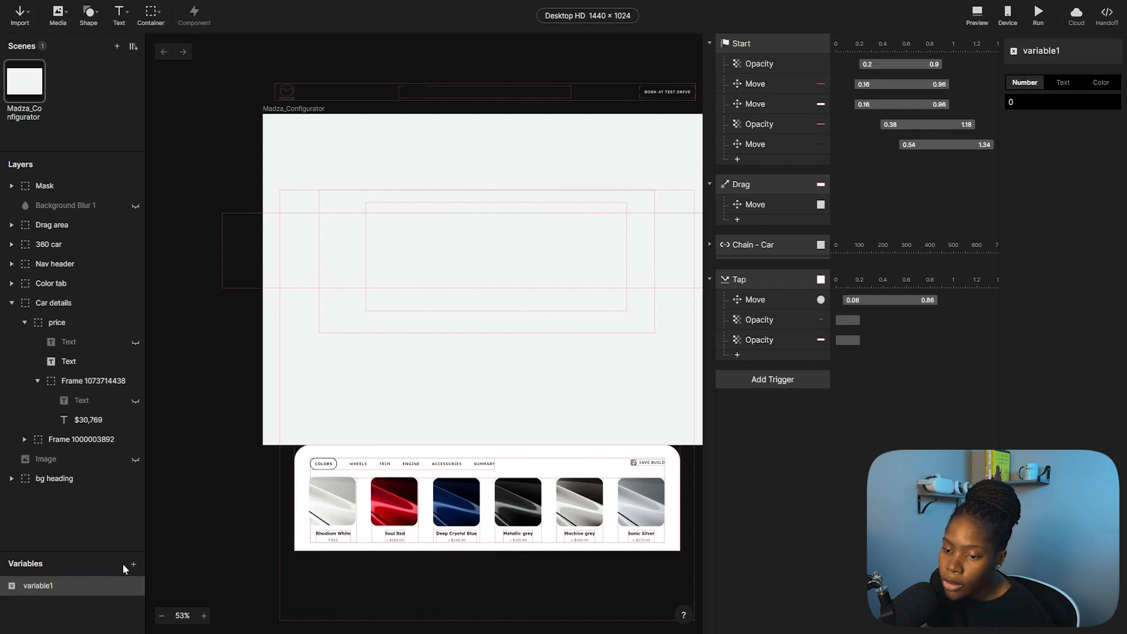
{"action": "key", "text": "Delete"}
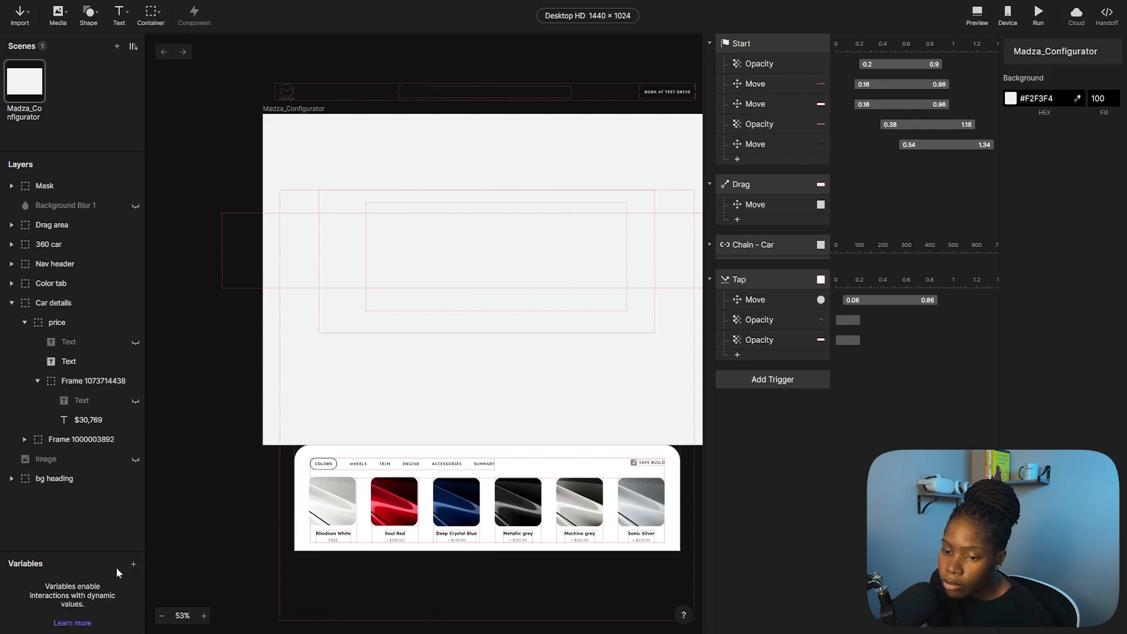
Create a variable for this scene only and name it price.
{"action": "left_click", "coordinate": [132, 566]}
{"action": "left_click", "coordinate": [86, 594]}
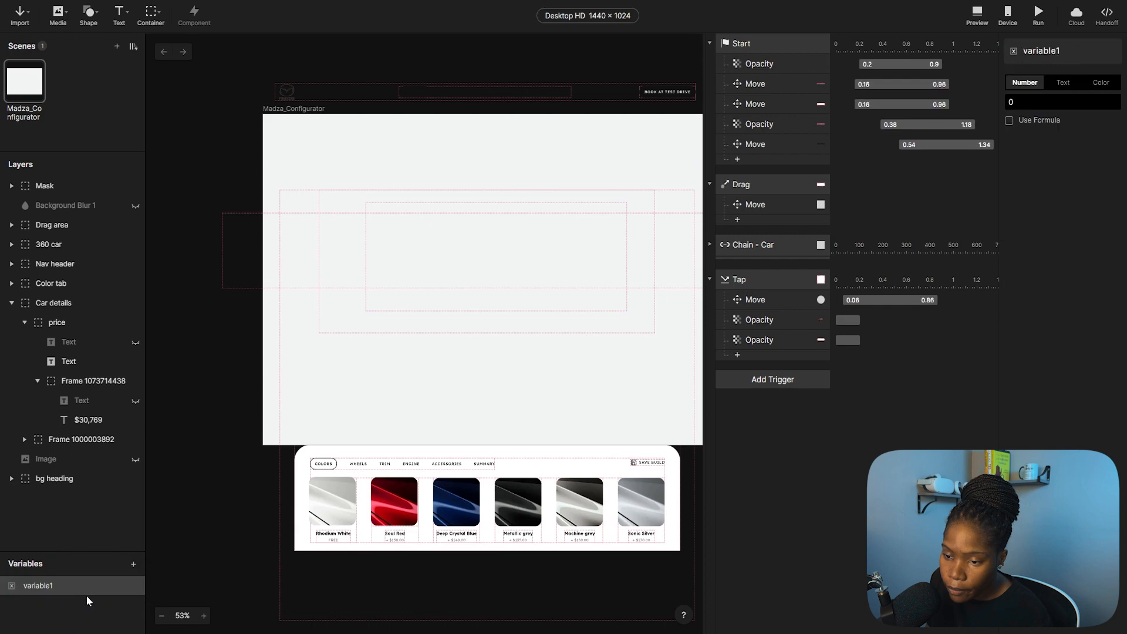
{"action": "double_click", "coordinate": [37, 586]}
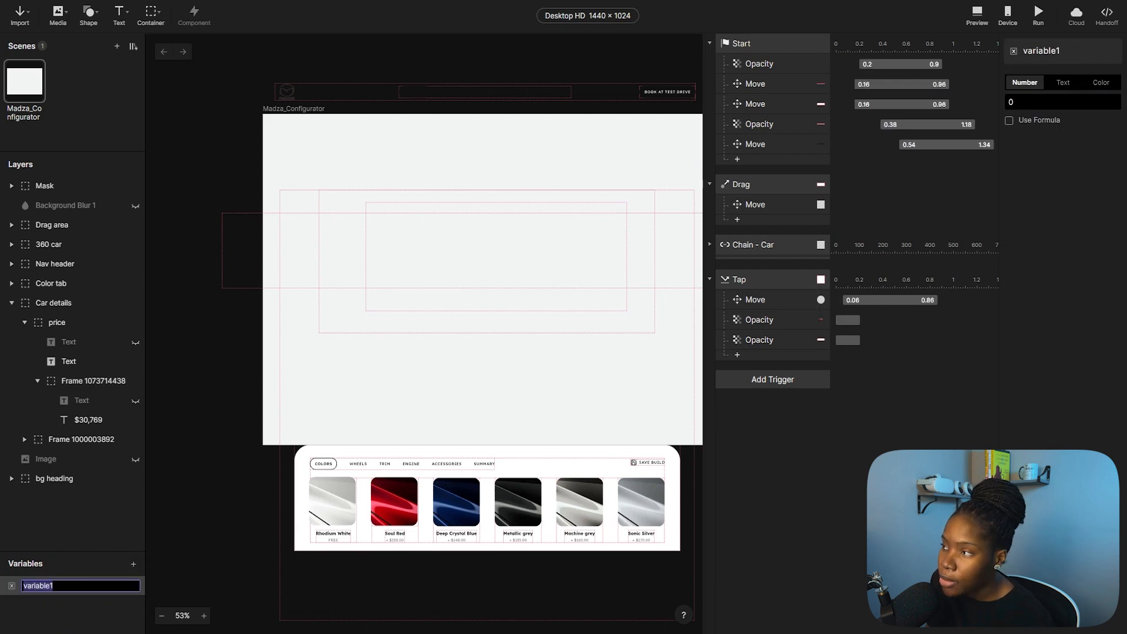
{"action": "type", "text": "mon"}
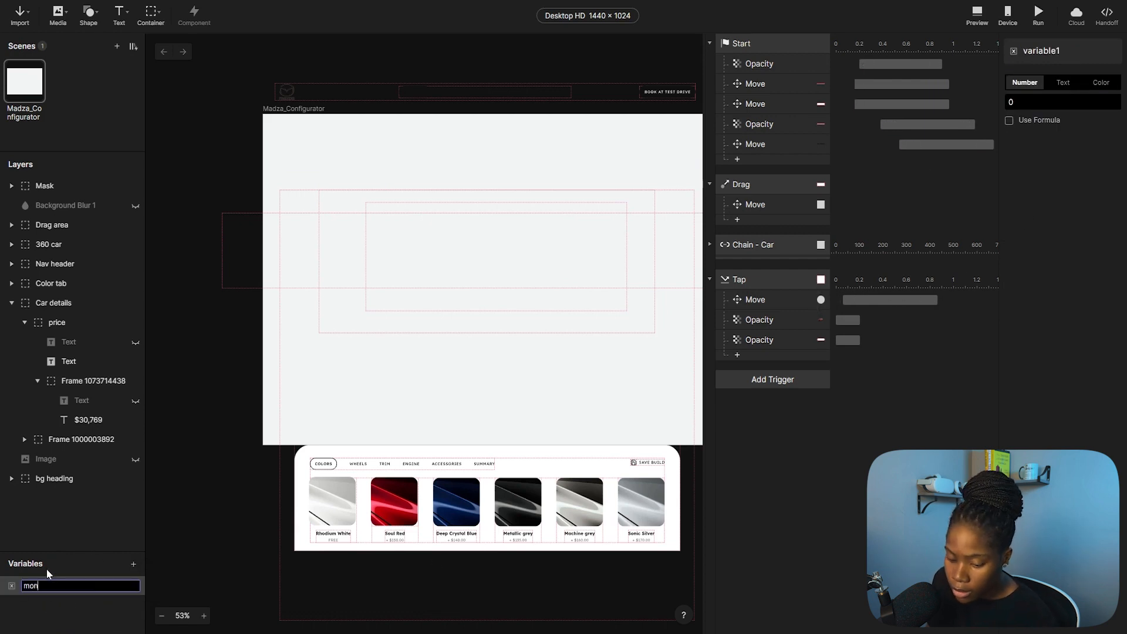
{"action": "type", "text": "ey"}
{"action": "key", "text": "BackSpace"}
{"action": "key", "text": "BackSpace"}
{"action": "key", "text": "BackSpace"}
{"action": "type", "text": "price"}
{"action": "key", "text": "Return"}
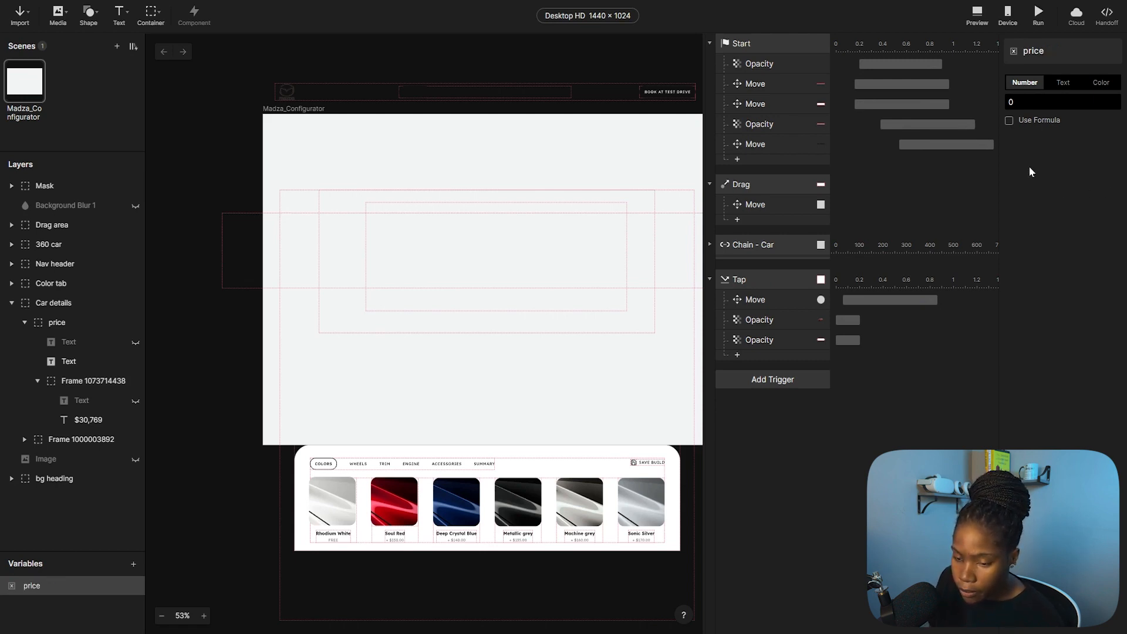
Set the price variable's number value to 30769.
{"action": "left_click", "coordinate": [1022, 102]}
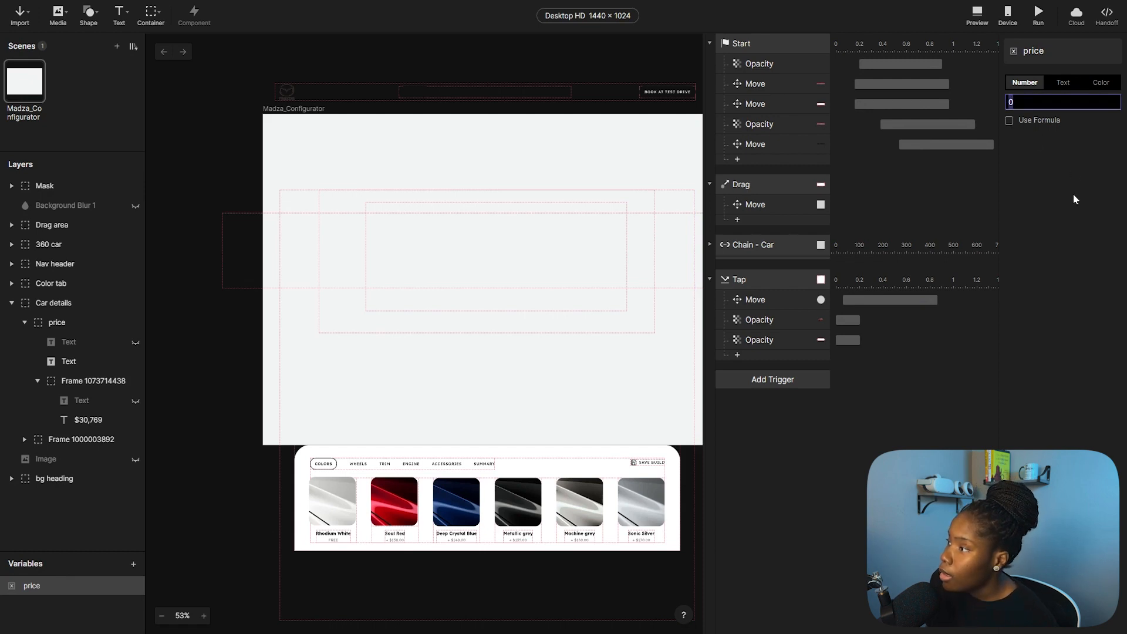
{"action": "type", "text": "30769"}
{"action": "key", "text": "Return"}
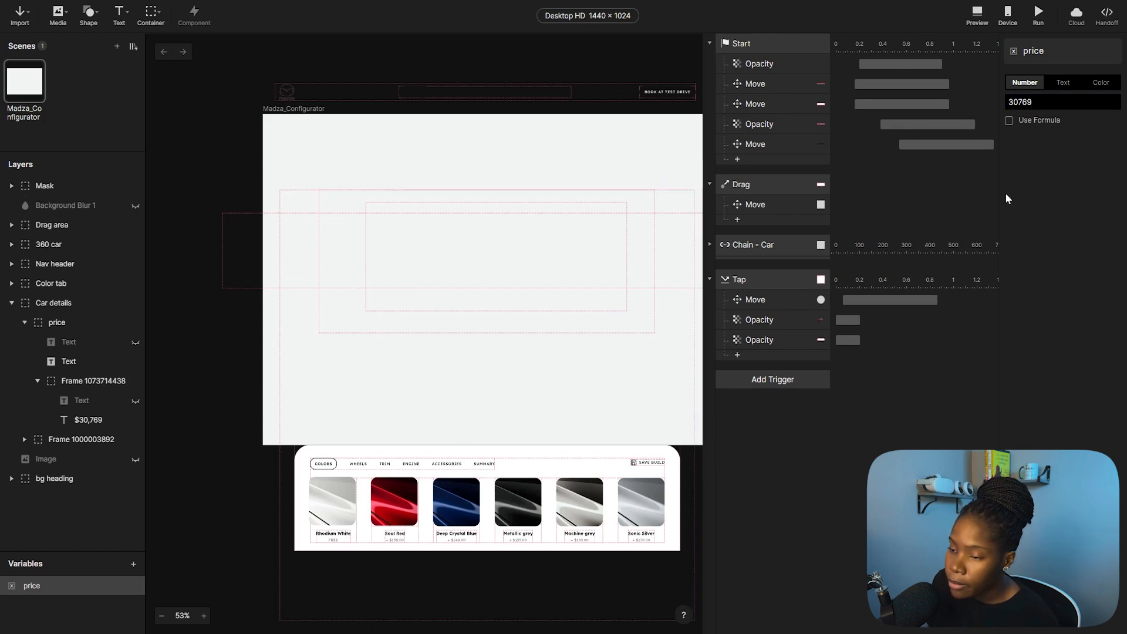
Draw a small rectangle just outside the artboard's right edge and size it 67 wide by 10 high.
{"action": "scroll", "coordinate": [335, 261], "scroll_direction": "down", "scroll_amount": 4, "text": "ctrl"}
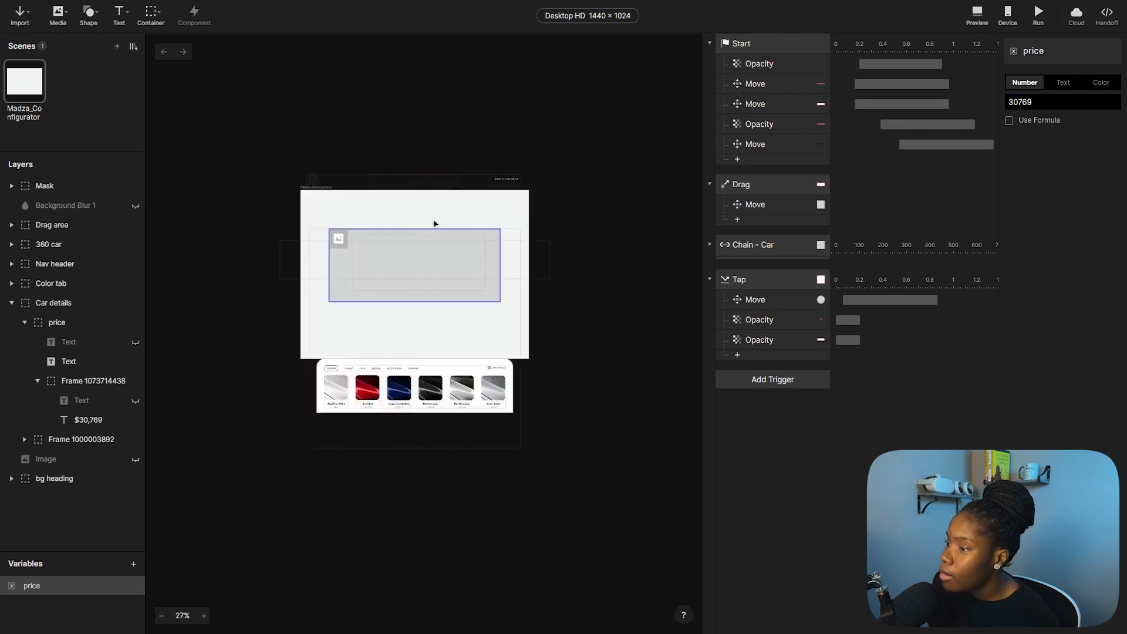
{"action": "scroll", "coordinate": [440, 268], "scroll_direction": "right", "scroll_amount": 3}
{"action": "scroll", "coordinate": [510, 271], "scroll_direction": "up", "scroll_amount": 4, "text": "ctrl"}
{"action": "scroll", "coordinate": [432, 259], "scroll_direction": "up", "scroll_amount": 8, "text": "ctrl"}
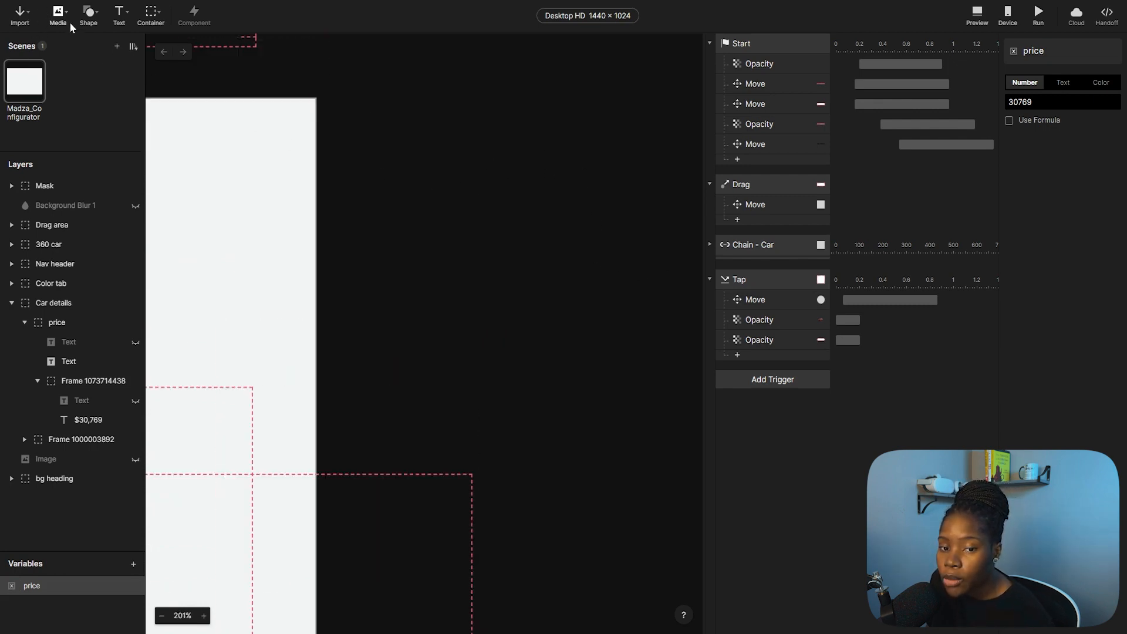
{"action": "left_click", "coordinate": [90, 11]}
{"action": "left_click", "coordinate": [111, 42]}
{"action": "mouse_move", "coordinate": [350, 133]}
{"action": "left_mouse_down"}
{"action": "mouse_move", "coordinate": [431, 141]}
{"action": "mouse_move", "coordinate": [433, 152]}
{"action": "left_mouse_up"}
{"action": "left_click", "coordinate": [1068, 135]}
{"action": "left_click_drag", "start_coordinate": [1067, 135], "coordinate": [1057, 135]}
{"action": "type", "text": "67"}
{"action": "key", "text": "Tab"}
{"action": "type", "text": "10"}
{"action": "key", "text": "Return"}
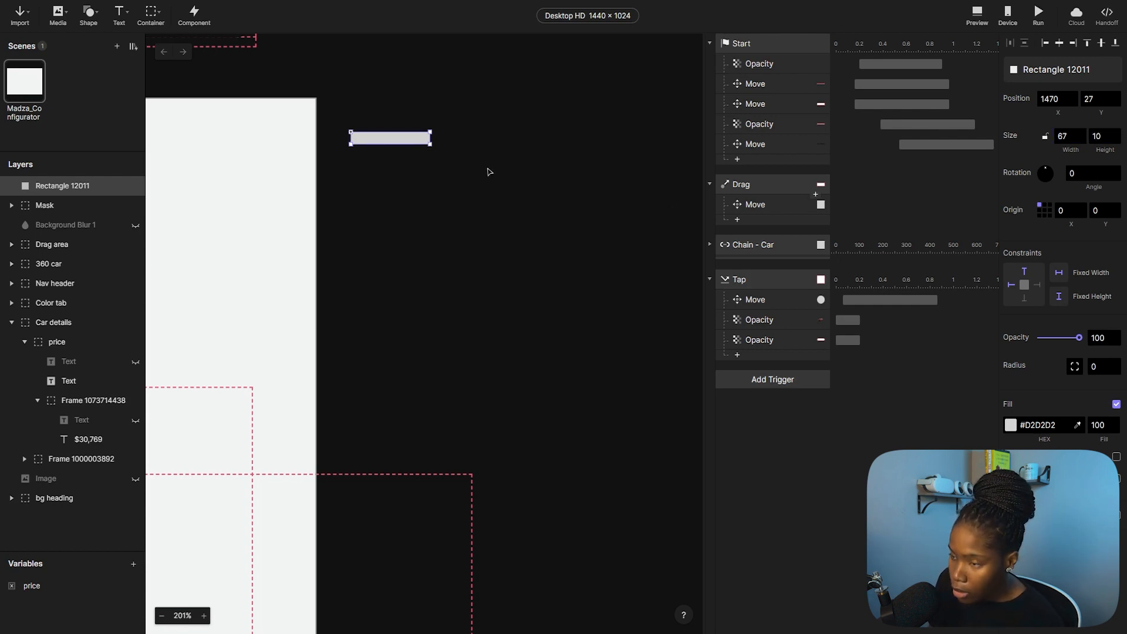
{"action": "scroll", "coordinate": [566, 128], "scroll_direction": "down", "scroll_amount": 5, "text": "ctrl"}
{"action": "left_click", "coordinate": [531, 153]}
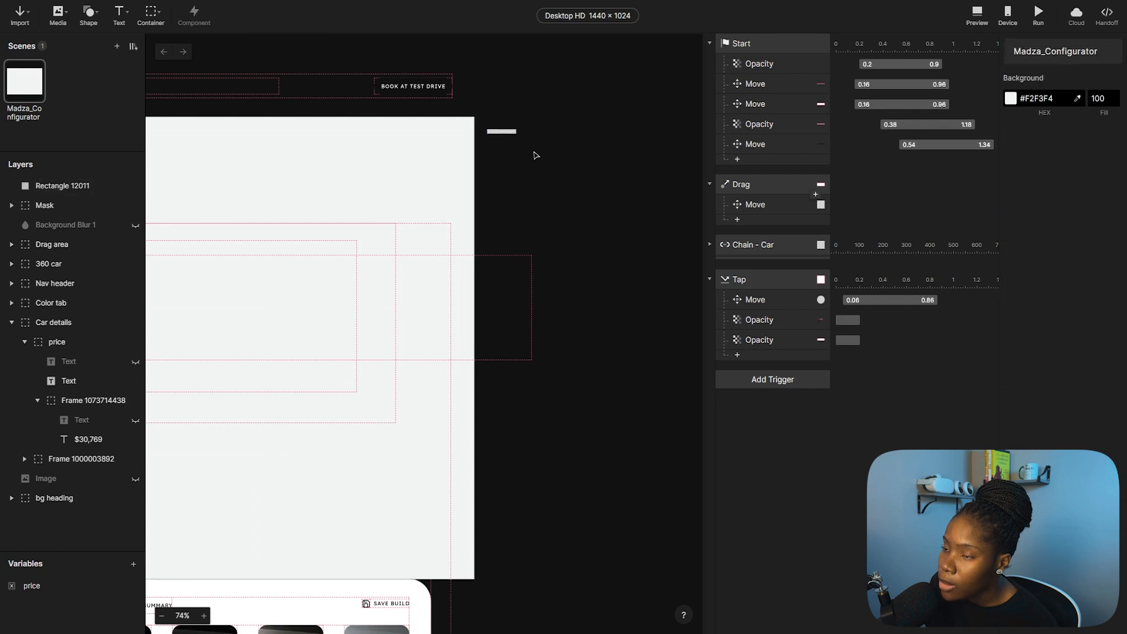
{"action": "scroll", "coordinate": [533, 156], "scroll_direction": "down", "scroll_amount": 3, "text": "ctrl"}
{"action": "scroll", "coordinate": [563, 160], "scroll_direction": "up", "scroll_amount": 2, "text": "ctrl"}
{"action": "scroll", "coordinate": [552, 150], "scroll_direction": "up", "scroll_amount": 2, "text": "ctrl"}
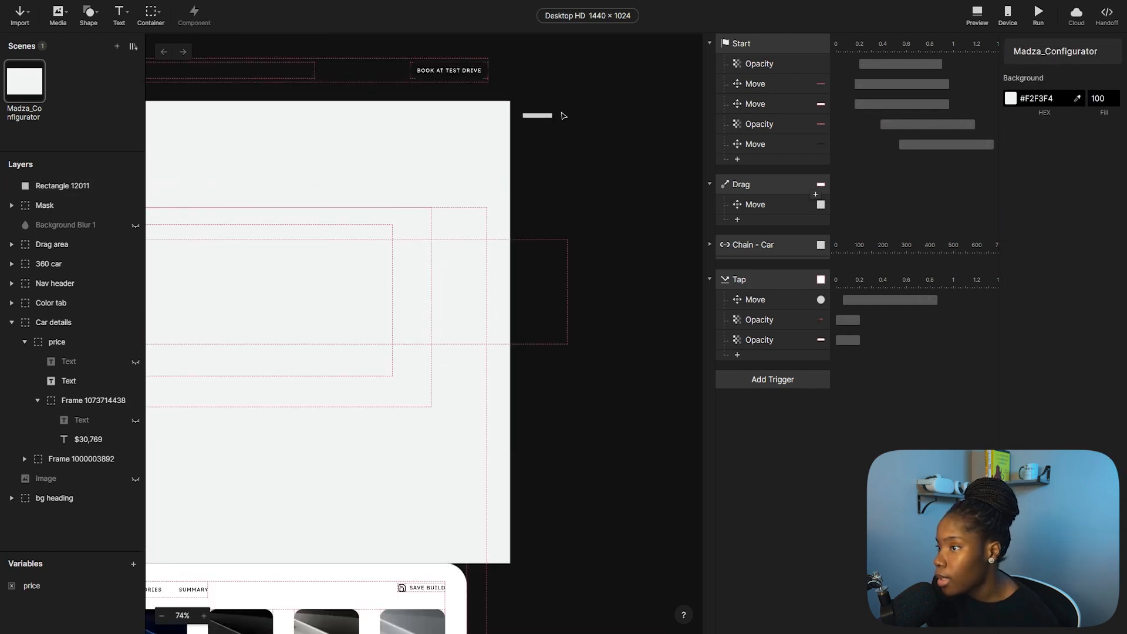
{"action": "scroll", "coordinate": [606, 168], "scroll_direction": "down", "scroll_amount": 2}
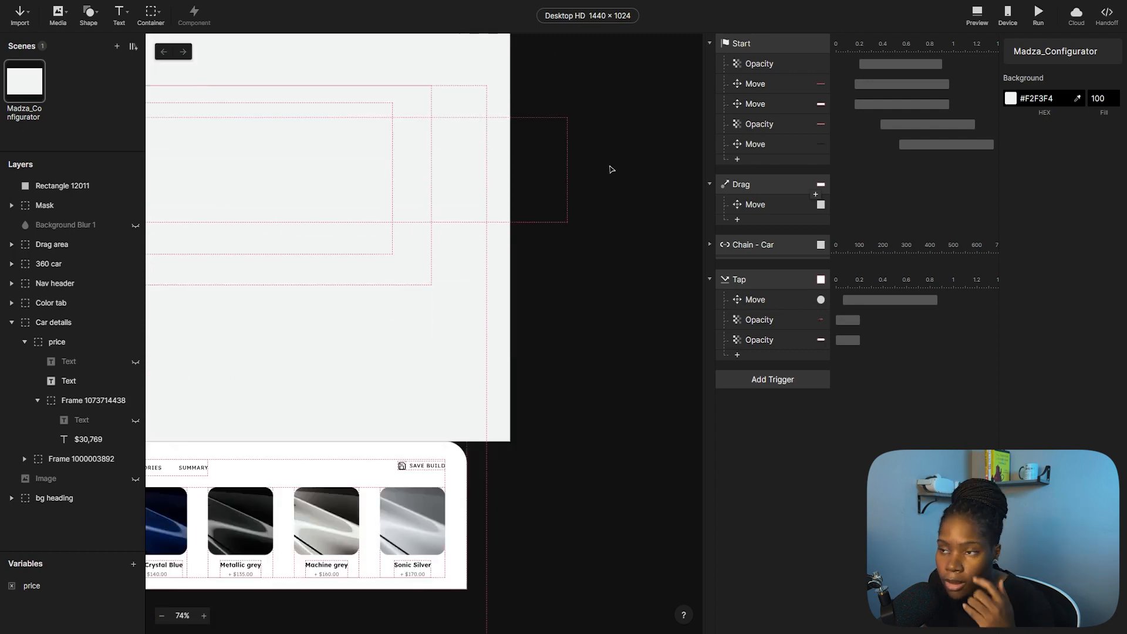
{"action": "scroll", "coordinate": [514, 320], "scroll_direction": "down", "scroll_amount": 3, "text": "ctrl"}
{"action": "scroll", "coordinate": [388, 496], "scroll_direction": "up", "scroll_amount": 2, "text": "ctrl"}
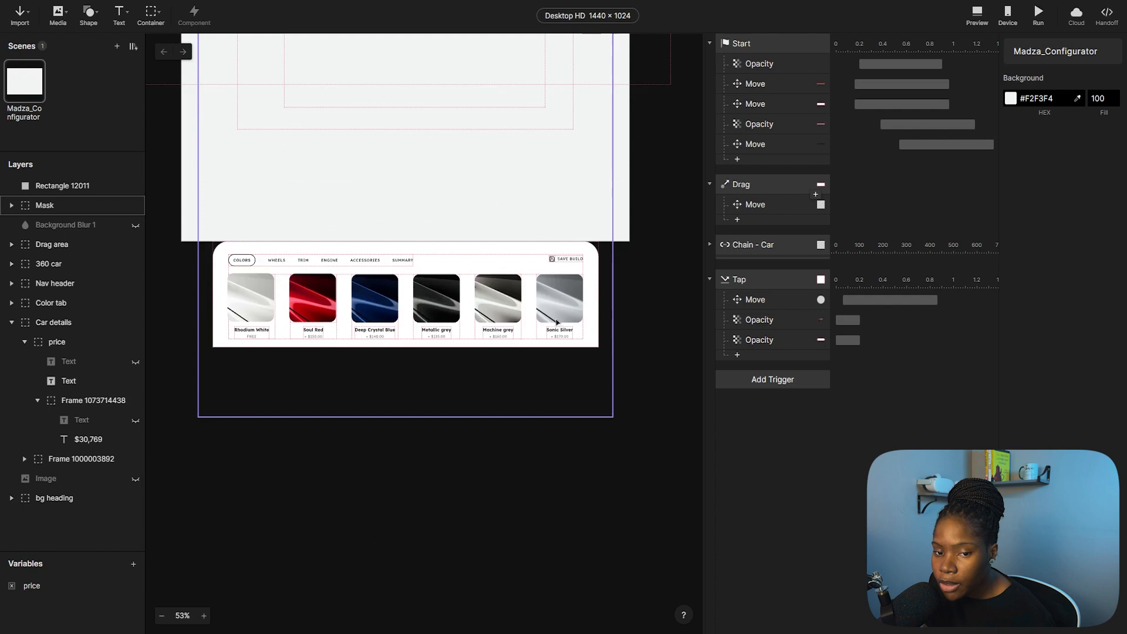
Clear the price variable selection and add a Chain trigger to the scene.
{"action": "left_click", "coordinate": [54, 585]}
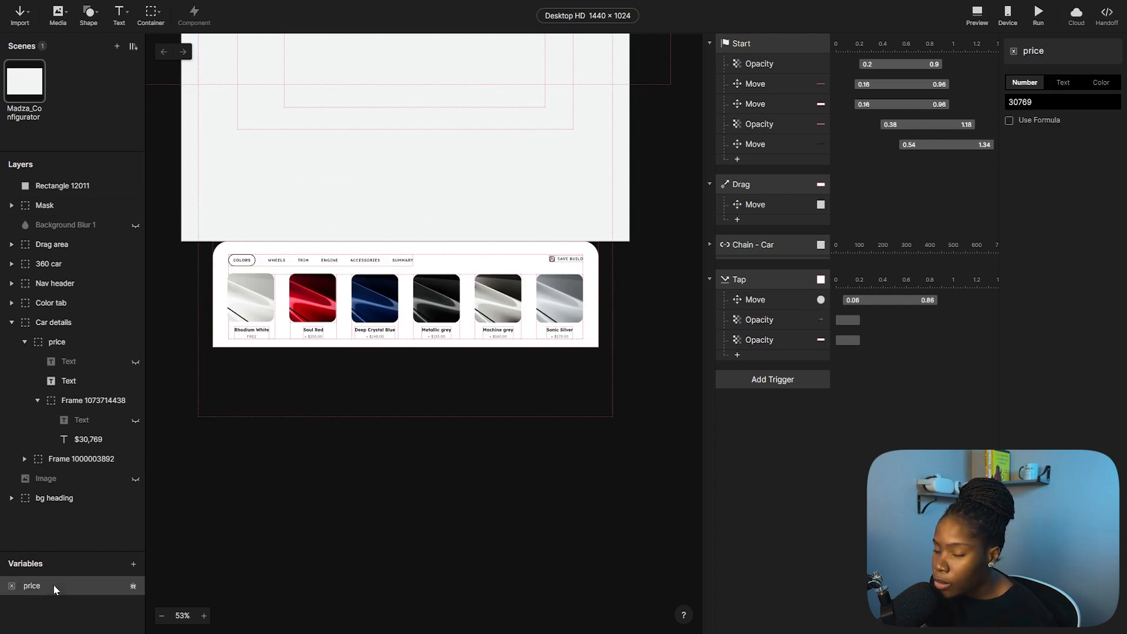
{"action": "left_click", "coordinate": [754, 419]}
{"action": "left_click", "coordinate": [770, 382]}
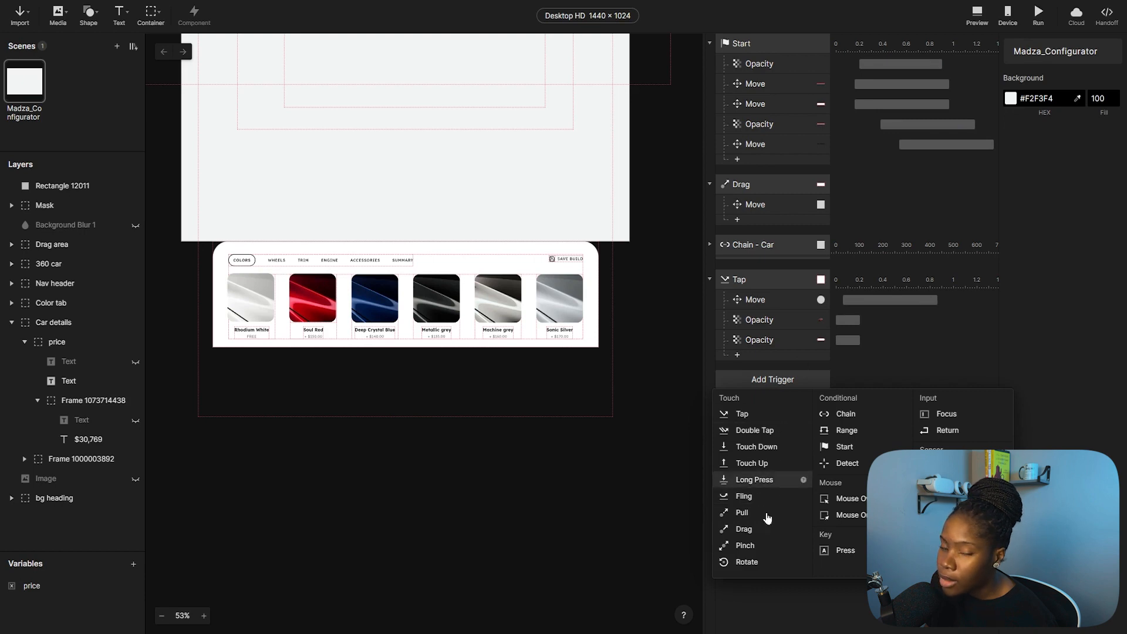
{"action": "left_click", "coordinate": [849, 416]}
Rename the small rectangle's layer as Inviscible rec.
{"action": "scroll", "coordinate": [572, 212], "scroll_direction": "up", "scroll_amount": 3}
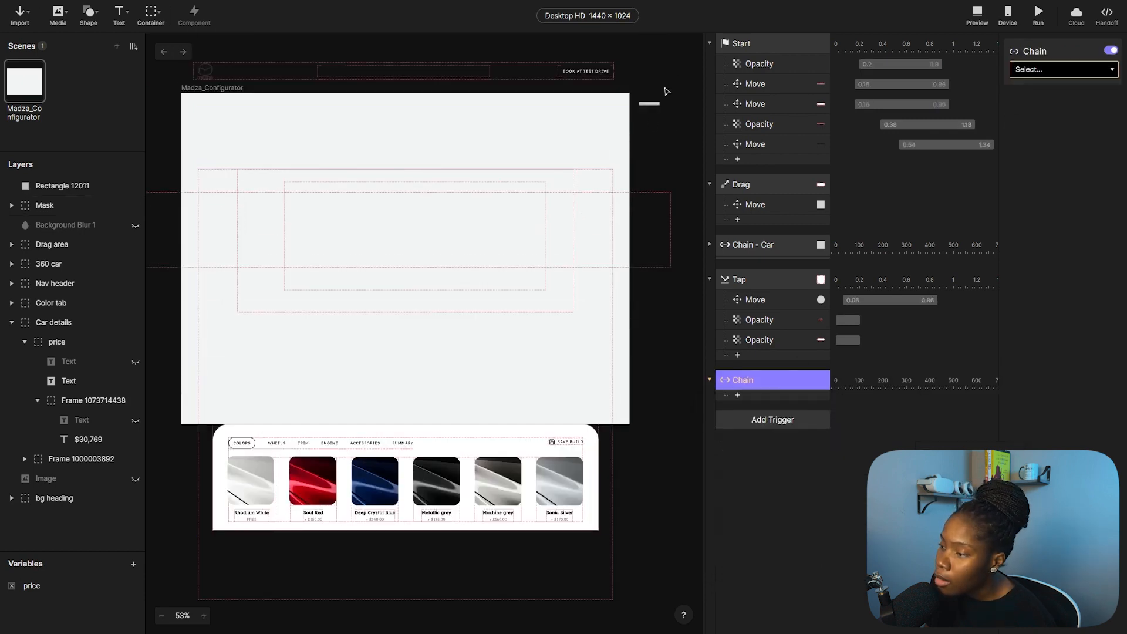
{"action": "double_click", "coordinate": [59, 186]}
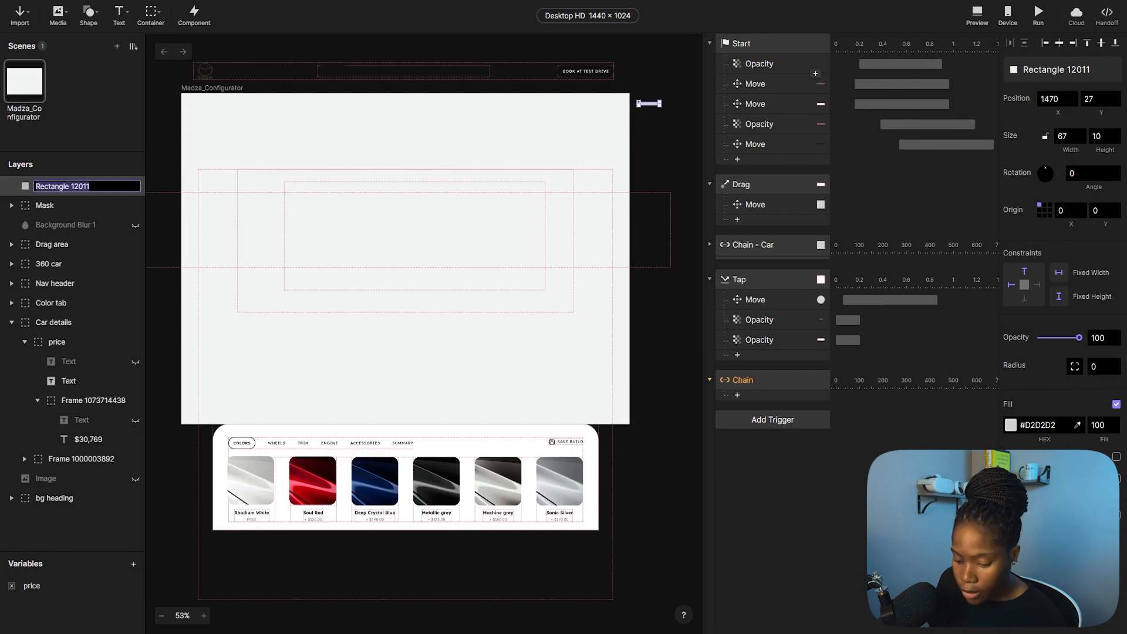
{"action": "key", "text": "BackSpace"}
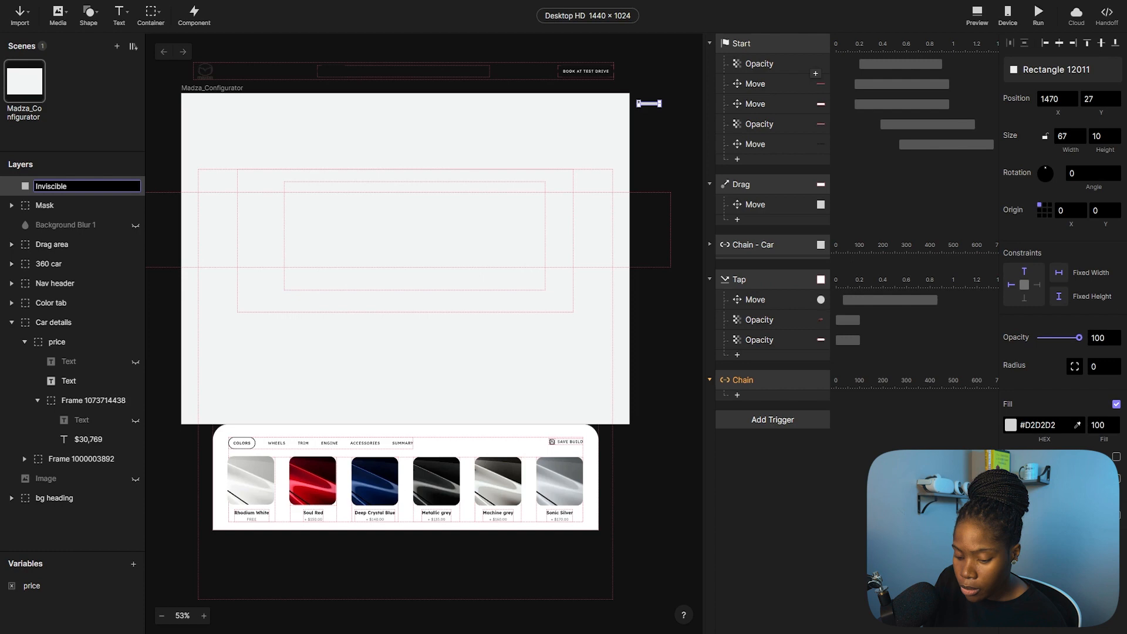
{"action": "type", "text": "Inviscible rec"}
{"action": "key", "text": "Return"}
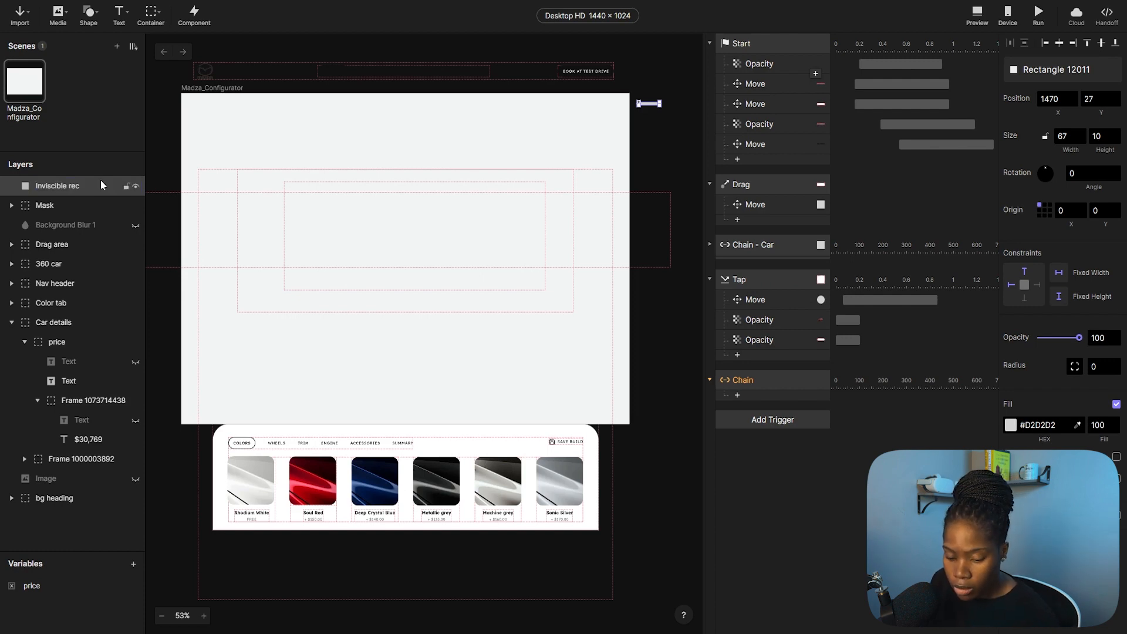
Change the small rectangle's layer name to Invincible rec.
{"action": "double_click", "coordinate": [70, 186]}
{"action": "left_click", "coordinate": [51, 186]}
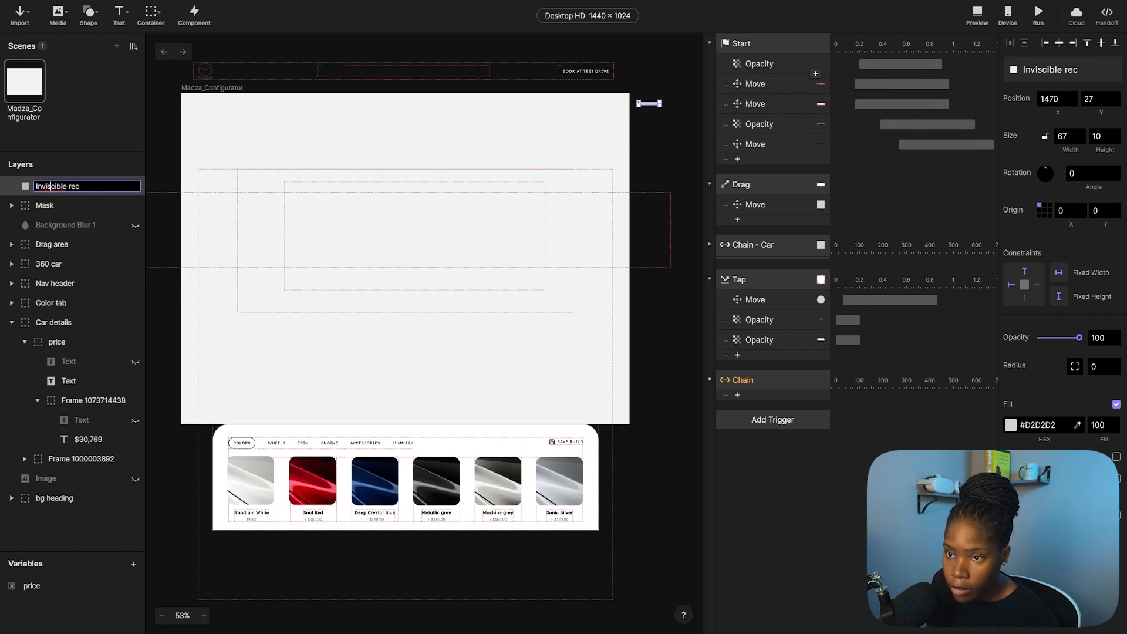
{"action": "type", "text": "n"}
{"action": "key", "text": "BackSpace"}
{"action": "type", "text": "n"}
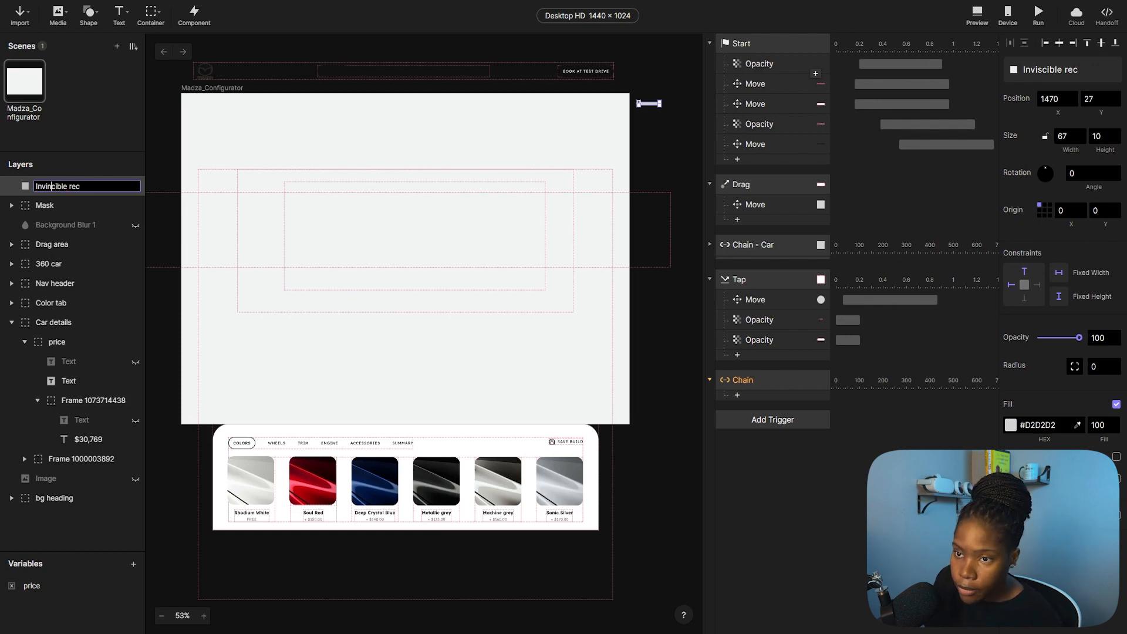
{"action": "left_click", "coordinate": [114, 158]}
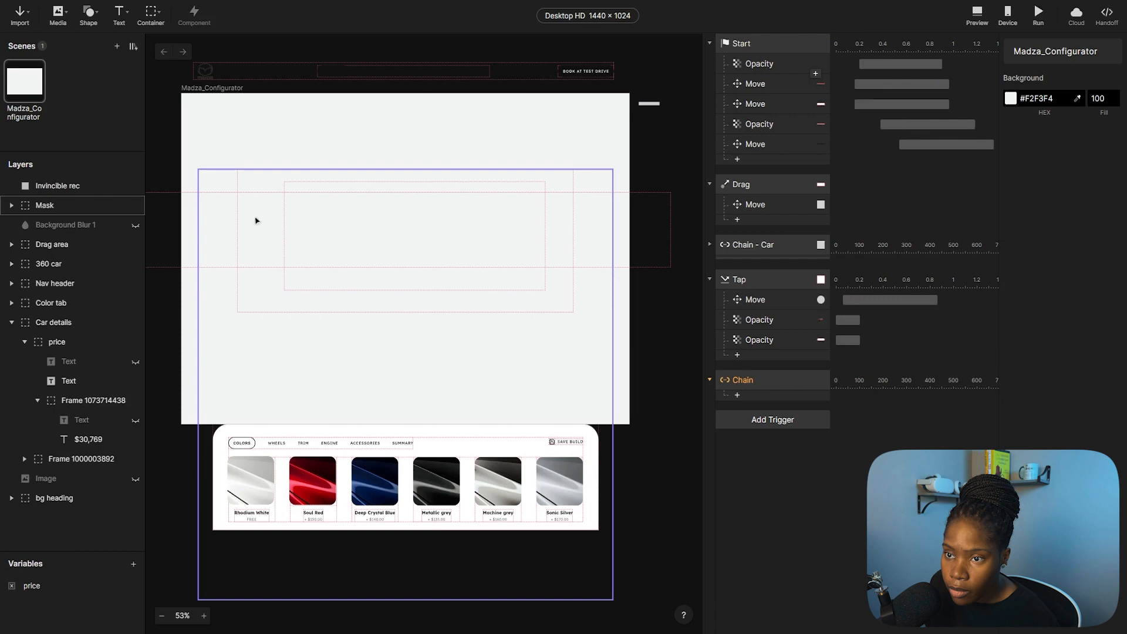
Rename the small rectangle's layer as Hidden rec.
{"action": "double_click", "coordinate": [57, 185]}
{"action": "type", "text": "Hidden"}
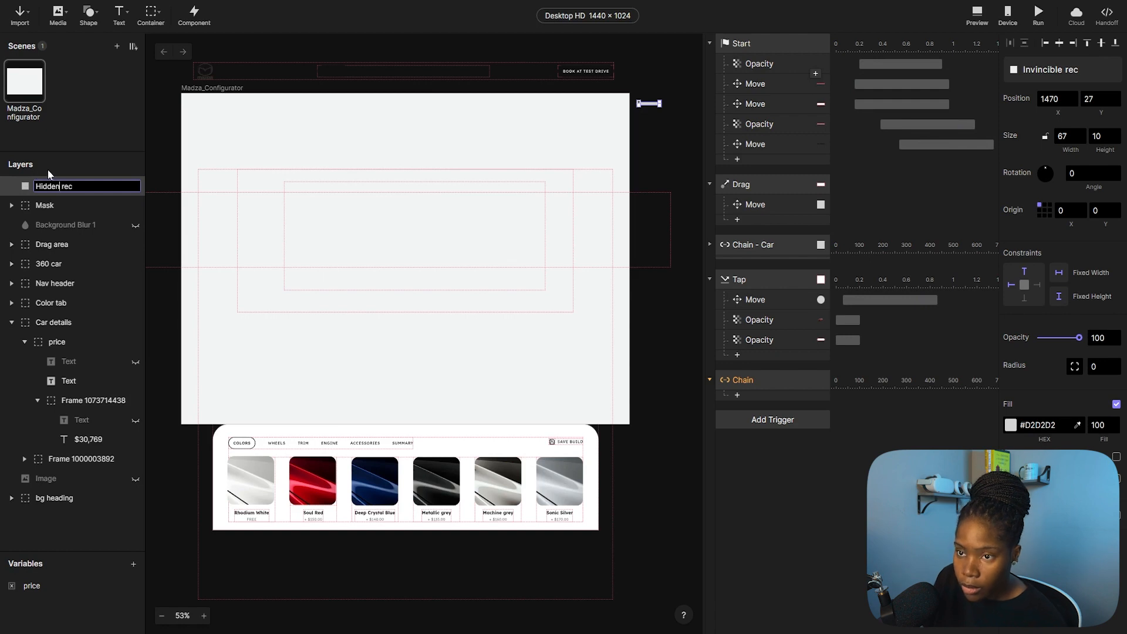
{"action": "key", "text": "Return"}
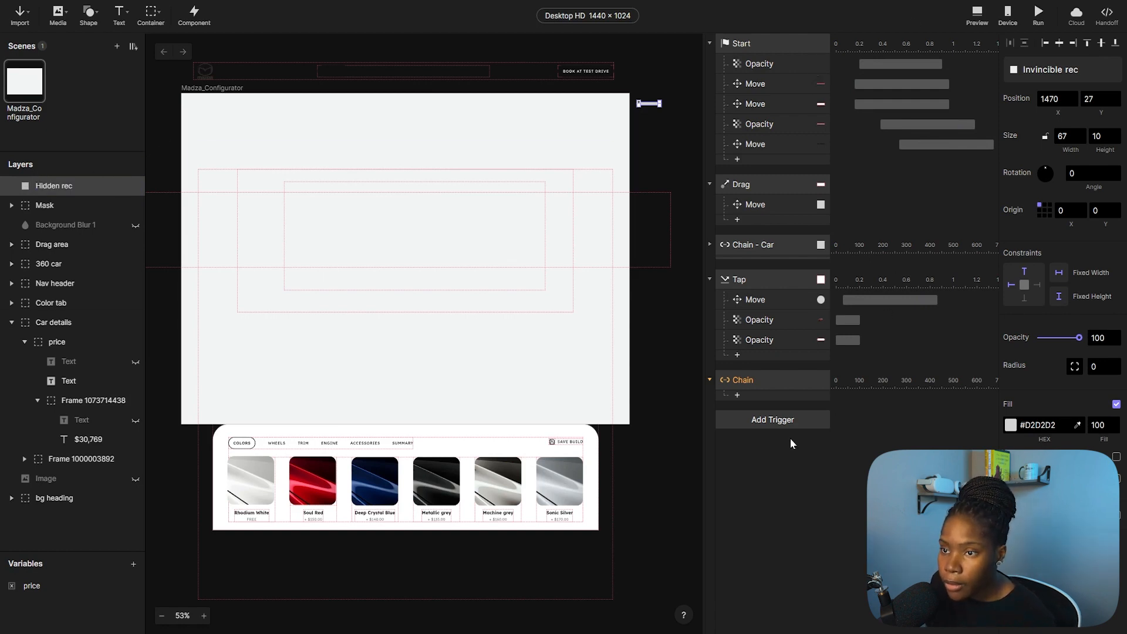
Set the new Chain trigger to follow the Height property of the Hidden rec layer.
{"action": "left_click", "coordinate": [763, 382]}
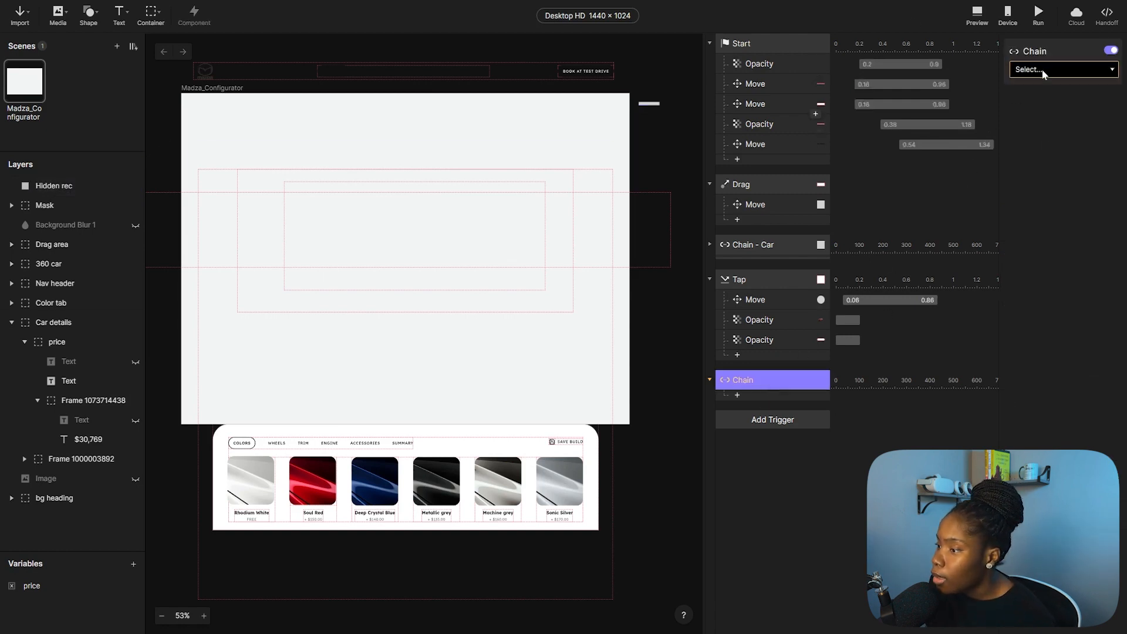
{"action": "left_click", "coordinate": [1064, 70]}
{"action": "left_click", "coordinate": [939, 137]}
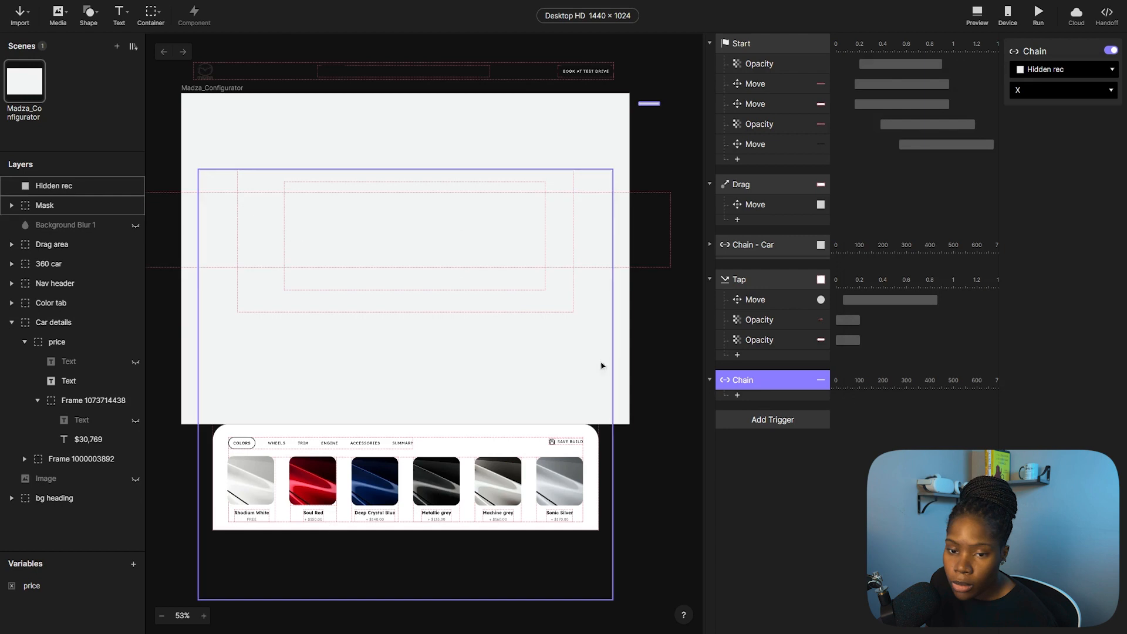
{"action": "left_click", "coordinate": [1063, 73]}
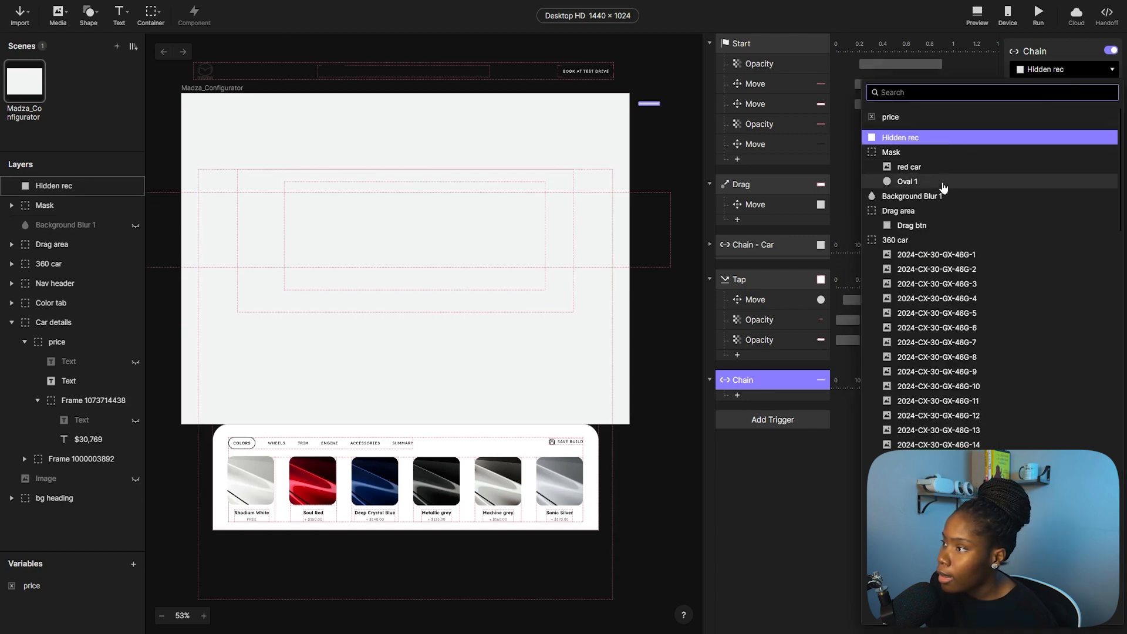
{"action": "left_click", "coordinate": [1003, 68]}
{"action": "left_click", "coordinate": [1029, 87]}
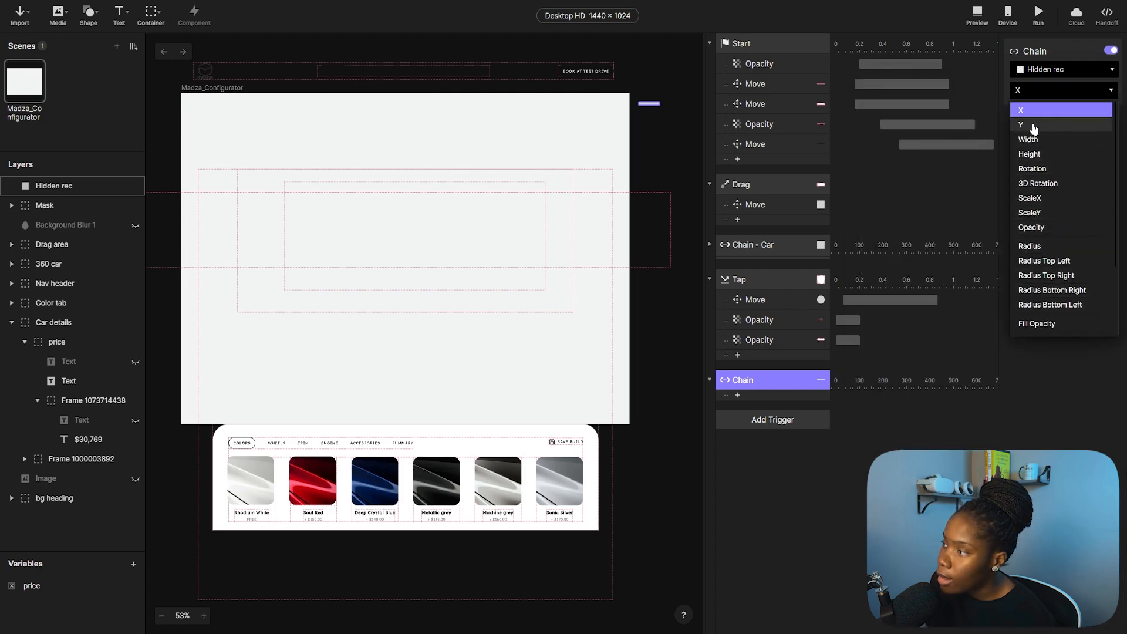
{"action": "left_click", "coordinate": [1030, 153]}
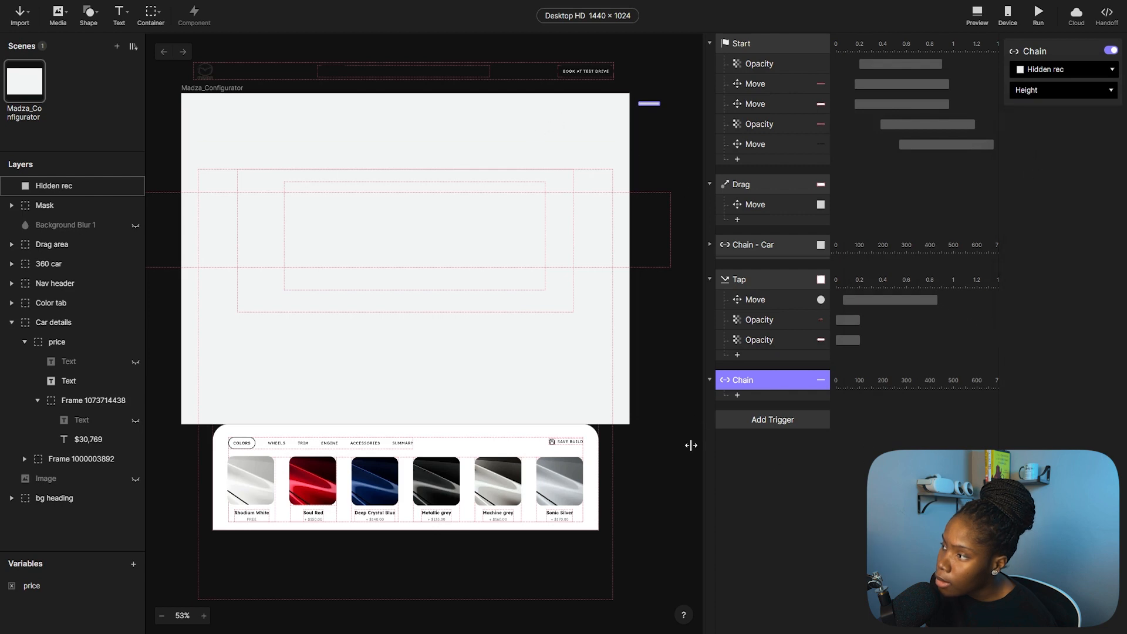
Add an Assign response to the Hidden rec Chain trigger and target the price variable.
{"action": "left_click", "coordinate": [773, 401]}
{"action": "left_click", "coordinate": [869, 395]}
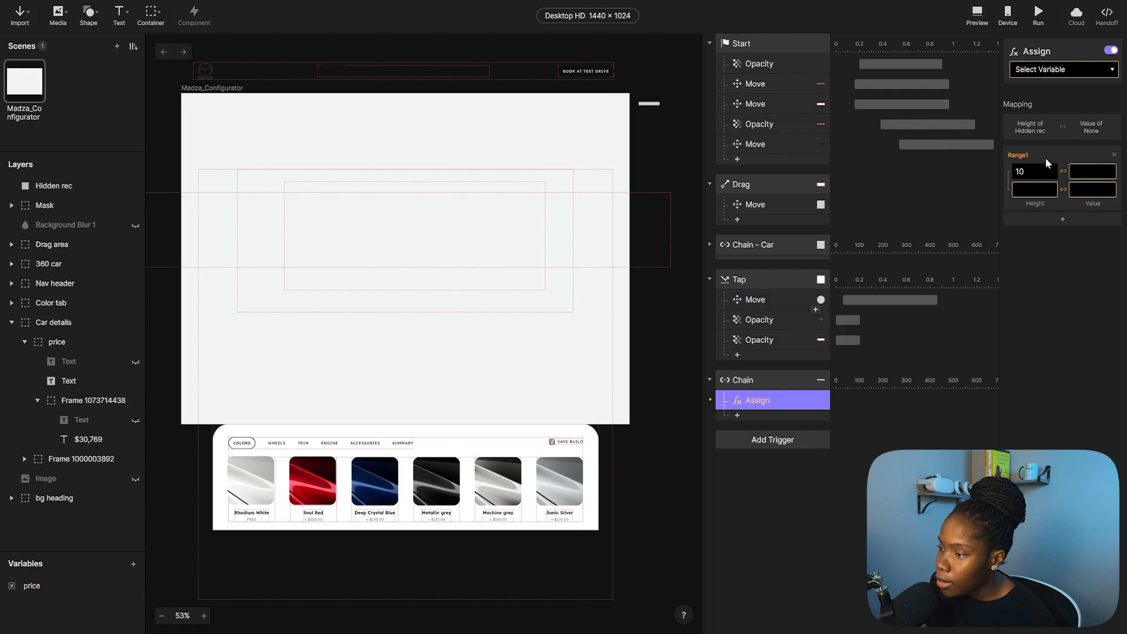
{"action": "left_click", "coordinate": [1072, 71]}
{"action": "left_click", "coordinate": [1051, 117]}
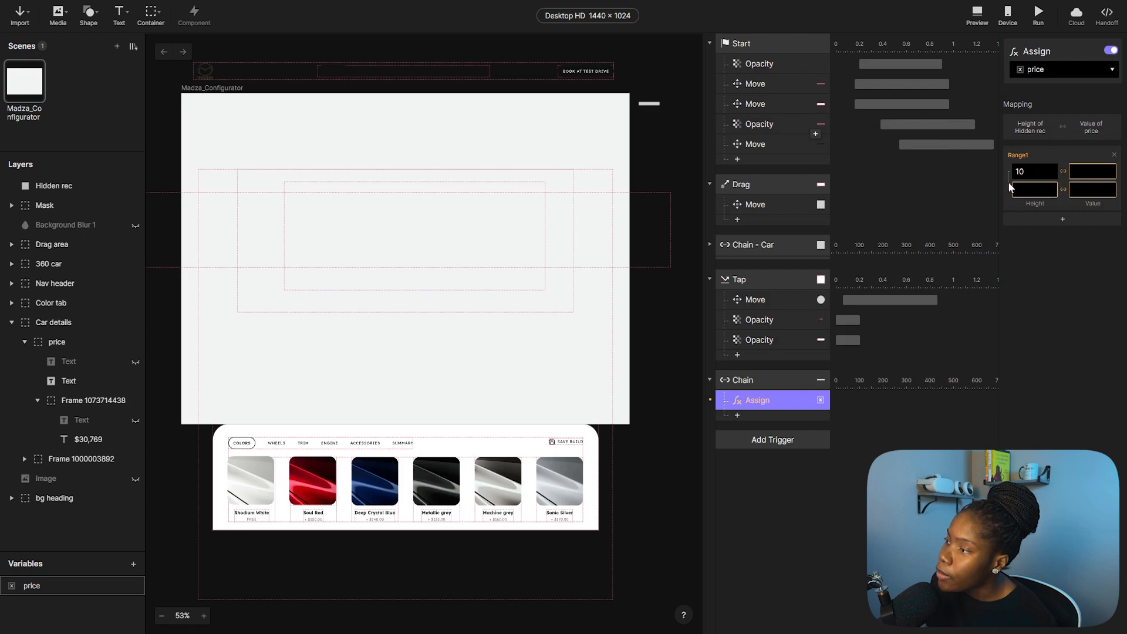
Map Hidden rec's height to the price value in Range1, from 10 at 30769 to 500 at 30919.
{"action": "left_click", "coordinate": [1093, 171]}
{"action": "type", "text": "30"}
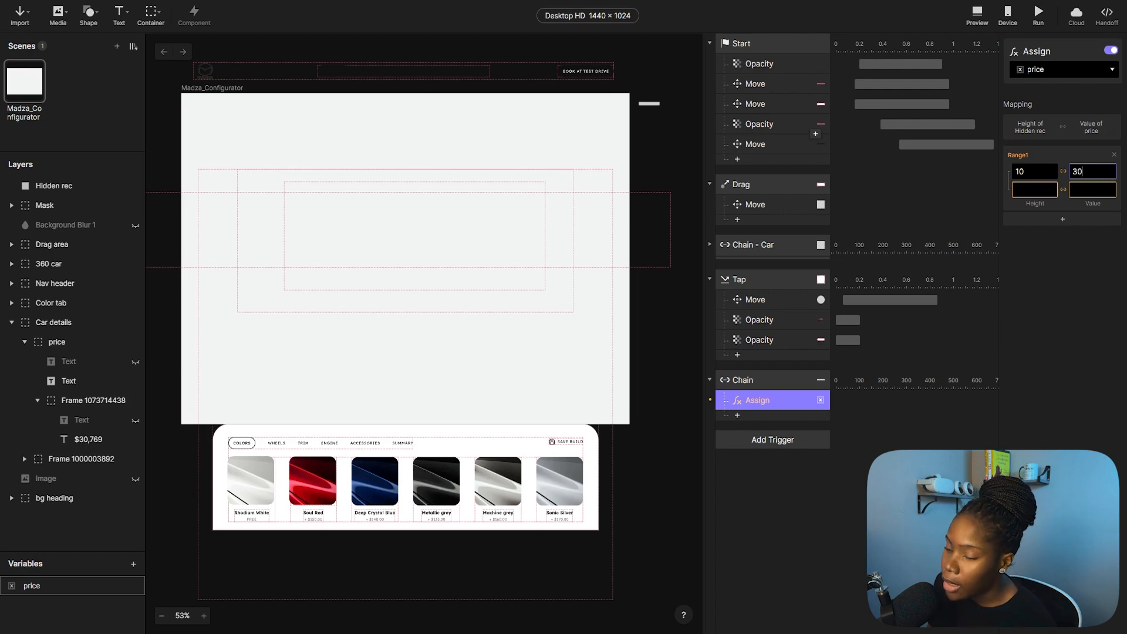
{"action": "type", "text": "769"}
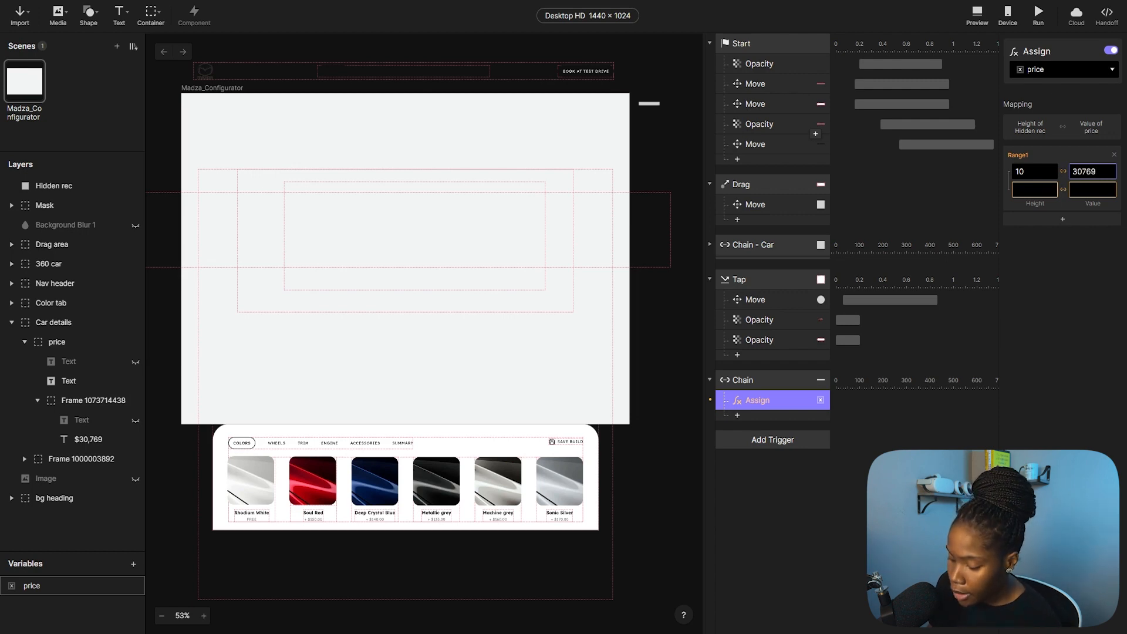
{"action": "left_click", "coordinate": [1049, 189]}
{"action": "type", "text": "500"}
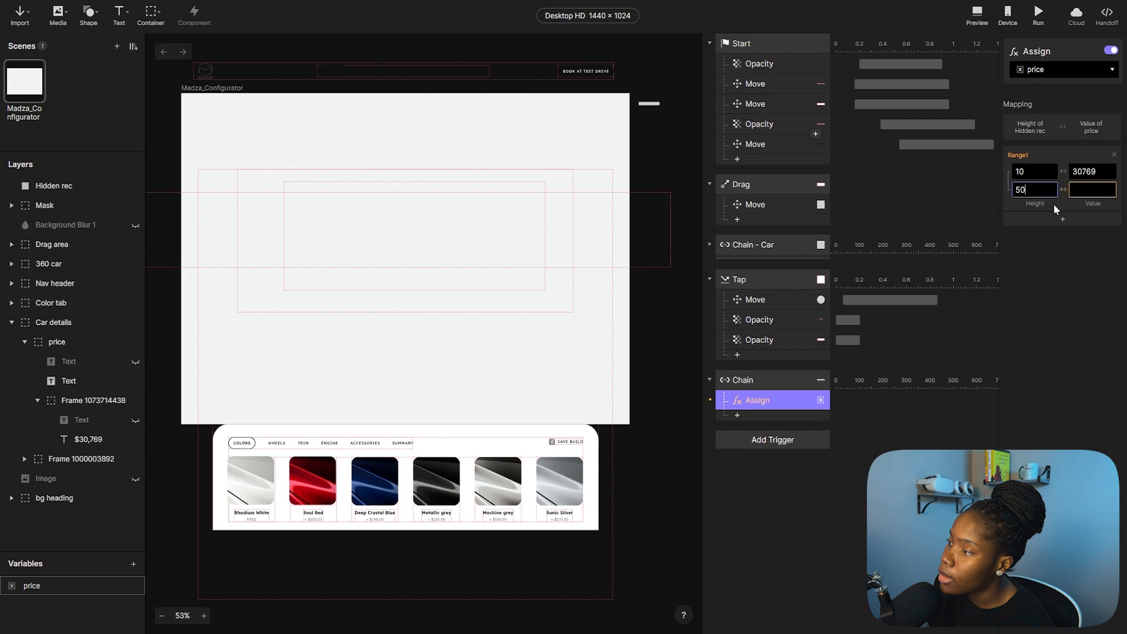
{"action": "key", "text": "Tab"}
{"action": "type", "text": "30919"}
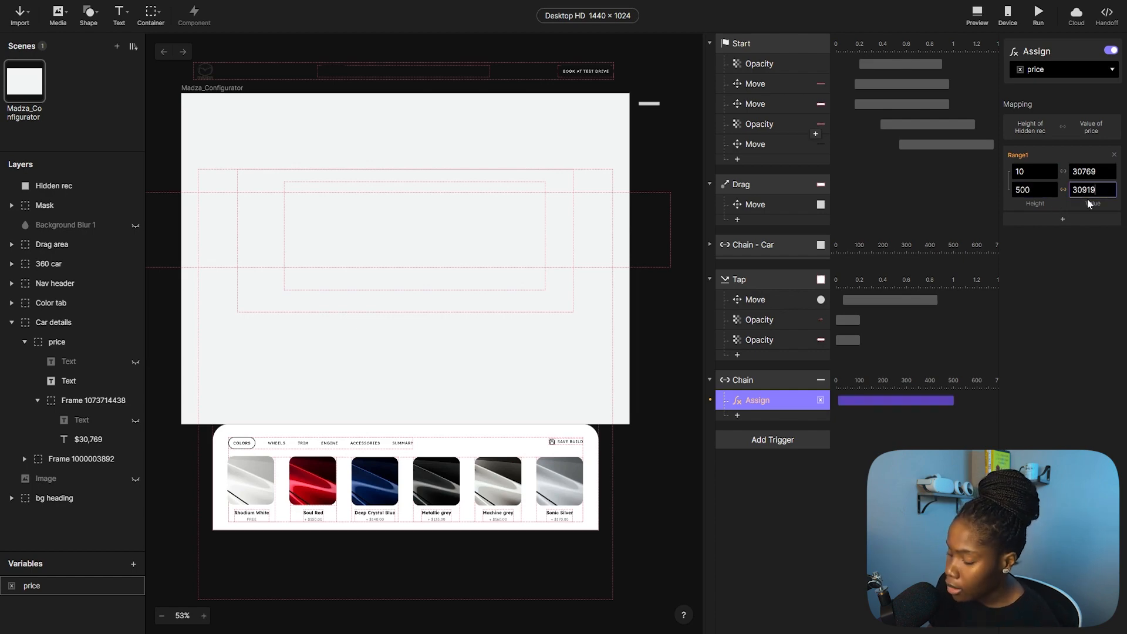
{"action": "left_click", "coordinate": [1095, 276]}
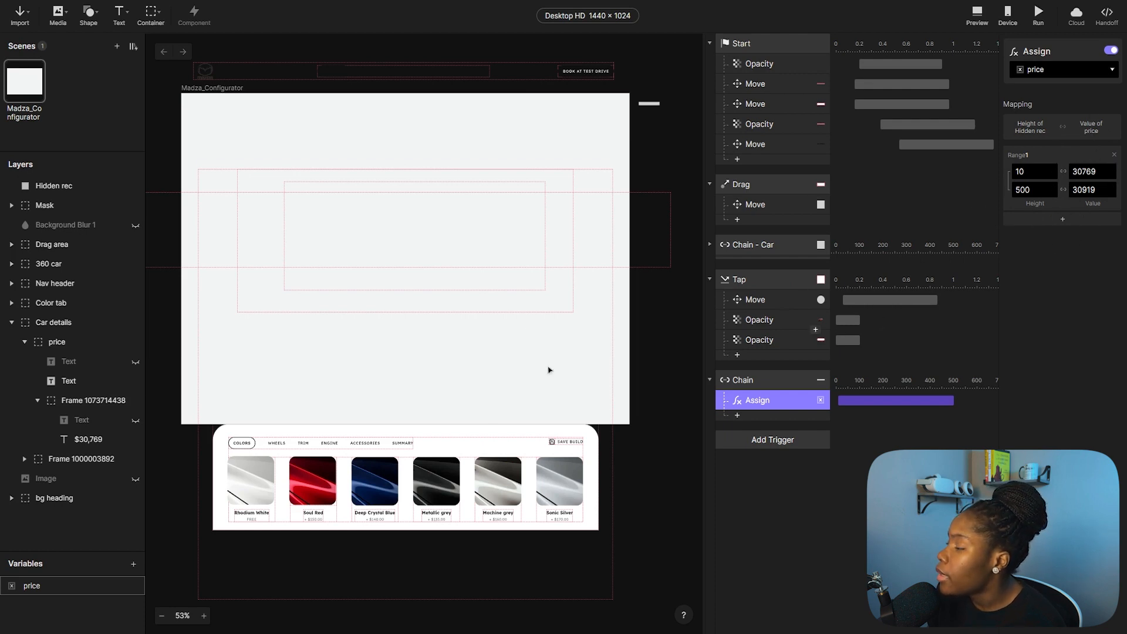
Add a Detect trigger that watches the price variable.
{"action": "left_click", "coordinate": [764, 443]}
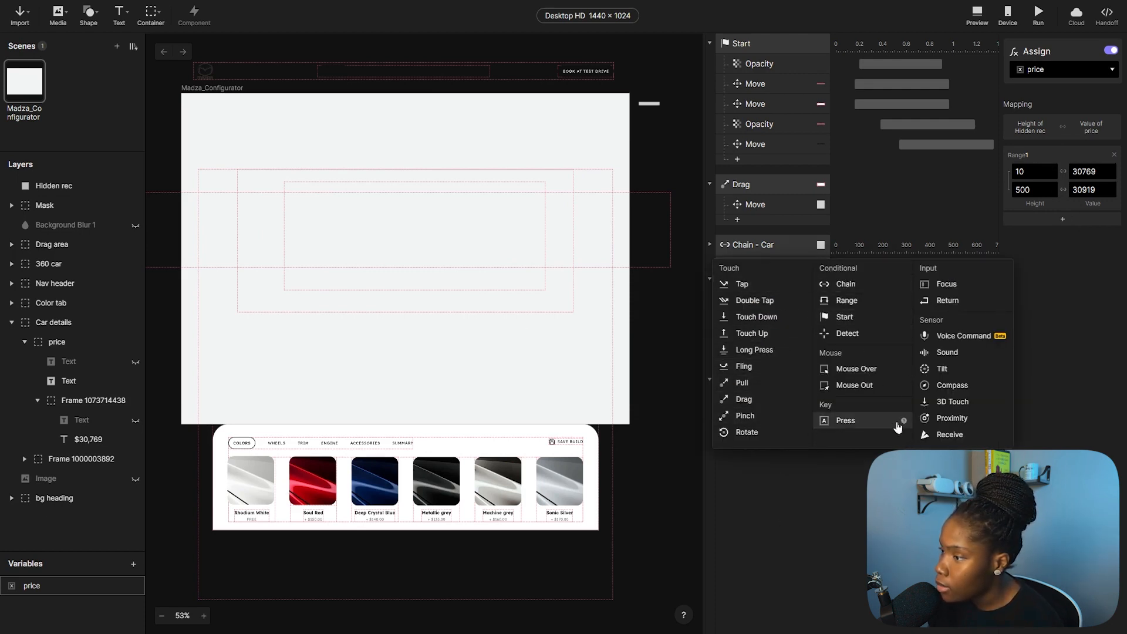
{"action": "left_click", "coordinate": [847, 333]}
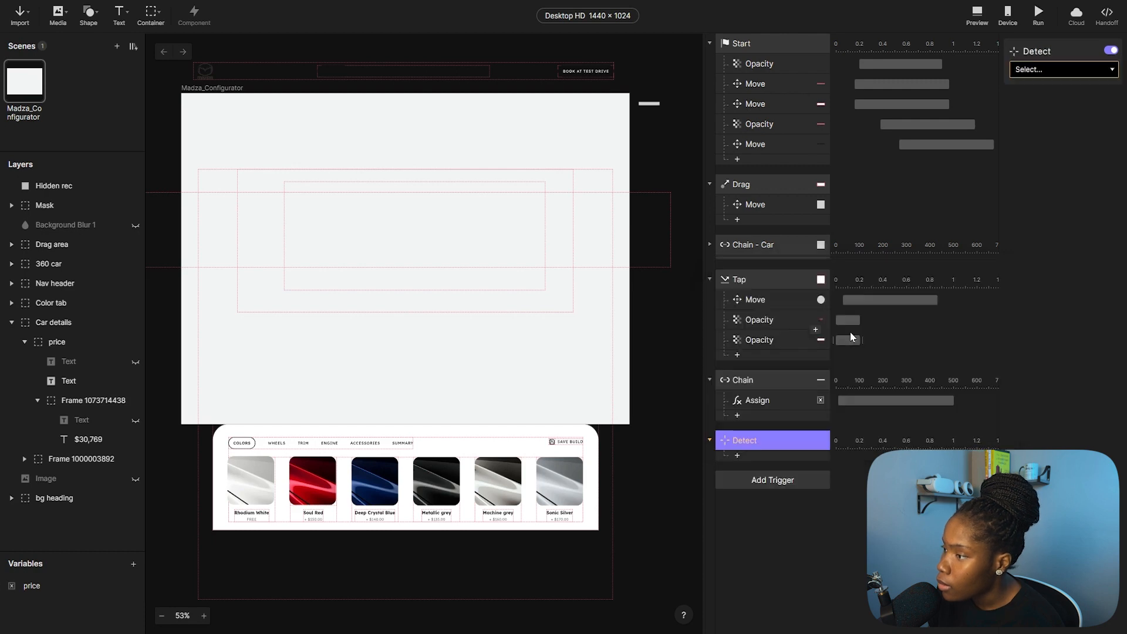
{"action": "left_click", "coordinate": [1067, 72]}
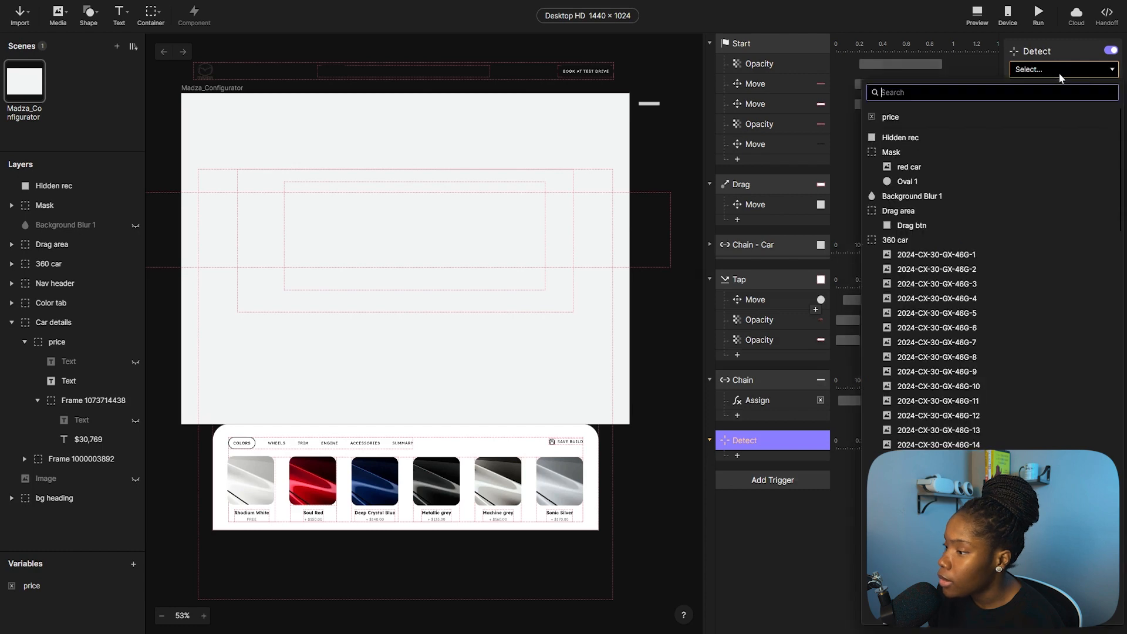
{"action": "left_click", "coordinate": [924, 119]}
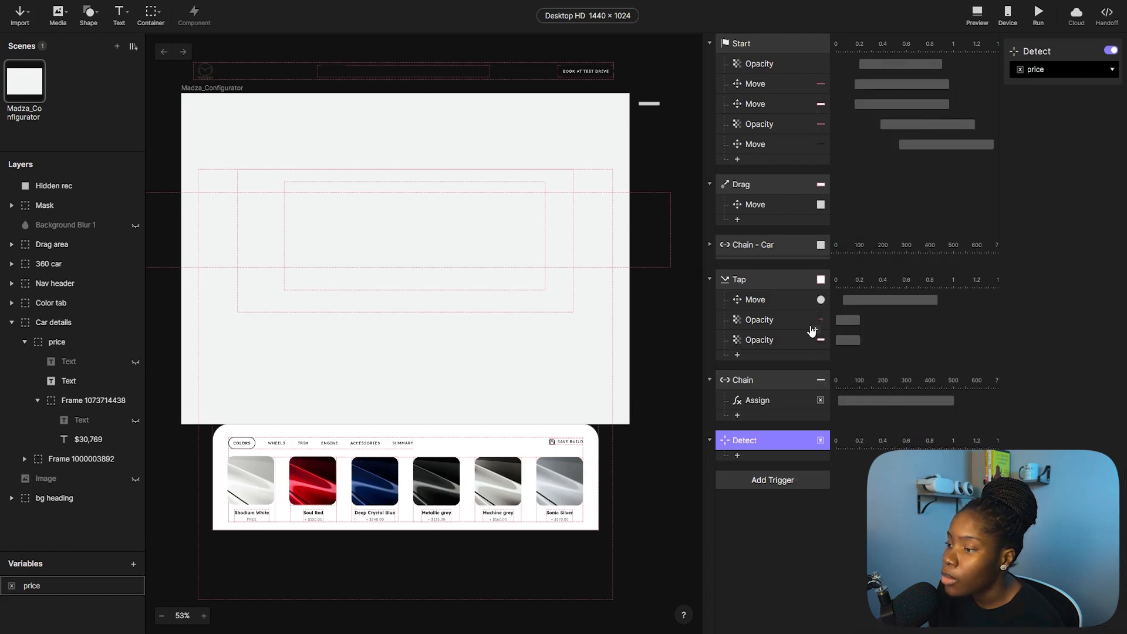
Add a Text response to the Detect trigger and target the $30,769 text layer.
{"action": "left_click", "coordinate": [737, 455]}
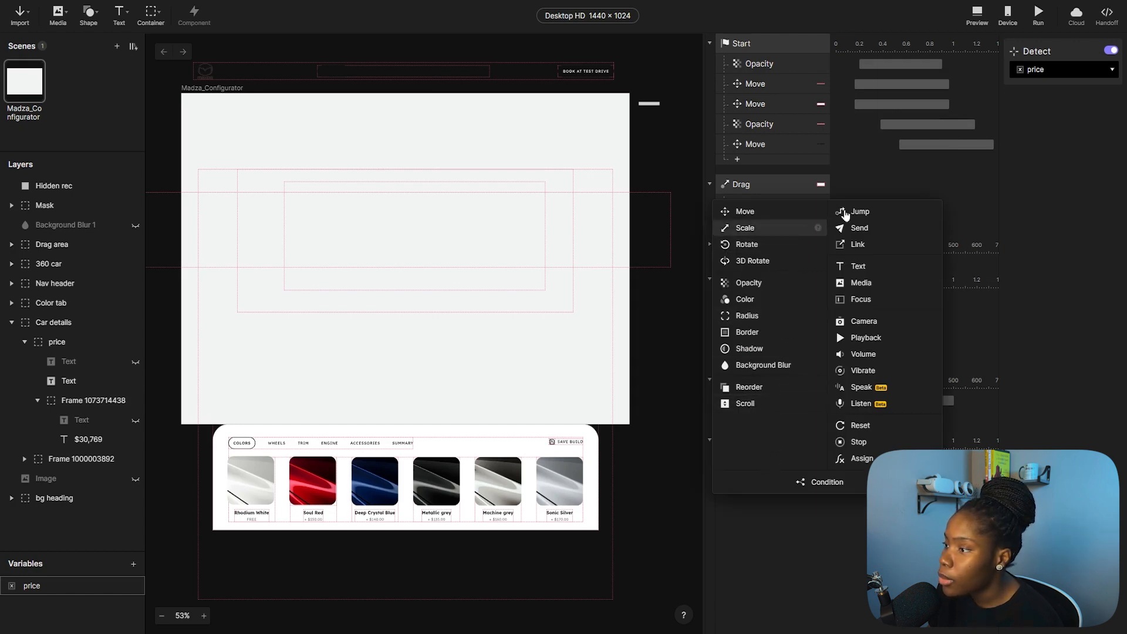
{"action": "left_click", "coordinate": [875, 269]}
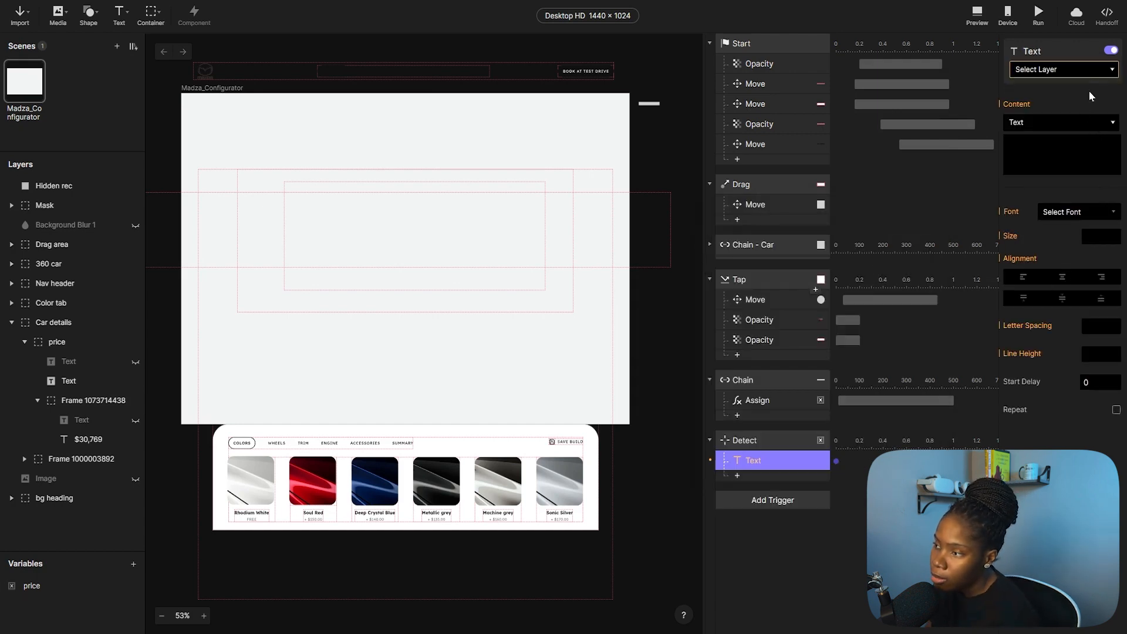
{"action": "left_click", "coordinate": [1091, 70]}
{"action": "left_click", "coordinate": [1101, 118]}
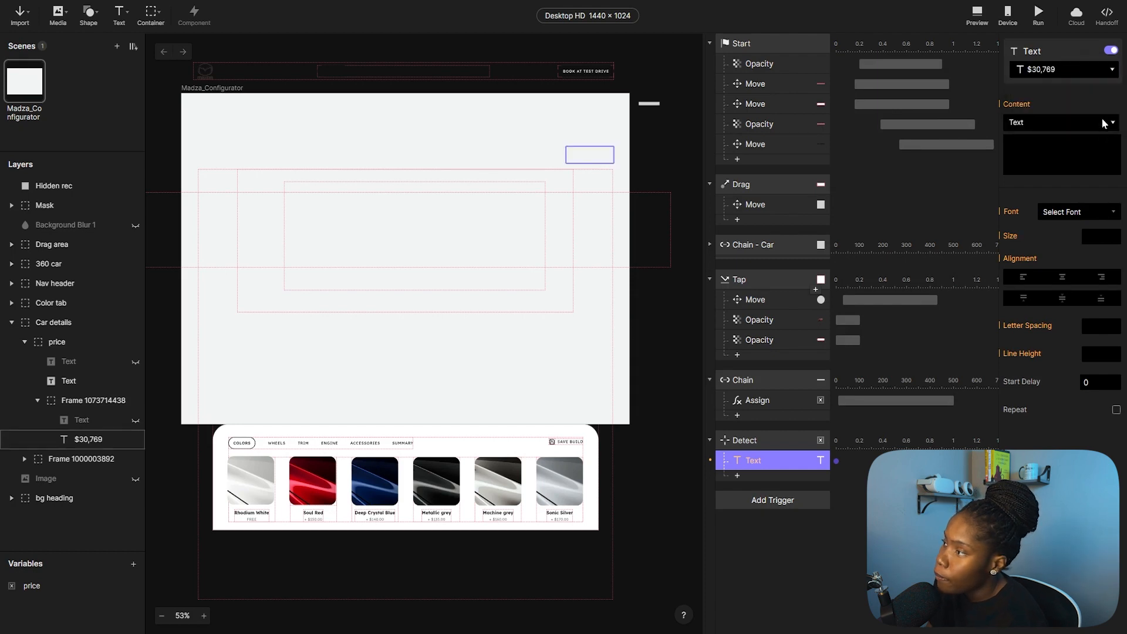
Switch the Text response's content to Formula and enter "$" + format(money, "##,###").
{"action": "left_click", "coordinate": [1008, 143]}
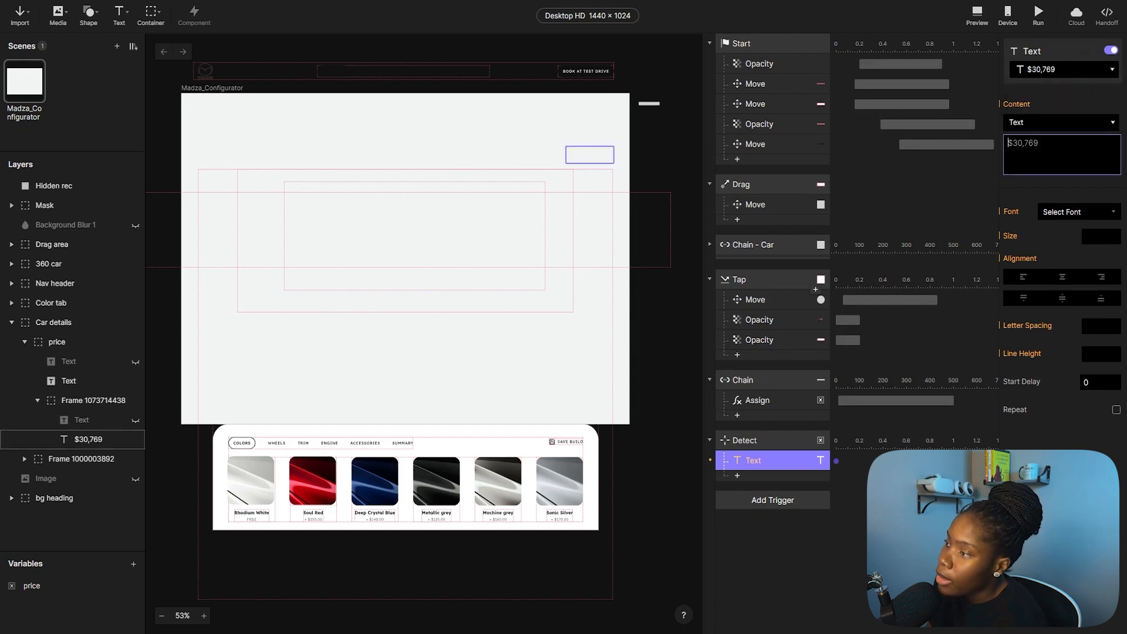
{"action": "left_click", "coordinate": [1103, 126]}
{"action": "left_click", "coordinate": [1094, 146]}
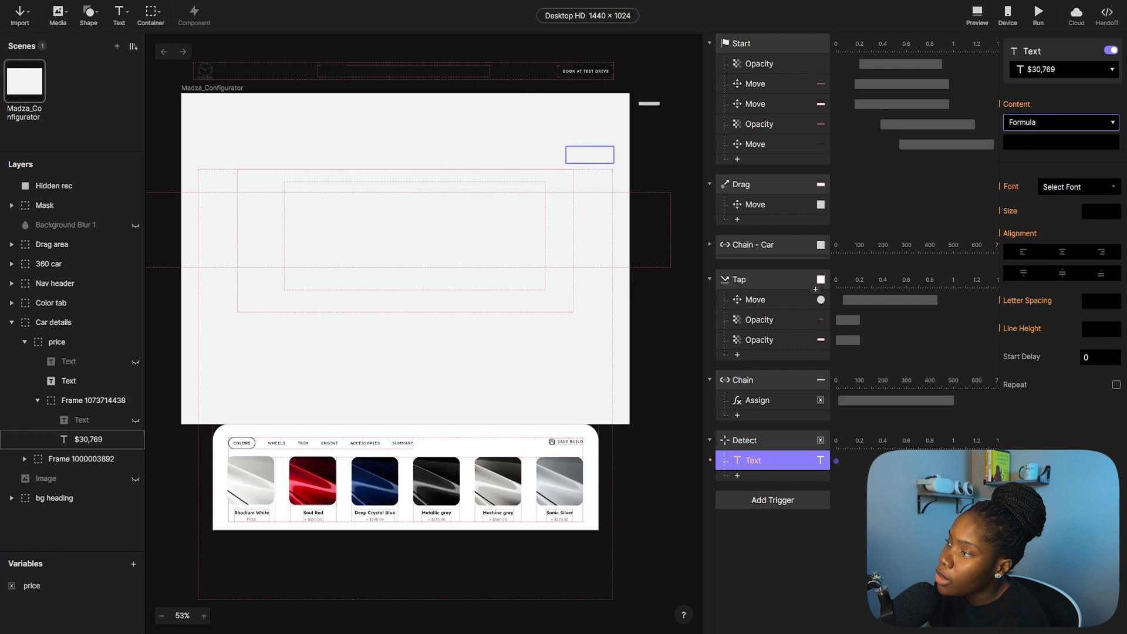
{"action": "left_click", "coordinate": [1109, 142]}
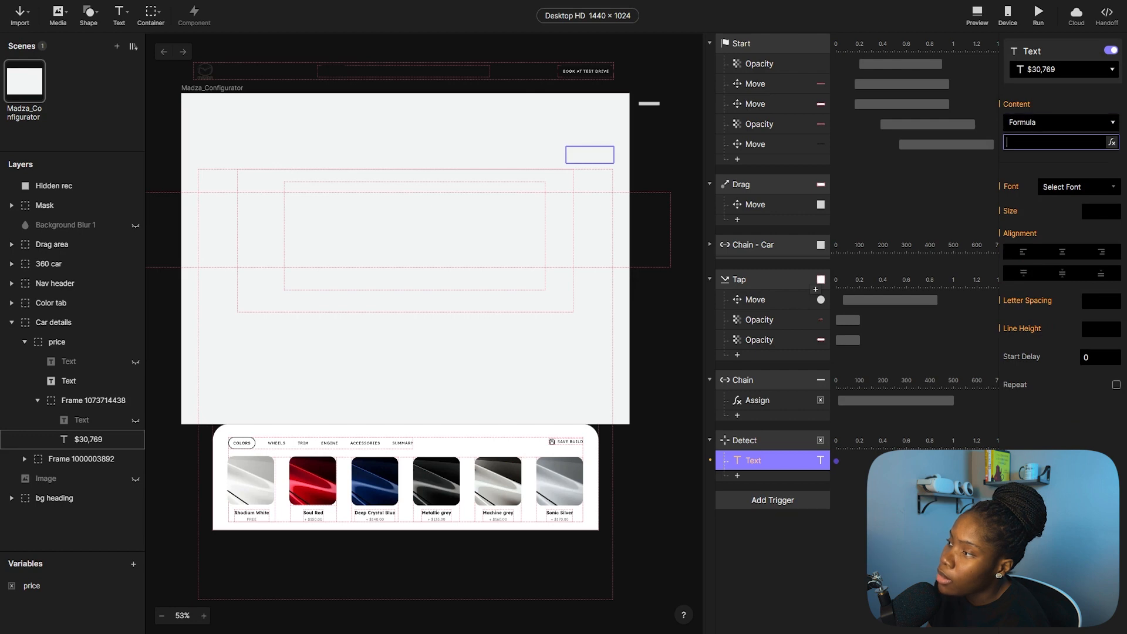
{"action": "left_click", "coordinate": [1111, 143]}
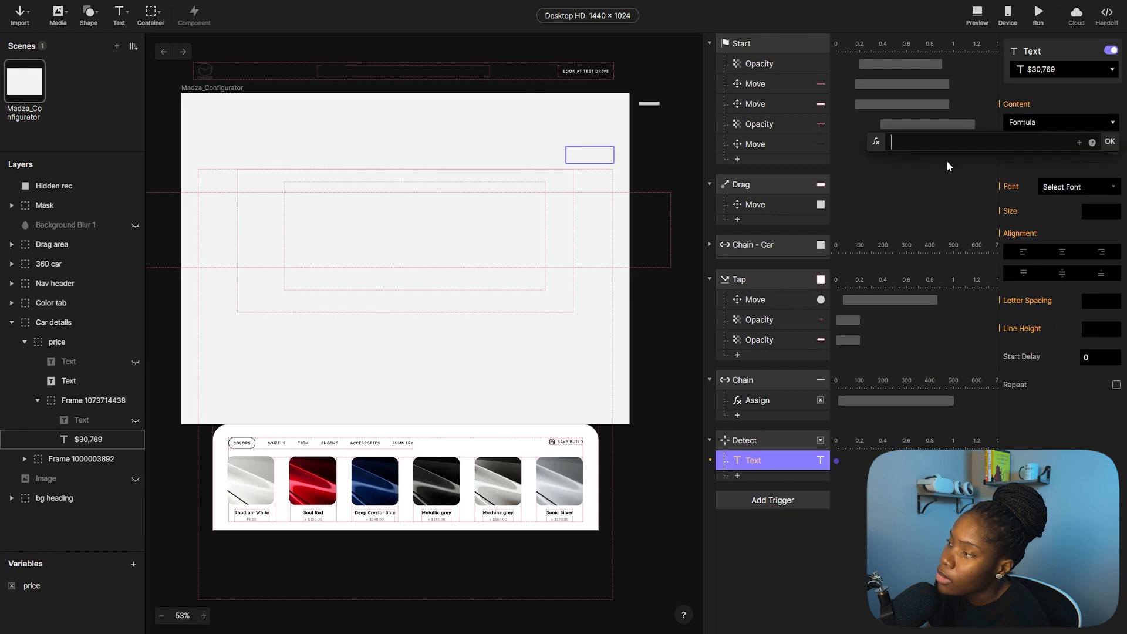
{"action": "type", "text": "\""}
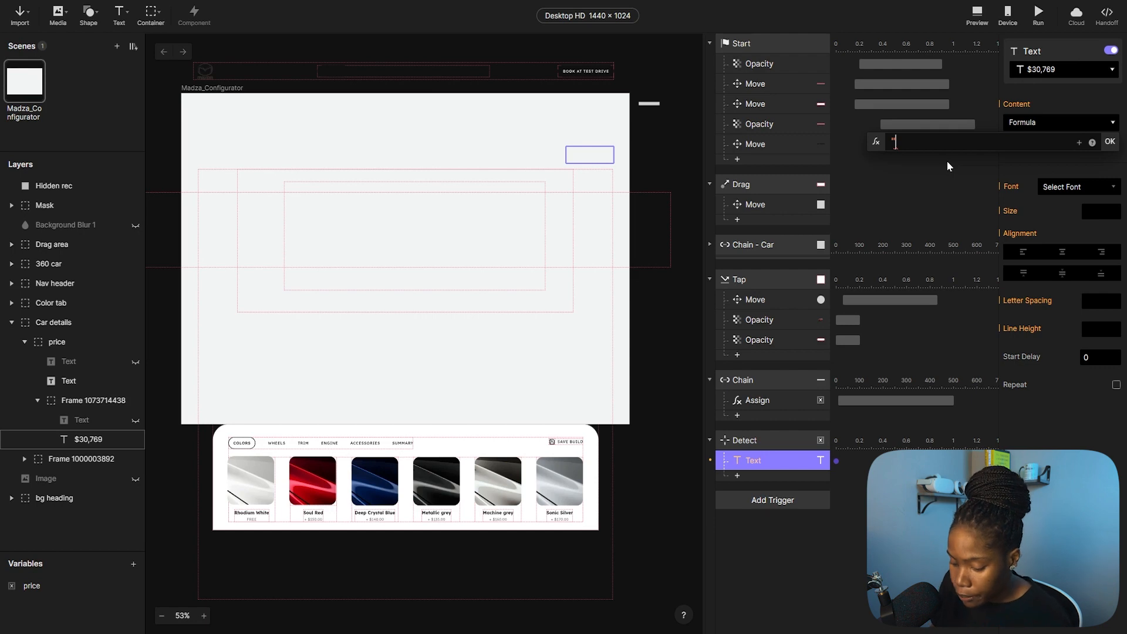
{"action": "type", "text": "$\" + ("}
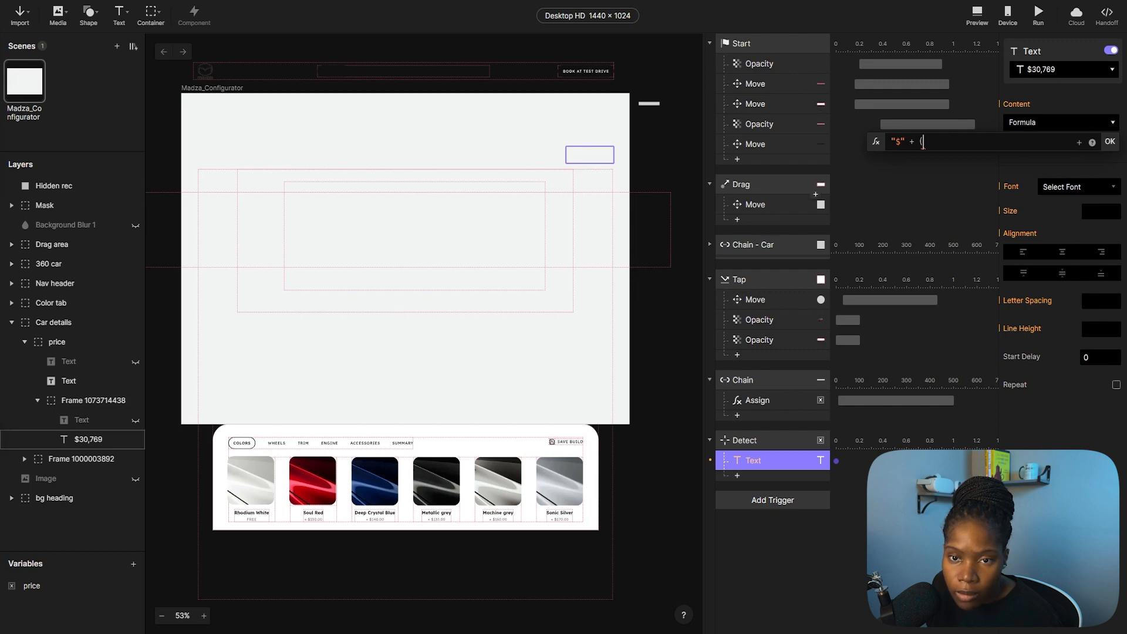
{"action": "left_click_drag", "start_coordinate": [925, 141], "coordinate": [875, 145]}
{"action": "type", "text": "\"$\" + format(money, \"##,###\")"}
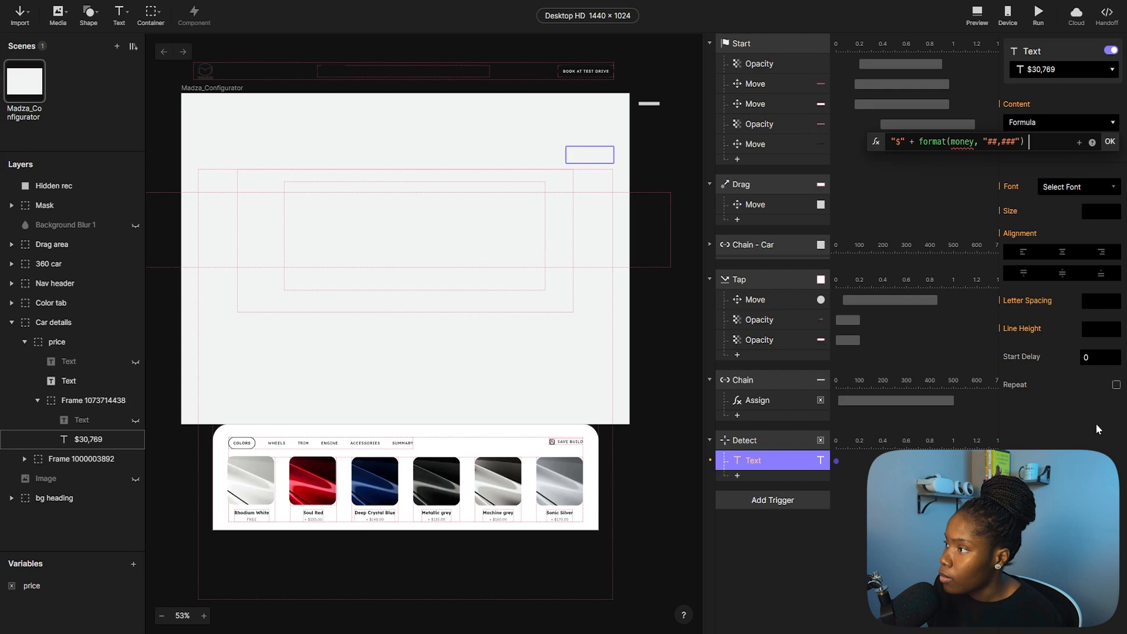
{"action": "left_click", "coordinate": [1110, 143]}
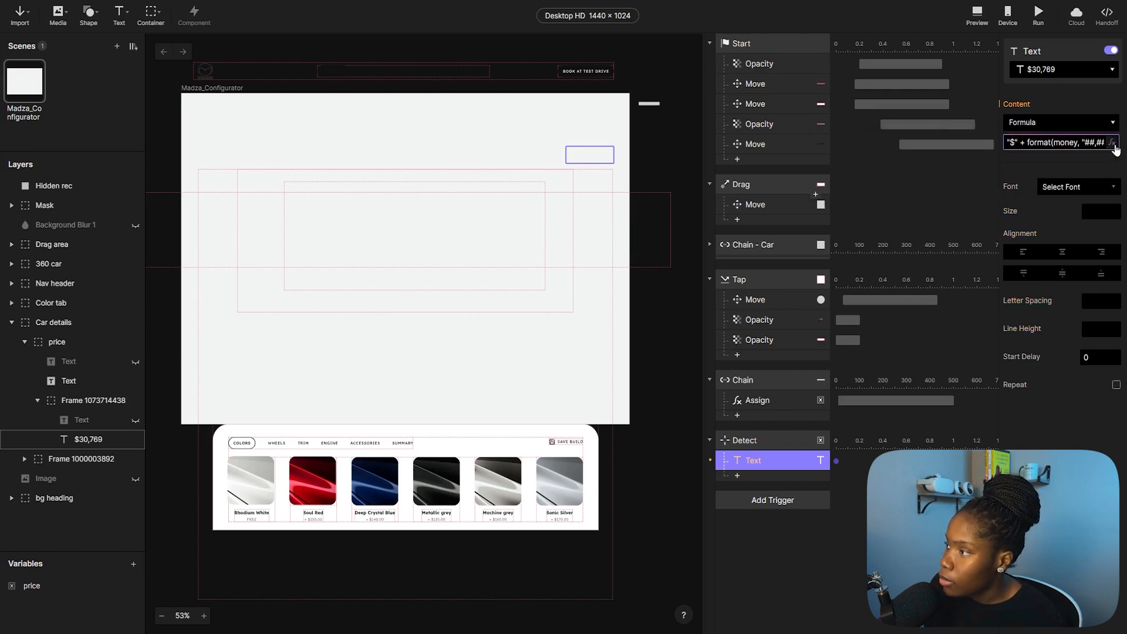
Replace money with the price variable in the Text response's formula so it reads "$" + format(price, "##,###").
{"action": "left_click", "coordinate": [1111, 143]}
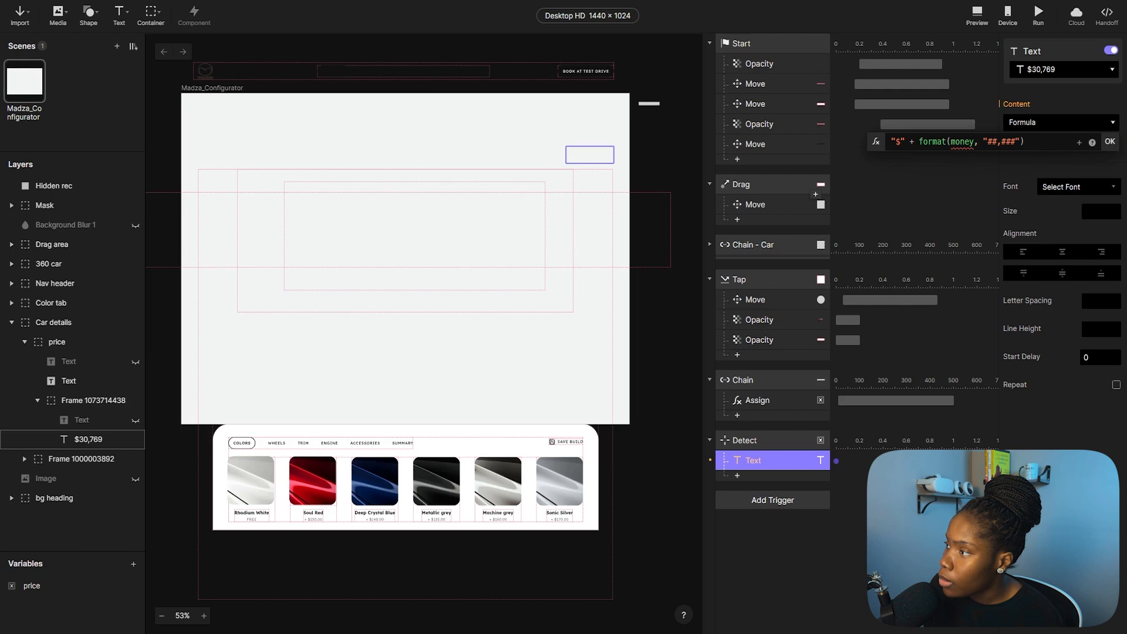
{"action": "left_click_drag", "start_coordinate": [974, 143], "coordinate": [956, 142]}
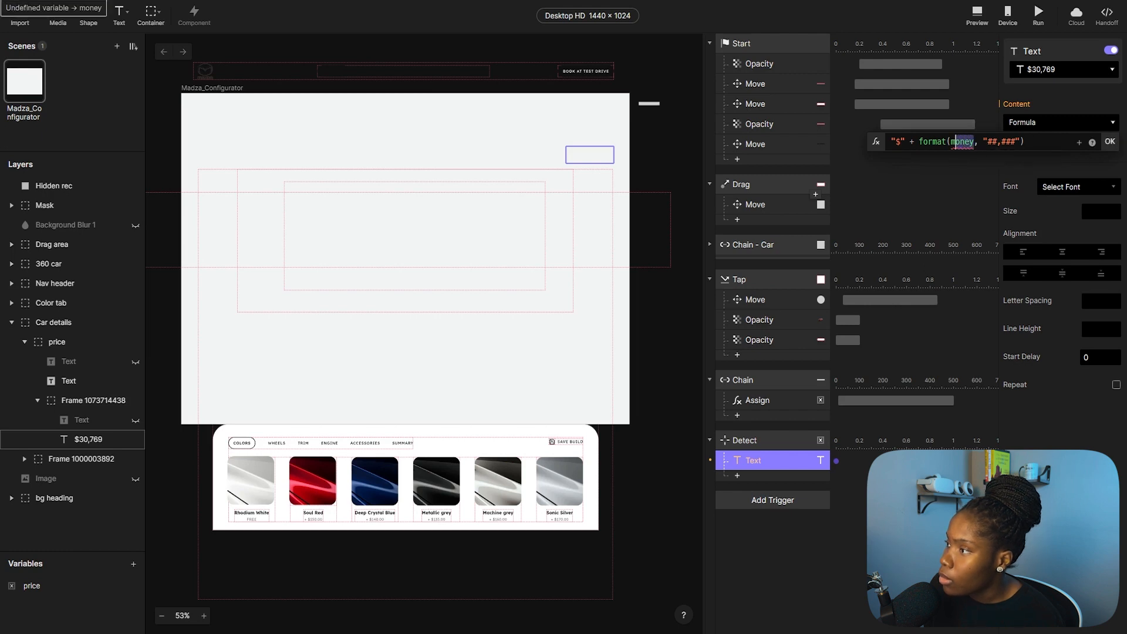
{"action": "type", "text": "pro"}
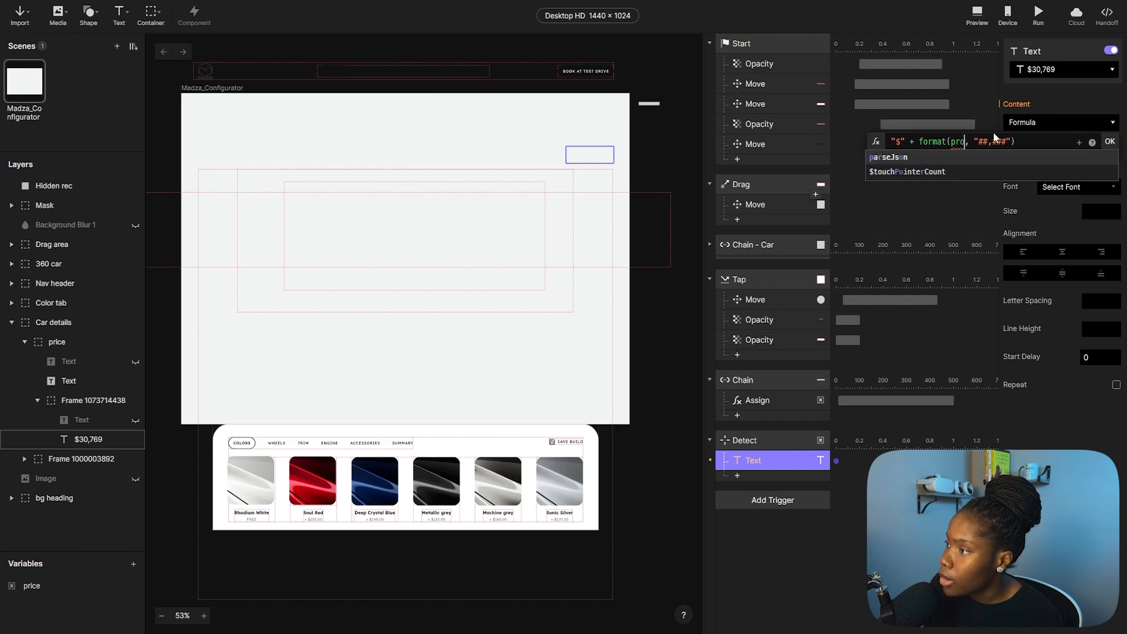
{"action": "key", "text": "BackSpace"}
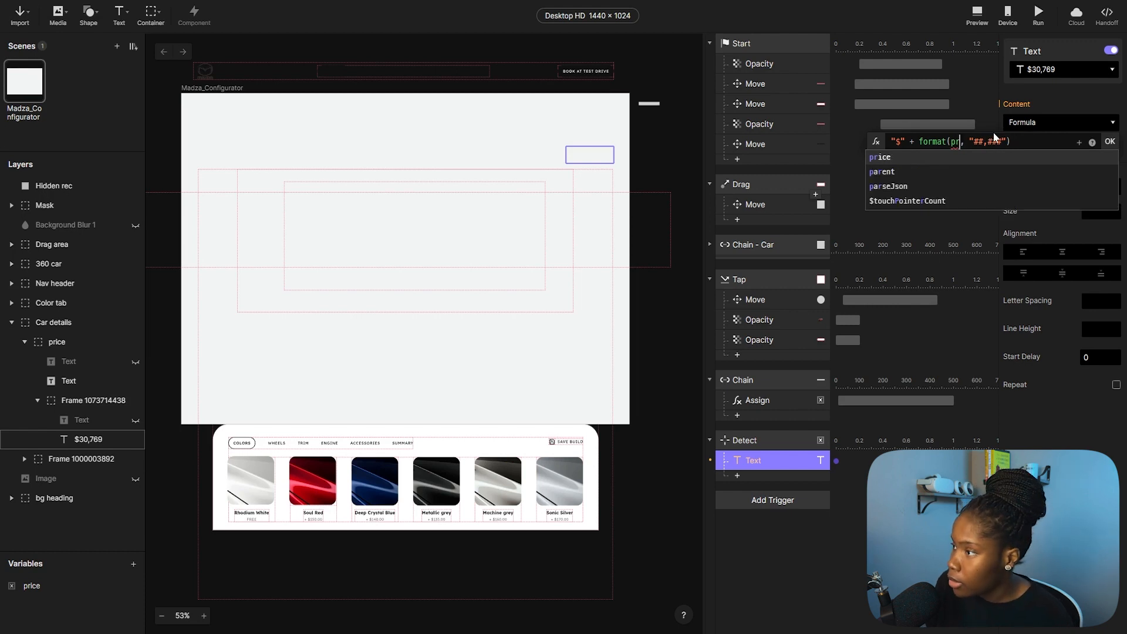
{"action": "left_click", "coordinate": [979, 157]}
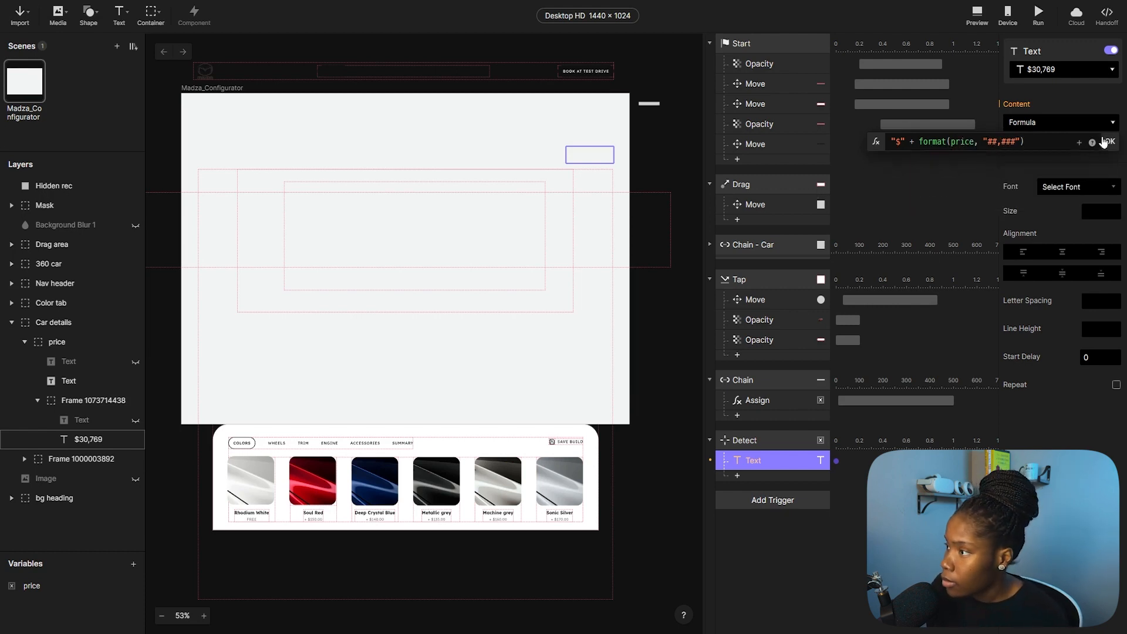
{"action": "left_click", "coordinate": [1109, 141]}
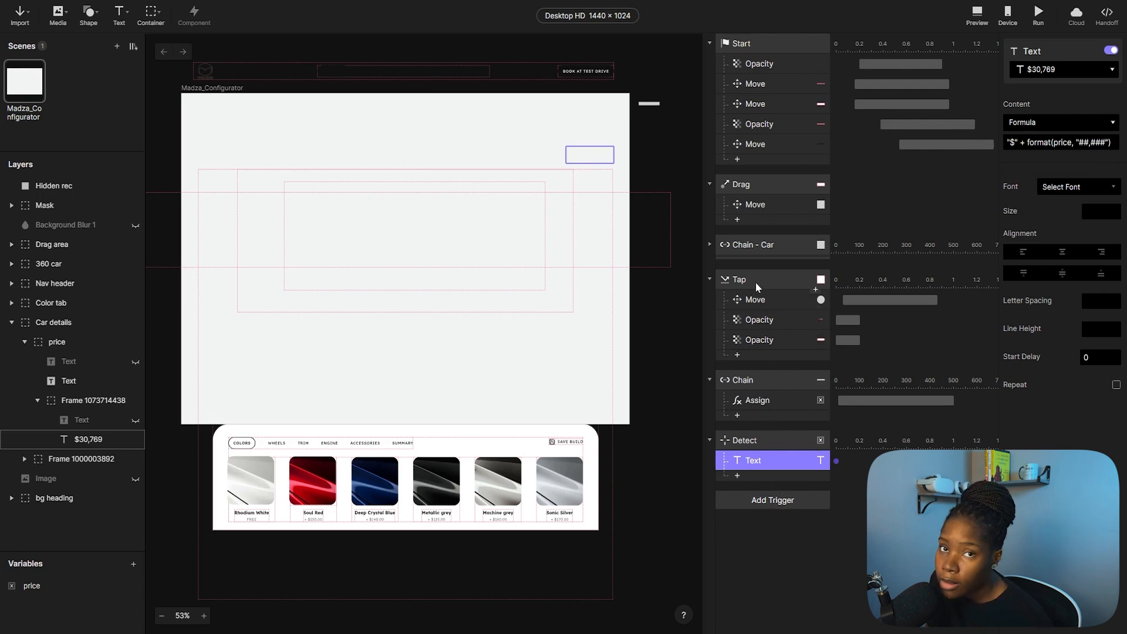
Add a Scale response to the Tap trigger and target the Hidden rec layer.
{"action": "left_click", "coordinate": [771, 355]}
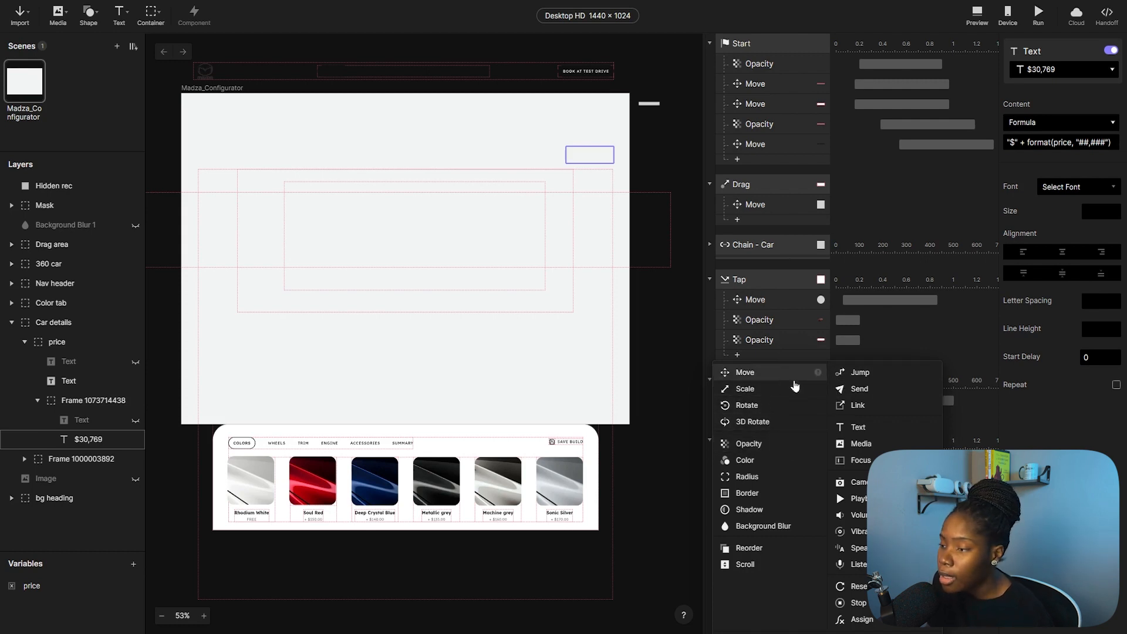
{"action": "left_click", "coordinate": [773, 390]}
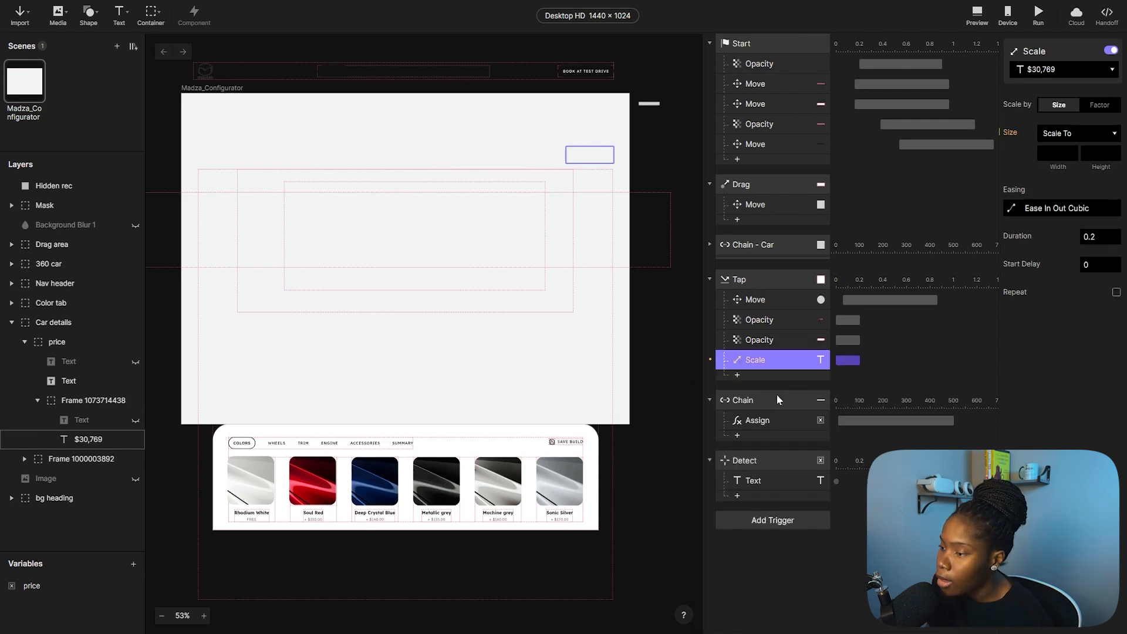
{"action": "left_click", "coordinate": [1061, 69]}
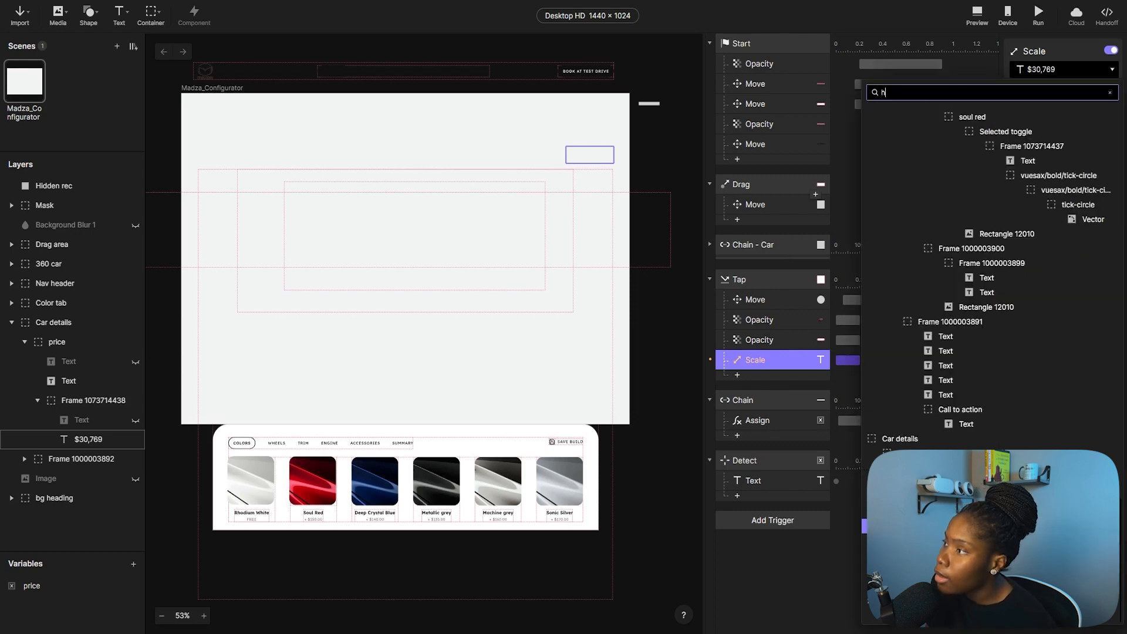
{"action": "type", "text": "hi"}
{"action": "left_click", "coordinate": [901, 116]}
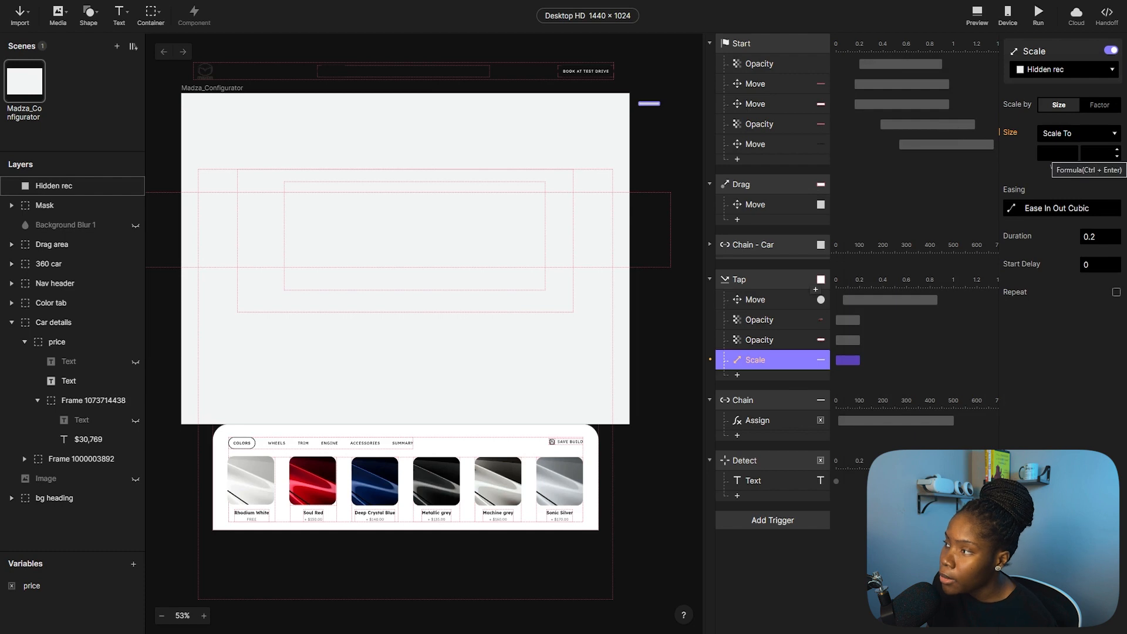
Set the Scale response's height to 10 and its duration to 0.
{"action": "left_click", "coordinate": [1085, 152]}
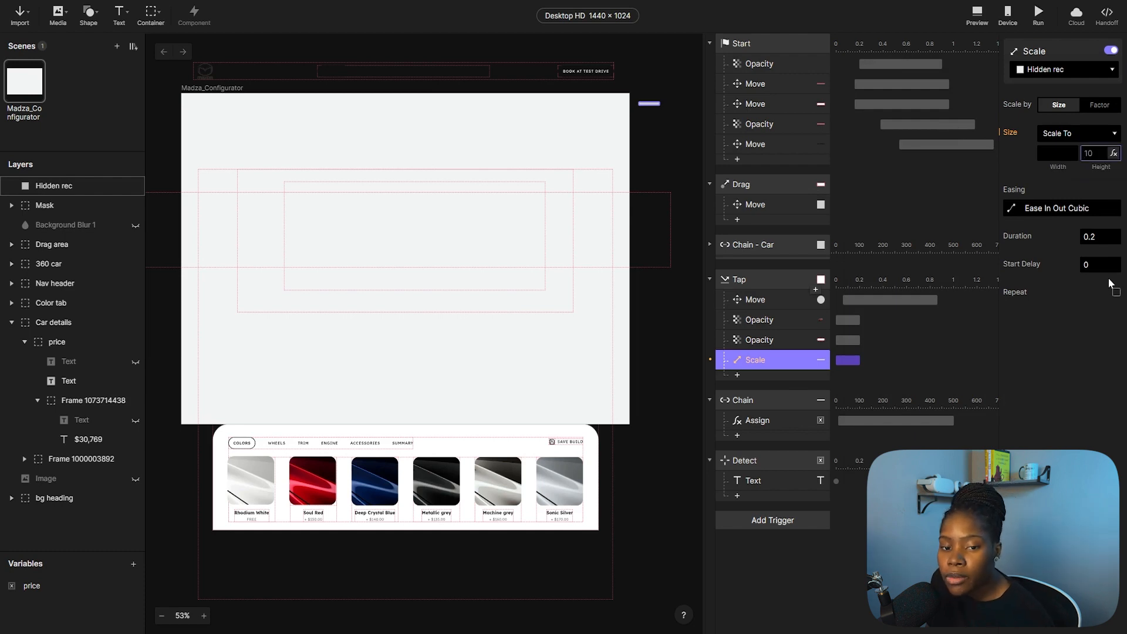
{"action": "type", "text": "0"}
{"action": "left_click", "coordinate": [1068, 428]}
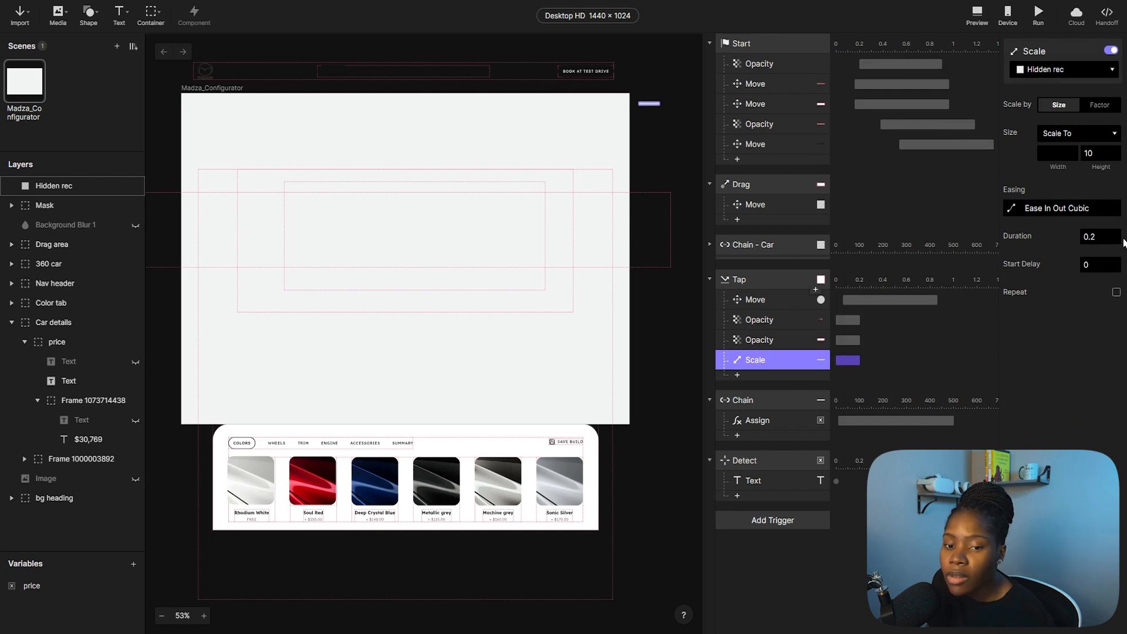
{"action": "left_click", "coordinate": [1087, 237]}
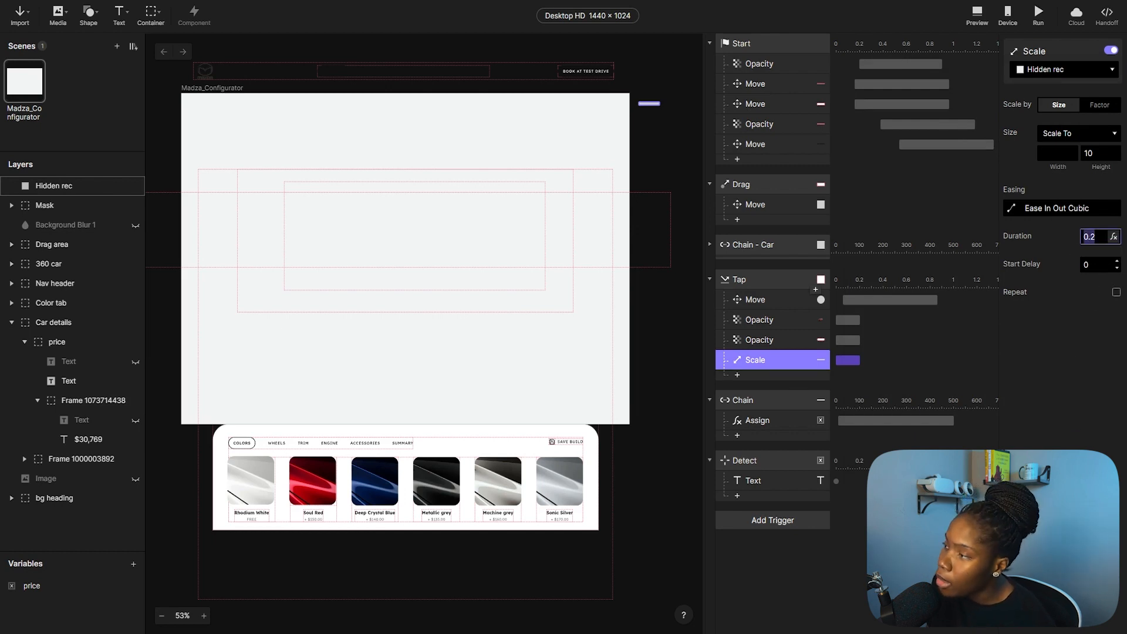
{"action": "left_click", "coordinate": [1091, 339]}
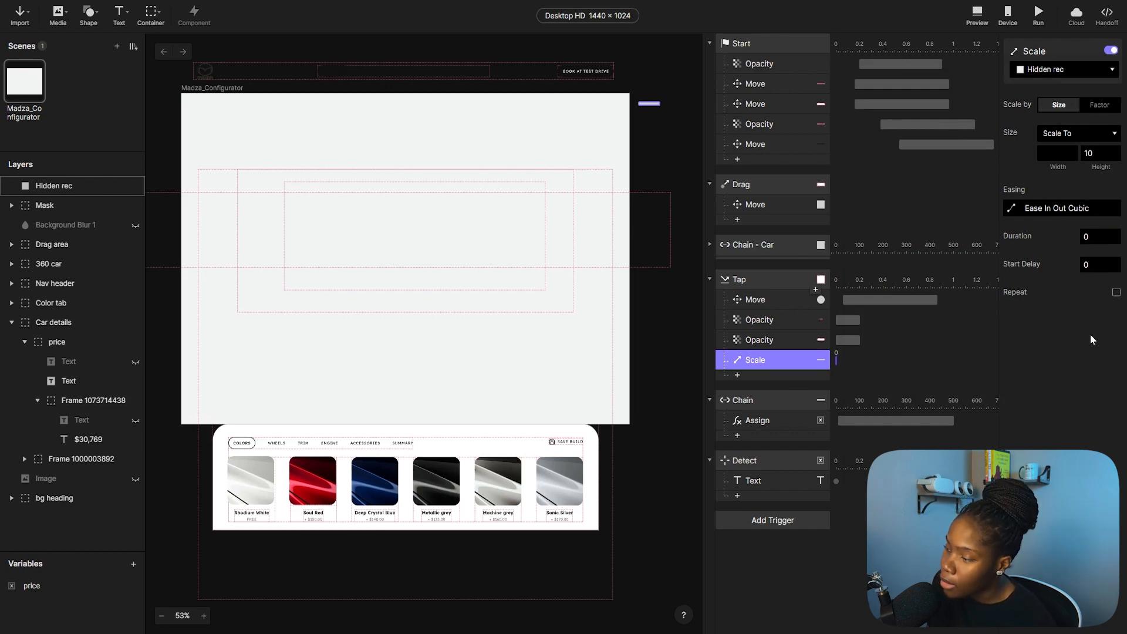
Add a second Scale response to the Tap trigger that scales Hidden rec to height 500 over 0.8 seconds.
{"action": "left_click", "coordinate": [772, 376]}
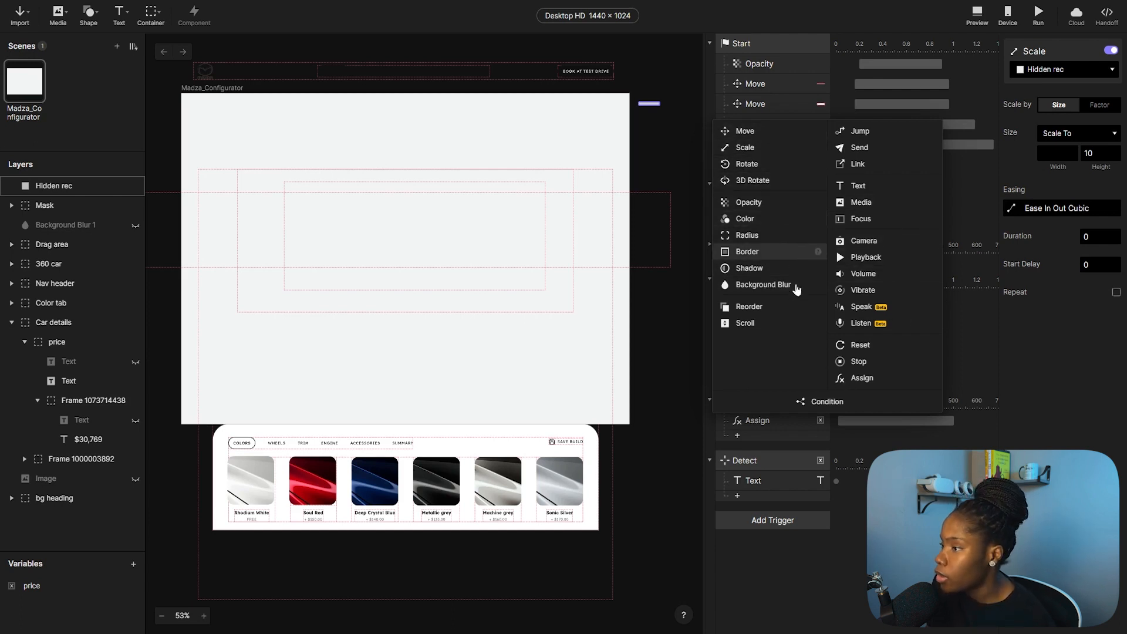
{"action": "left_click", "coordinate": [775, 148]}
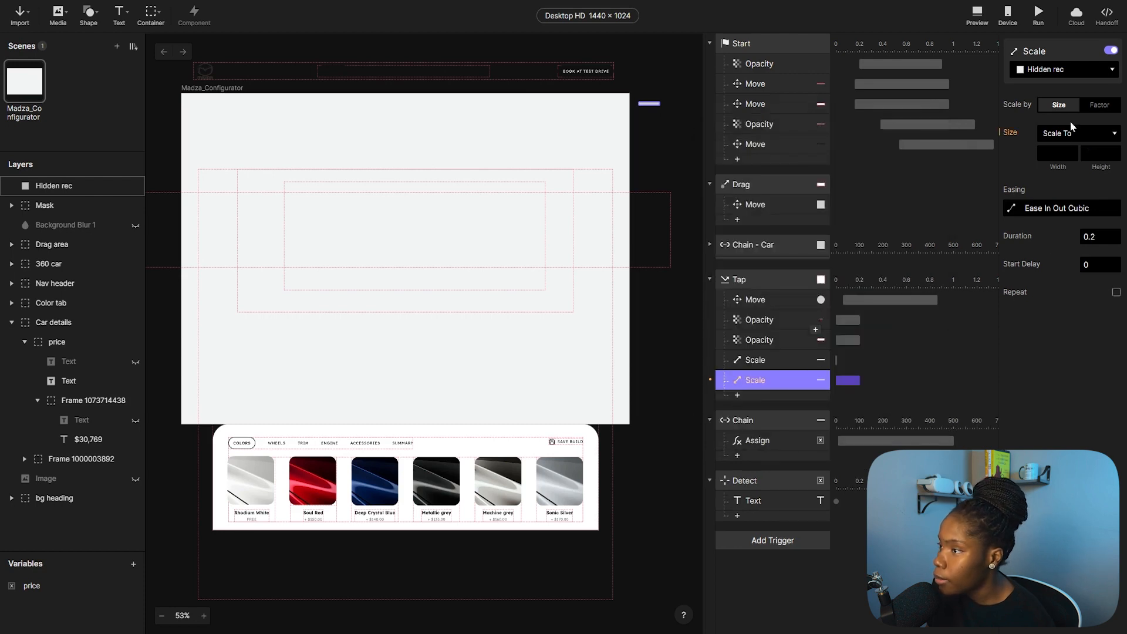
{"action": "left_click", "coordinate": [1089, 153]}
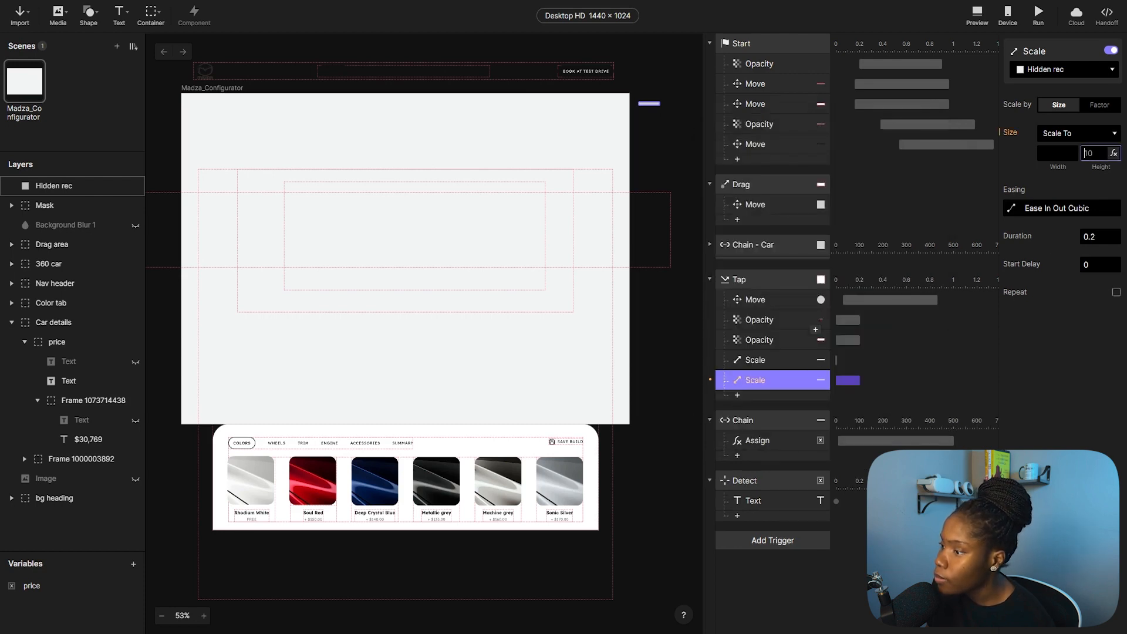
{"action": "left_click", "coordinate": [1095, 236]}
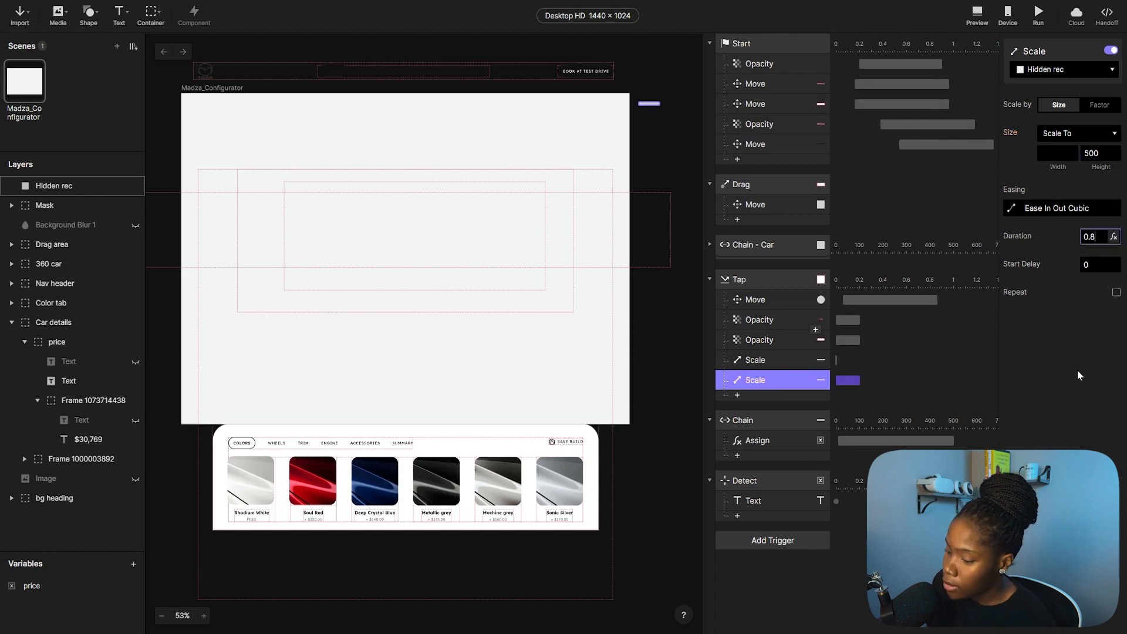
{"action": "key", "text": "Return"}
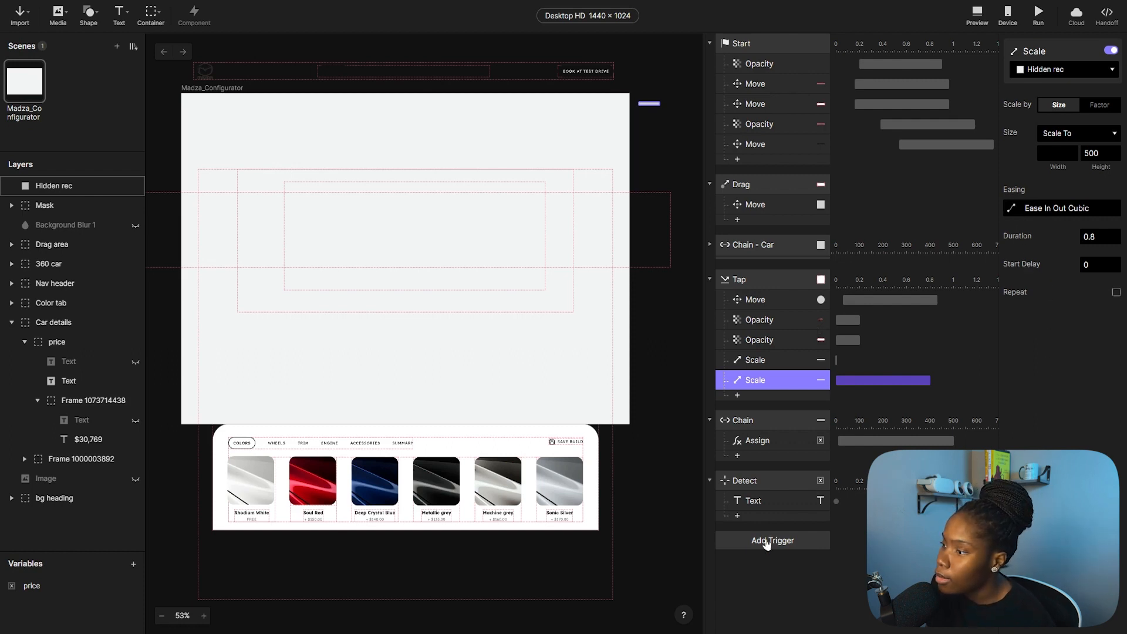
Preview the prototype, rotate the car and select the Soul Red swatch to check the price animation, restarting to test it again.
{"action": "left_click", "coordinate": [976, 17]}
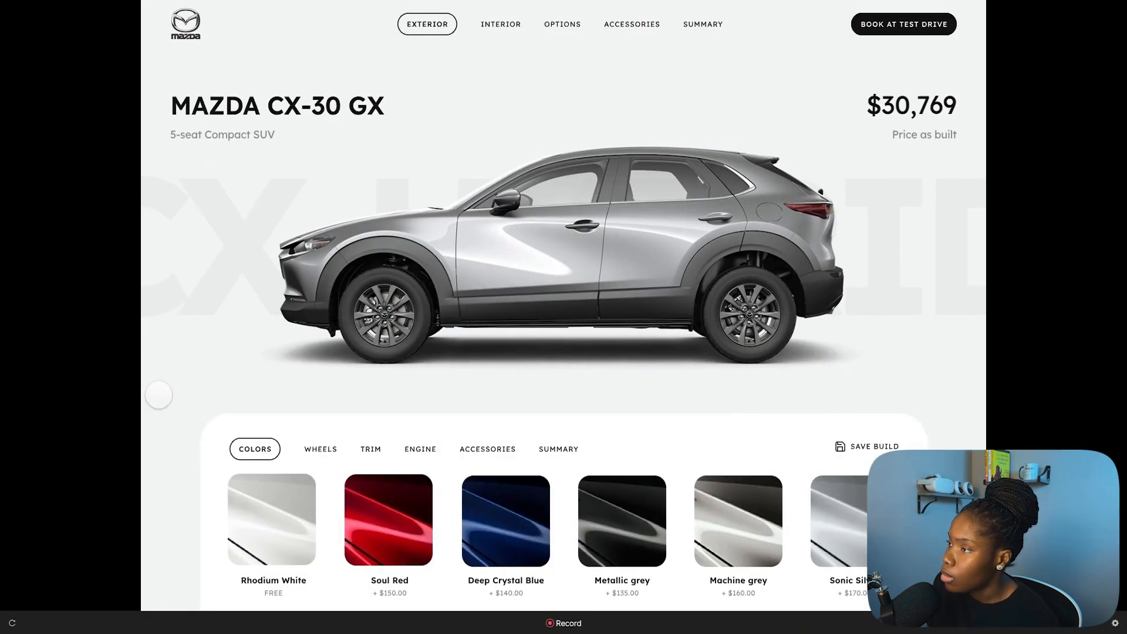
{"action": "left_click", "coordinate": [12, 625]}
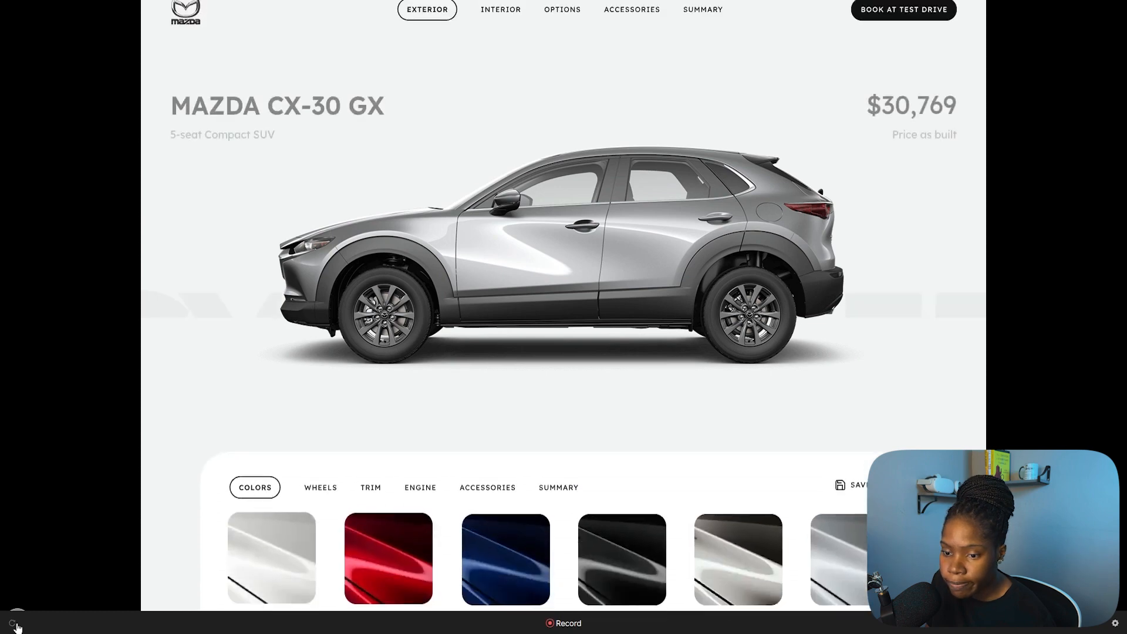
{"action": "left_click_drag", "start_coordinate": [341, 249], "coordinate": [402, 265]}
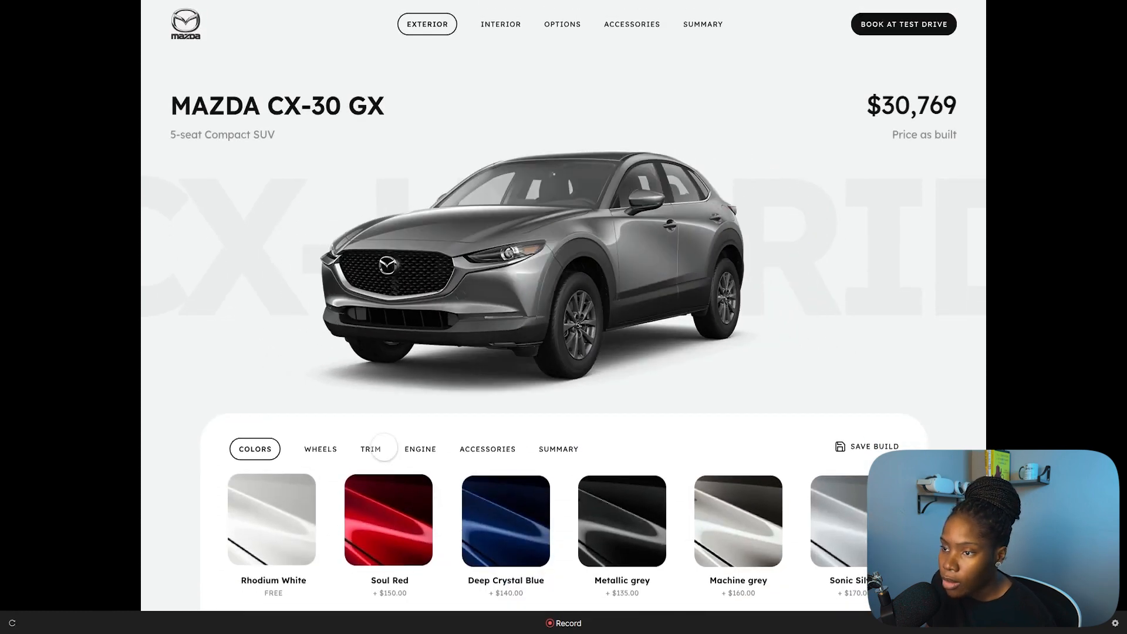
{"action": "left_click", "coordinate": [398, 516]}
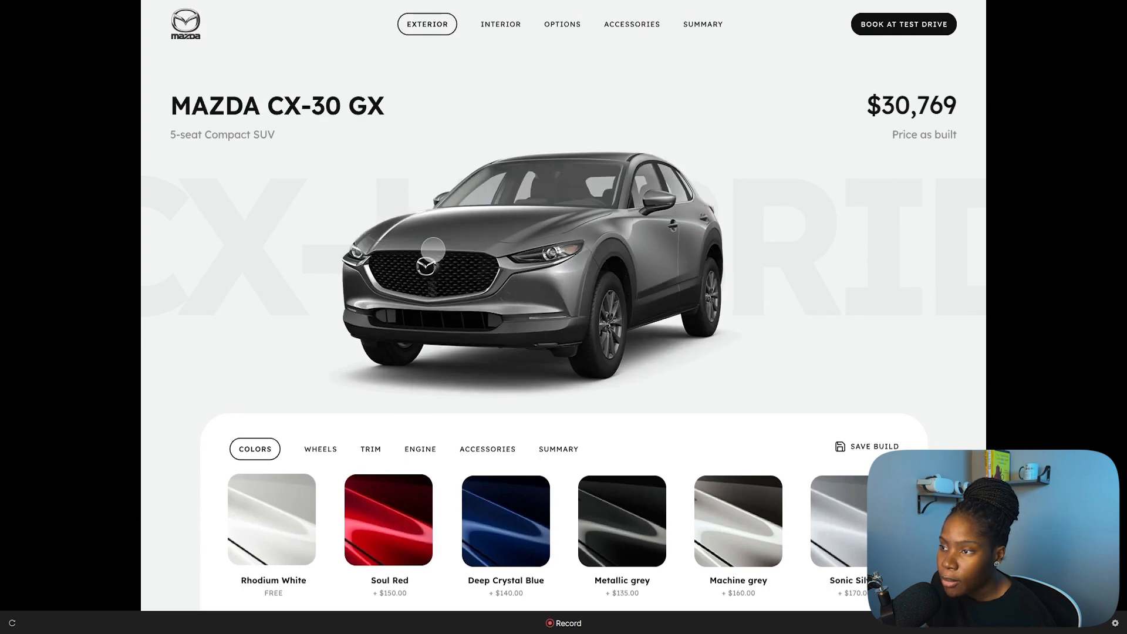
{"action": "left_click", "coordinate": [389, 503]}
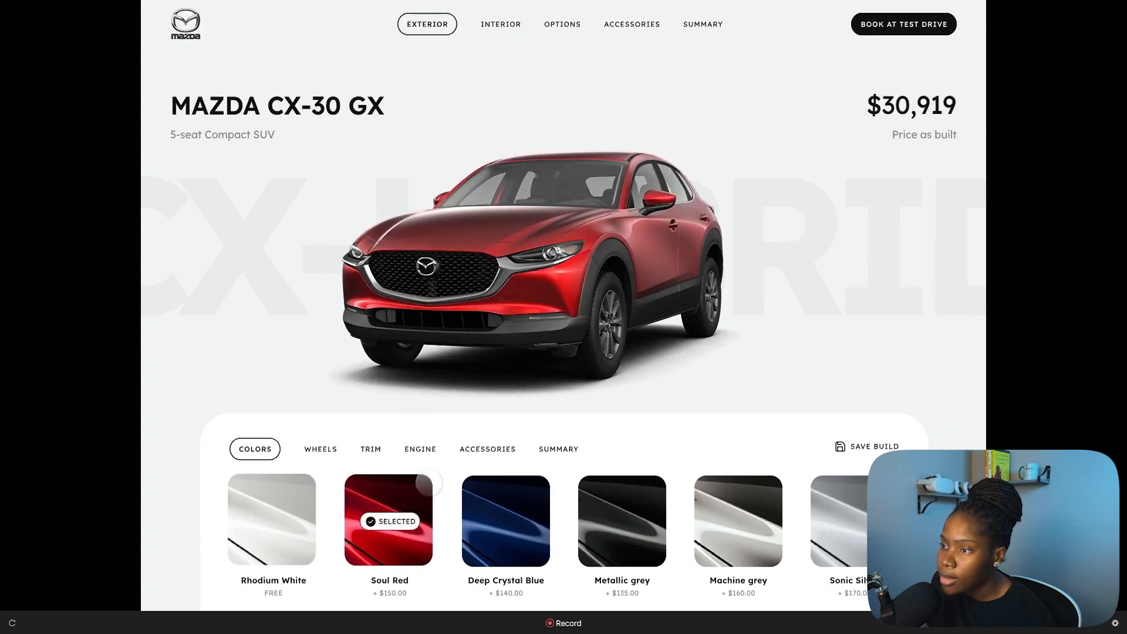
{"action": "left_click", "coordinate": [12, 623]}
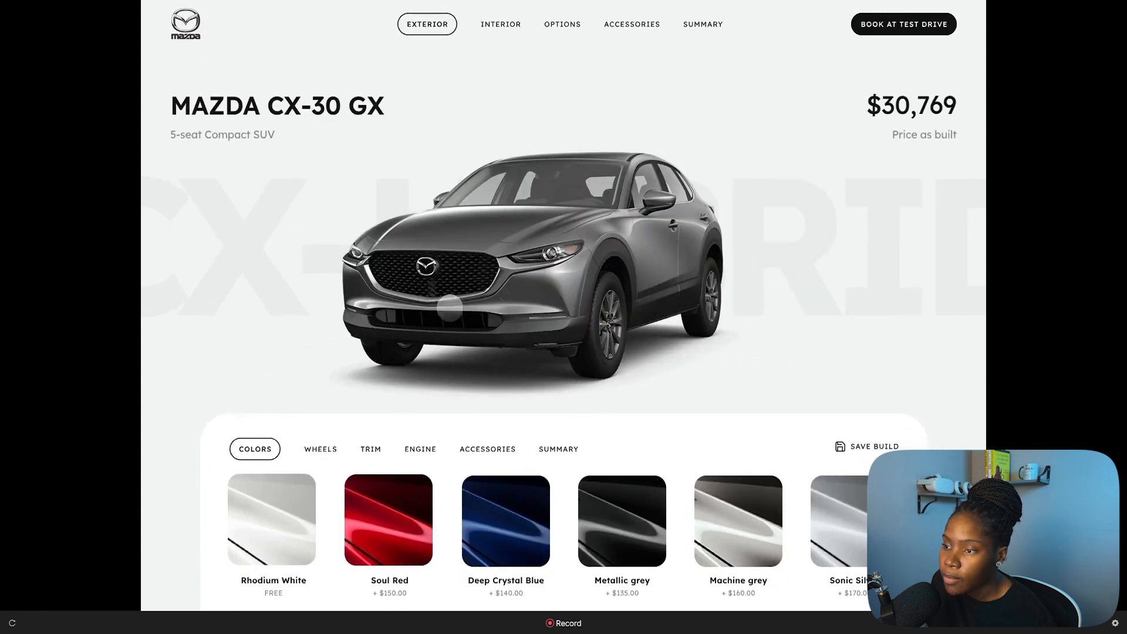
{"action": "left_click", "coordinate": [399, 500]}
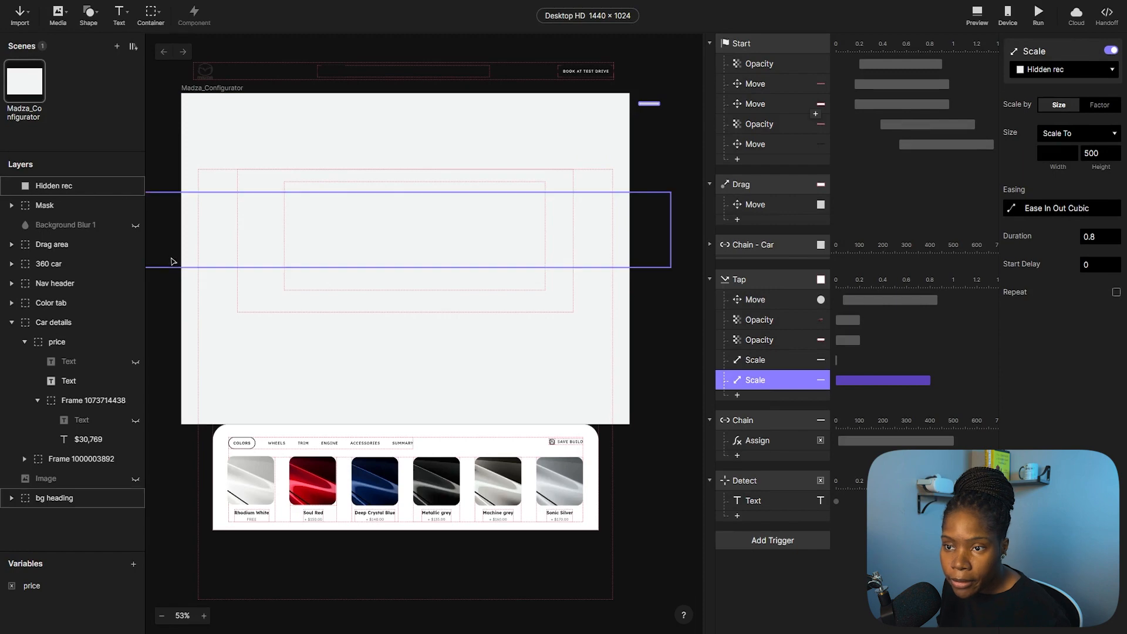
Make the hidden Background Blur 1 layer visible.
{"action": "left_click", "coordinate": [133, 226]}
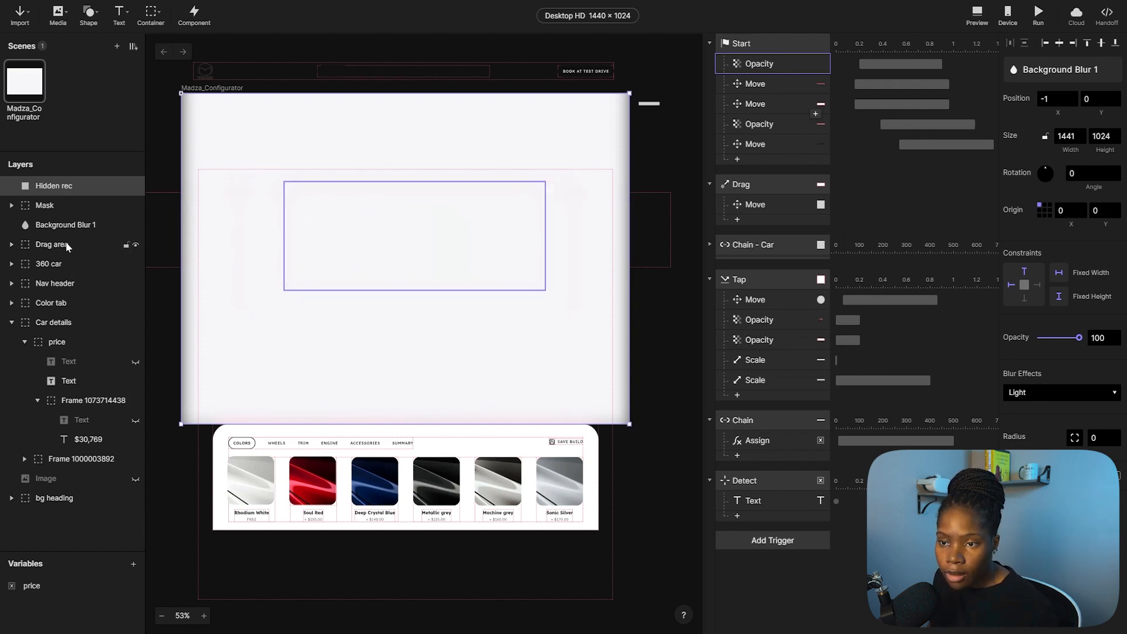
Move the Background Blur 1 layer above Mask, directly beneath Hidden rec, and collapse the Car details group.
{"action": "left_click_drag", "start_coordinate": [58, 217], "coordinate": [62, 201]}
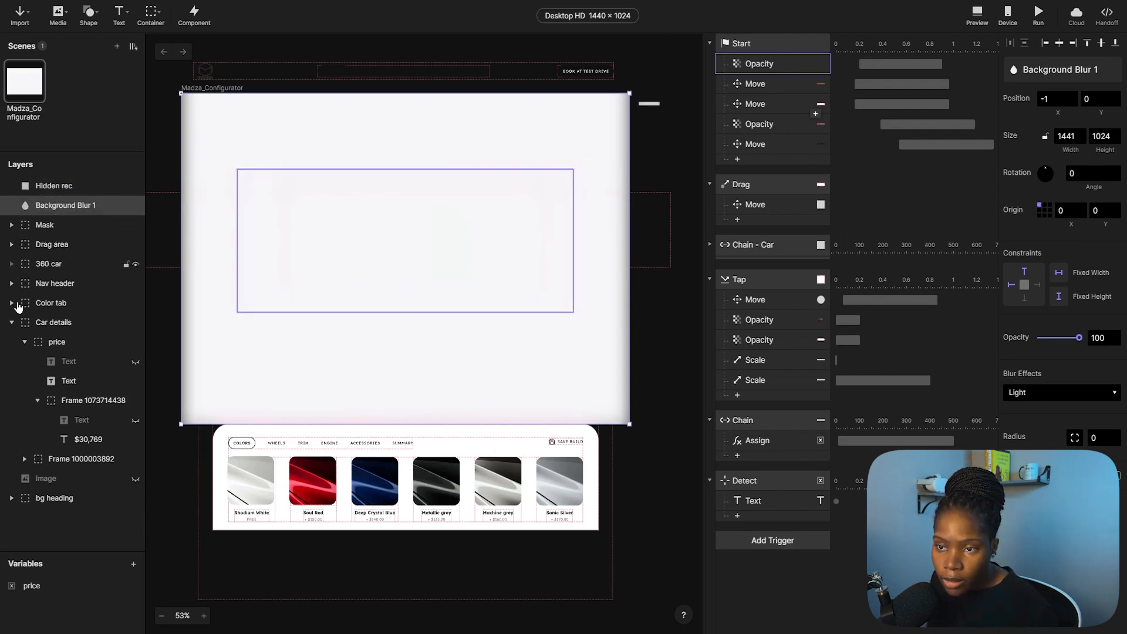
{"action": "left_click", "coordinate": [11, 322]}
{"action": "left_click", "coordinate": [41, 430]}
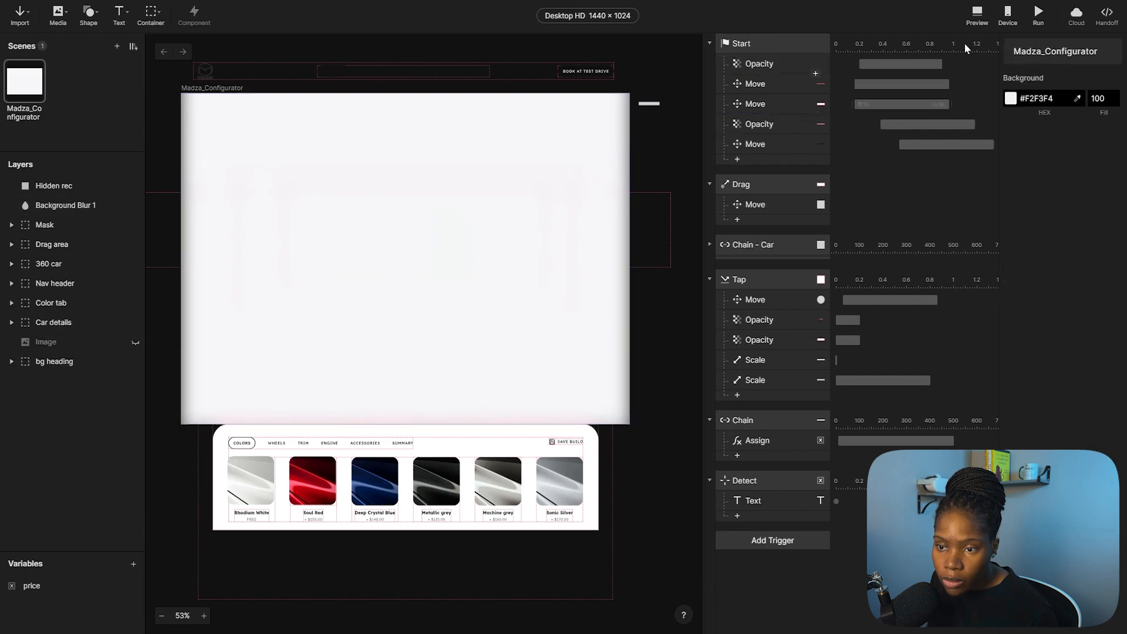
Preview the prototype in full screen and restart it several times to check the blurred intro animation.
{"action": "left_click", "coordinate": [976, 15]}
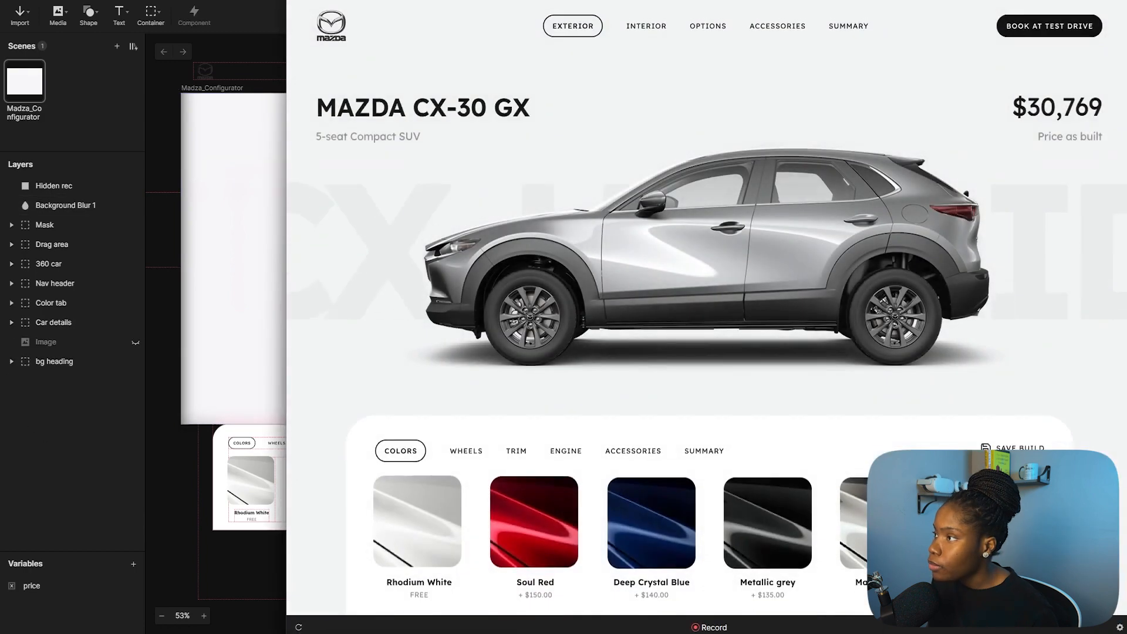
{"action": "key", "text": "ctrl+super+f"}
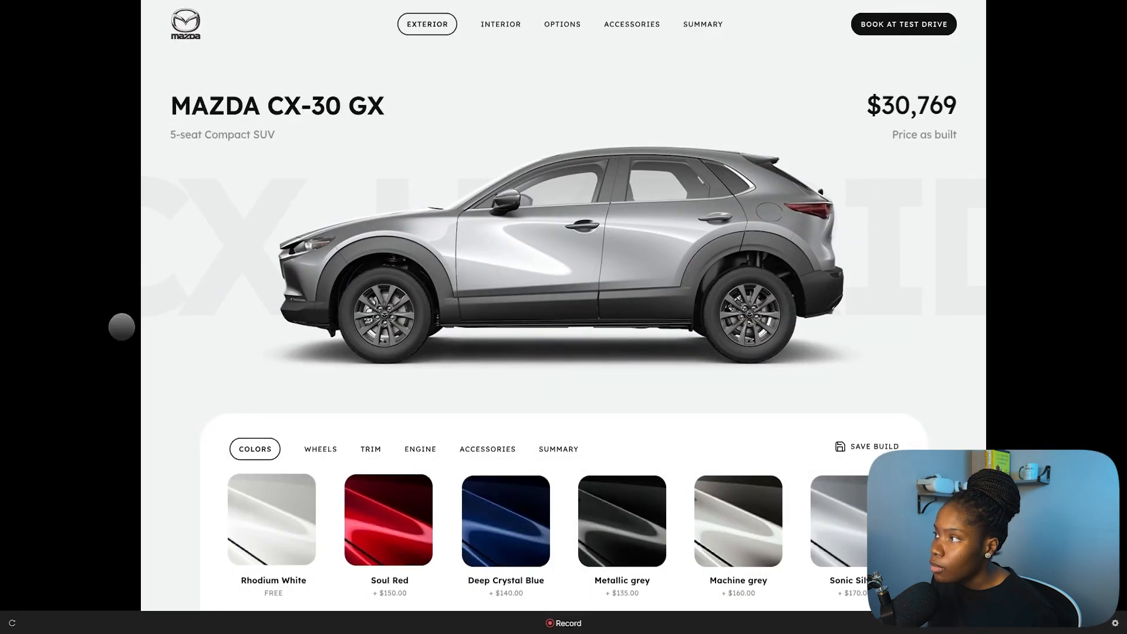
{"action": "left_click", "coordinate": [13, 624]}
{"action": "left_click", "coordinate": [13, 626]}
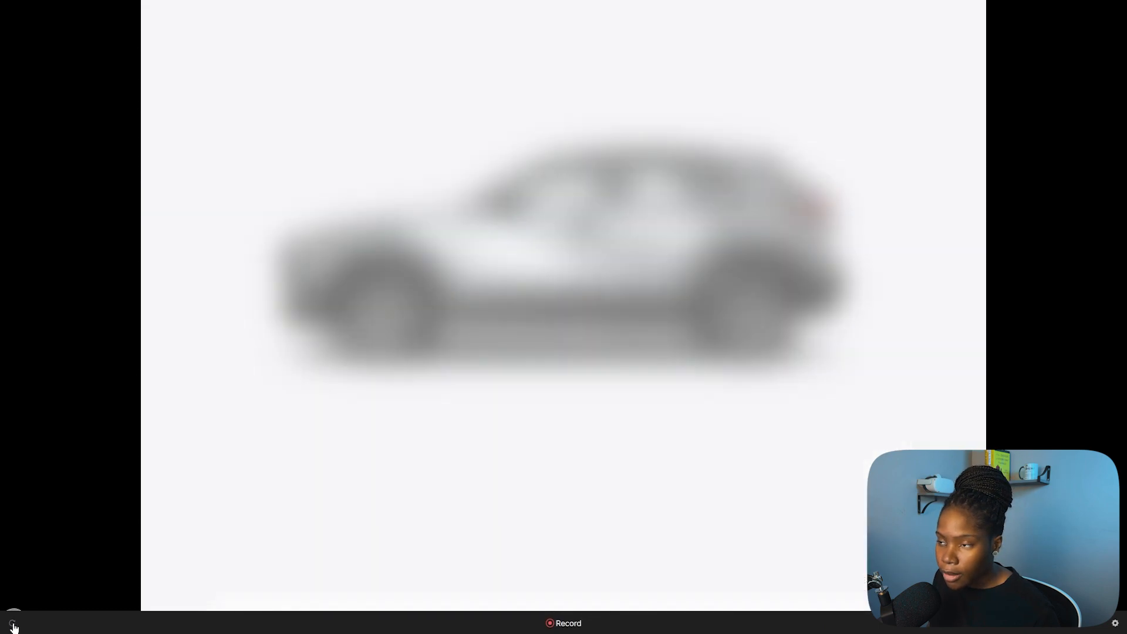
{"action": "left_click", "coordinate": [13, 626]}
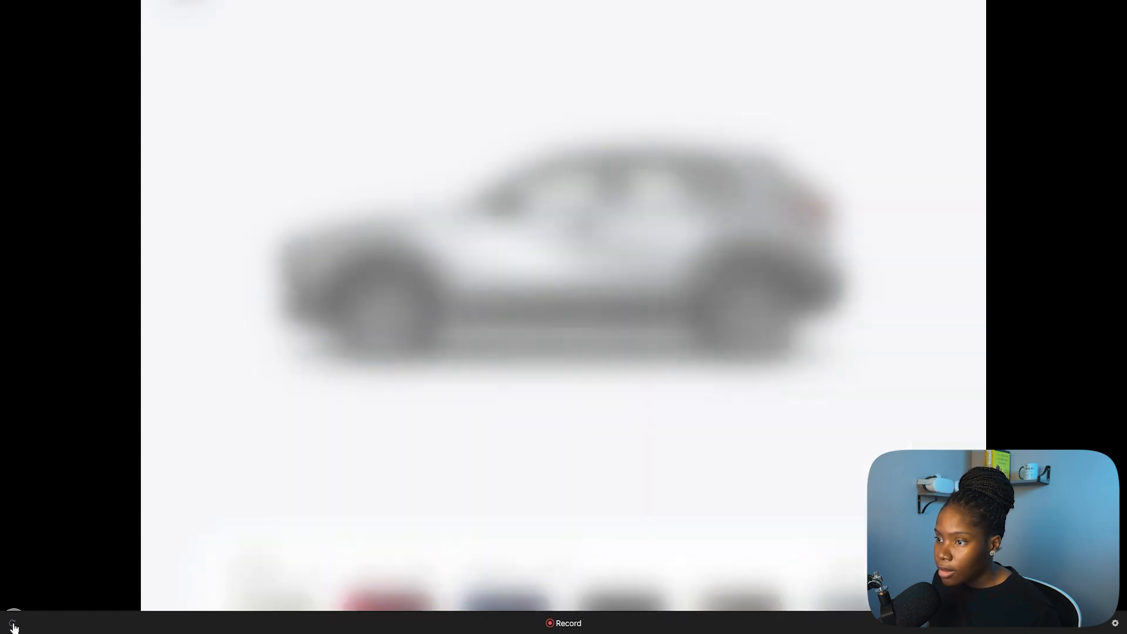
{"action": "left_click", "coordinate": [13, 626]}
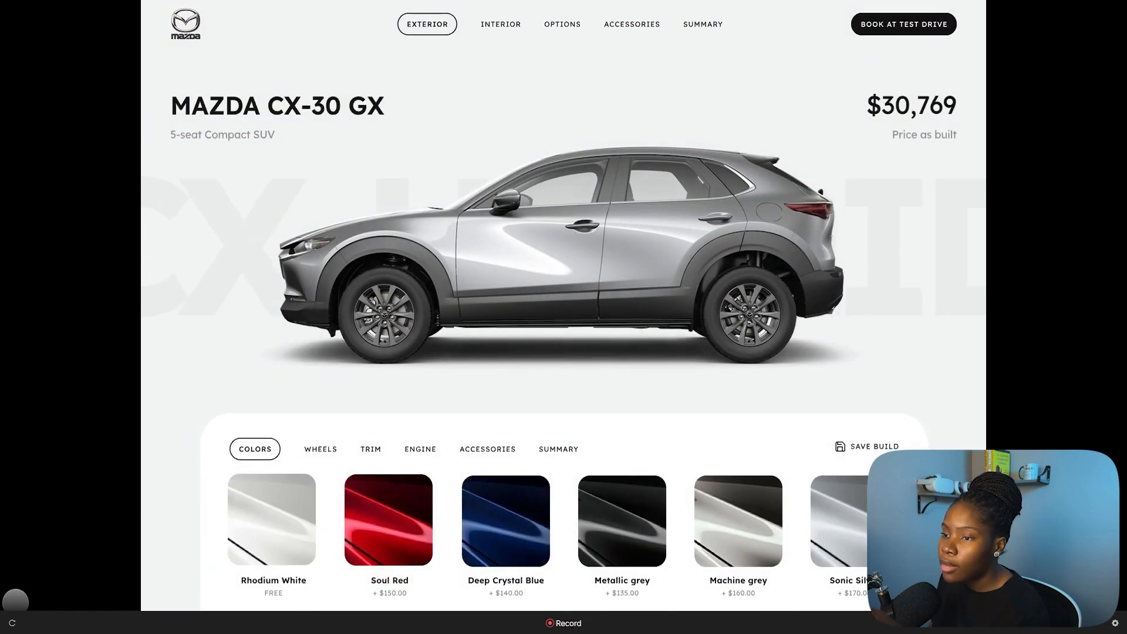
{"action": "left_click", "coordinate": [11, 625]}
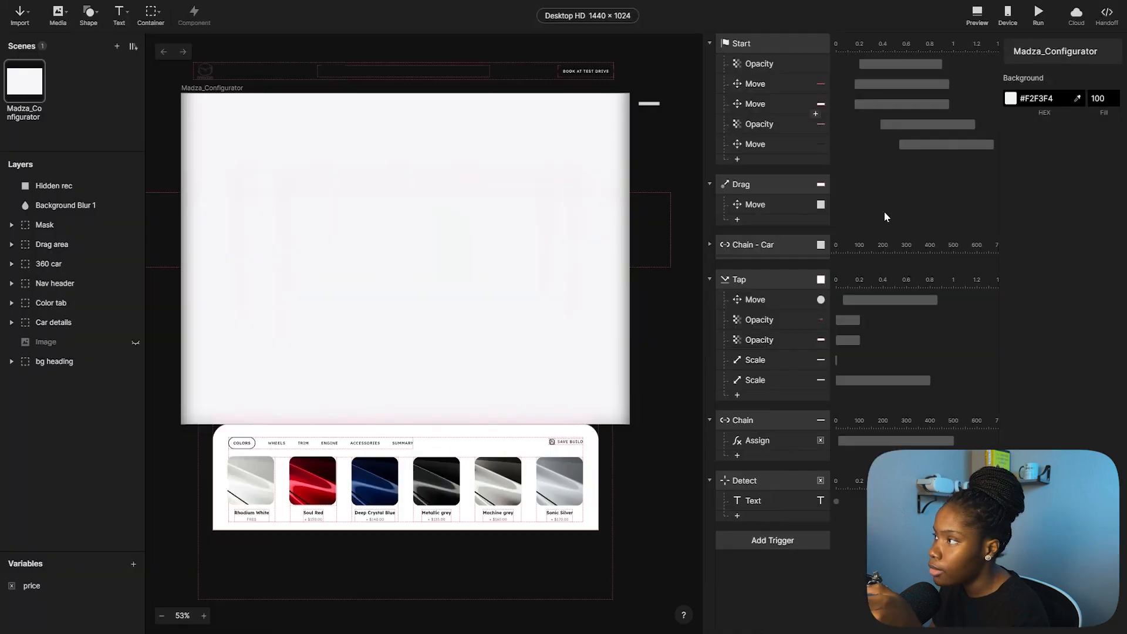
Set the start delay of Big heading's Move response under the Start trigger to 0.74 and preview the change.
{"action": "double_click", "coordinate": [787, 146]}
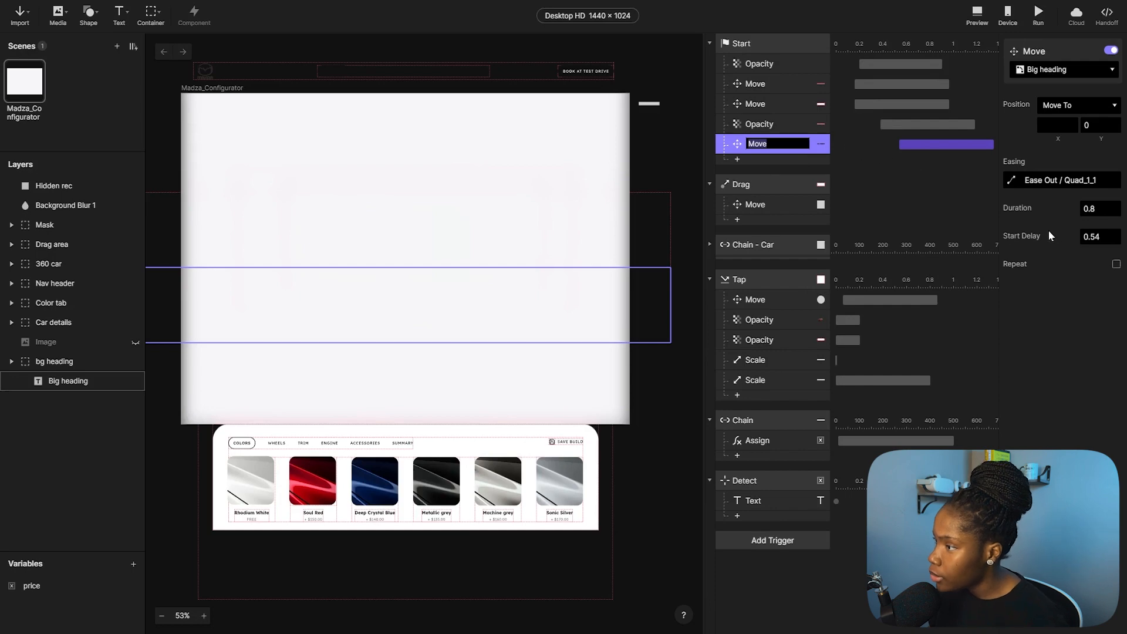
{"action": "left_click", "coordinate": [1118, 234]}
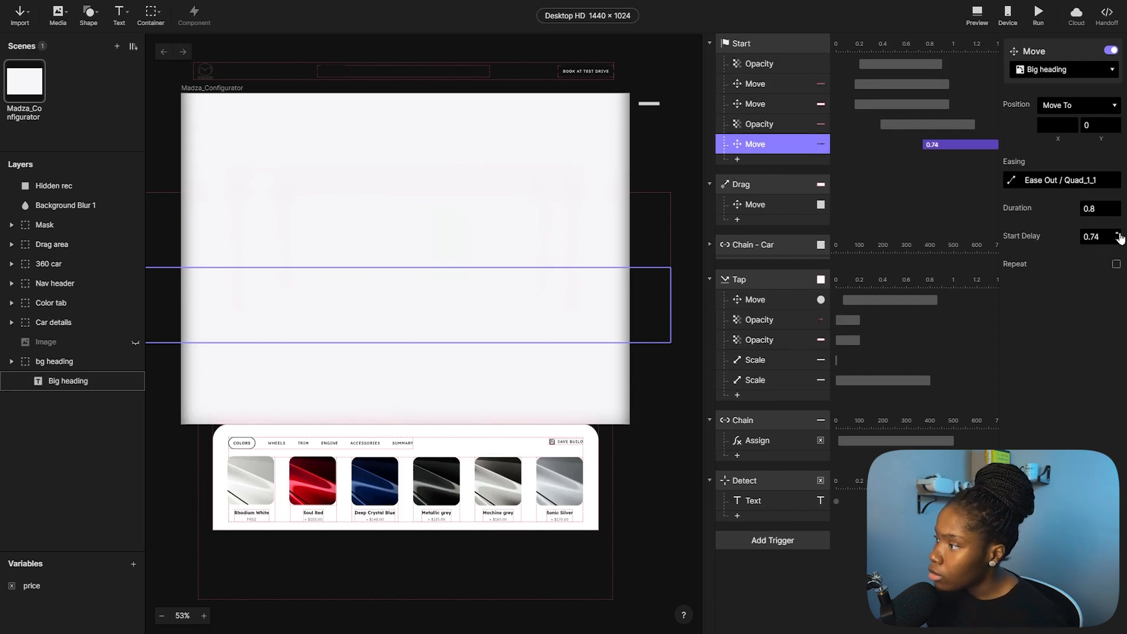
{"action": "left_click", "coordinate": [977, 16]}
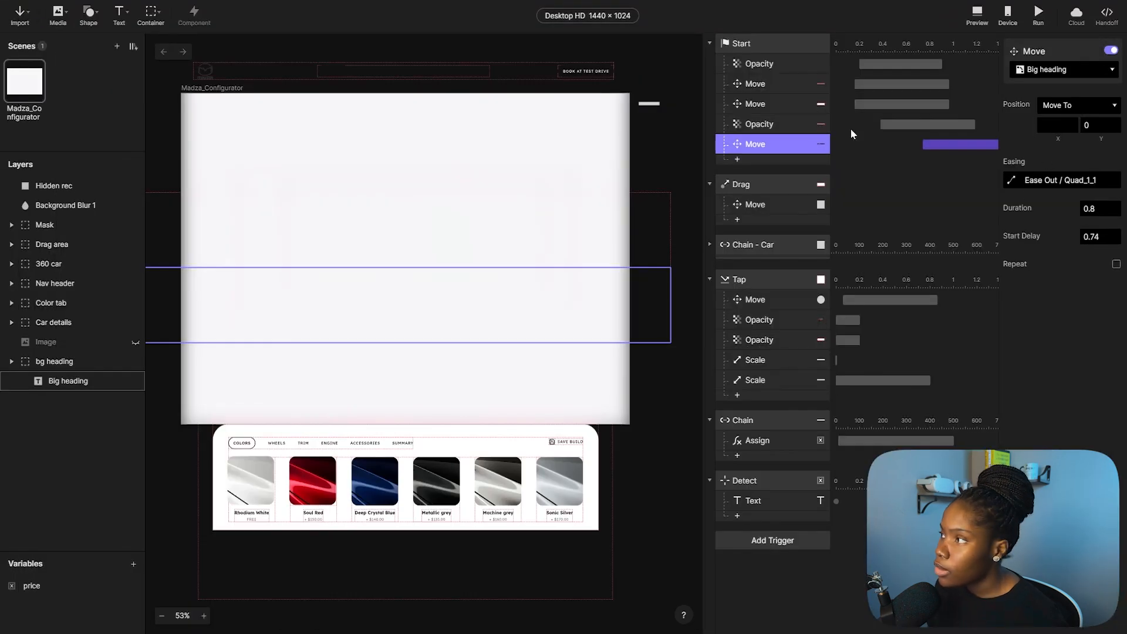
{"action": "left_click", "coordinate": [763, 124]}
{"action": "left_click", "coordinate": [766, 144]}
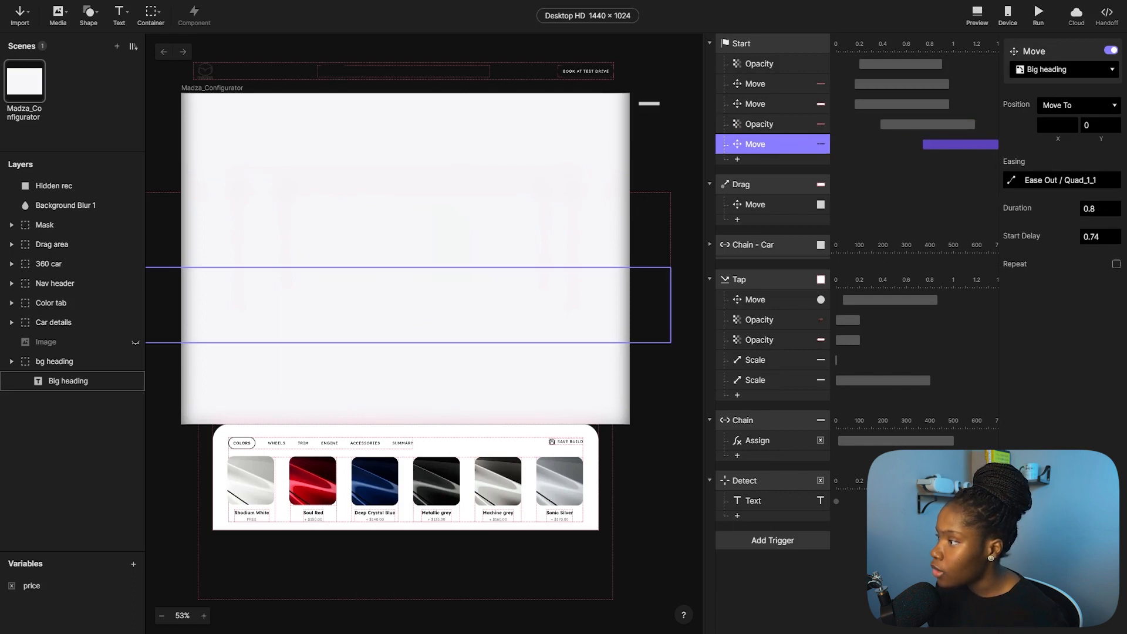
Preview the intro animation again, rotate the car, select the Soul Red swatch, and restart to test the rotation once more.
{"action": "left_click", "coordinate": [987, 15]}
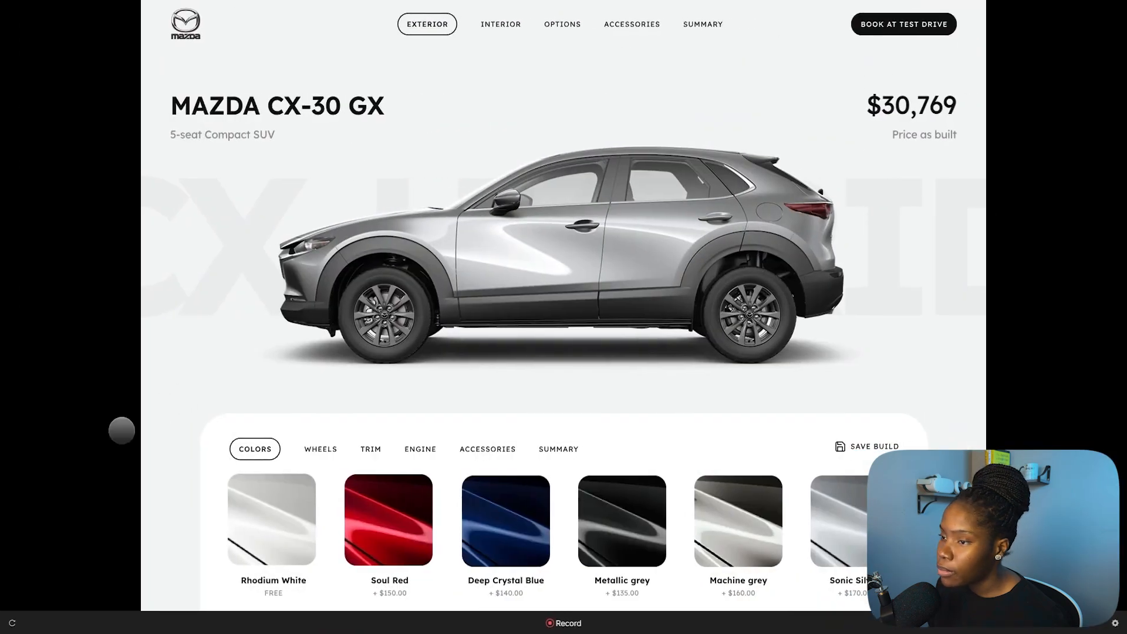
{"action": "left_click", "coordinate": [13, 622]}
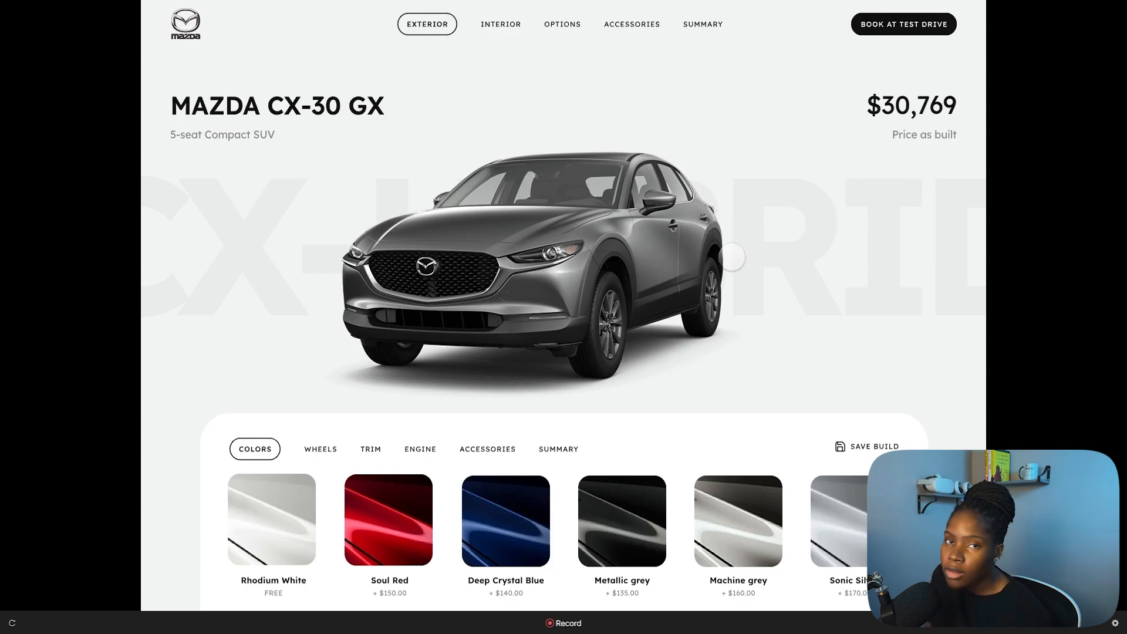
{"action": "left_click_drag", "start_coordinate": [425, 255], "coordinate": [430, 288]}
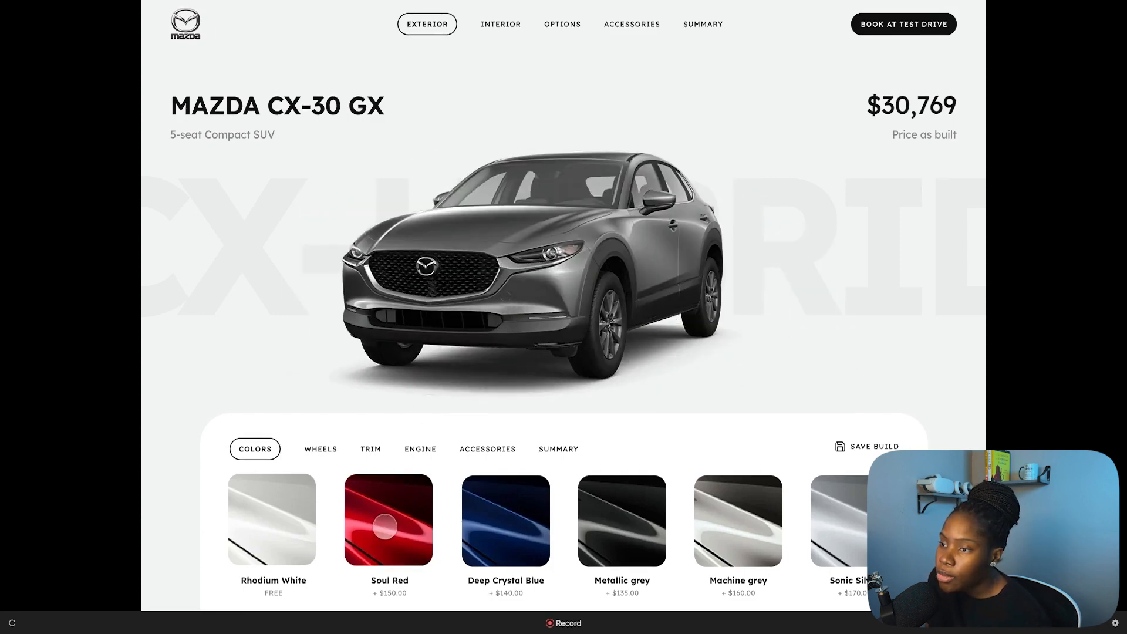
{"action": "left_click", "coordinate": [388, 526]}
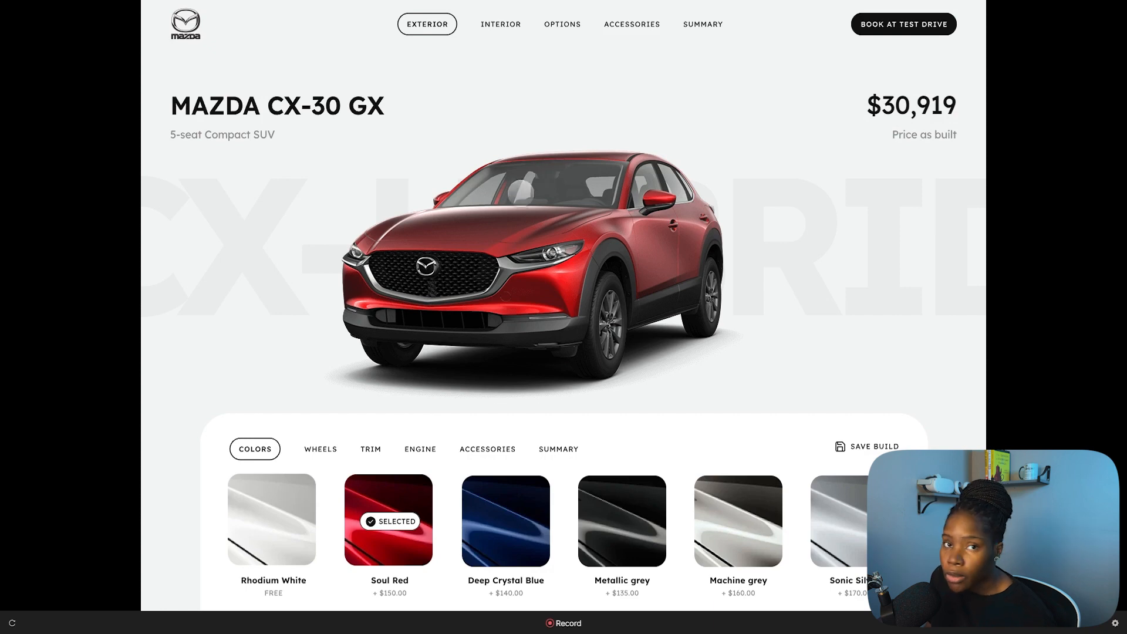
{"action": "left_click", "coordinate": [13, 623]}
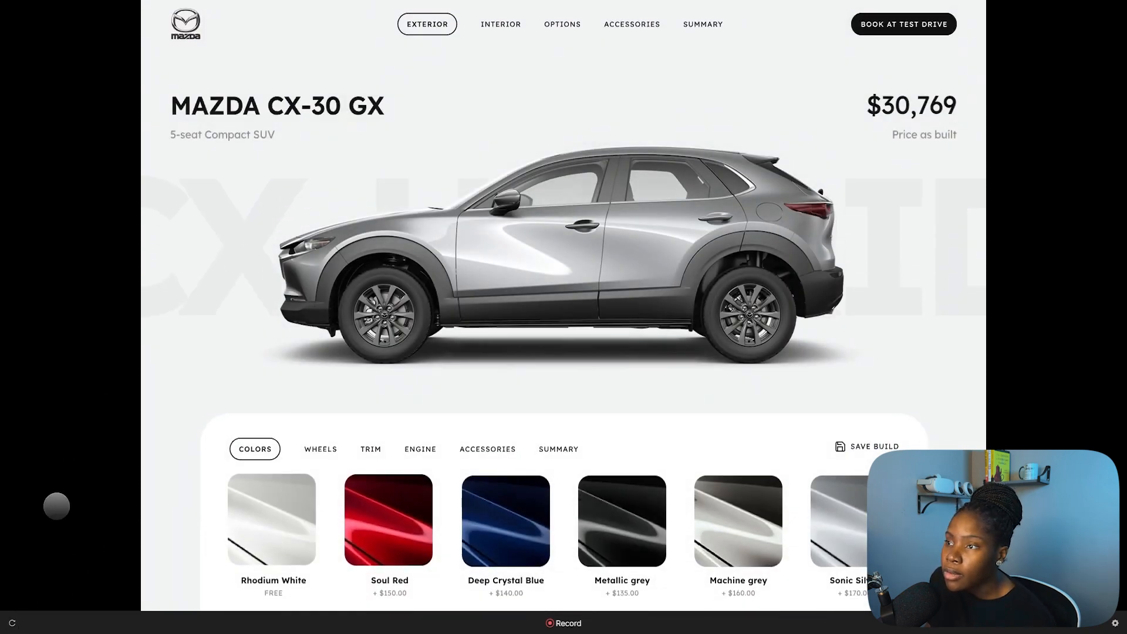
{"action": "left_click", "coordinate": [13, 624]}
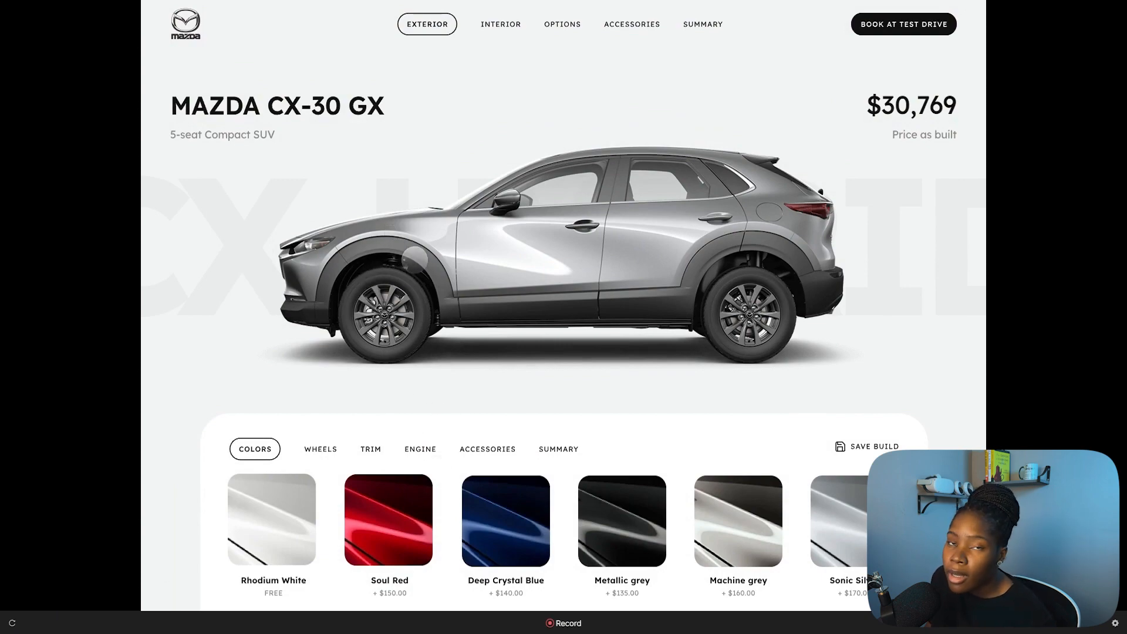
{"action": "mouse_move", "coordinate": [420, 257]}
{"action": "left_mouse_down"}
{"action": "mouse_move", "coordinate": [779, 217]}
{"action": "mouse_move", "coordinate": [599, 265]}
{"action": "mouse_move", "coordinate": [399, 282]}
{"action": "mouse_move", "coordinate": [743, 247]}
{"action": "mouse_move", "coordinate": [618, 231]}
{"action": "mouse_move", "coordinate": [446, 247]}
{"action": "mouse_move", "coordinate": [675, 206]}
{"action": "mouse_move", "coordinate": [426, 251]}
{"action": "mouse_move", "coordinate": [709, 244]}
{"action": "mouse_move", "coordinate": [440, 259]}
{"action": "mouse_move", "coordinate": [438, 287]}
{"action": "mouse_move", "coordinate": [352, 276]}
{"action": "mouse_move", "coordinate": [438, 256]}
{"action": "left_mouse_up"}
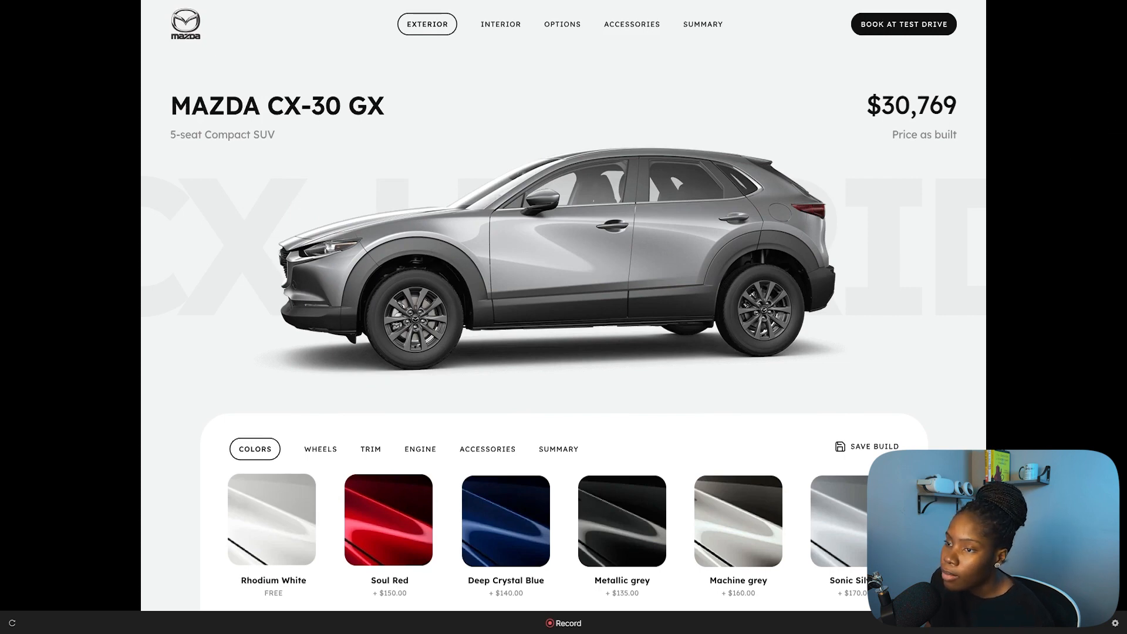